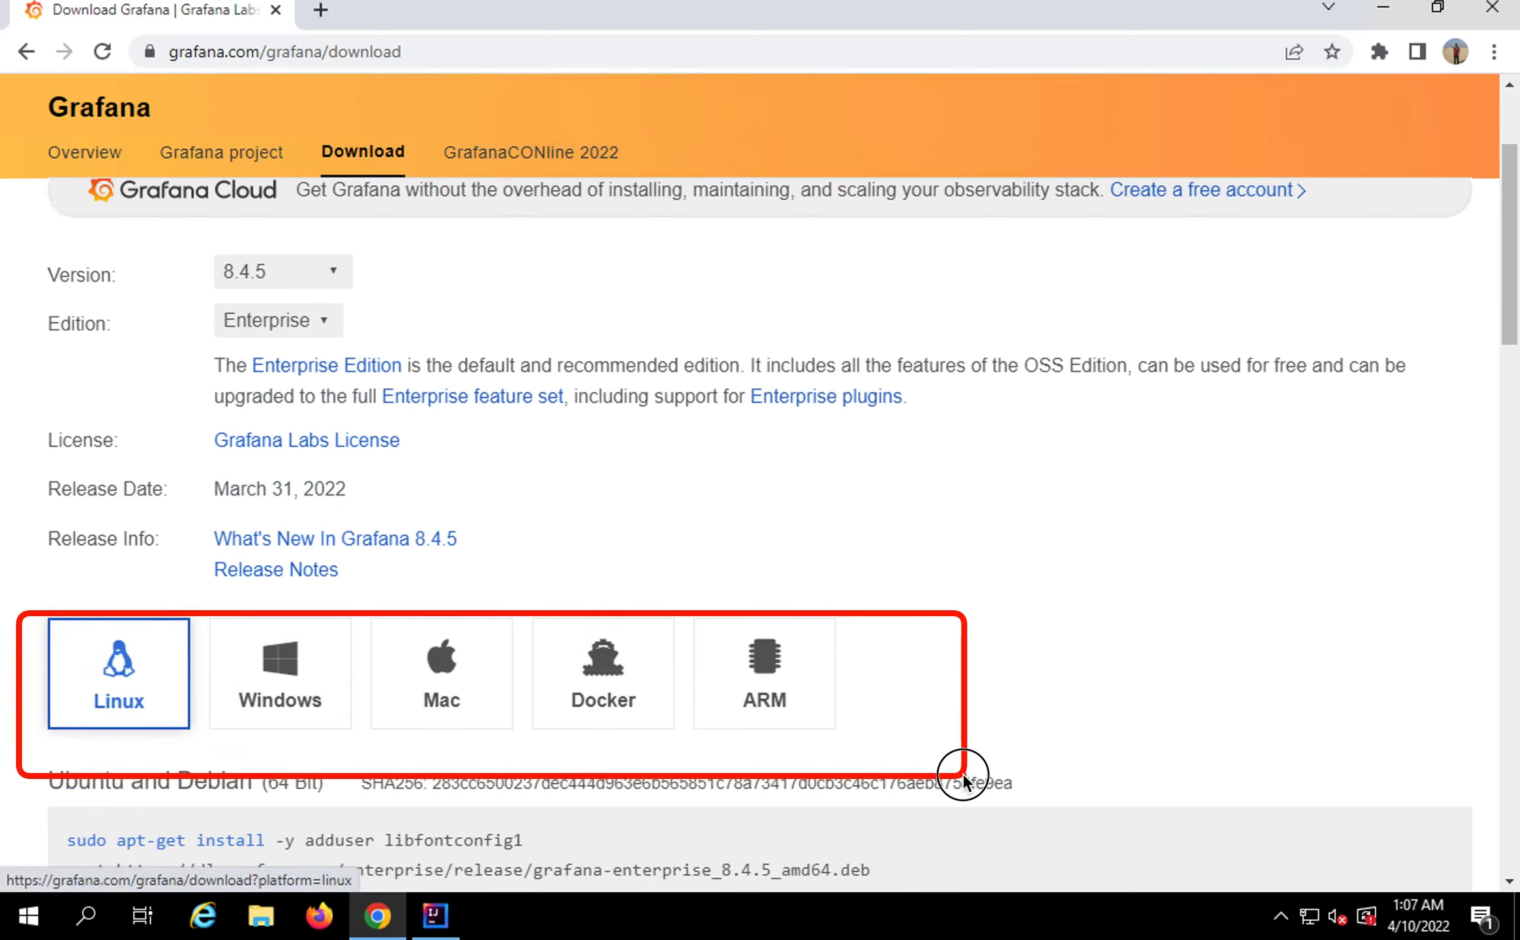
scroll(329, 614, up, 3)
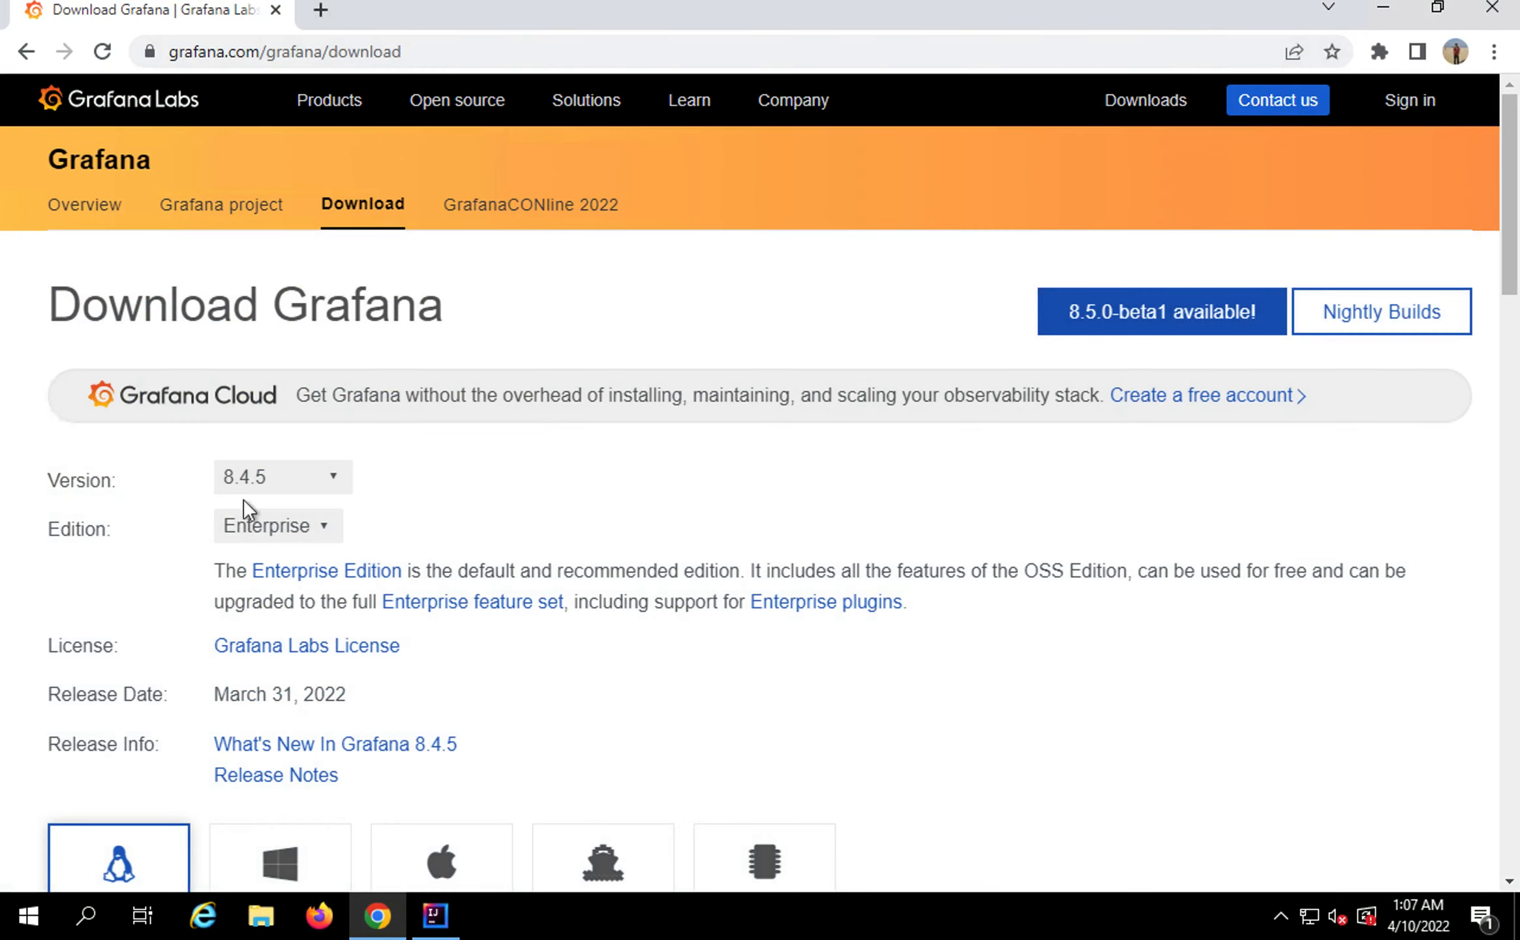
click(294, 481)
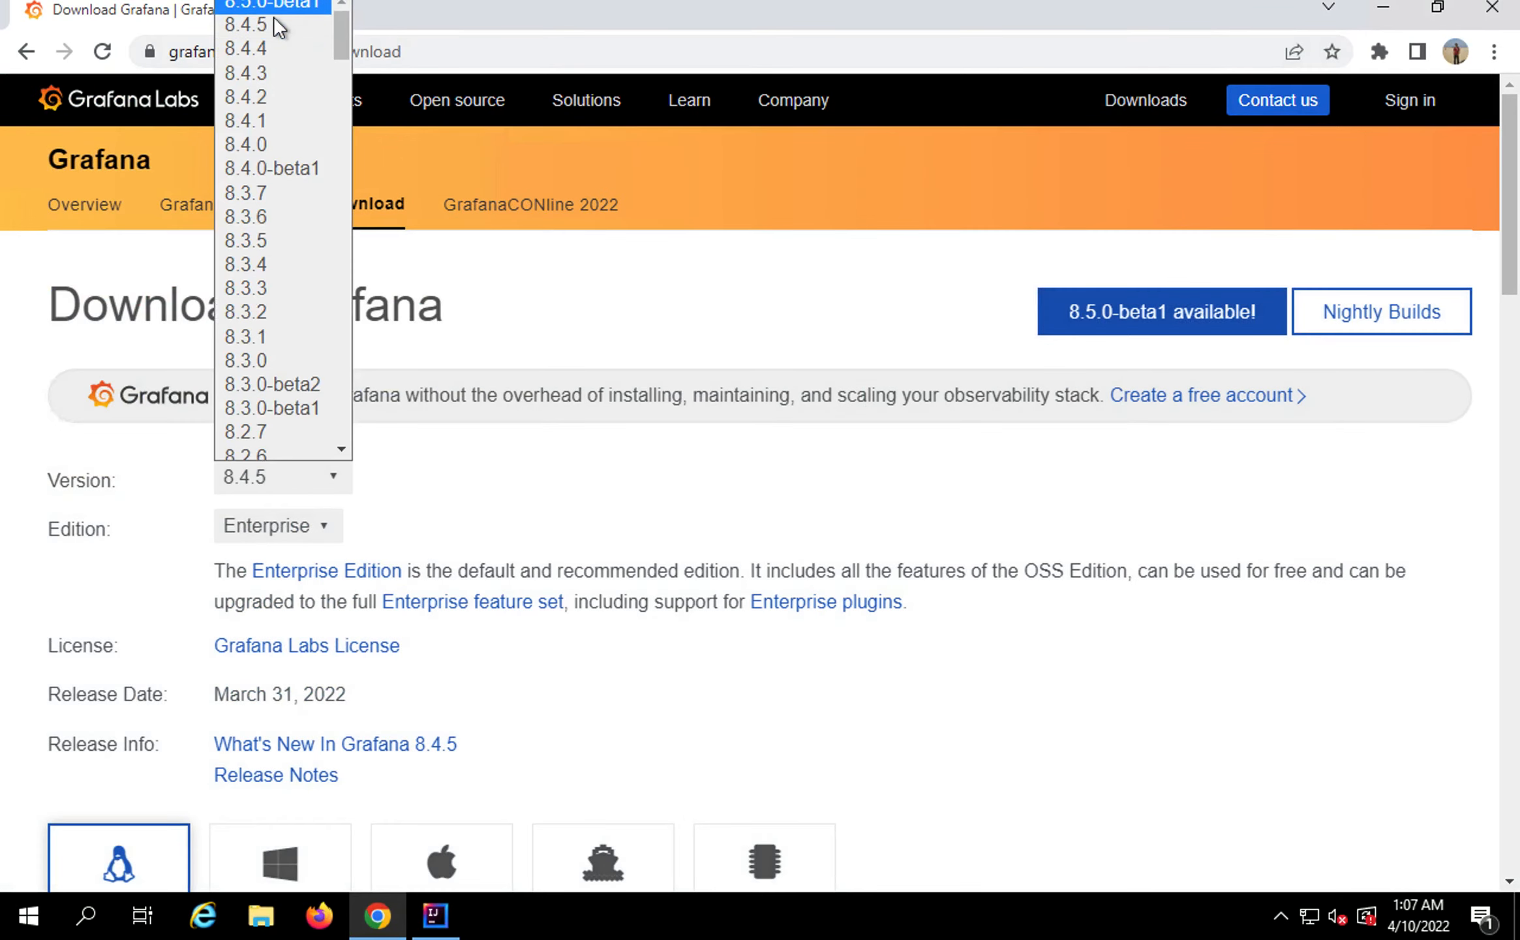
click(273, 20)
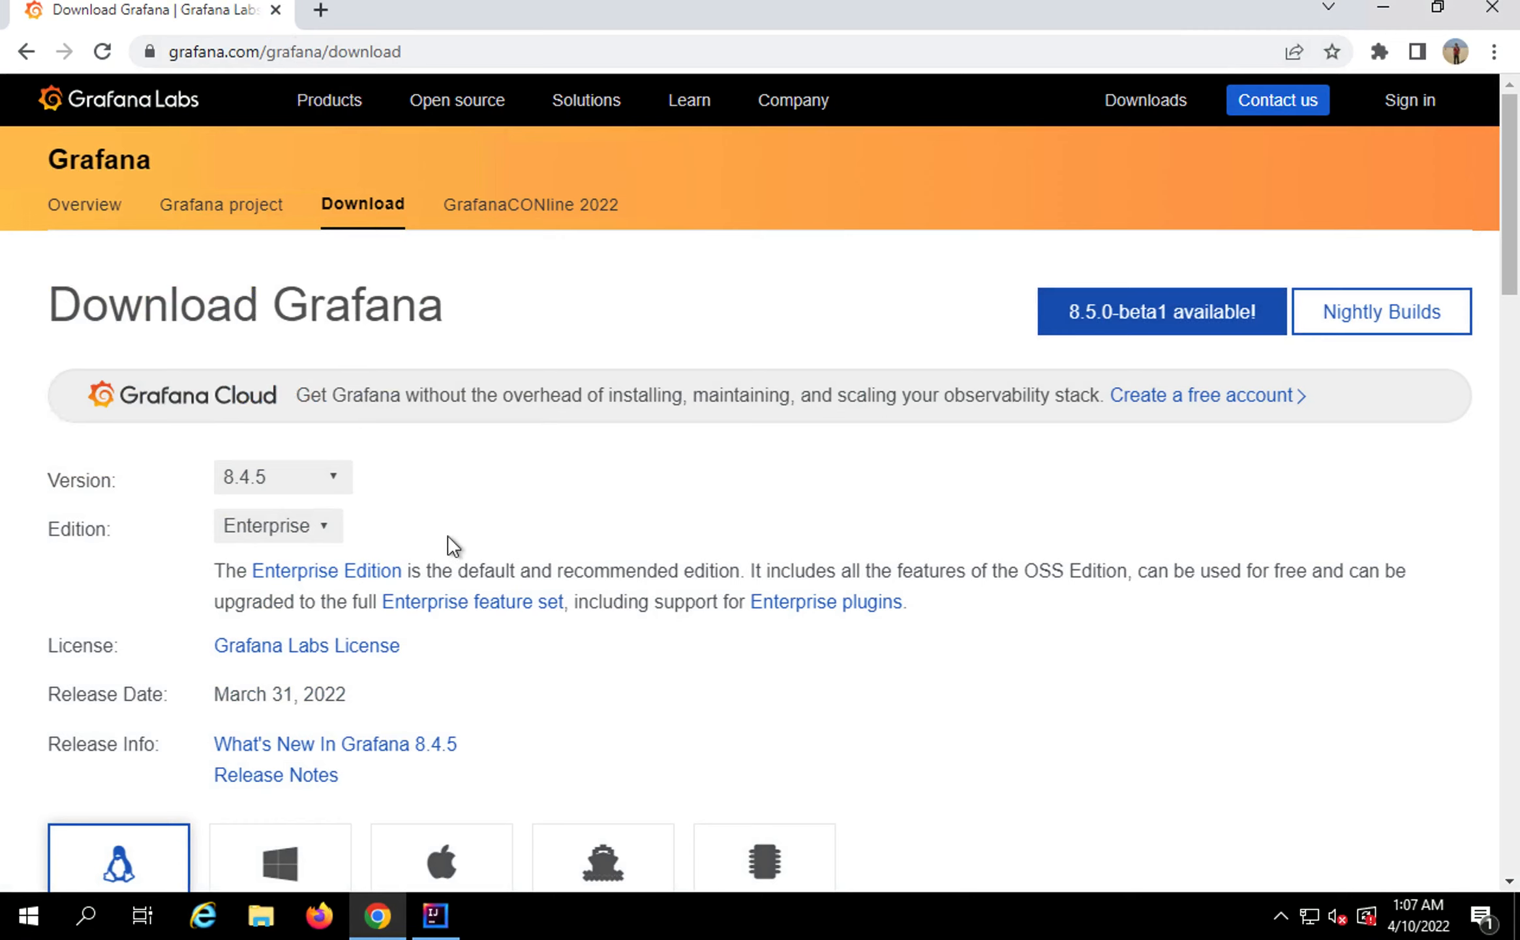
scroll(448, 534, down, 1)
click(294, 460)
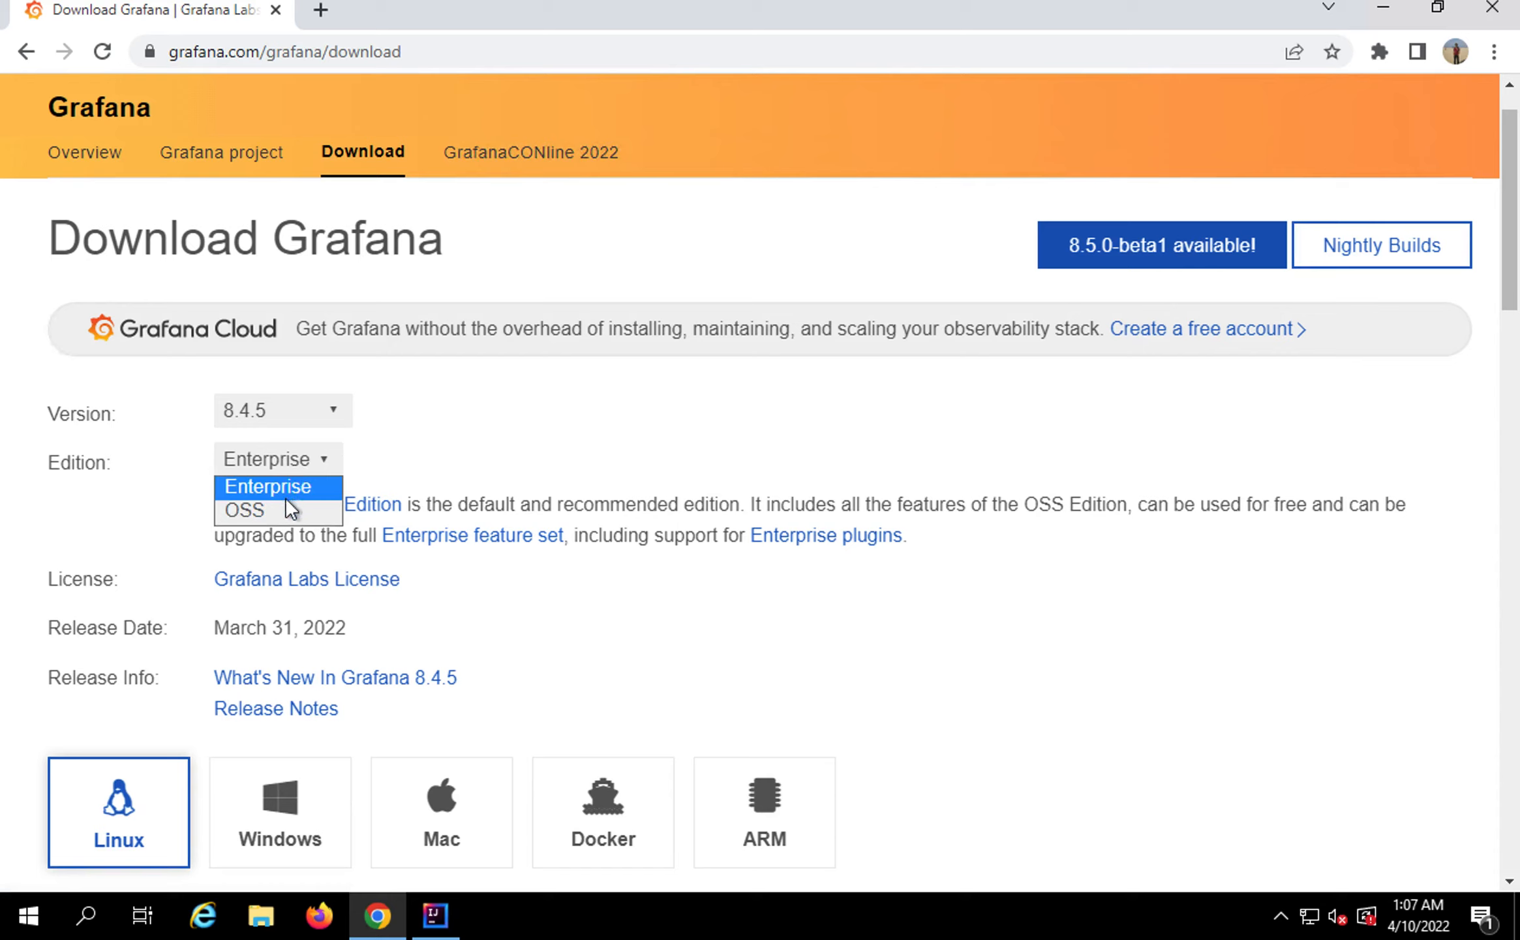
click(422, 454)
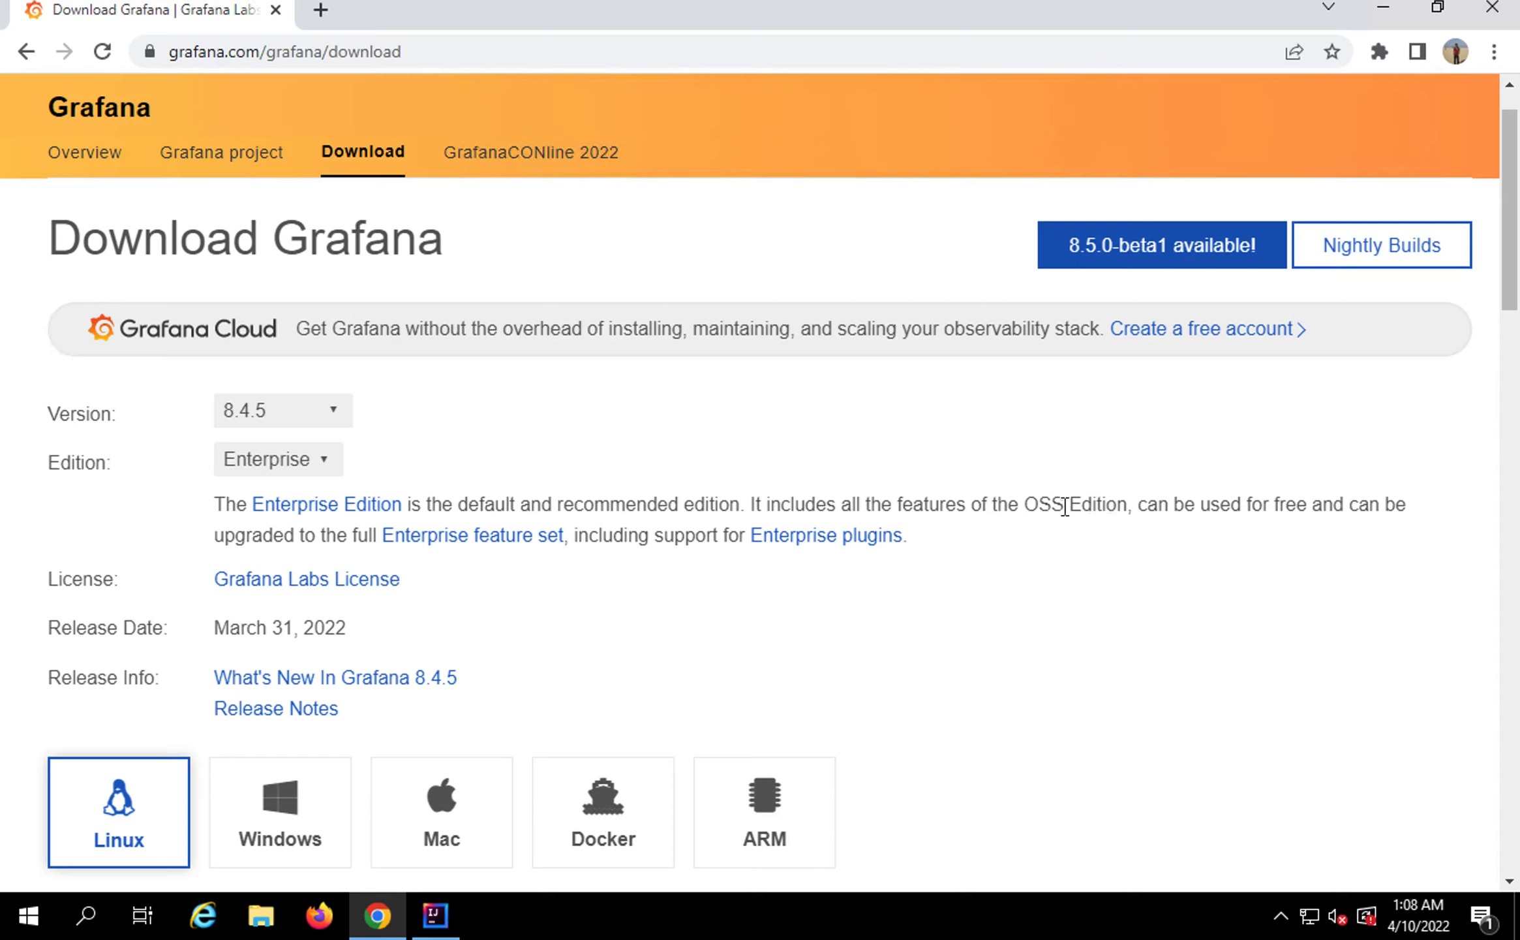
drag(1008, 502, 1106, 502)
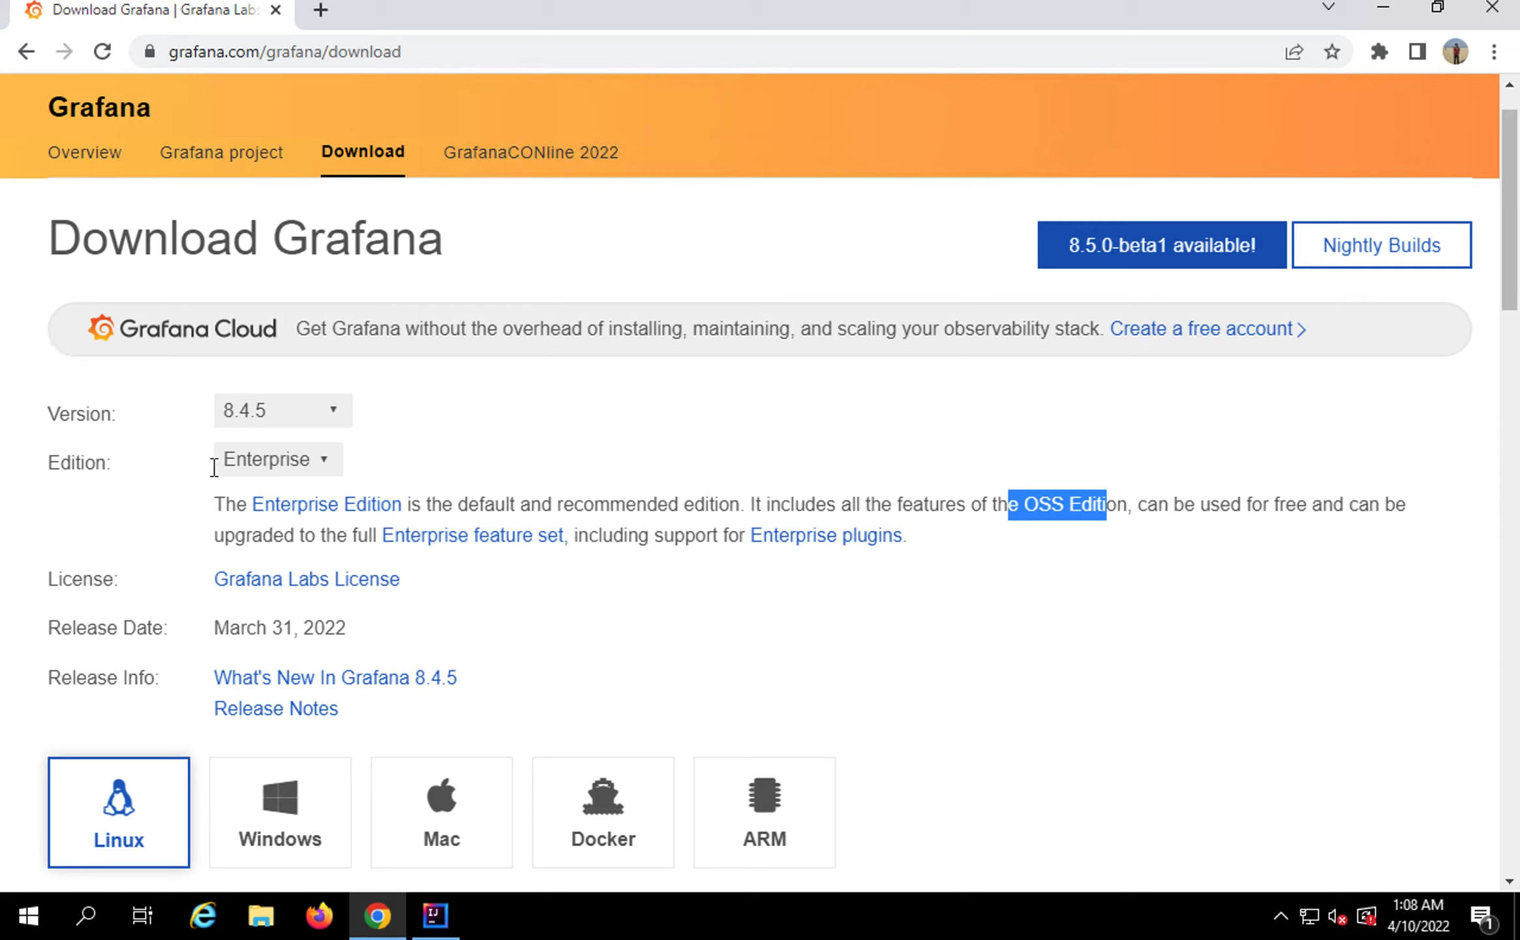
click(263, 468)
Select the OSS edition and Windows to list the 8.4.5 .msi installer and zip
click(261, 510)
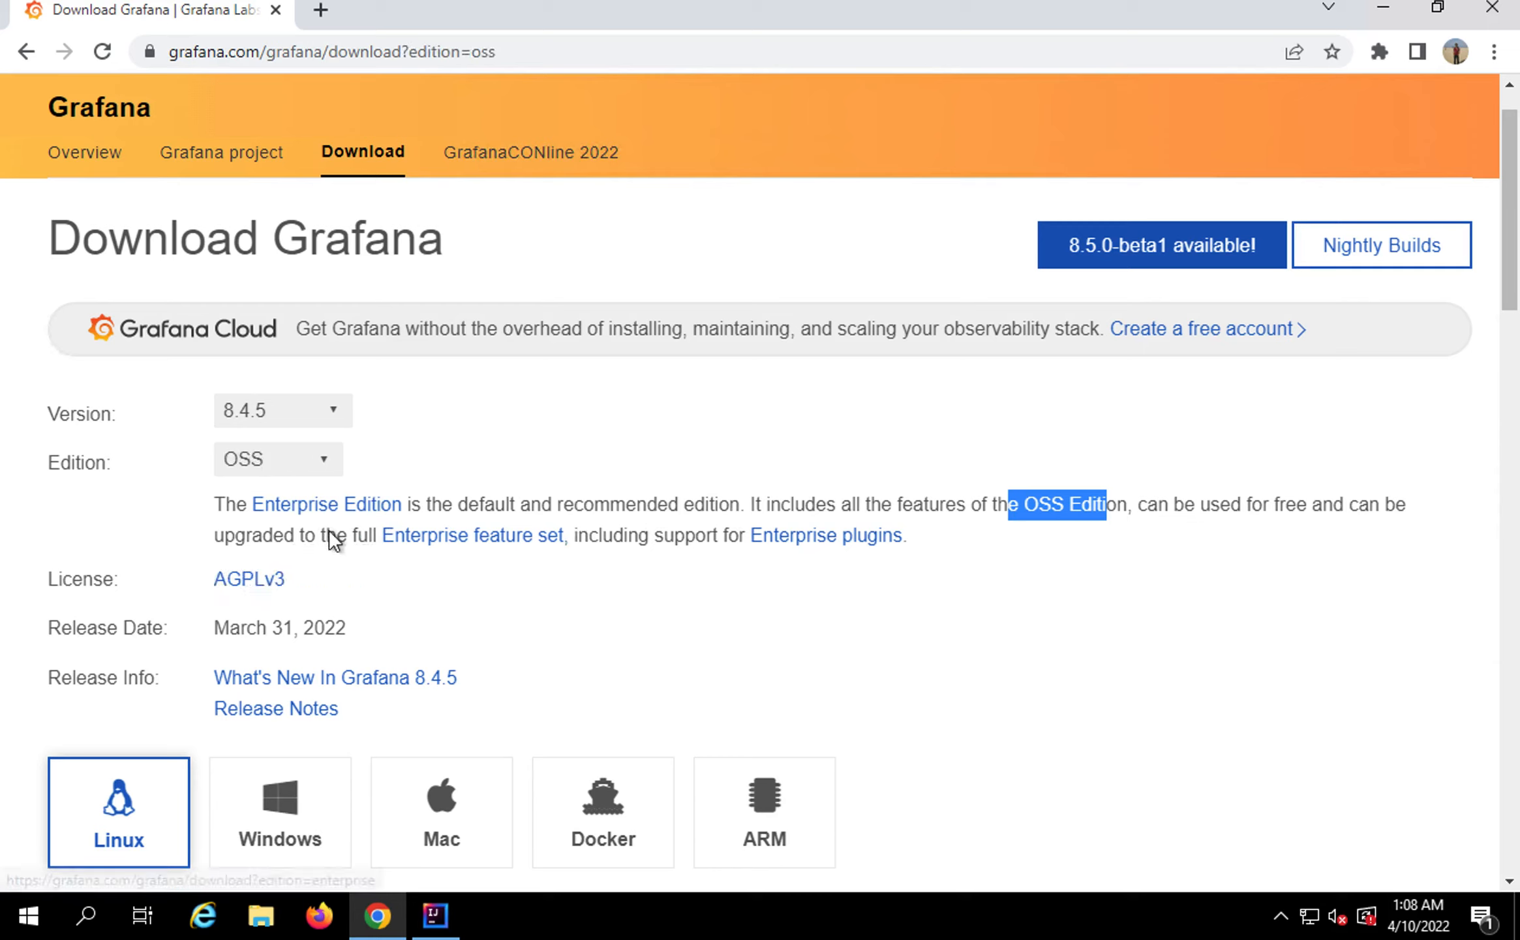
scroll(333, 538, down, 2)
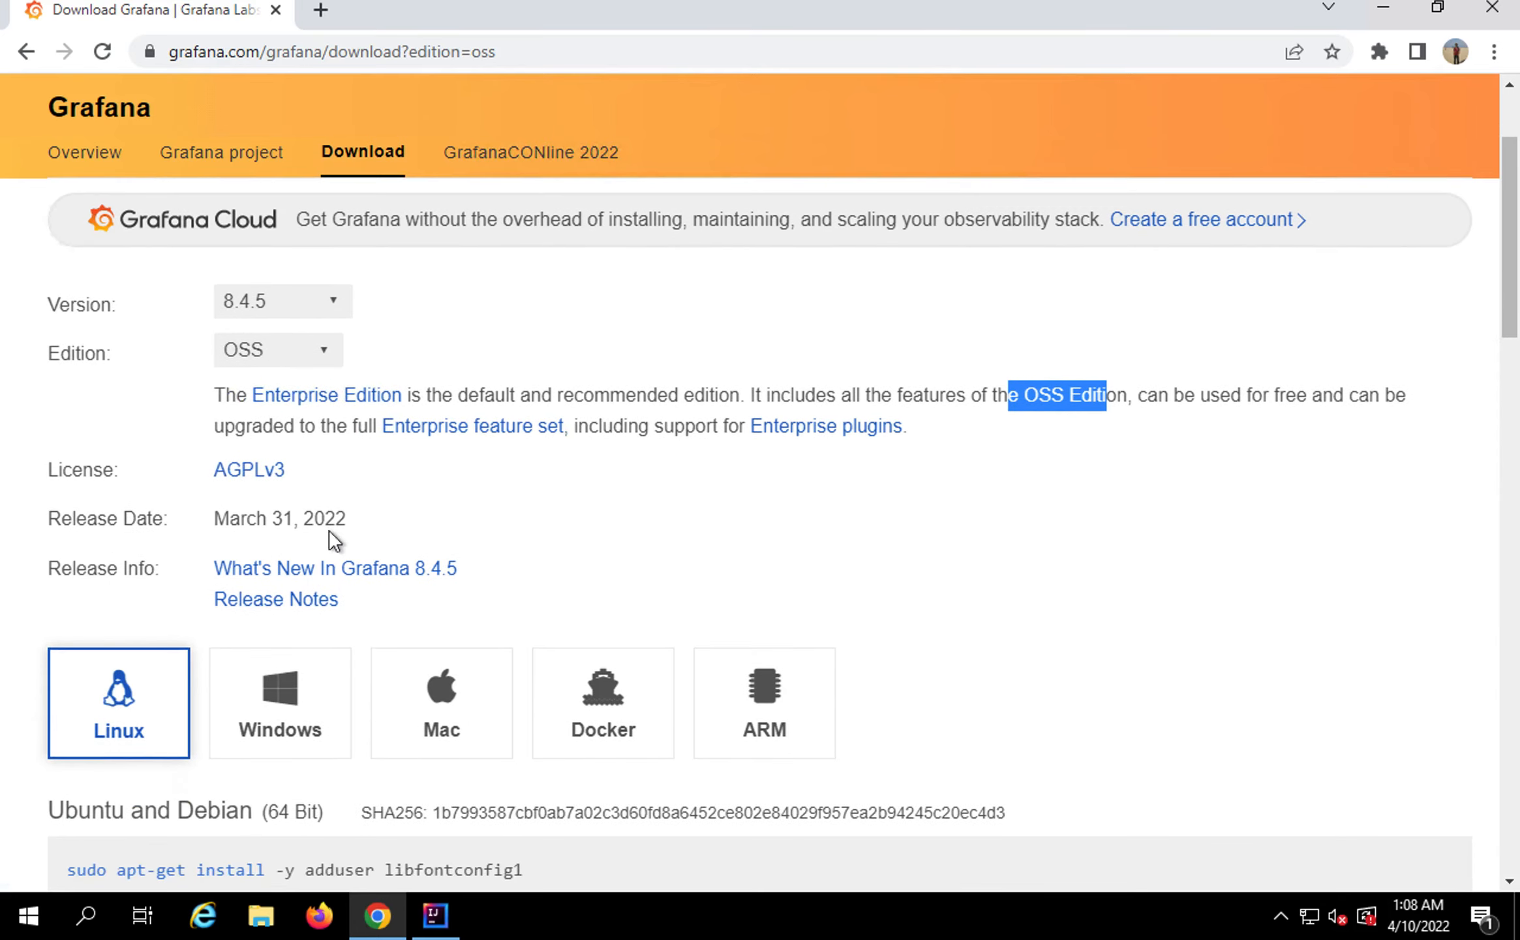
scroll(332, 538, down, 1)
scroll(326, 549, down, 2)
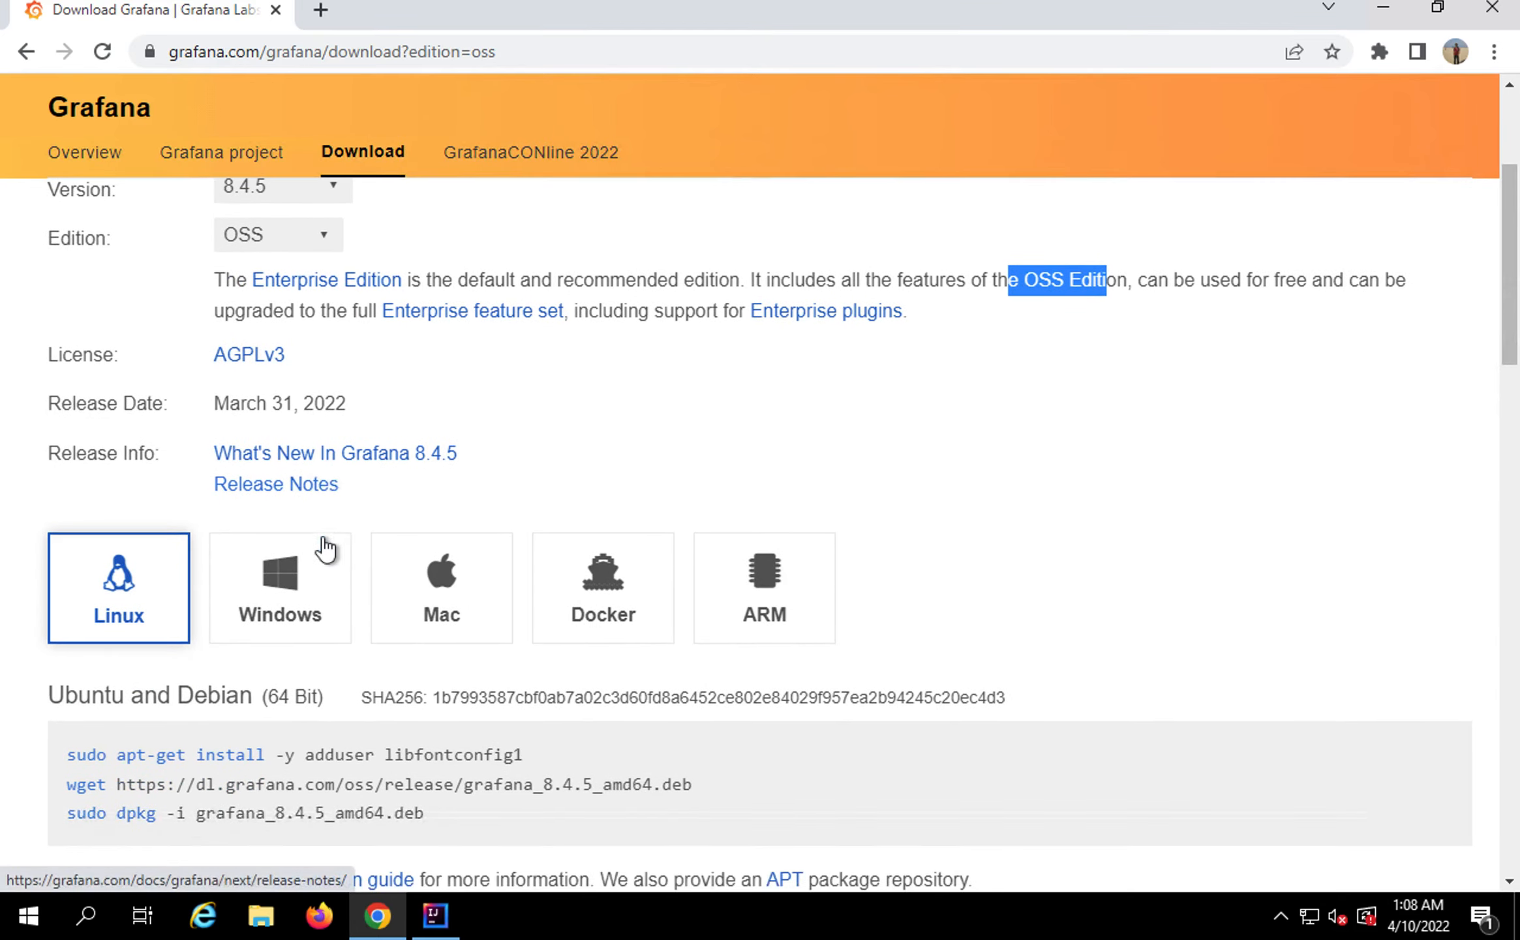
scroll(282, 574, down, 3)
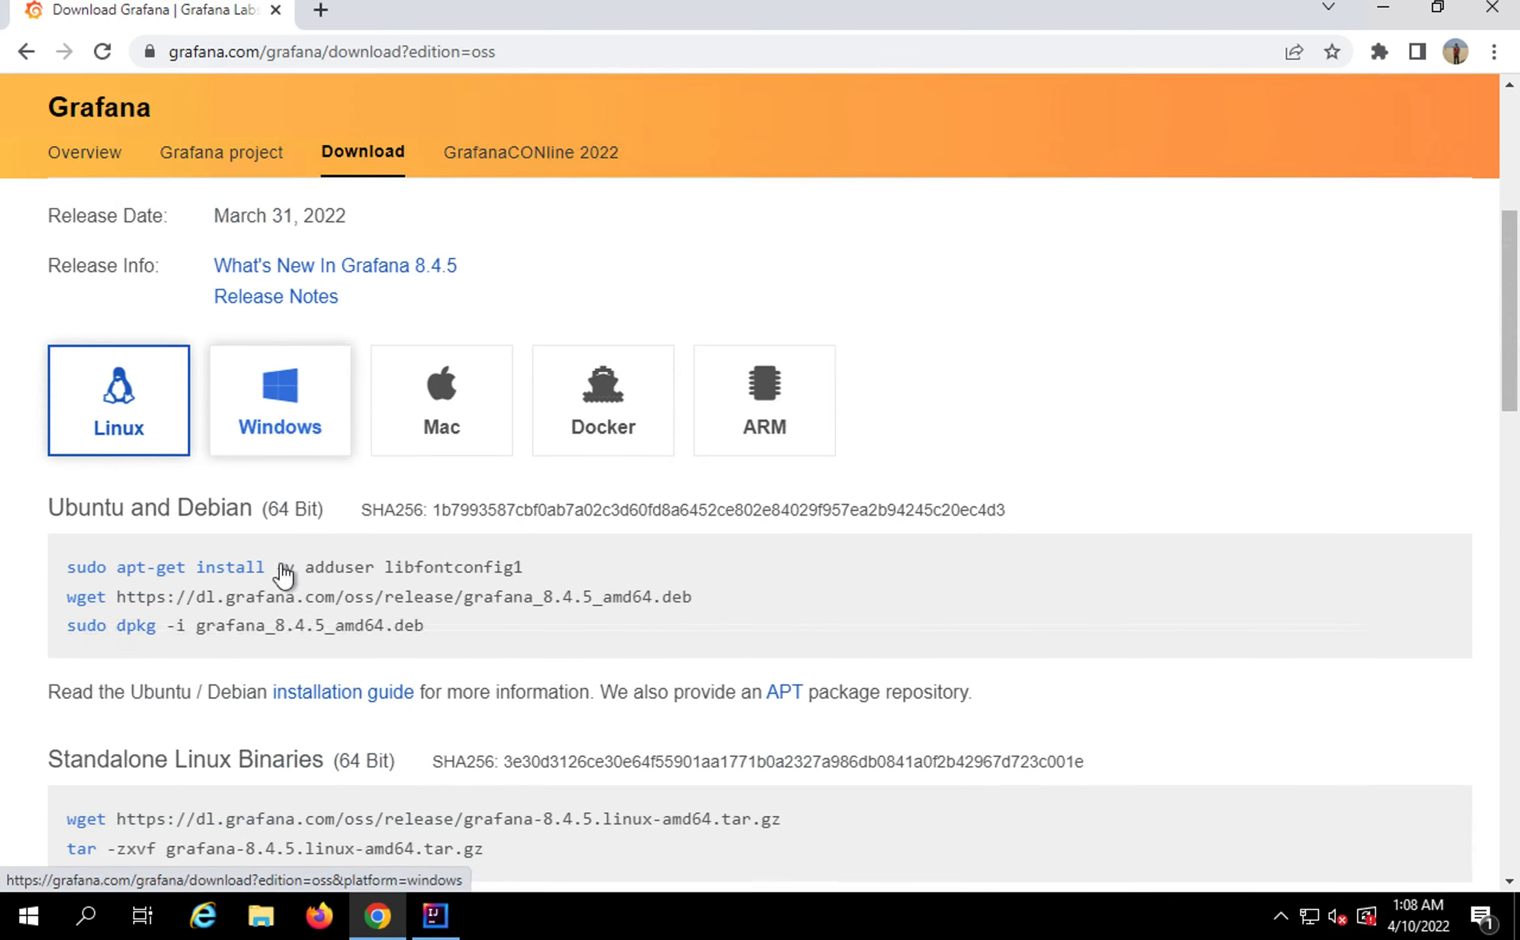
click(280, 382)
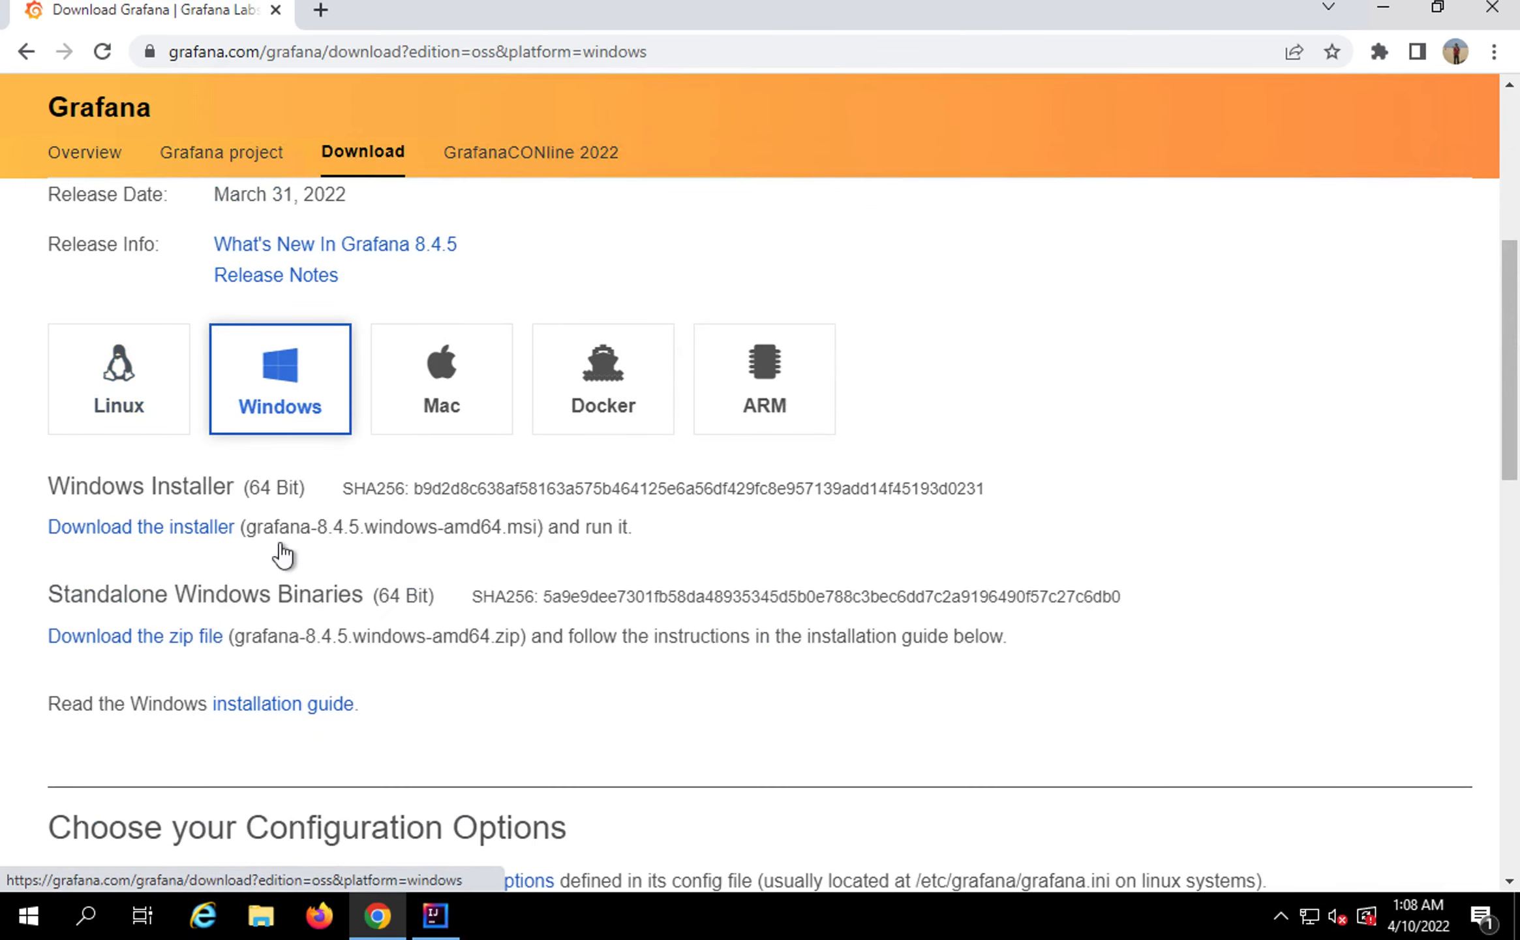
scroll(285, 548, down, 1)
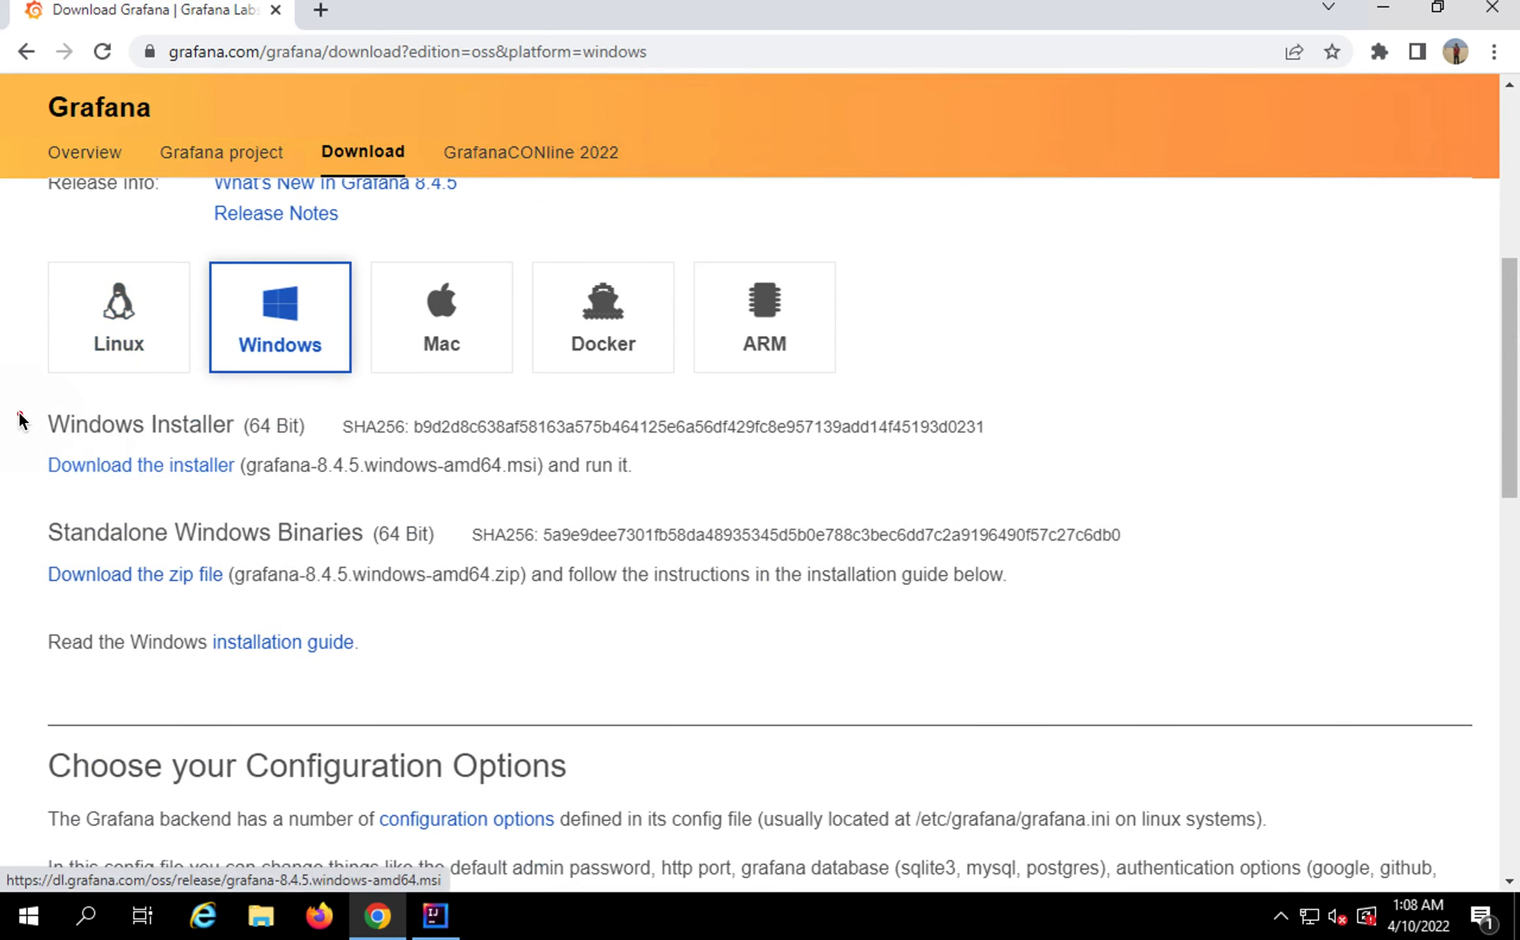
Highlight the Windows download details and open the installation guide in a new tab
drag(18, 412, 392, 471)
drag(59, 510, 454, 554)
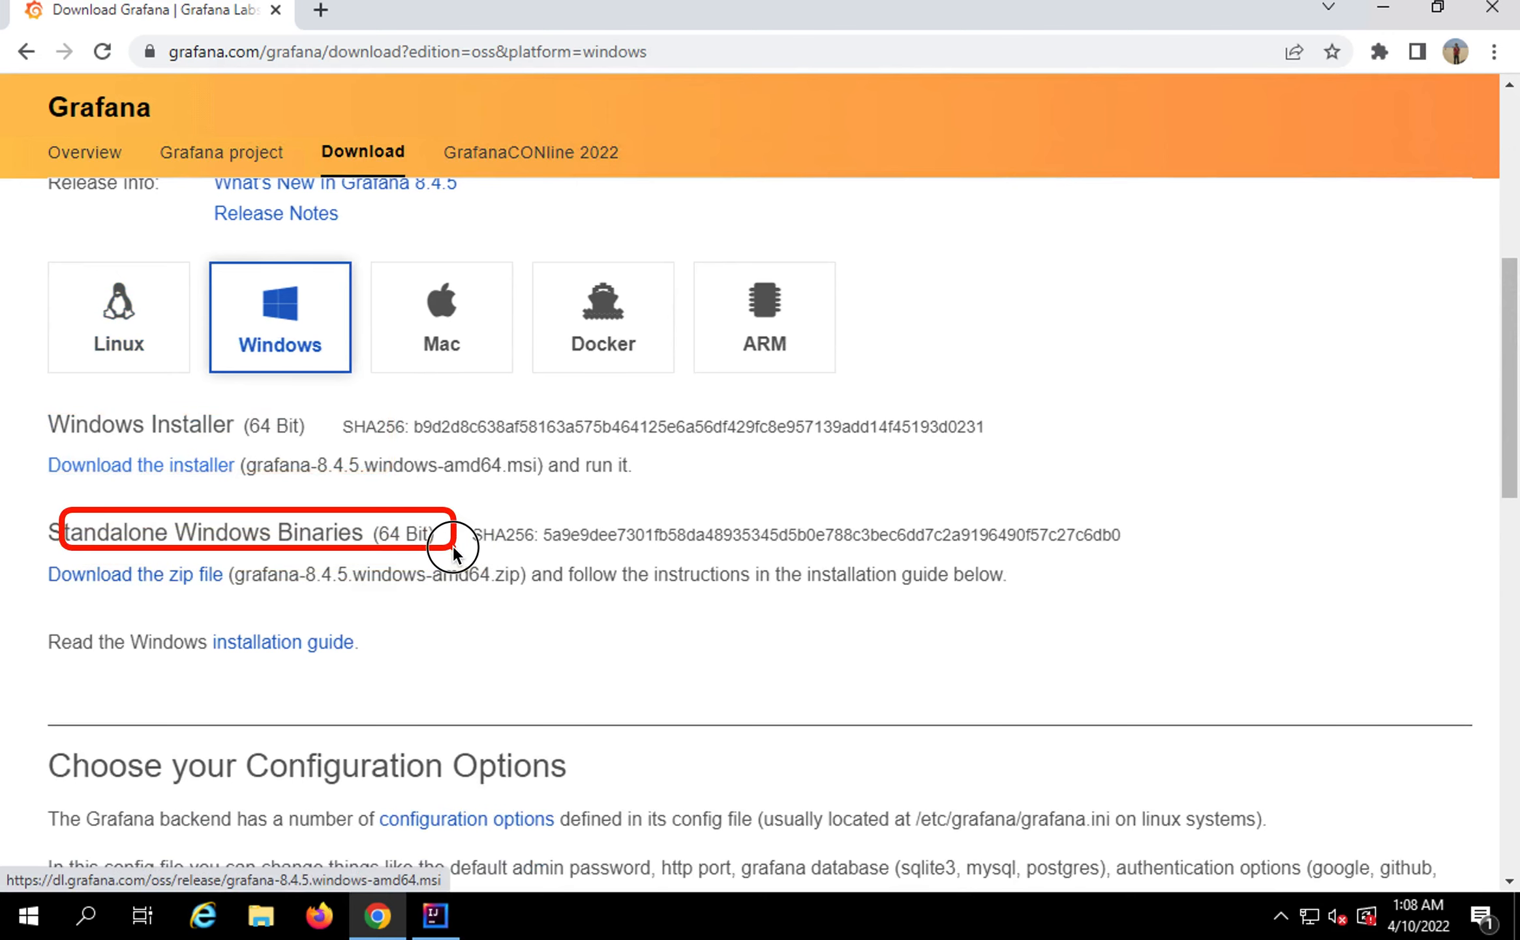
mouse_move(10, 406)
mouse_down()
mouse_move(343, 471)
mouse_move(1054, 494)
mouse_up()
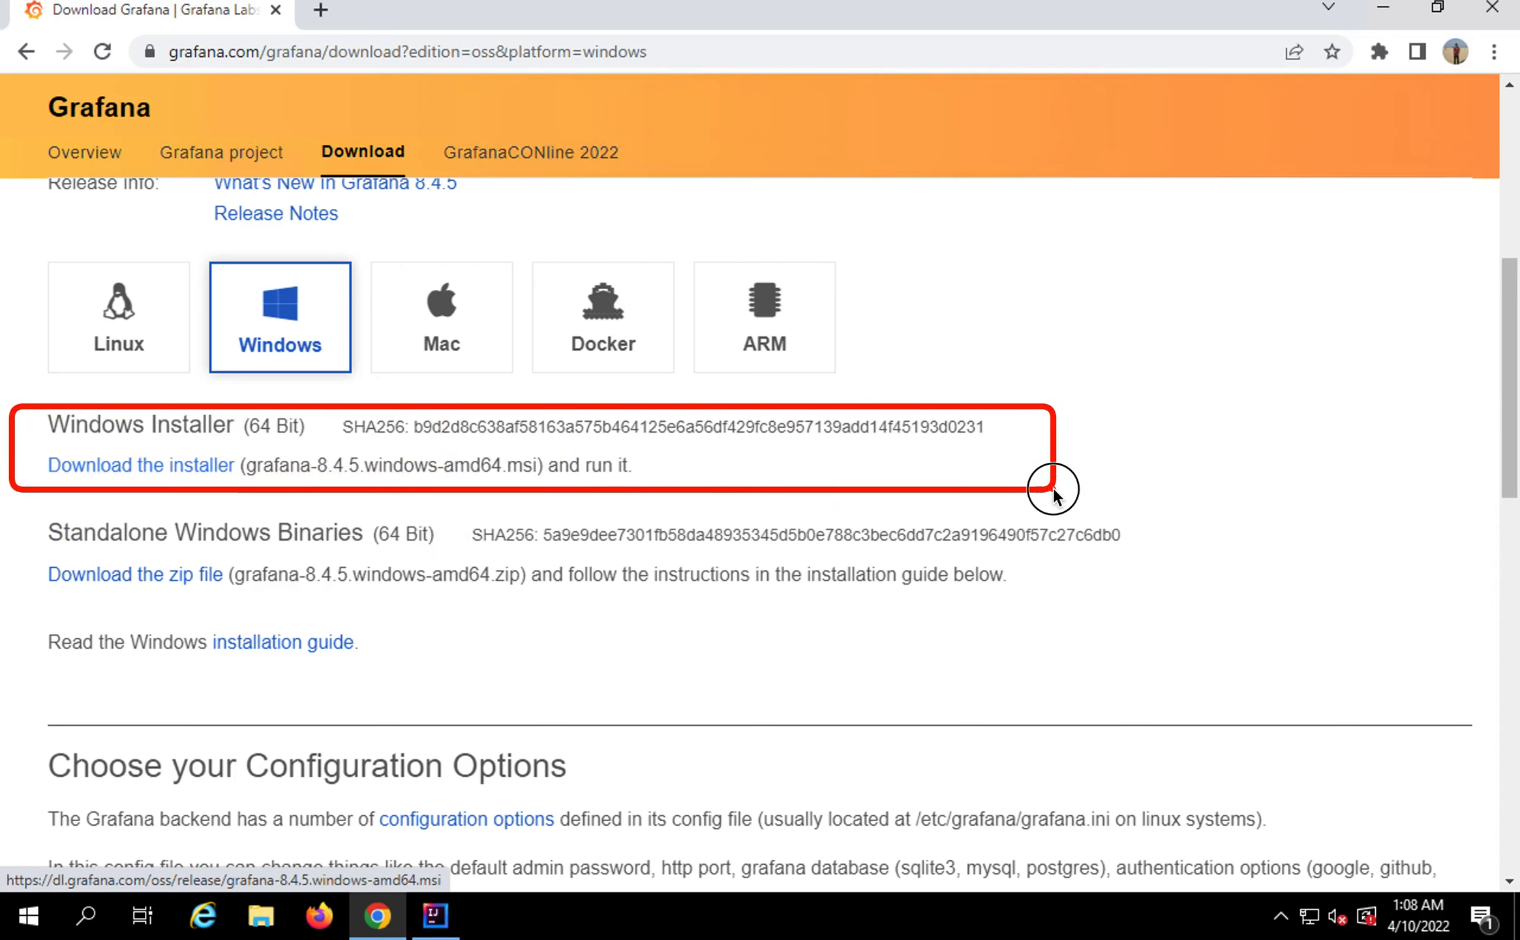
drag(1054, 494, 1052, 497)
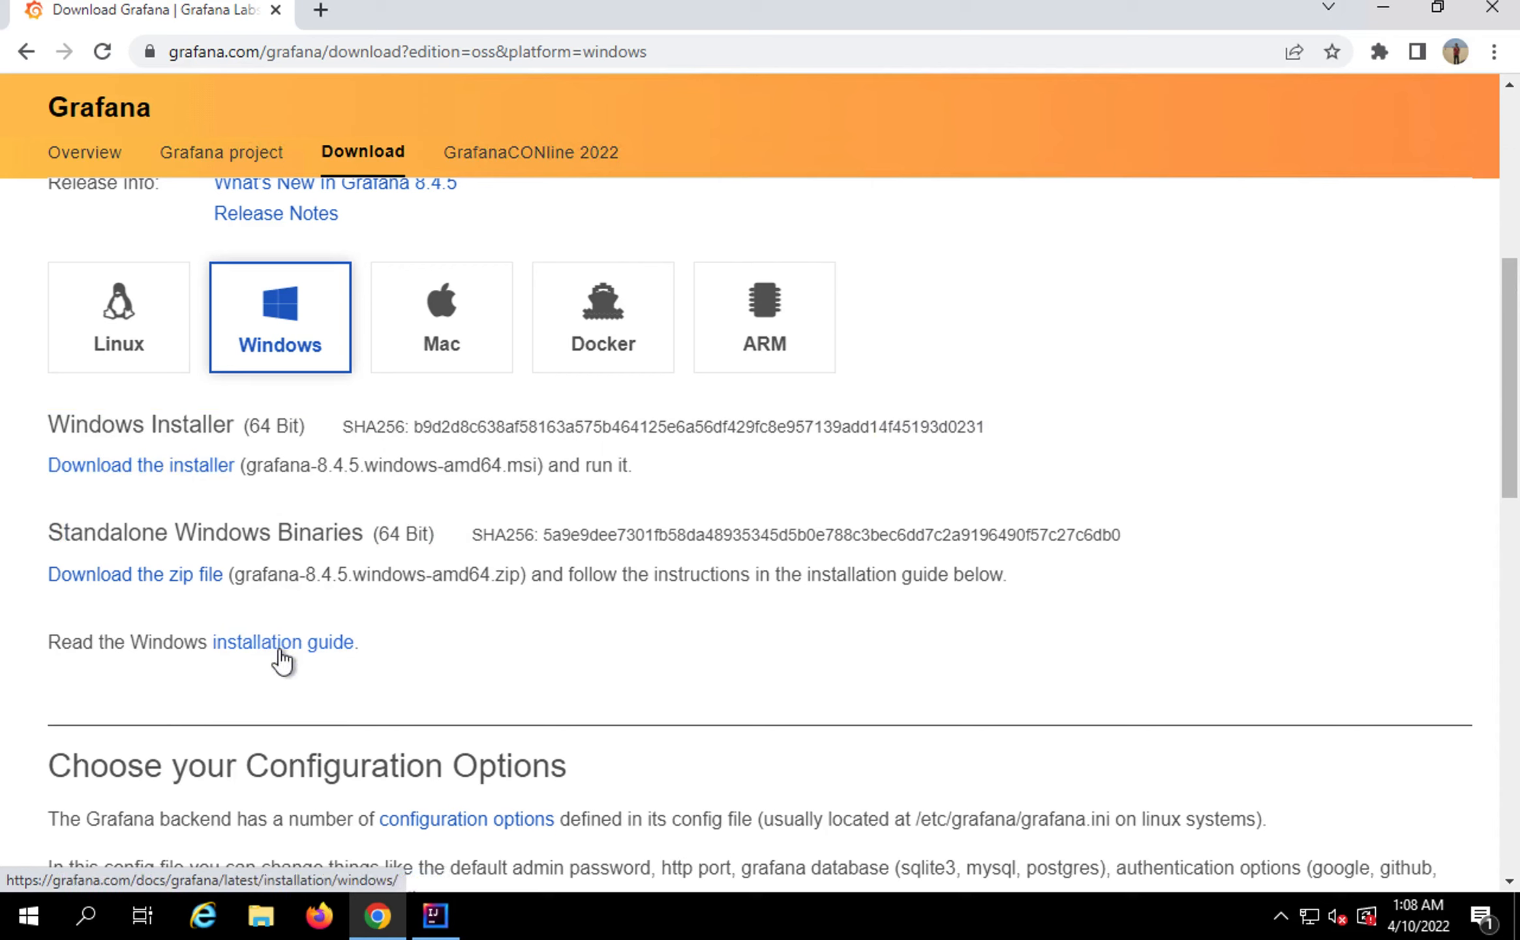
ctrl+click(282, 646)
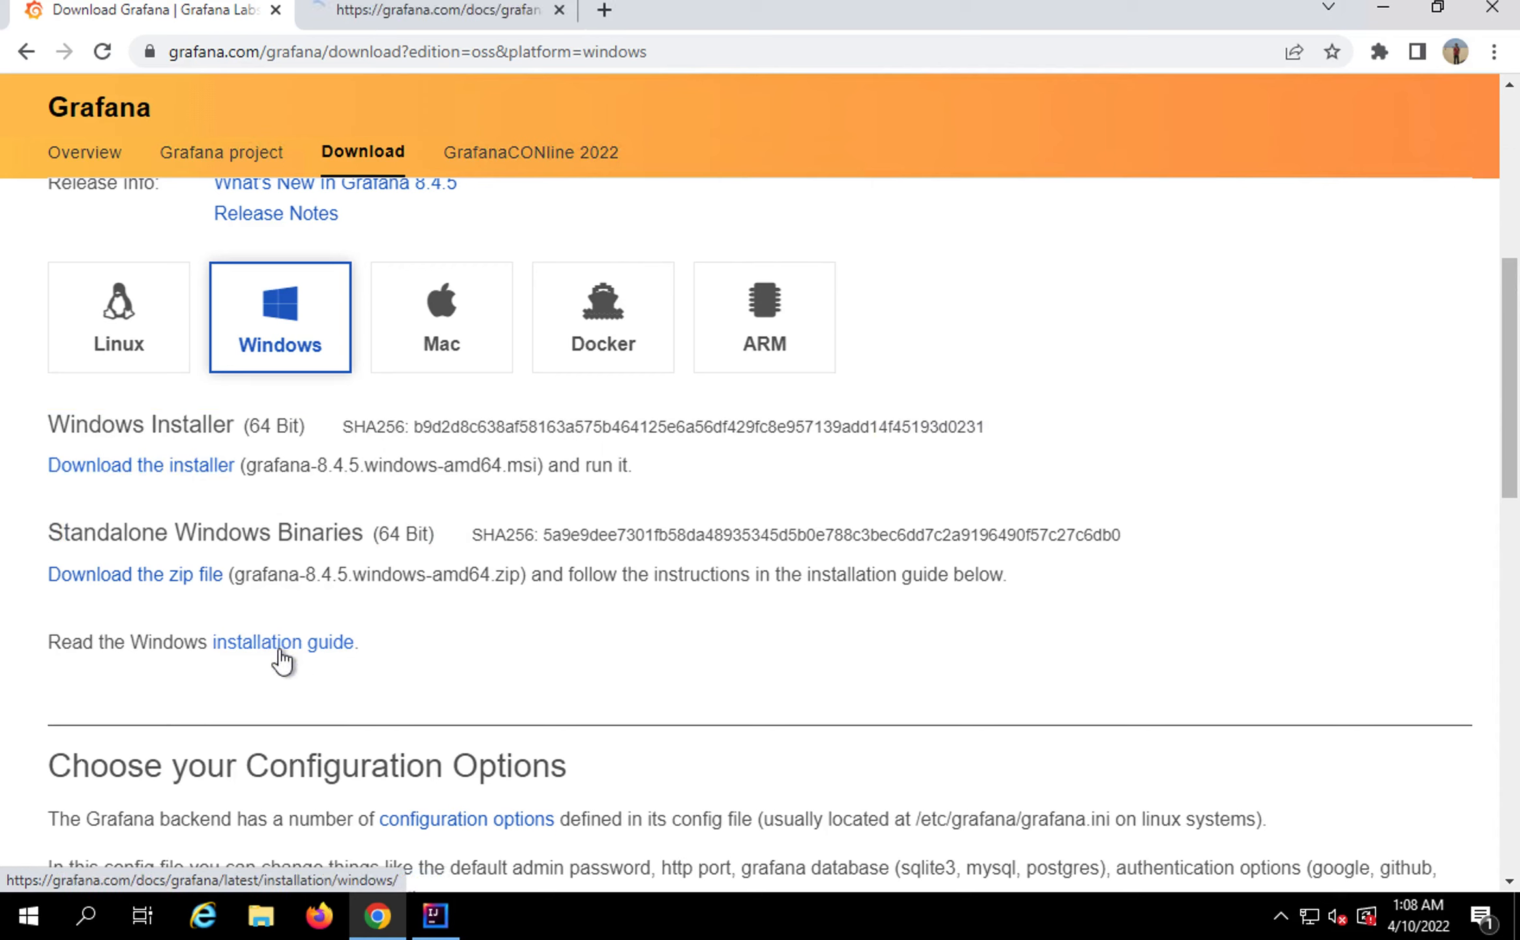
Switch to the Install on Windows guide and highlight the Windows installer heading
click(405, 12)
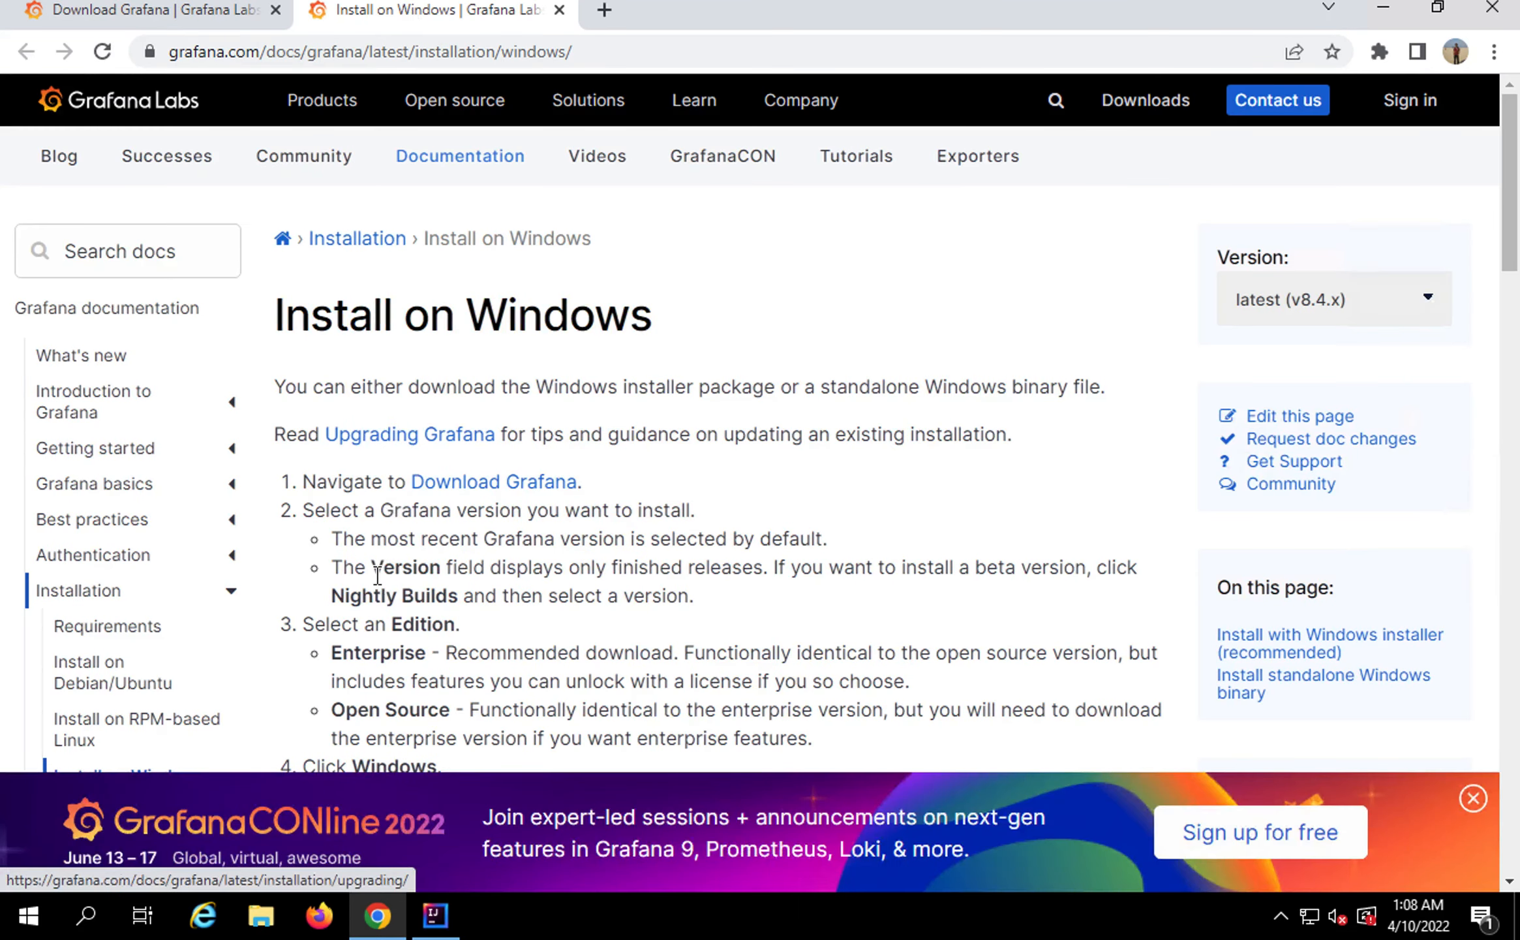
scroll(378, 575, down, 2)
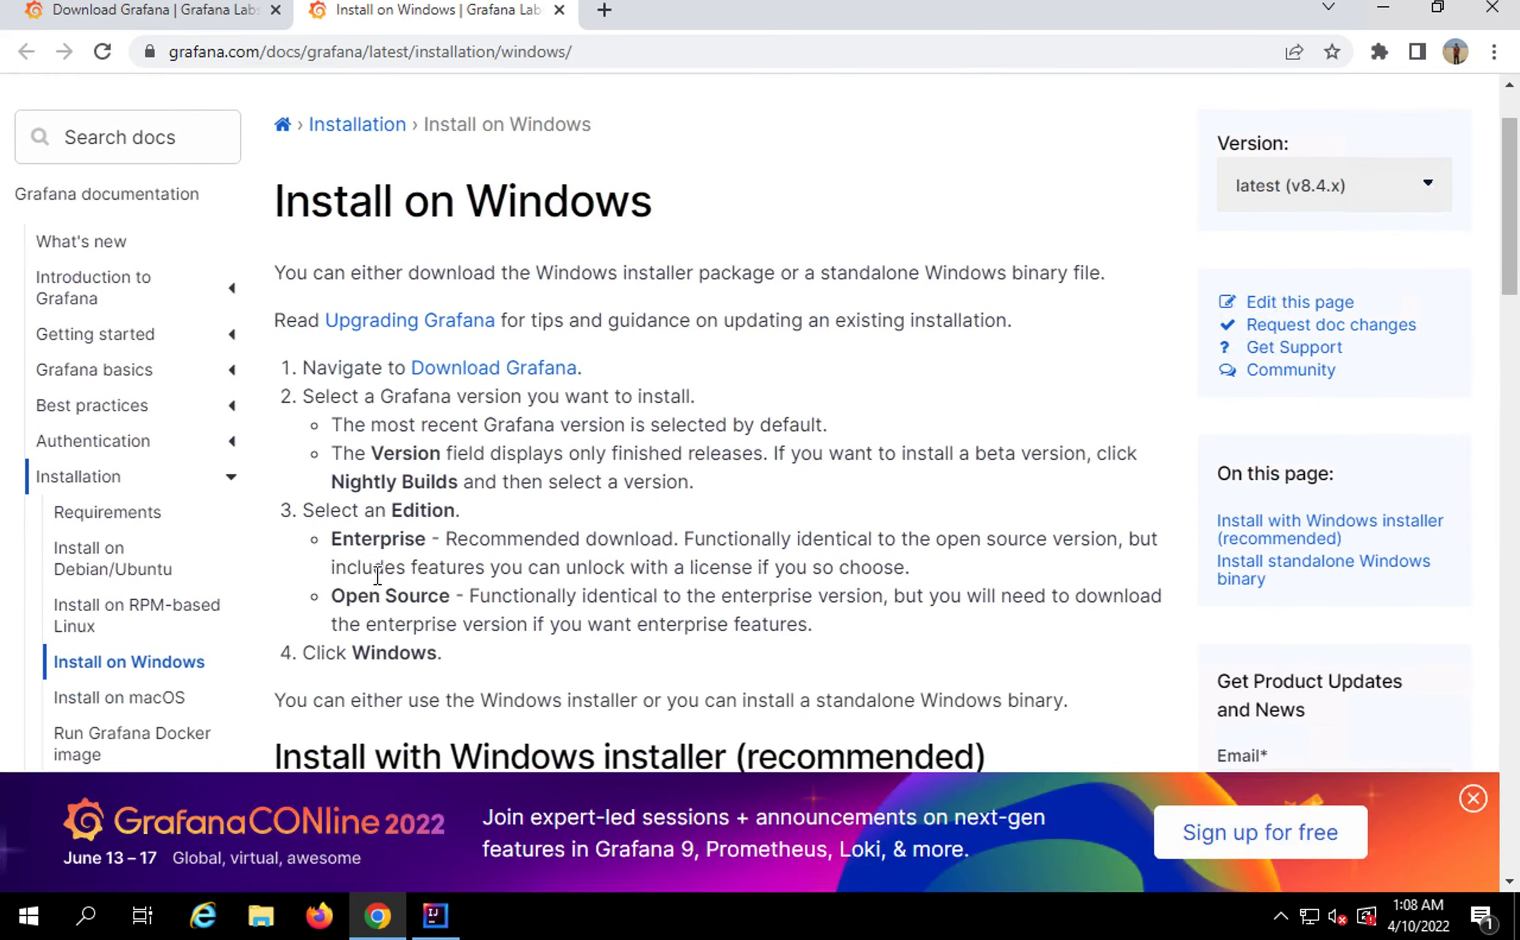
scroll(377, 576, down, 3)
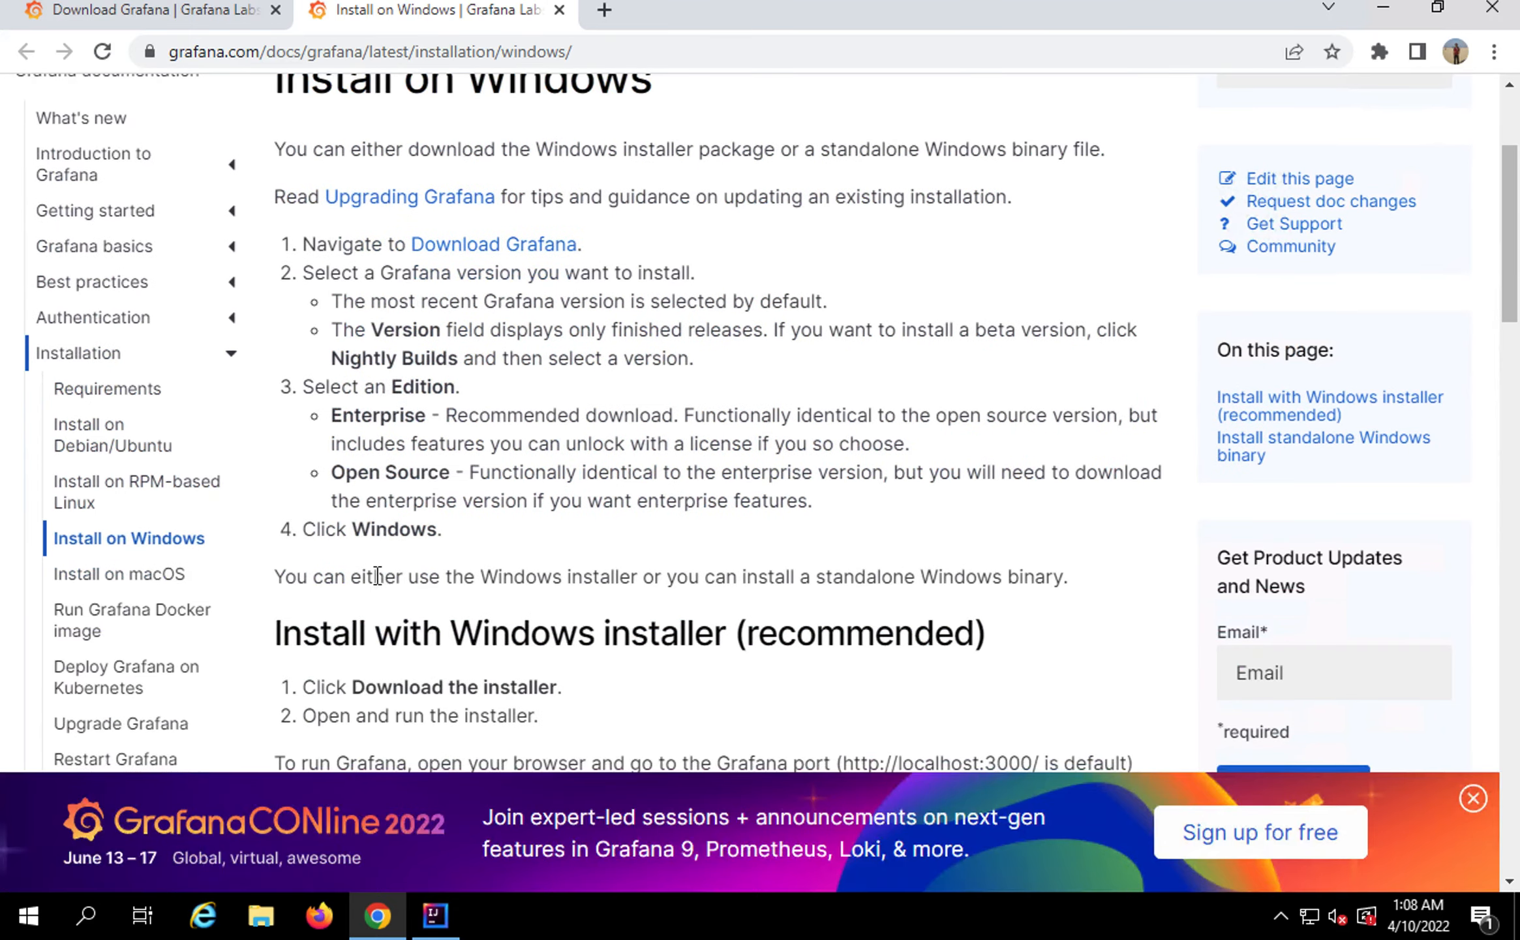
scroll(379, 576, down, 5)
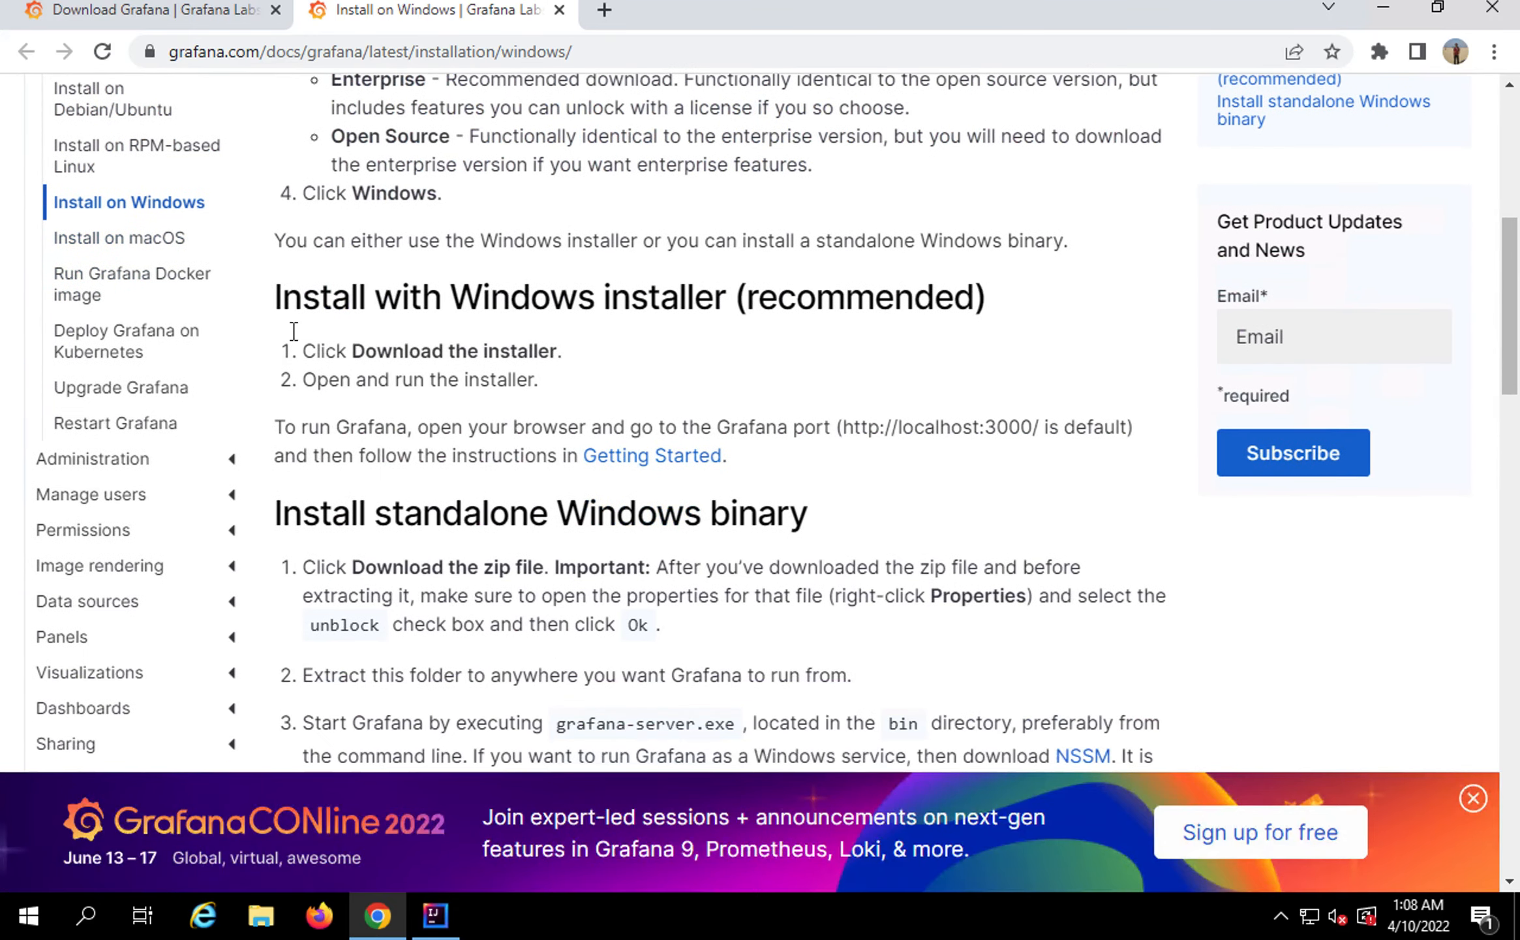
drag(338, 288, 705, 290)
scroll(516, 617, down, 1)
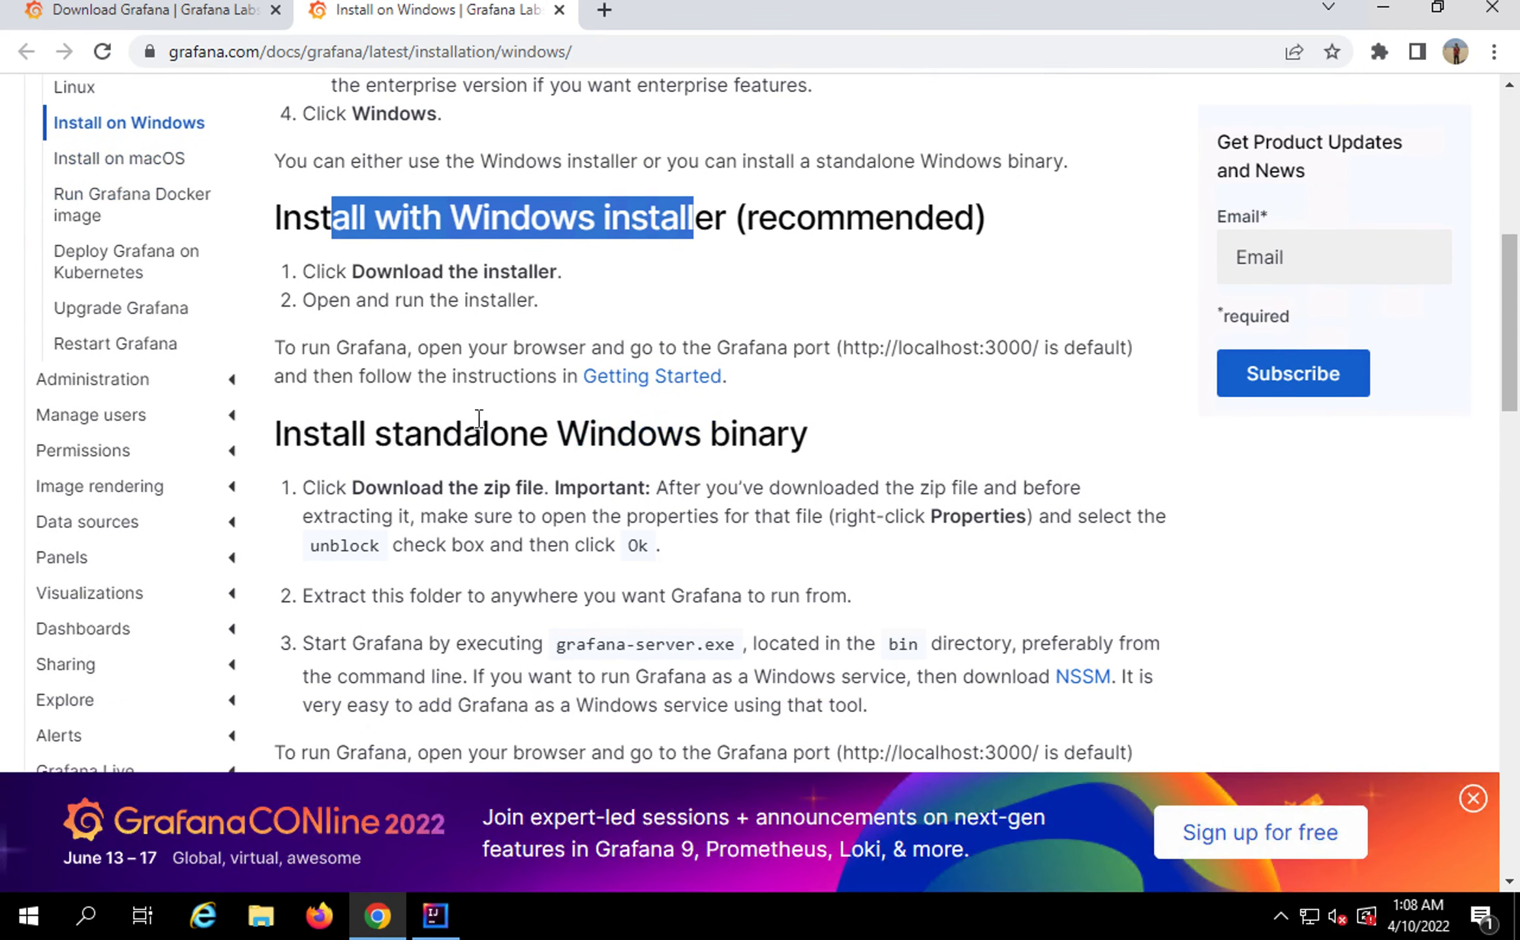
Highlight grafana-server.exe in the standalone binary section, then return to the download tab
drag(443, 438, 777, 434)
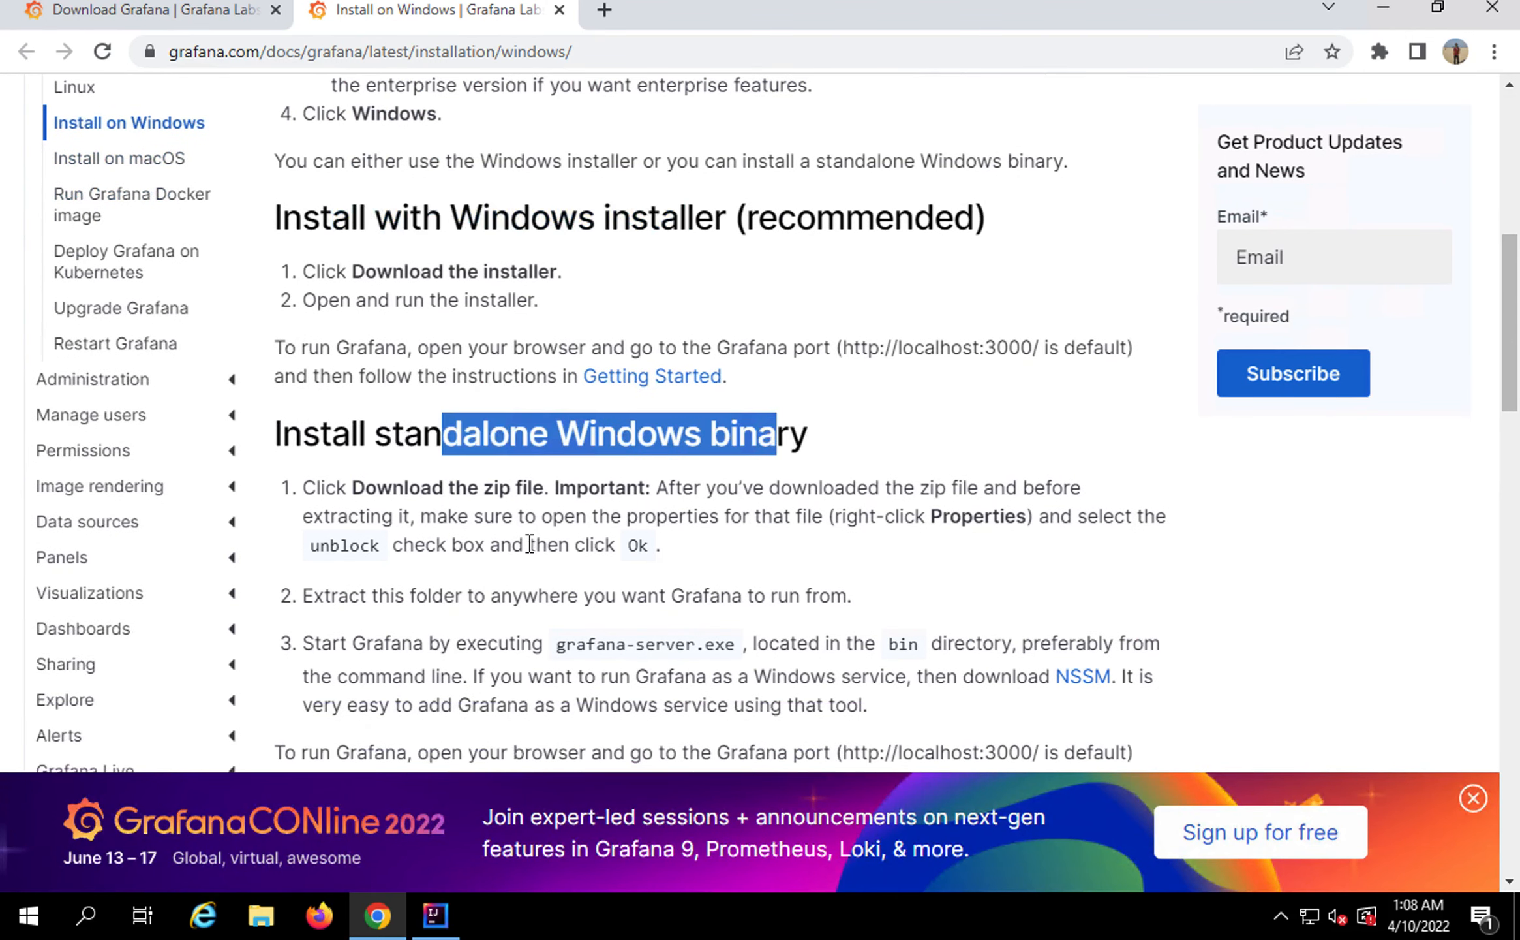
scroll(529, 543, down, 1)
drag(553, 585, 733, 589)
scroll(577, 499, up, 4)
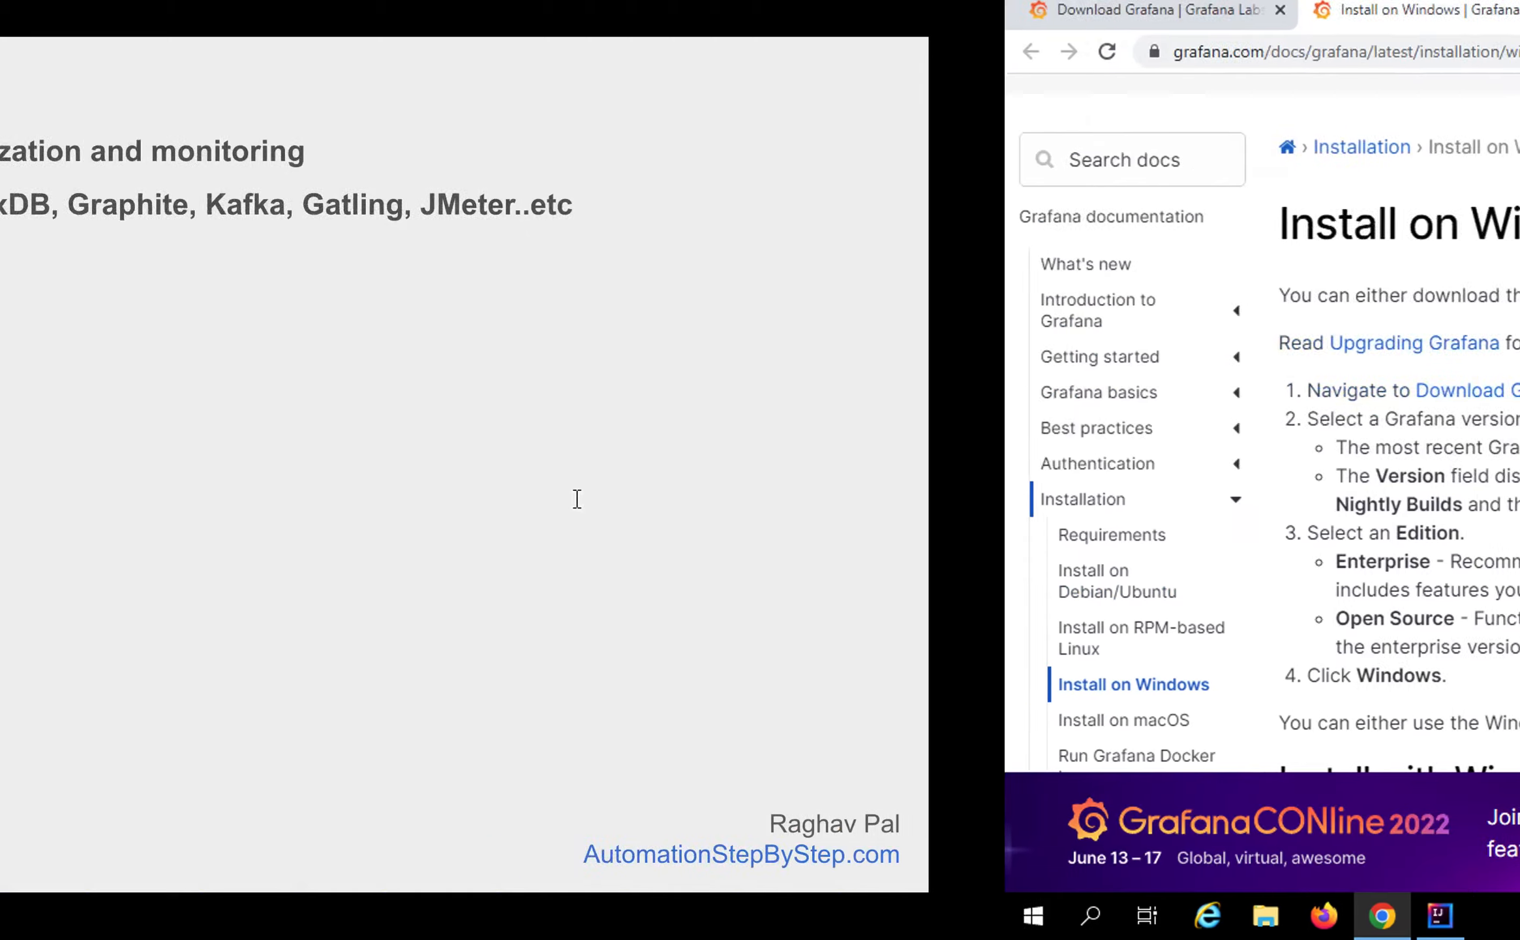
click(747, 565)
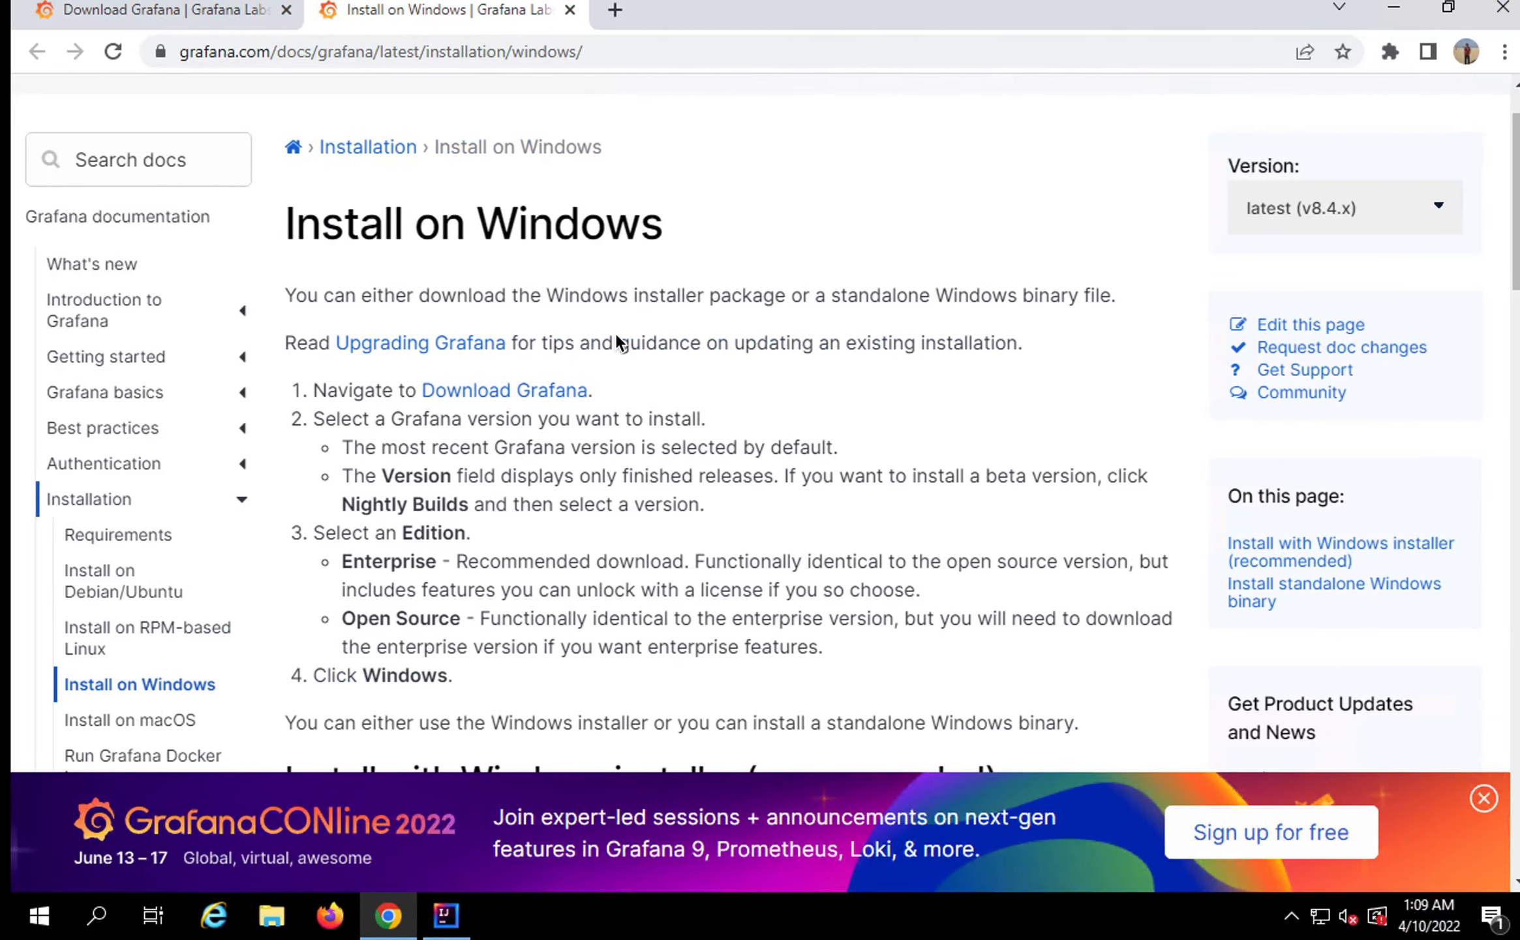
click(206, 22)
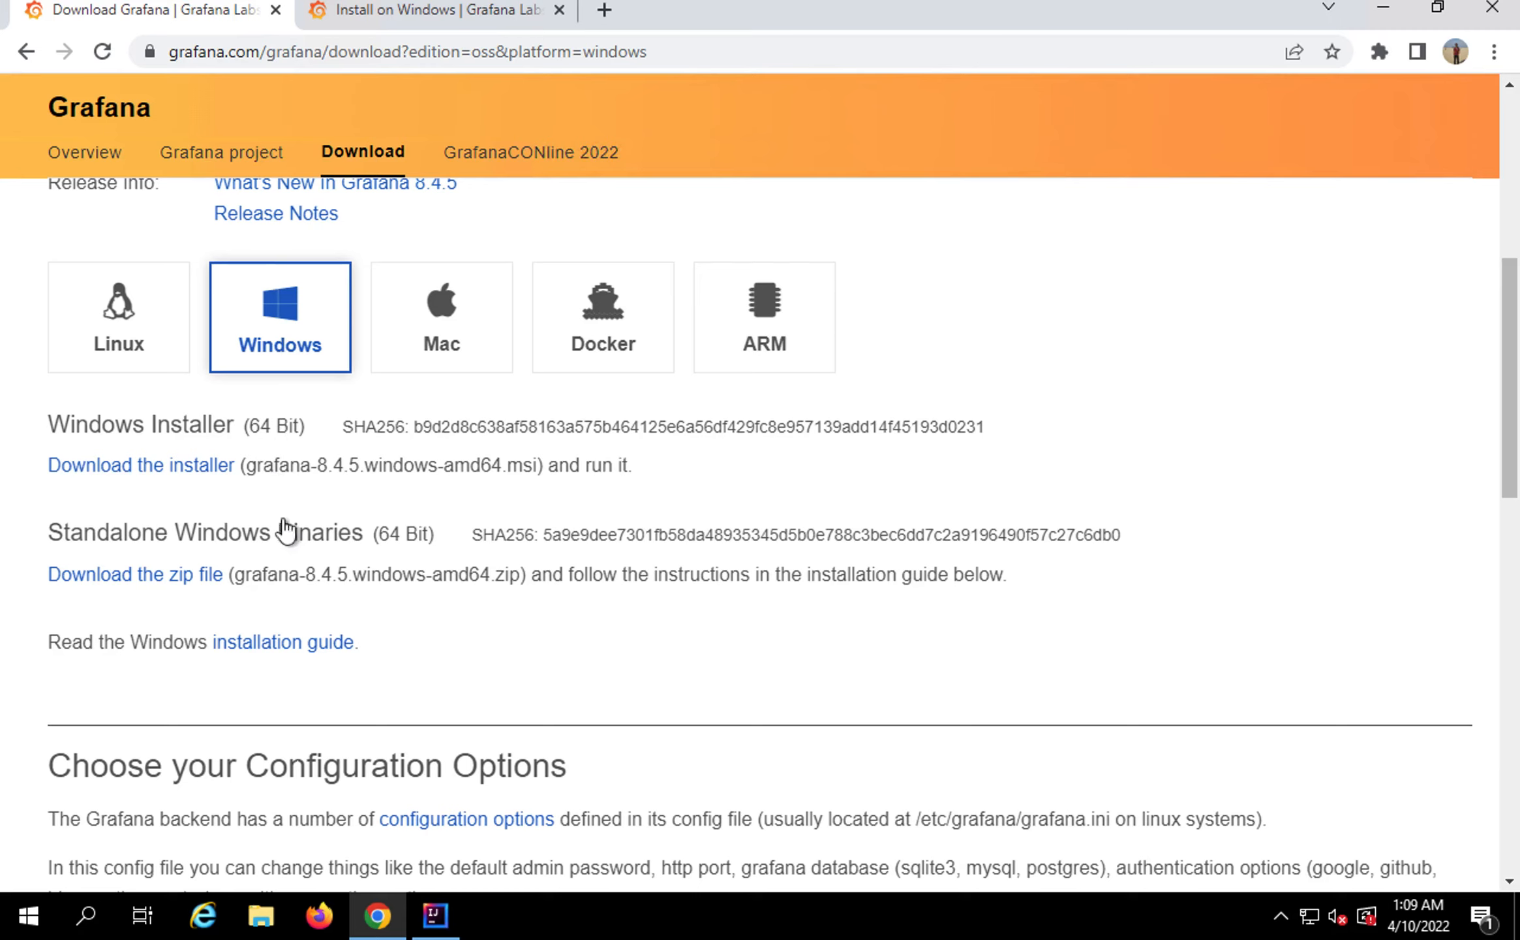
Download grafana-8.4.5.windows-amd64.msi and open its options in Chrome's download bar
click(173, 473)
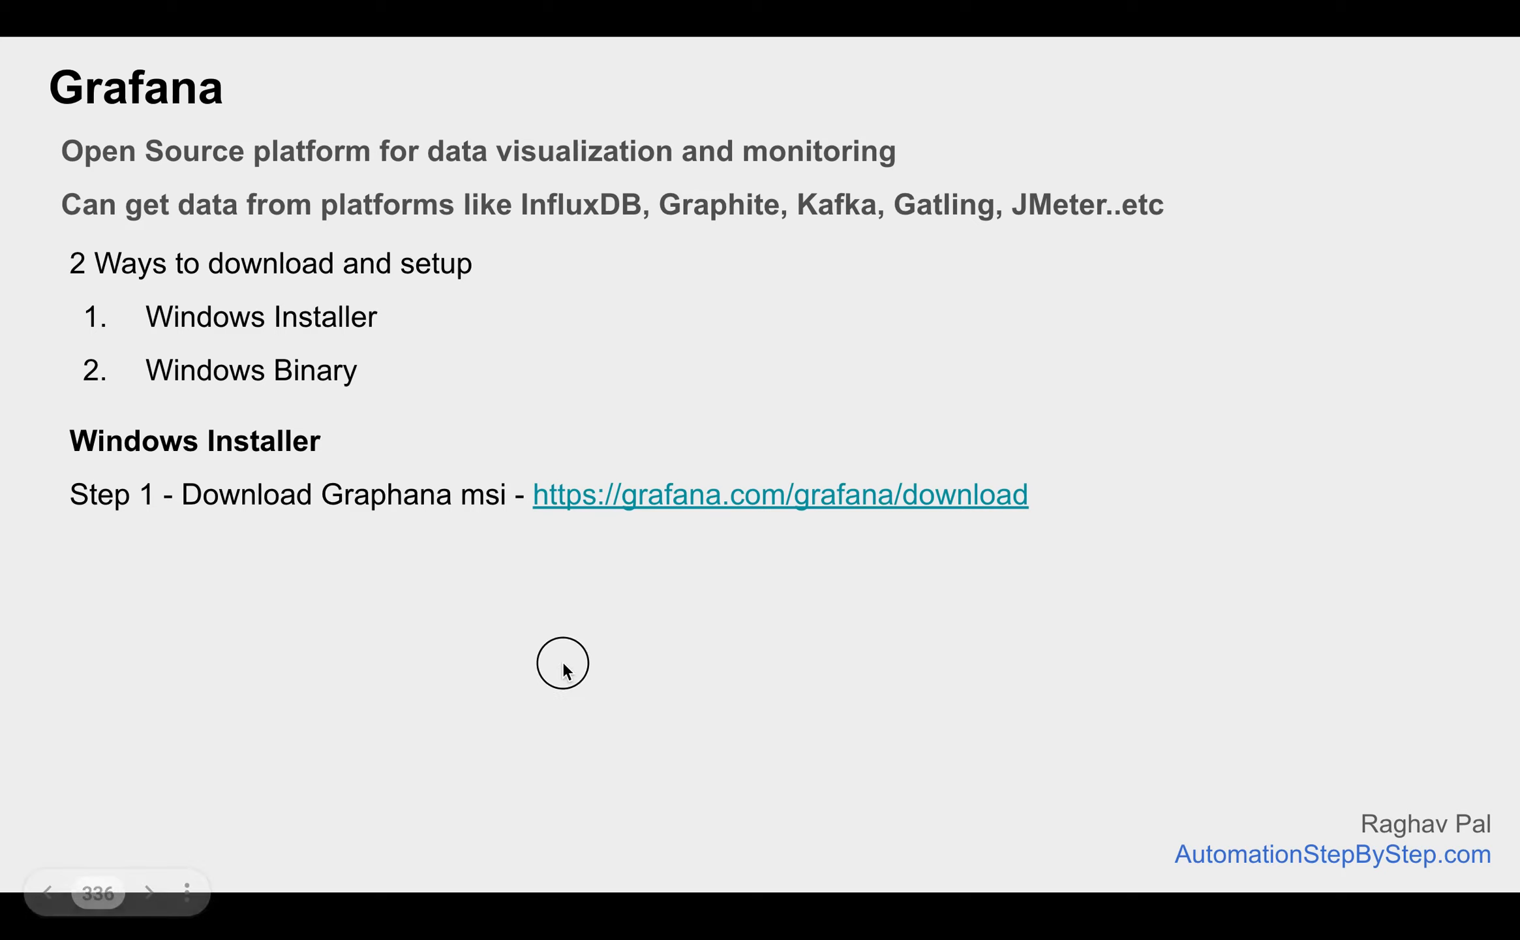
click(563, 663)
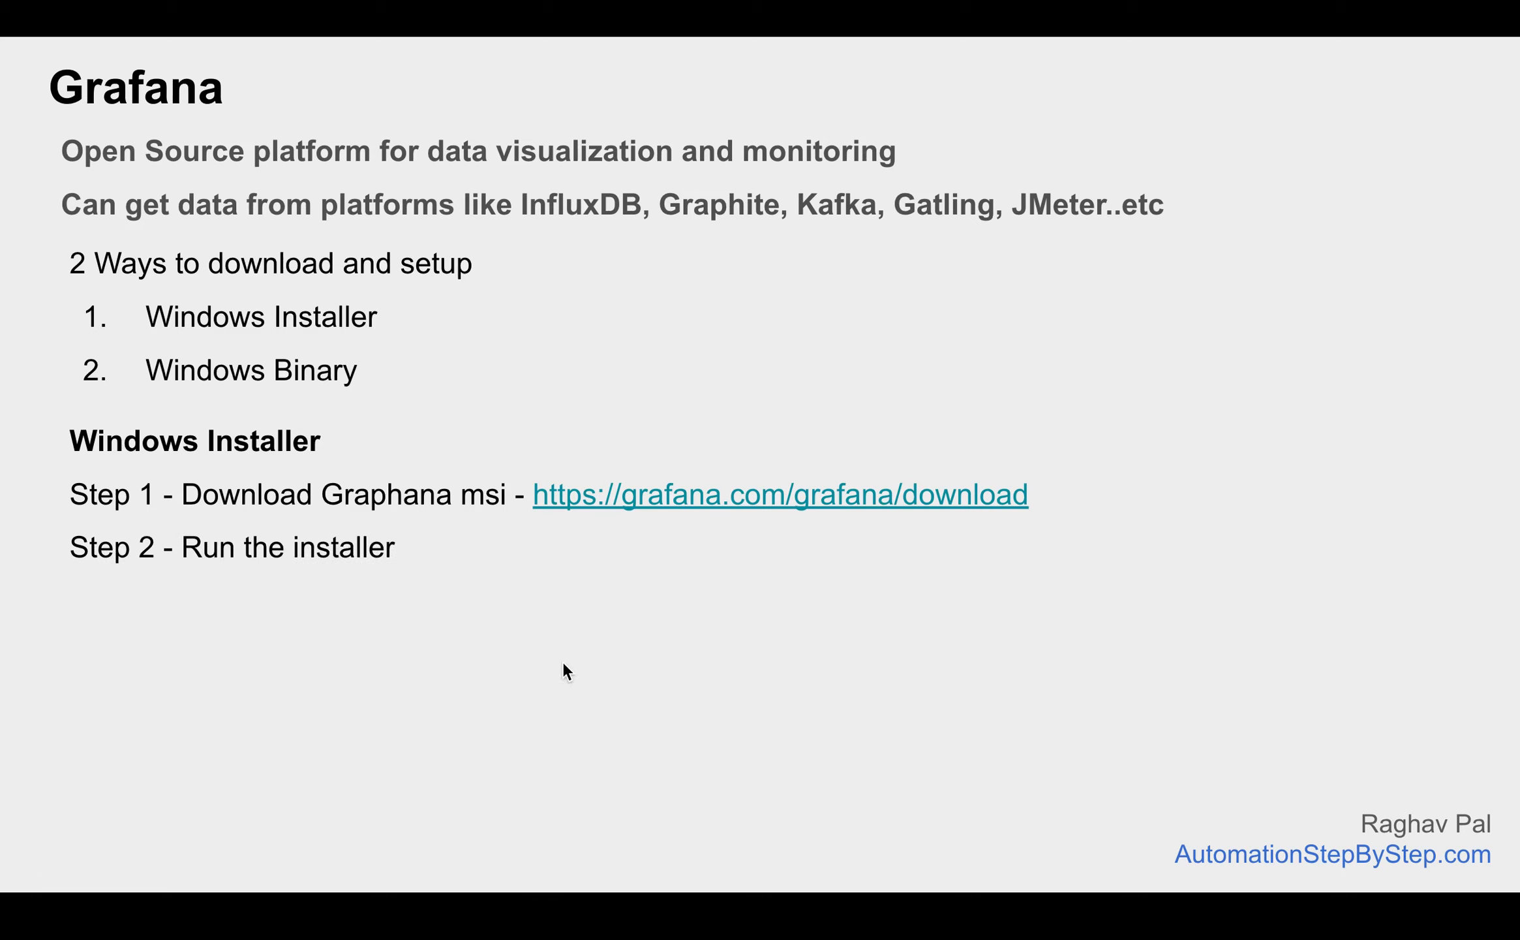
click(563, 660)
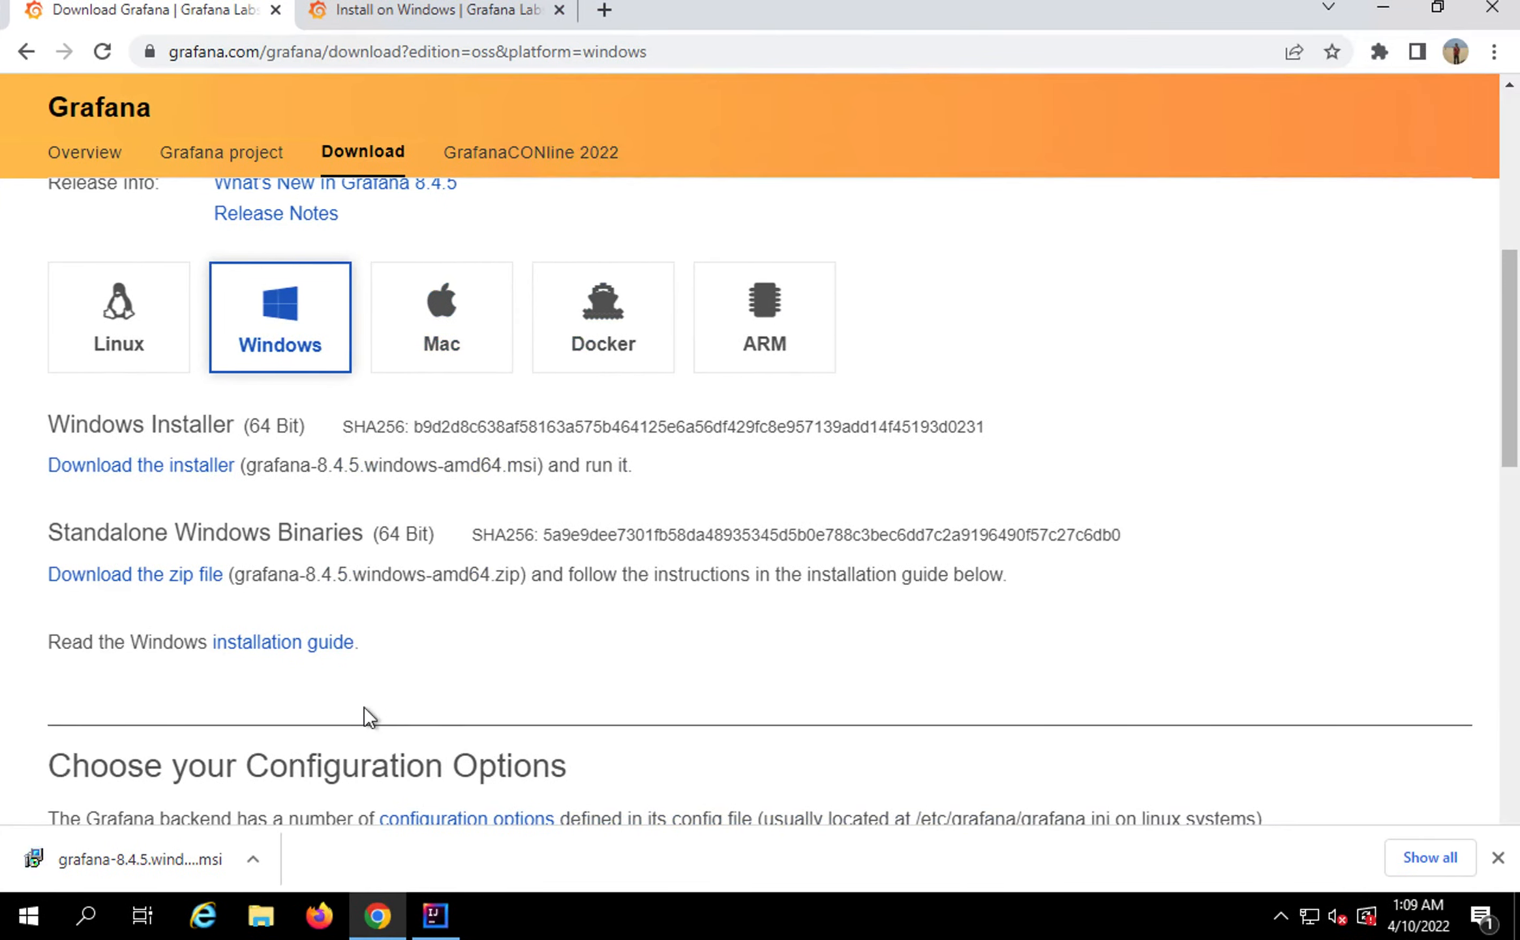
click(253, 860)
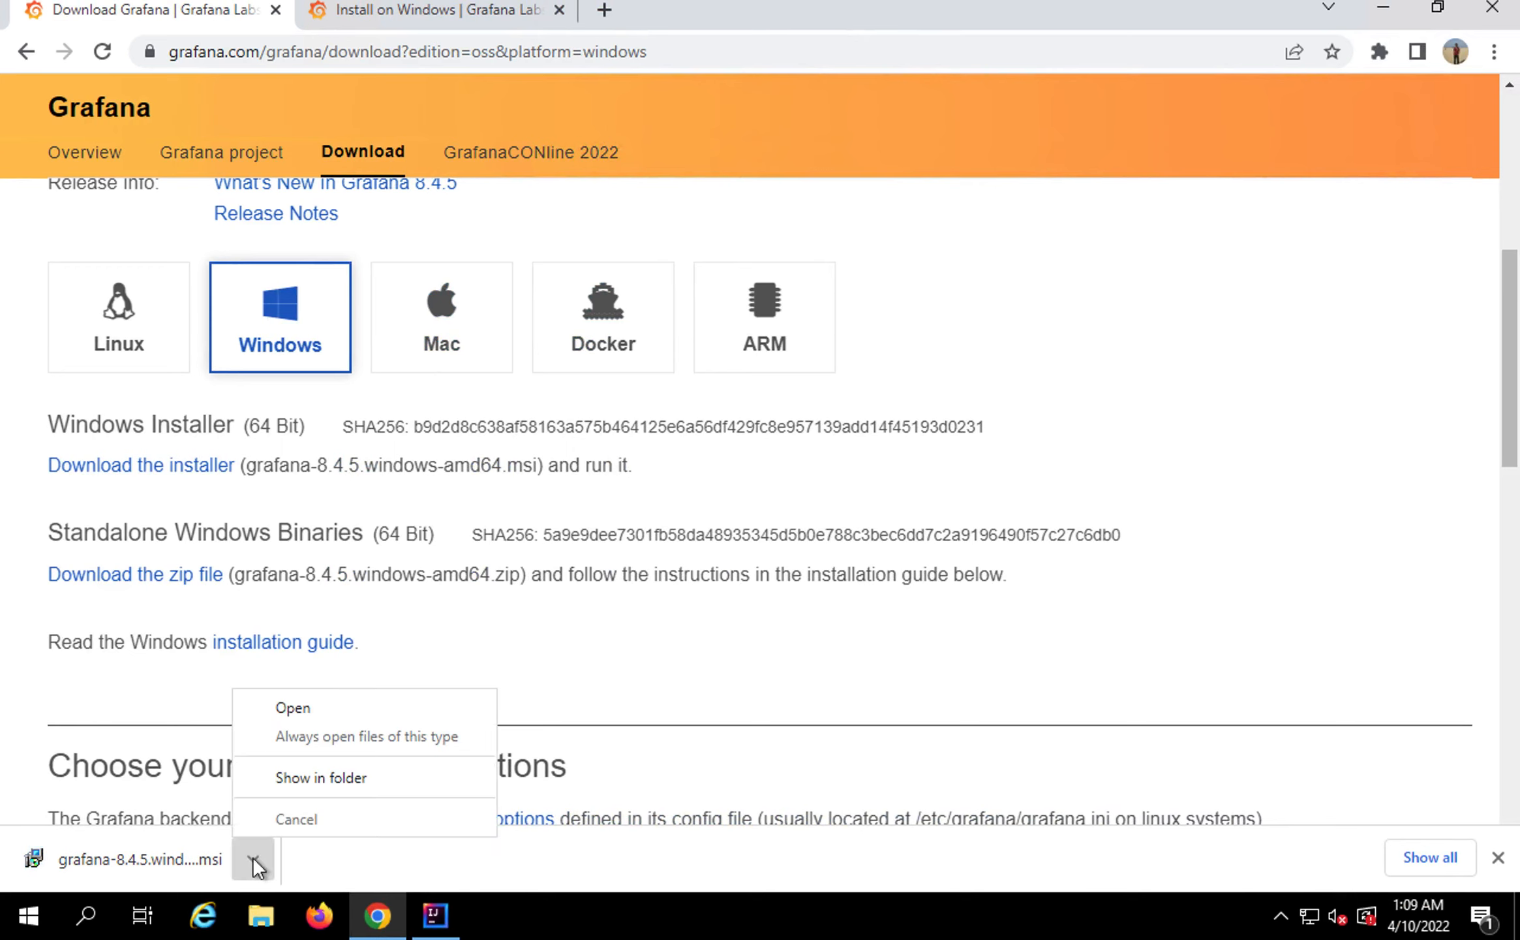
Launch the downloaded Grafana installer from its folder and get past the welcome page
click(315, 778)
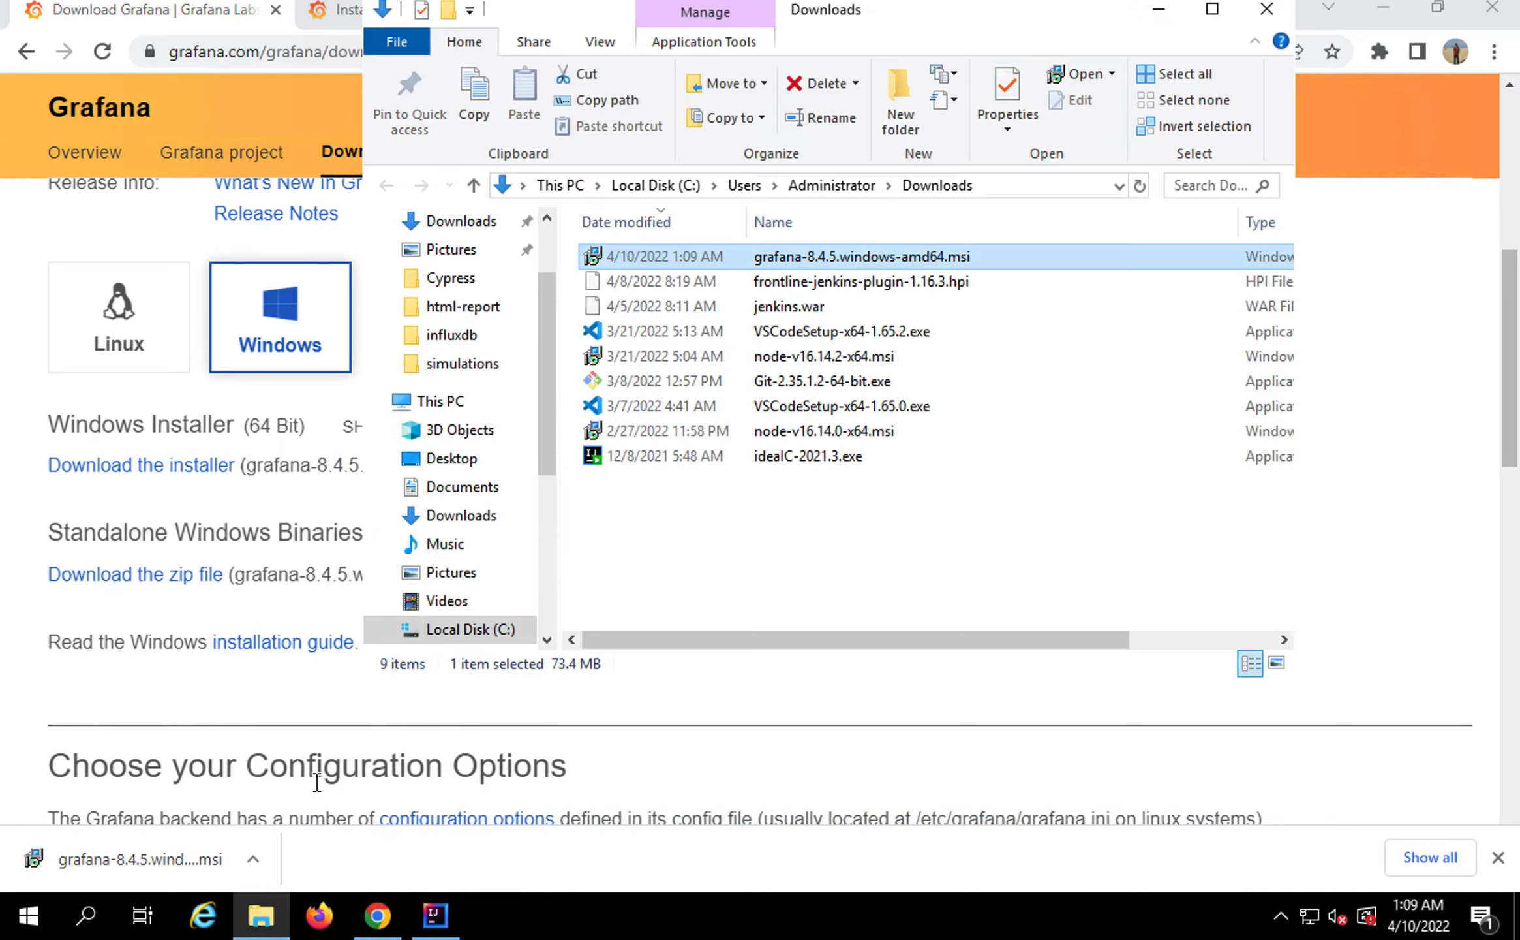
double_click(847, 255)
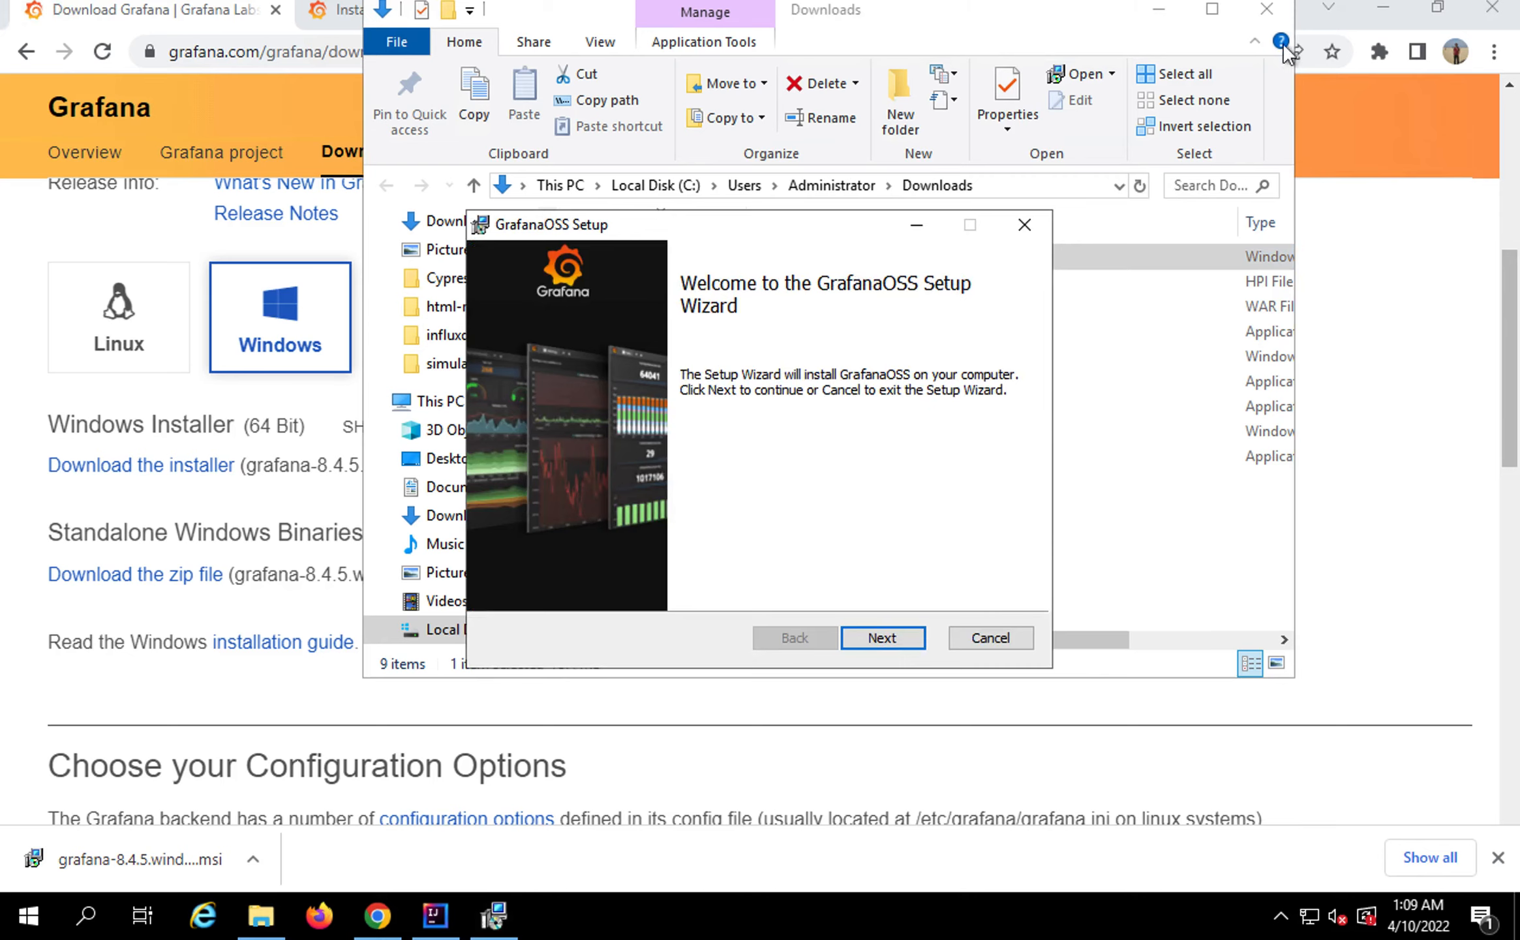
click(1382, 8)
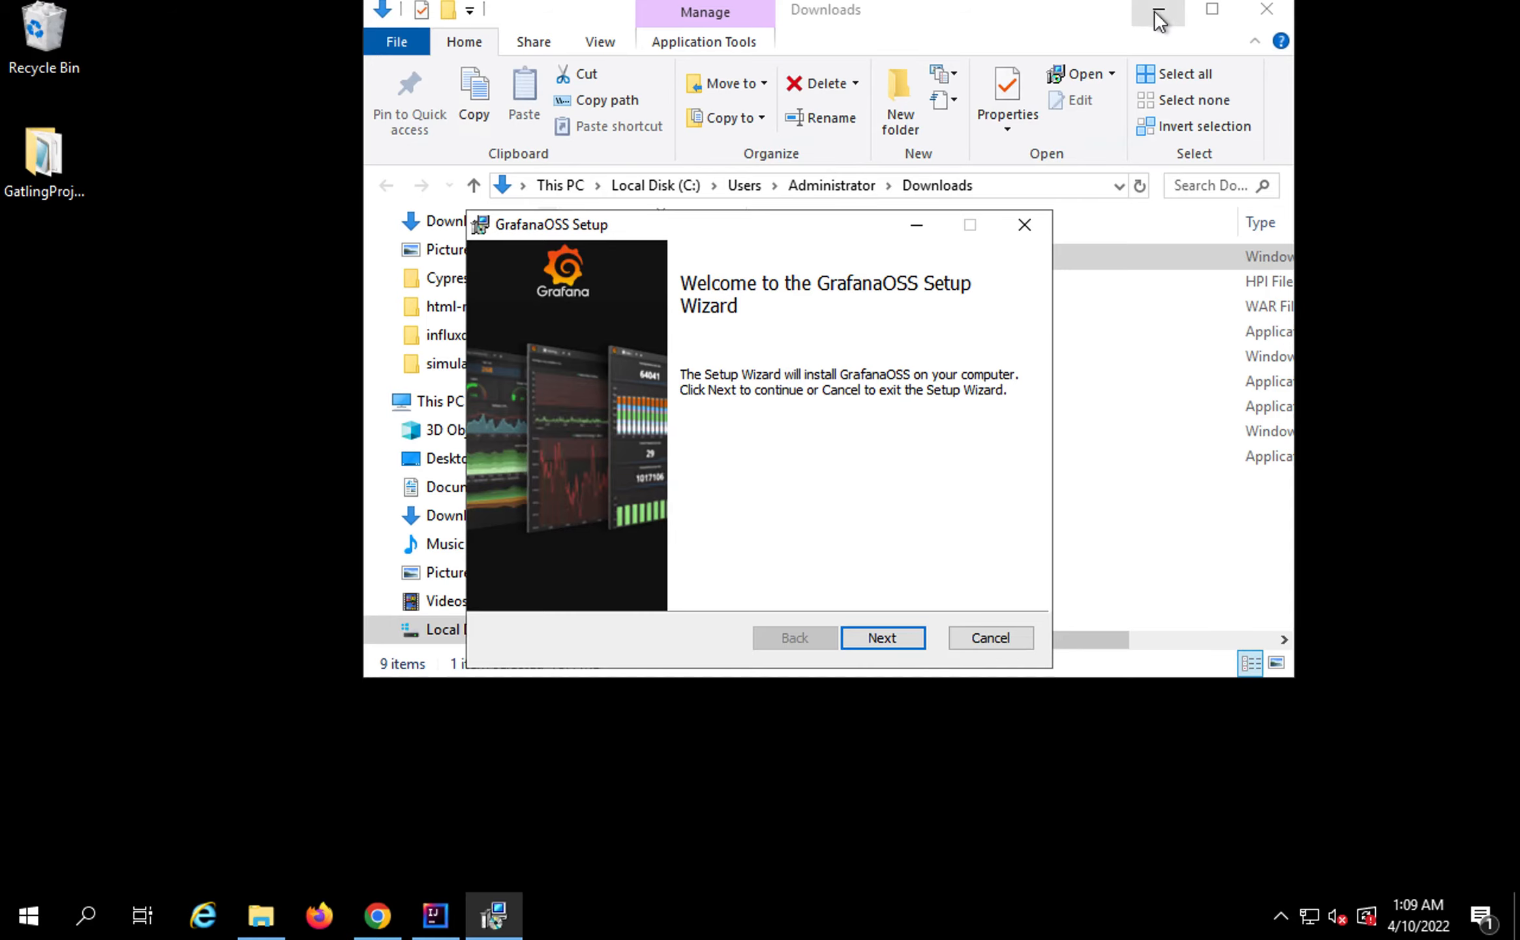
click(1159, 10)
drag(798, 221, 723, 107)
click(812, 527)
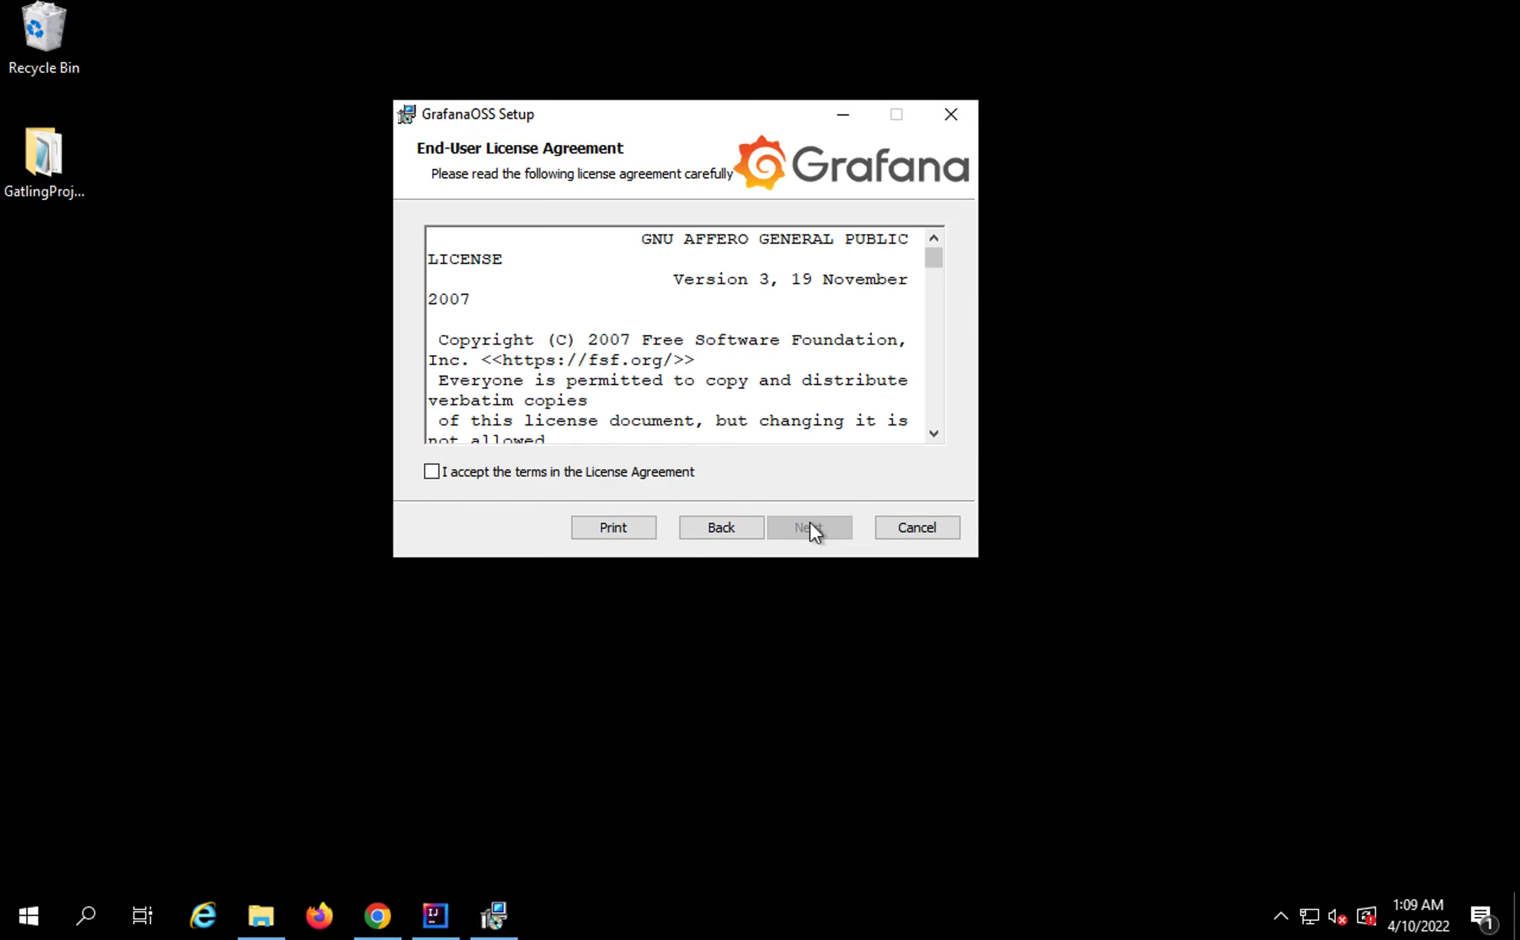
Accept the license terms and continue past custom setup with location C:\Program Files\GrafanaLabs\
scroll(553, 332, down, 12)
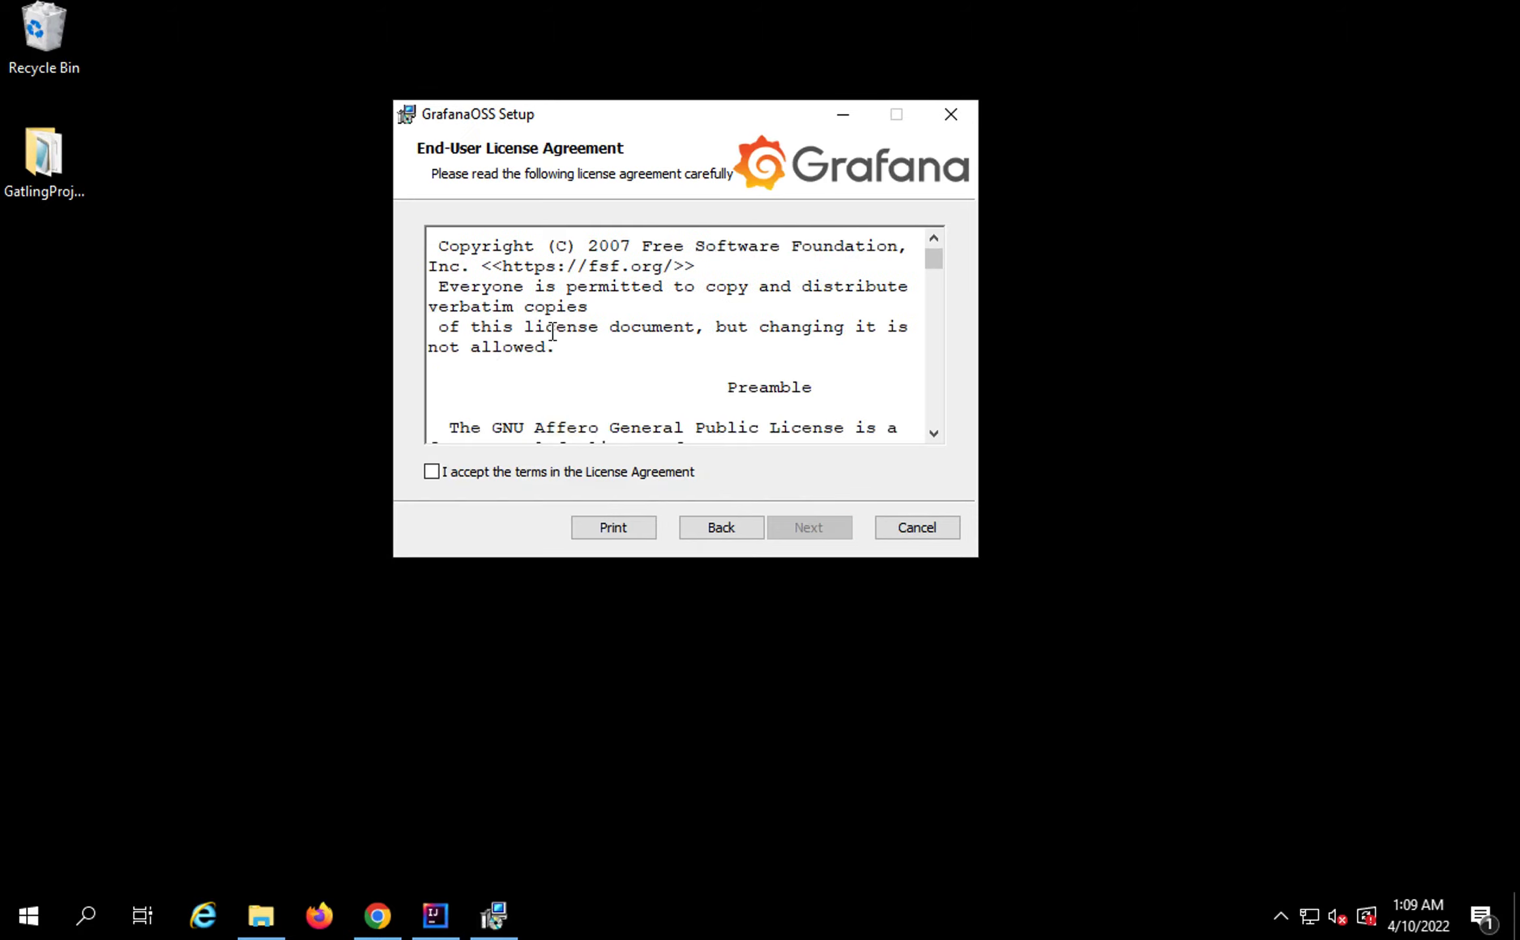
scroll(553, 332, down, 12)
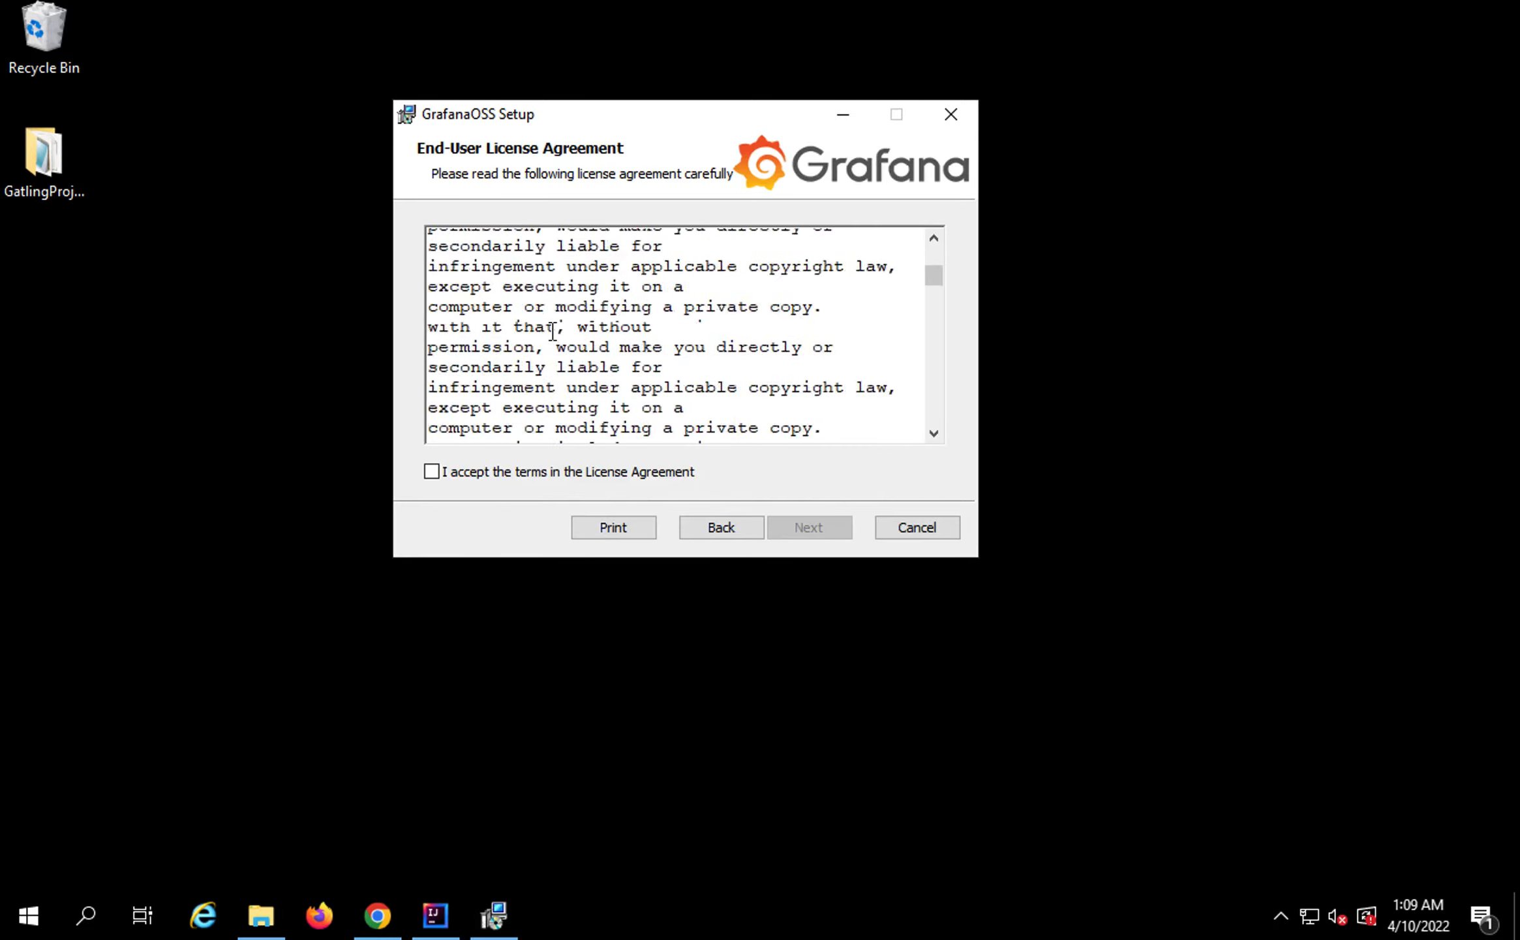
click(529, 470)
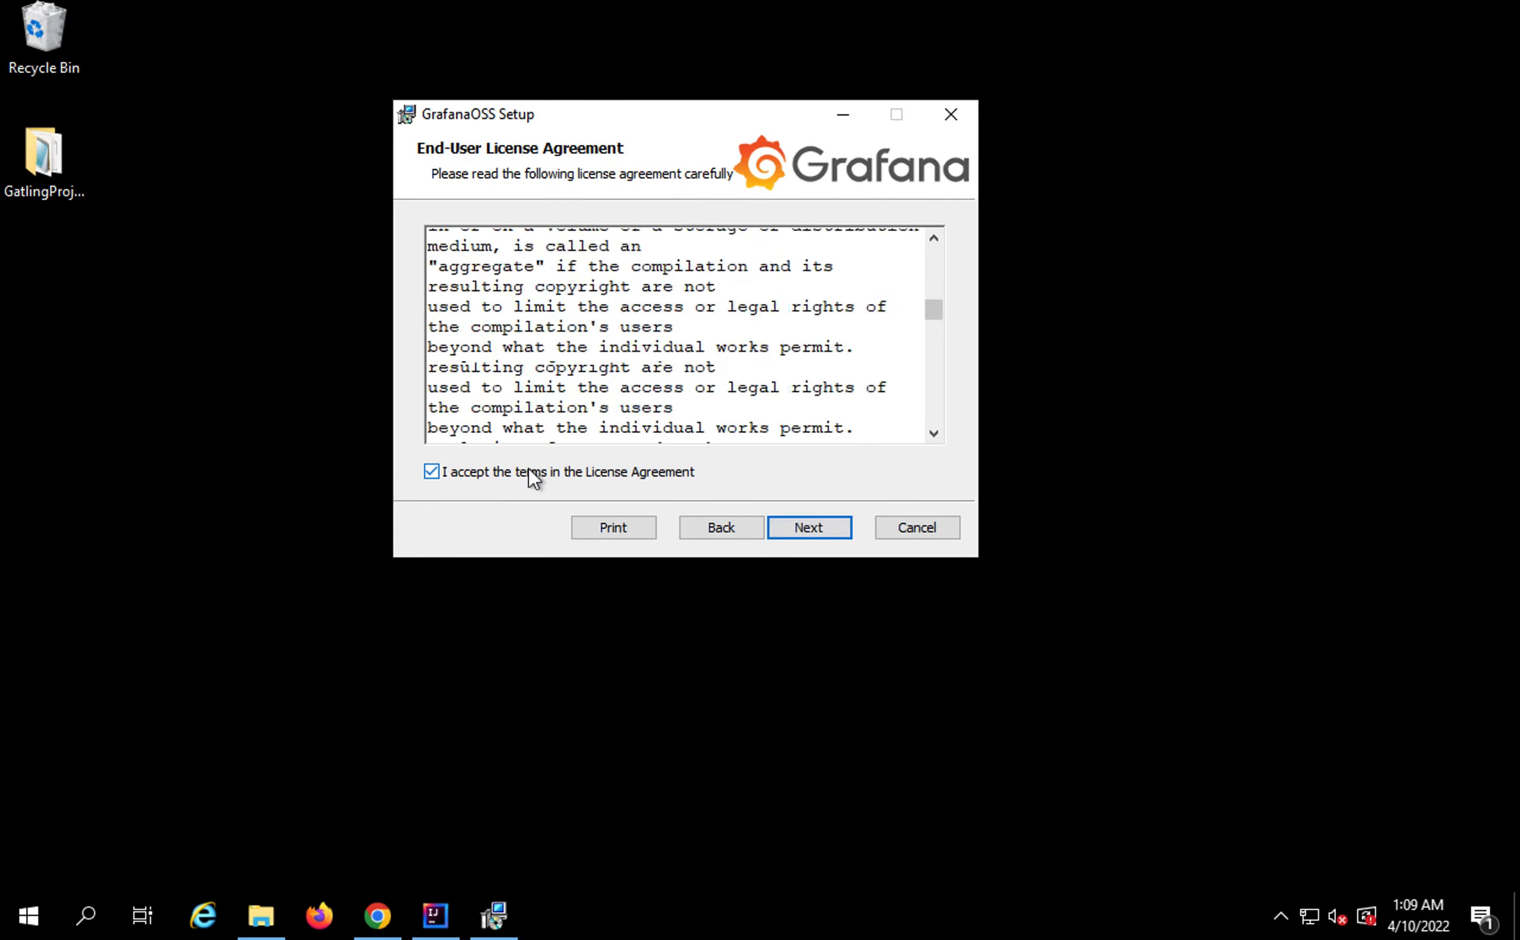
click(807, 530)
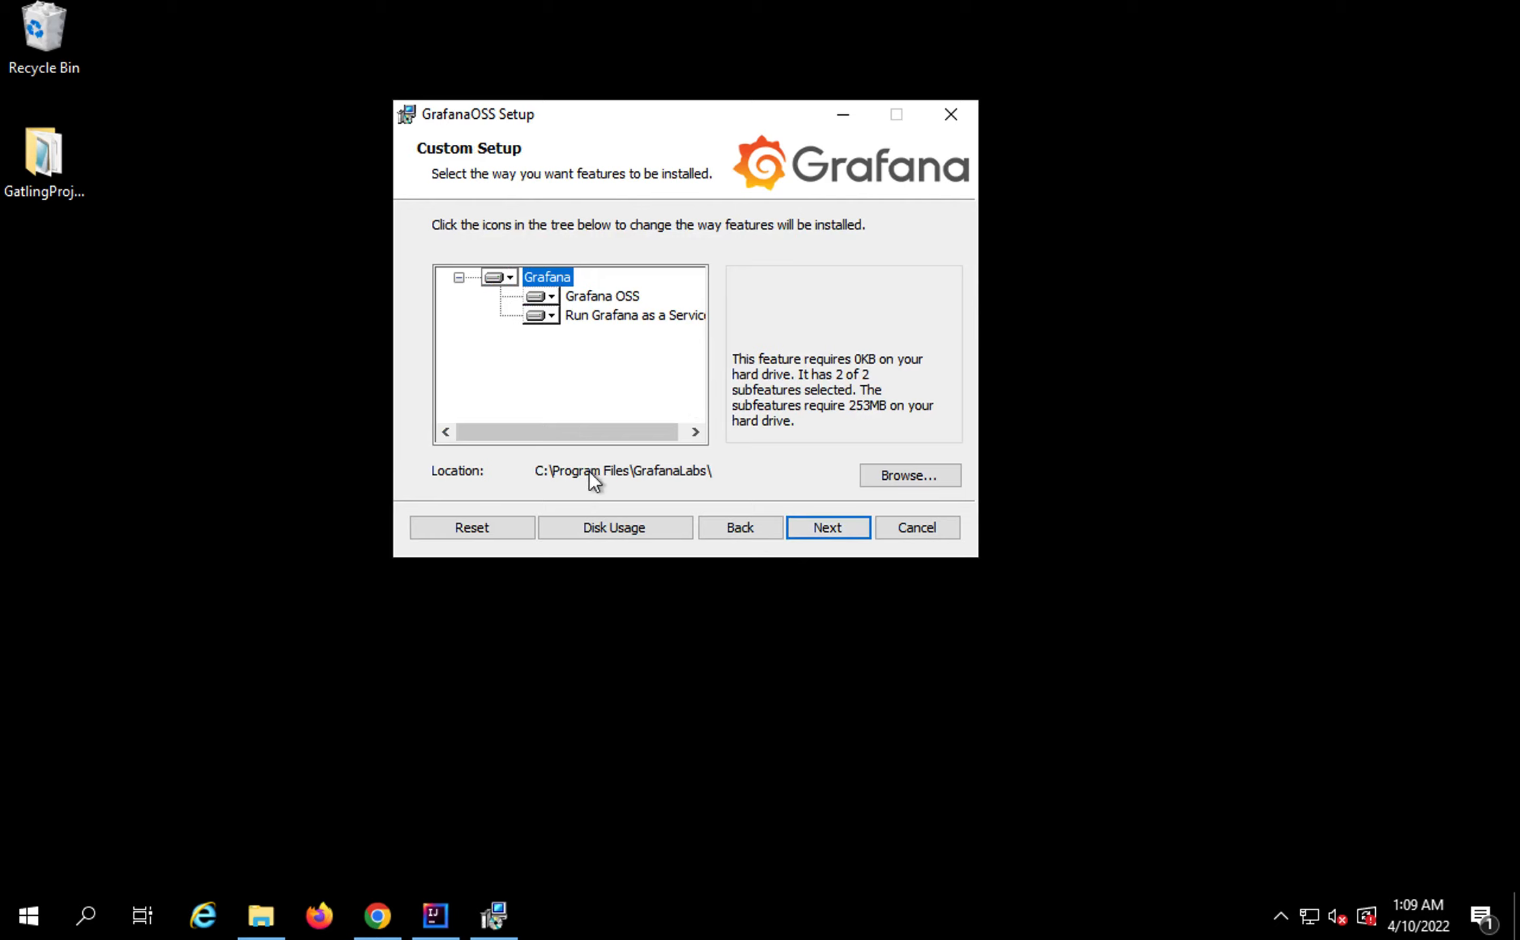
drag(523, 456, 752, 492)
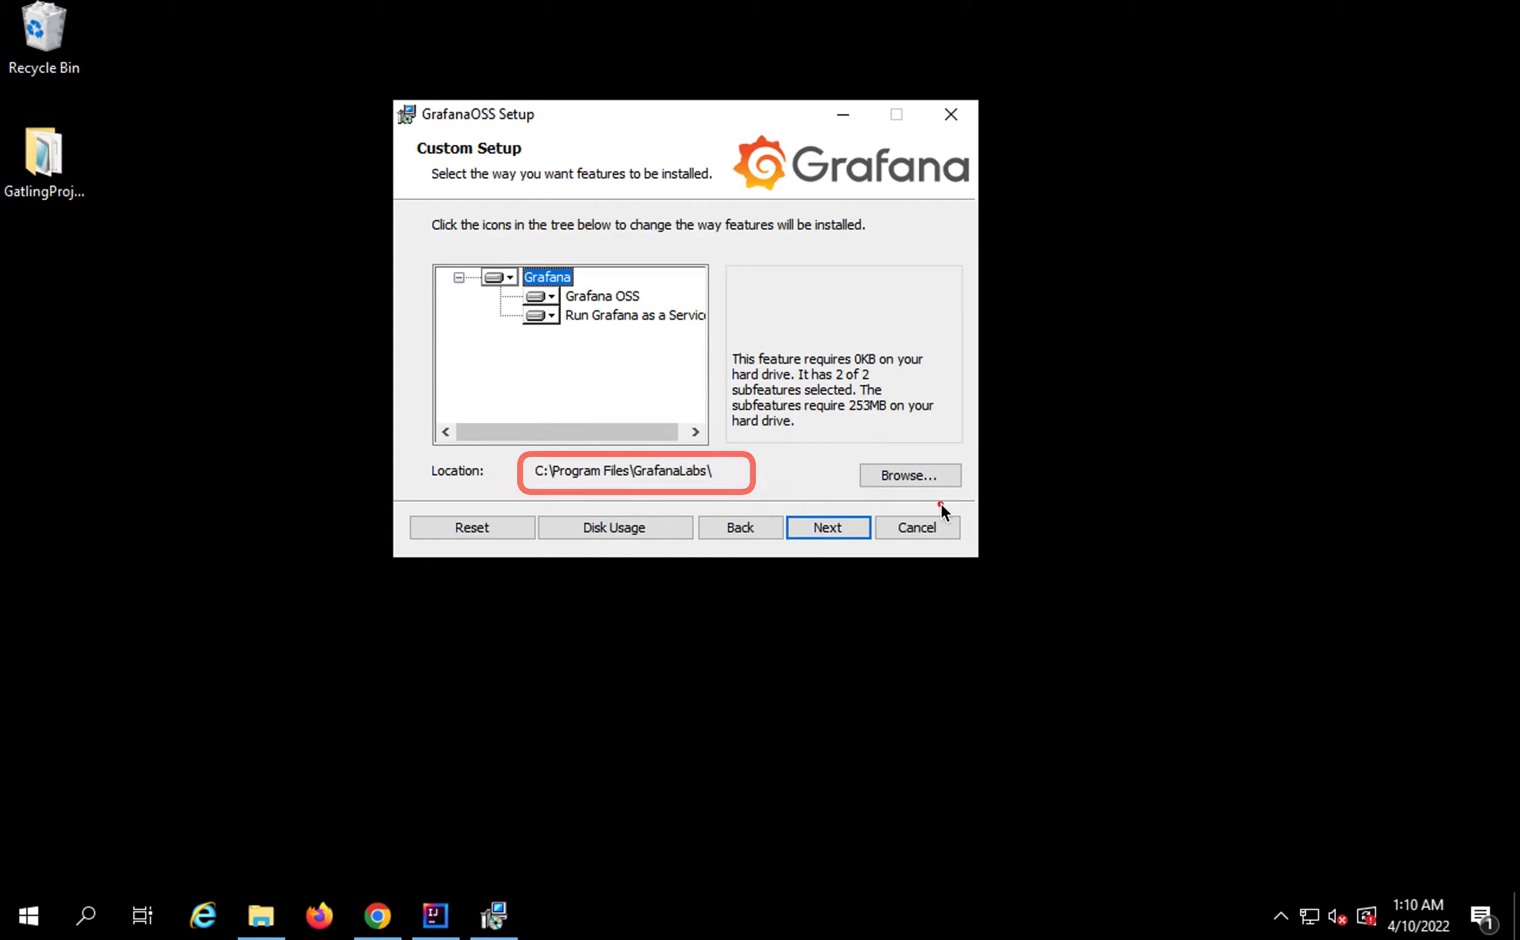
click(830, 526)
Start the GrafanaOSS installation and bring File Explorer to This PC
click(830, 525)
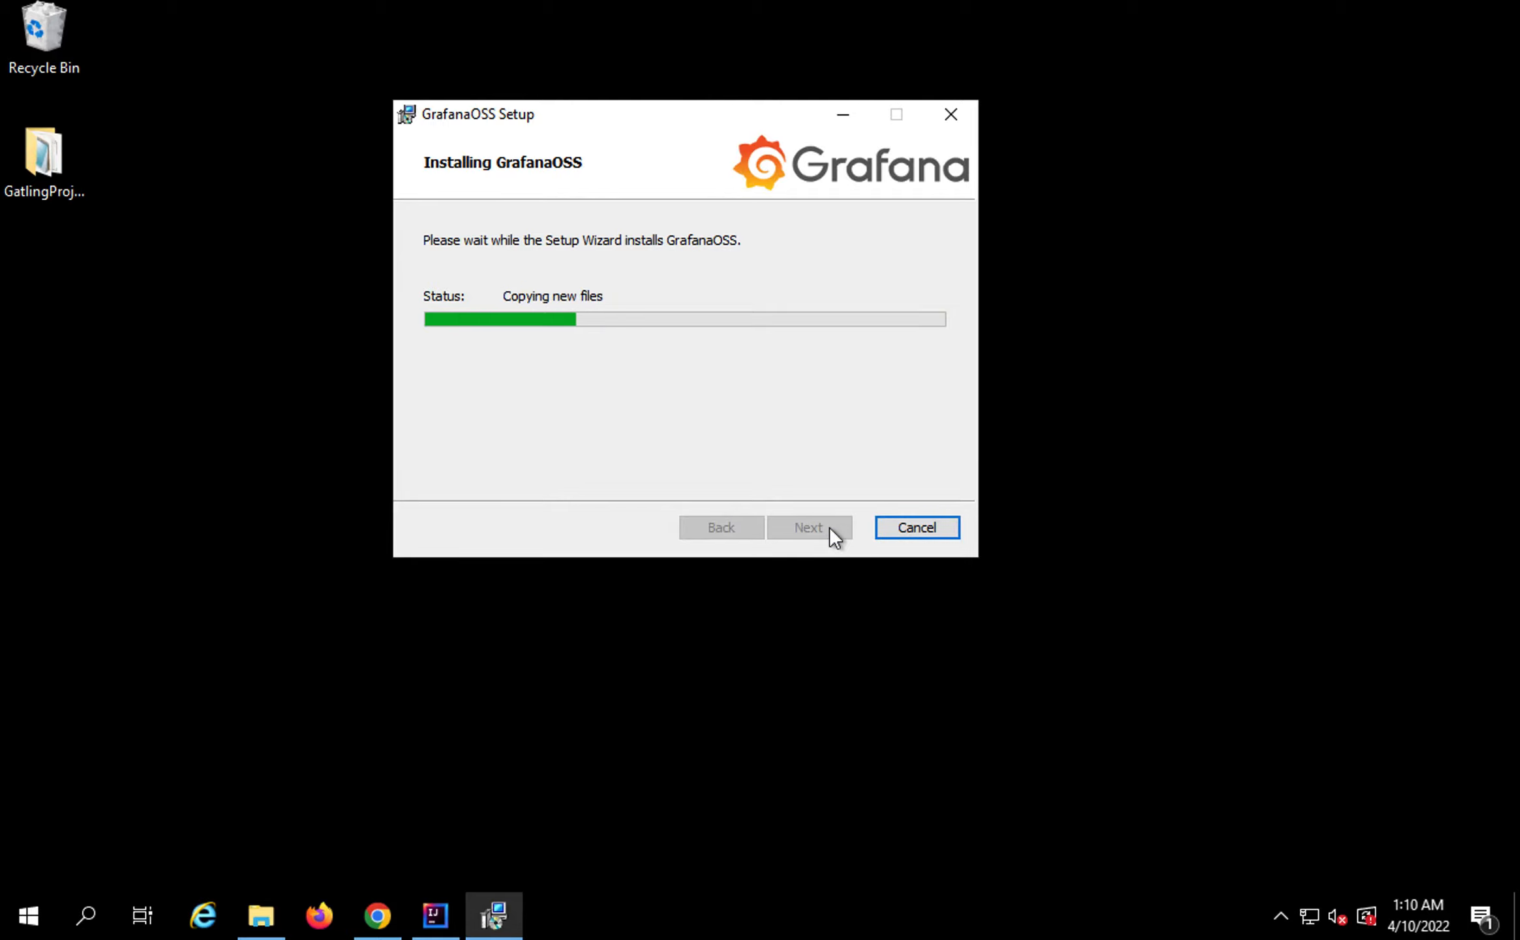
click(261, 917)
click(1151, 271)
drag(900, 12, 1127, 369)
click(672, 749)
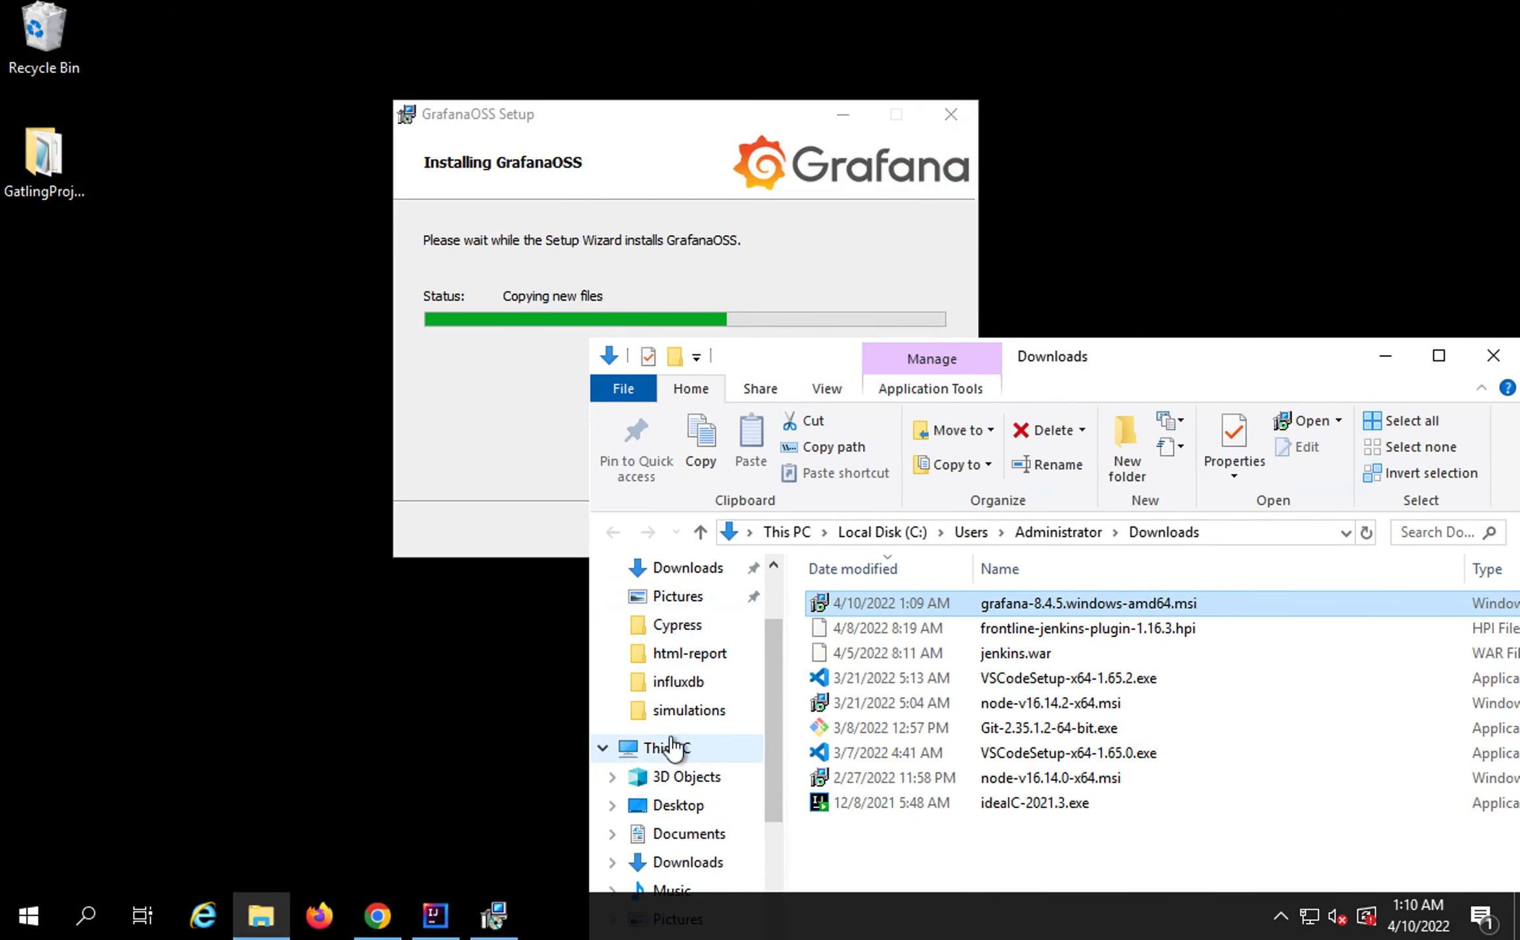
drag(1154, 356, 1154, 299)
drag(718, 123, 443, 81)
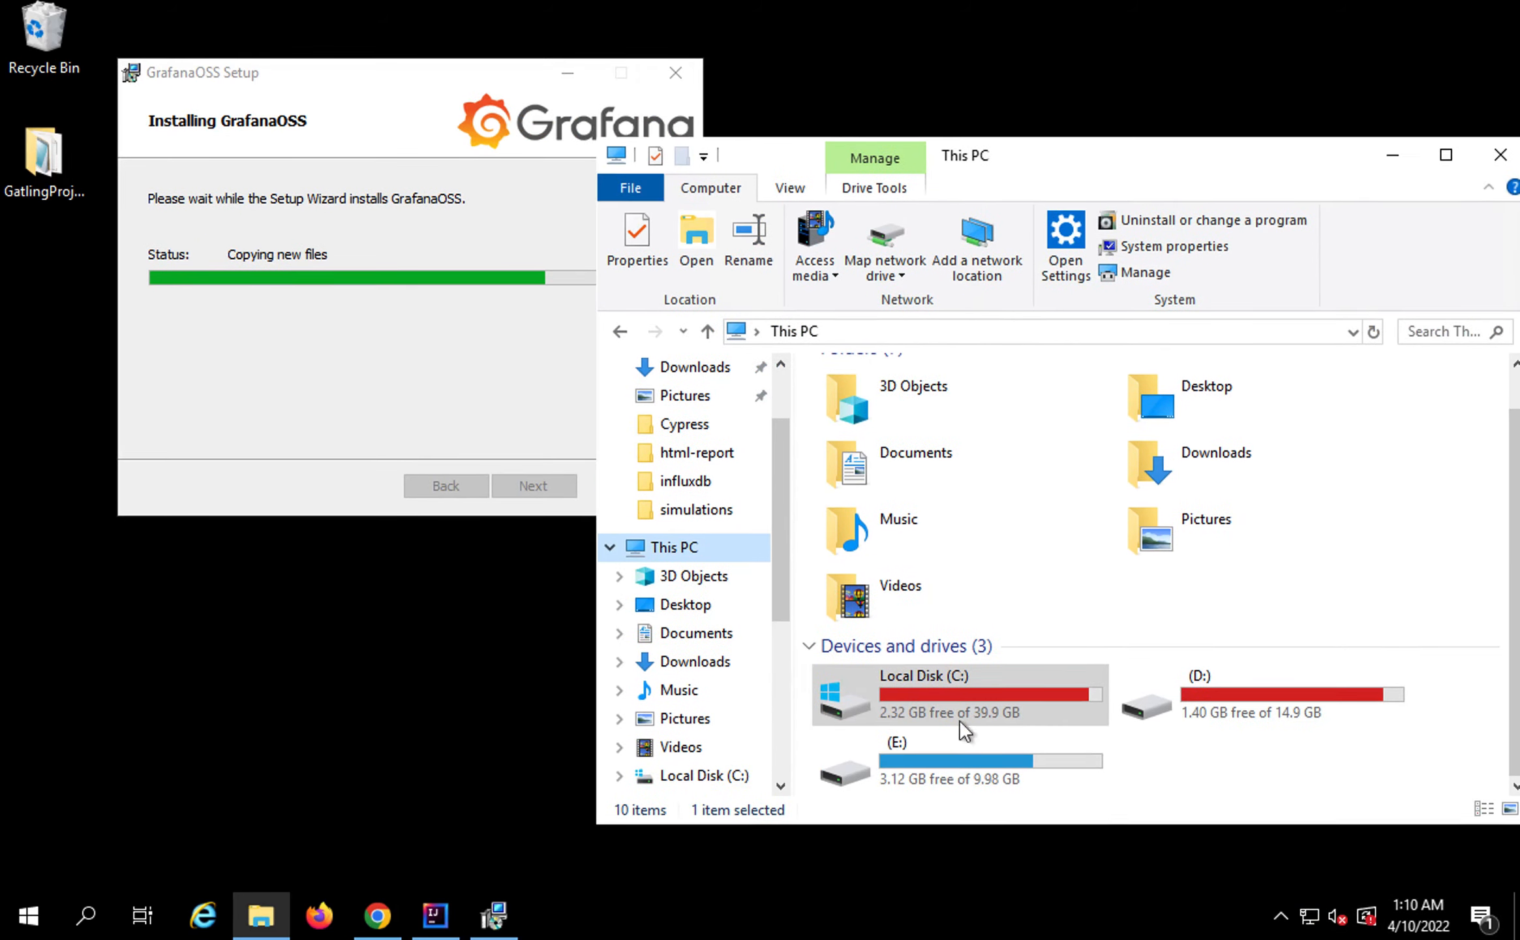
Browse to C:\Program Files\GrafanaLabs and close the finished setup wizard
double_click(945, 696)
double_click(890, 450)
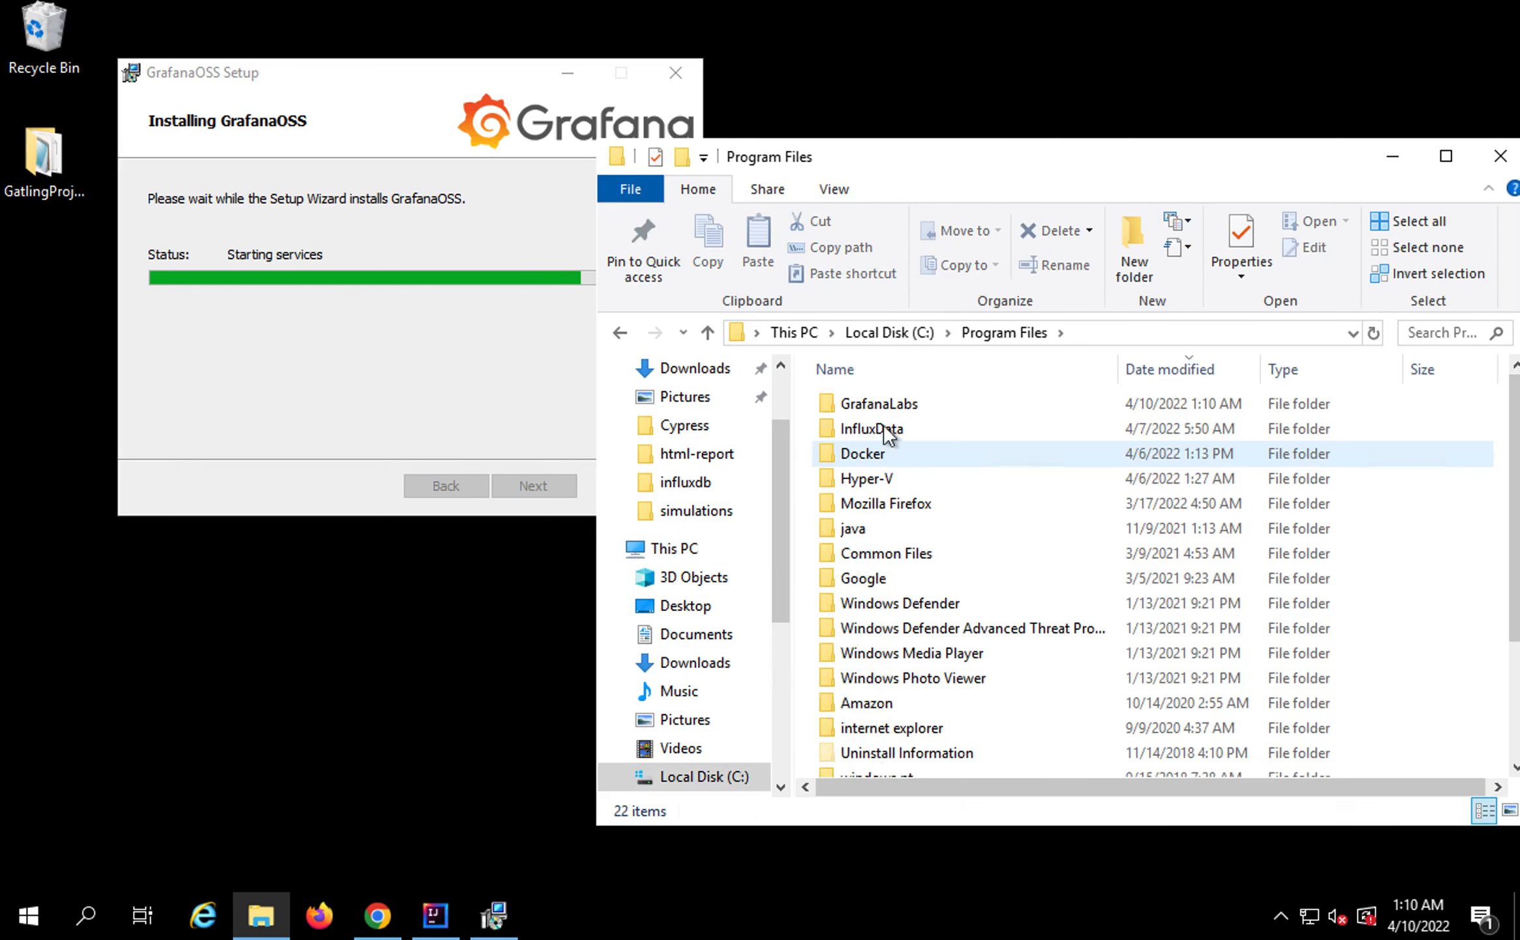
double_click(869, 400)
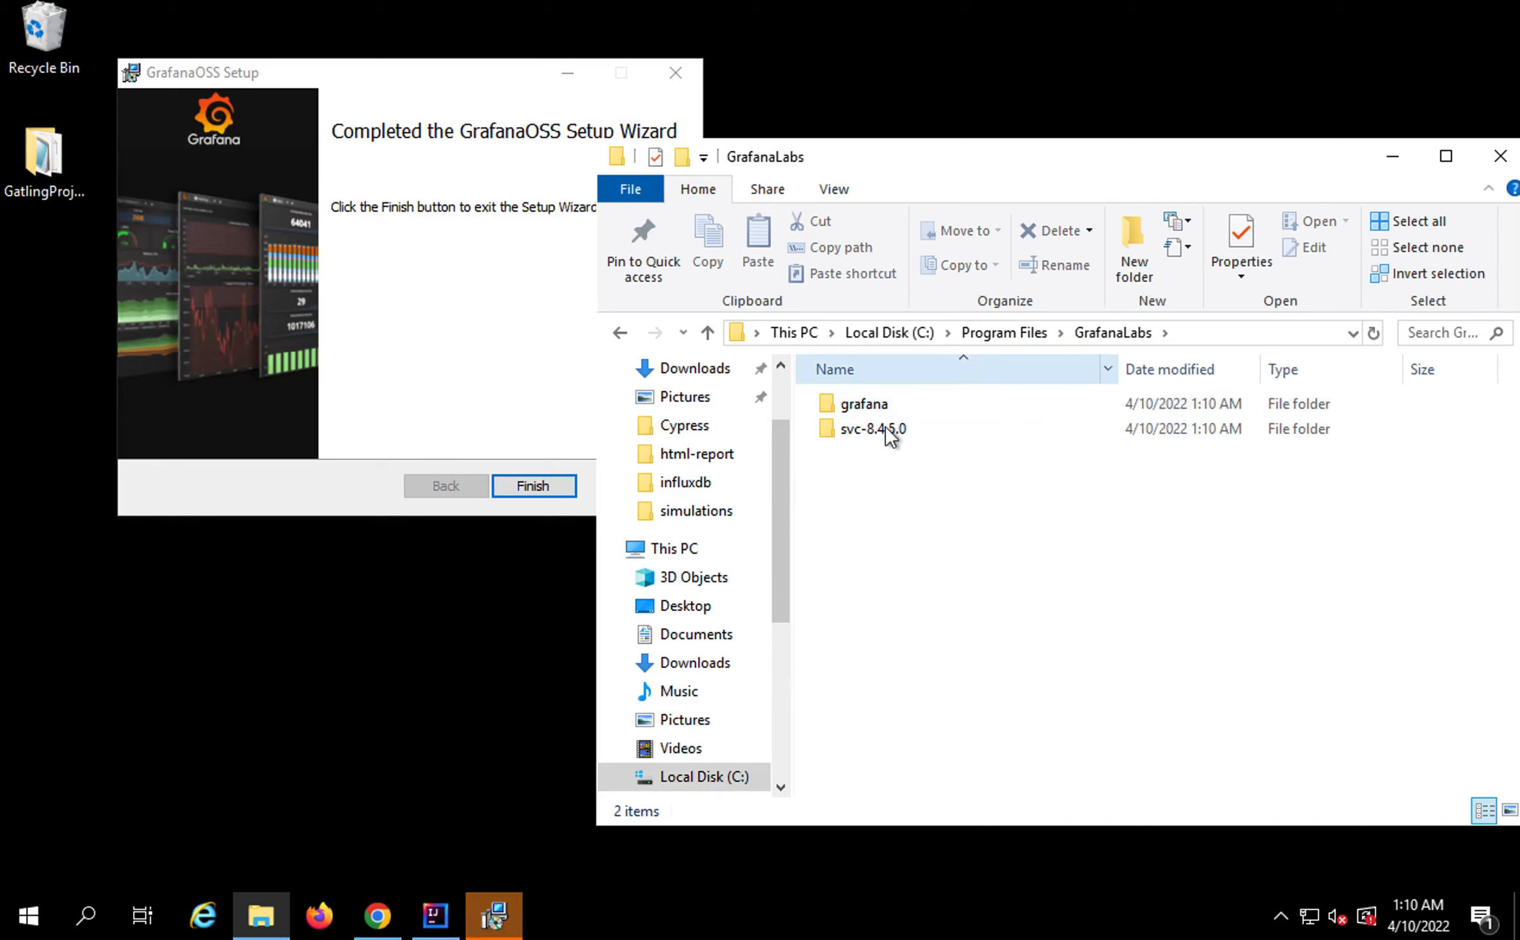
click(519, 354)
click(541, 484)
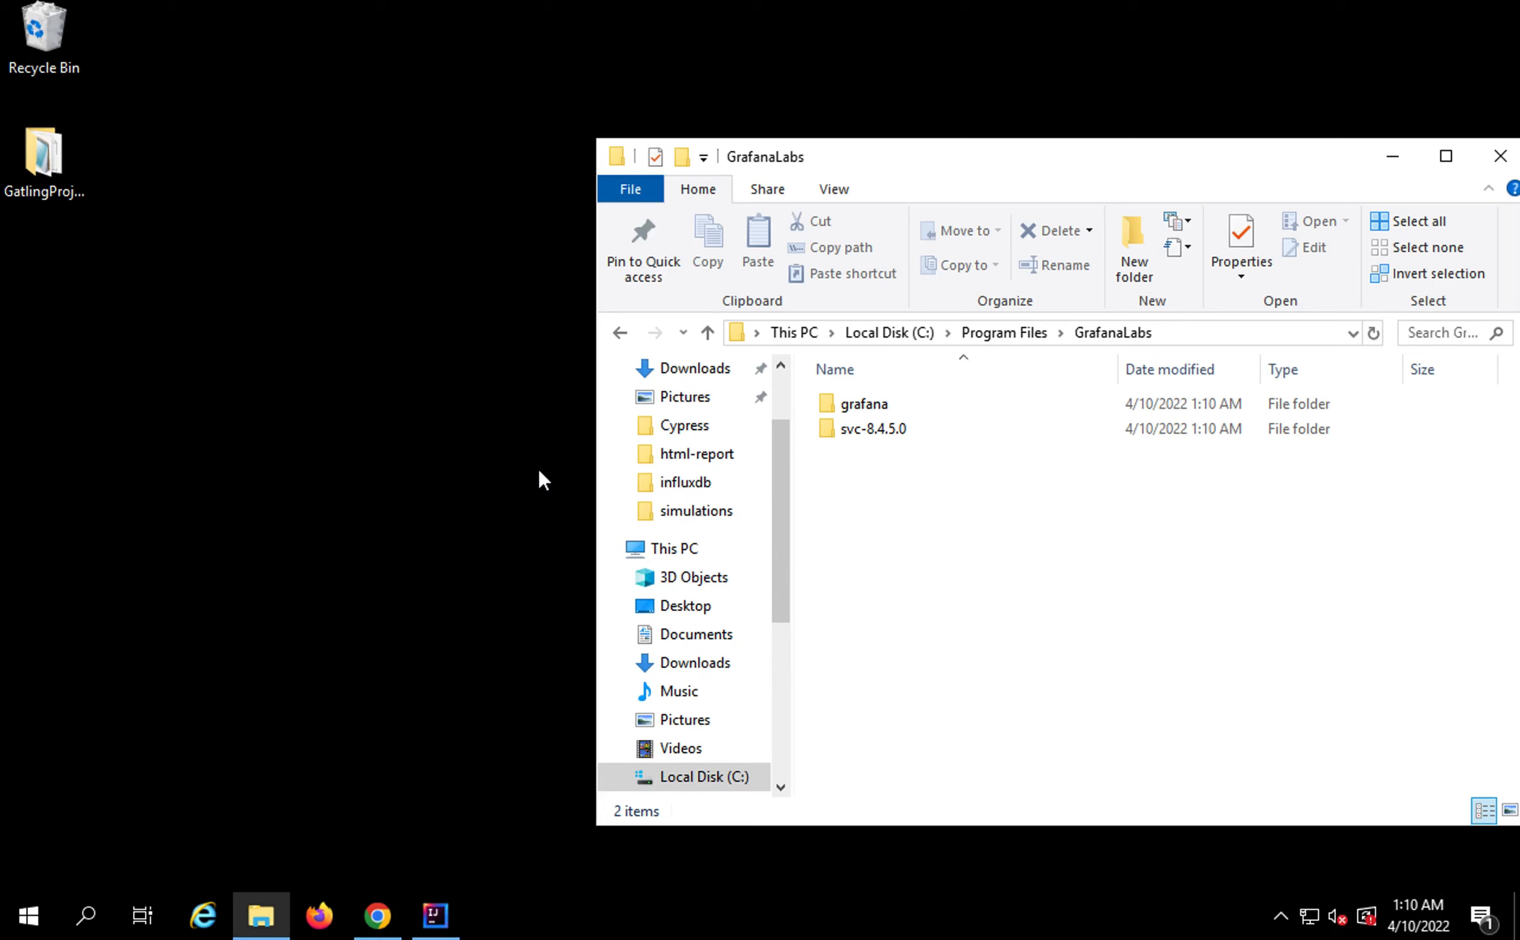
Load localhost:3000 in a new Chrome tab to reach the Grafana v8.4.5 login, then minimize Chrome
click(378, 916)
click(614, 13)
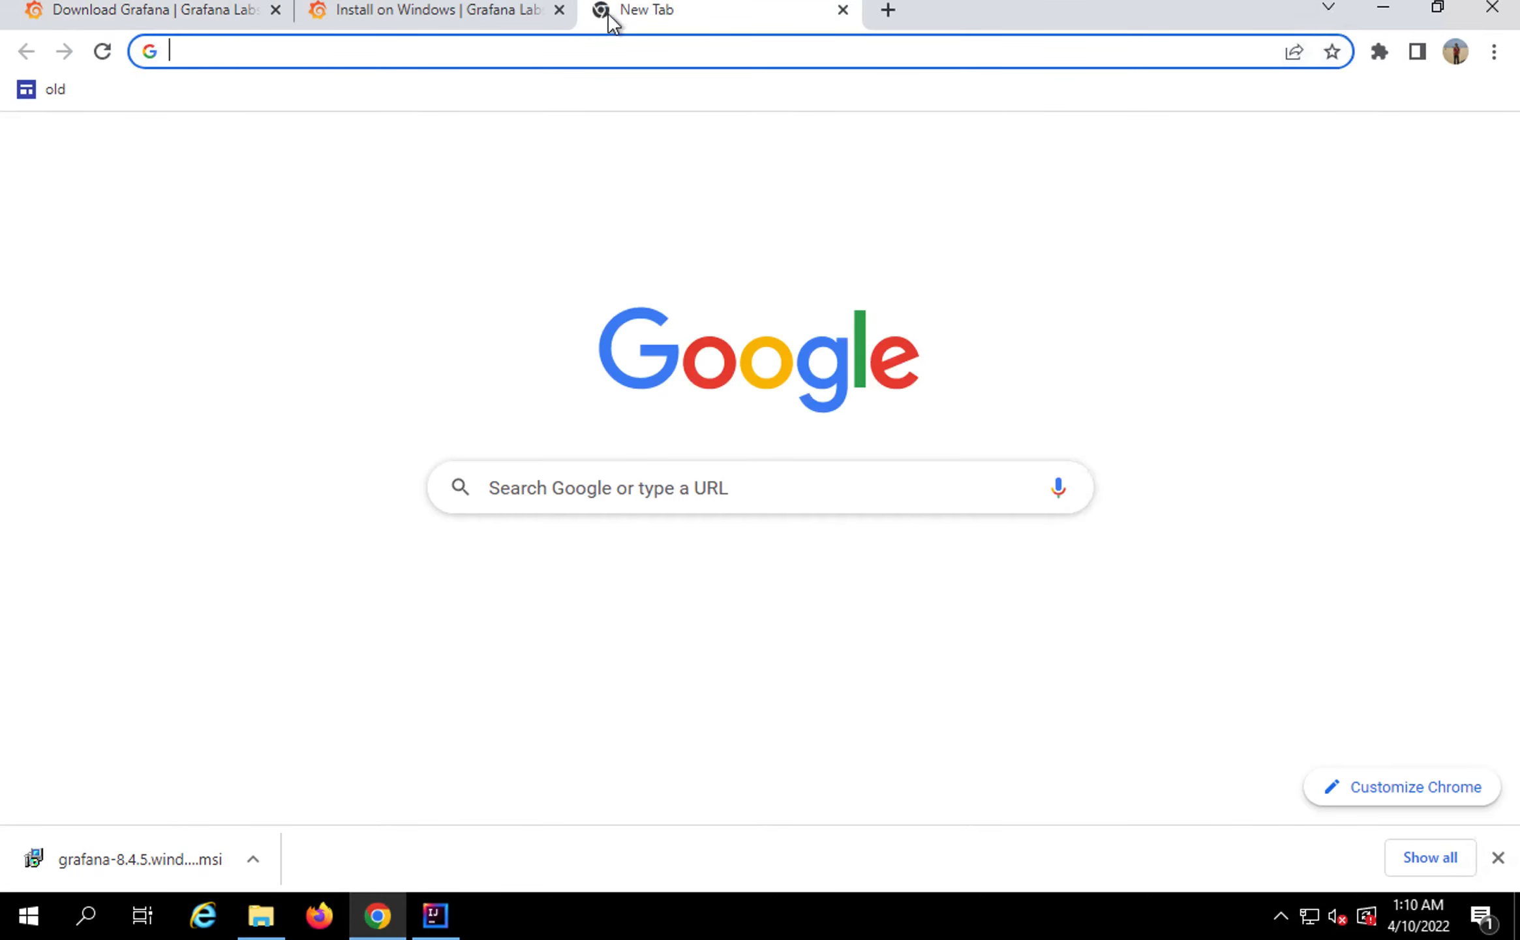
text(local)
key(Return)
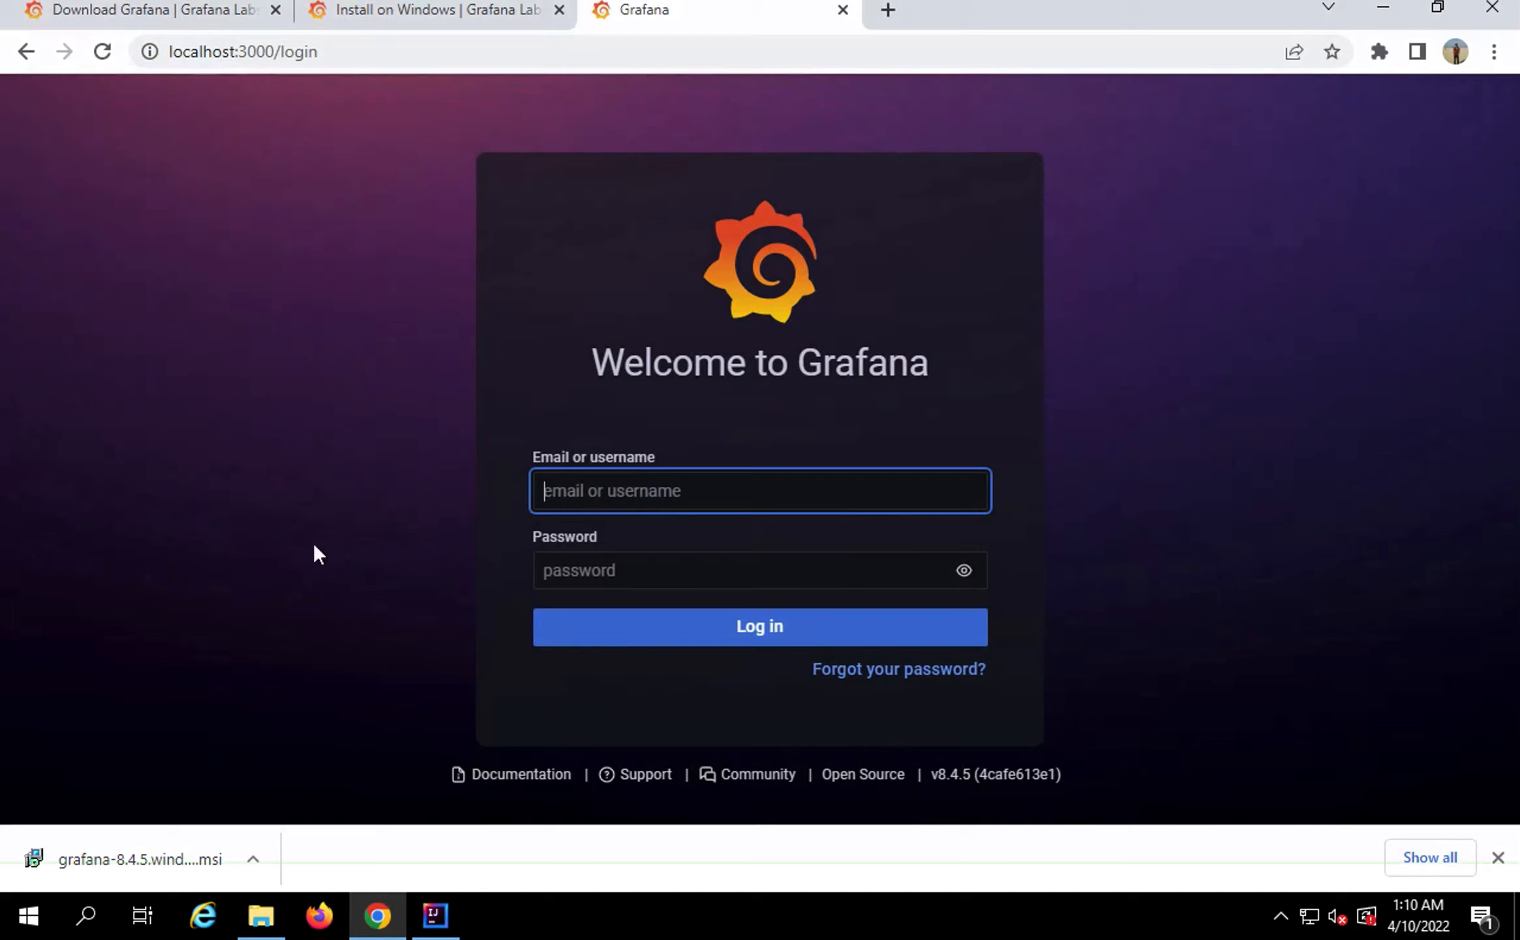
click(1380, 6)
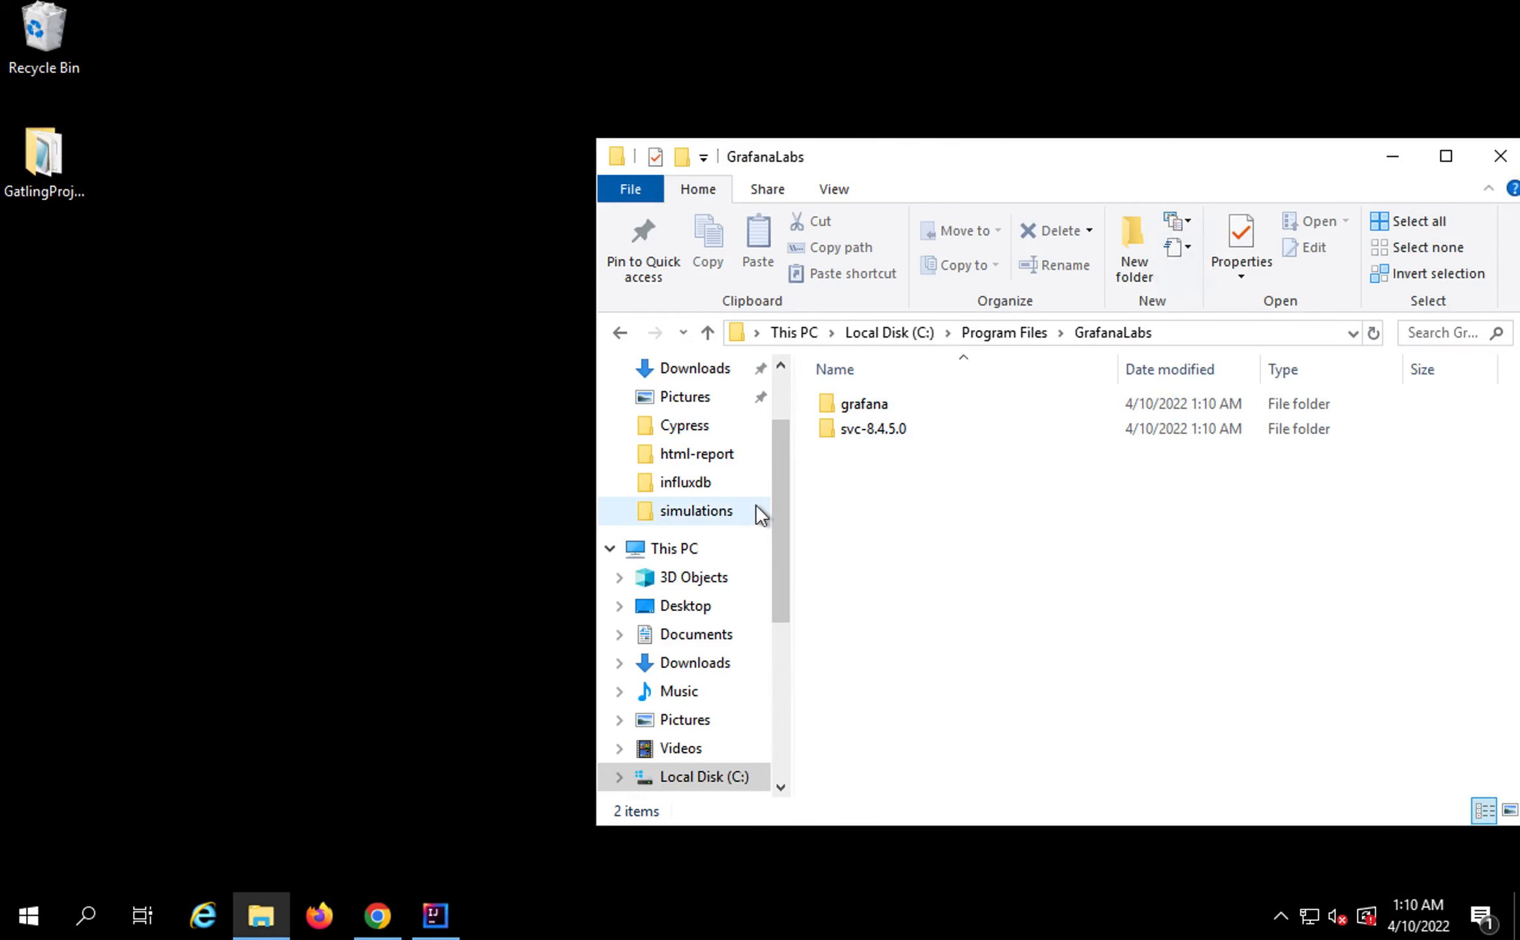
Check in Services that Grafana is Running with Automatic startup, then return to Chrome
key(super)
key(Return)
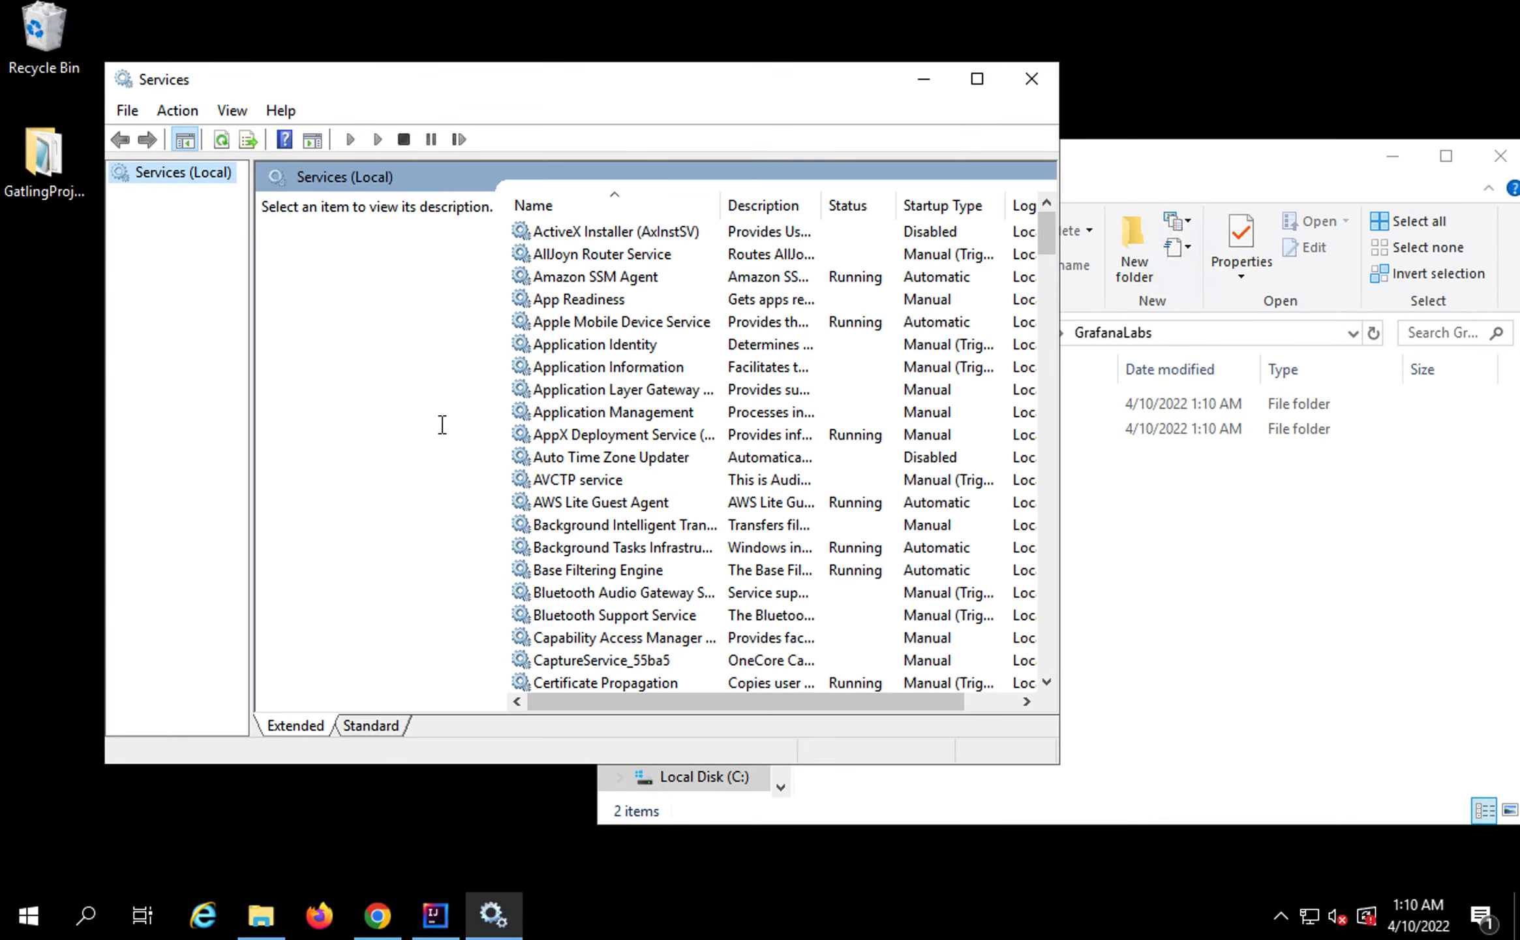
click(596, 298)
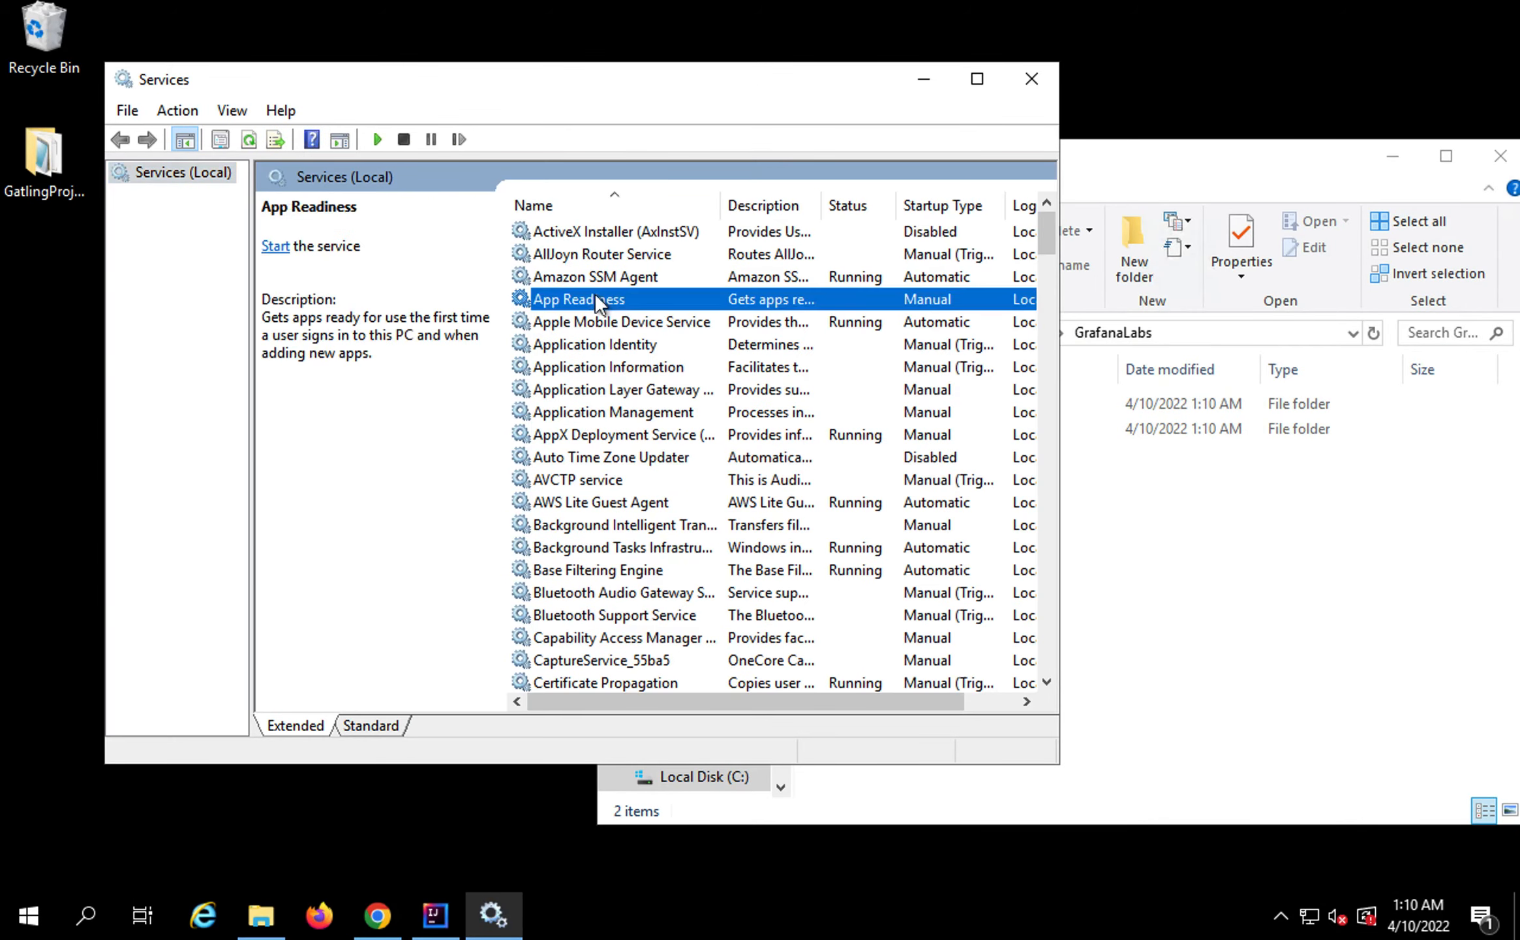
text(gr)
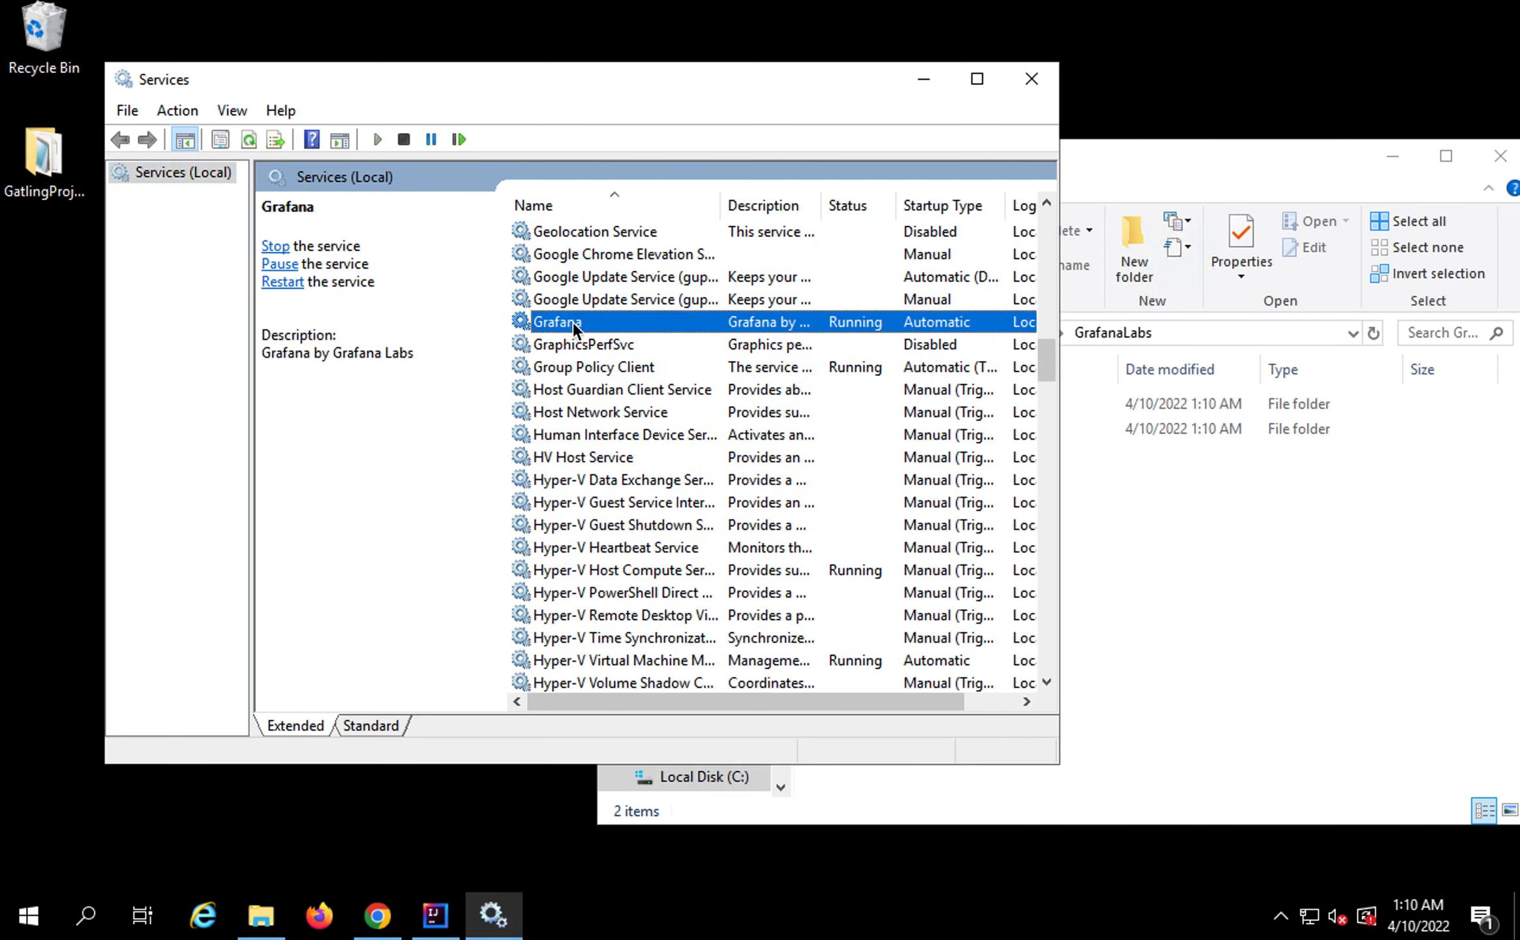
drag(494, 295, 1015, 339)
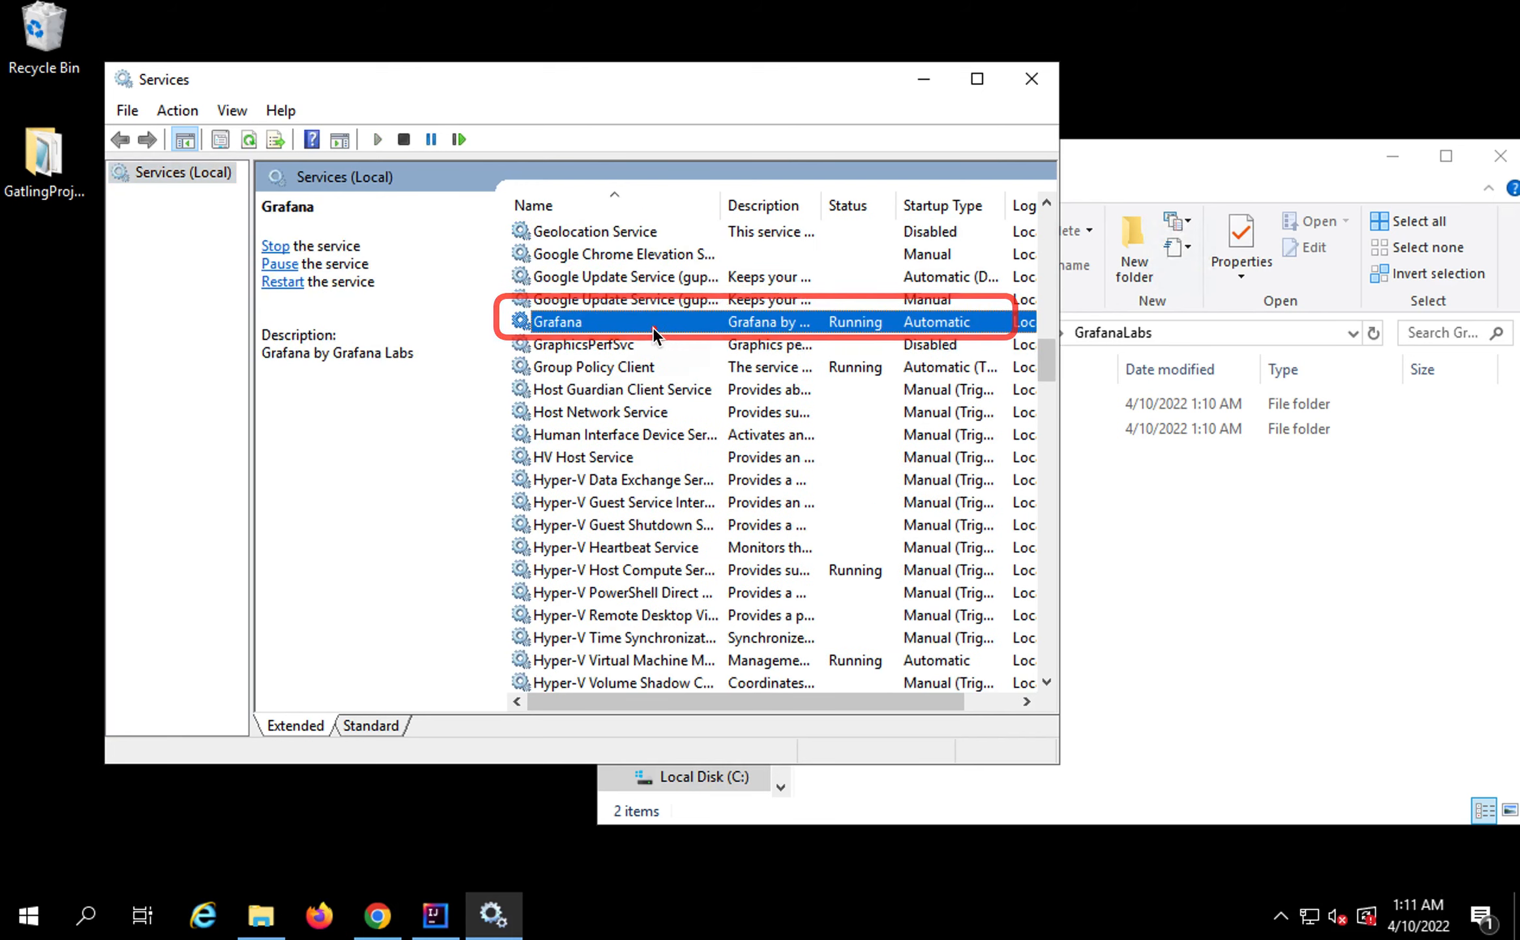
drag(819, 304, 930, 350)
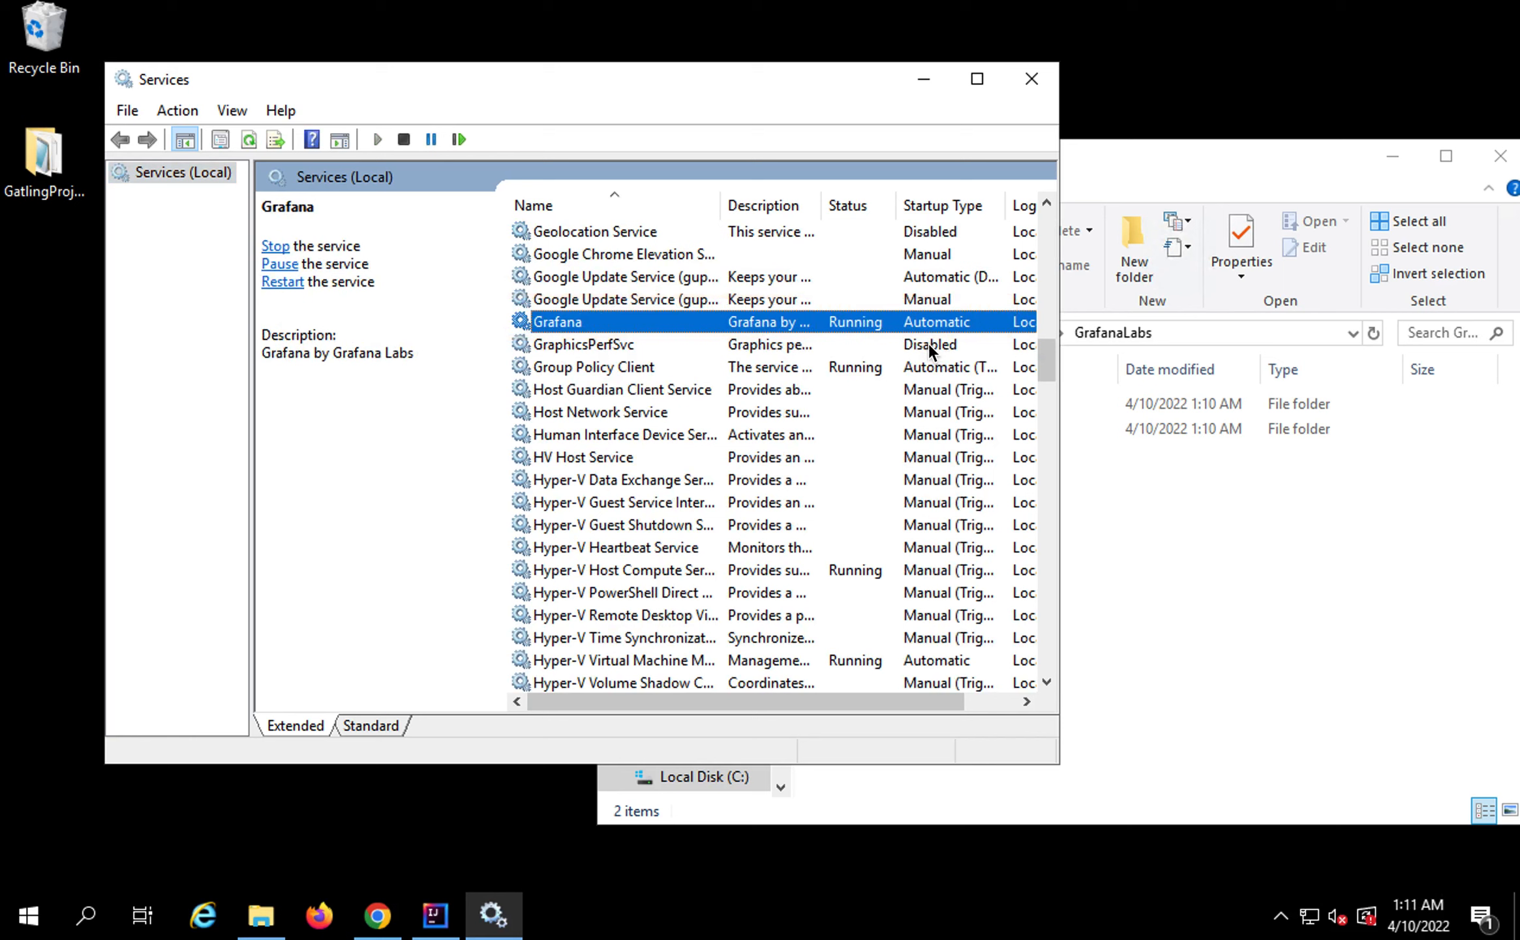
right_click(854, 320)
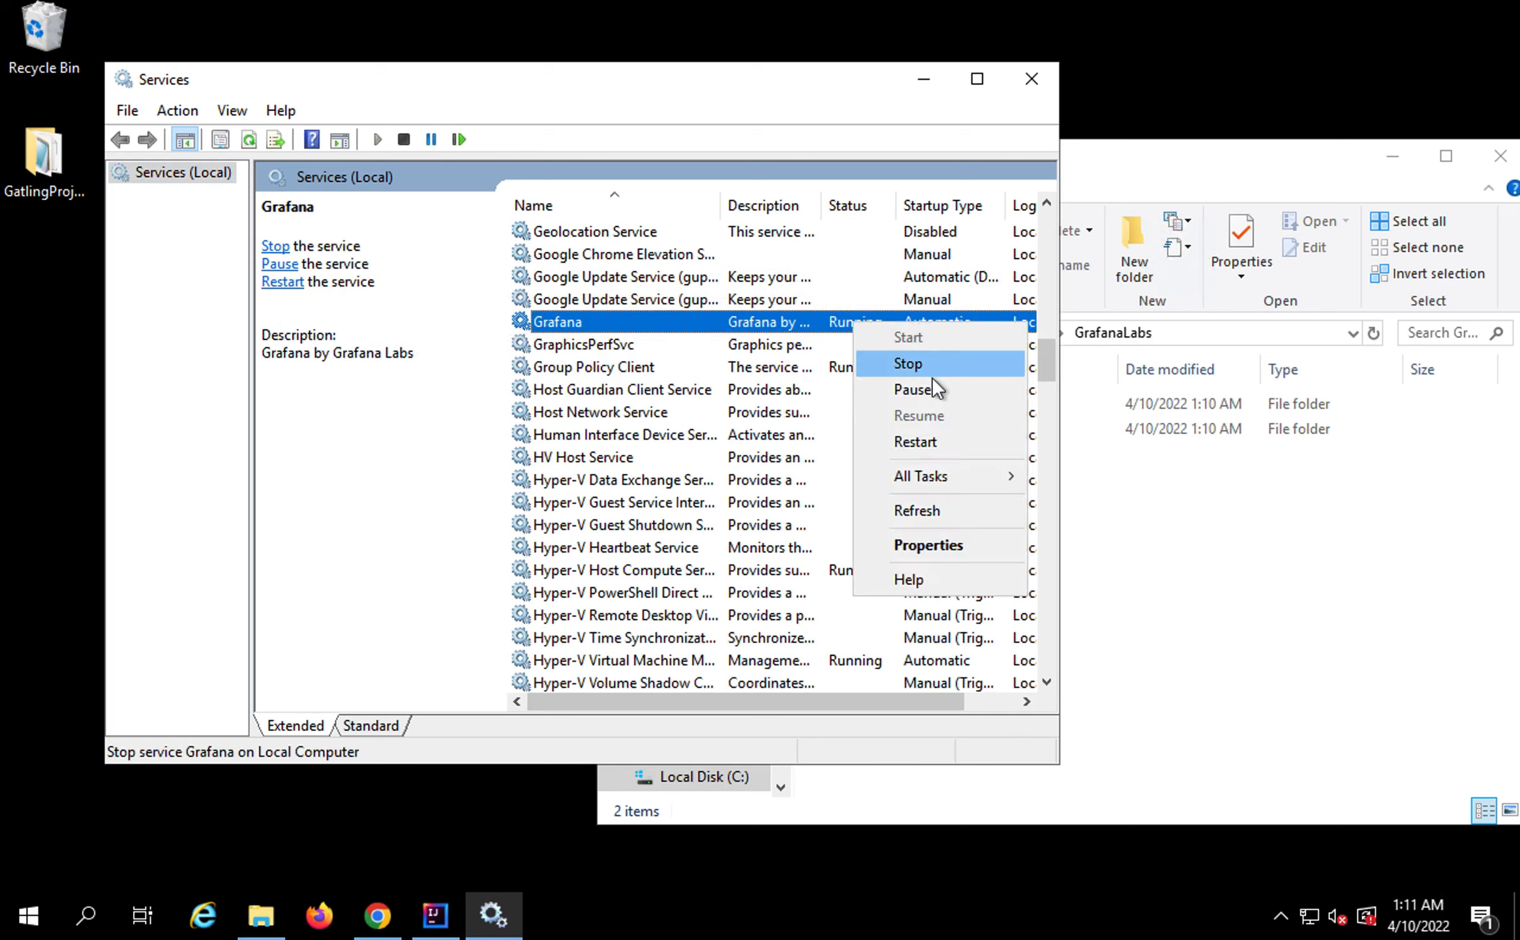
click(922, 79)
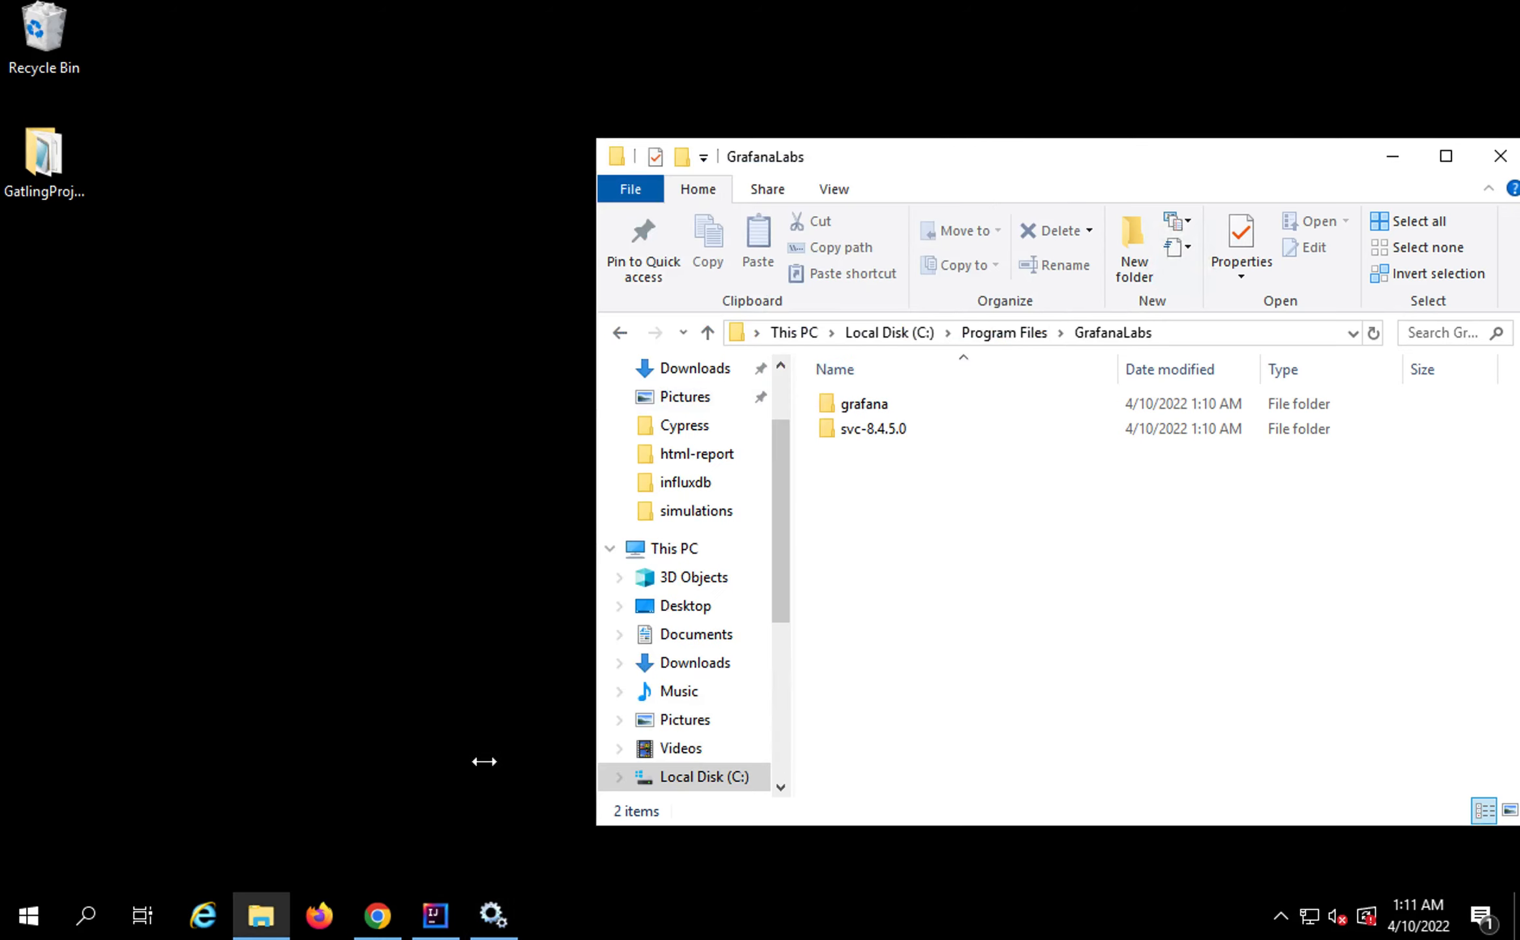
click(378, 915)
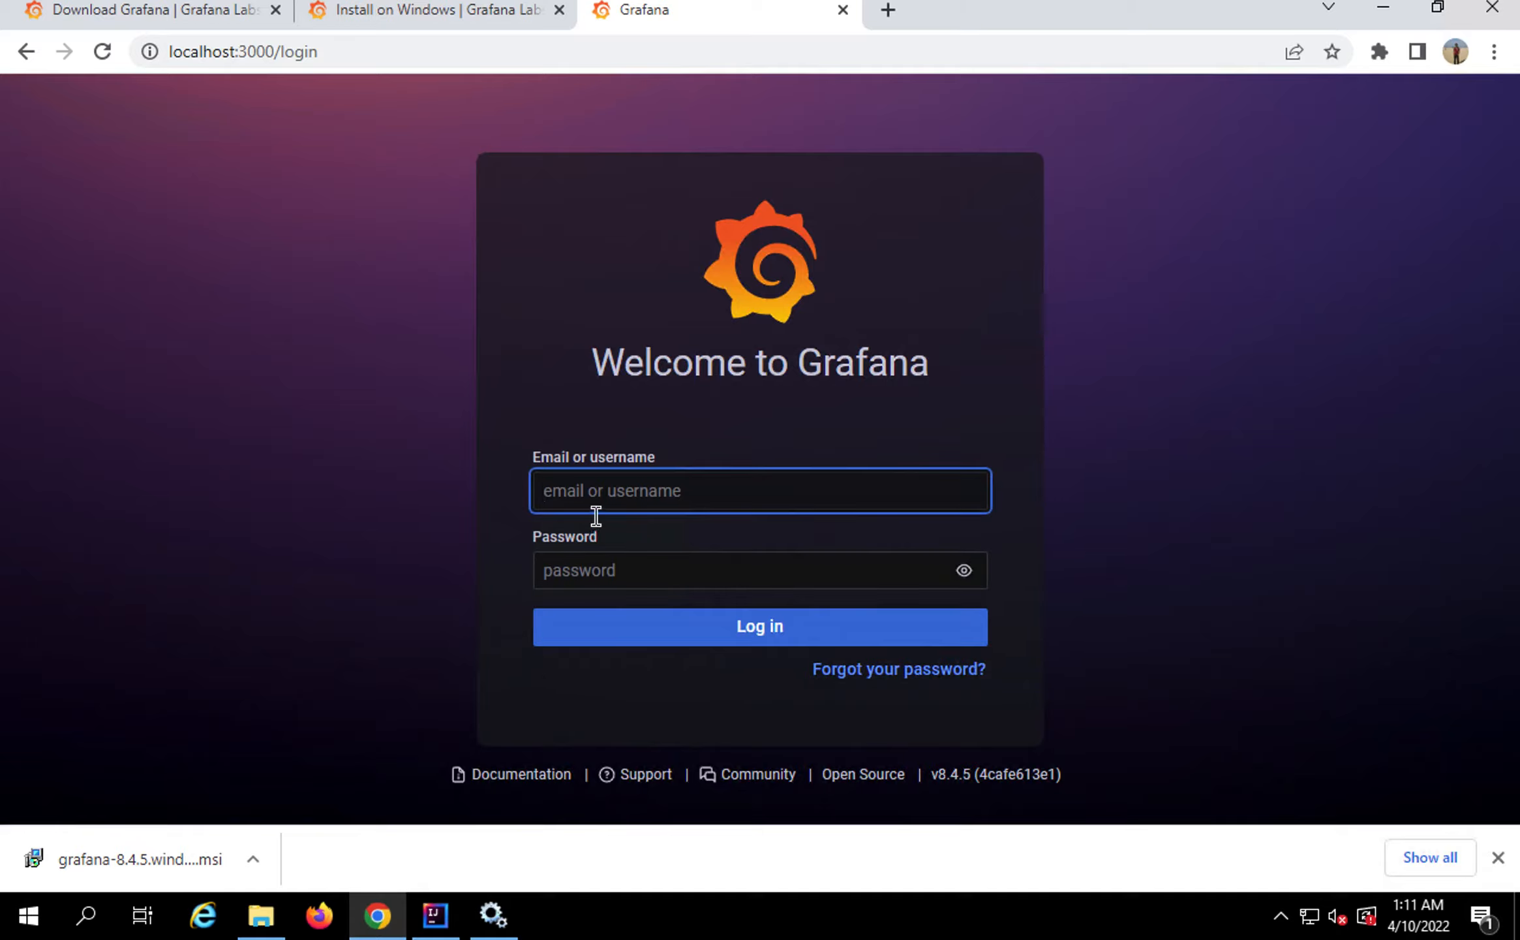
Log in with the default admin credentials and decline saving the password in Chrome
click(1499, 857)
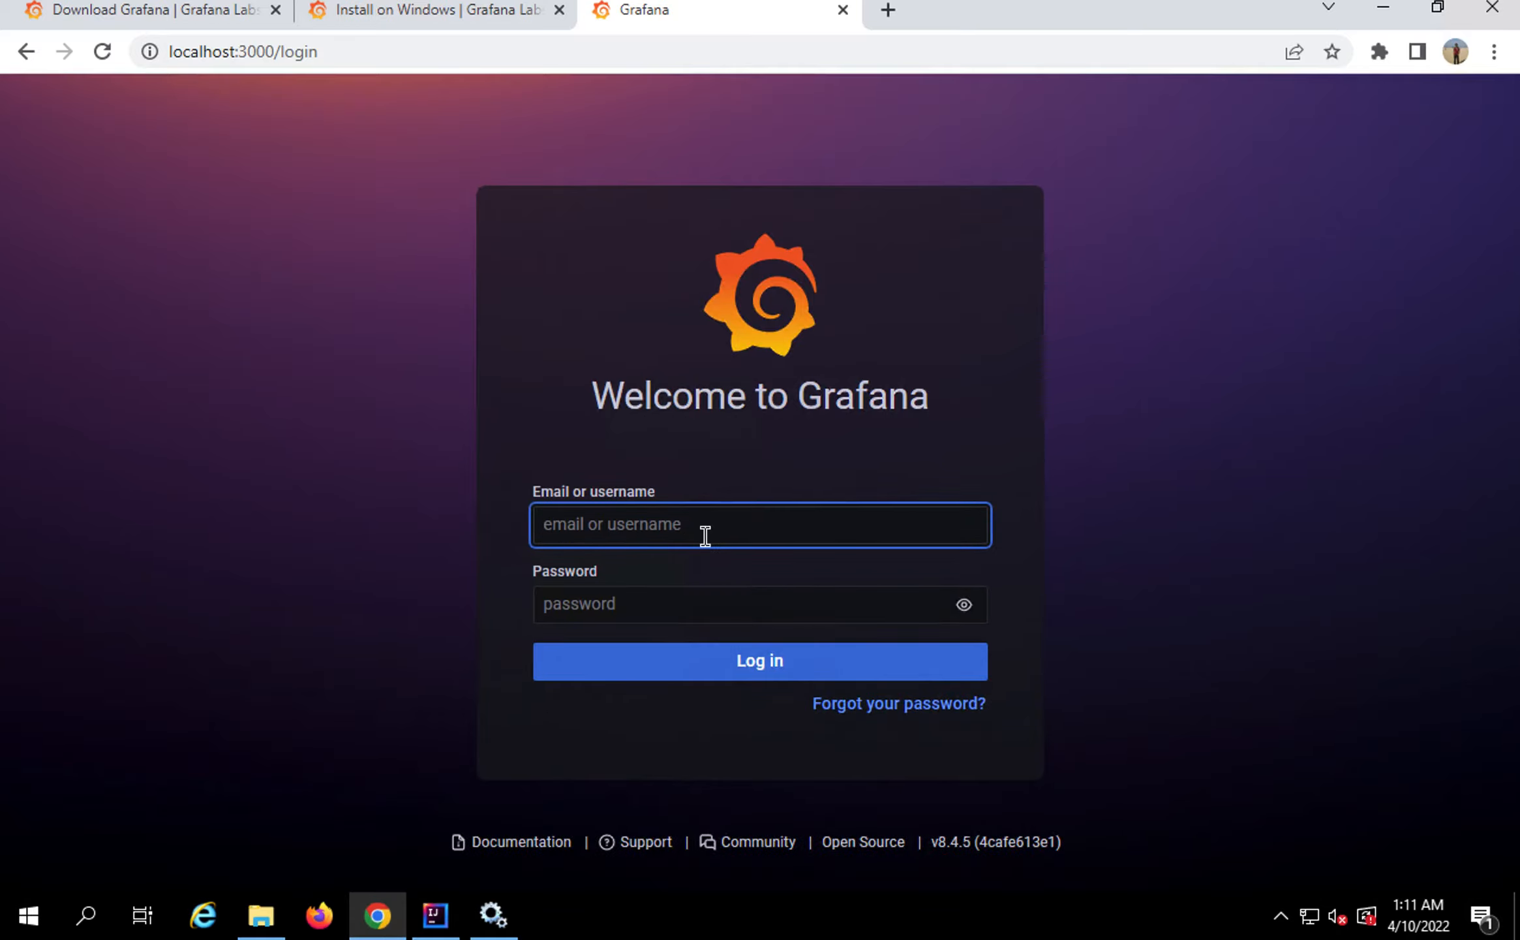
text(admin)
key(Tab)
text(admin)
click(720, 672)
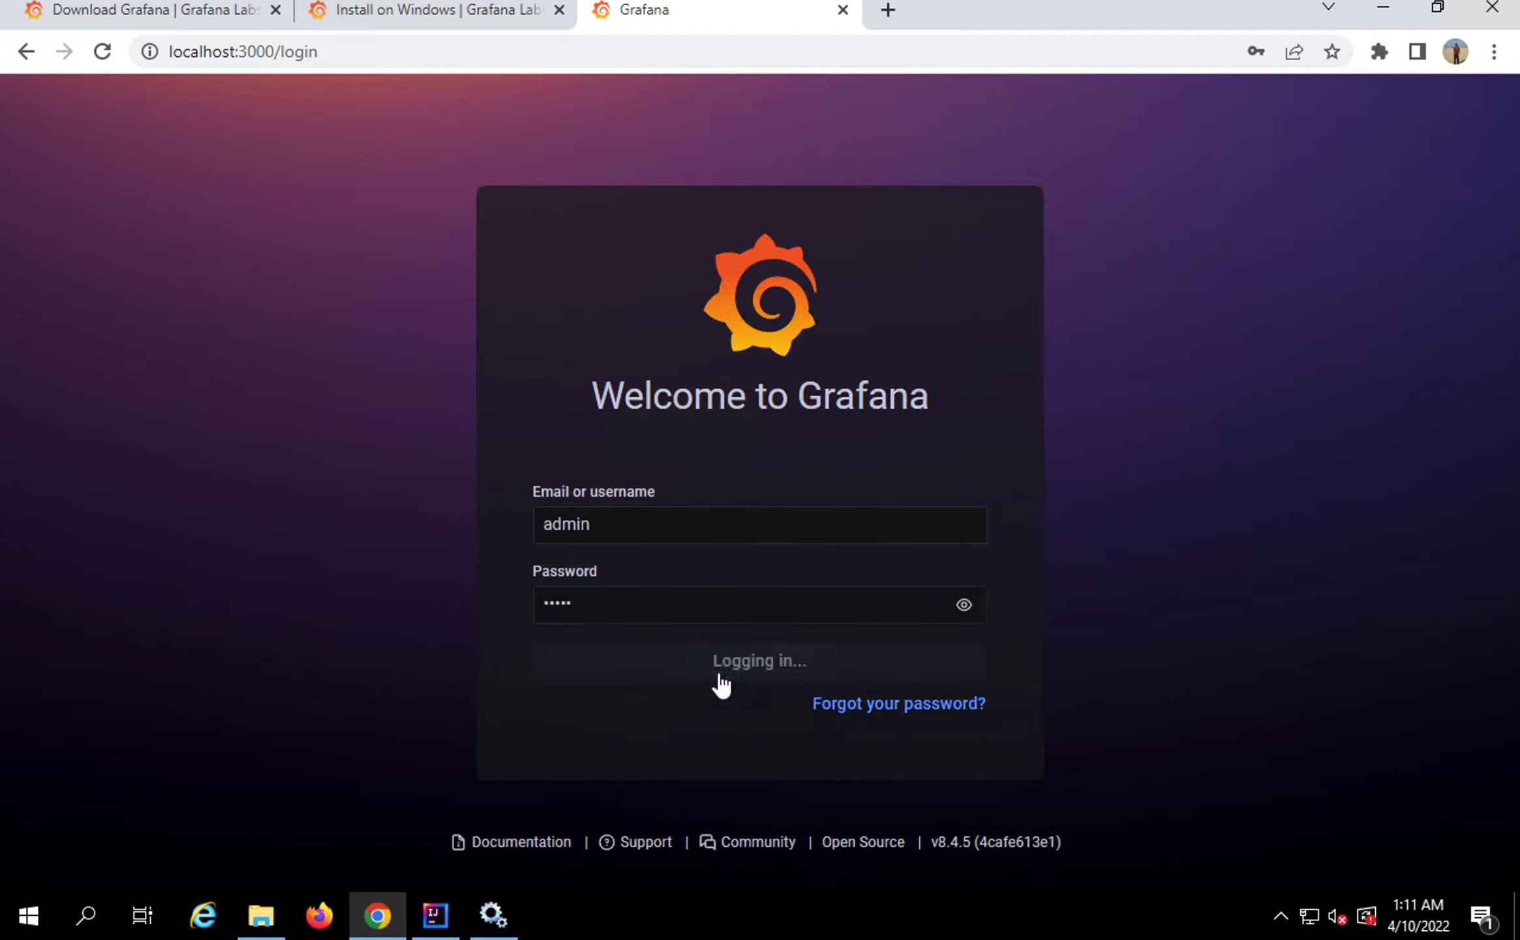
click(970, 395)
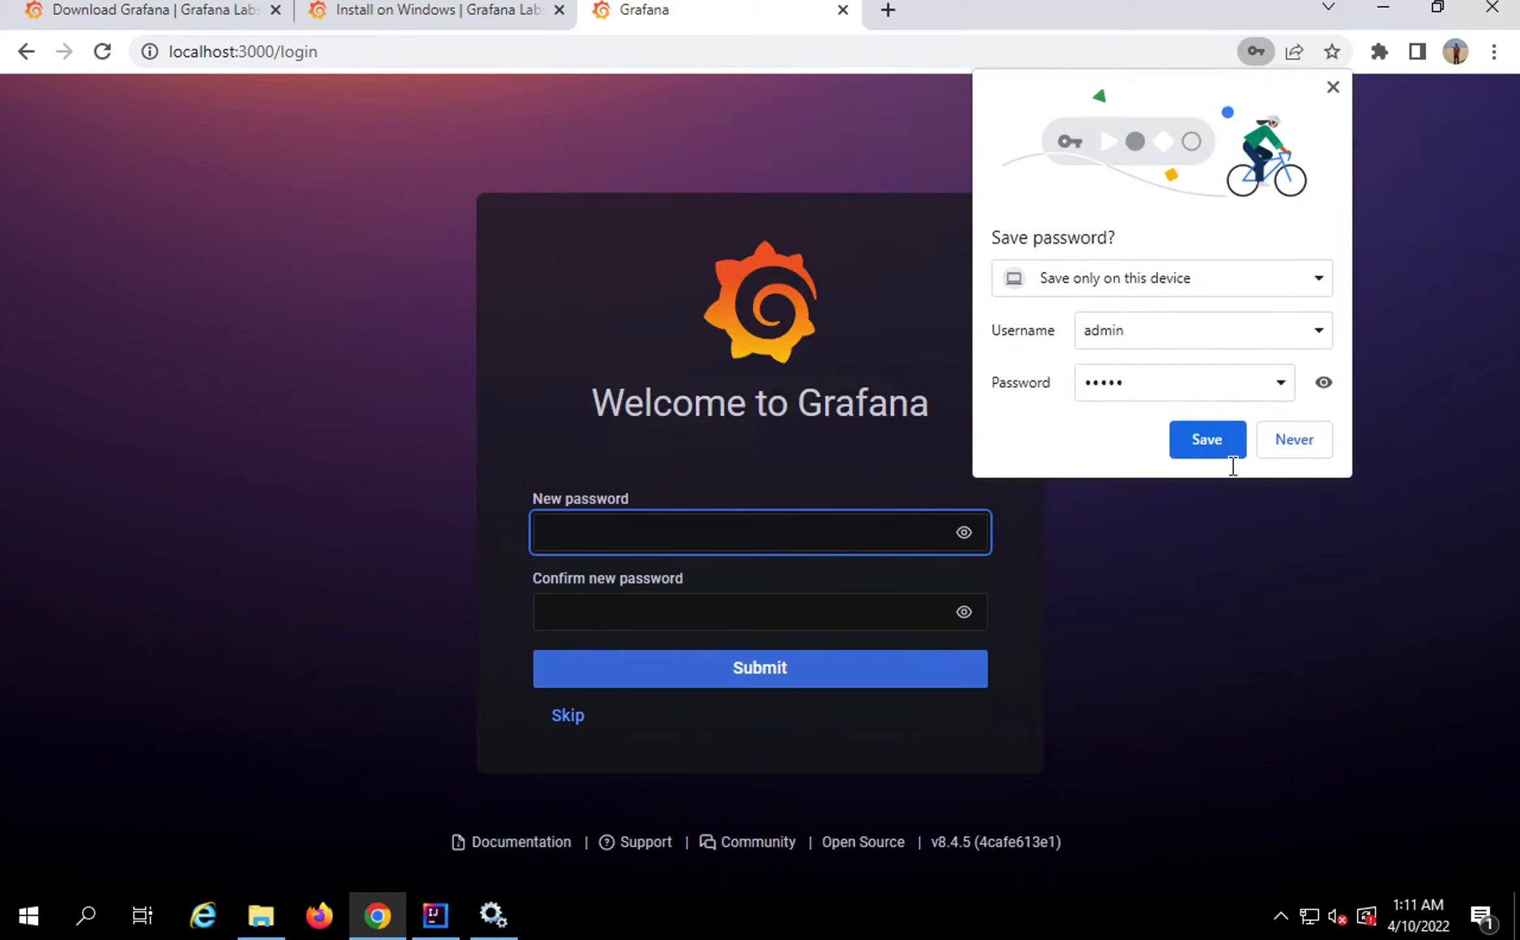
click(1291, 441)
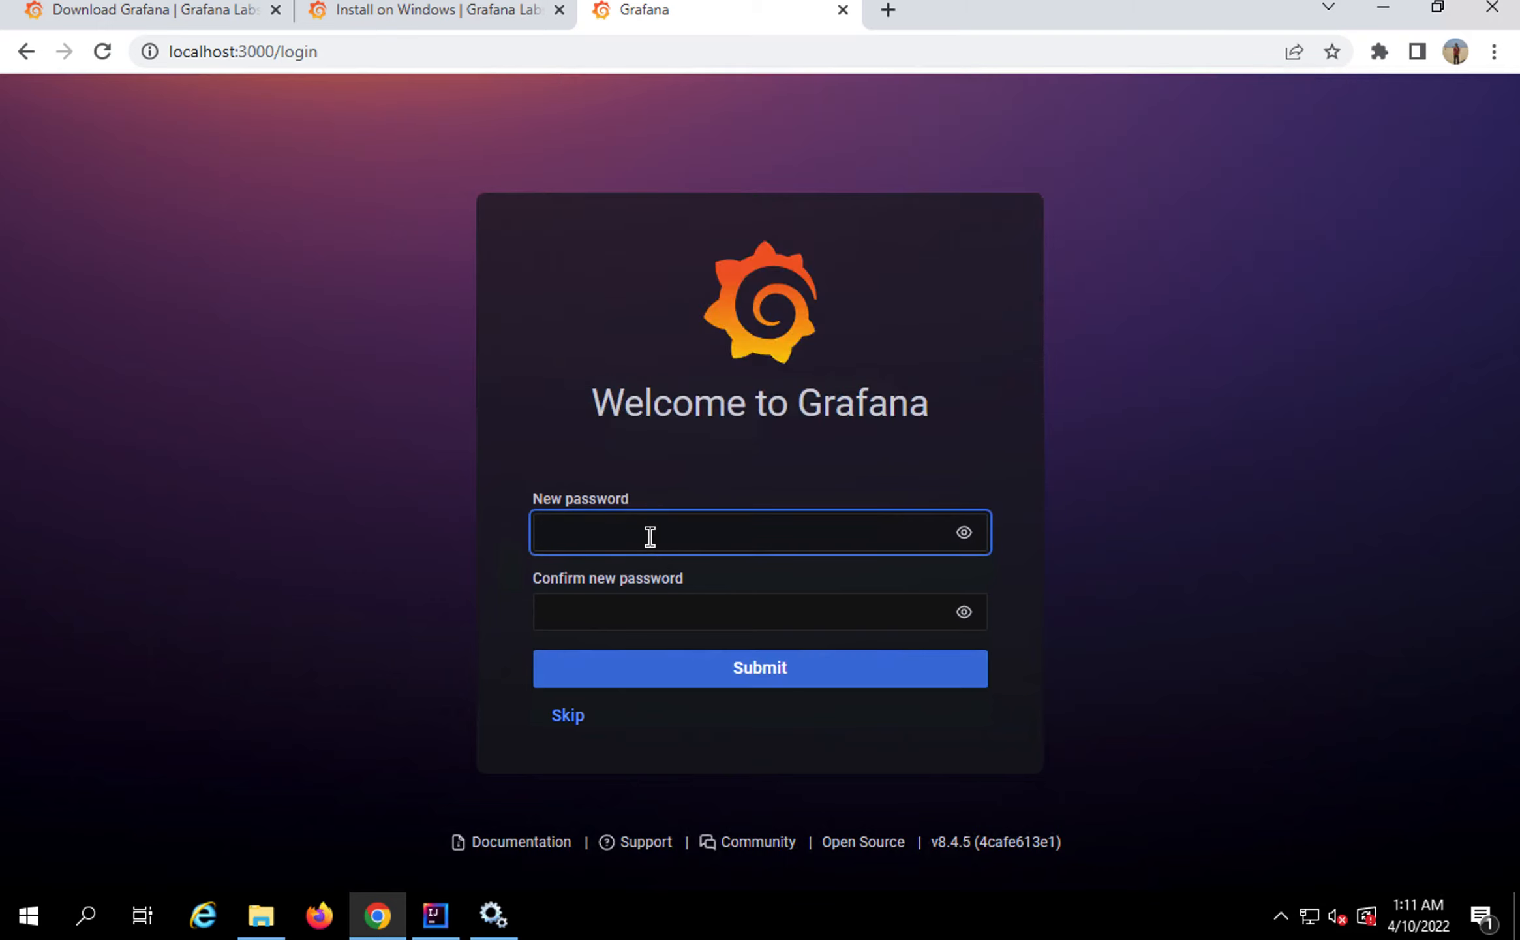
Enter and confirm a new admin password, submit it, and minimize the browser
click(650, 537)
text(grafana•)
key(Tab)
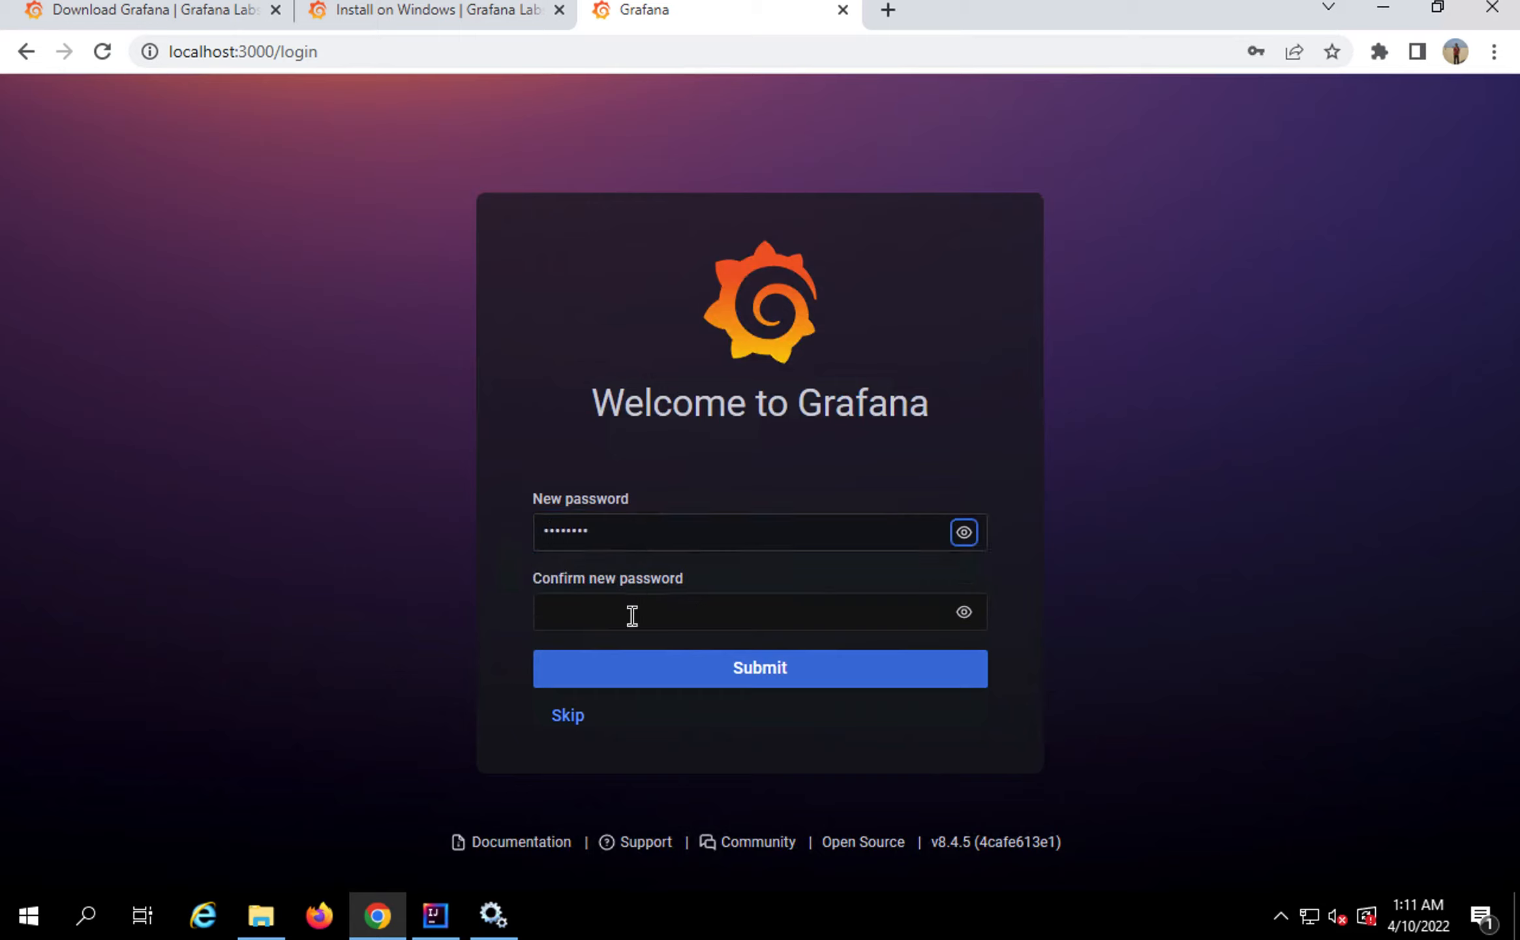
click(628, 624)
text(grafan)
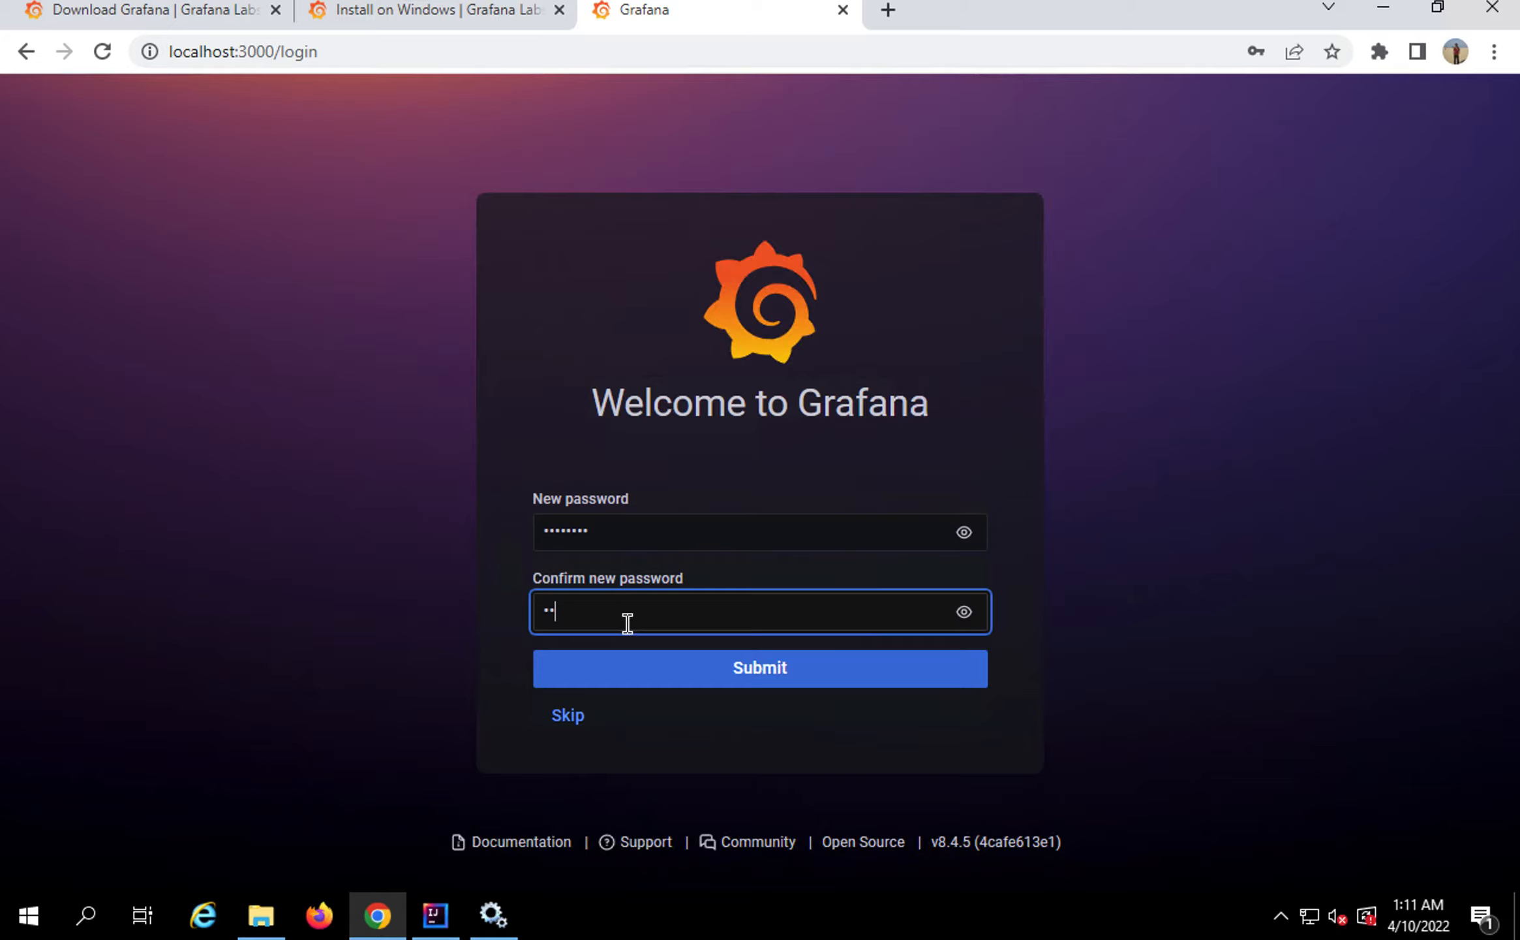
text(a•)
click(648, 672)
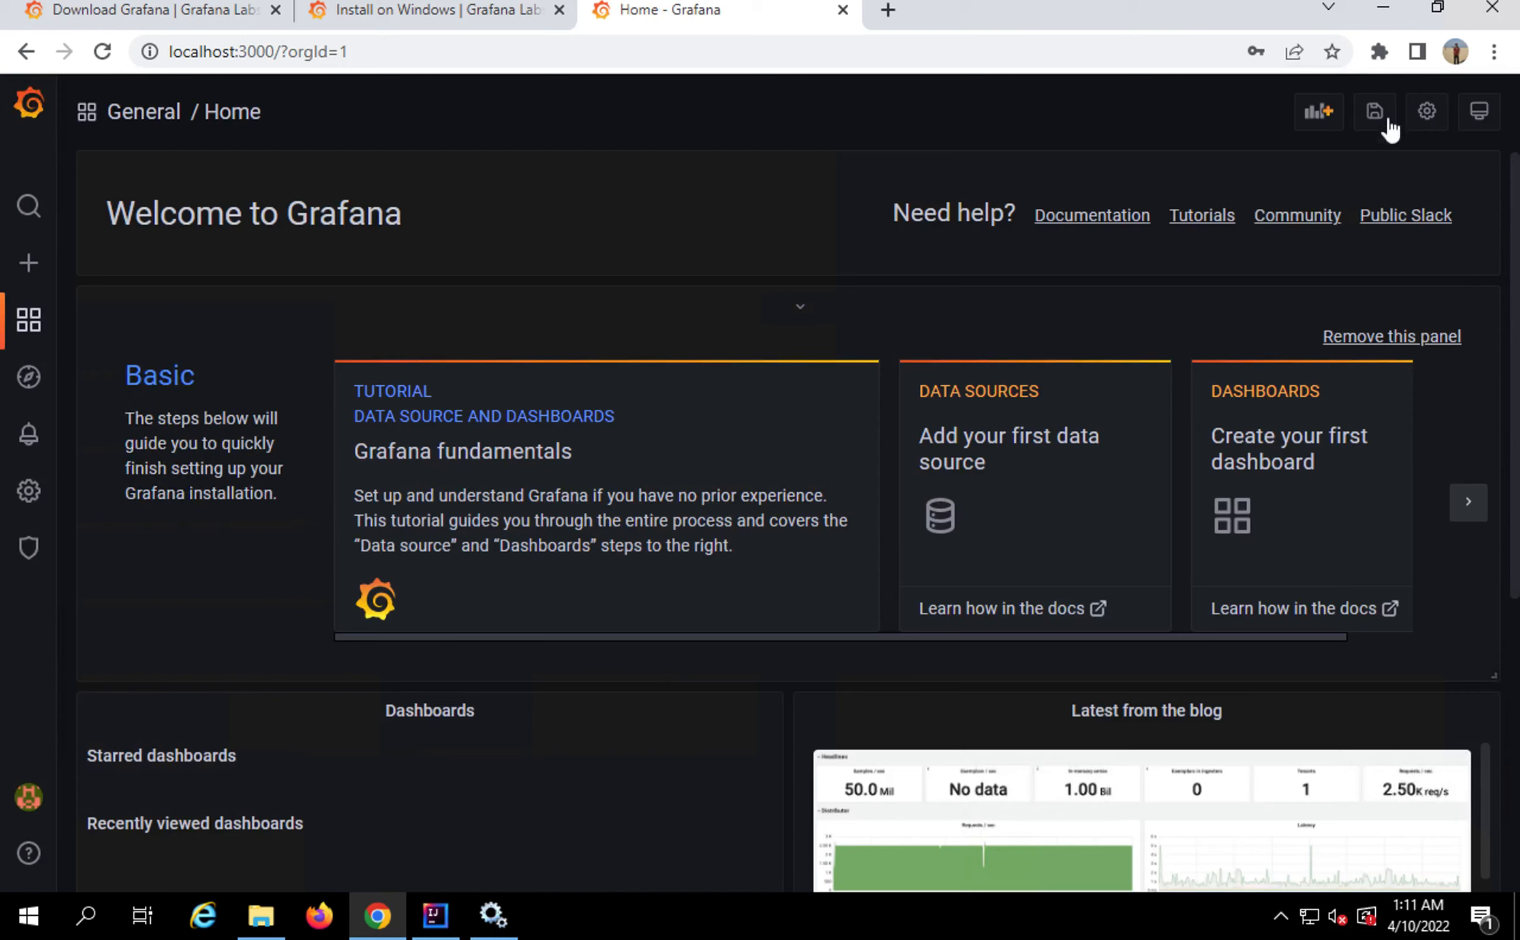
click(1384, 14)
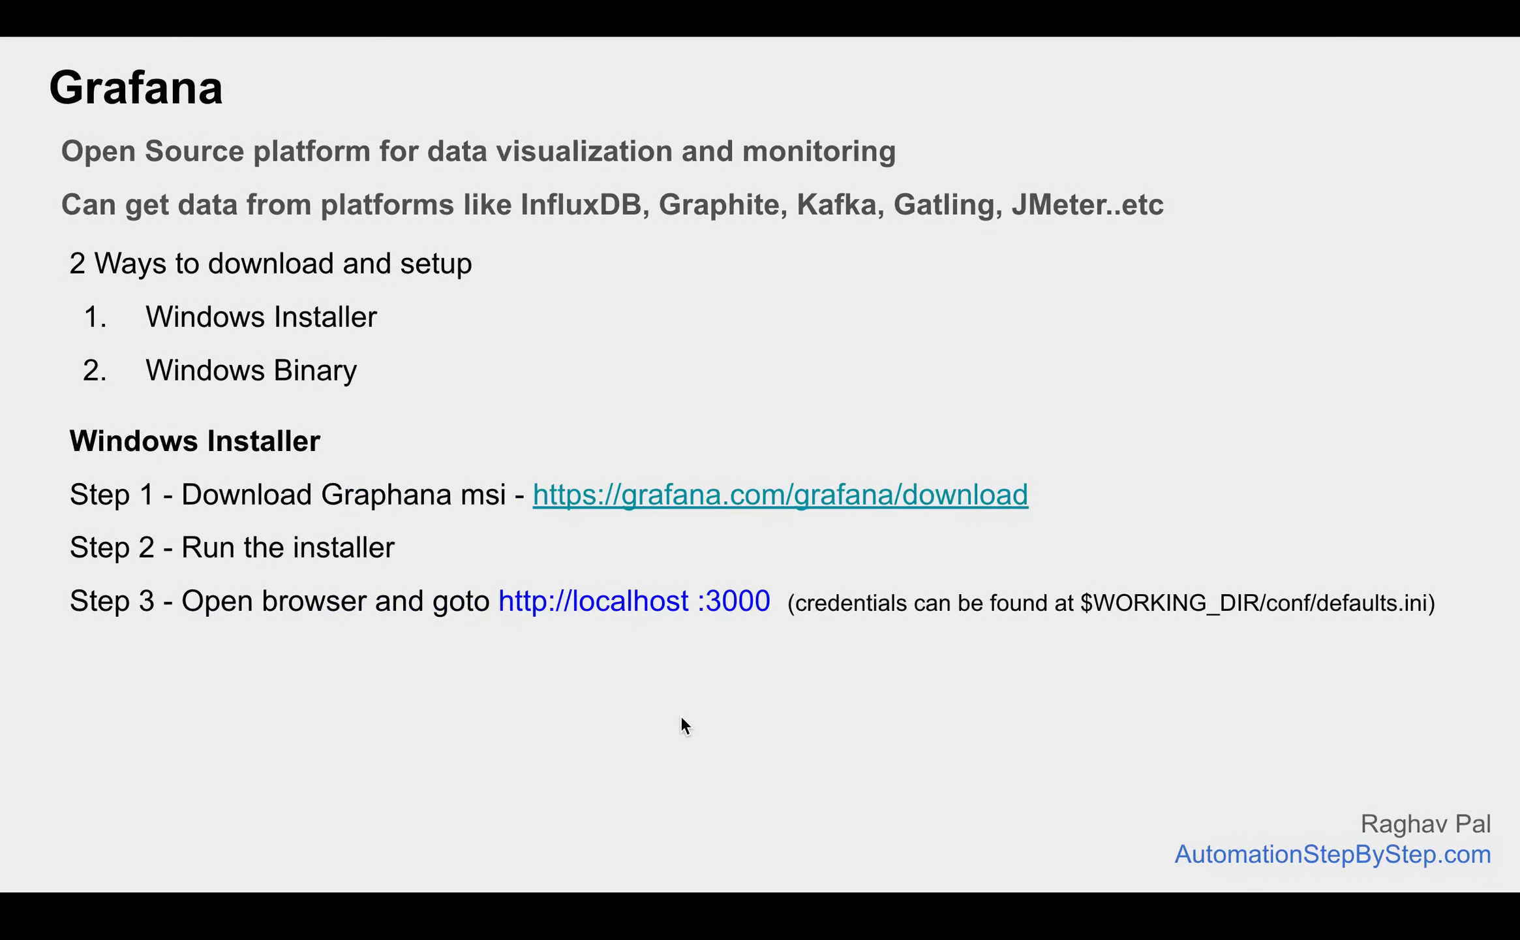
Reveal the Windows Binary steps, through extracting the folder and starting grafana-server.exe
key(Right)
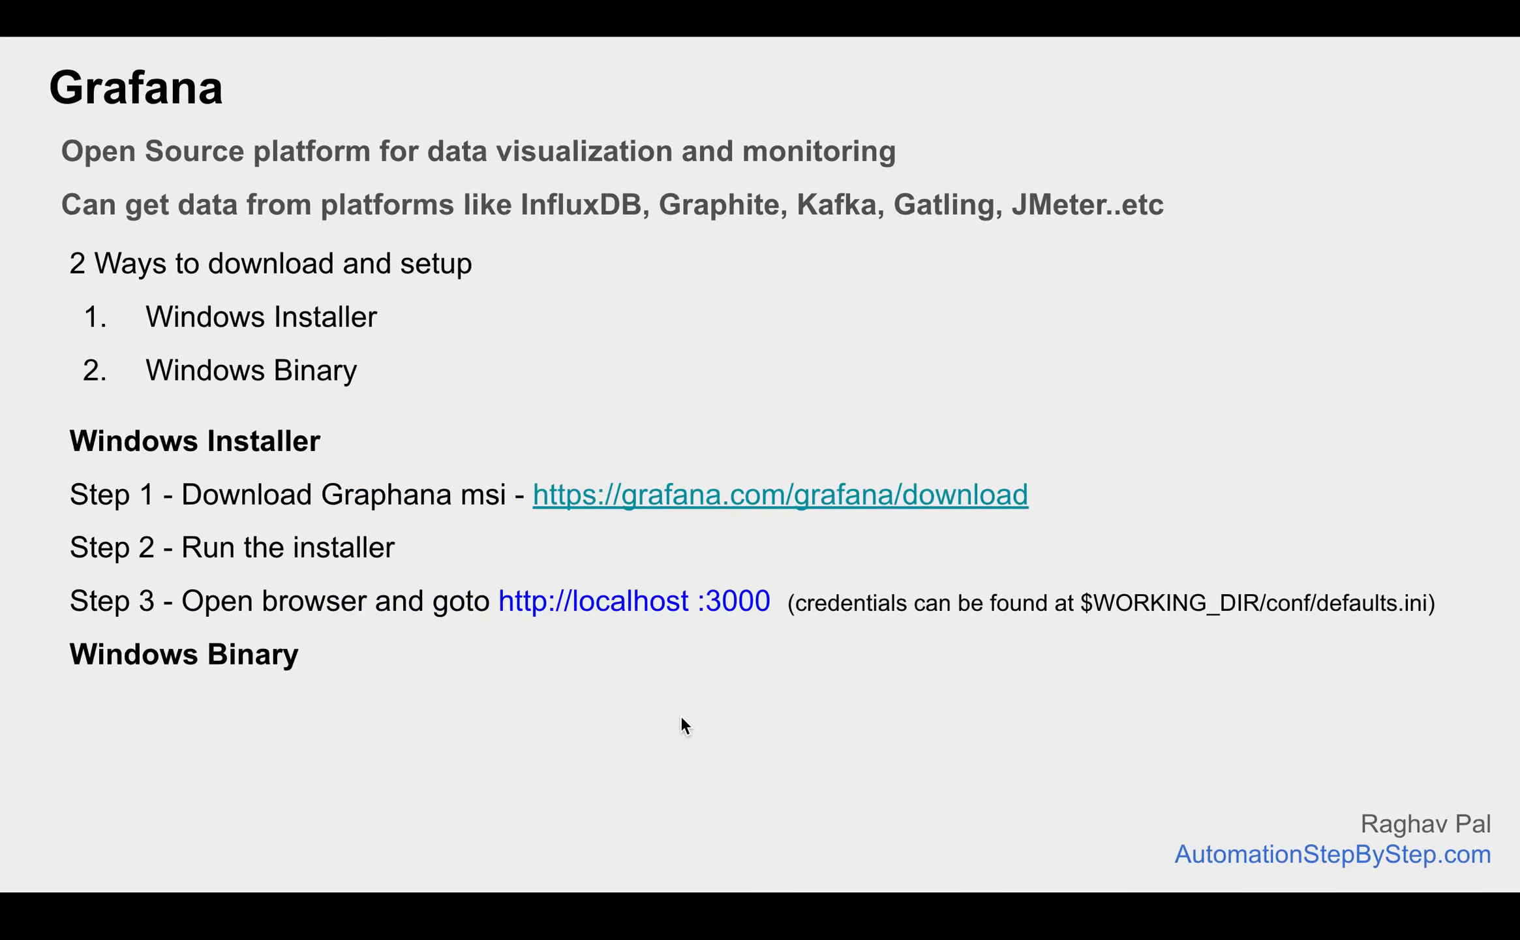
key(Right)
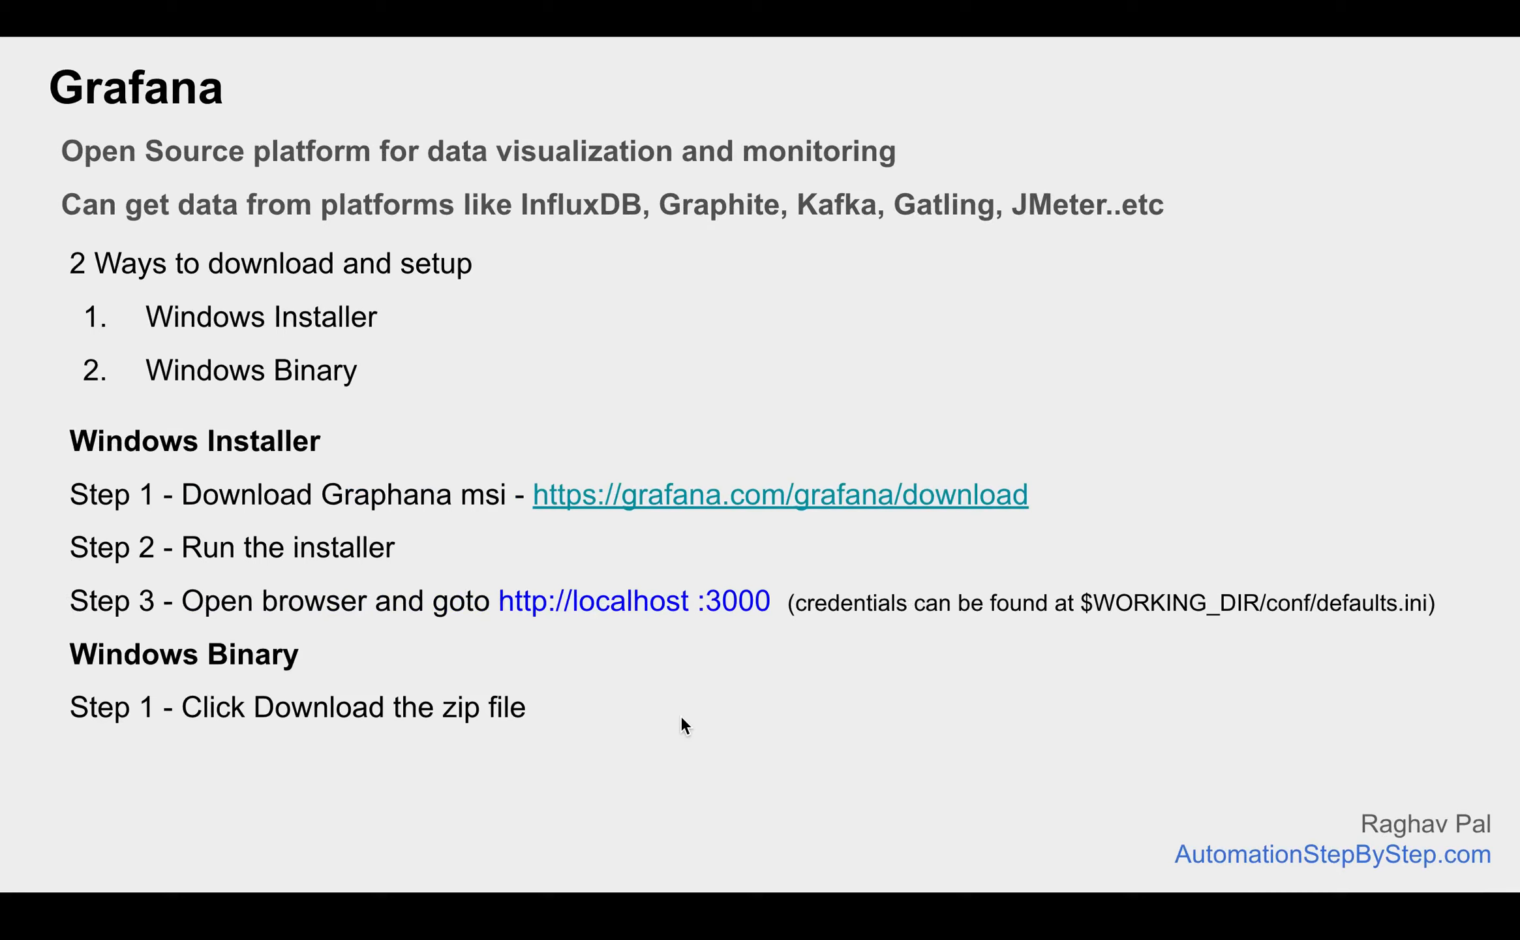
key(Right)
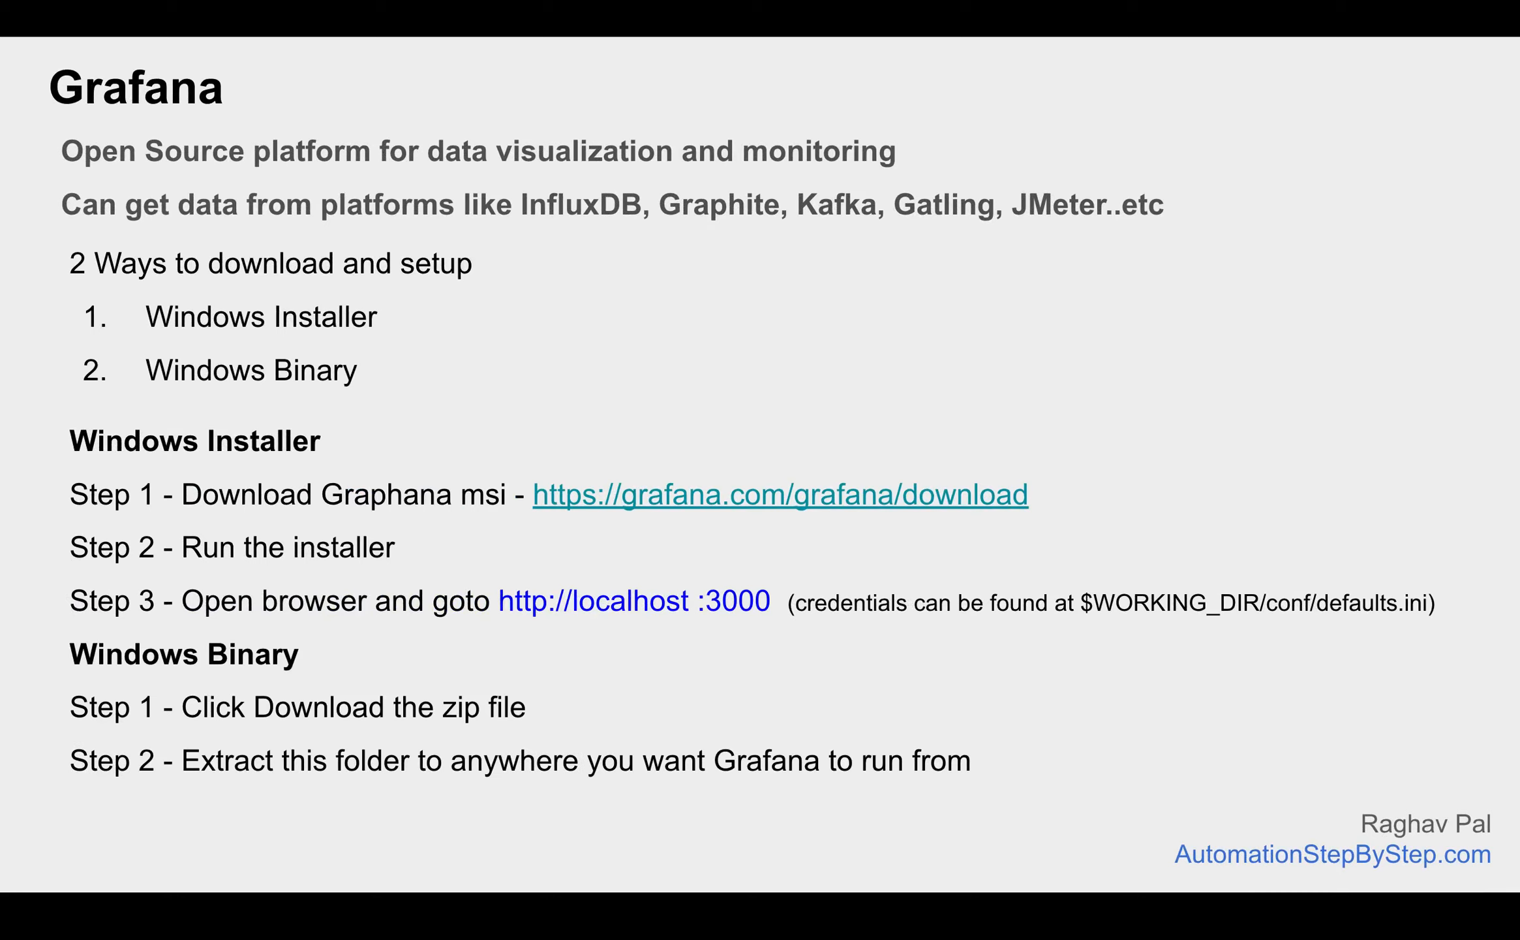
key(Right)
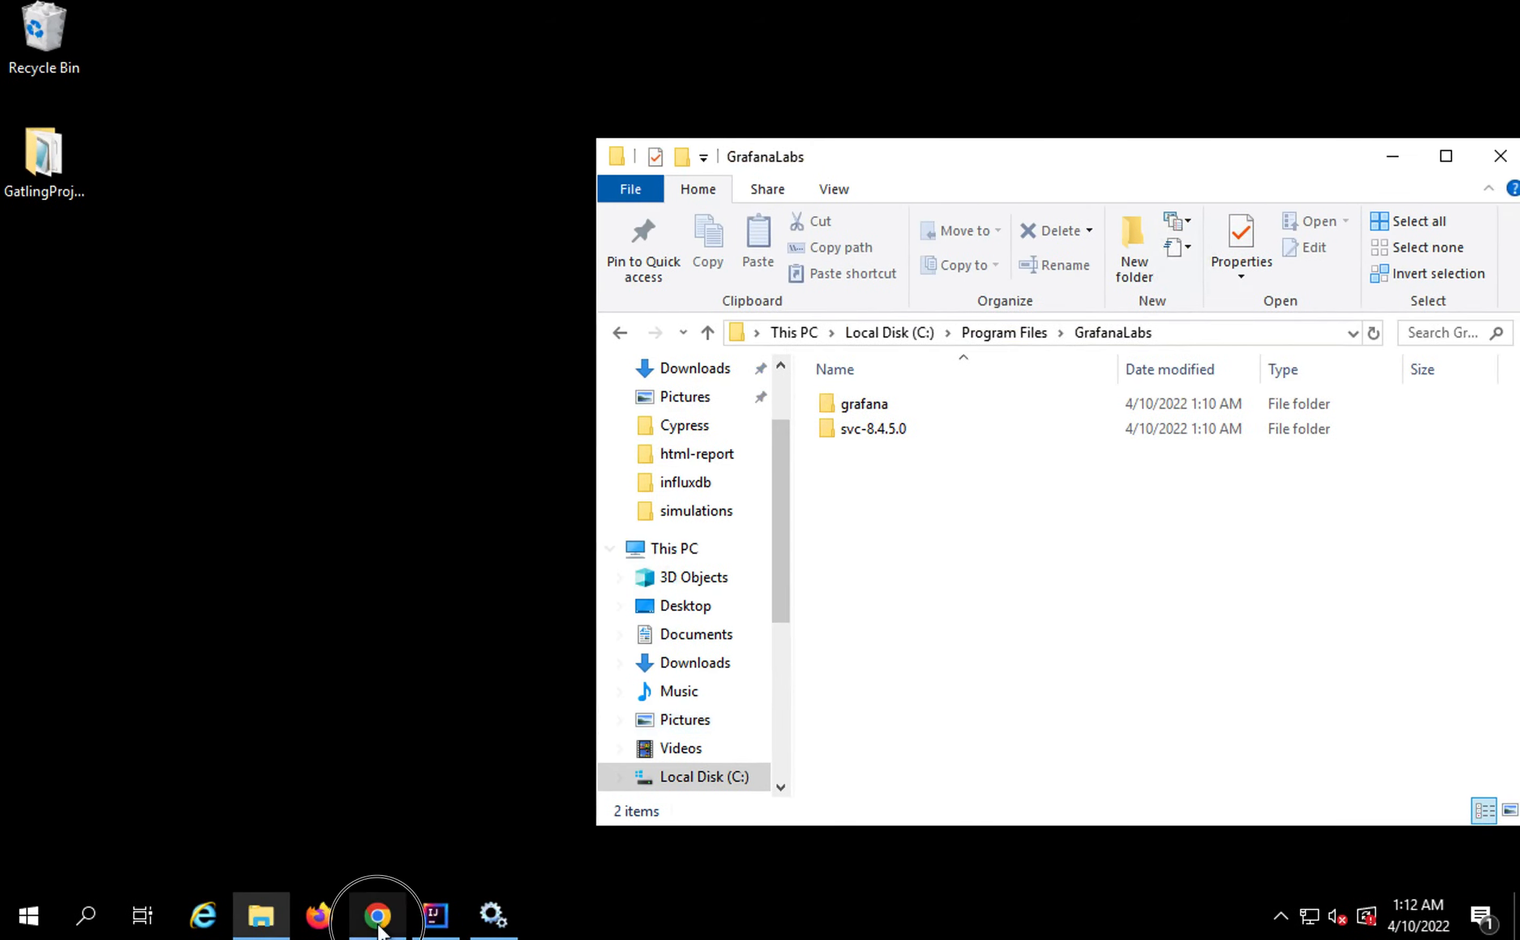
Advance to the port slide and reveal notes on default port 3000, custom.ini and http_port
click(378, 916)
click(437, 15)
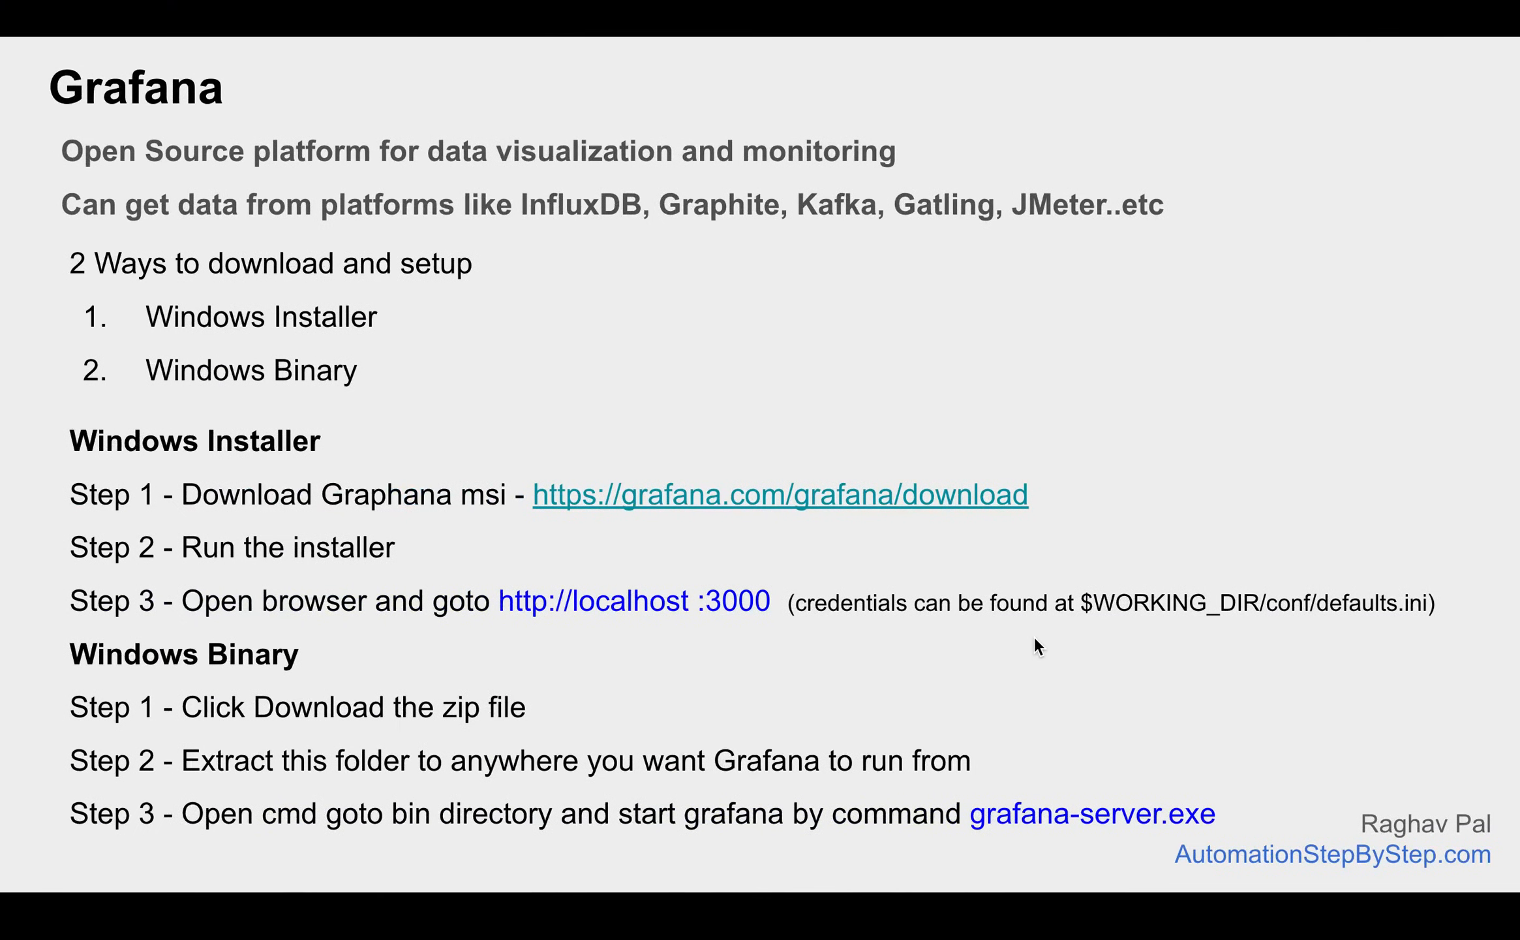
key(Right)
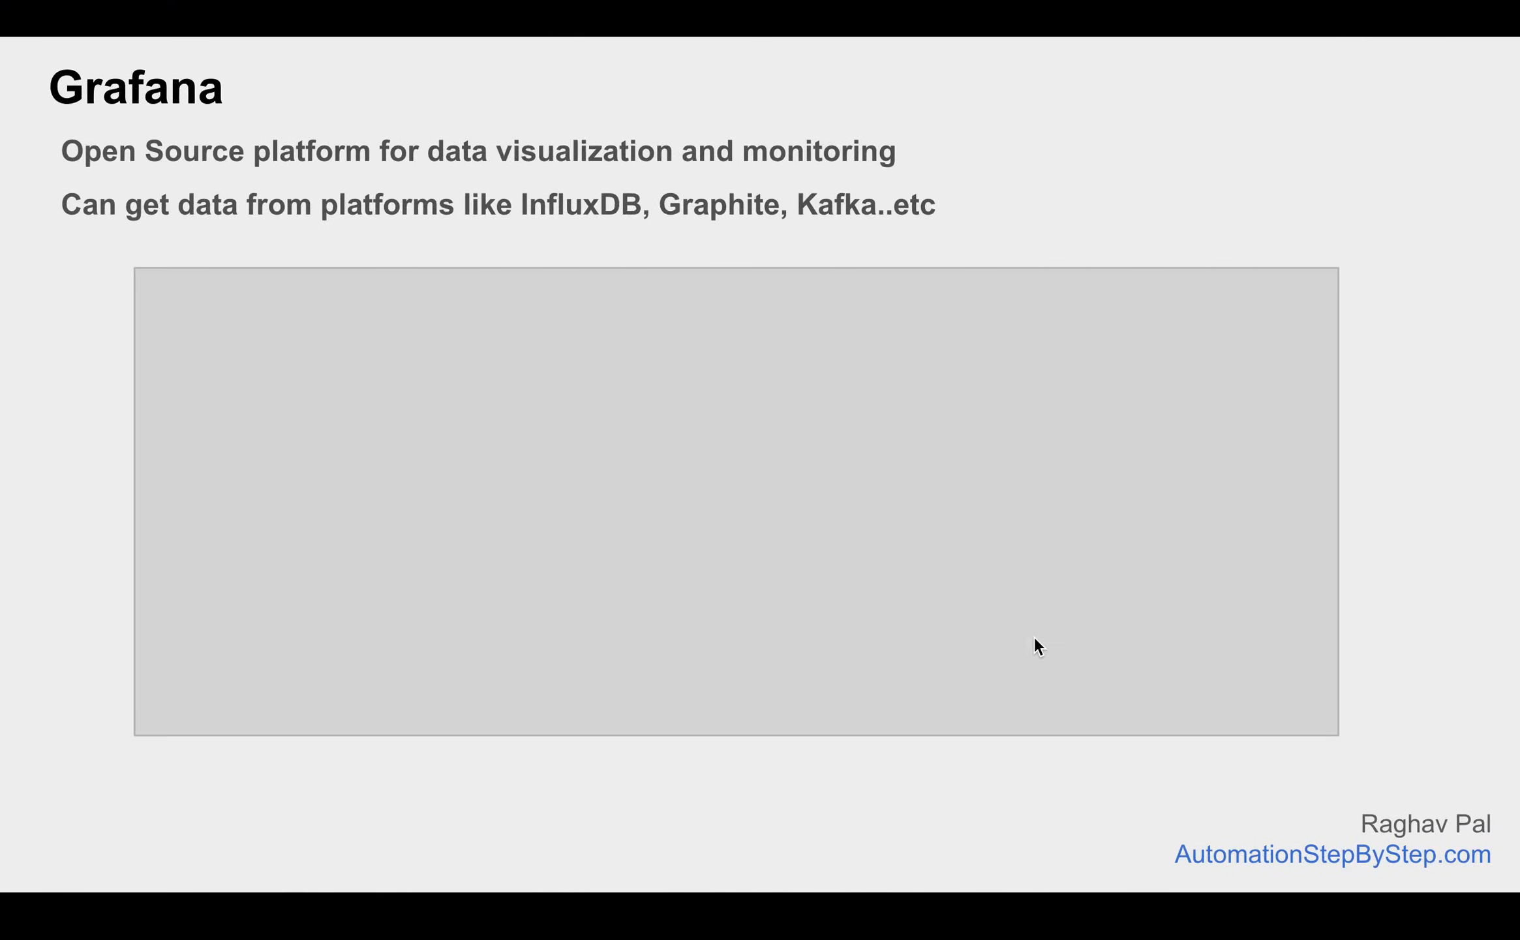
key(Right)
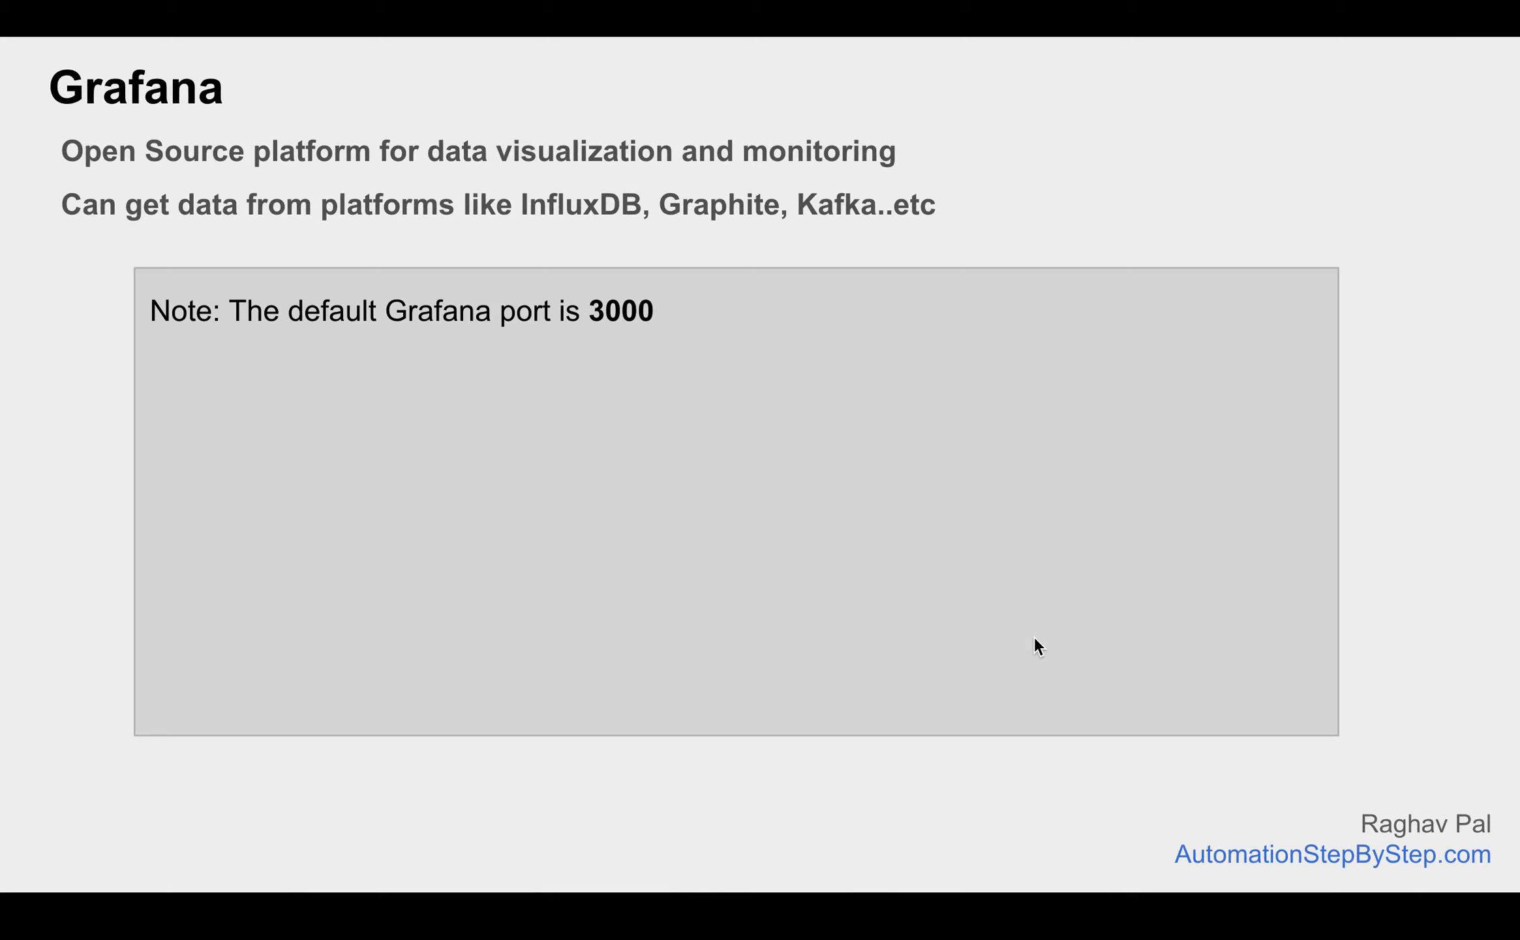
key(Right)
key(Right)
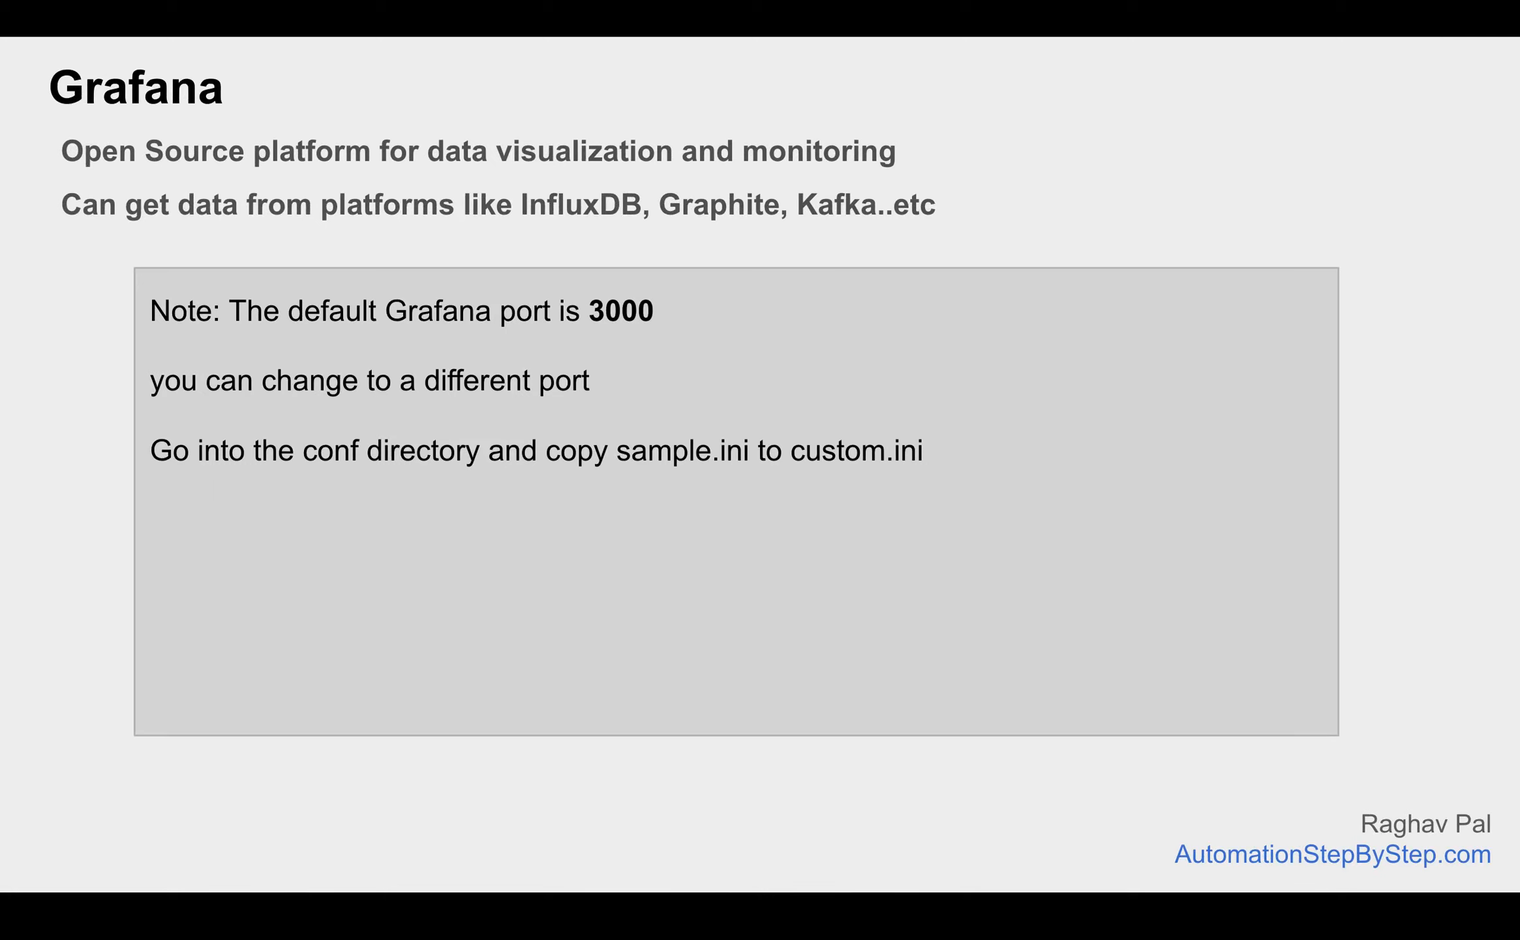
key(Right)
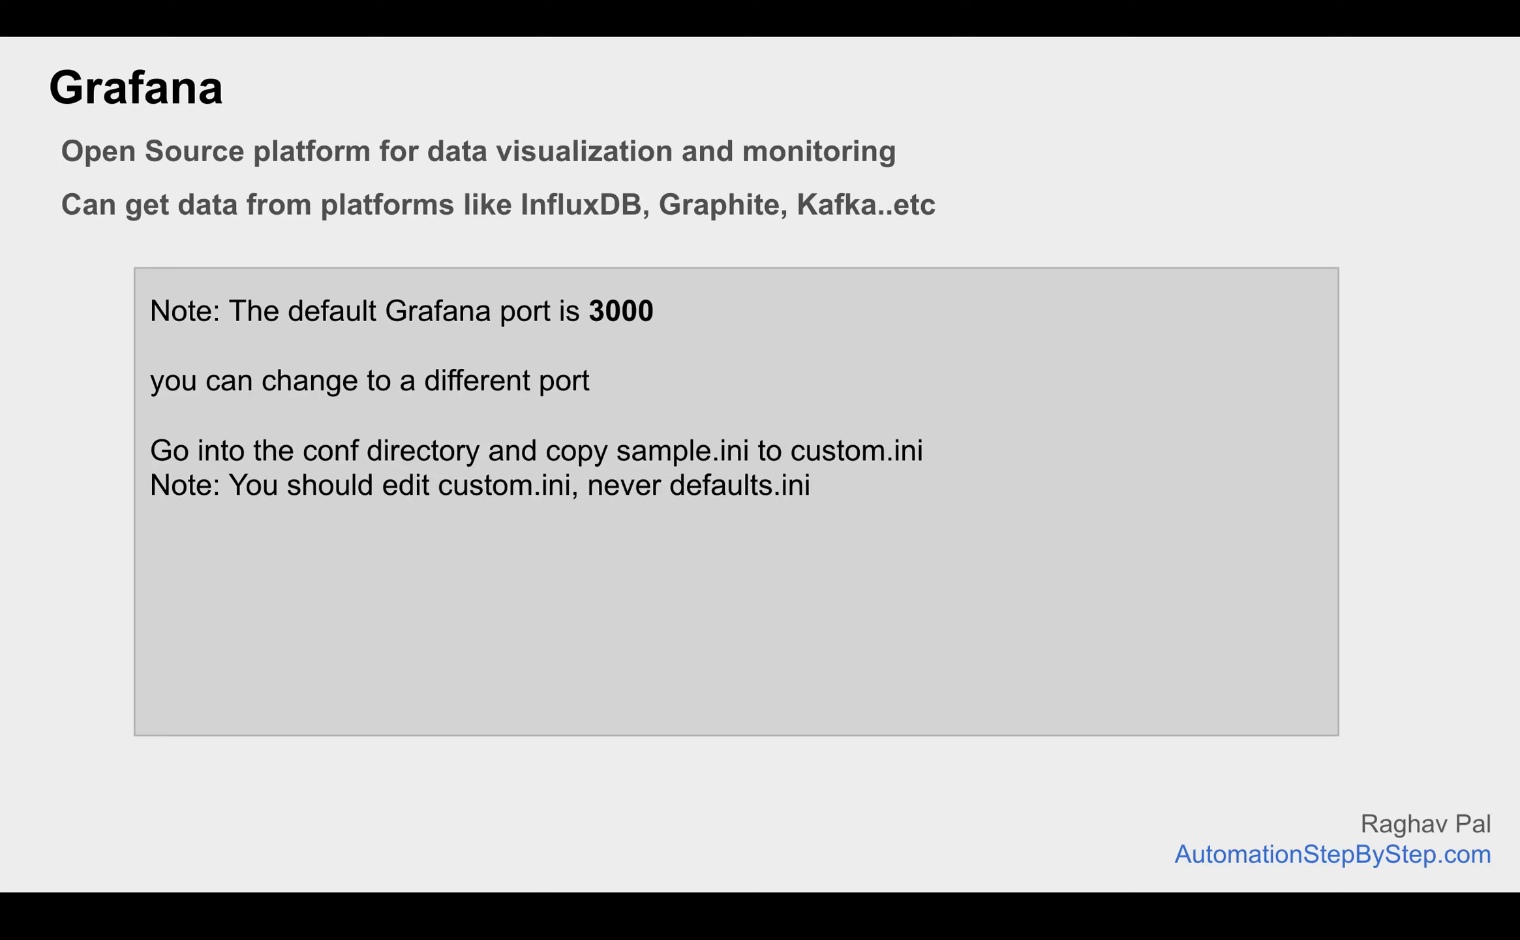
key(Right)
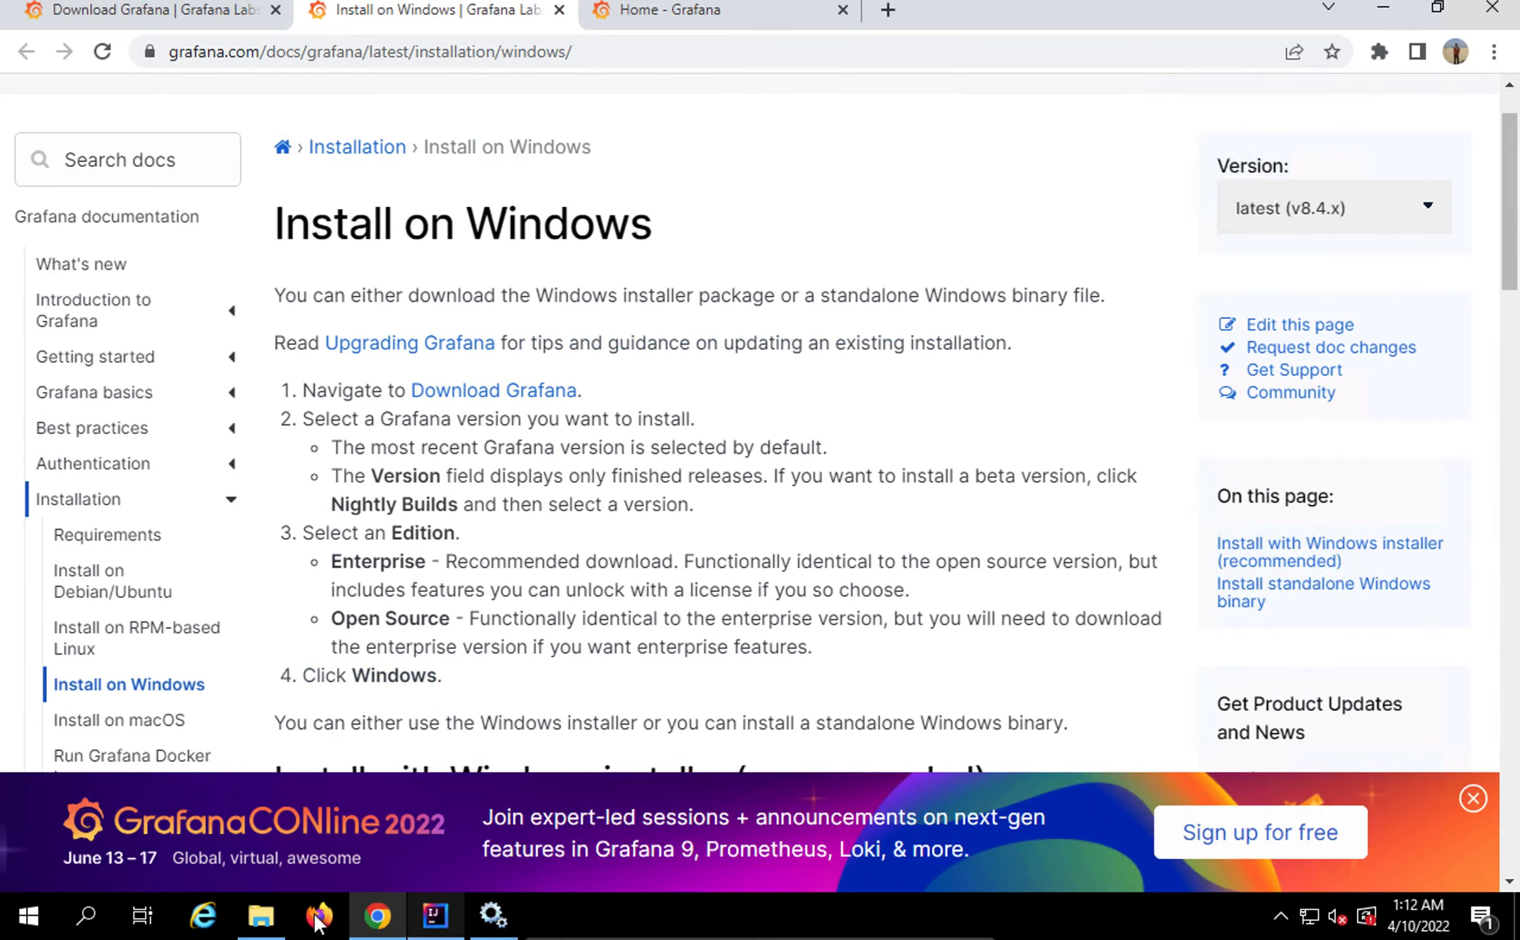
Open grafana\conf in the GrafanaLabs folder and select sample.ini
click(261, 914)
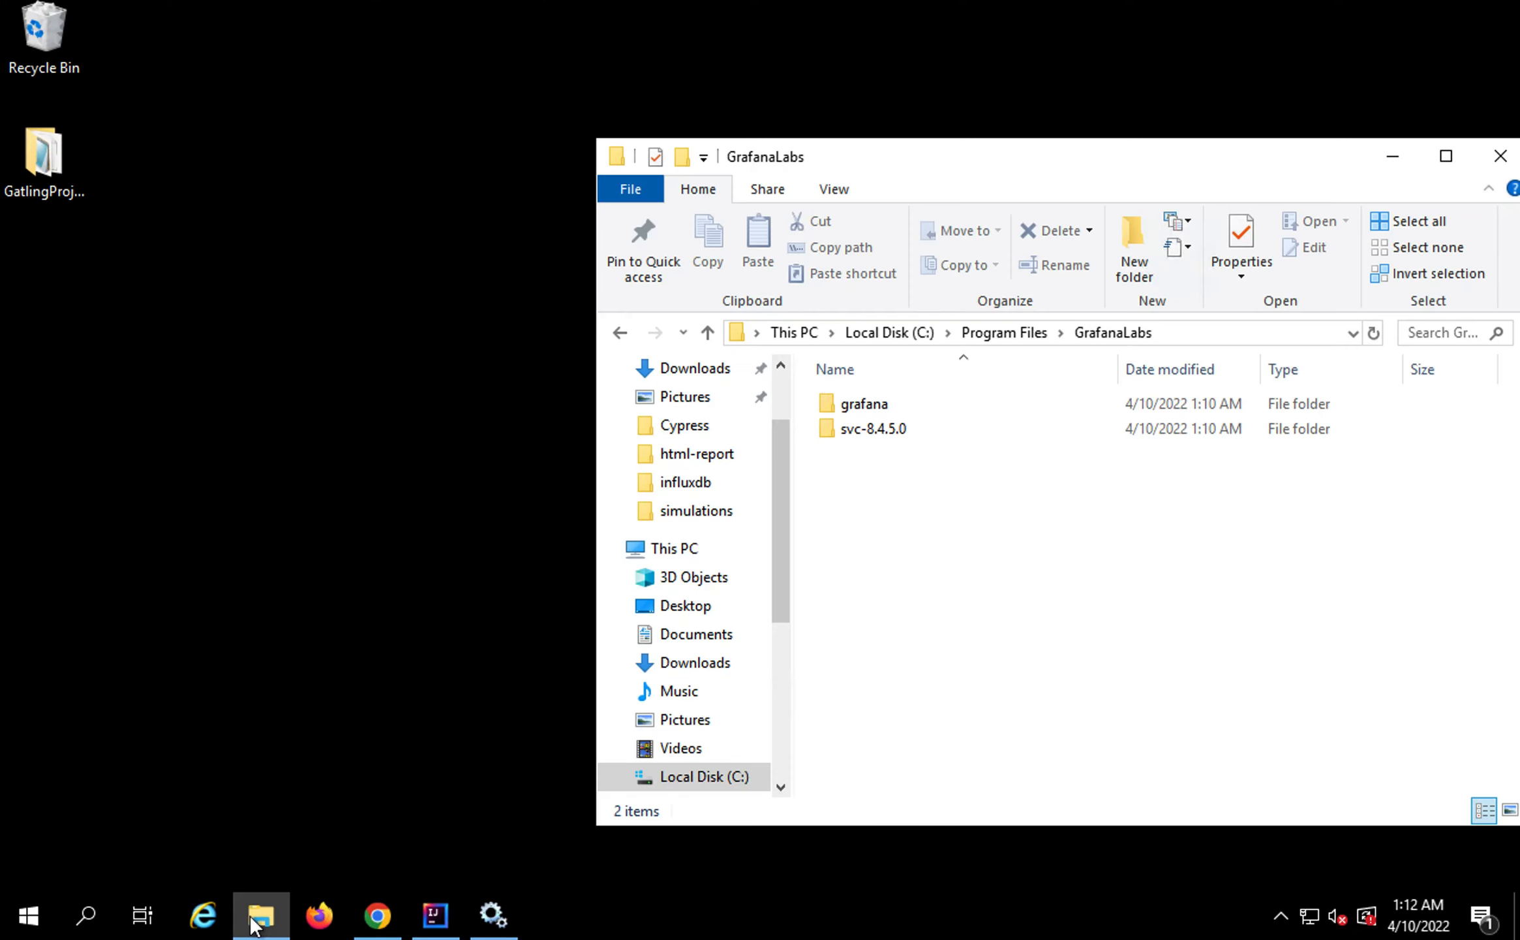
double_click(864, 402)
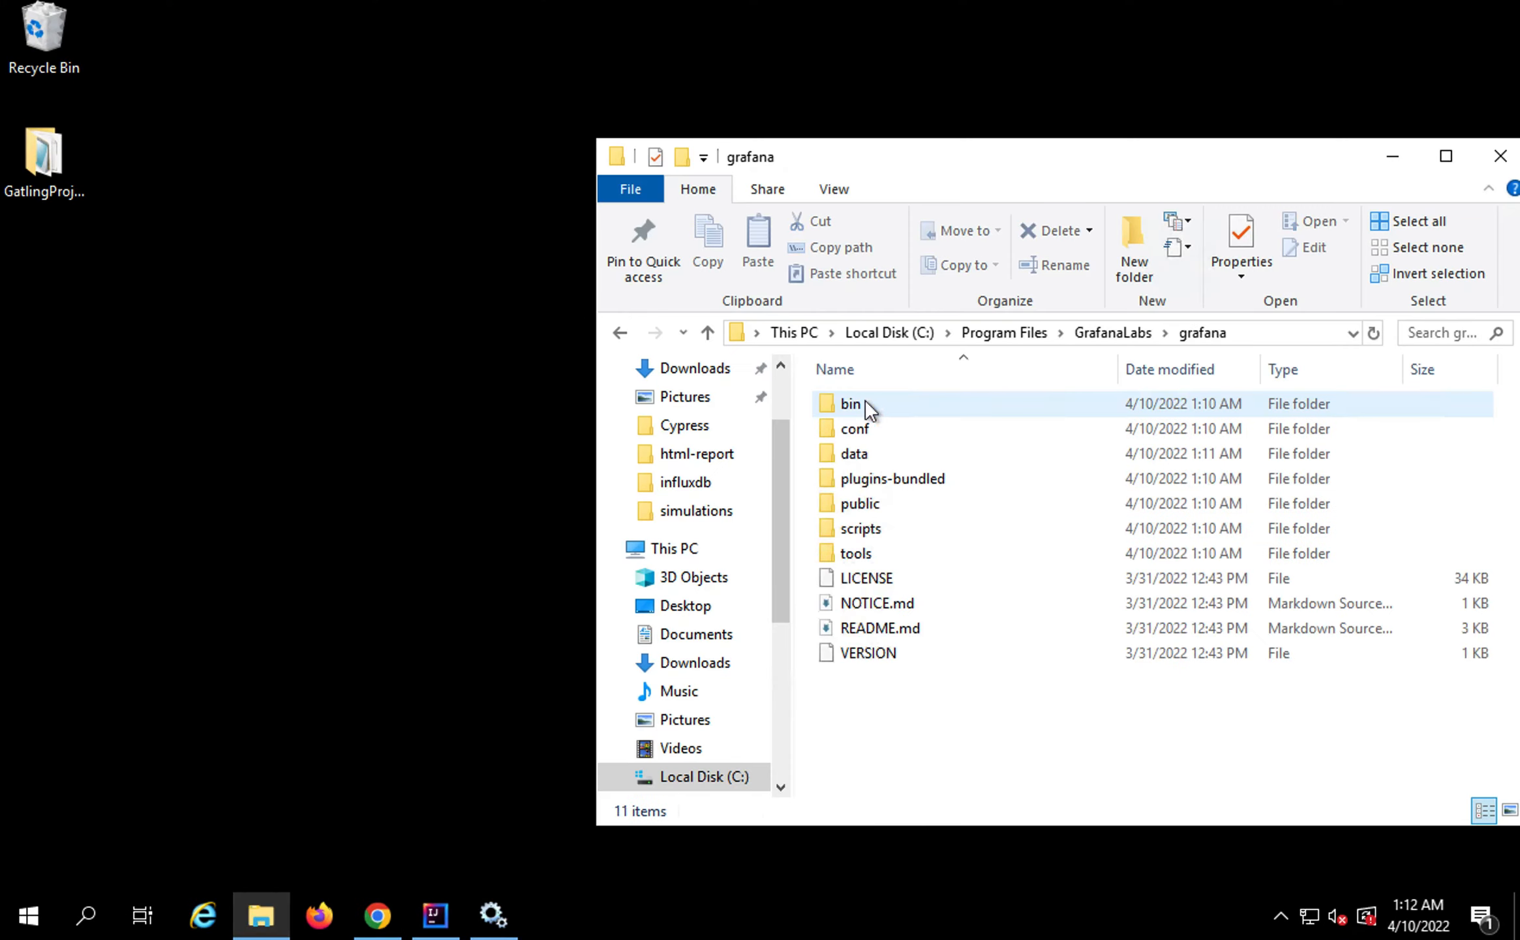
double_click(860, 433)
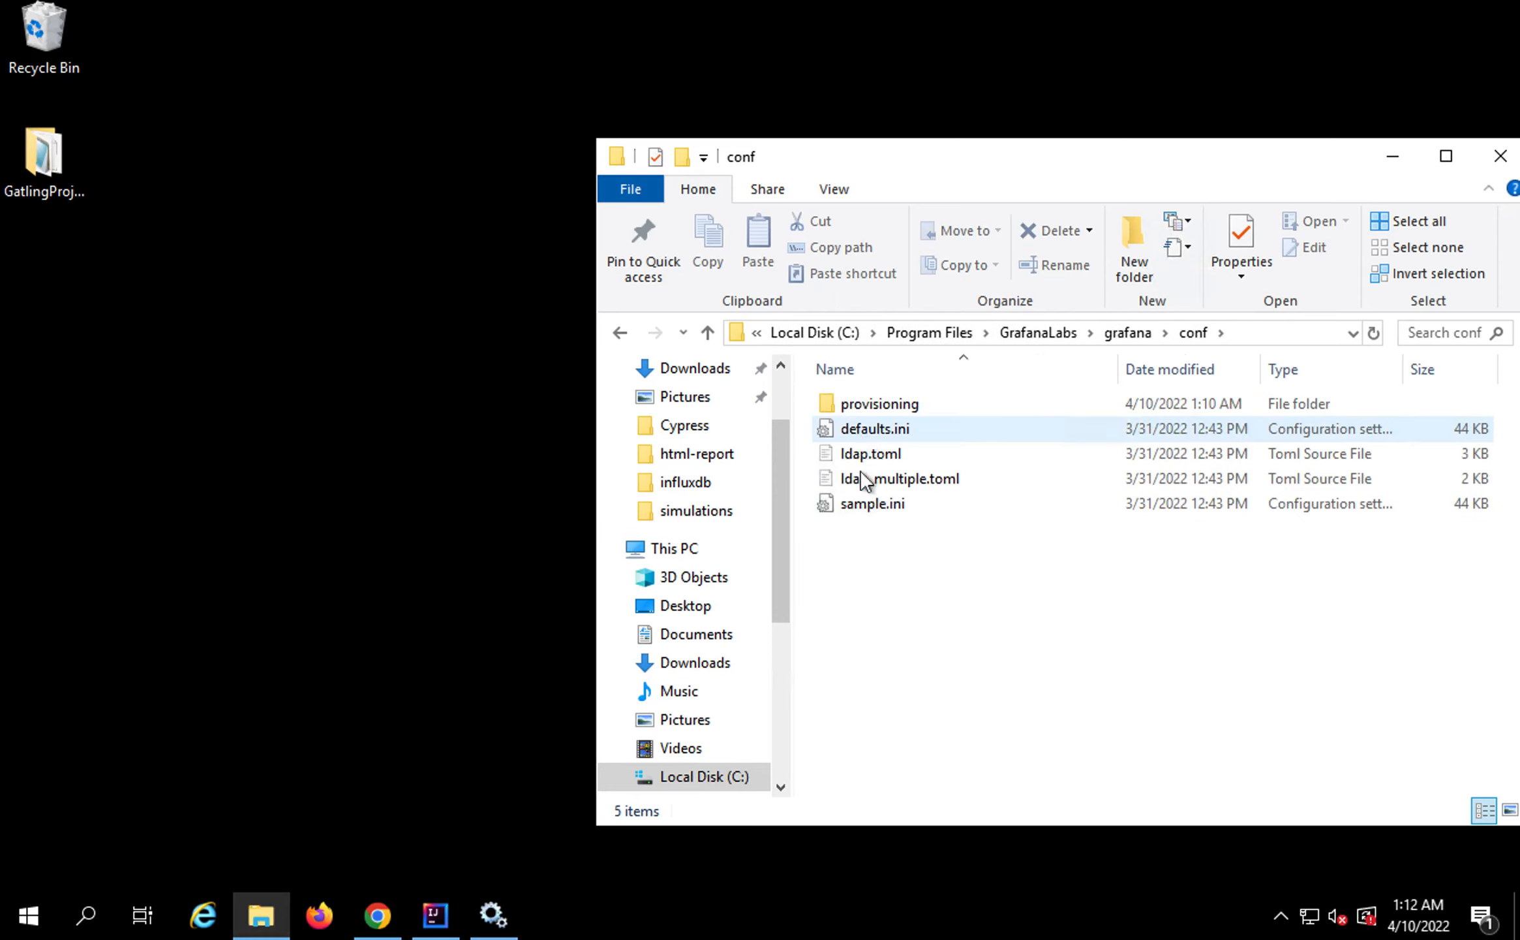
click(858, 507)
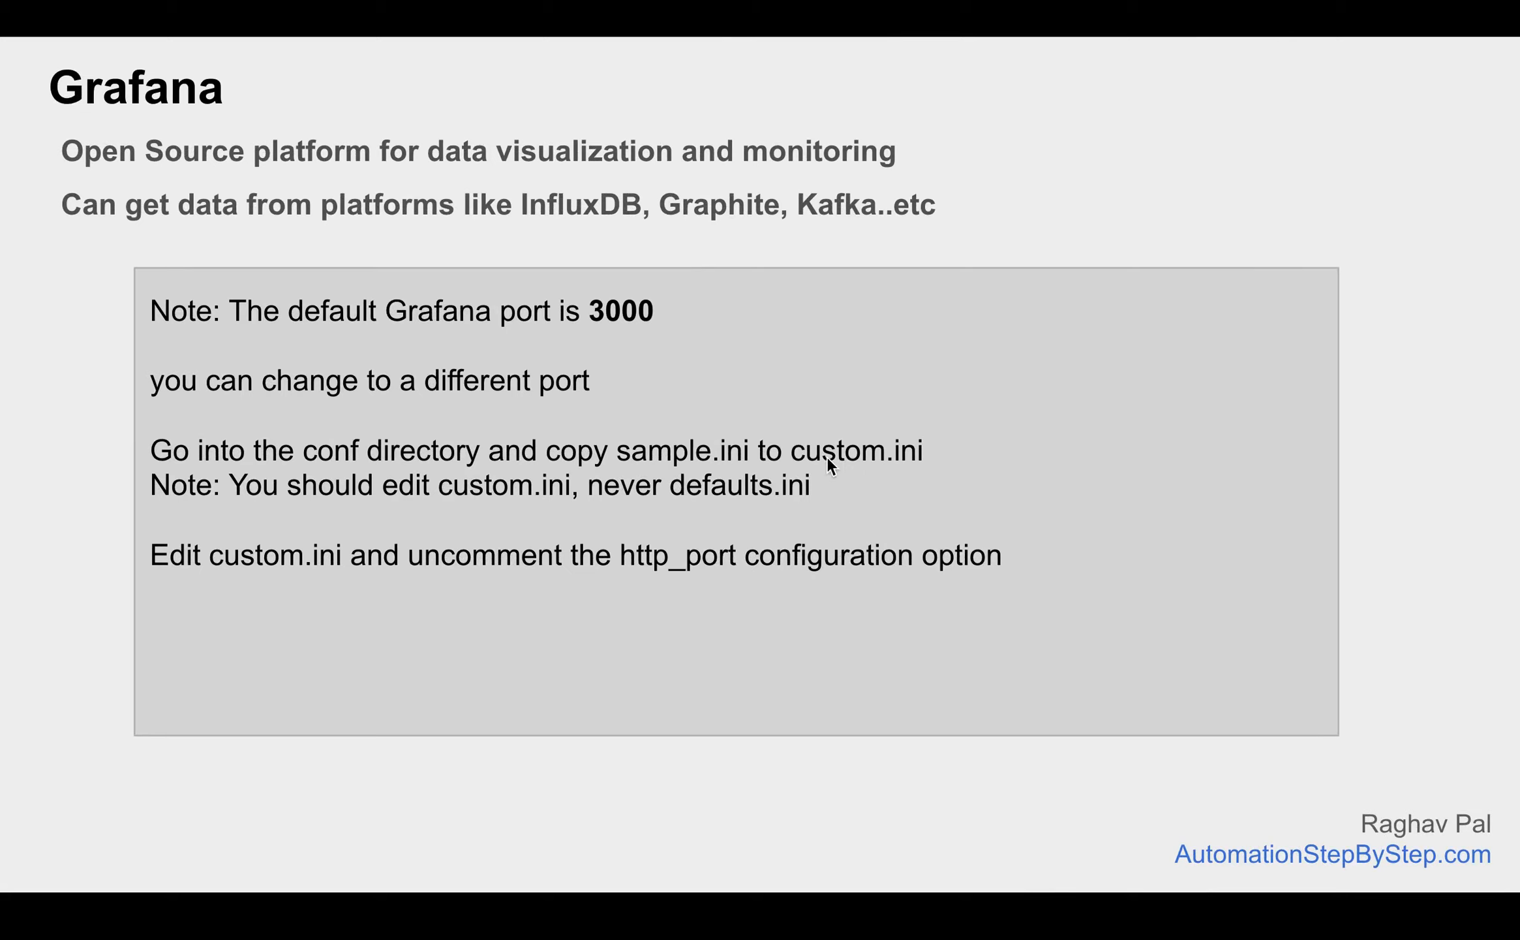
Finish the http_port notes, then move on to the Gatling Grafana Datasource Setup slide's first step
drag(623, 553, 837, 562)
click(838, 561)
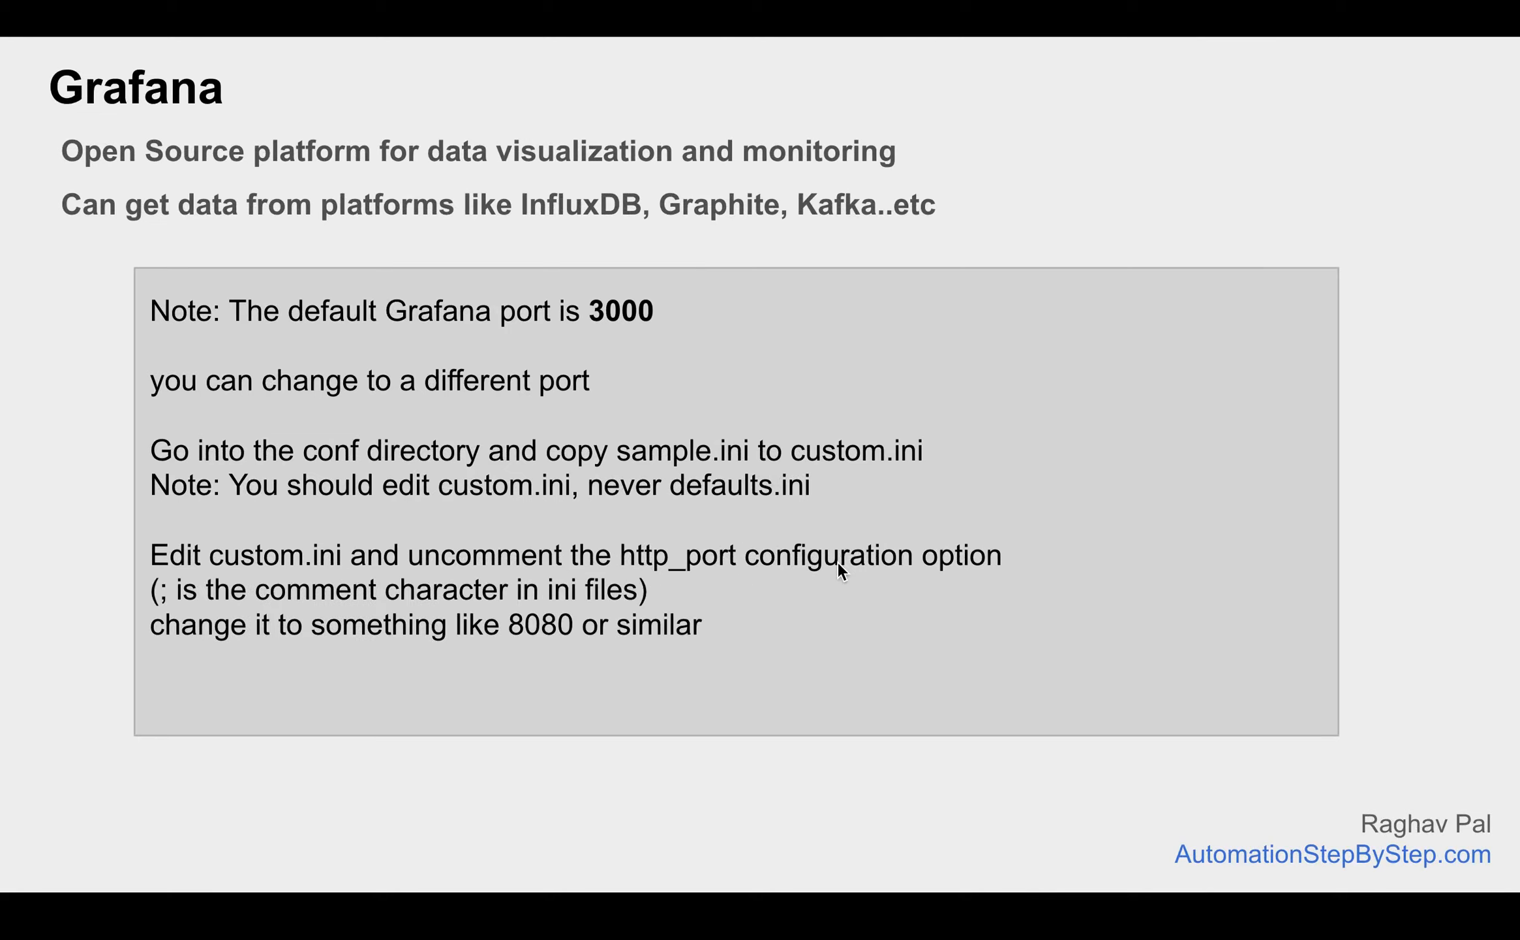
click(837, 561)
click(837, 561)
key(Left)
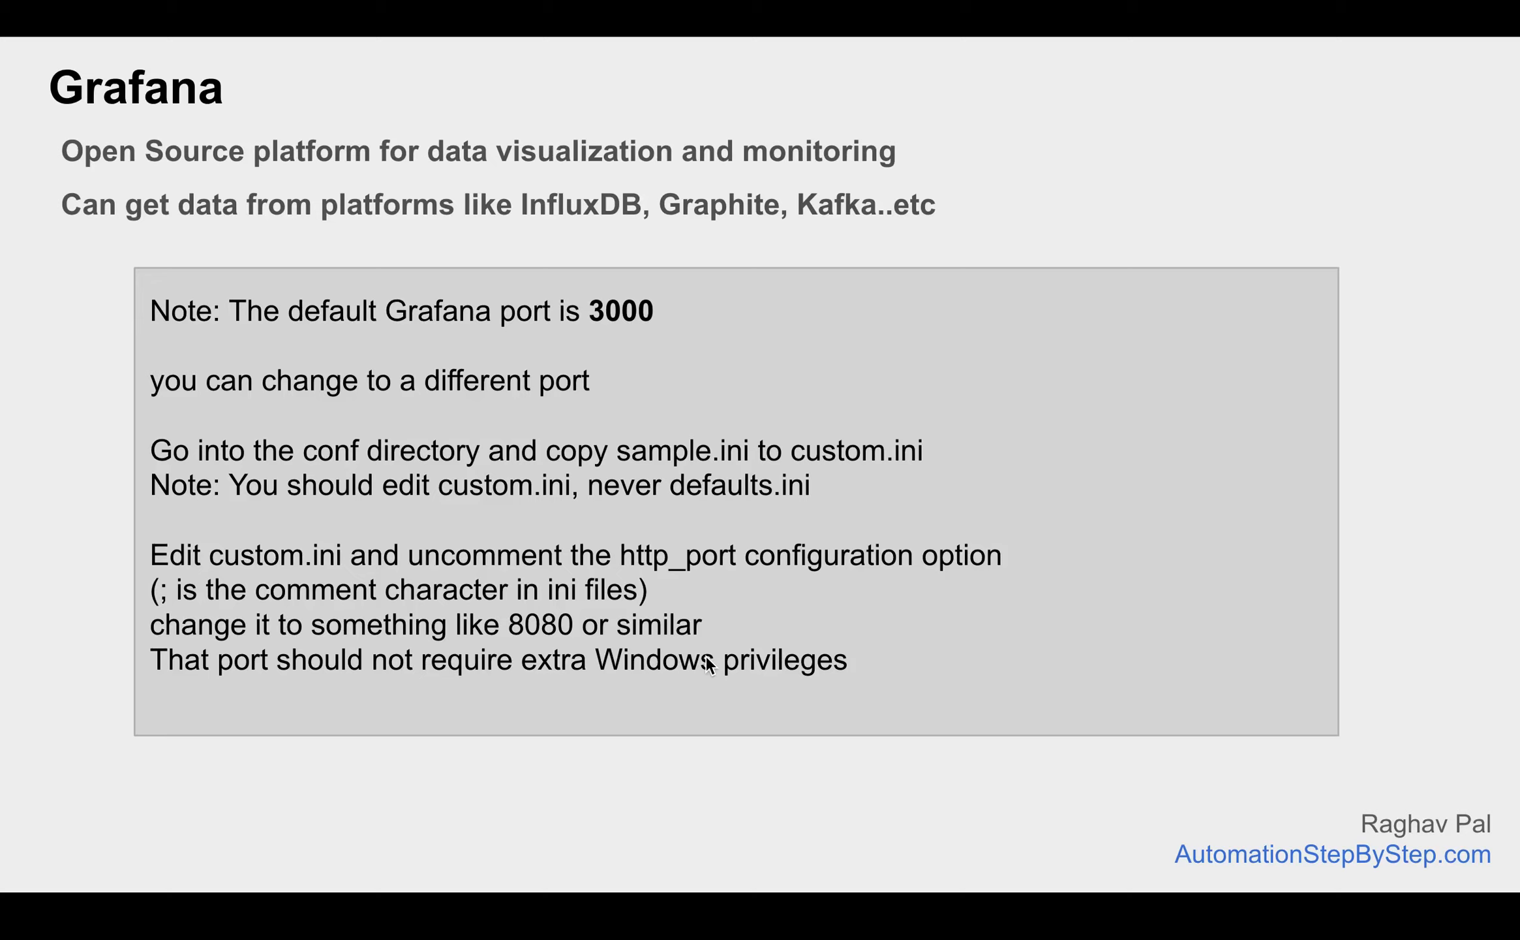
click(707, 655)
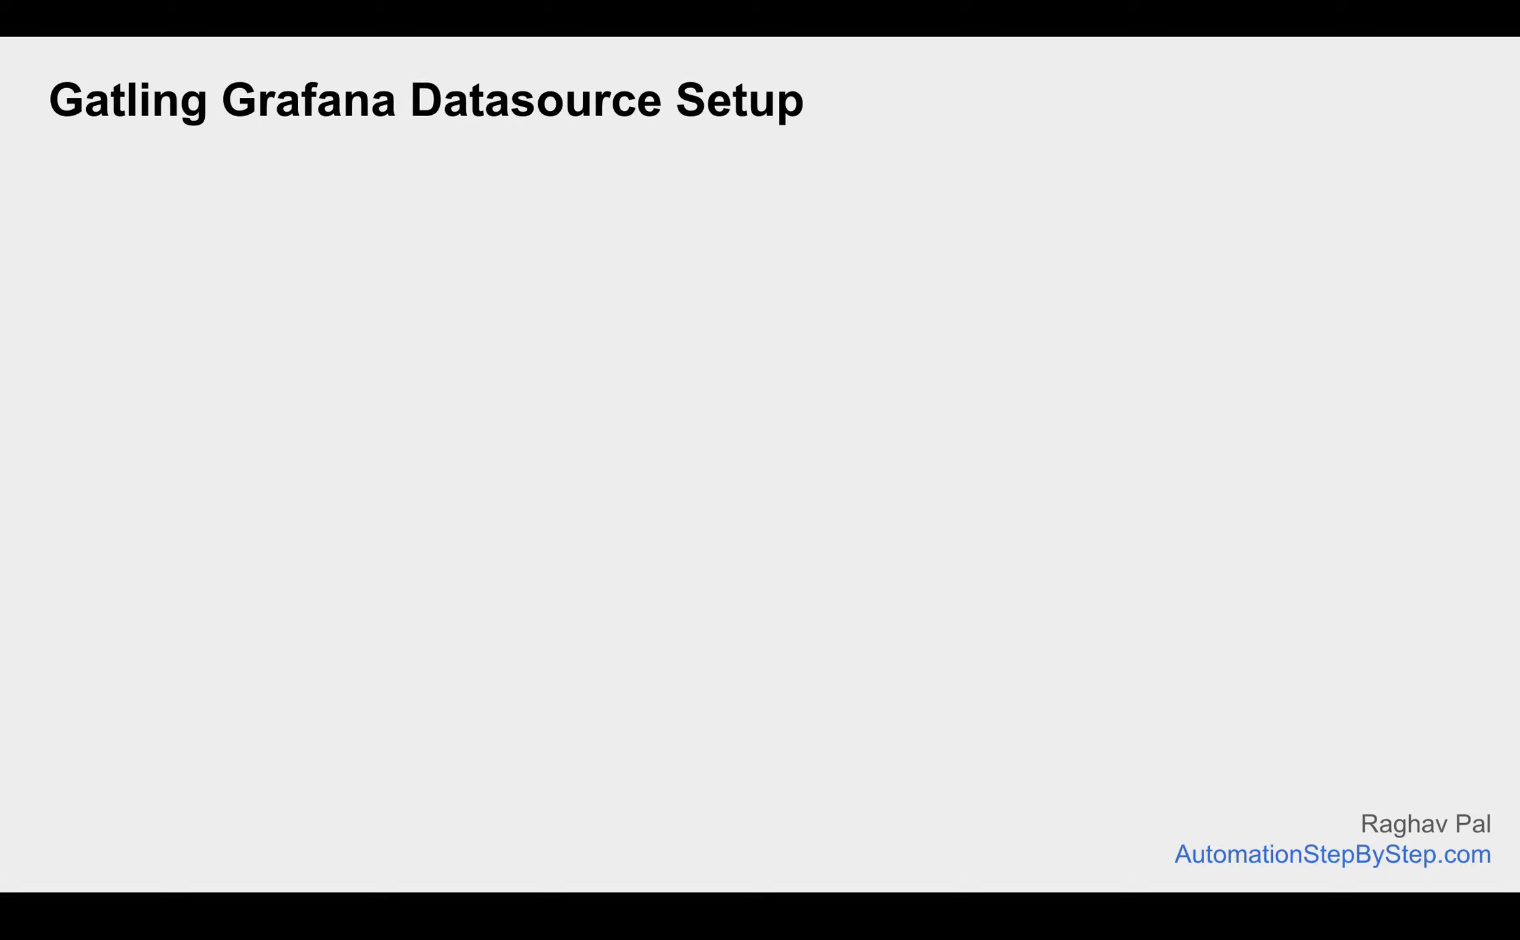
key(Right)
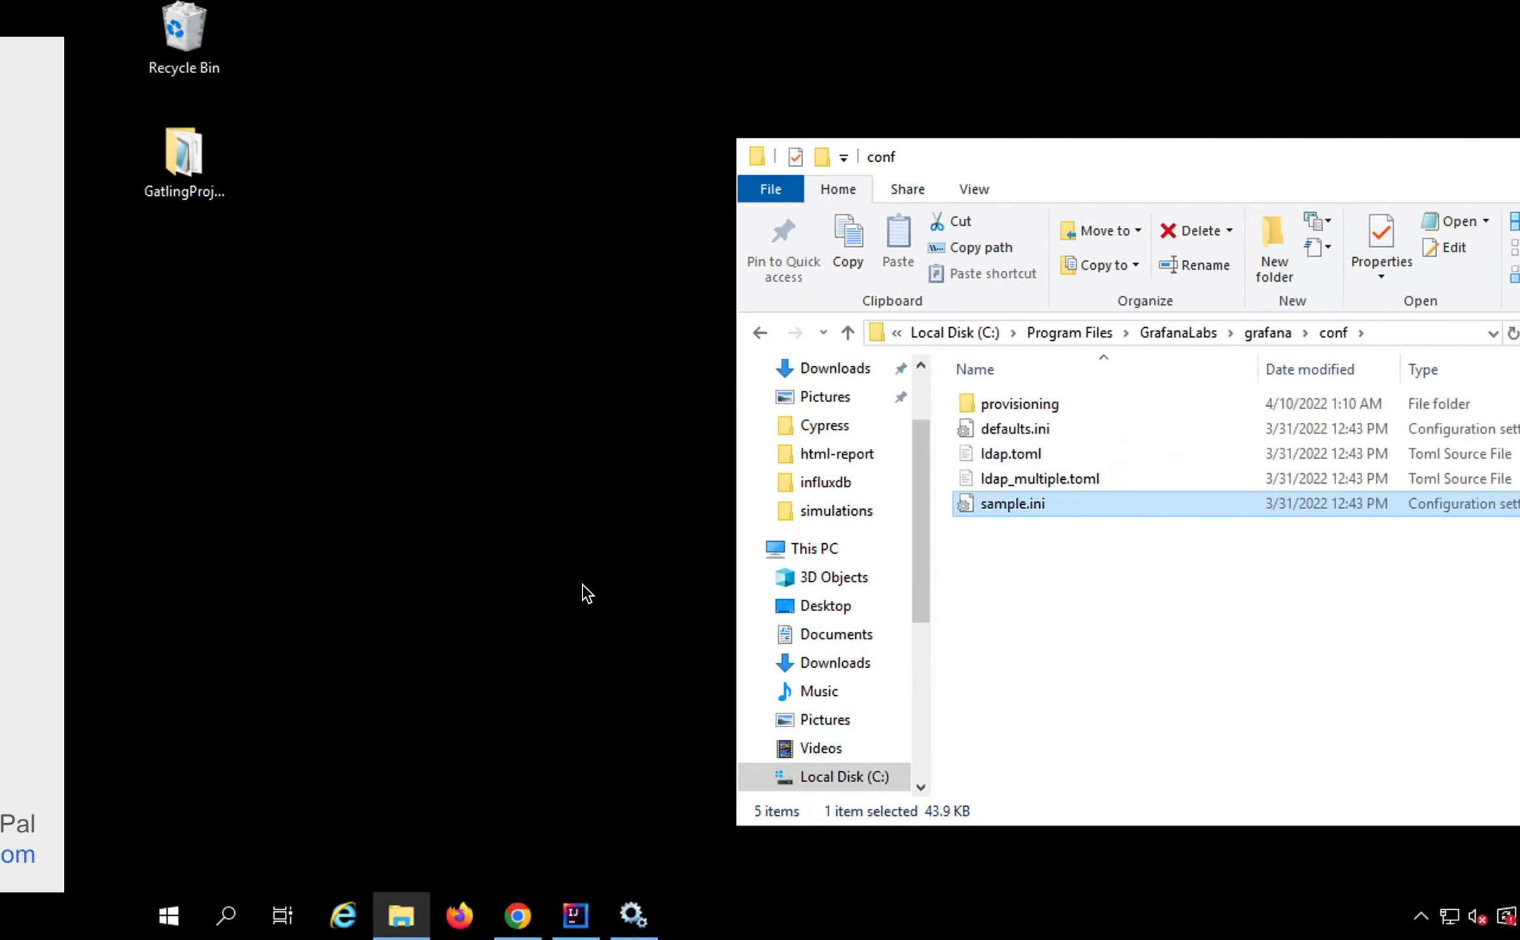
Hide the conf folder window and bring Chrome back with Grafana's Install on Windows guide
drag(1306, 165, 1041, 82)
click(1127, 73)
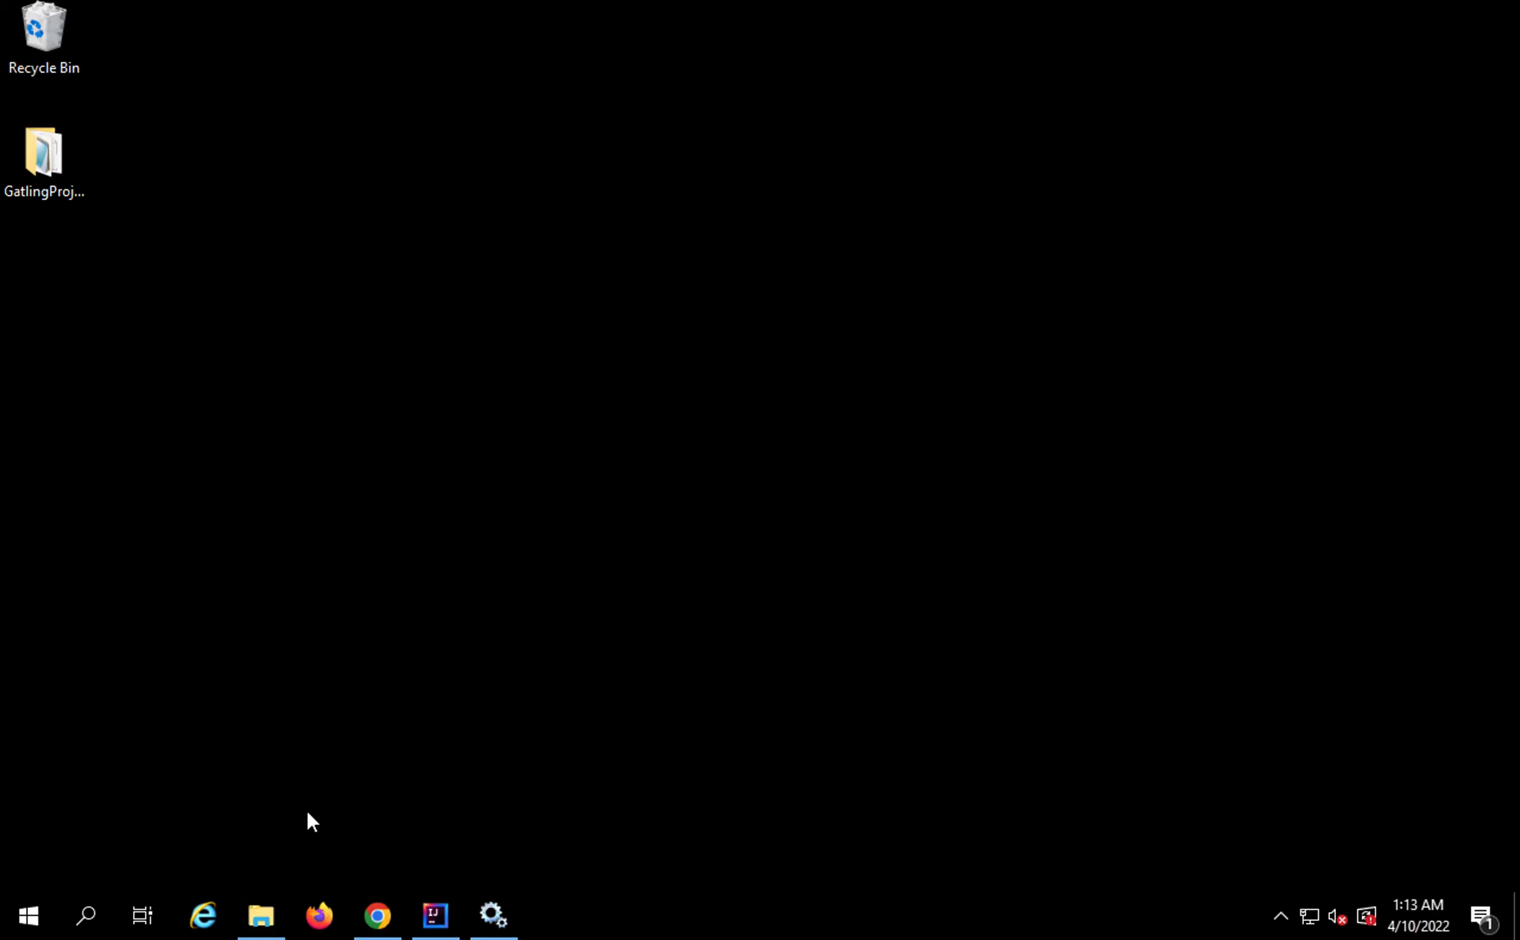
click(378, 915)
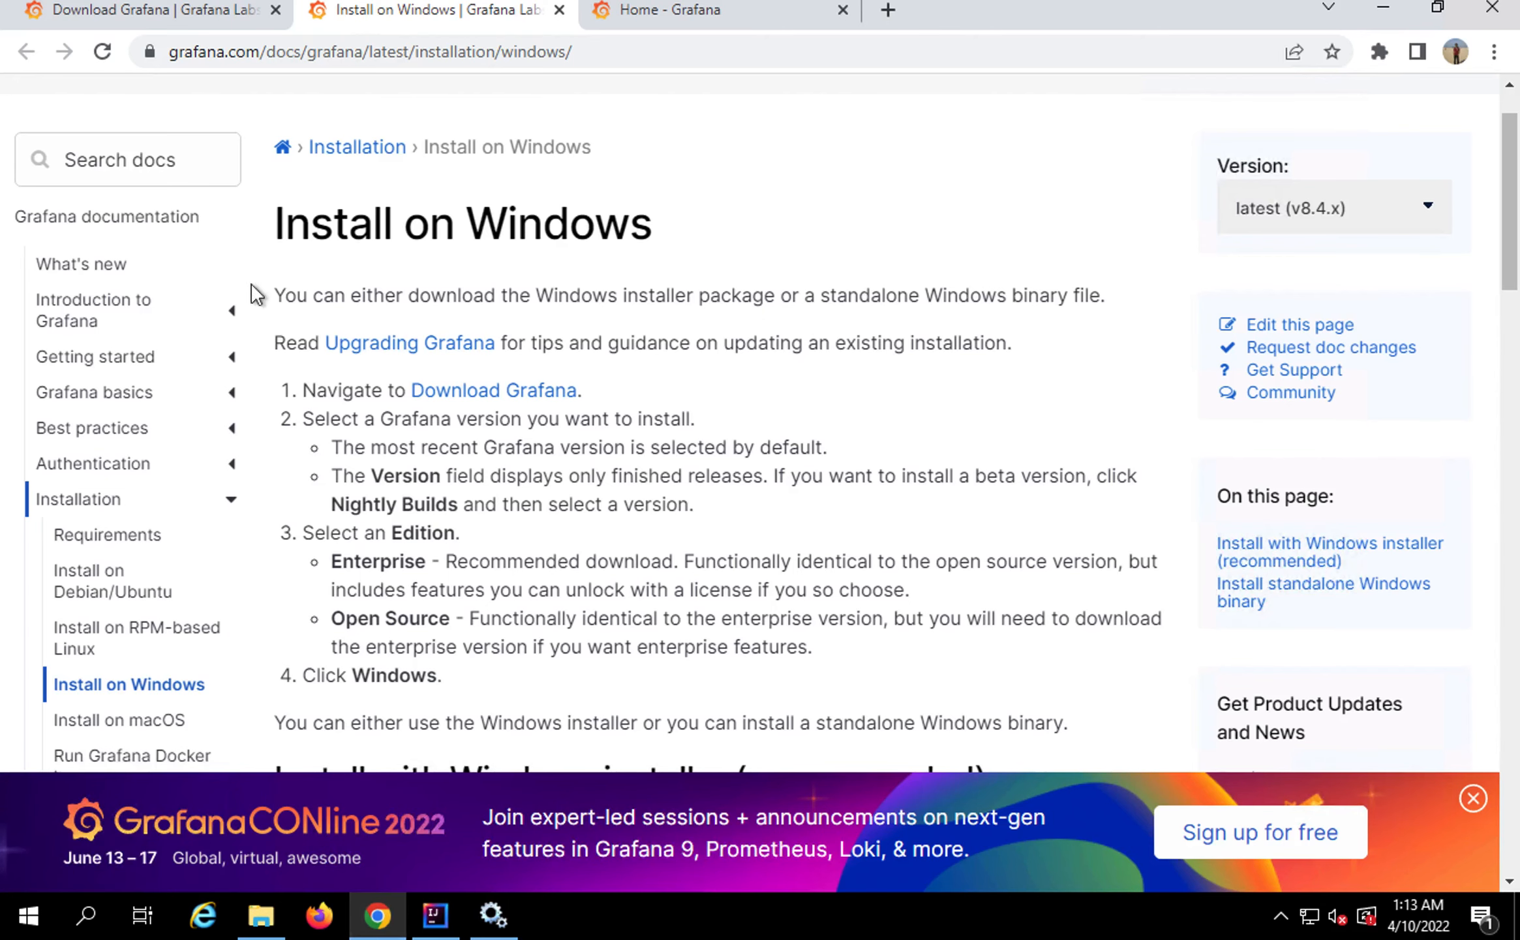
Sign in at cloud.gatling.io with the account username and password, then open the Plugins list
click(891, 15)
text(cl)
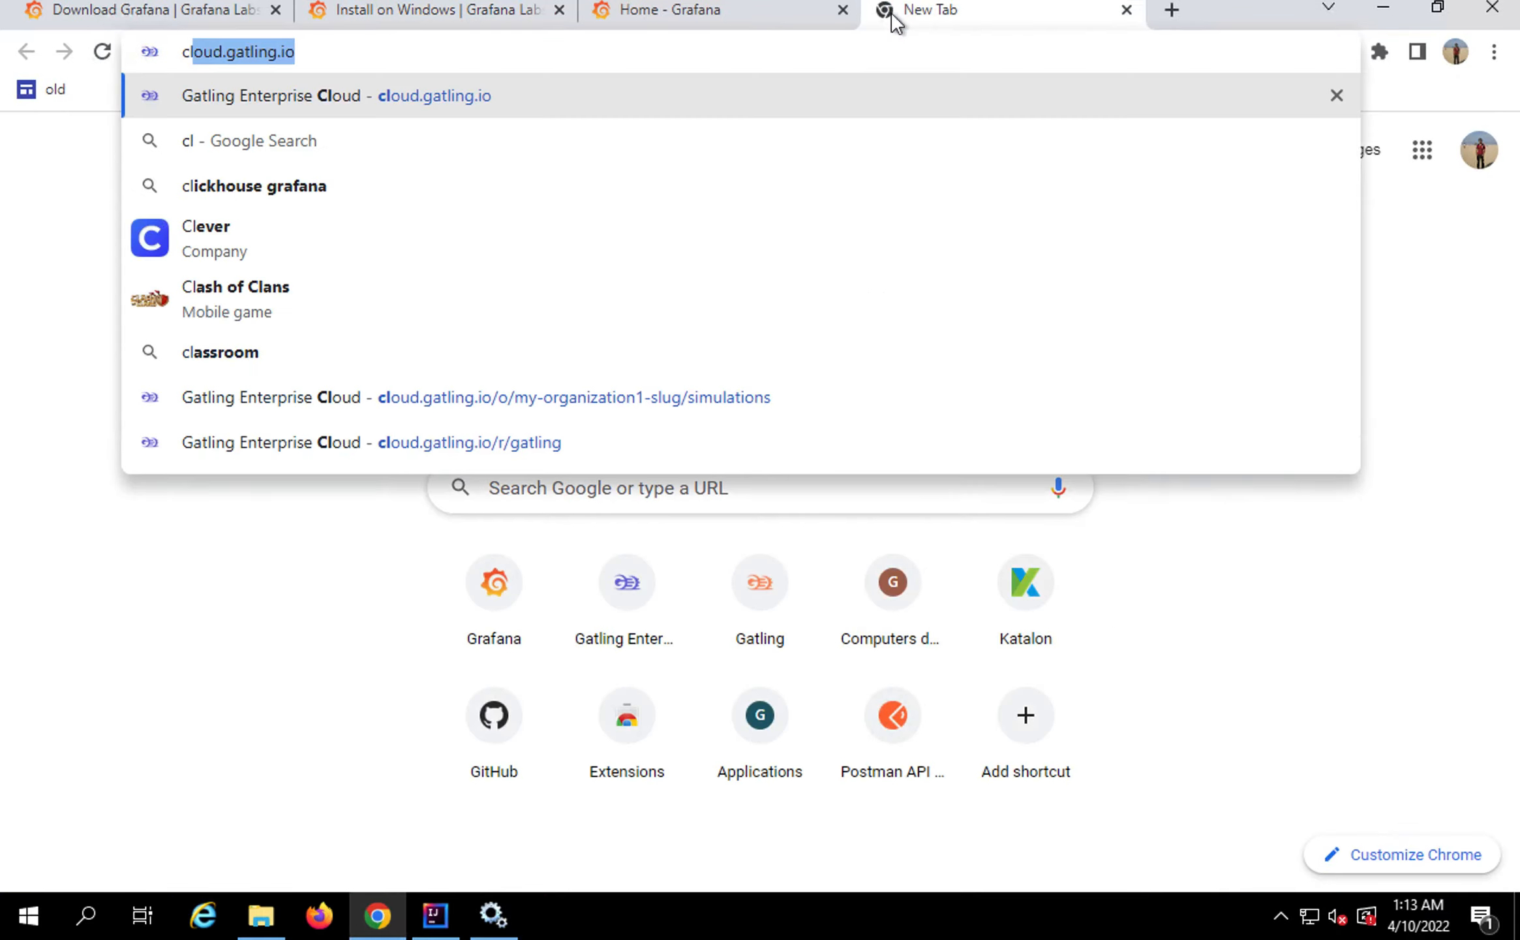
key(Return)
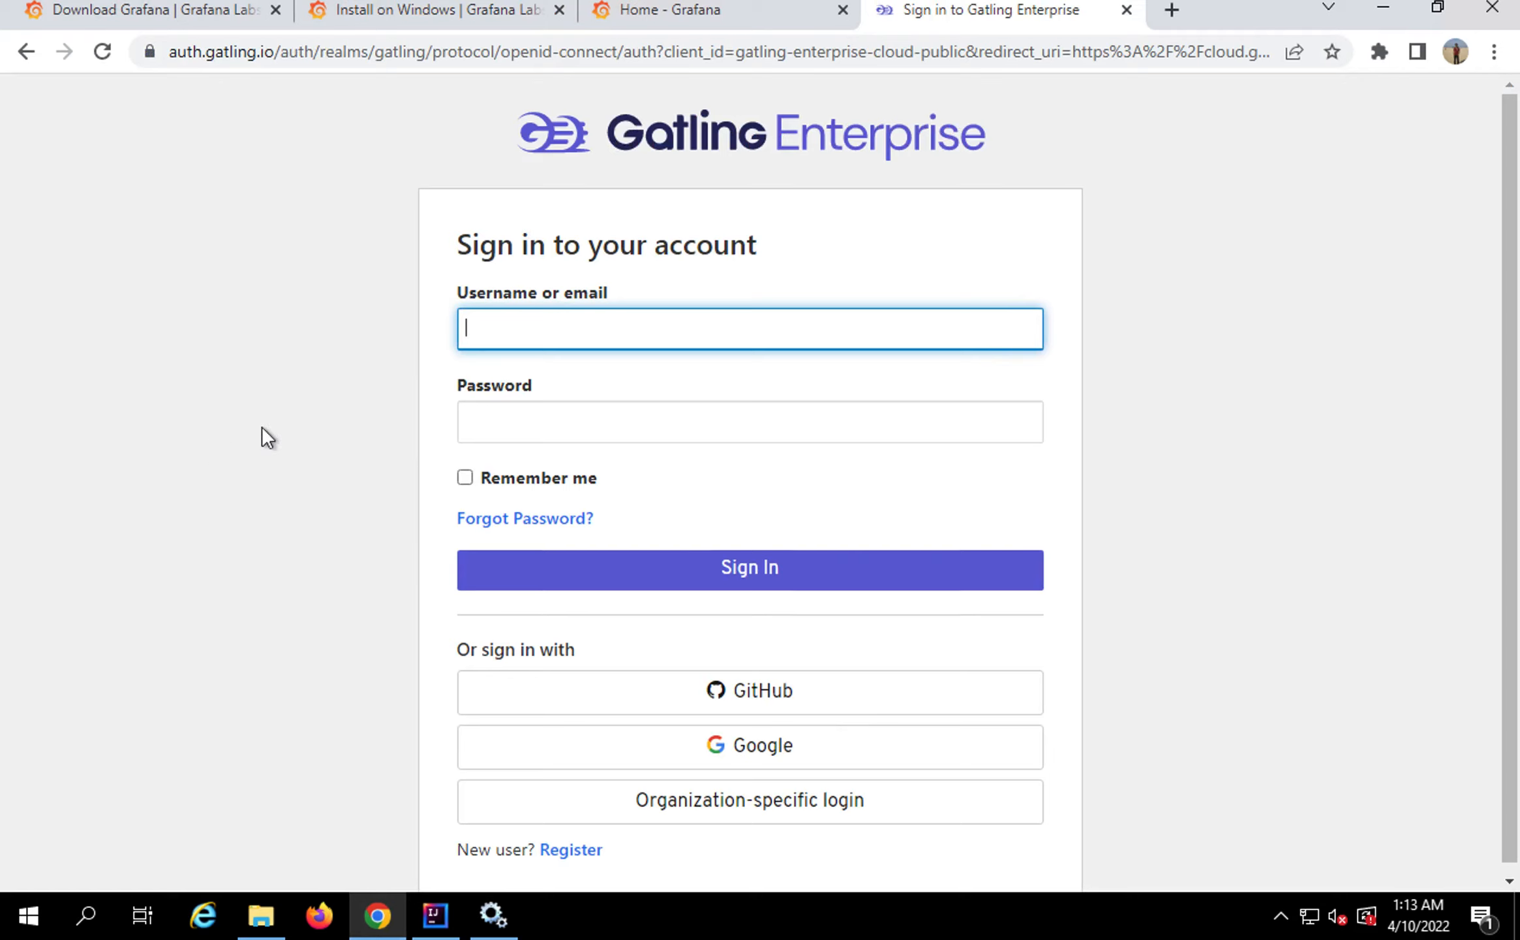
text(Raghav)
key(Tab)
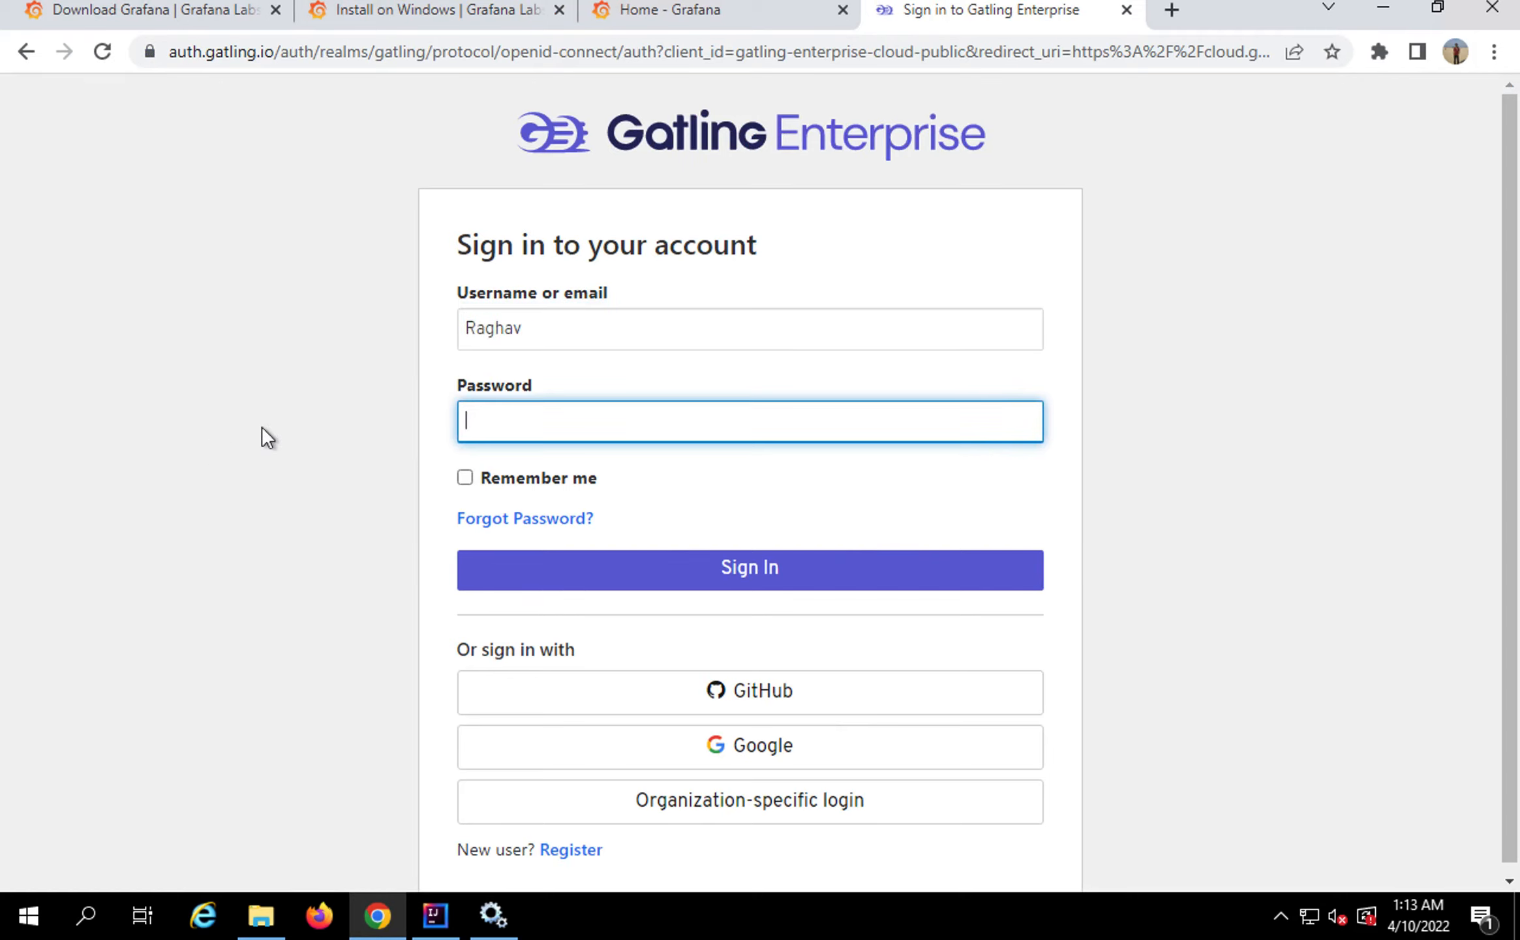
text(•••••••)
click(524, 572)
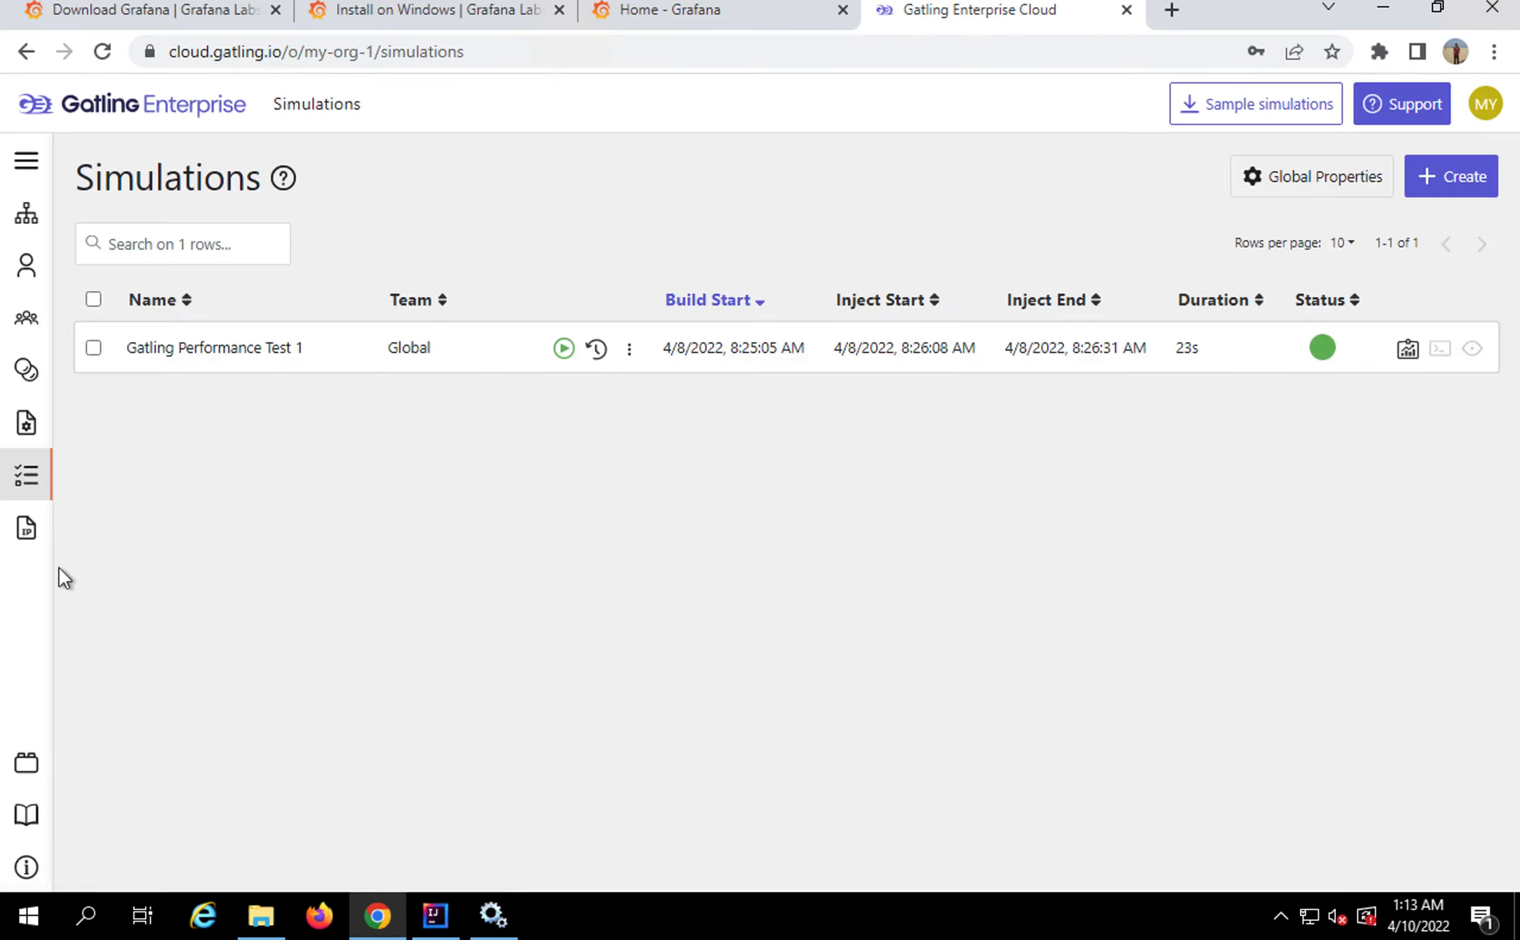
click(25, 769)
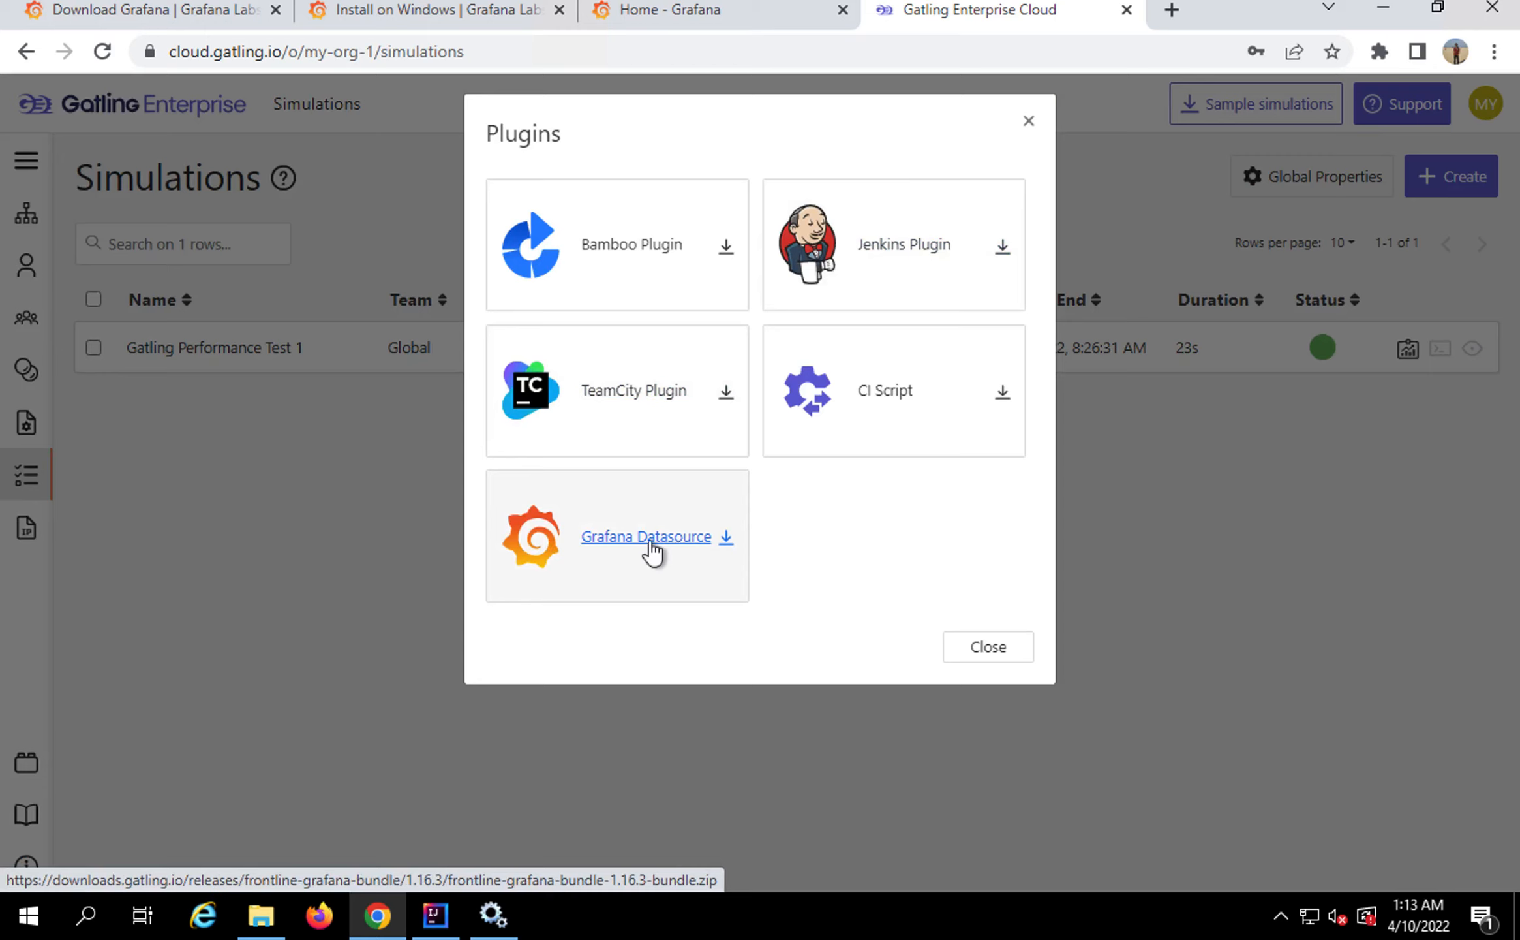
Download frontline-grafana-bundle-1.16.3-bundle.zip (Grafana Datasource) and show it in its folder
click(654, 548)
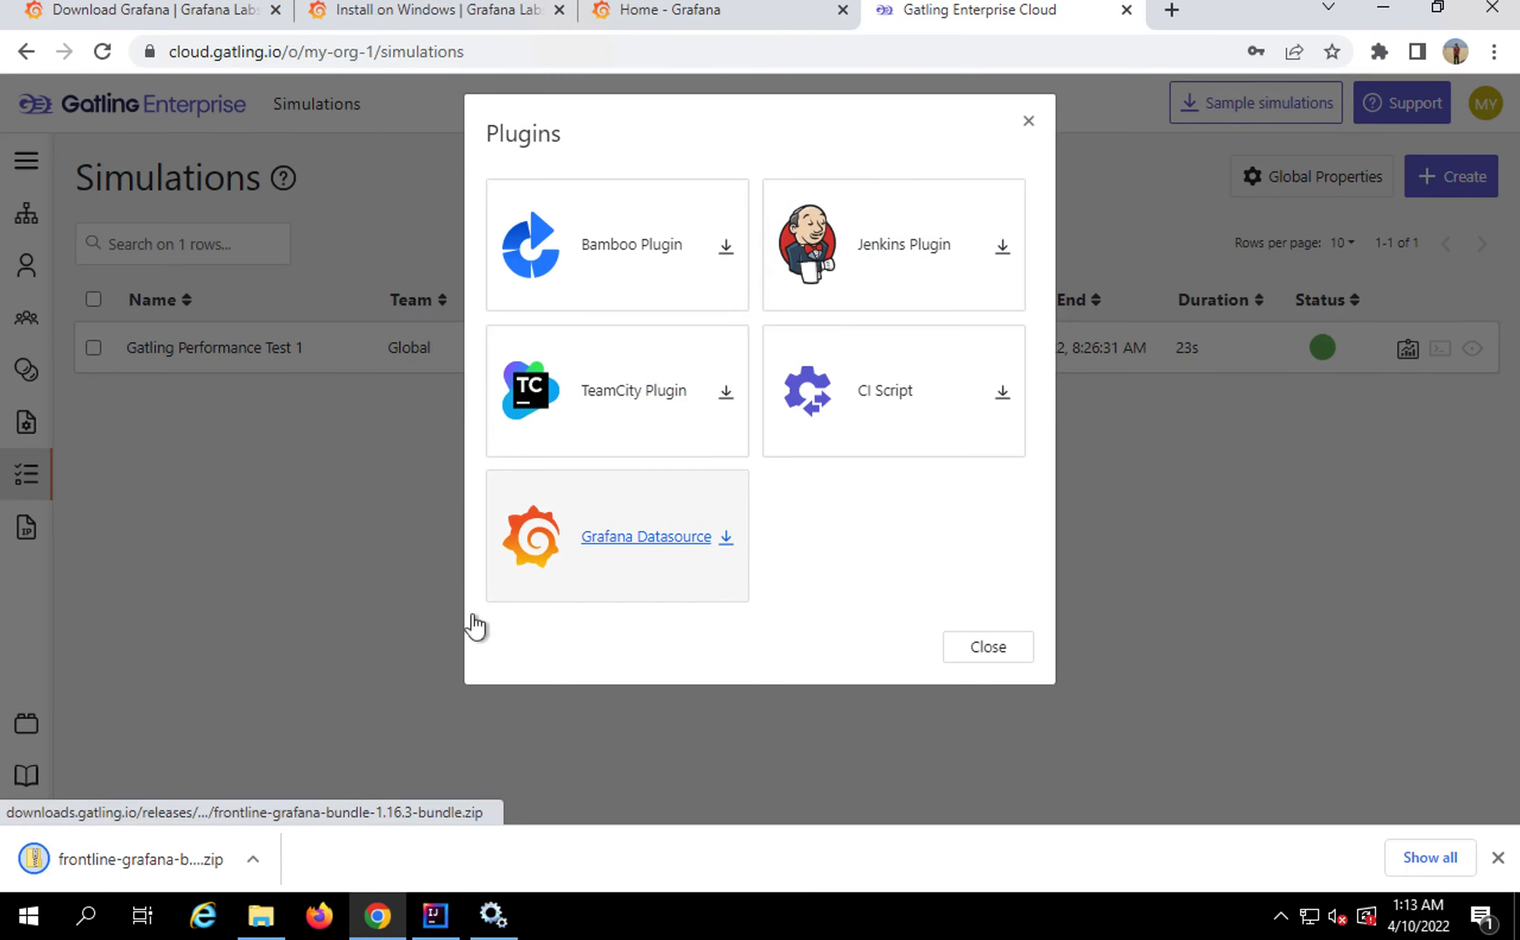
click(253, 858)
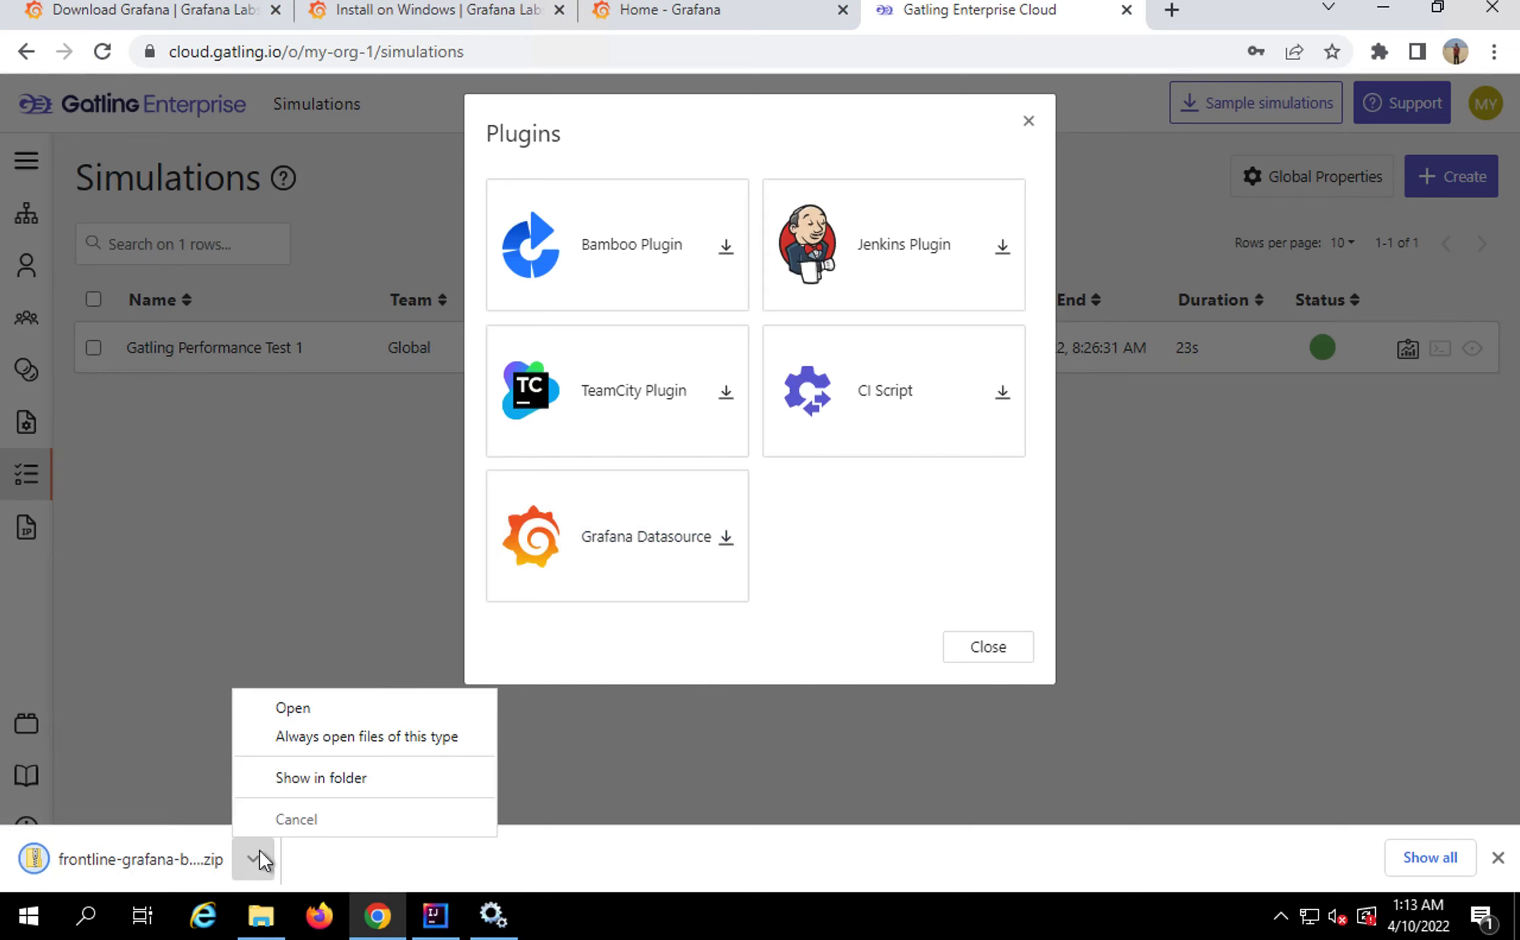
click(314, 778)
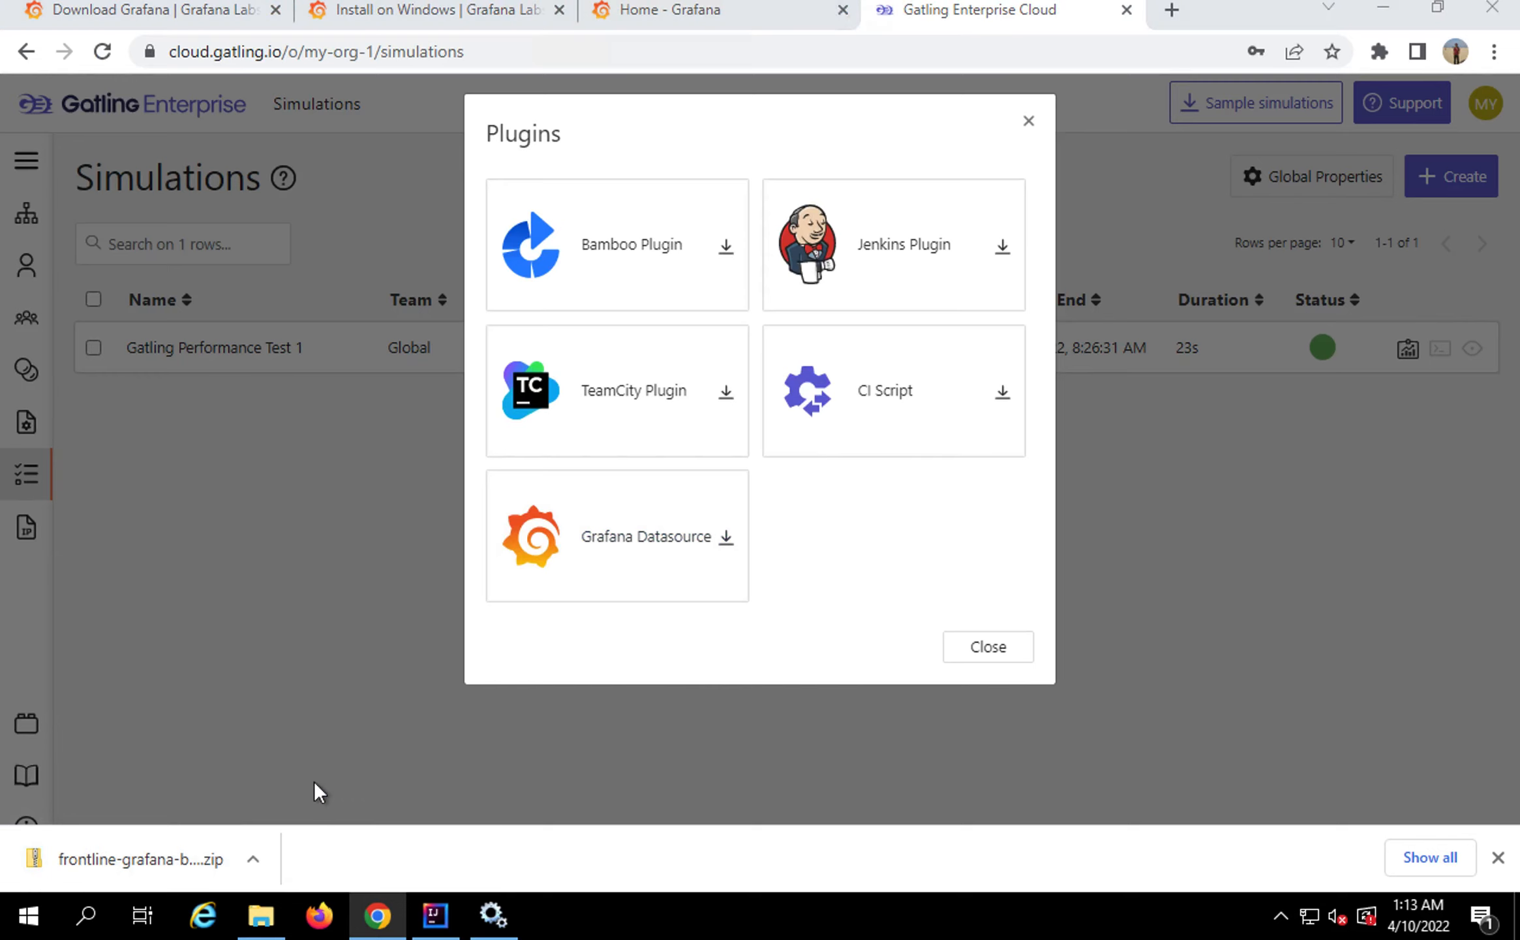
Extract the frontline-grafana bundle zip directly into Downloads and open the frontline-grafana folder
click(689, 351)
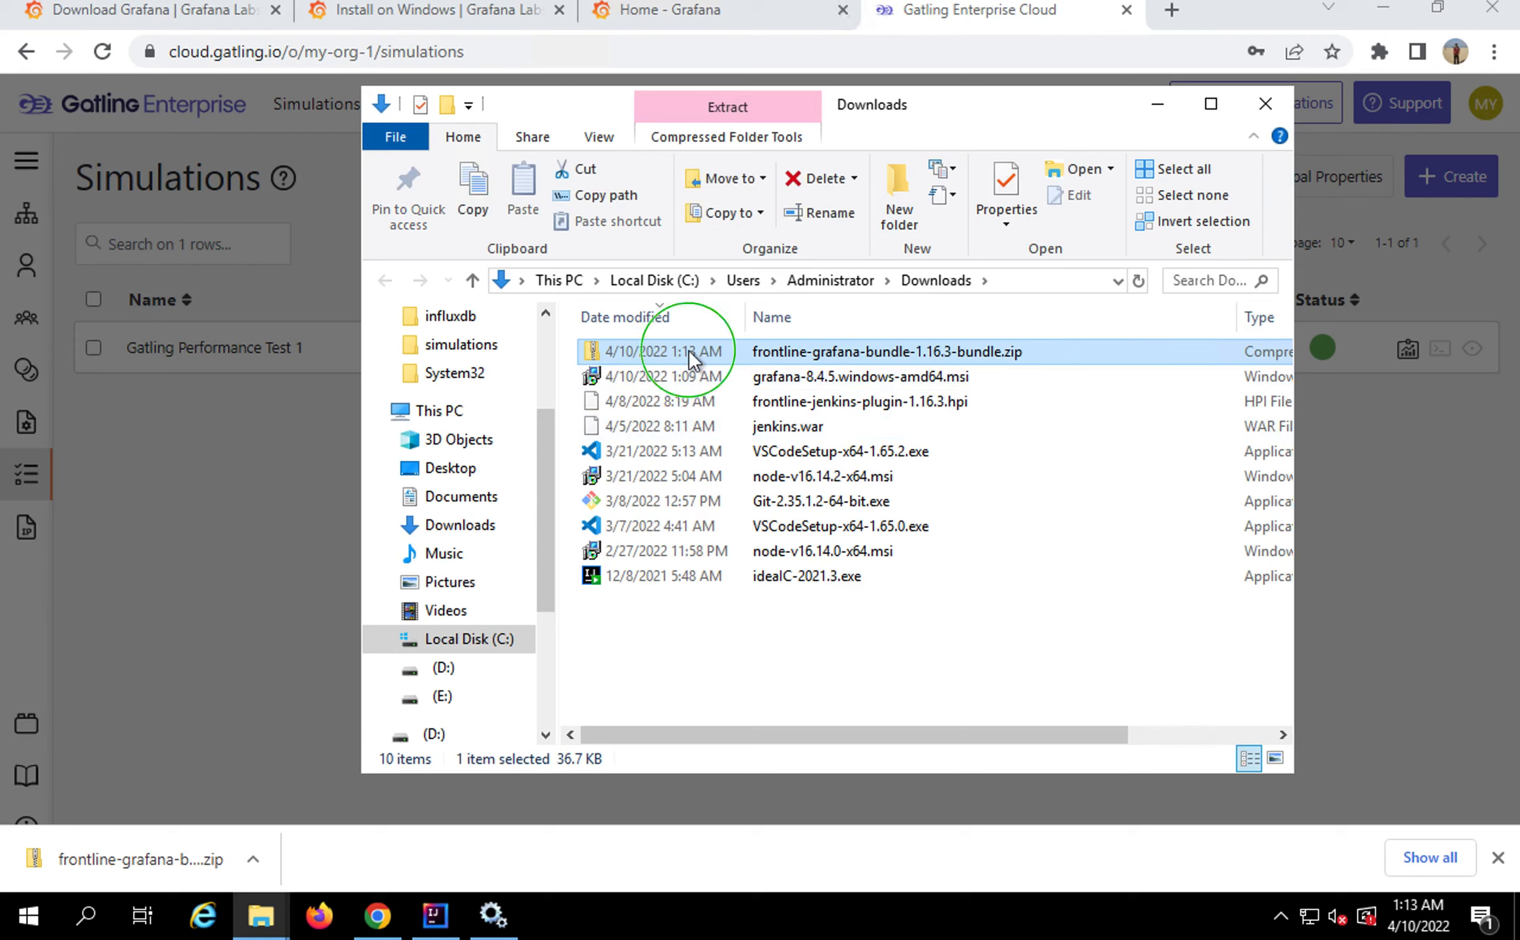
right_click(689, 352)
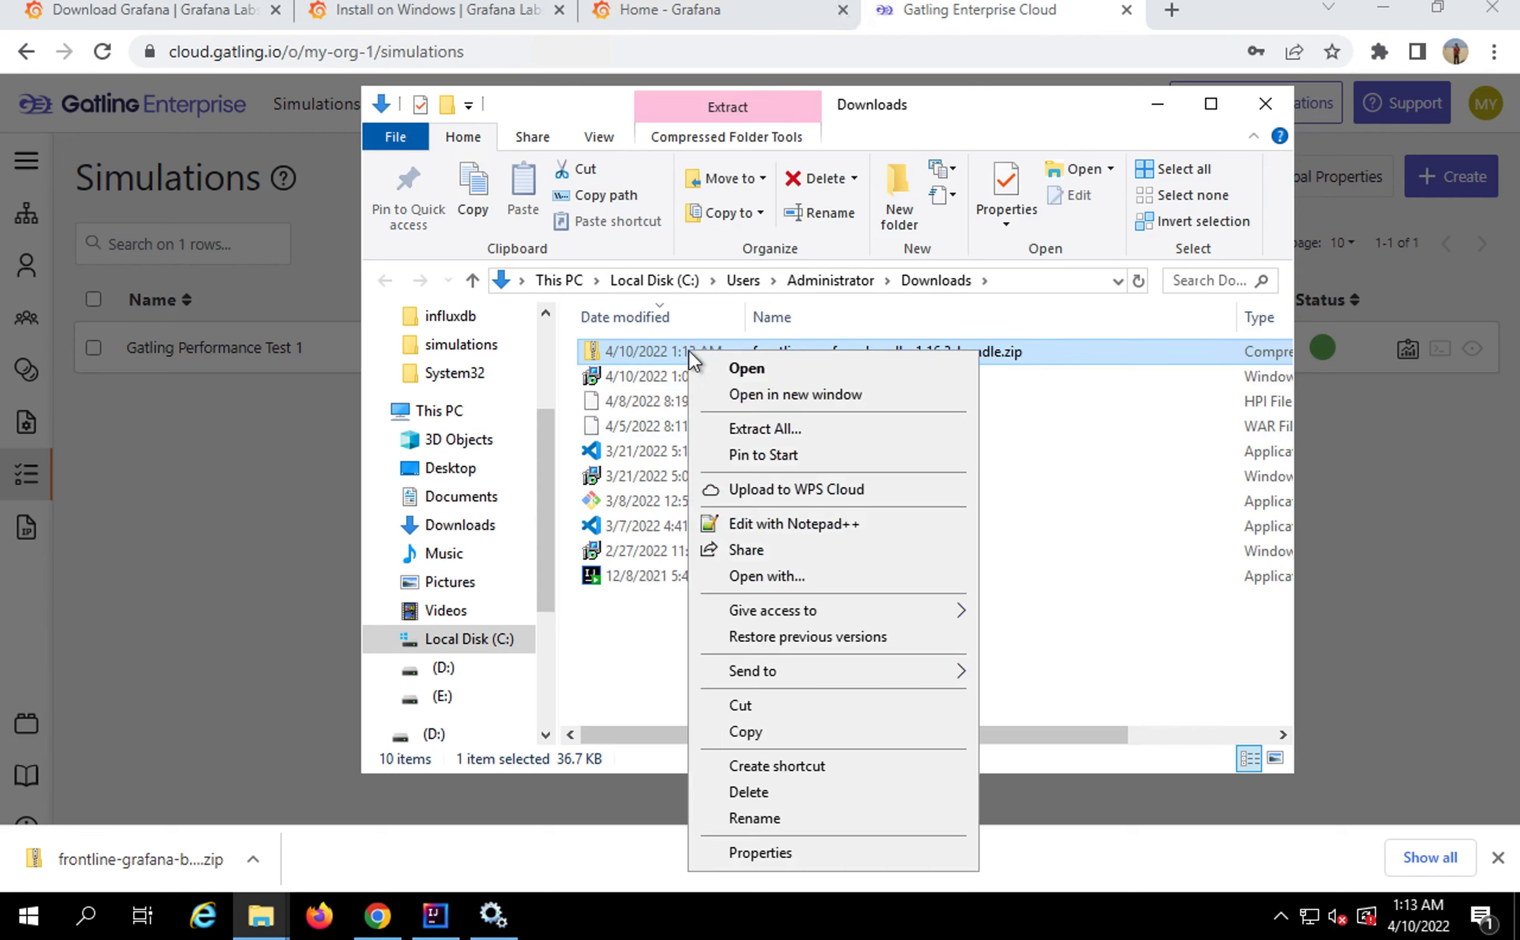
click(758, 429)
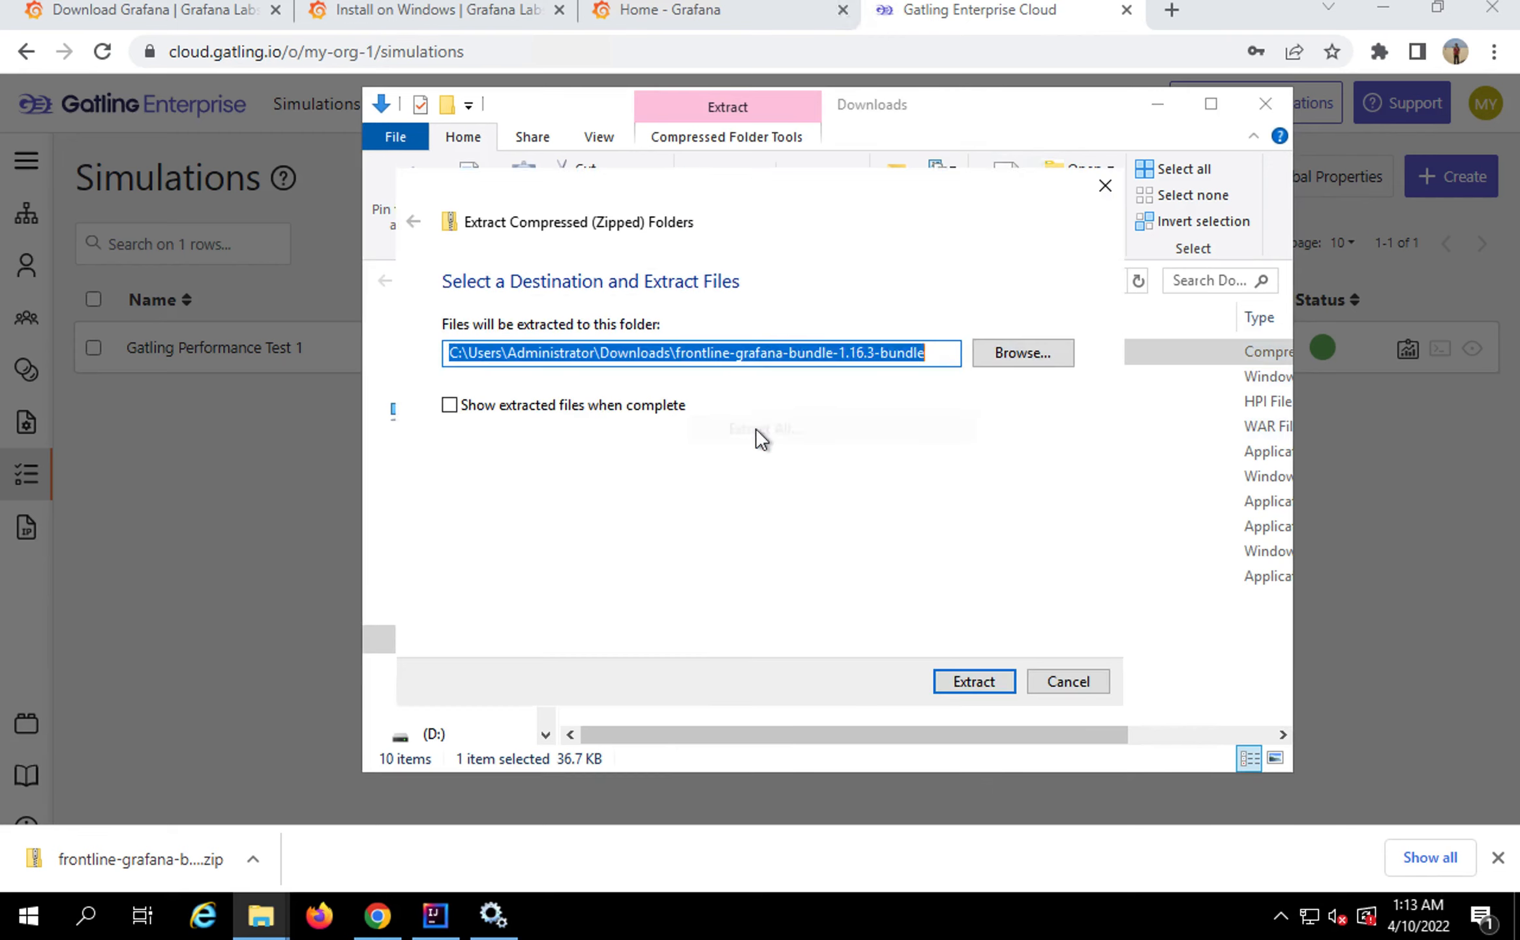
click(715, 353)
drag(676, 353, 938, 353)
key(BackSpace)
click(974, 680)
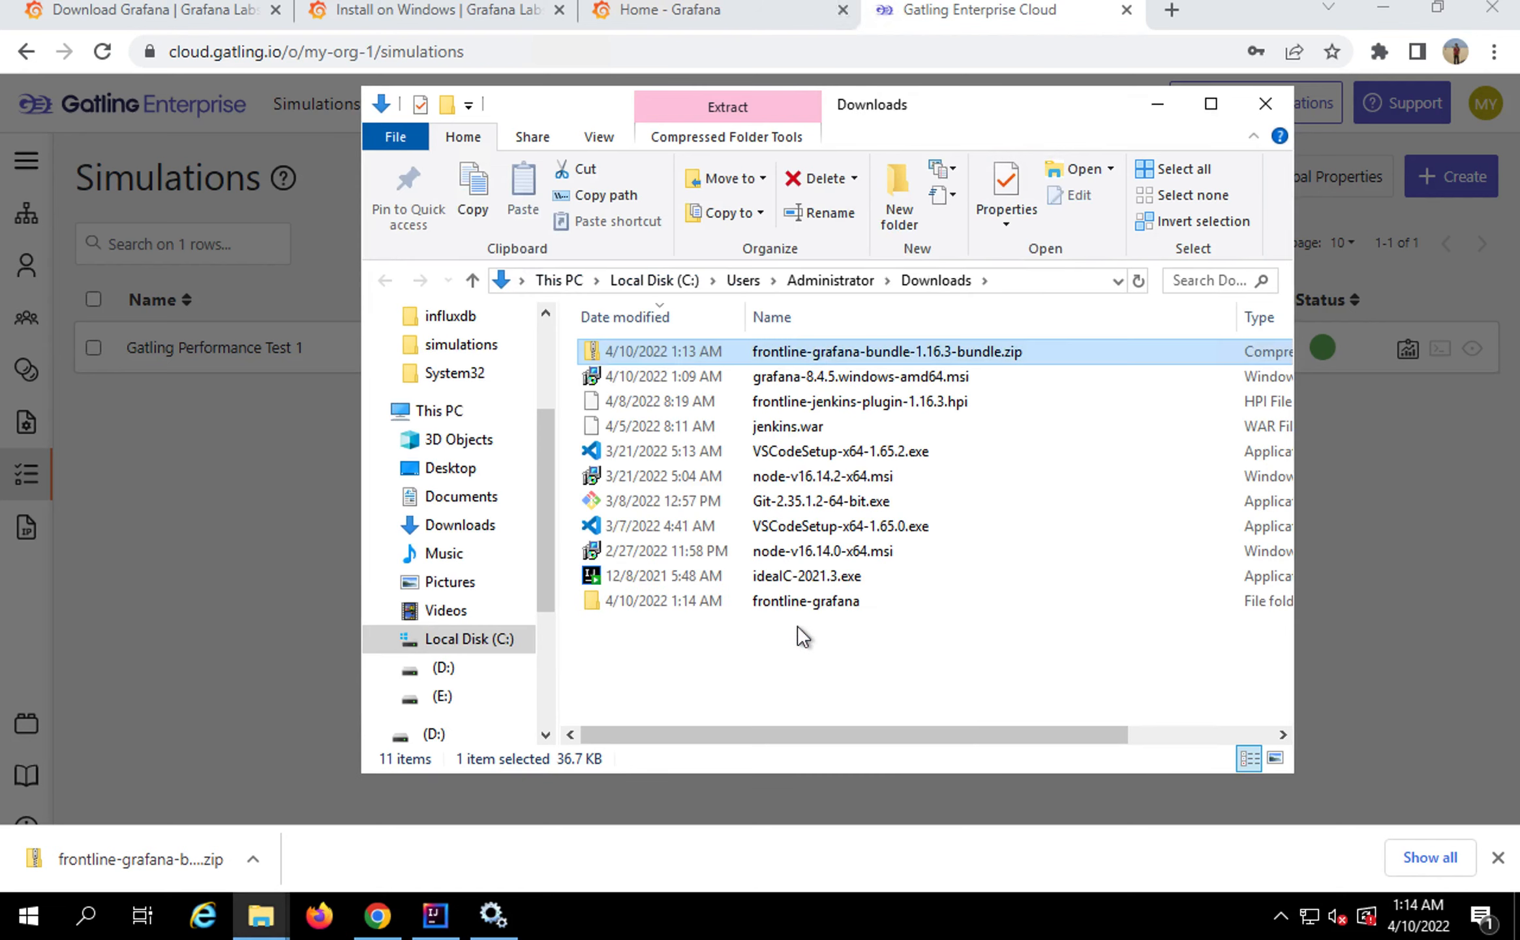
double_click(787, 603)
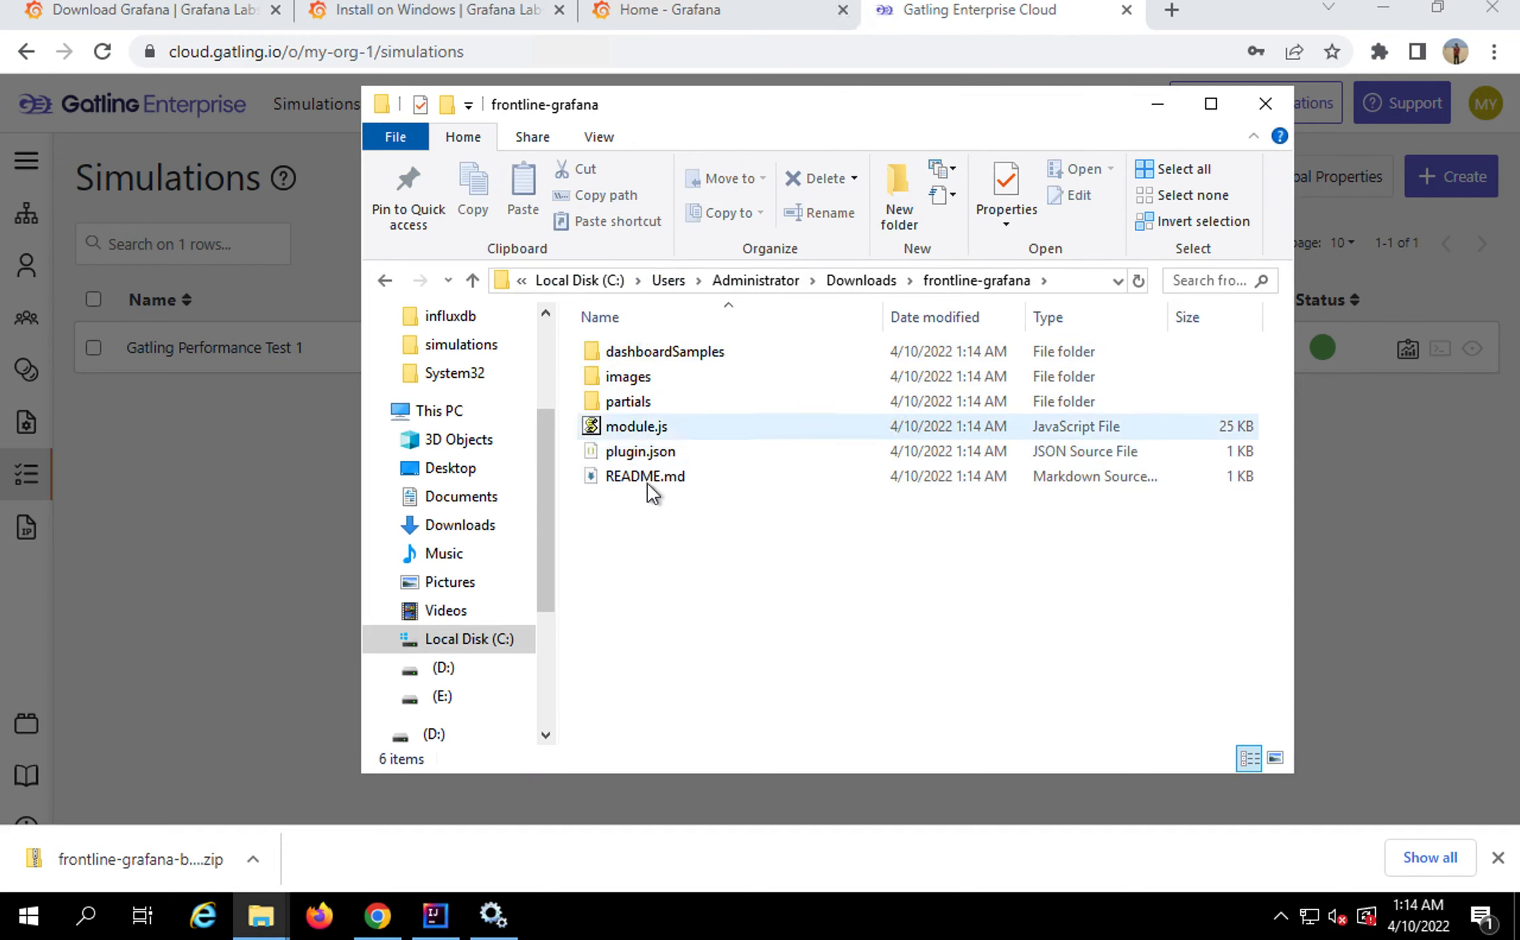
Return Explorer to Downloads and reveal the bundle download URL under Step 1 on the slide
click(875, 282)
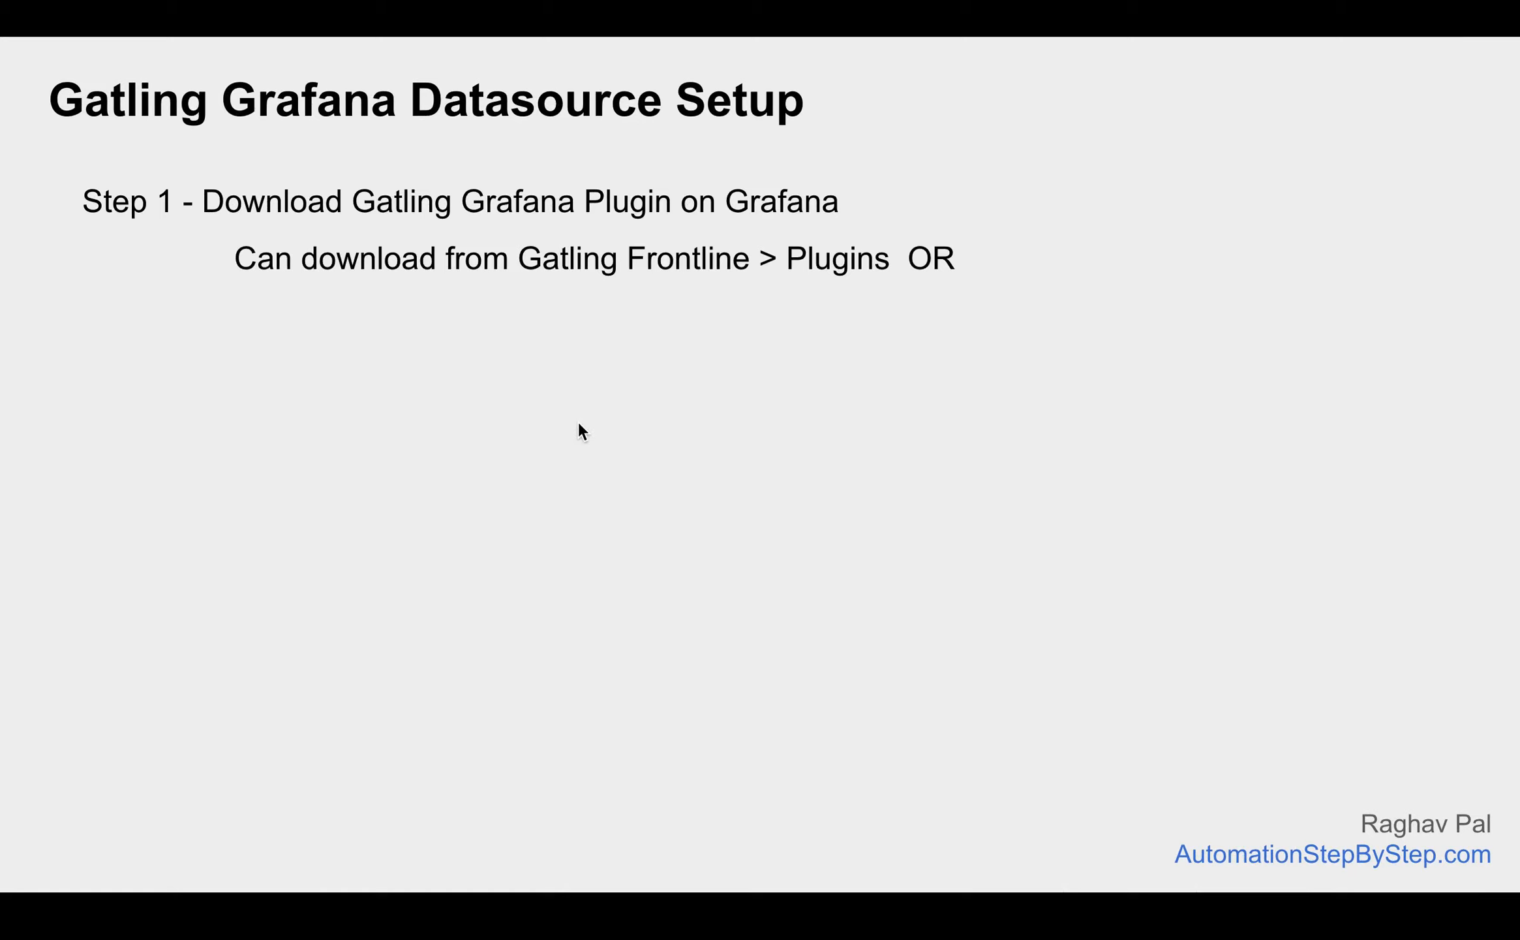
click(578, 420)
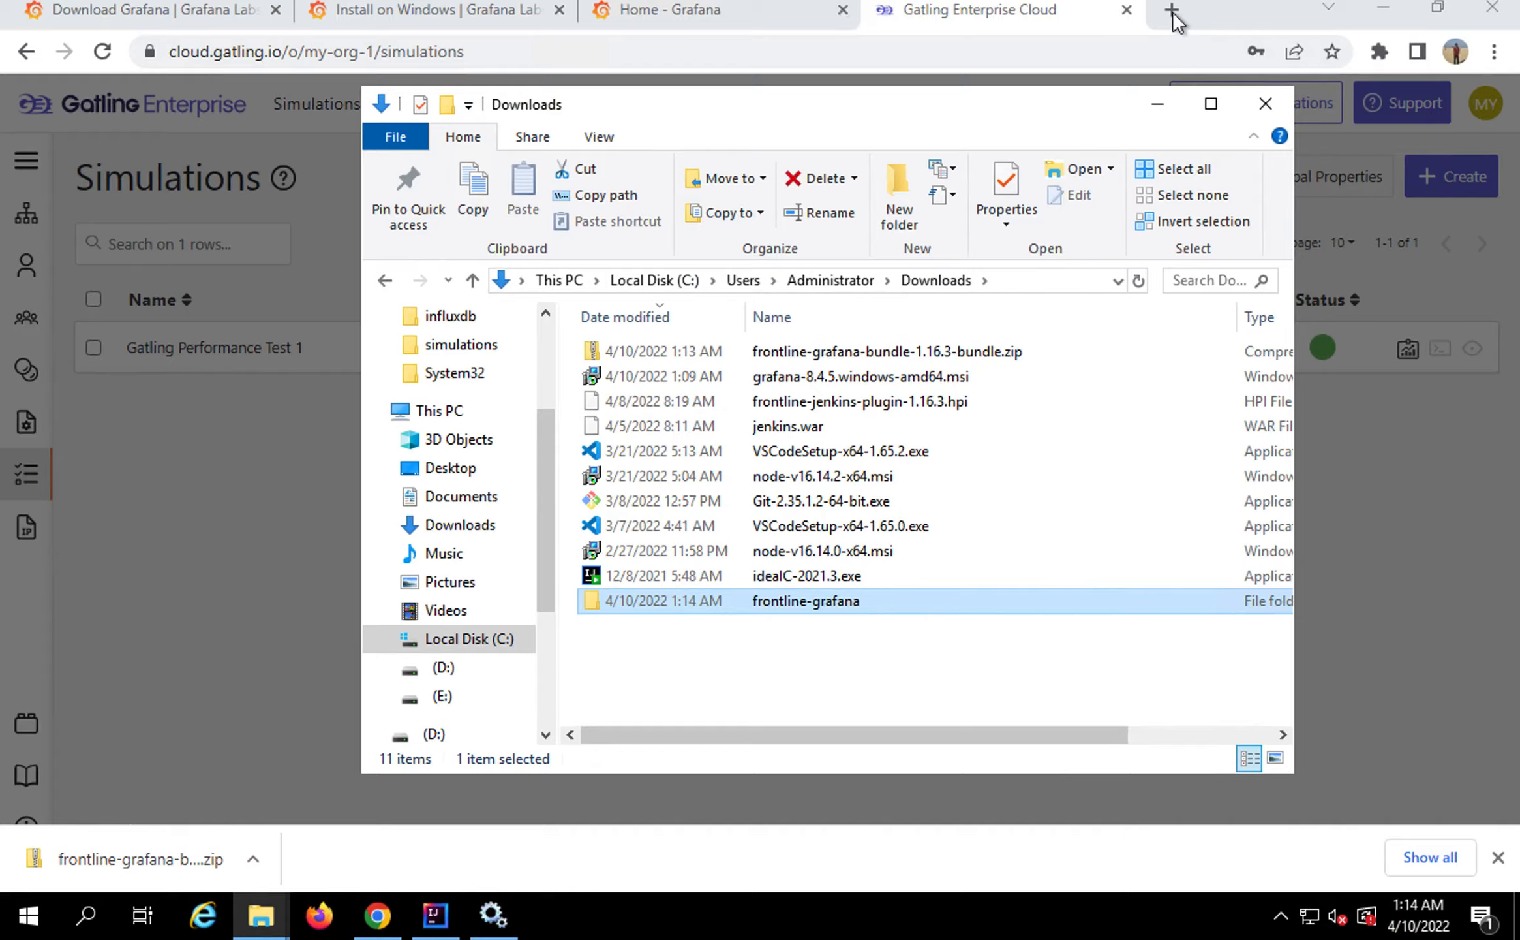
Search Google for 'gatling io frontline grafana bundle' in a new tab
click(1172, 11)
text(gatling)
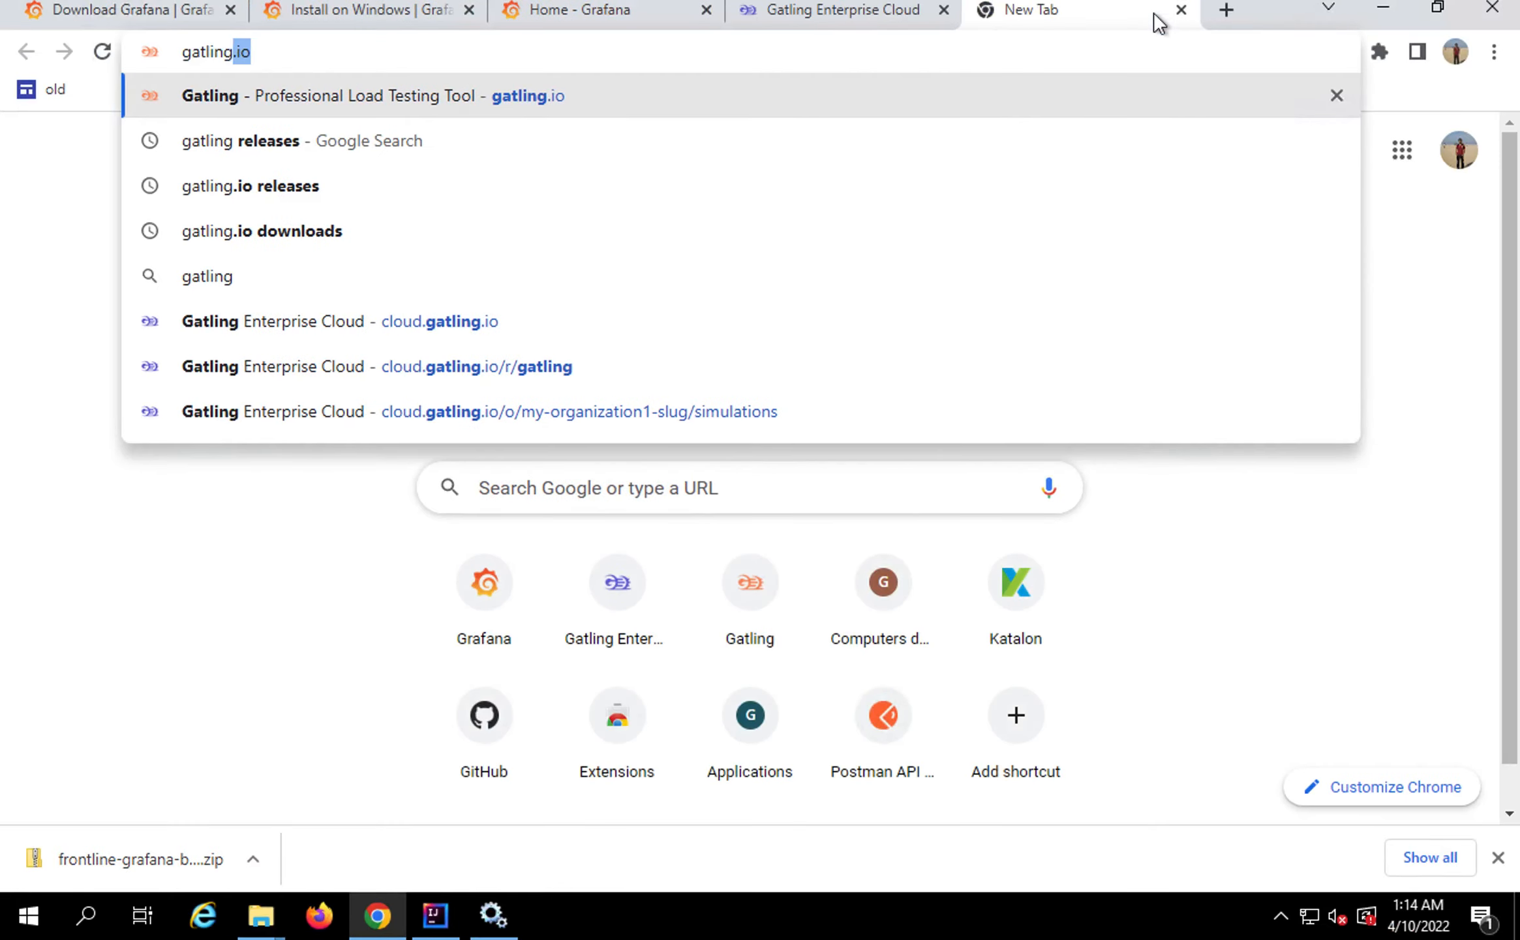
text(.io)
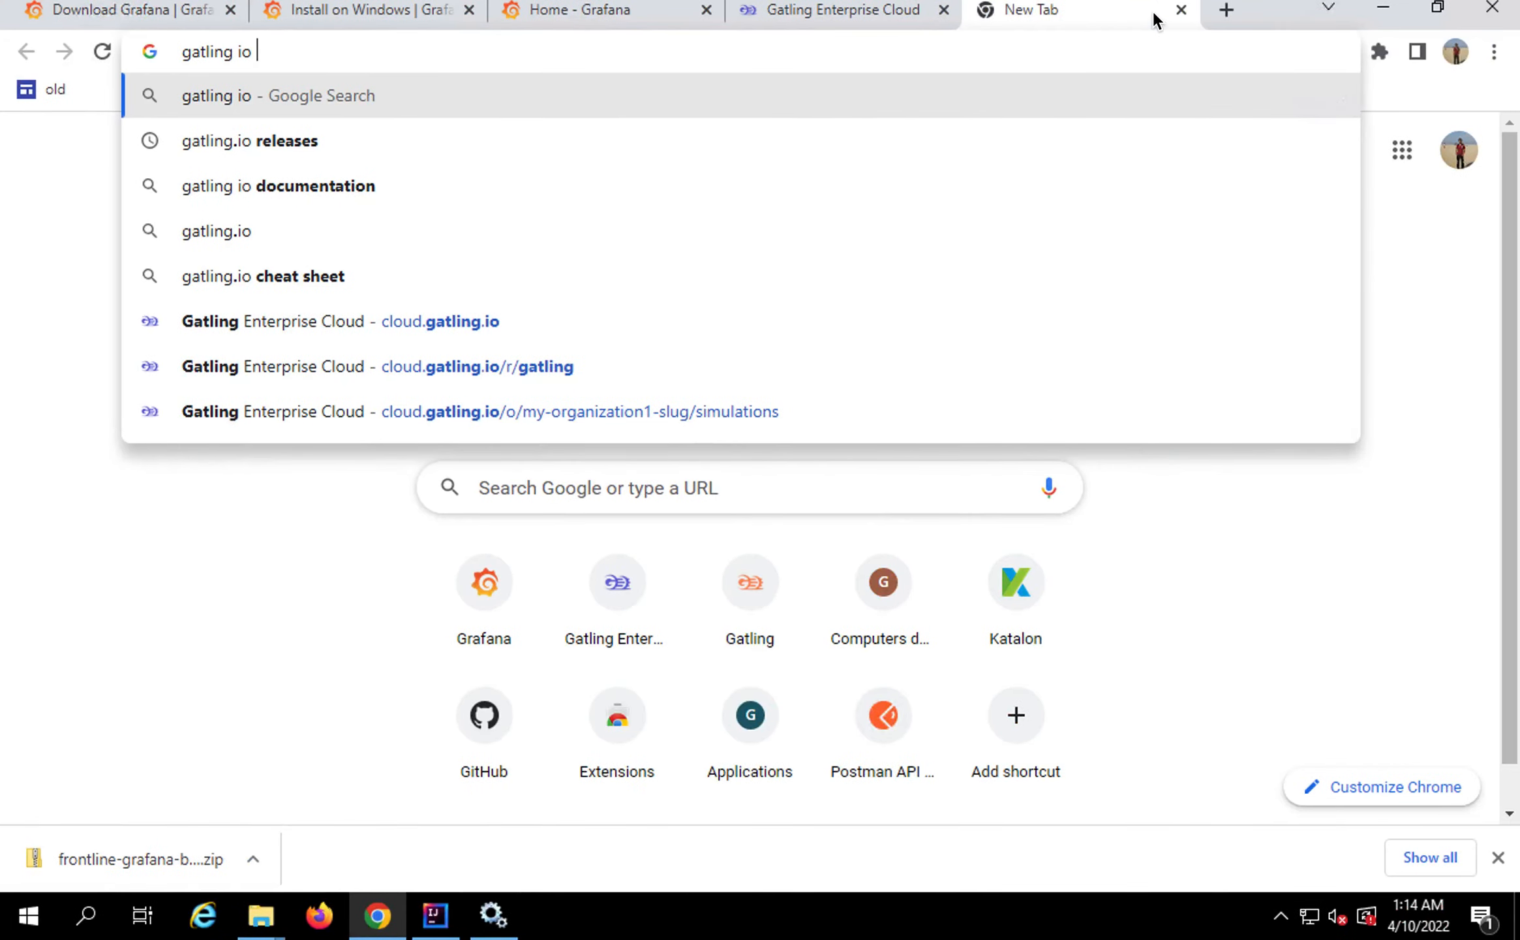
text(frontline g)
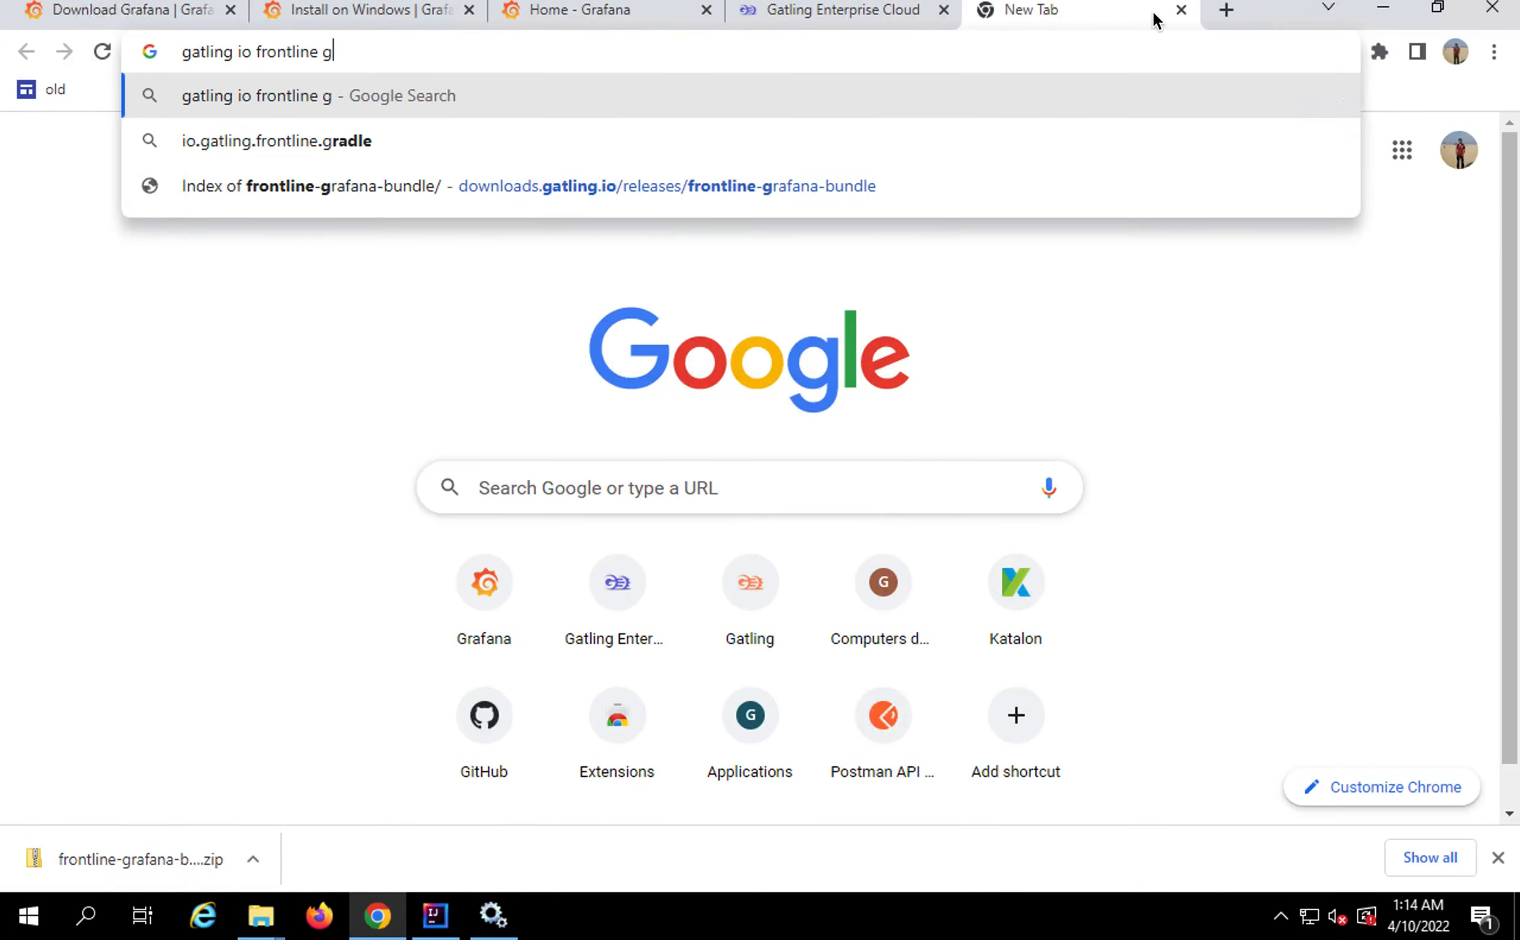
text(atling)
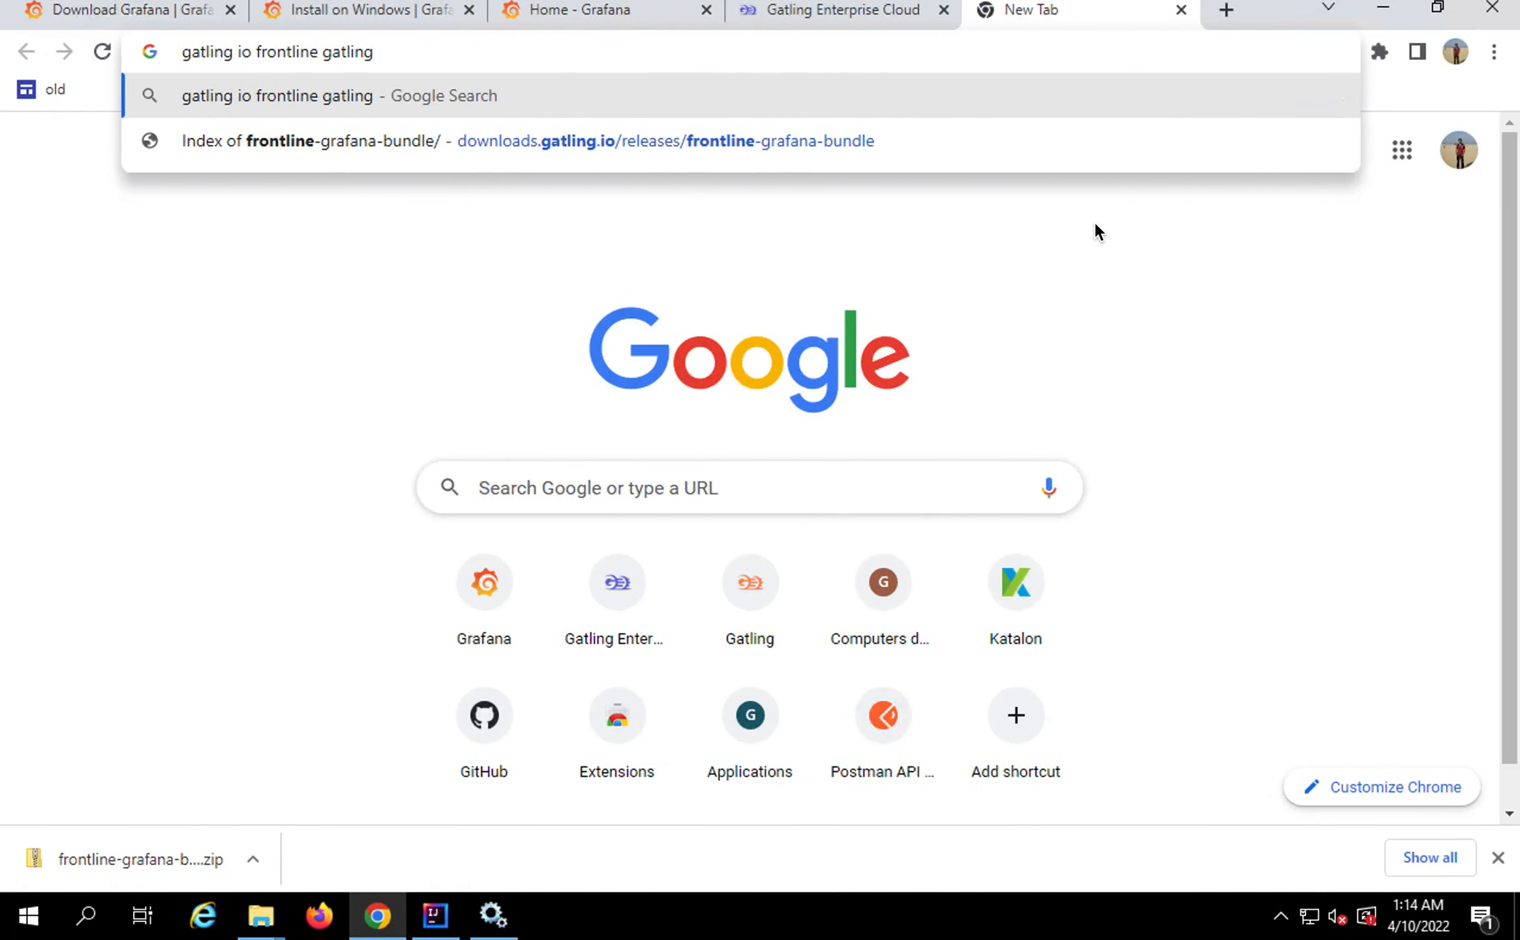
key(BackSpace)
key(BackSpace)
key(BackSpace)
key(BackSpace)
key(BackSpace)
key(BackSpace)
text(ra)
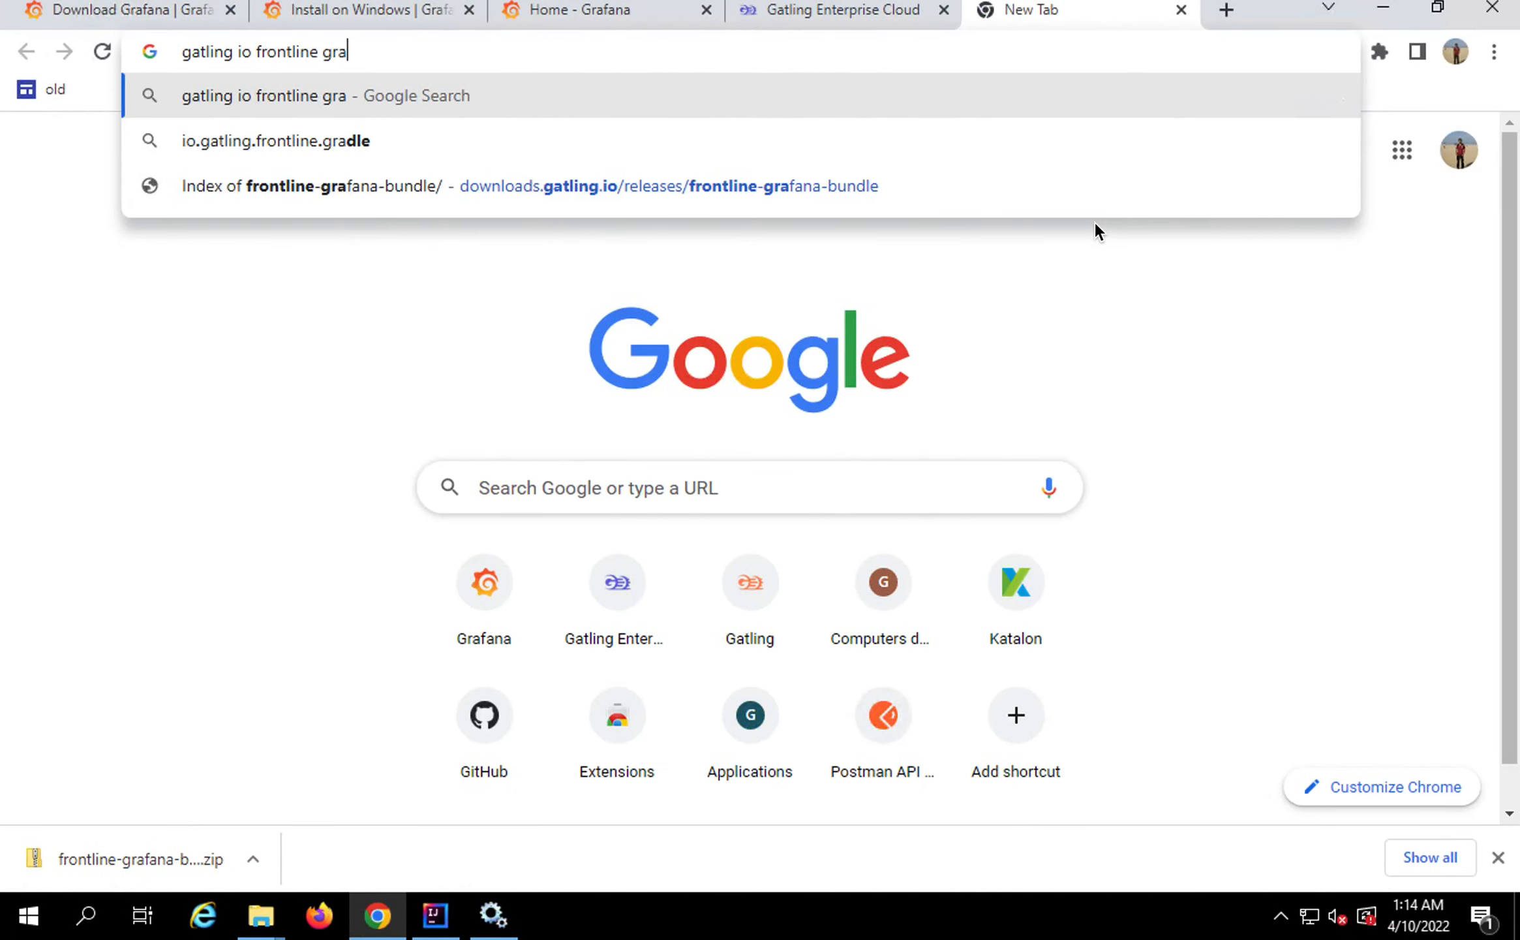
text(fana)
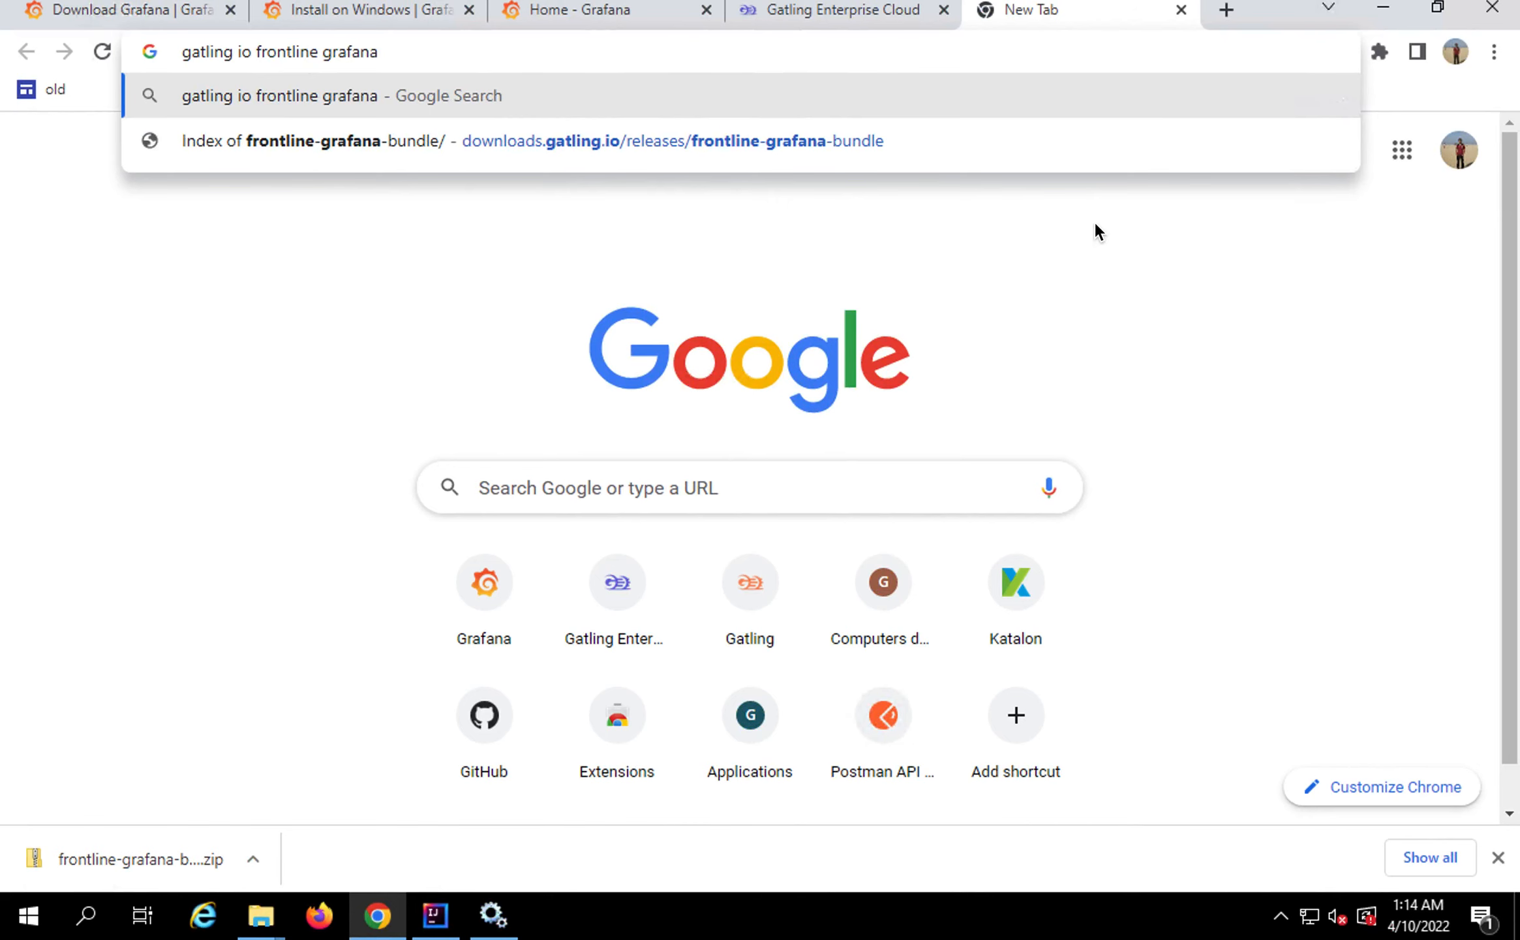
text( bundle)
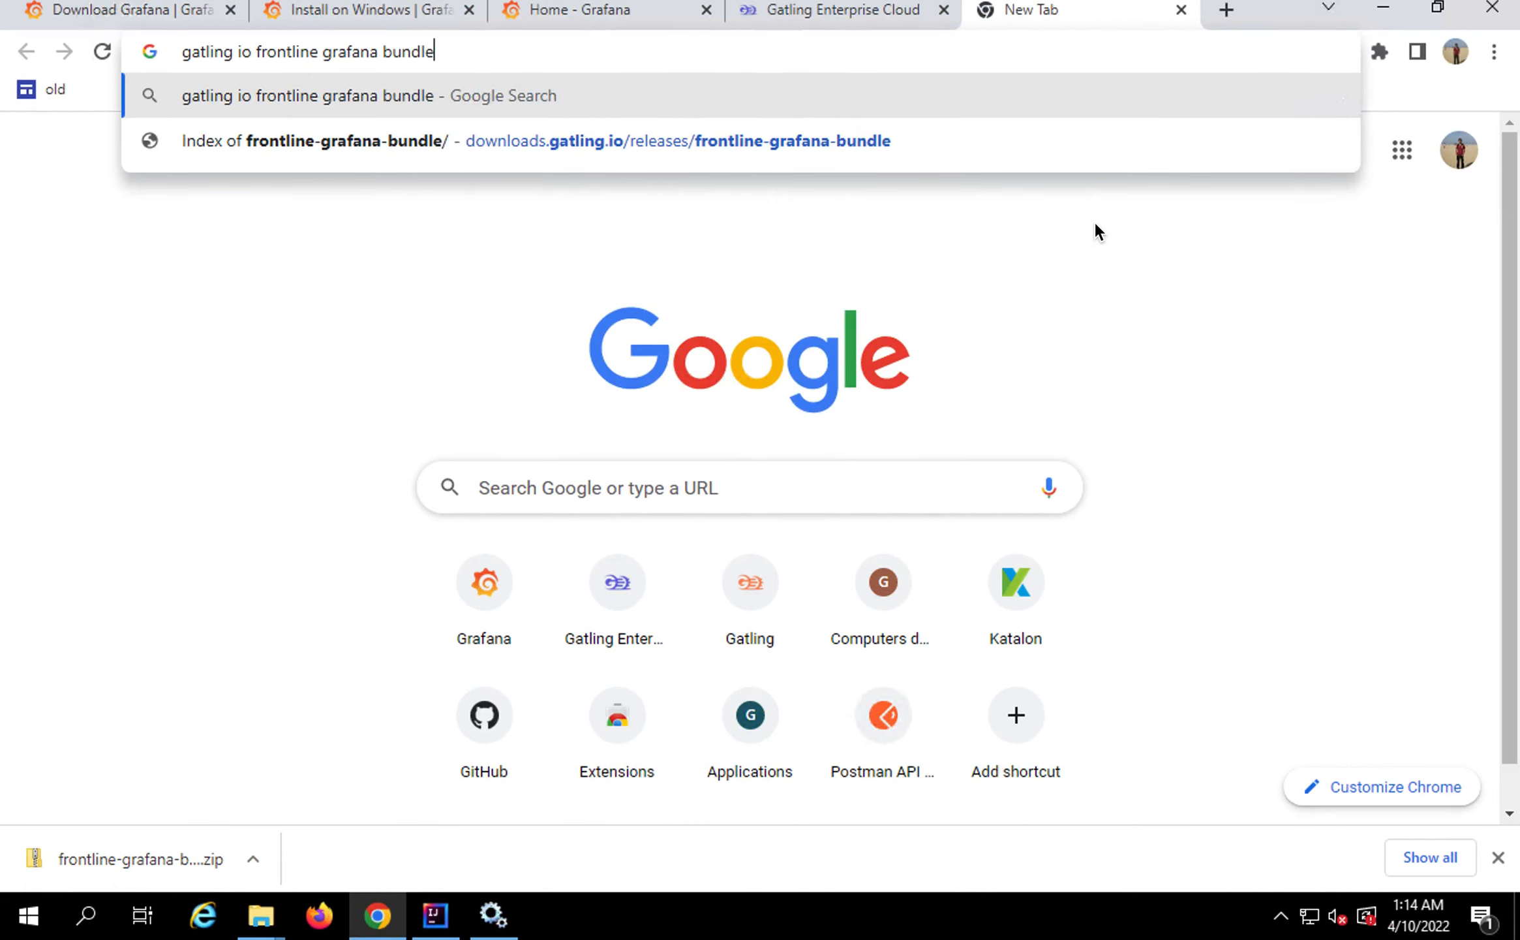
key(Return)
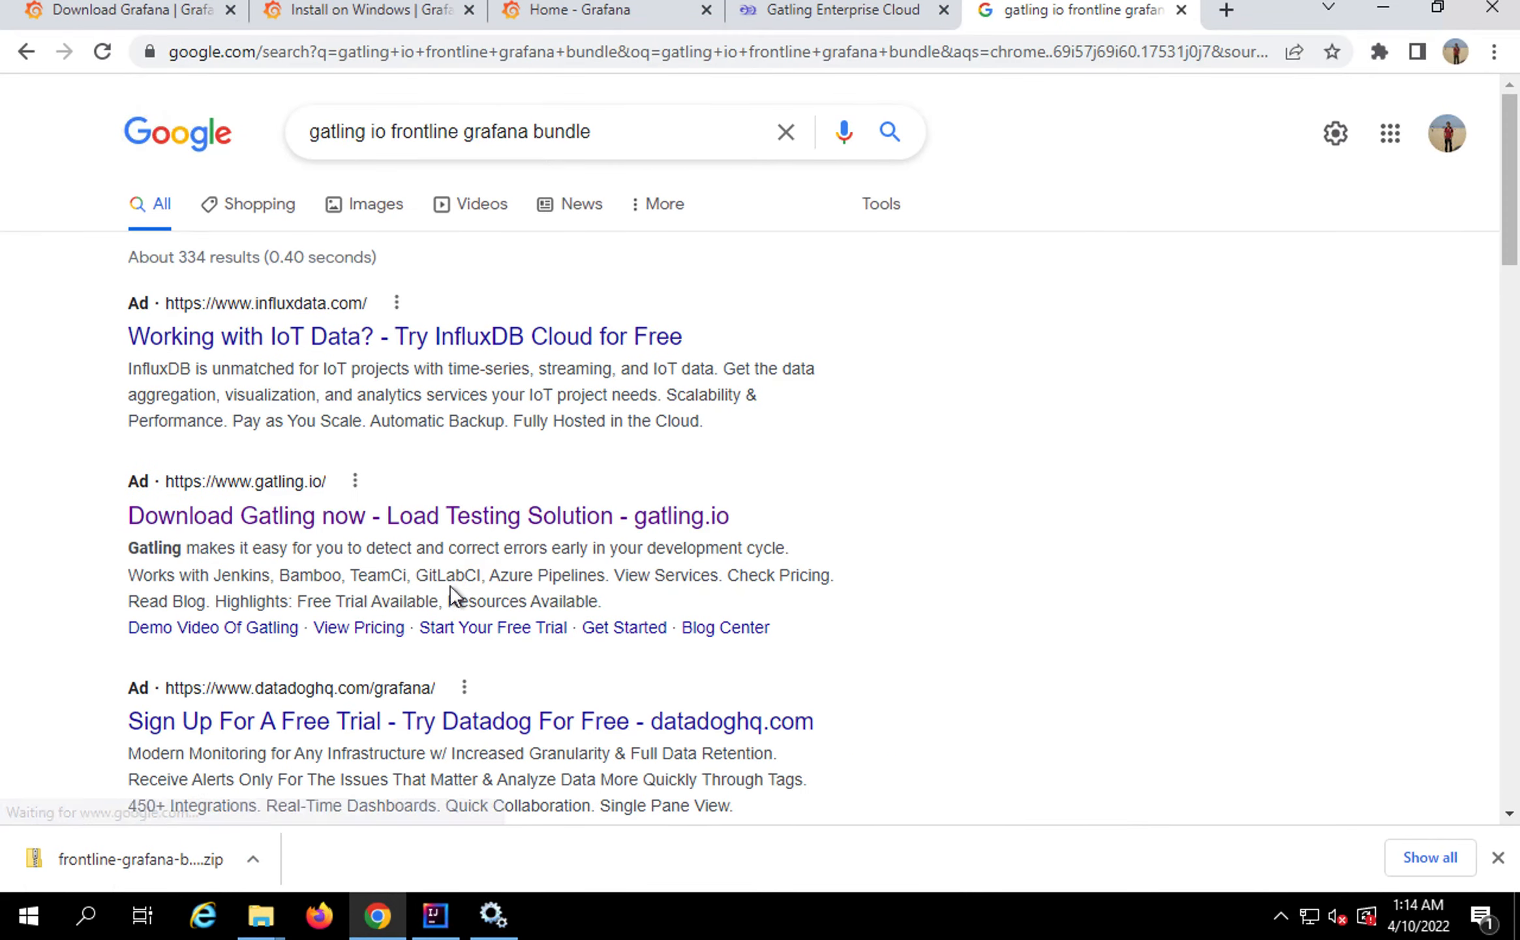
Open the Gatling docs from the search results and dismiss the downloads bar
scroll(445, 705, down, 4)
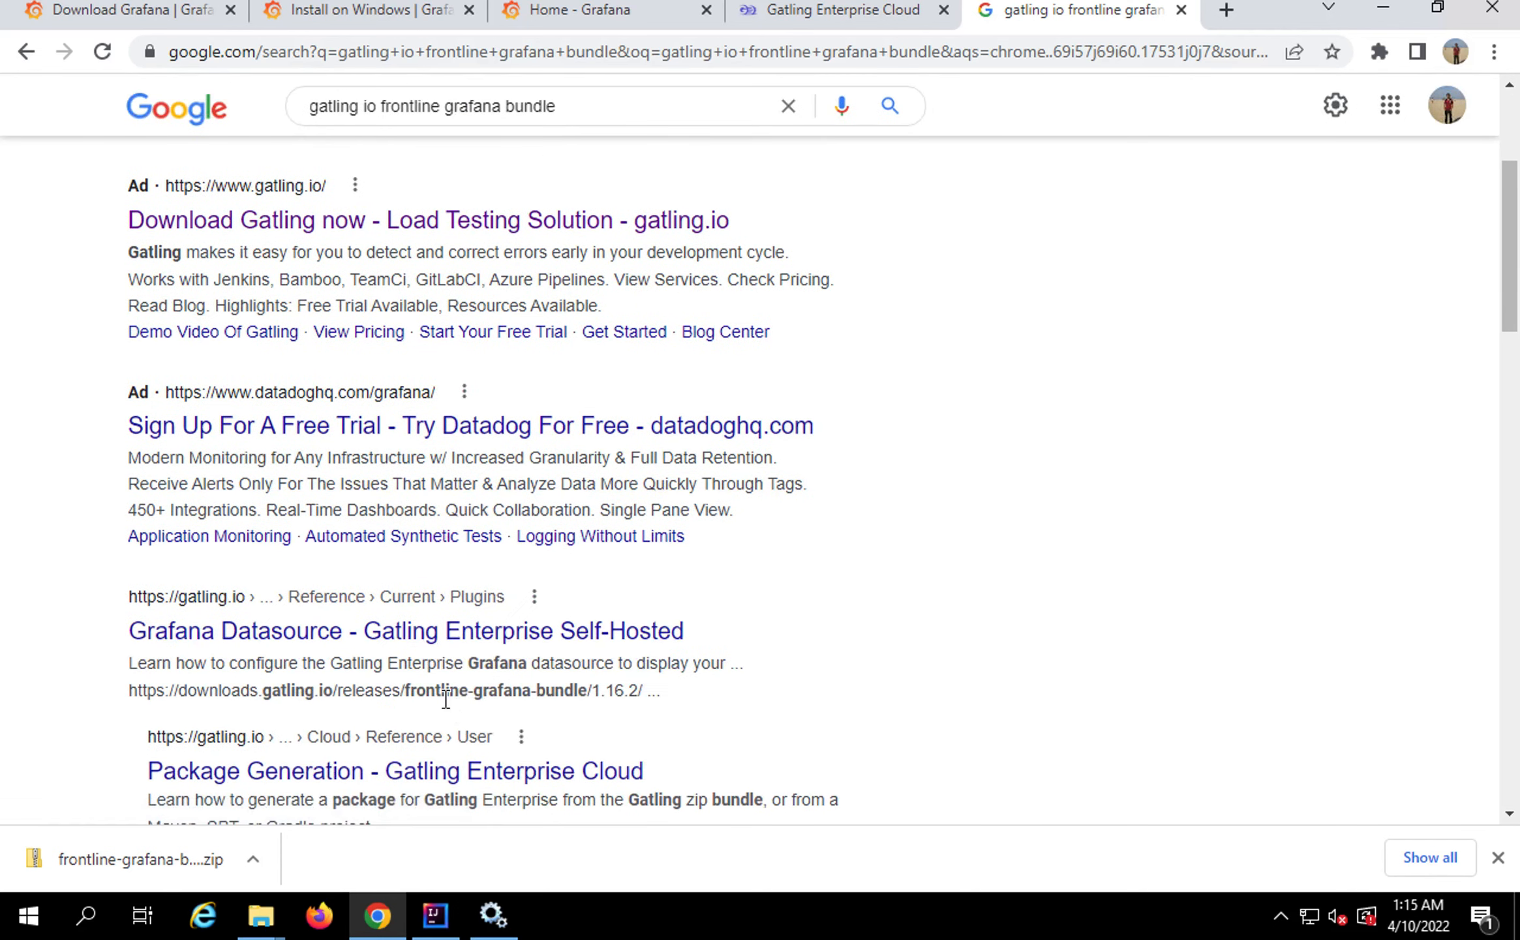
scroll(443, 697, down, 1)
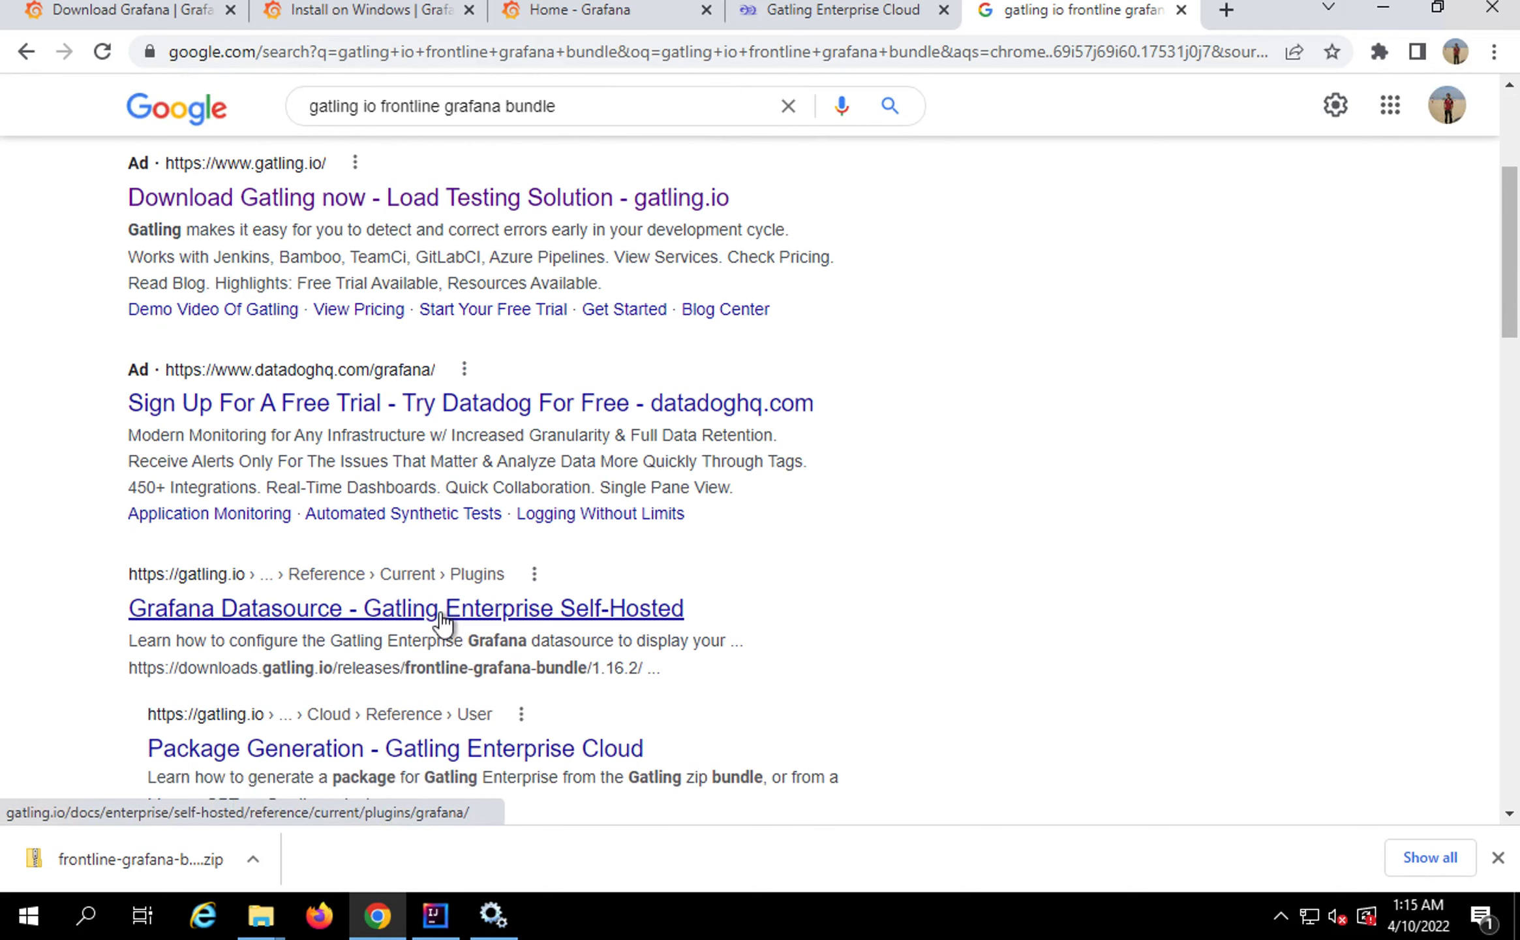
scroll(441, 620, down, 1)
click(408, 709)
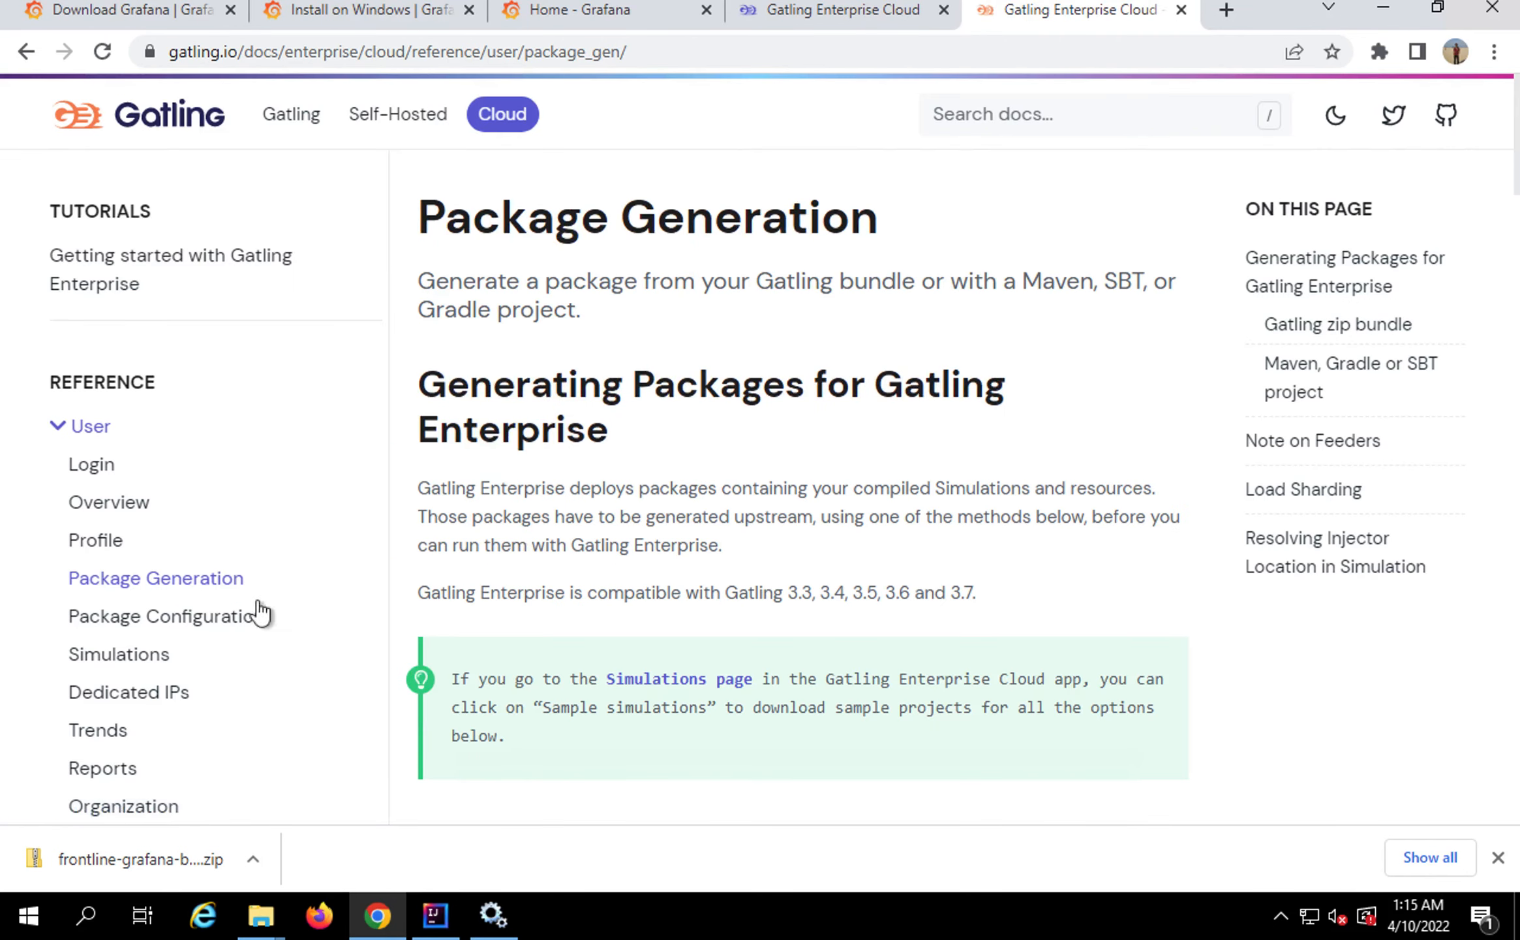
scroll(183, 624, down, 1)
scroll(183, 216, up, 1)
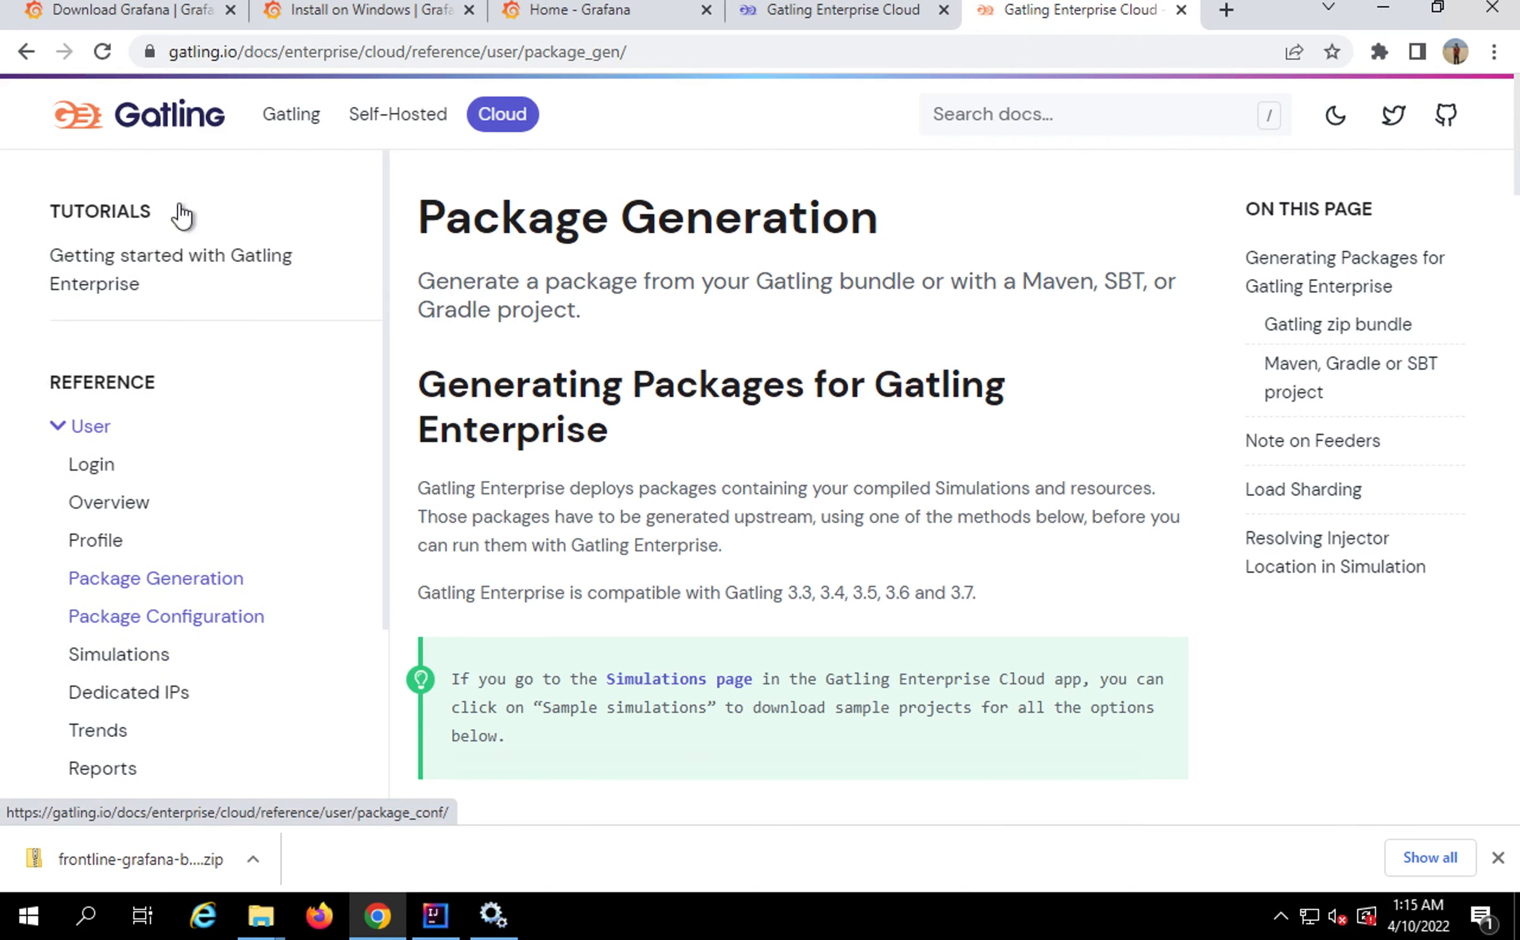
click(277, 124)
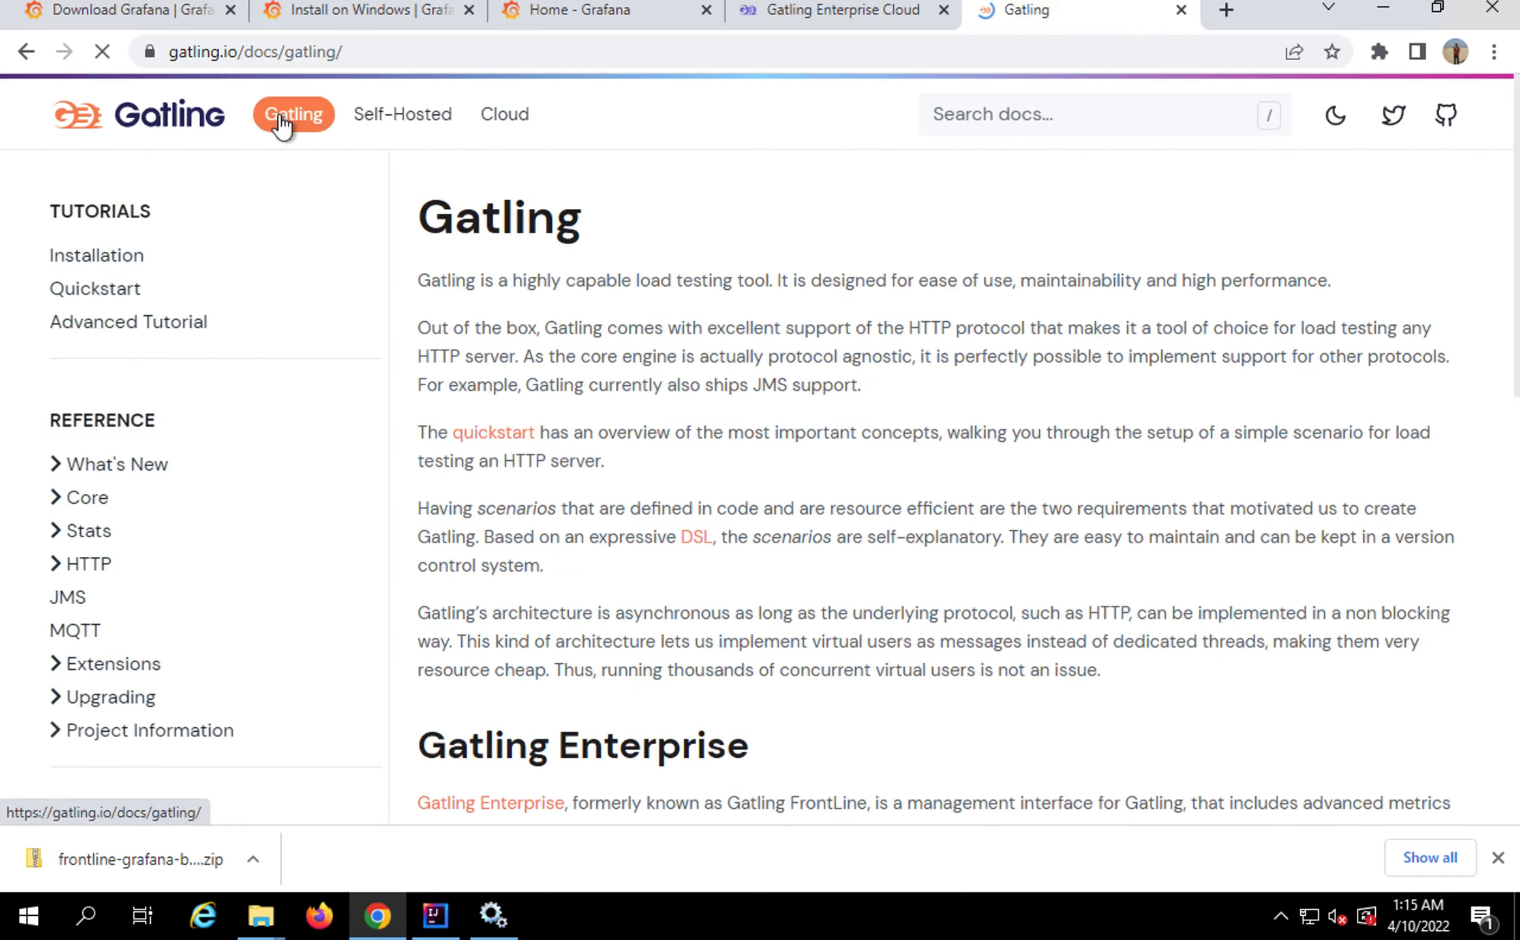
click(1499, 859)
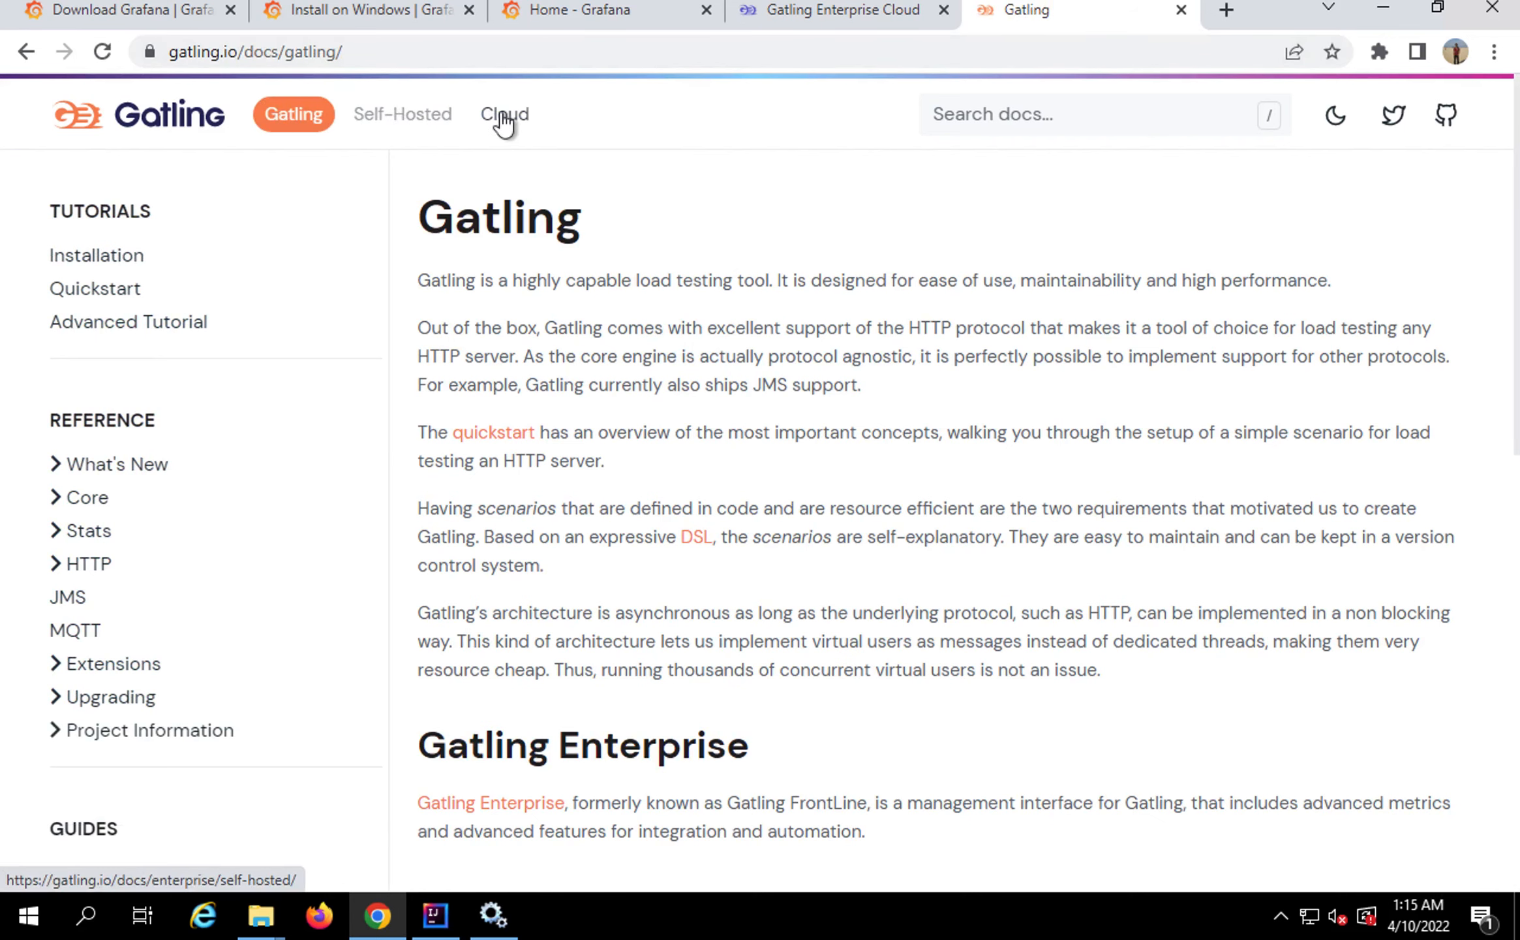
Navigate to the Gatling Enterprise Cloud docs' Plugins > Grafana Datasource page
click(384, 112)
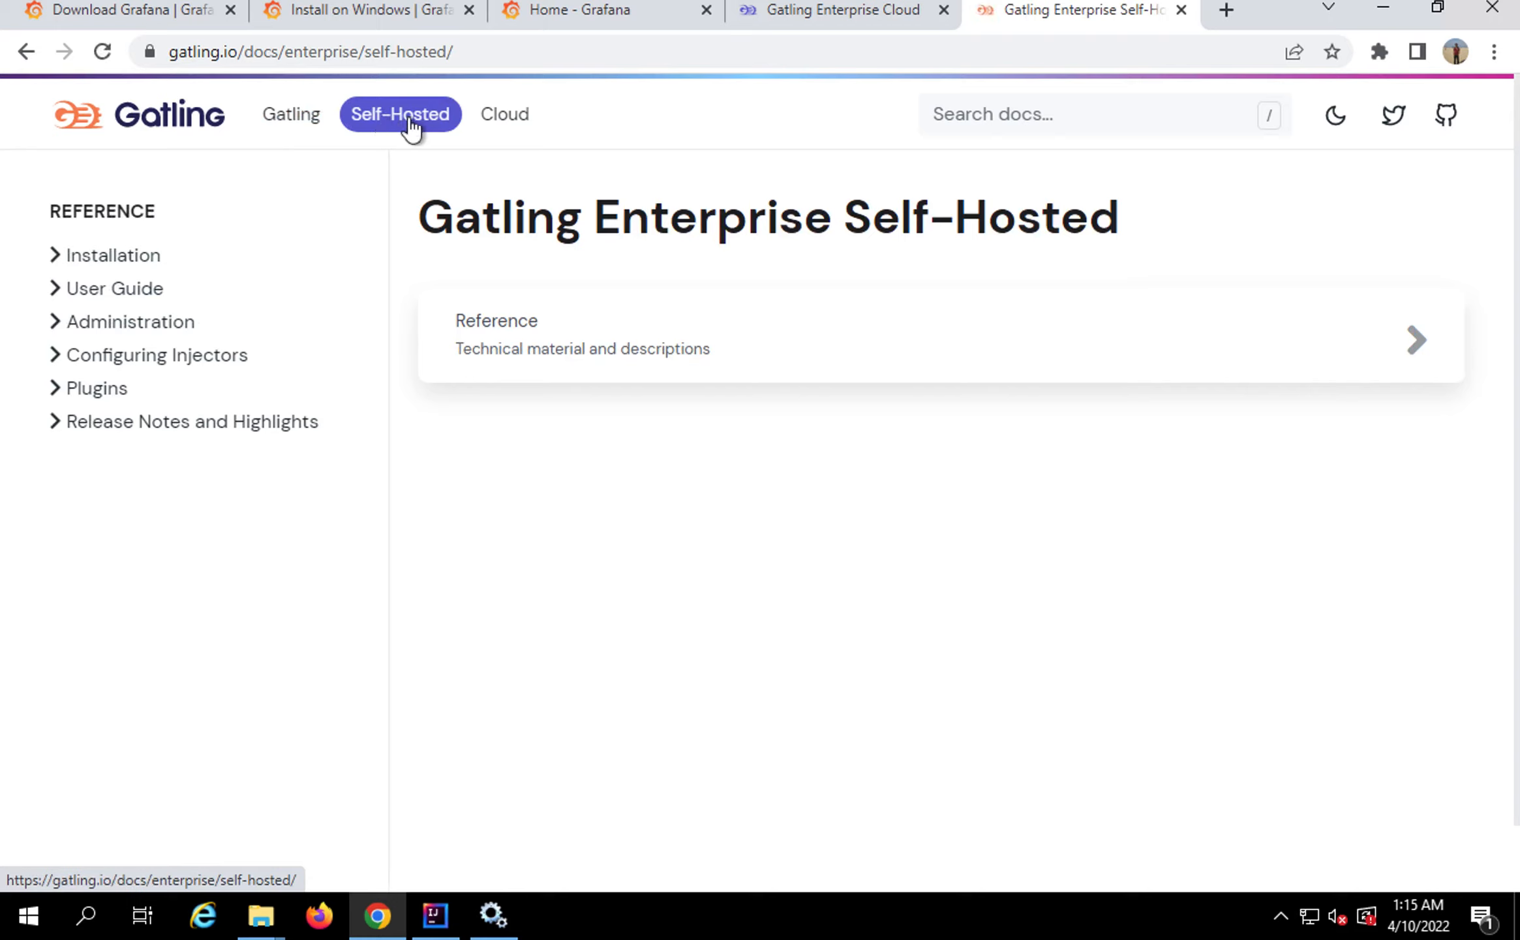
click(494, 120)
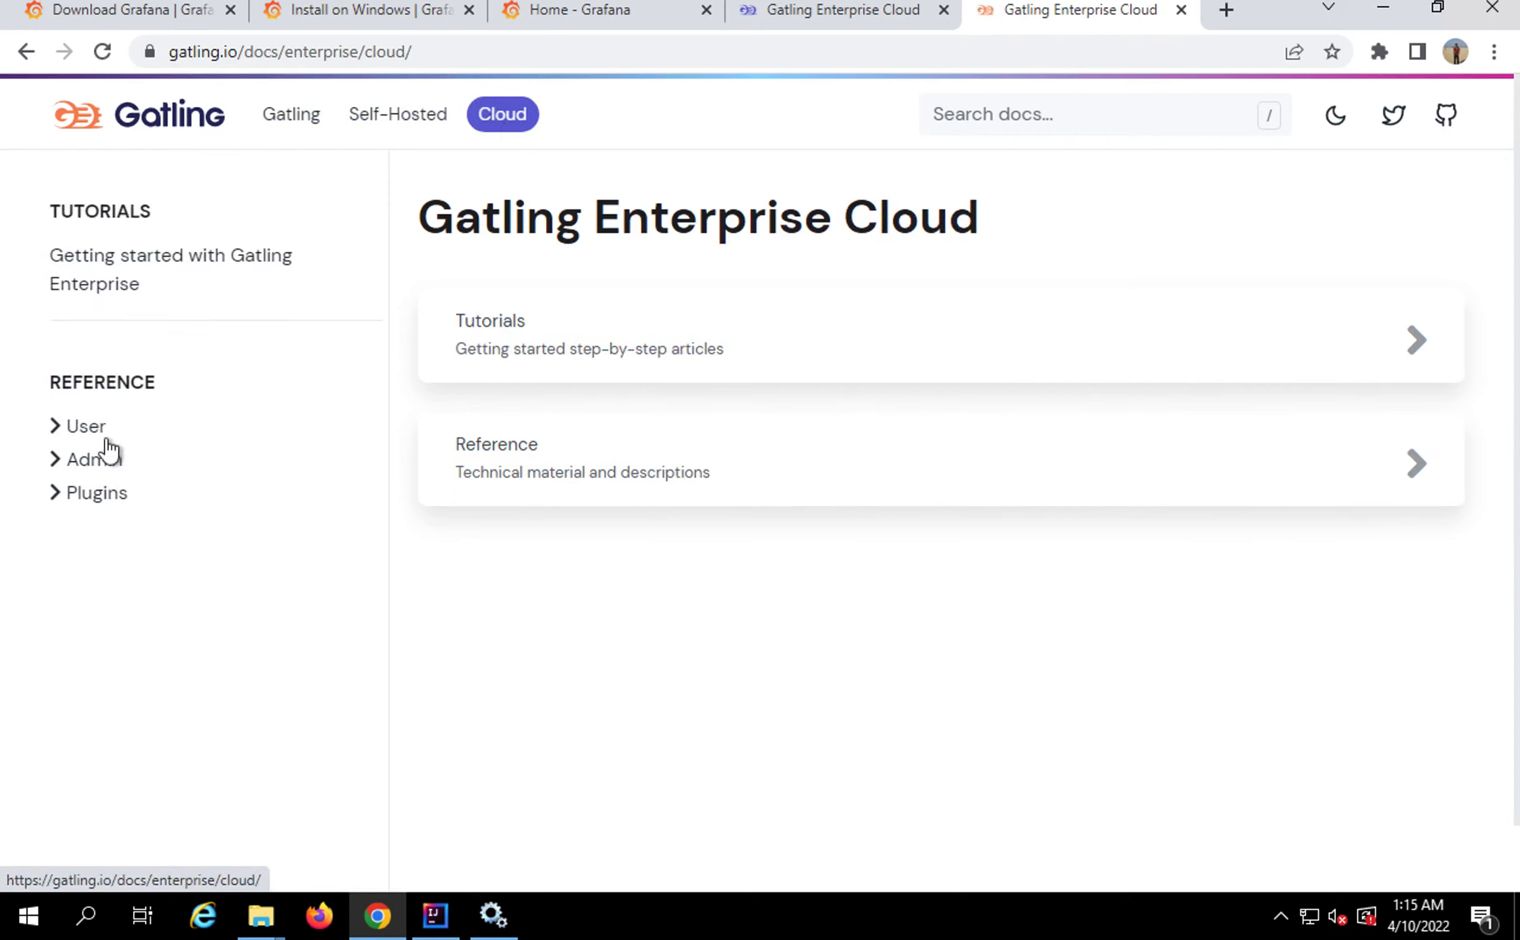
click(56, 503)
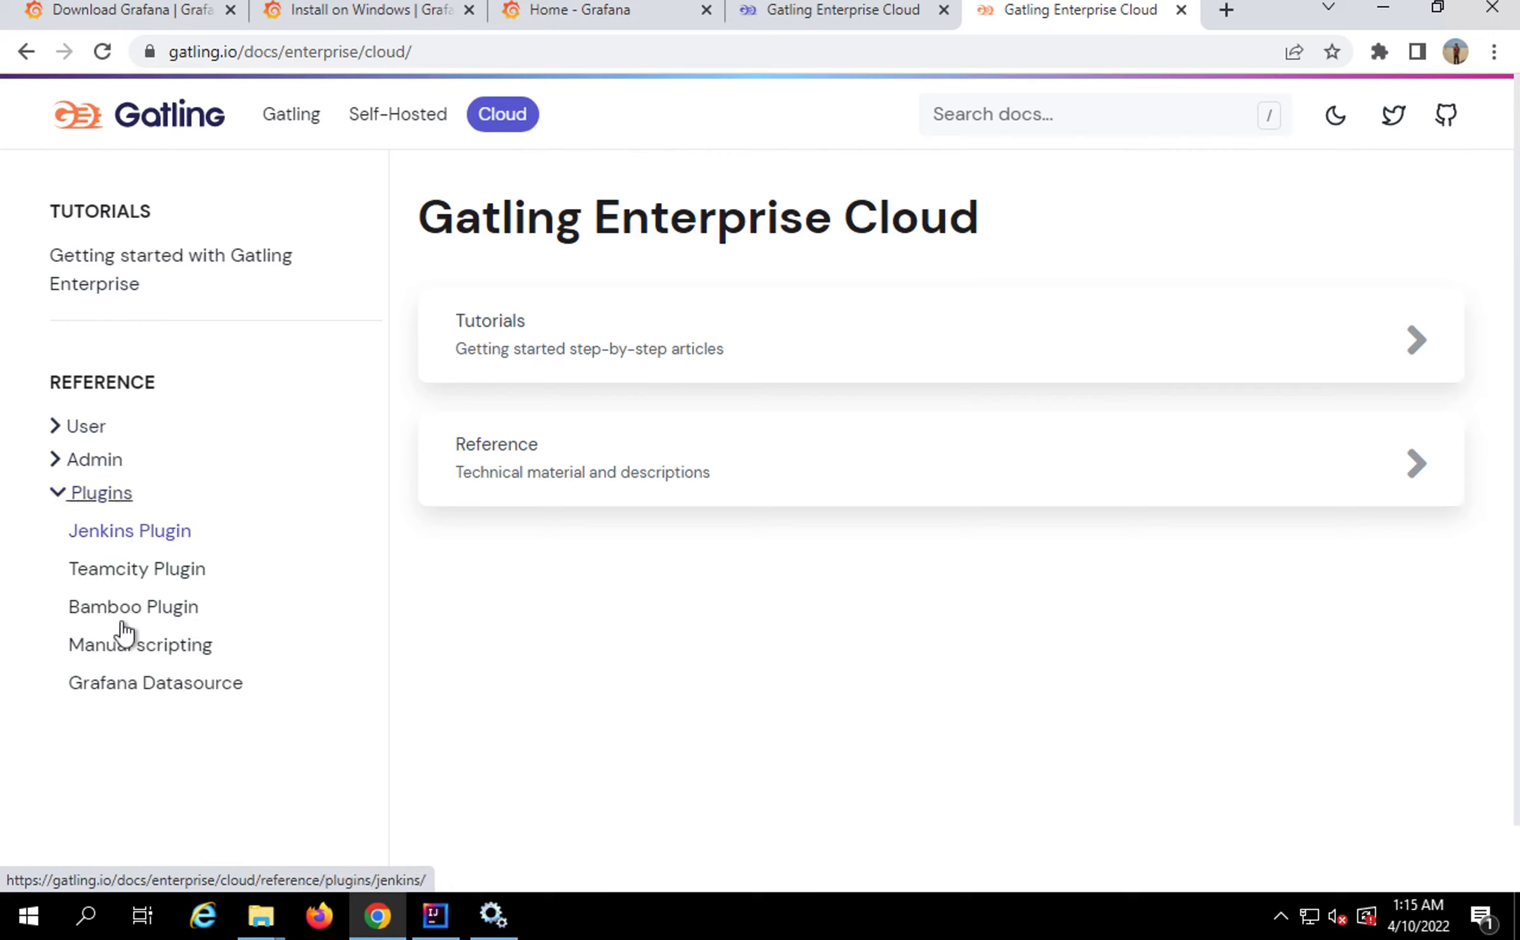
click(137, 688)
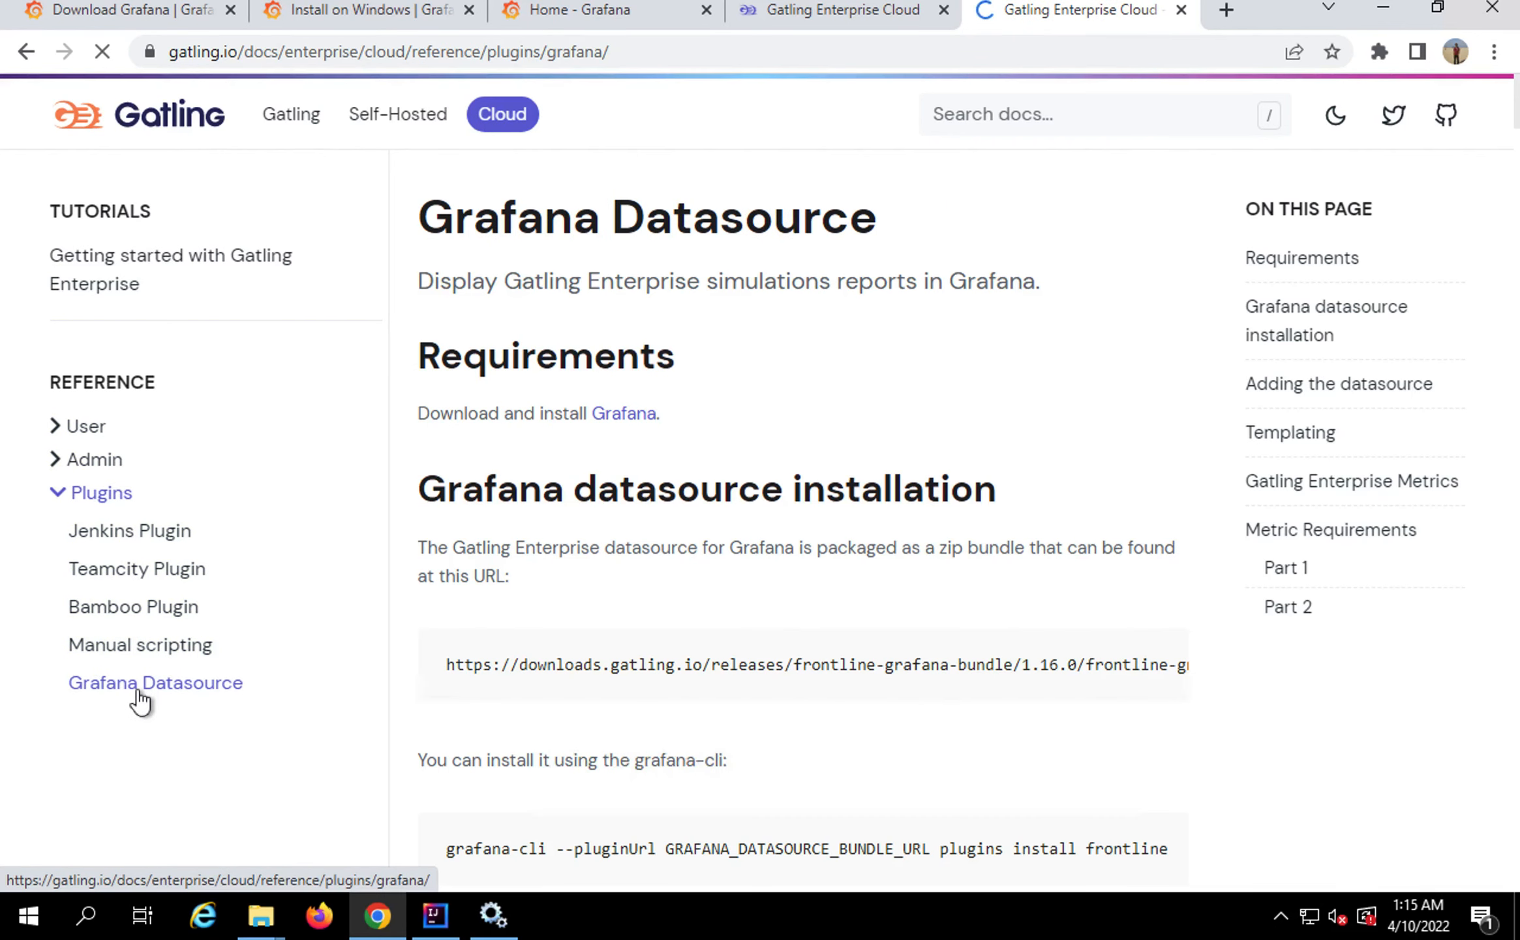
Highlight the bundle download URL in the installation docs, briefly checking the Gatling Cloud tab
scroll(607, 667, down, 1)
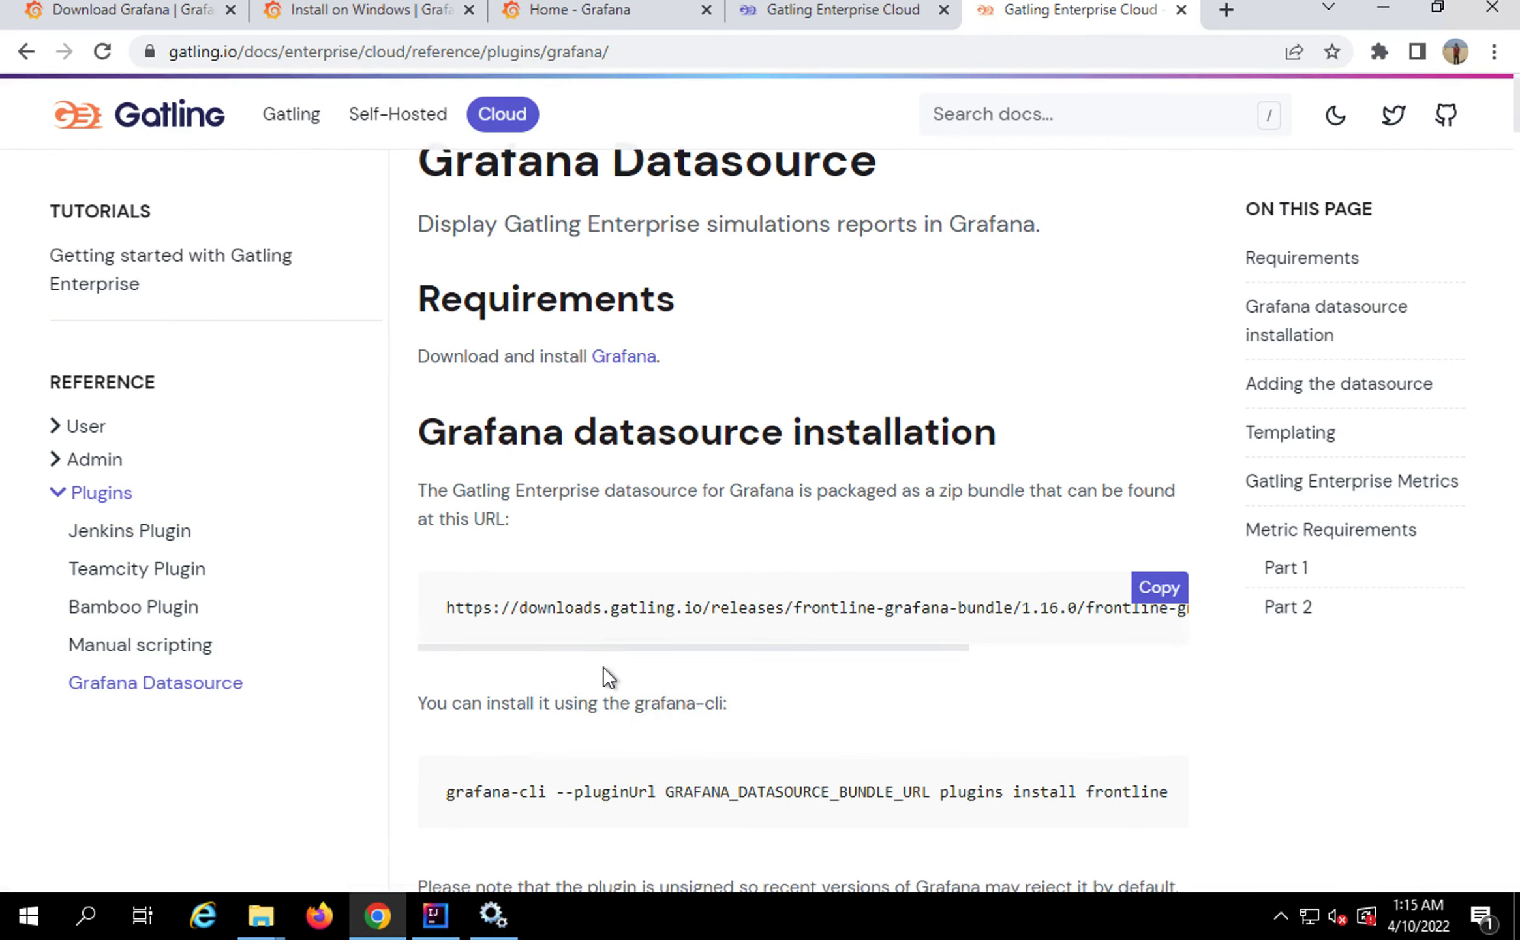
scroll(604, 665, down, 1)
click(536, 548)
drag(536, 548, 1189, 556)
click(819, 18)
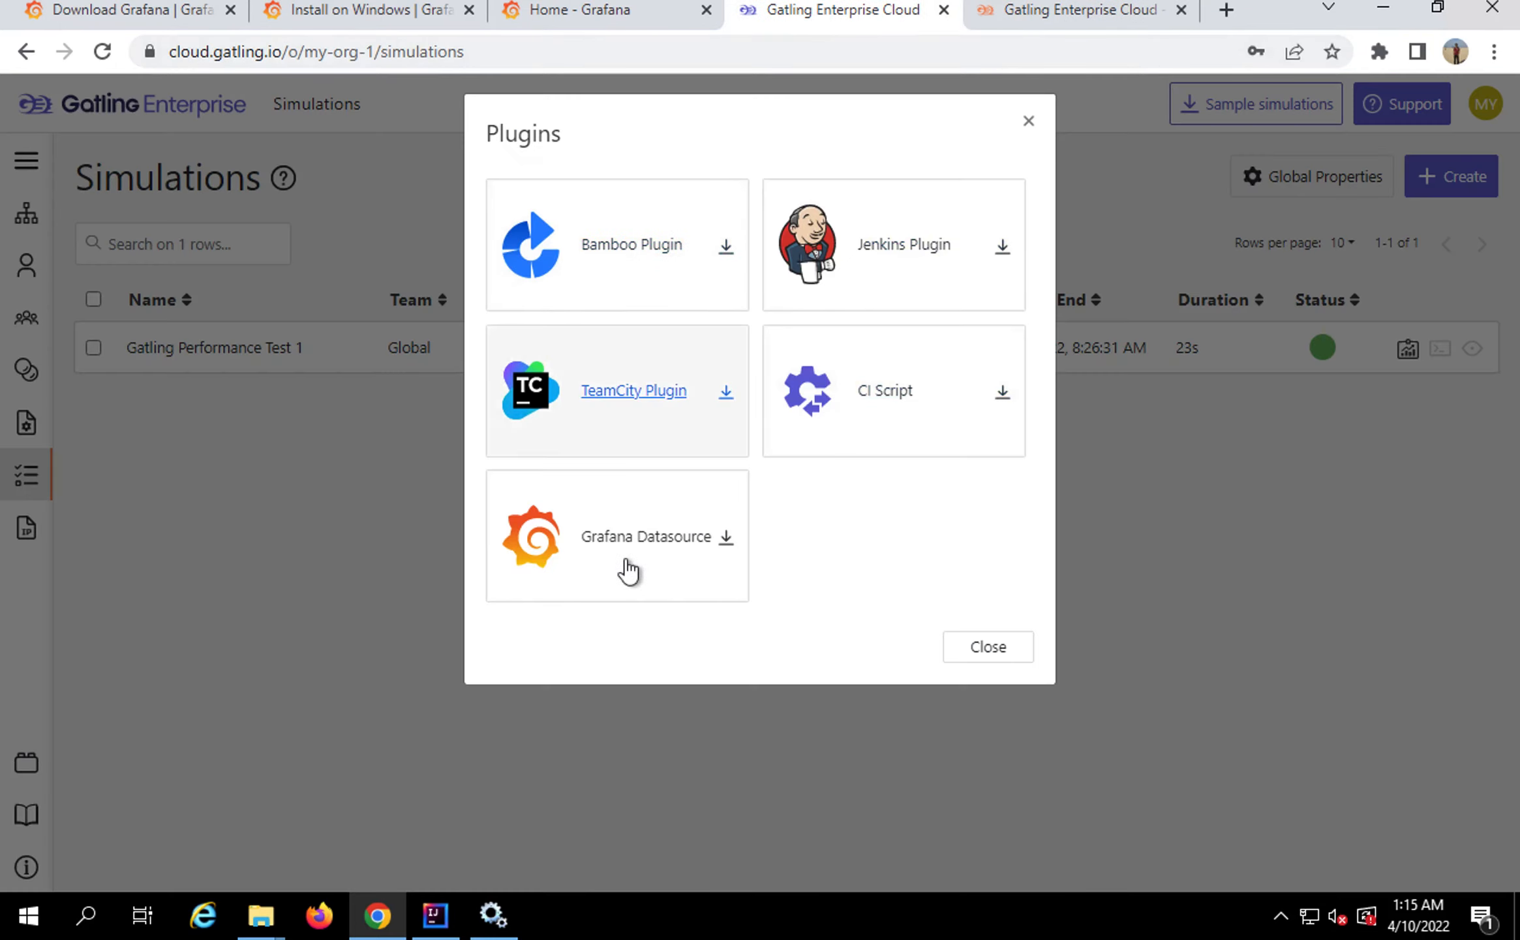
click(1072, 24)
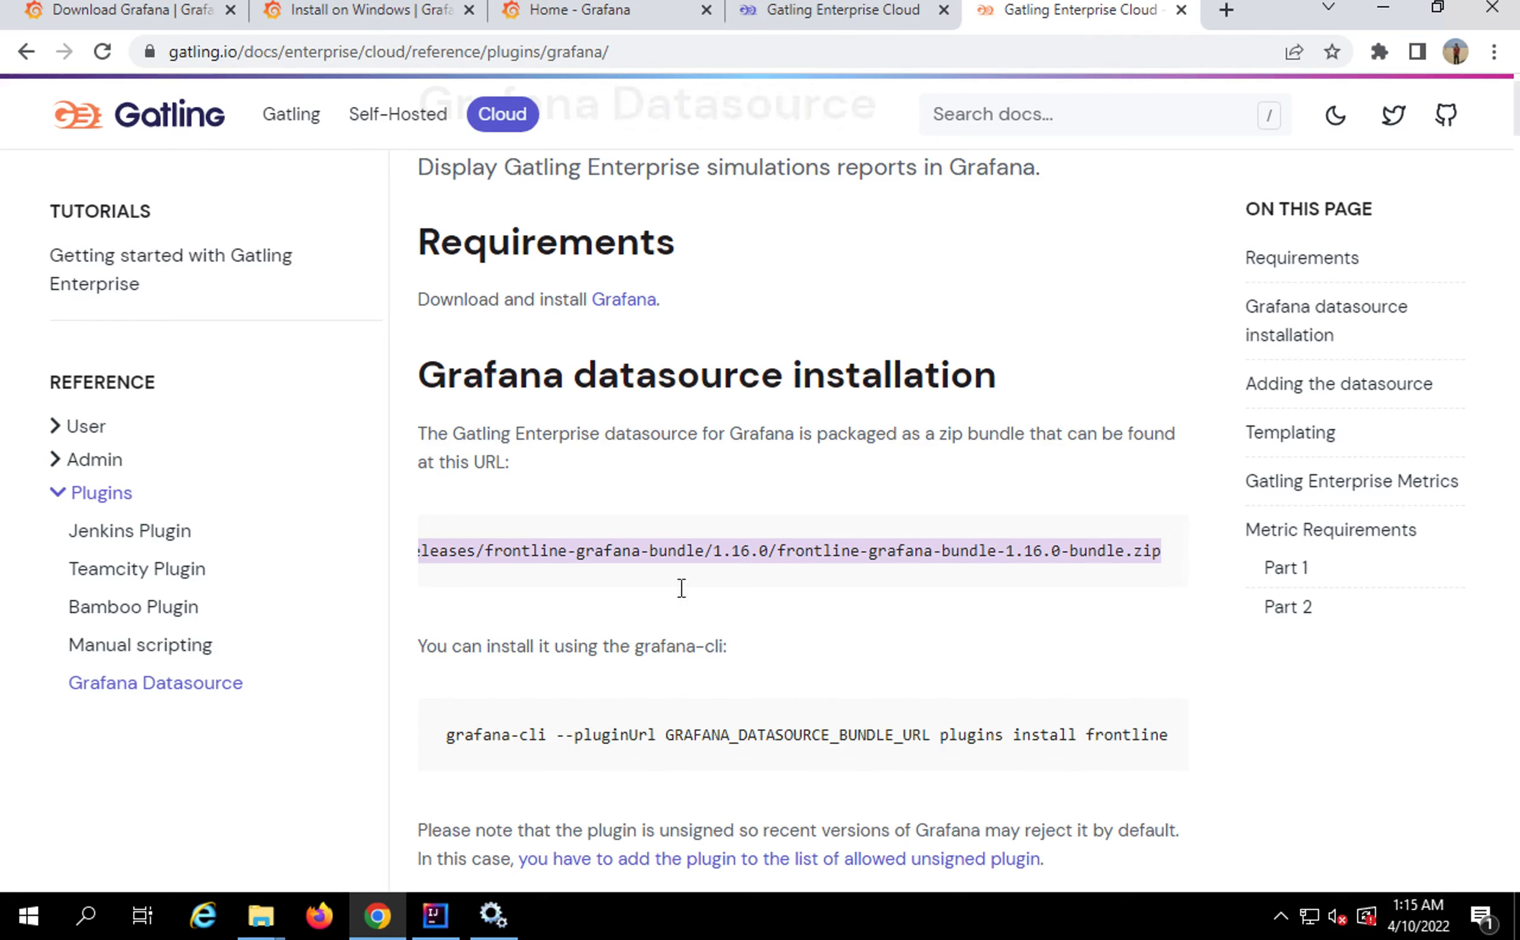
Highlight the grafana-cli --pluginUrl plugins install frontline command and the bundle name
scroll(674, 601, down, 1)
scroll(672, 595, down, 1)
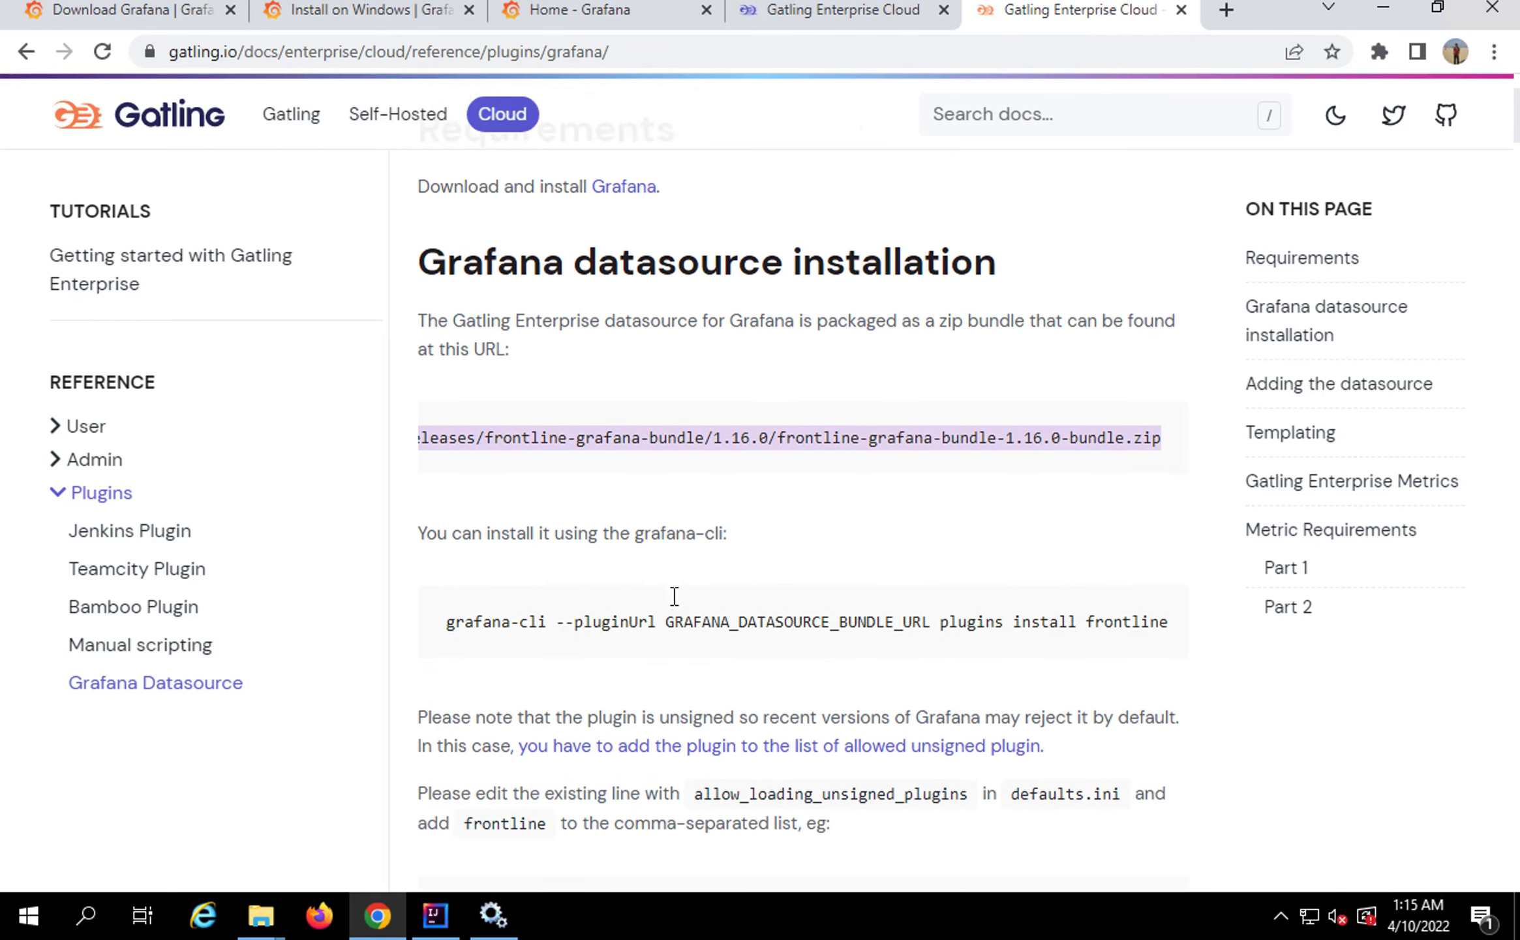
drag(450, 621, 993, 621)
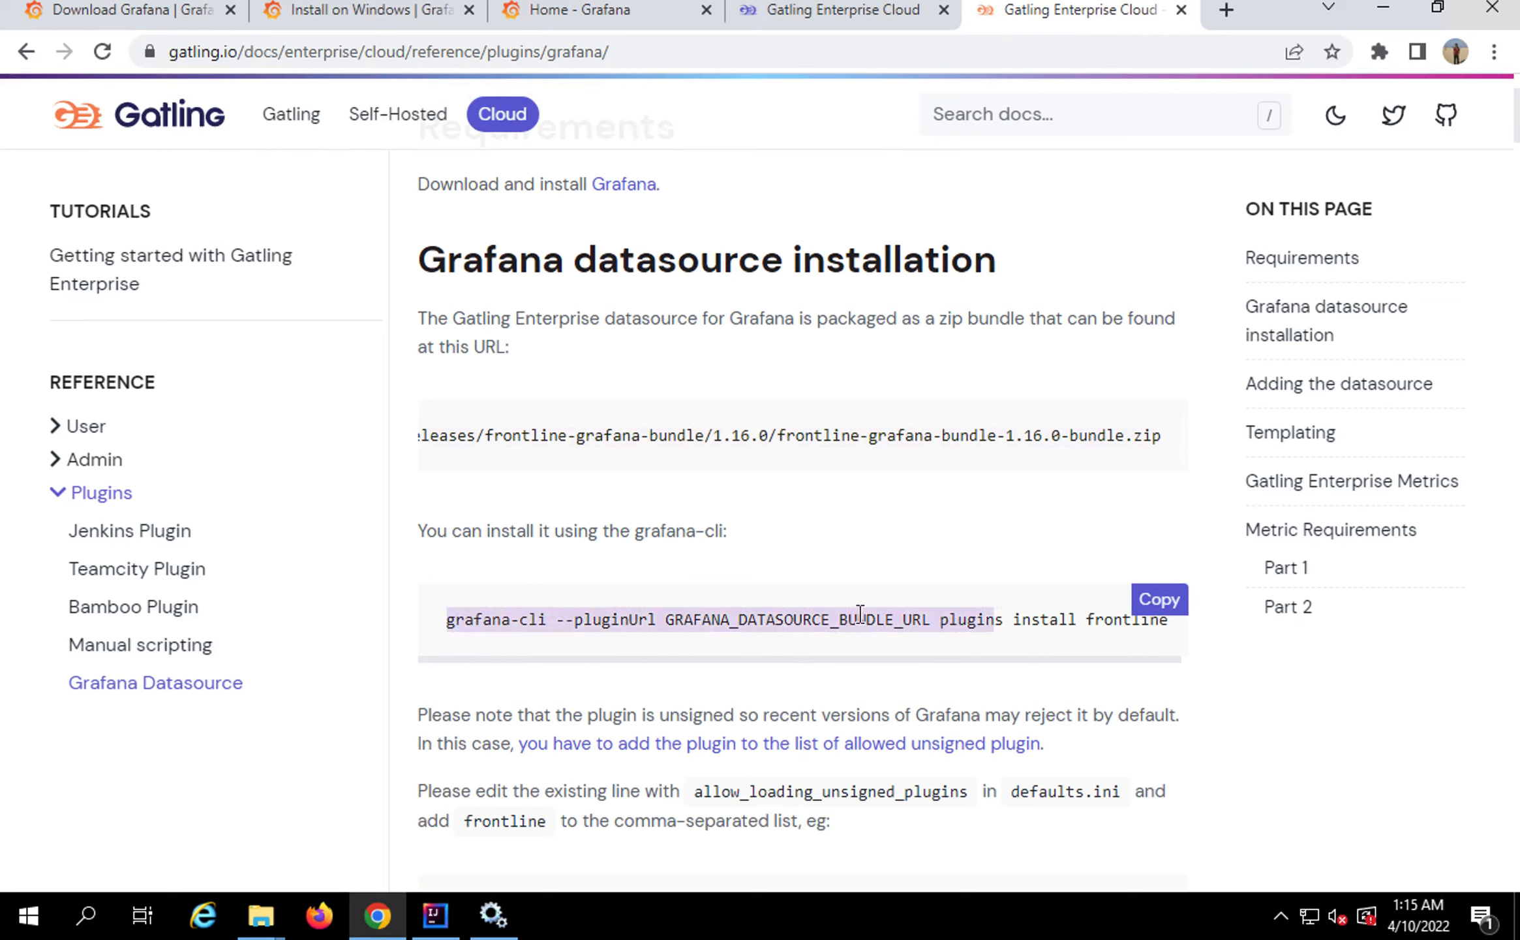
drag(805, 432, 979, 435)
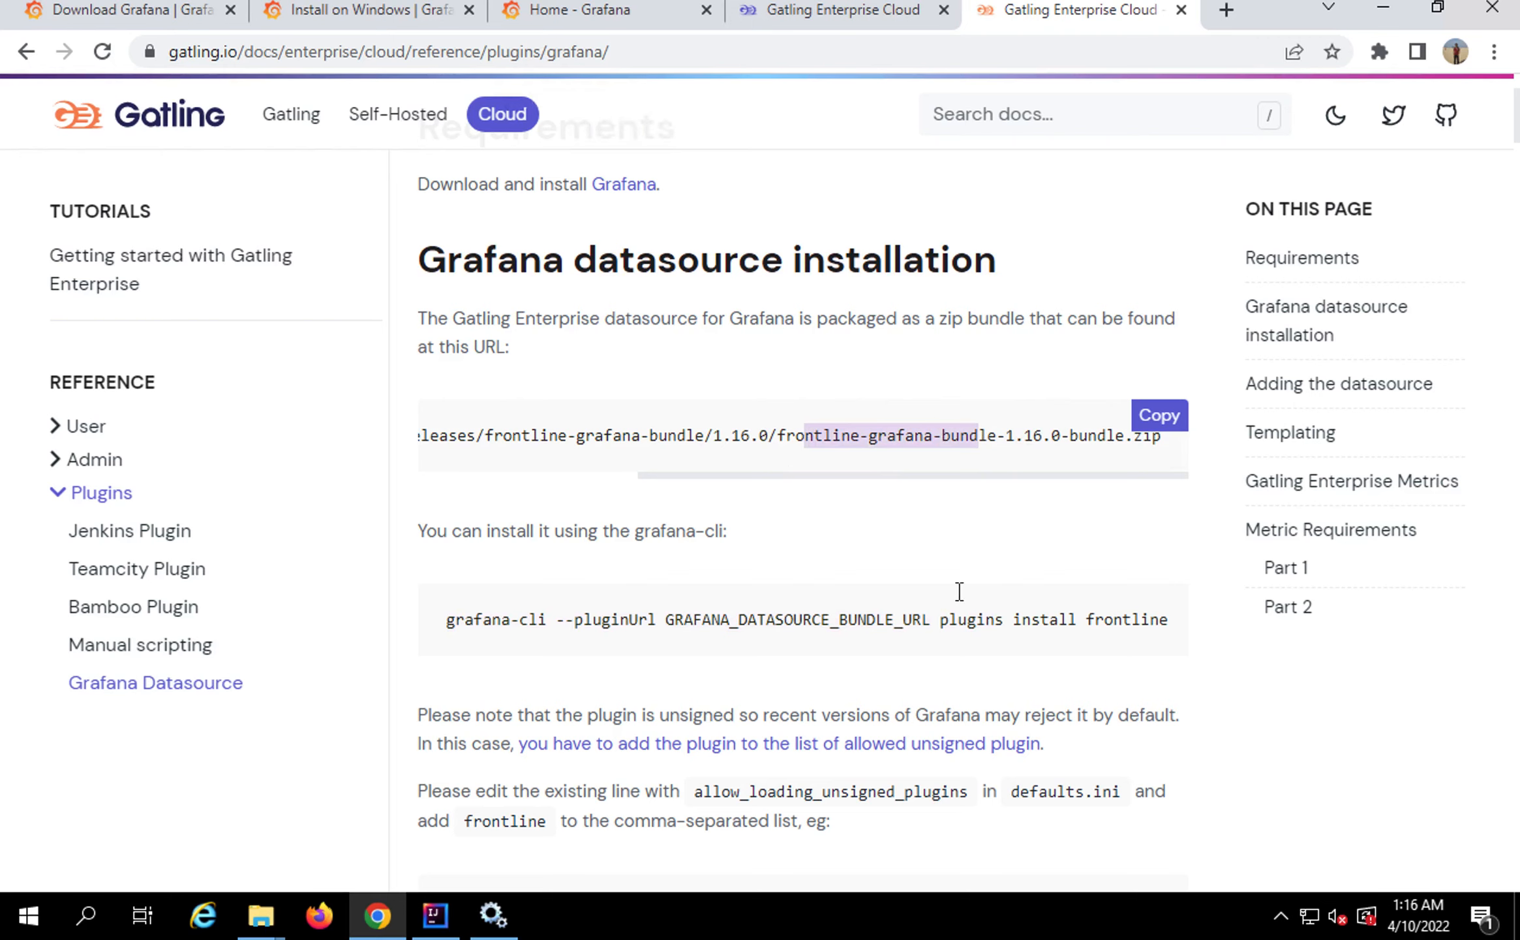
drag(941, 625, 1003, 623)
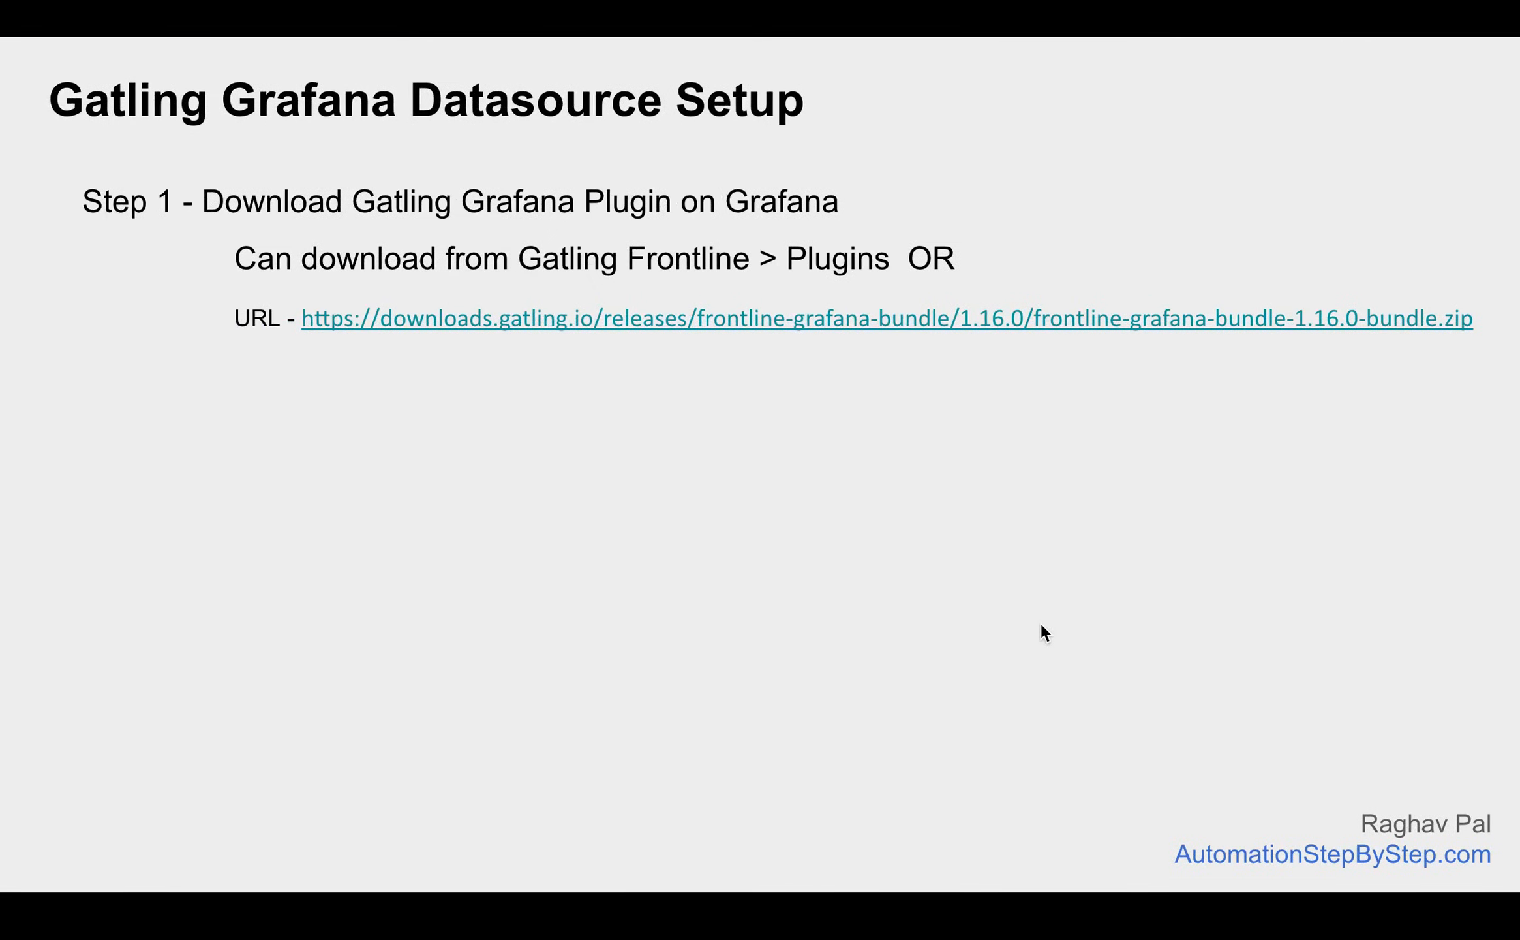
Reveal the Step 2 install and 'open cmd and run' lines on the slide
key(Right)
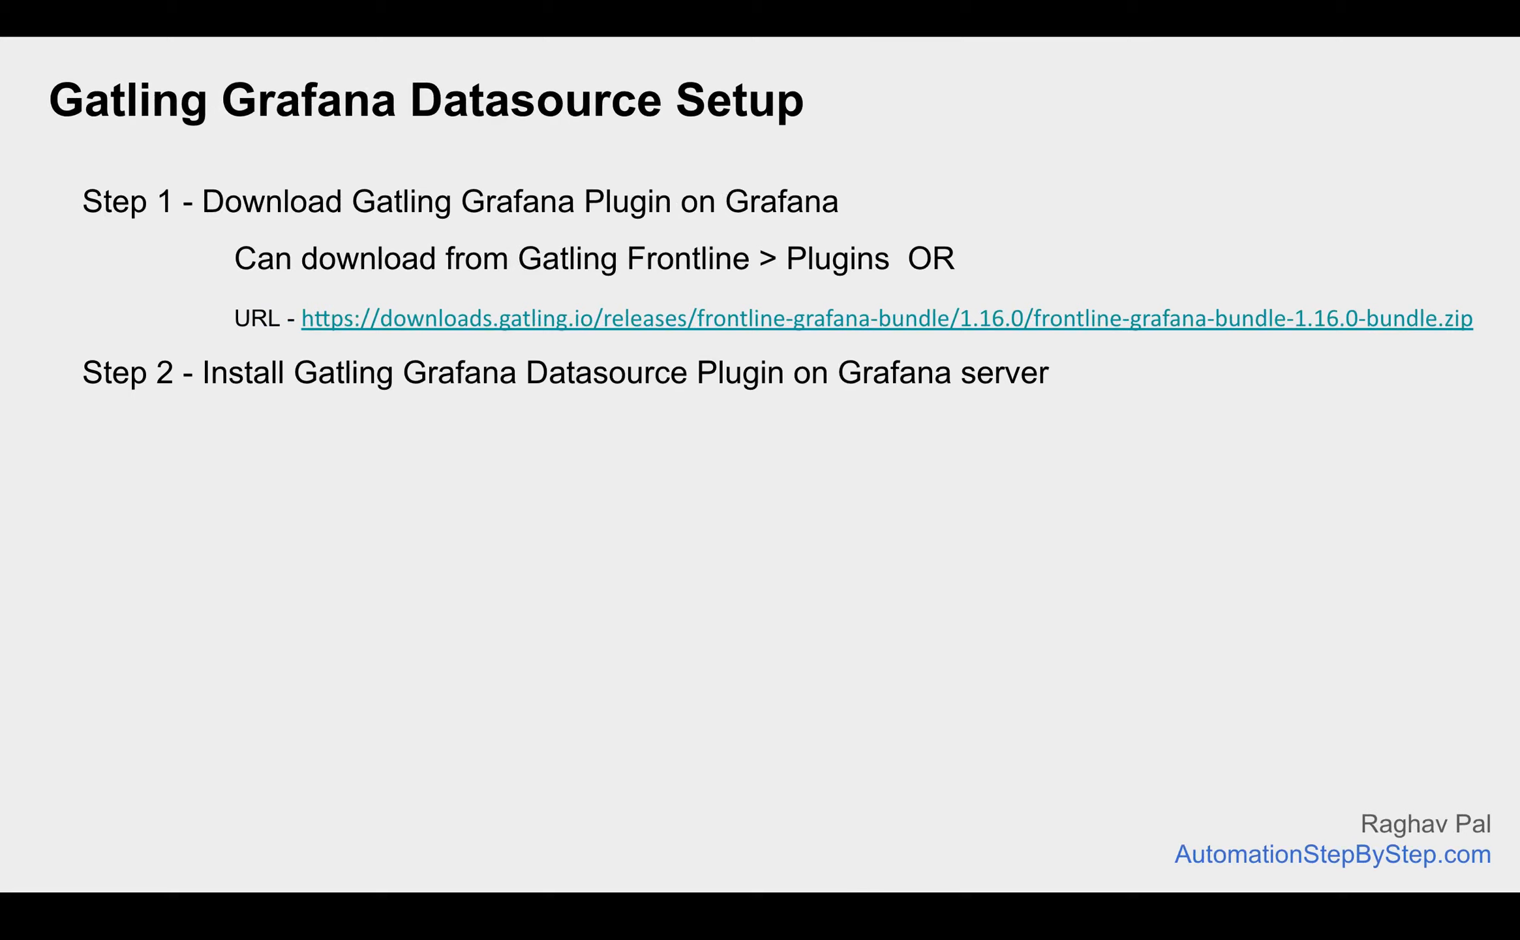
key(Right)
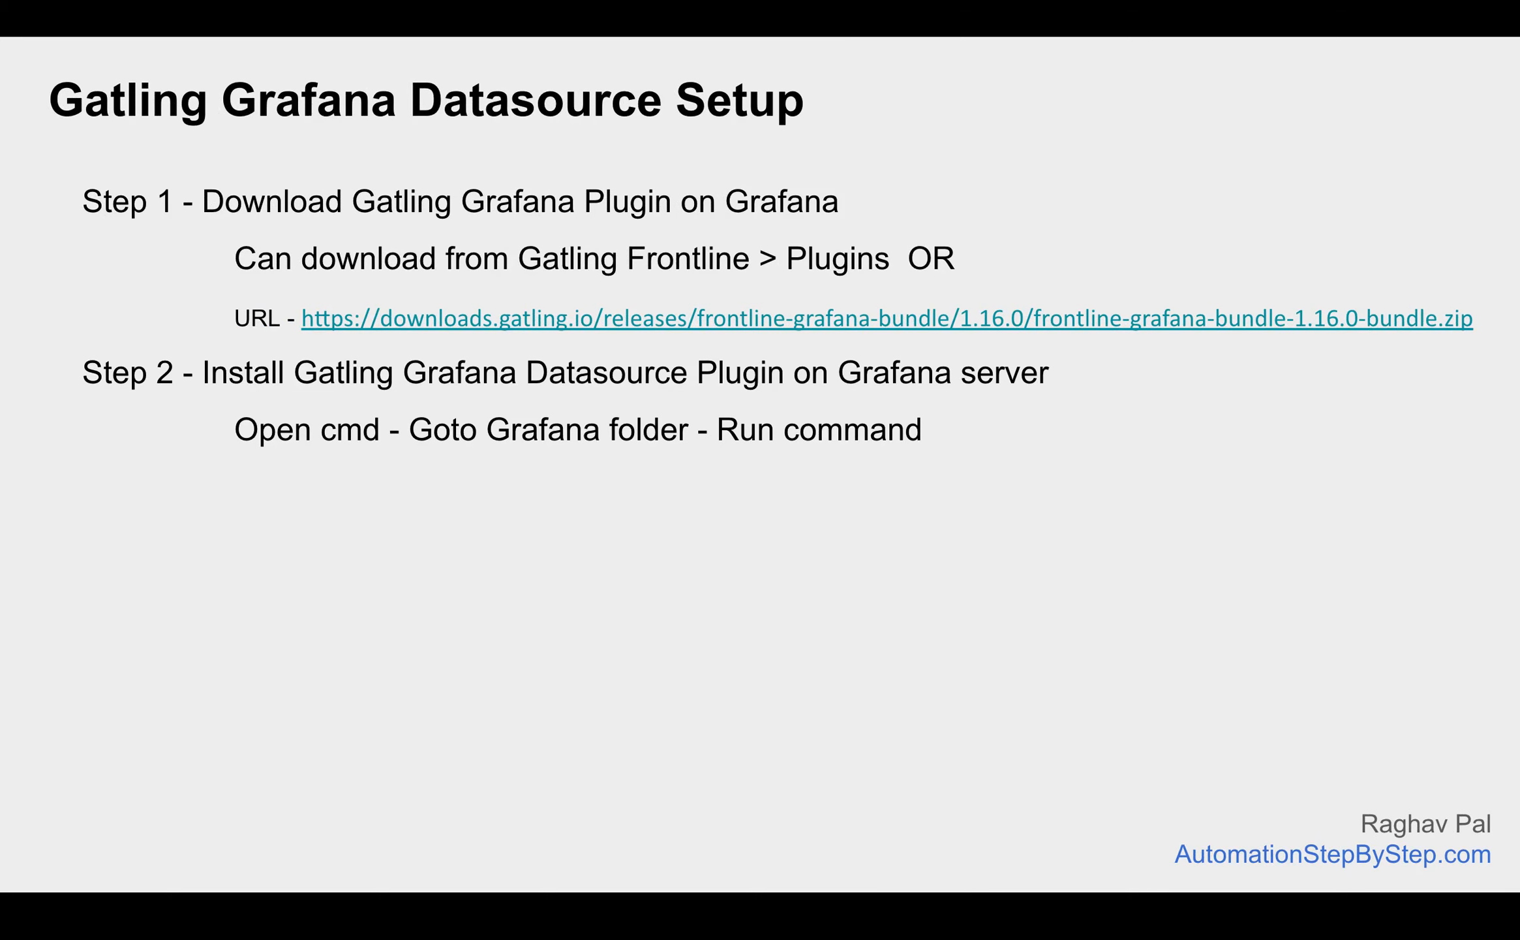
key(ctrl+Right)
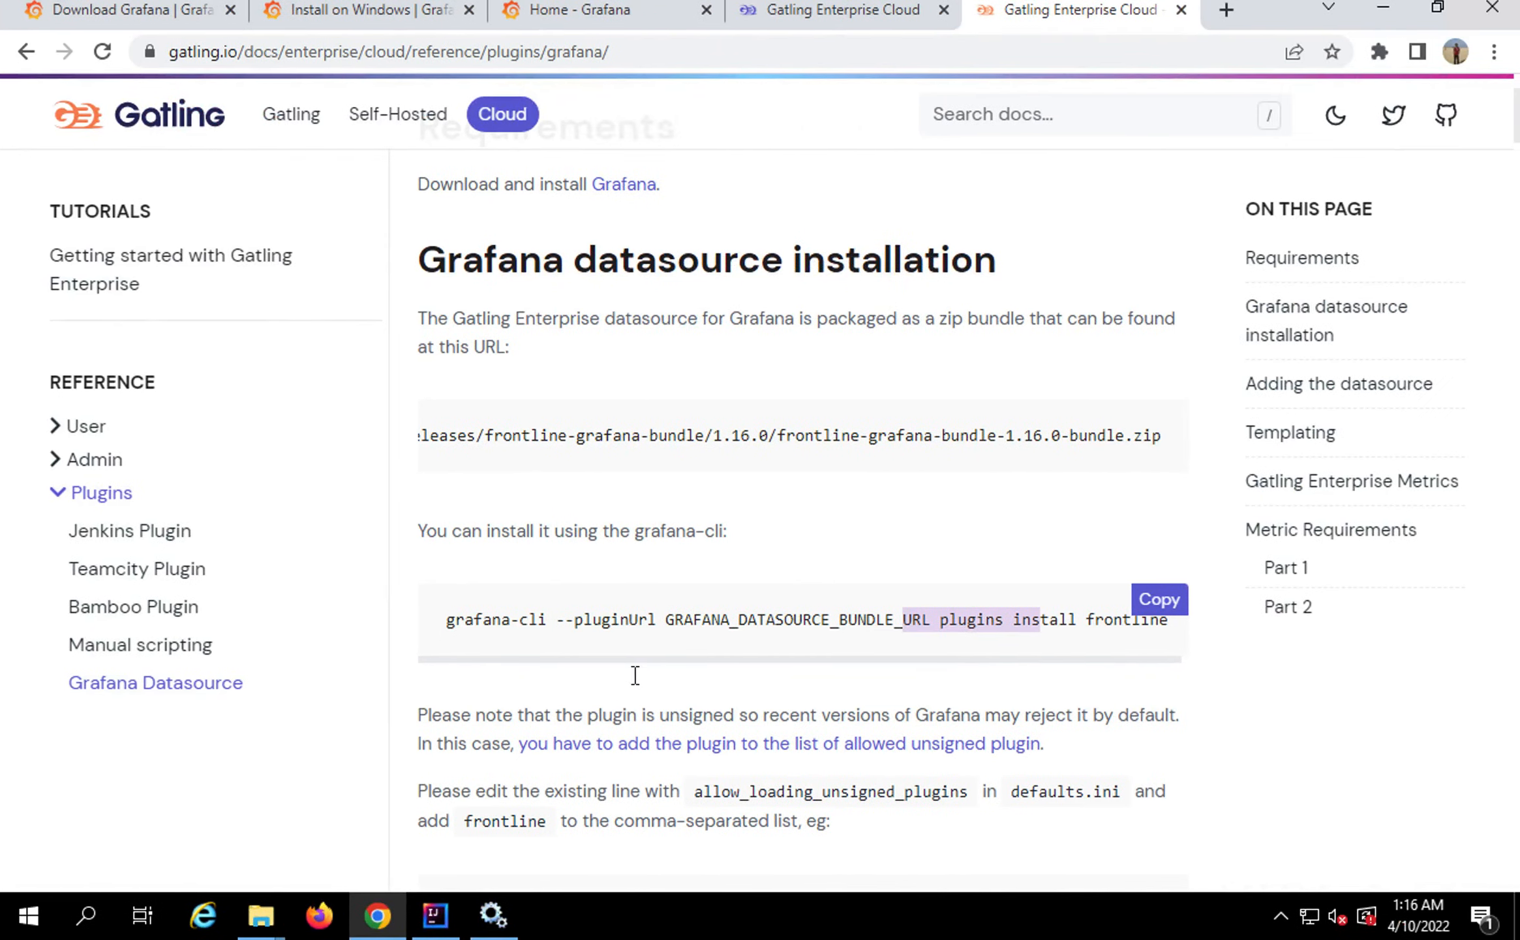
Go from the Grafana conf folder up to the install folder and into bin
click(253, 932)
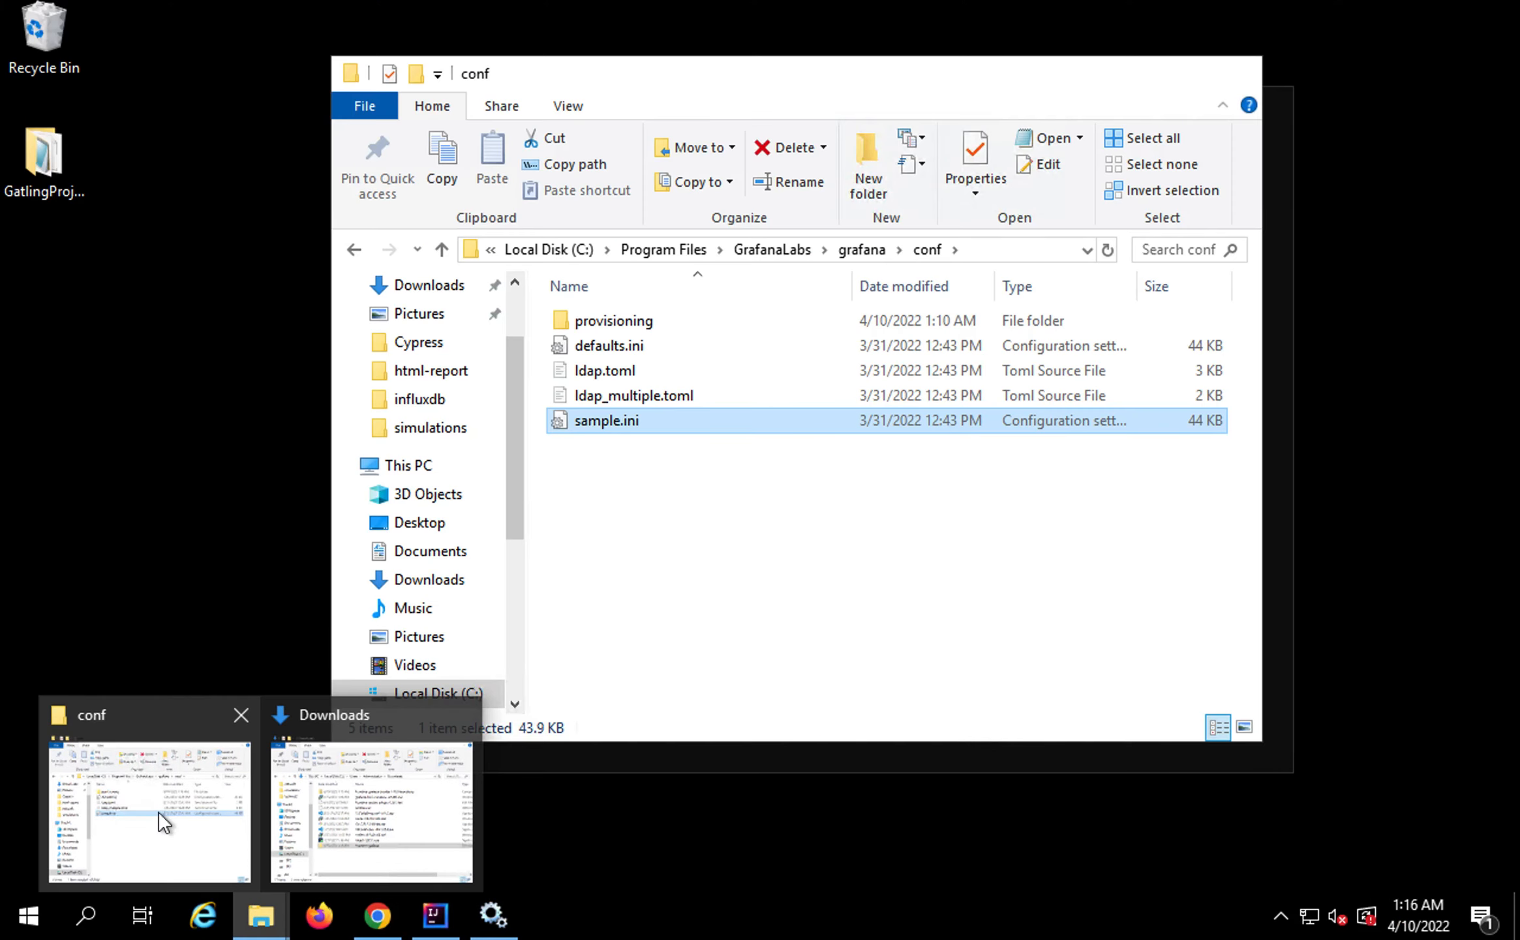
click(158, 809)
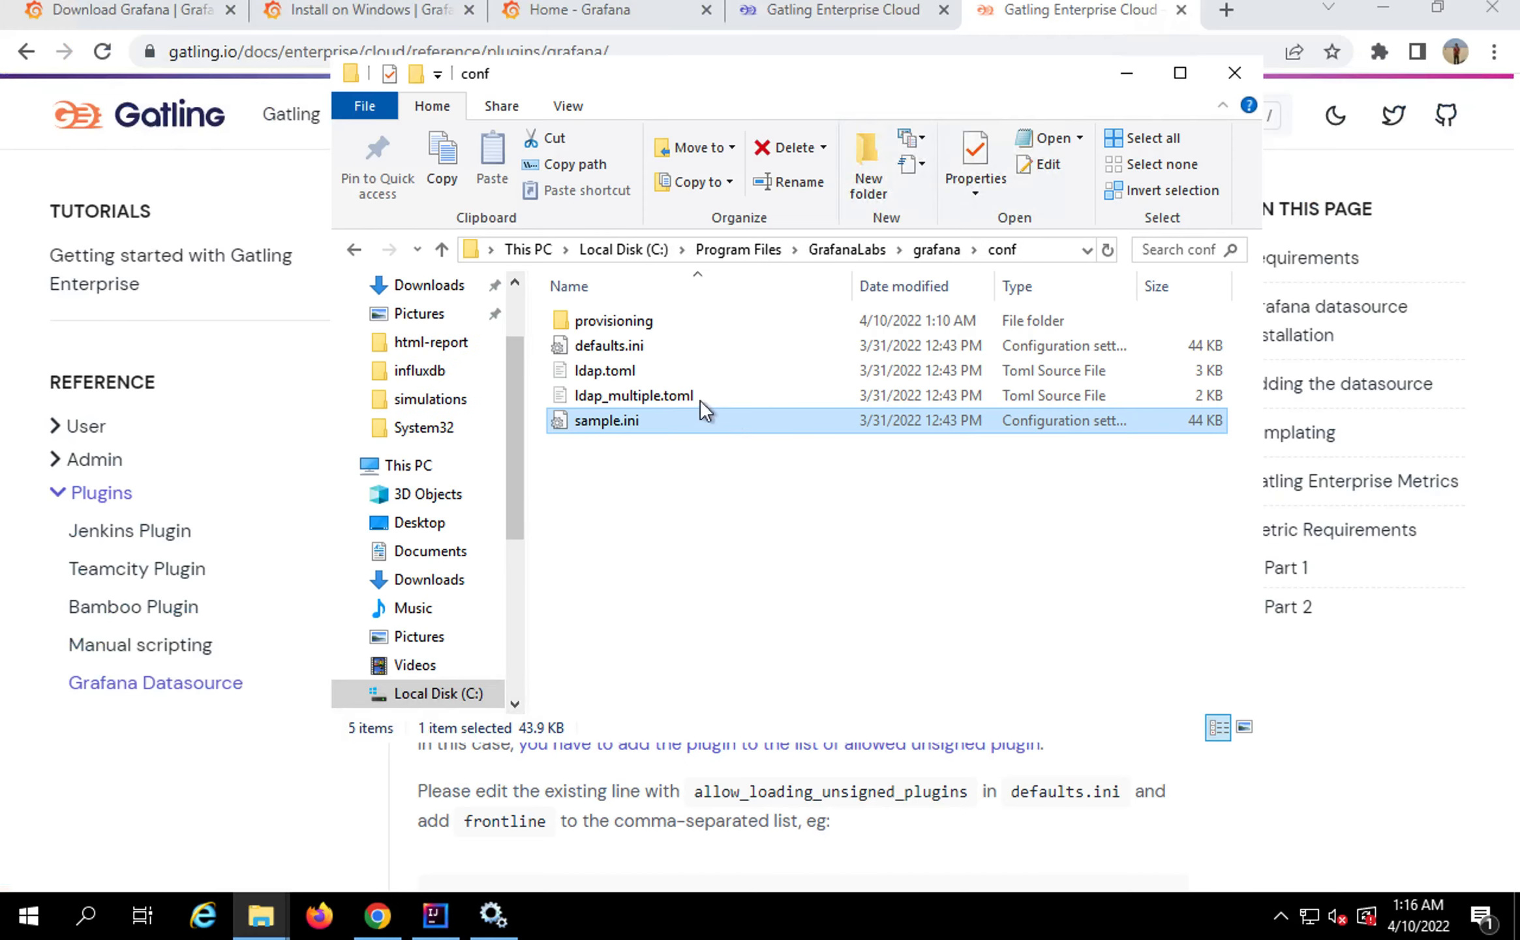
click(924, 252)
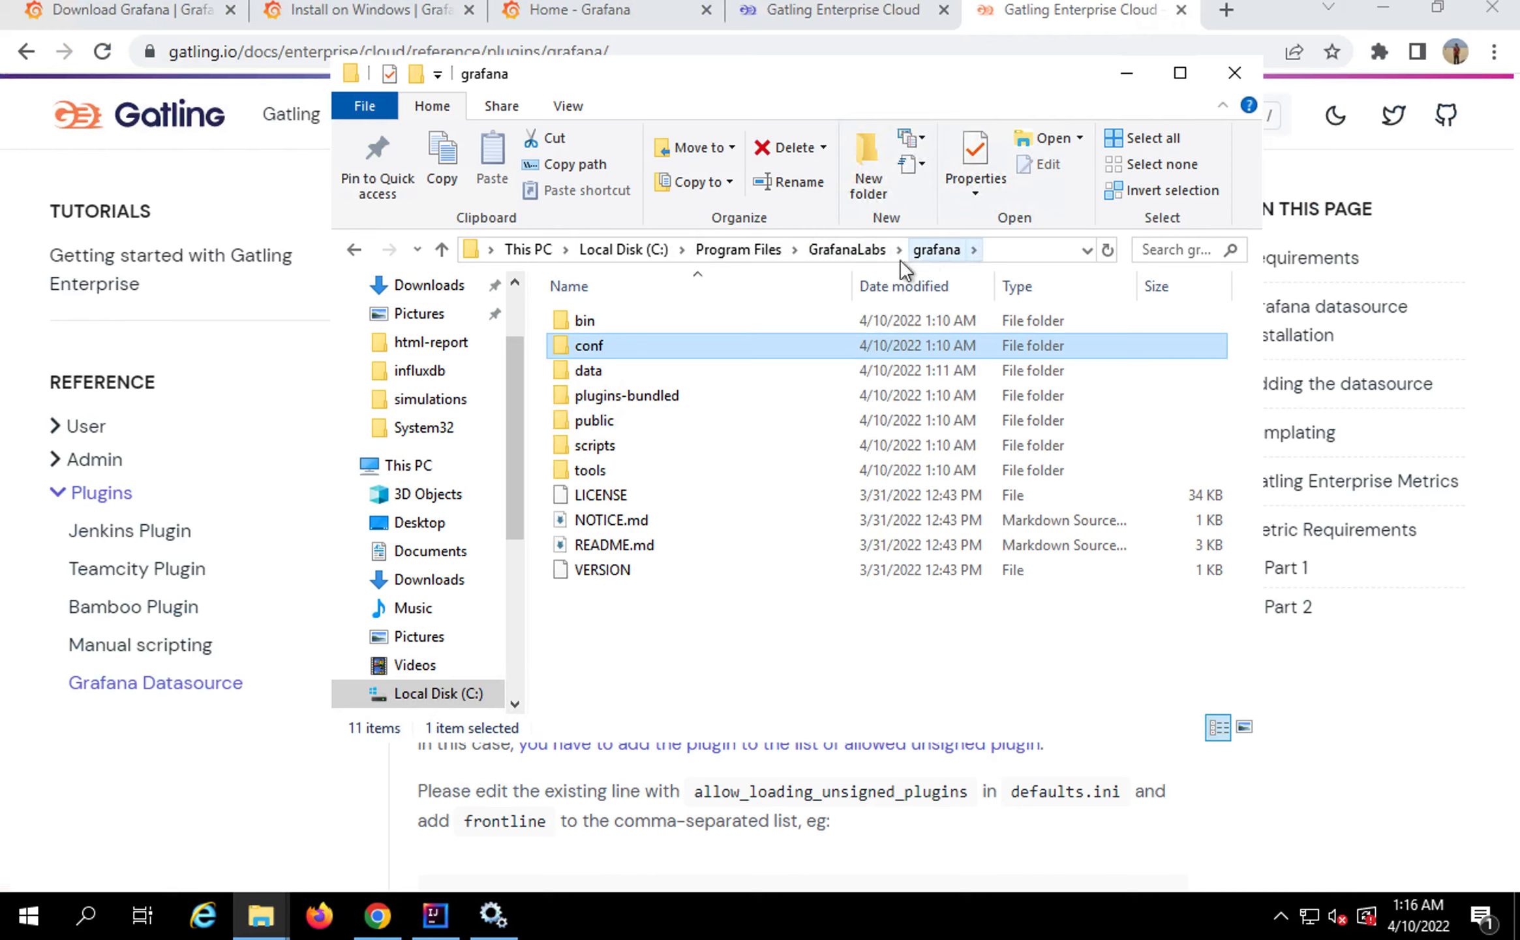
click(598, 324)
double_click(599, 323)
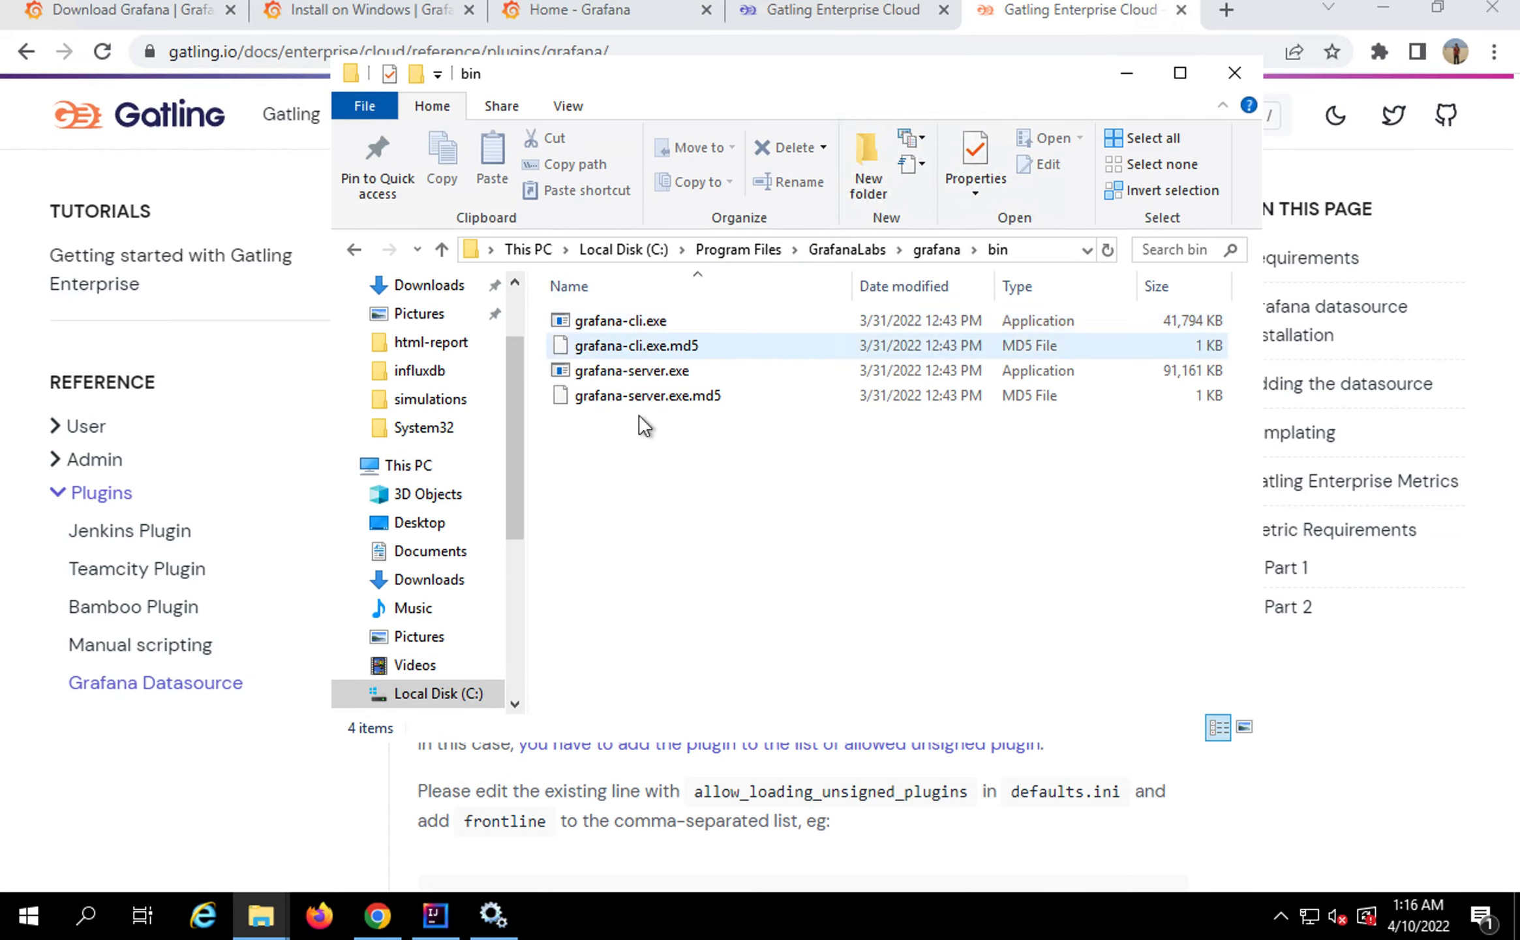
Launch a Command Prompt in the bin folder using cmd in the address bar
click(1034, 247)
text(cmd)
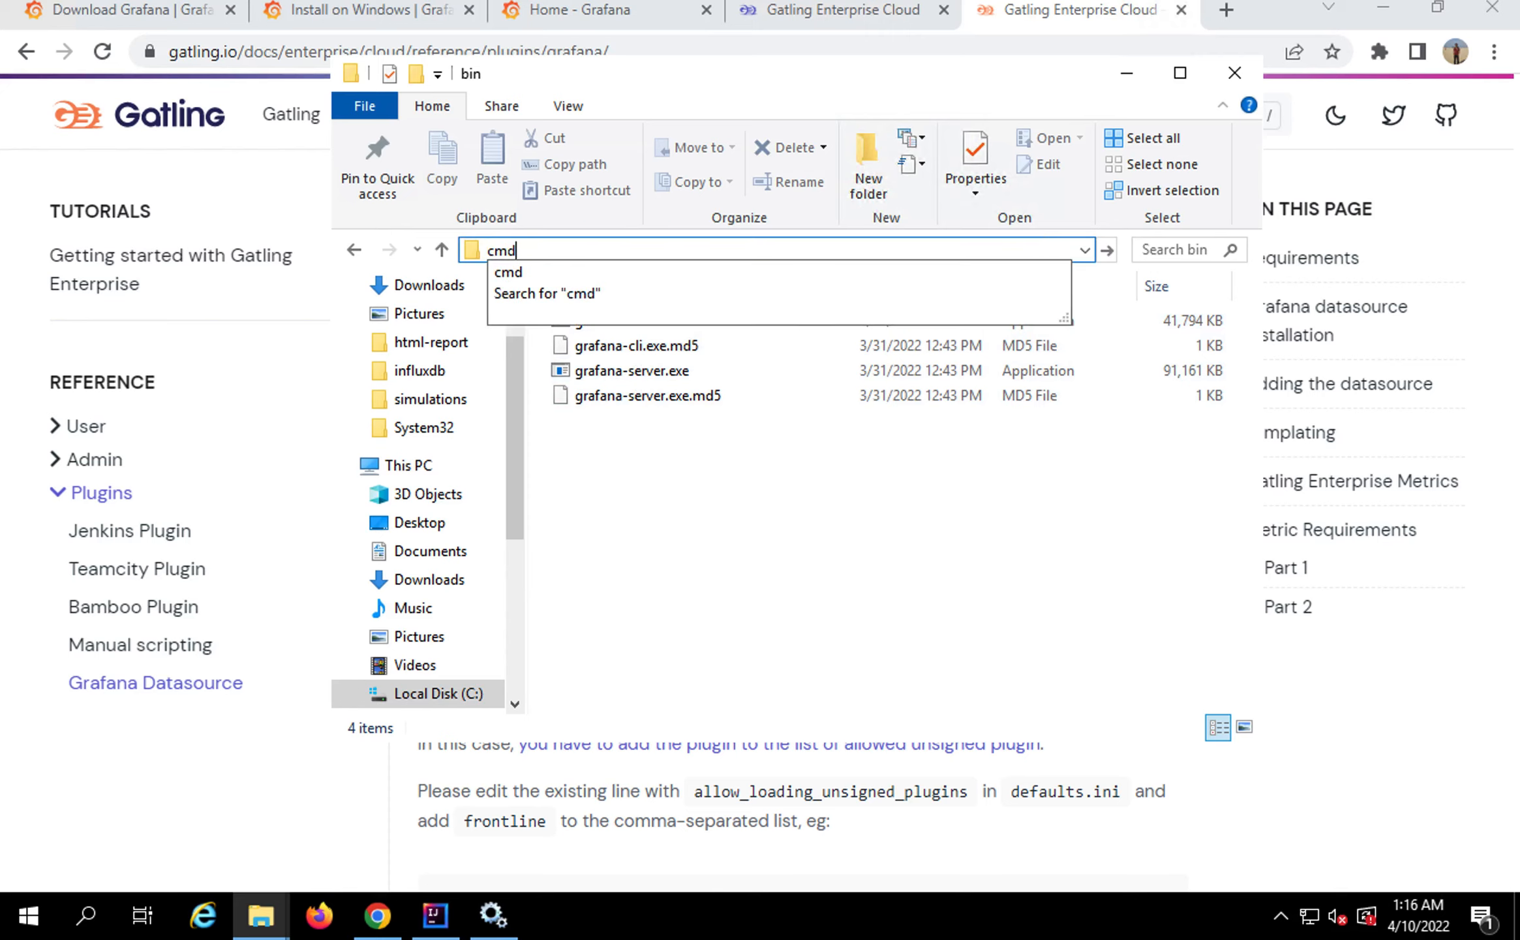
key(Return)
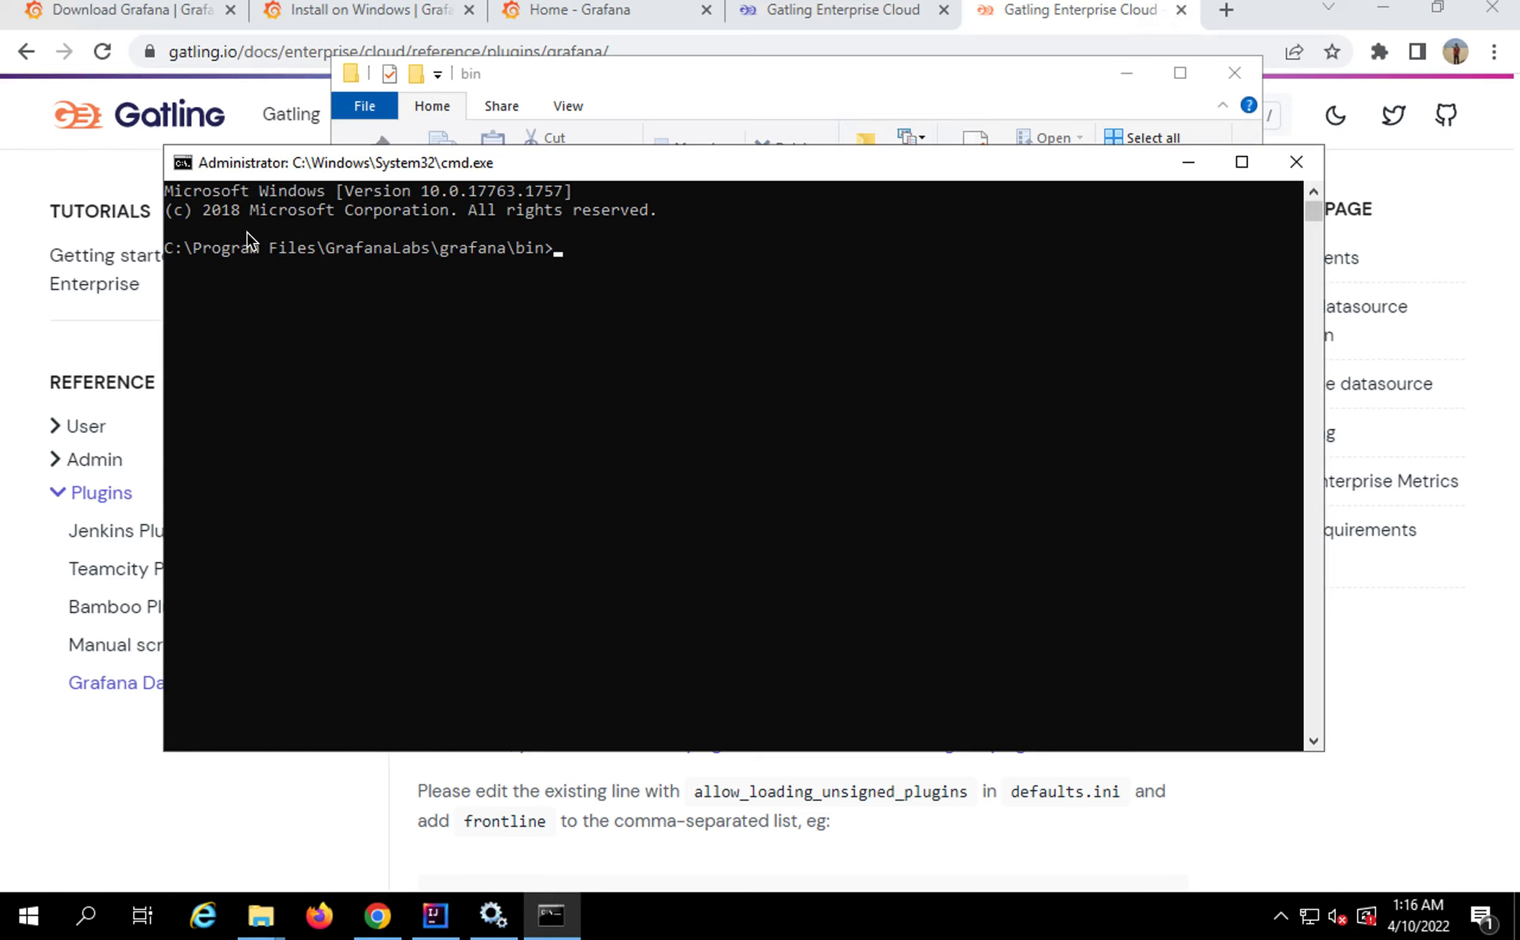
drag(167, 232, 605, 271)
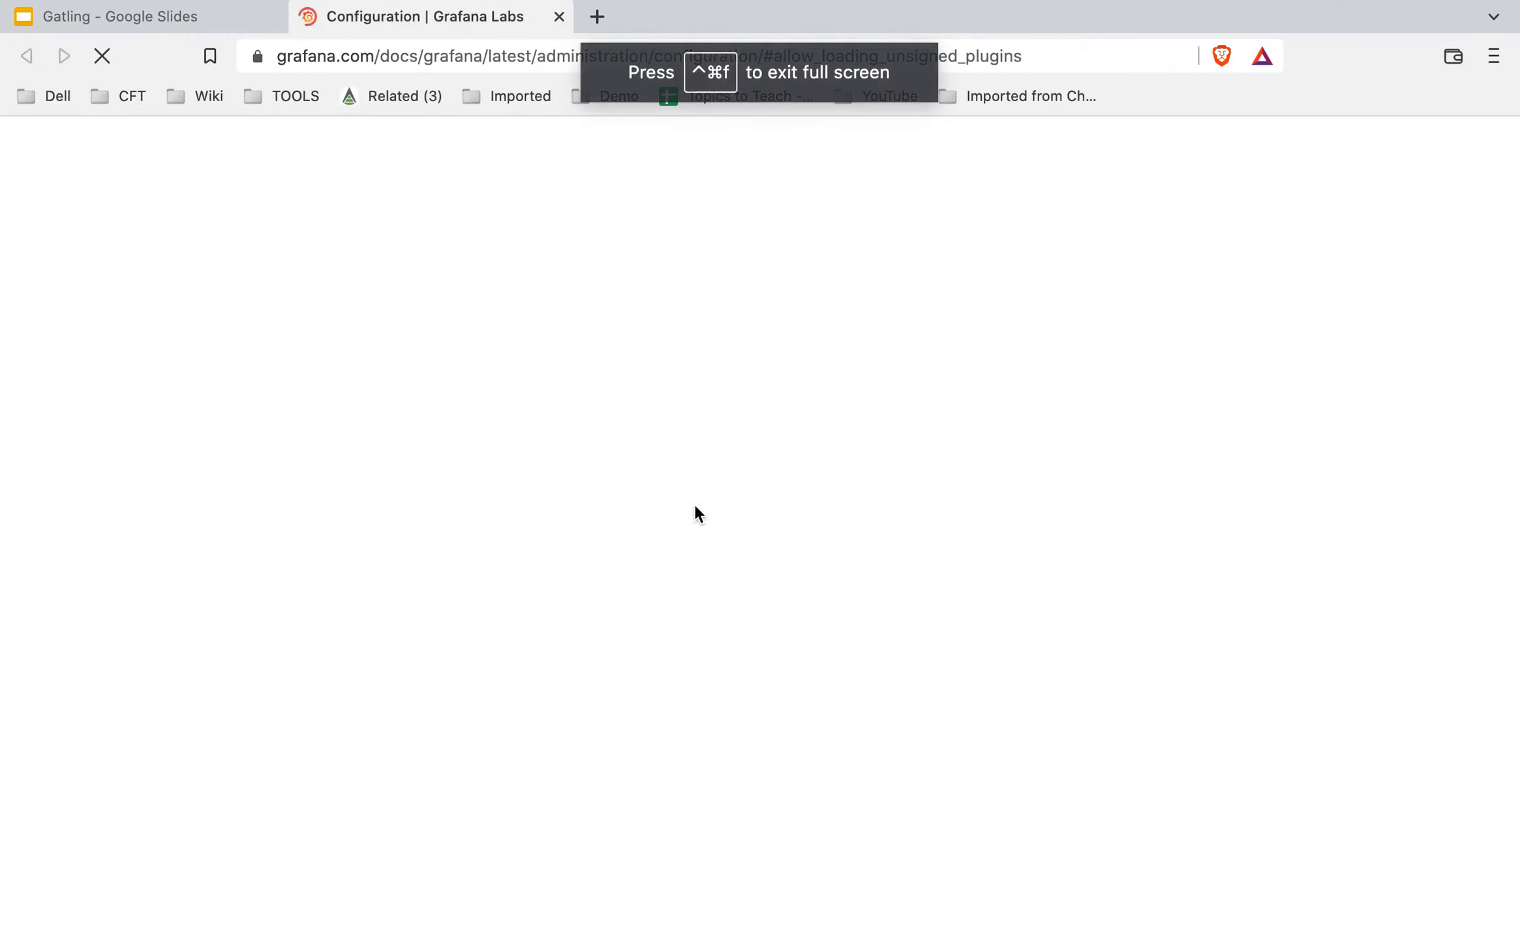
Close the Grafana configuration docs tab and reveal the grafana-cli install command under Step 2
click(151, 15)
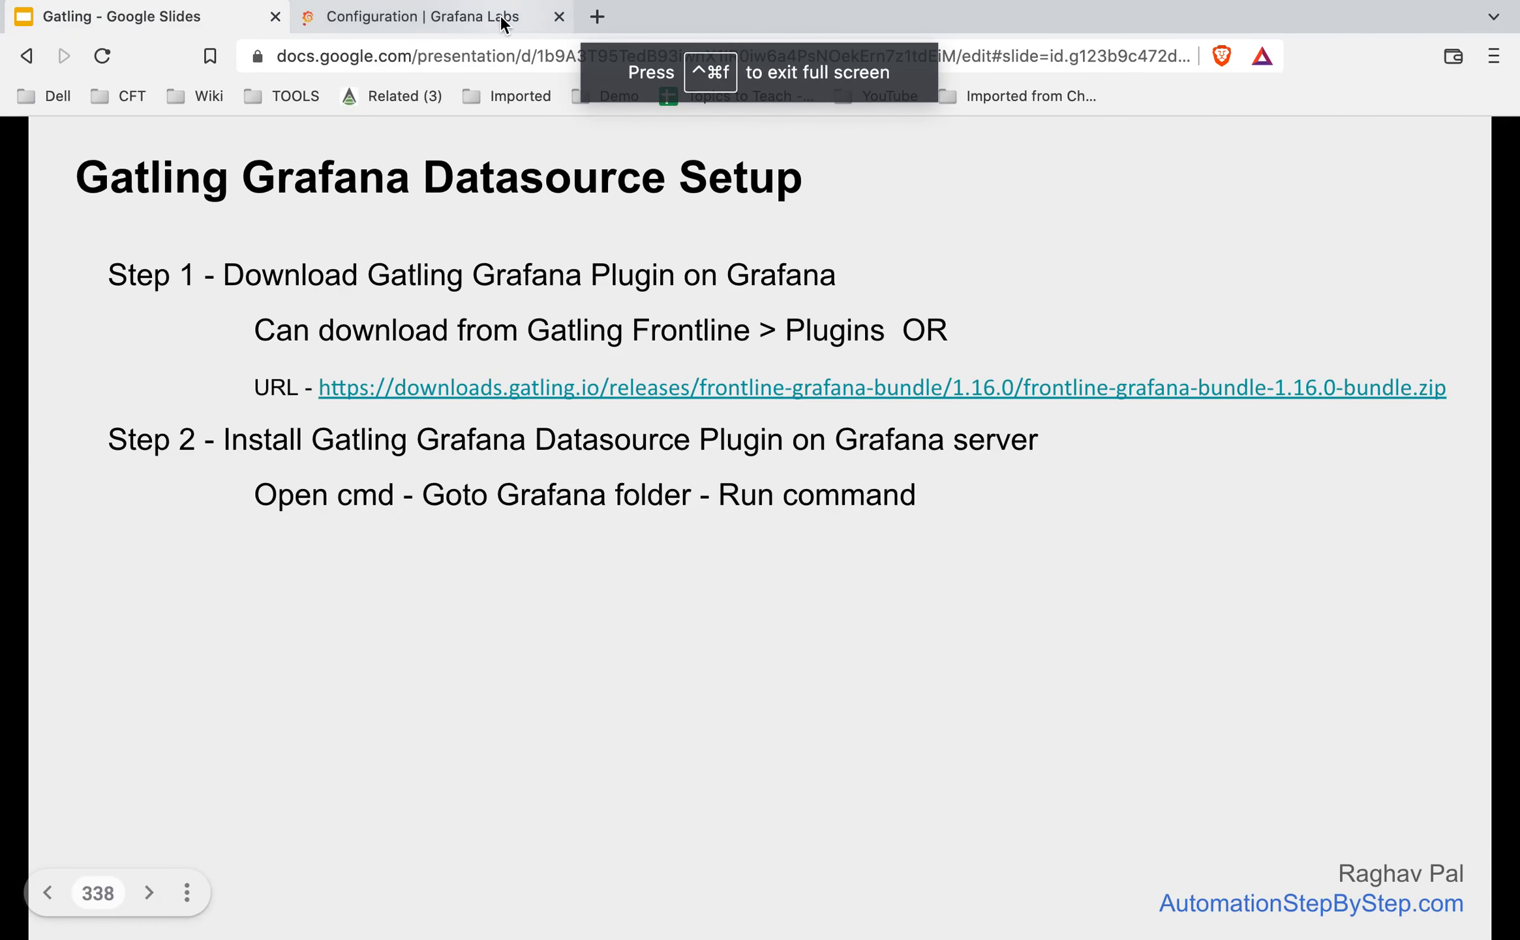
click(560, 16)
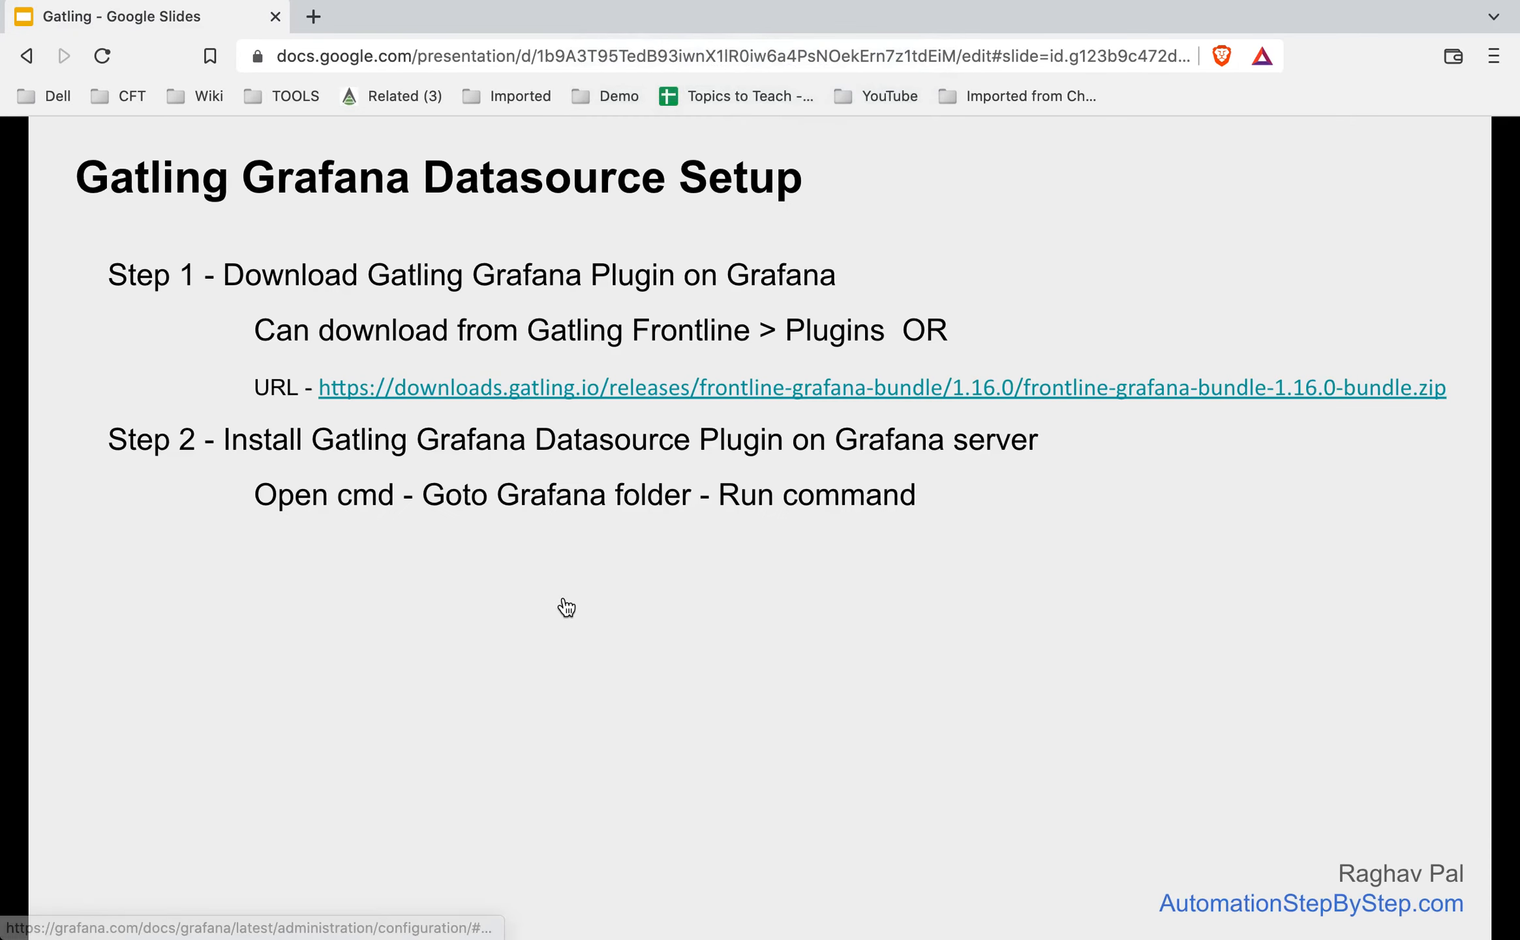
key(Right)
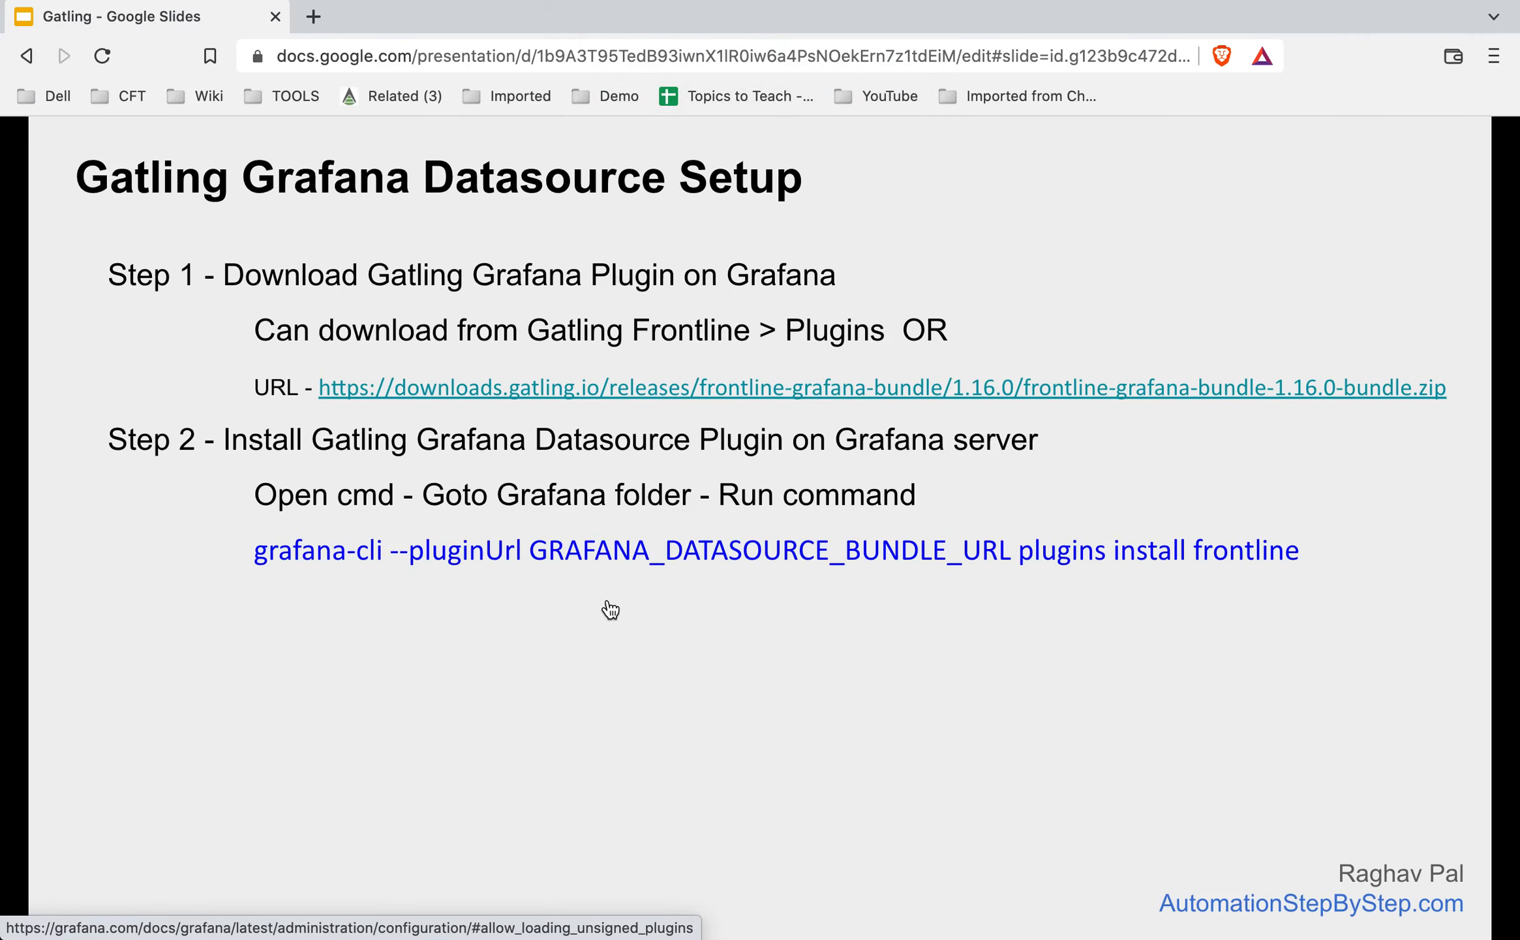
key(ctrl+Right)
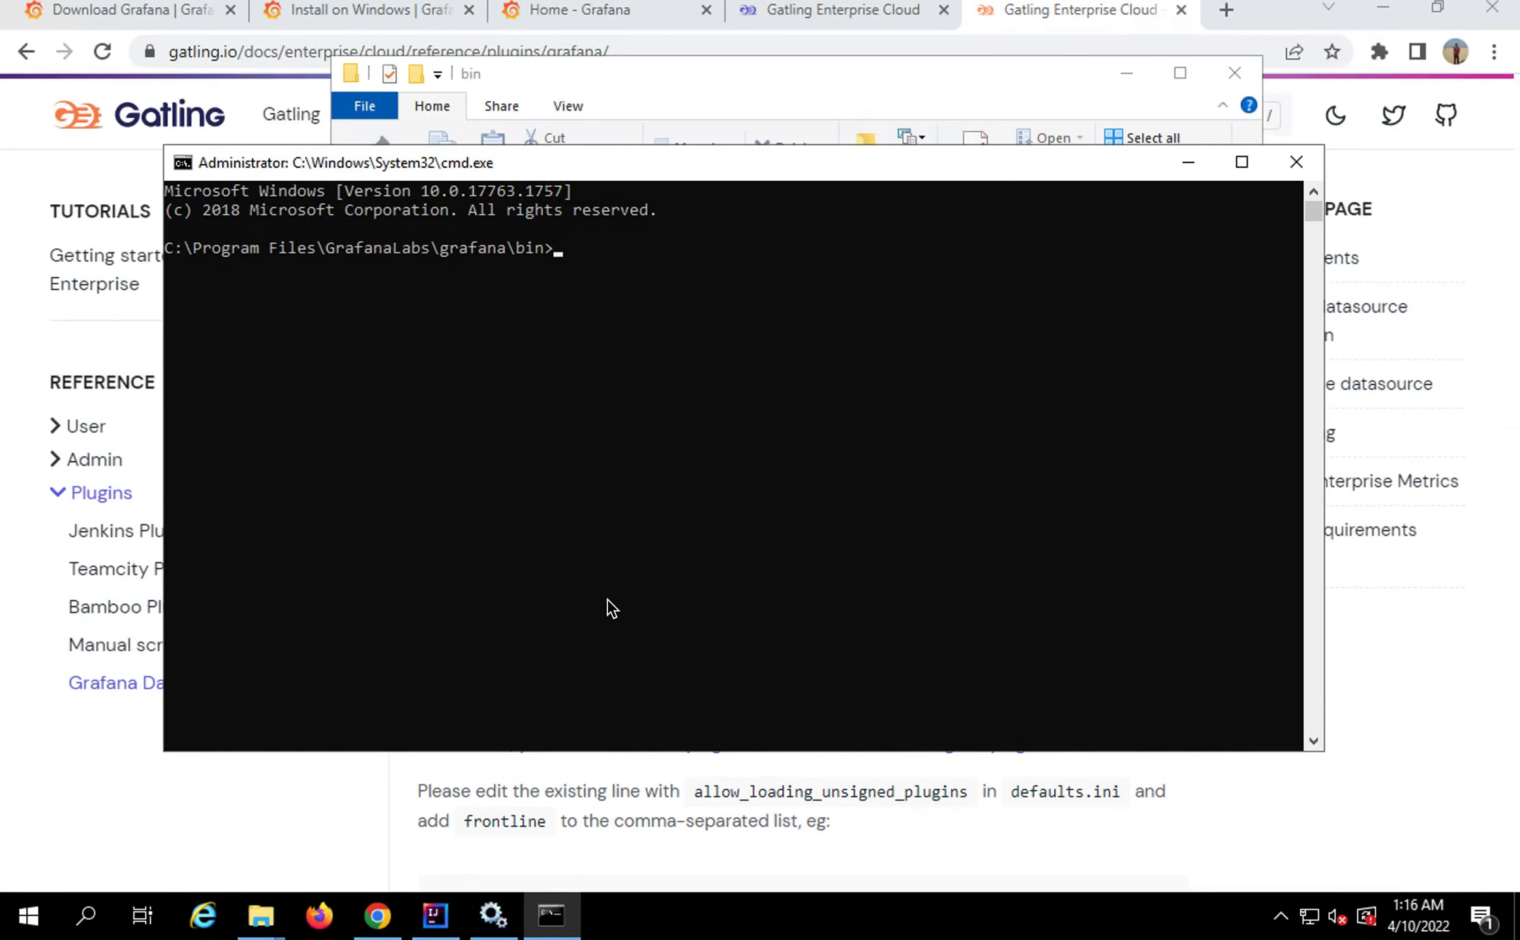
Paste the grafana-cli install command from the Gatling docs into a new Notepad window
click(797, 863)
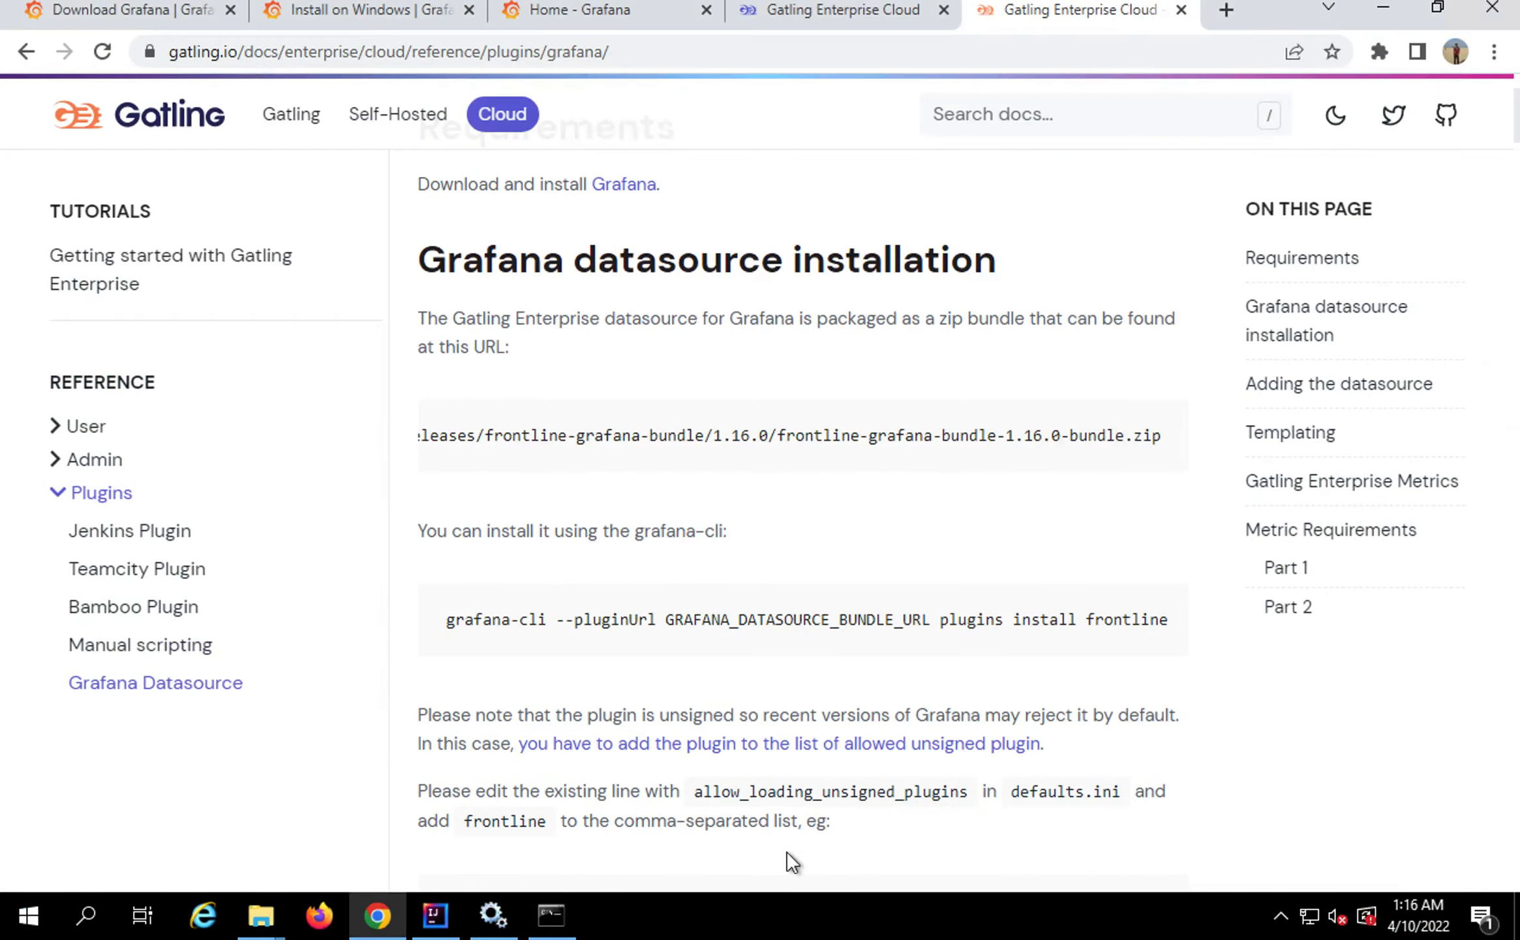
click(1153, 605)
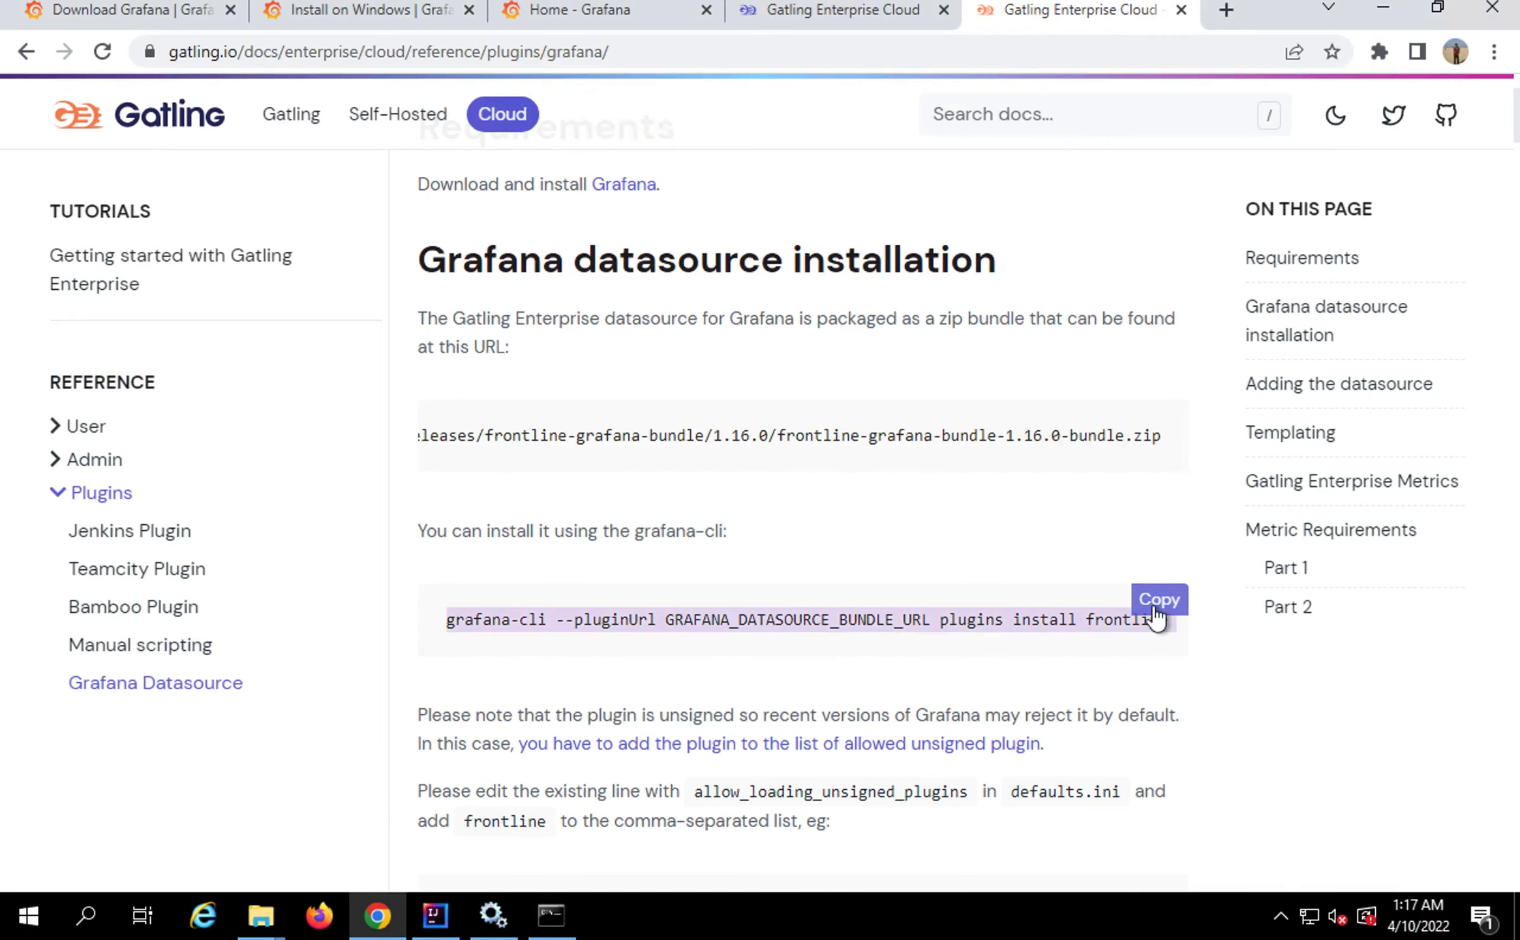
key(super)
text(note)
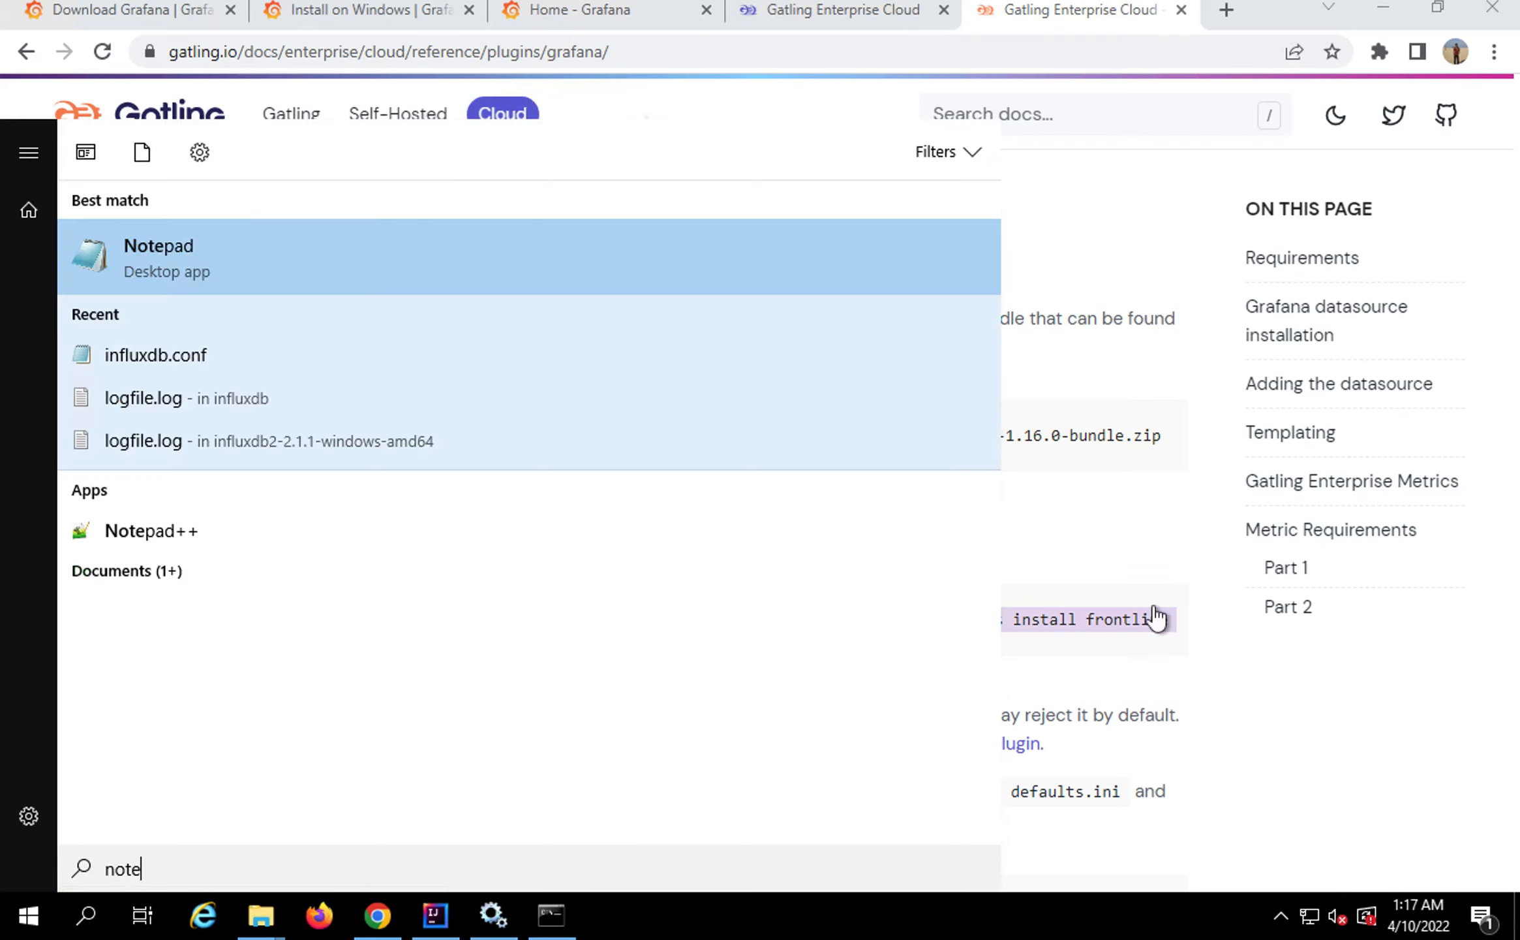
key(Return)
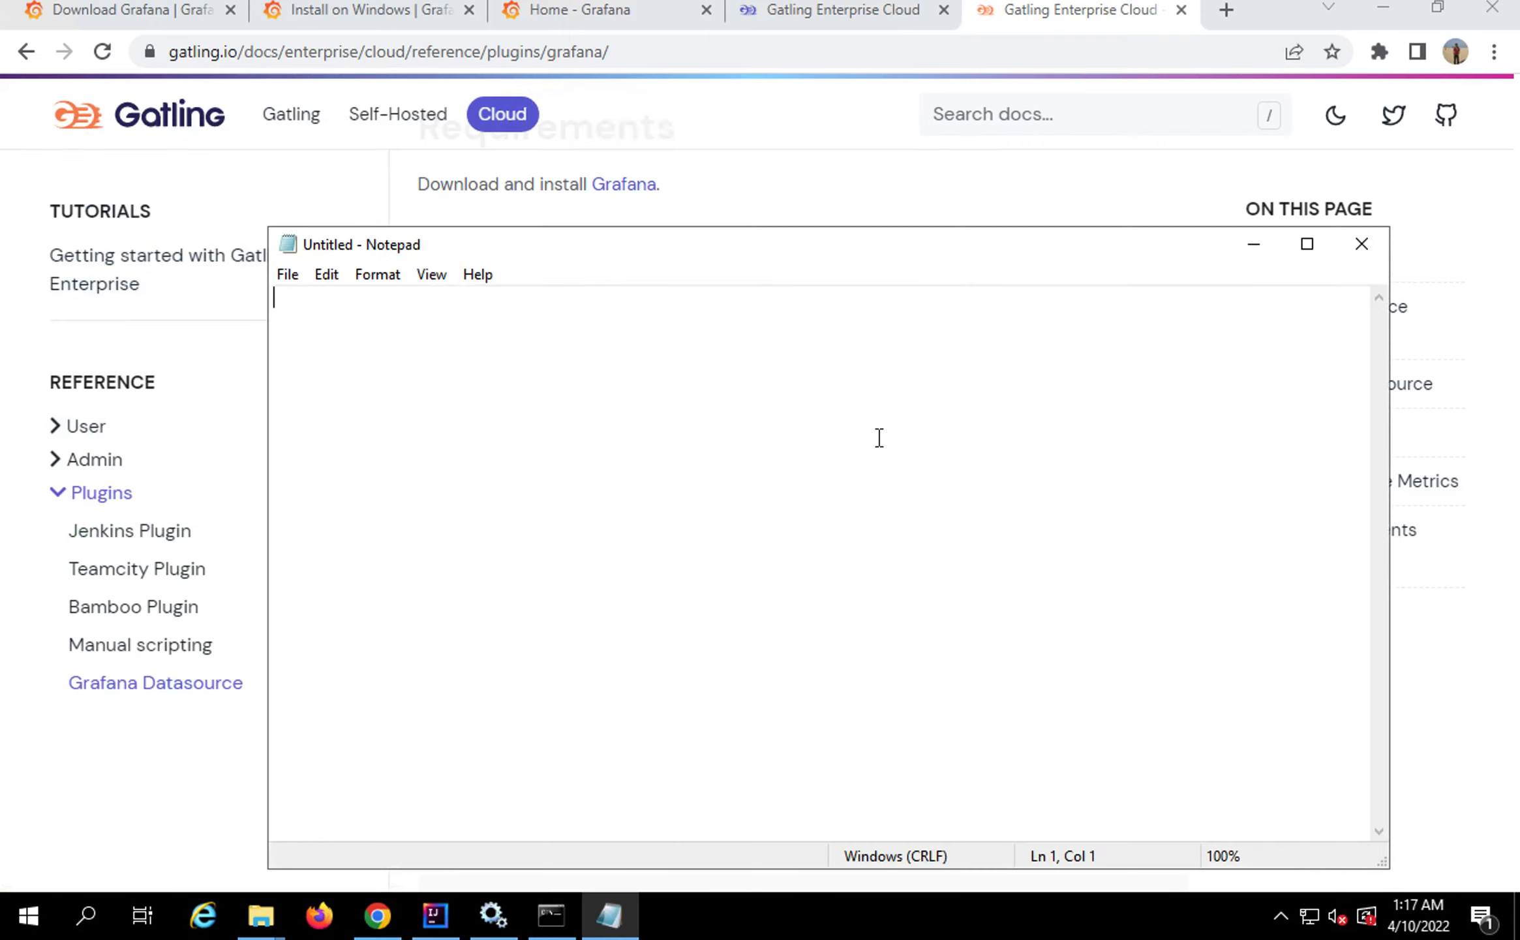
key(ctrl+v)
drag(503, 302, 775, 301)
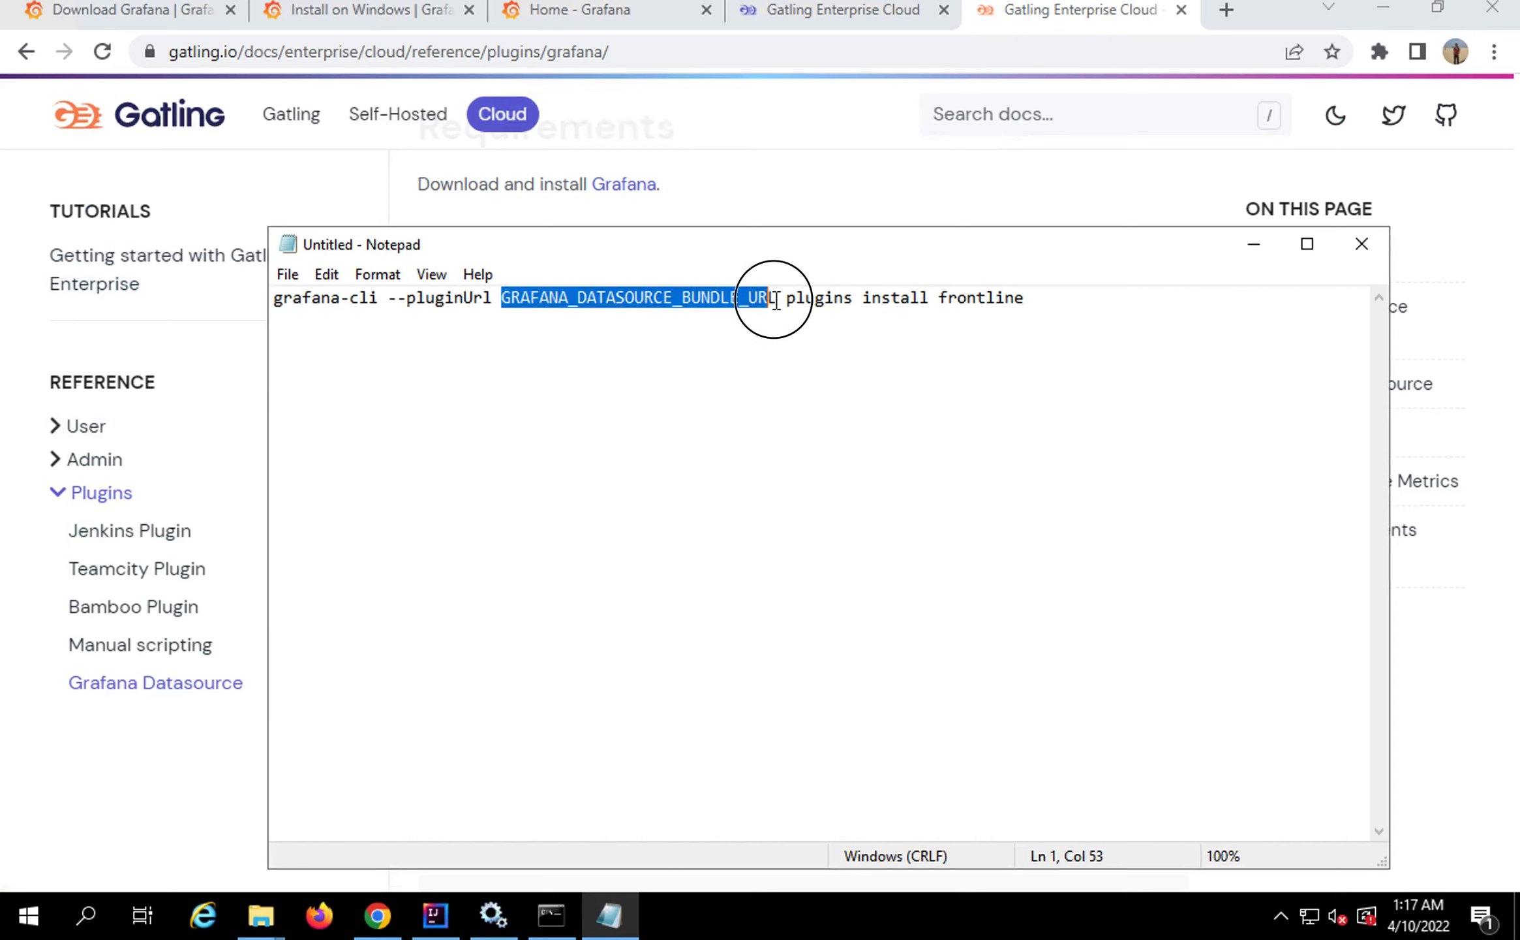
Replace the GRAFANA_DATASOURCE_BUNDLE_URL placeholder with the frontline-grafana-bundle 1.16.0 zip URL and select the --pluginUrl arguments
click(769, 163)
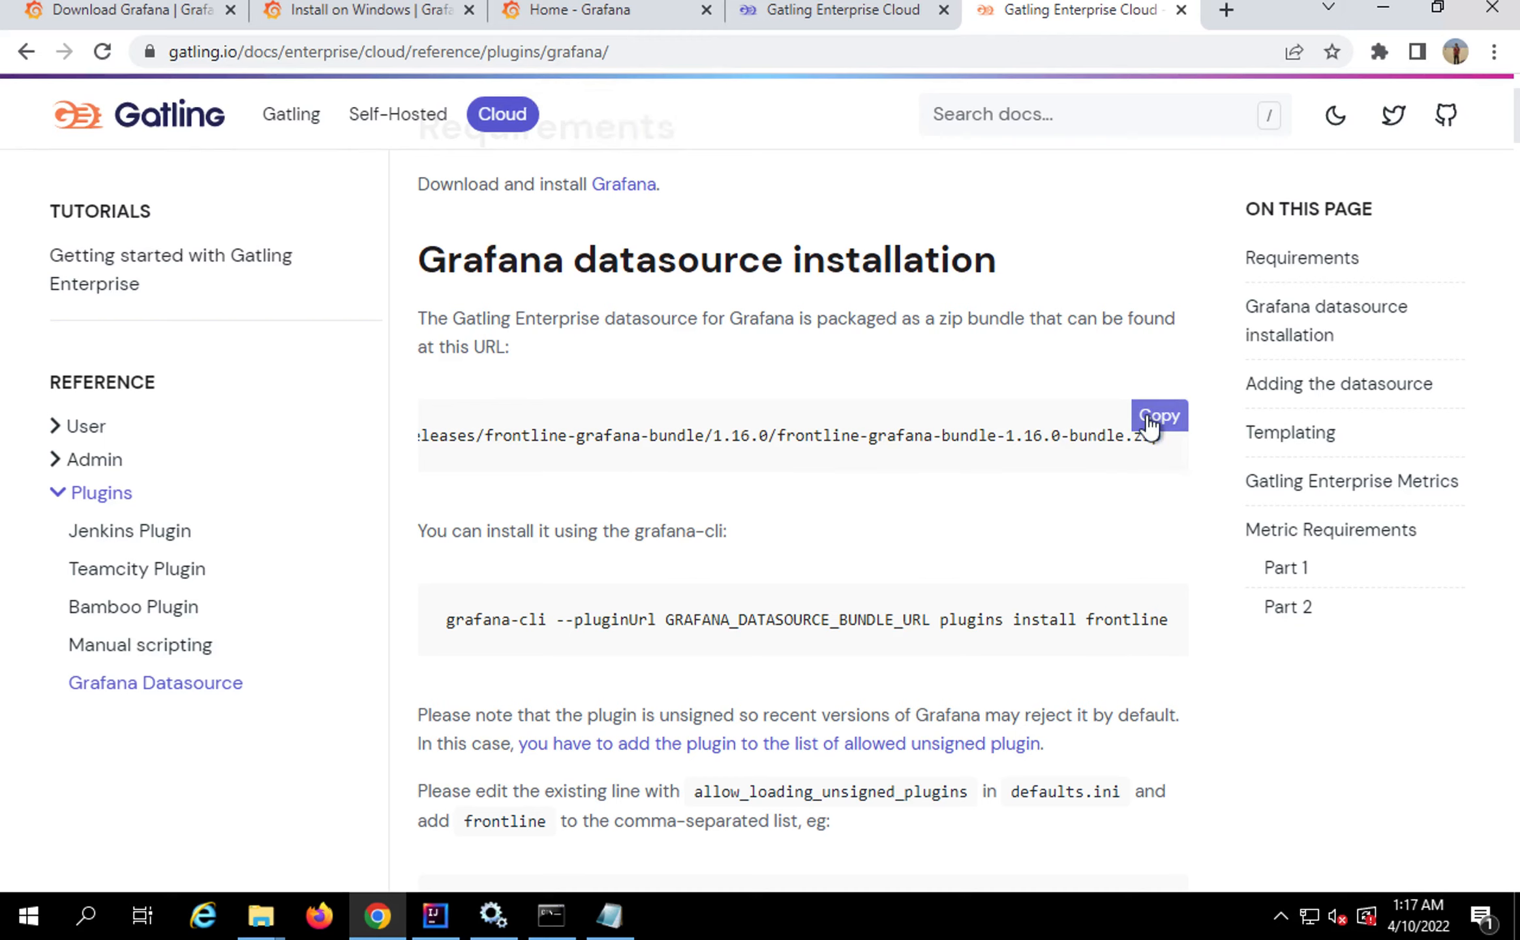
click(1159, 415)
click(609, 916)
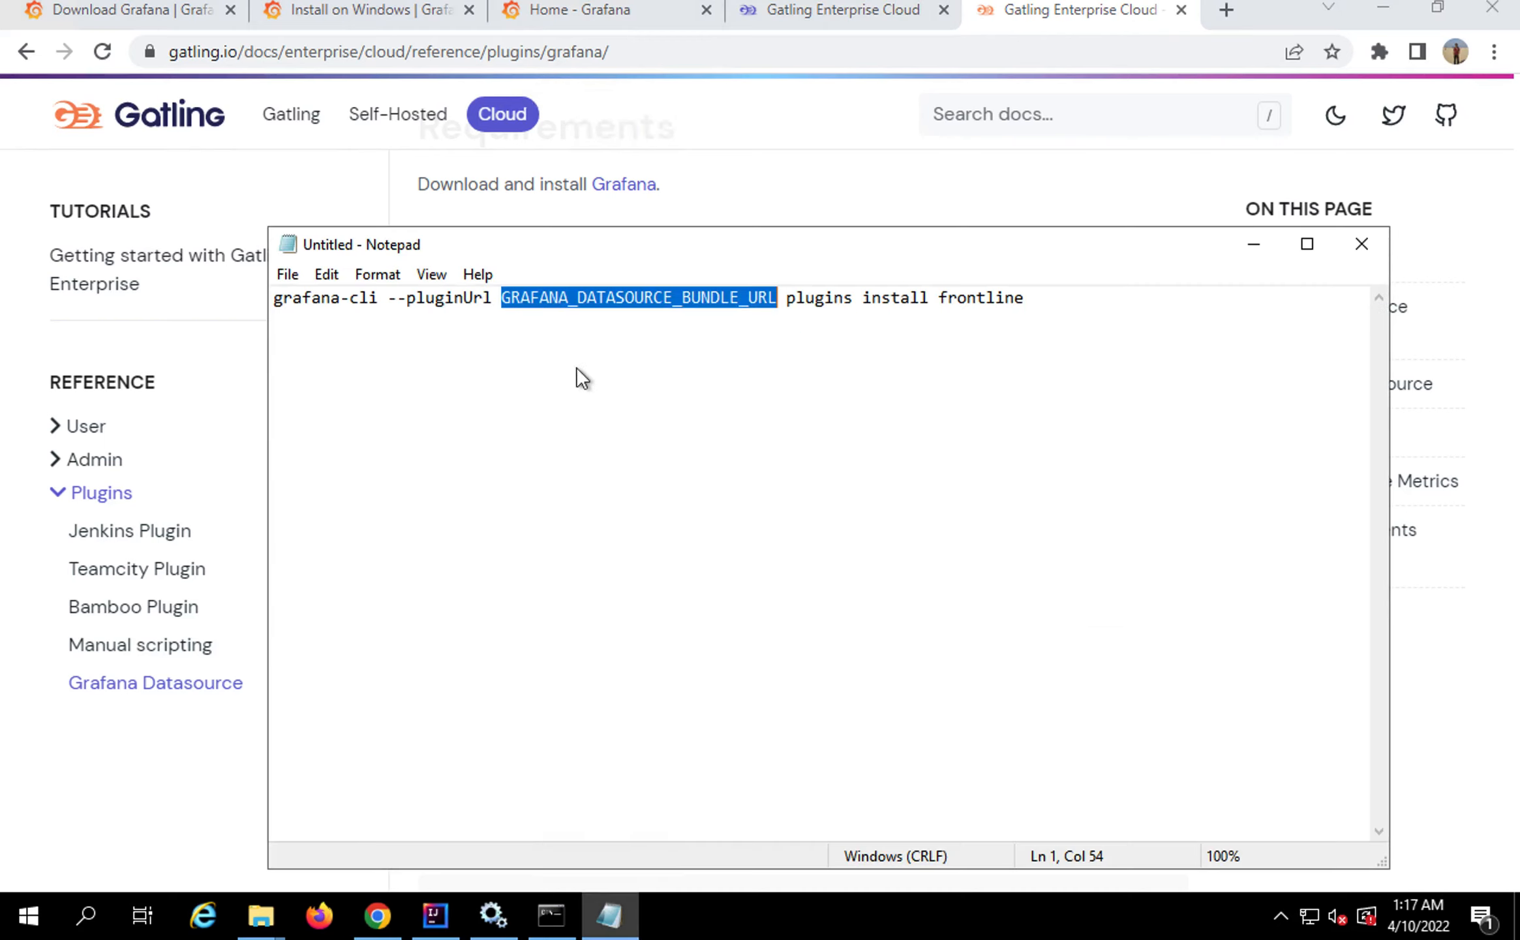
drag(509, 301, 775, 295)
key(BackSpace)
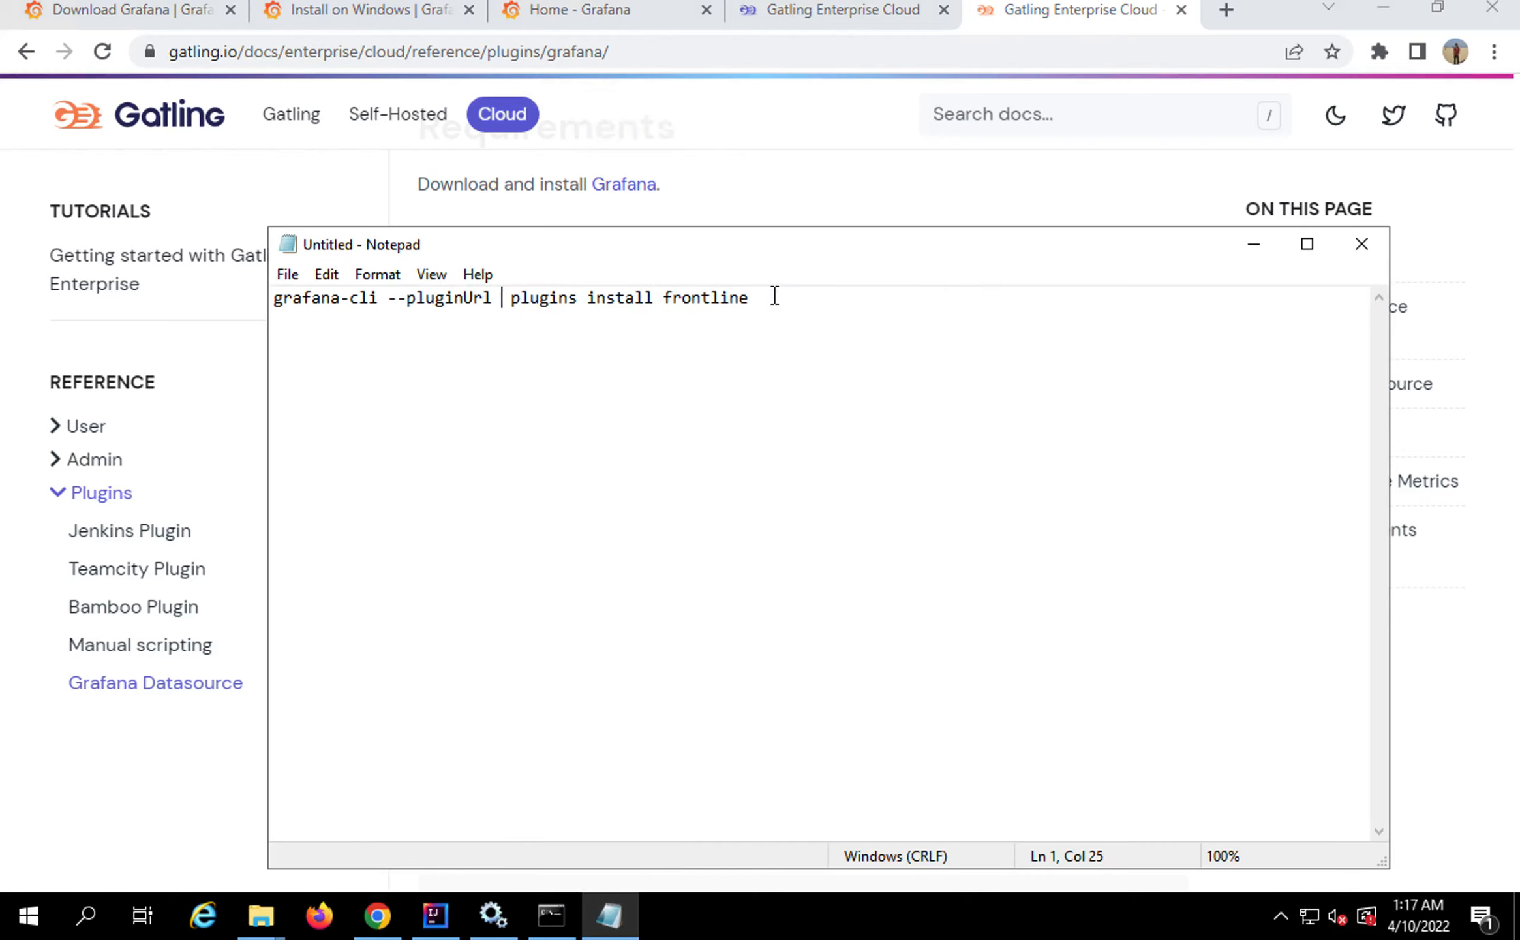
key(ctrl+v)
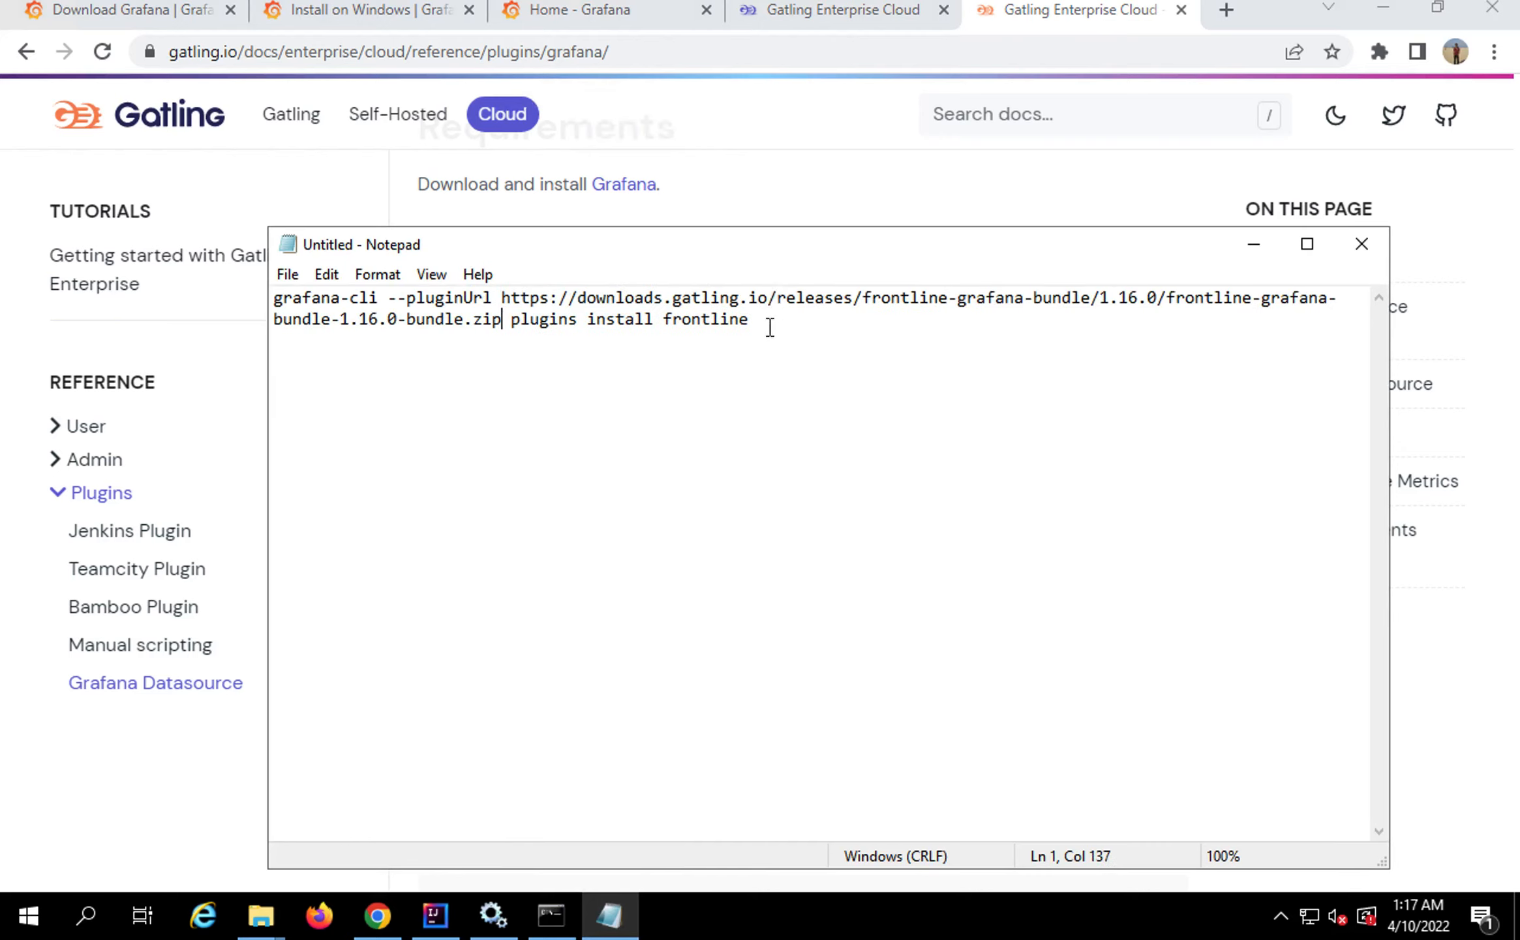
drag(764, 320, 557, 307)
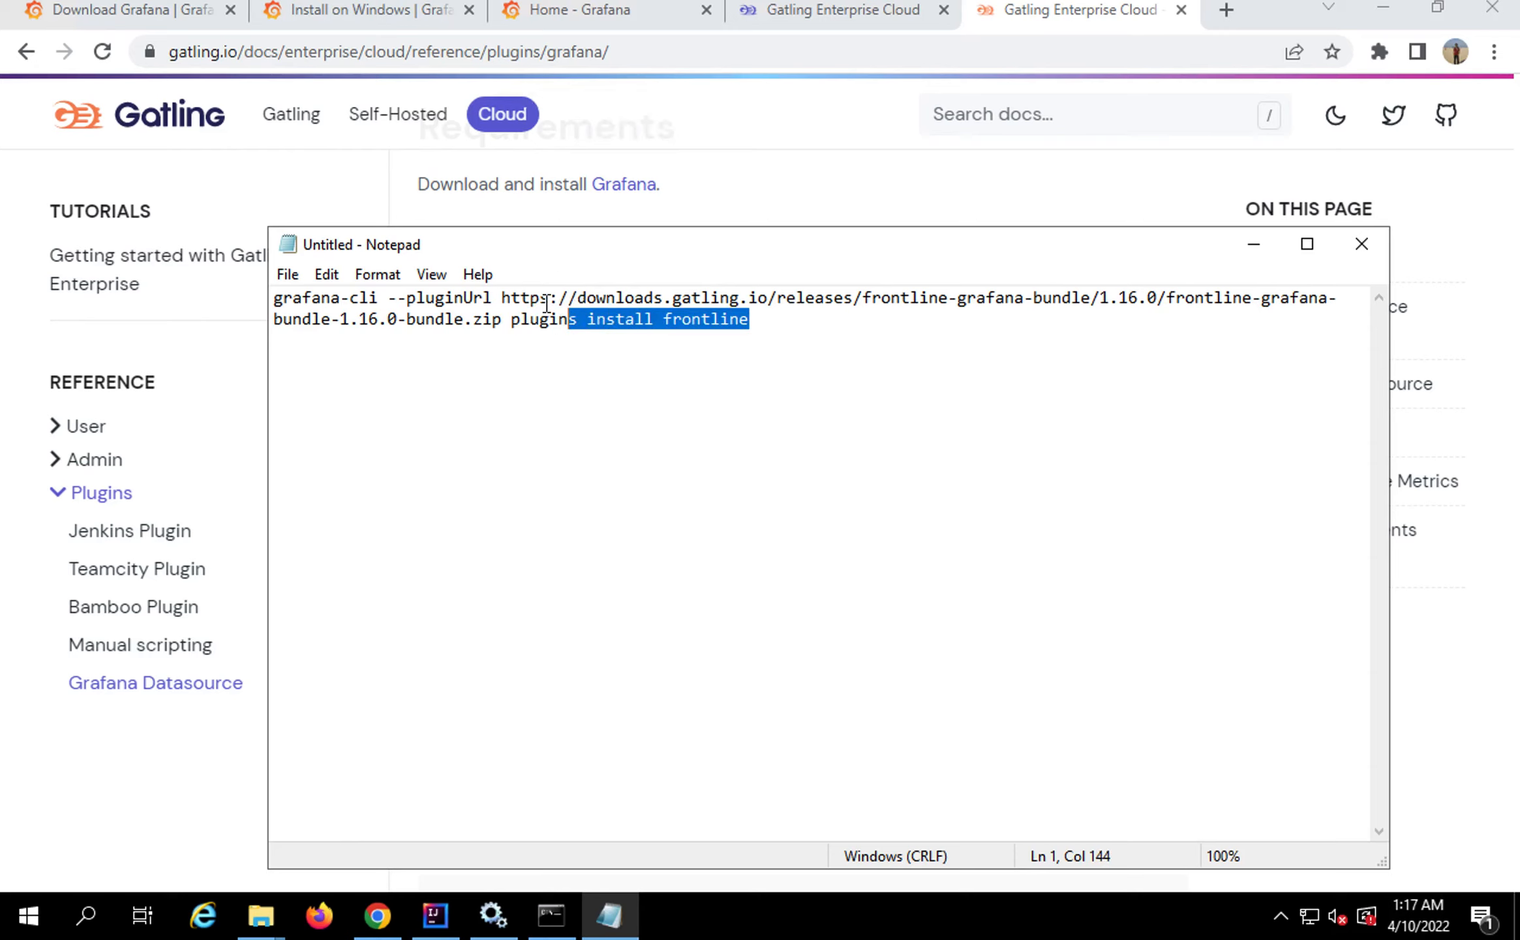
click(758, 329)
drag(747, 319, 390, 300)
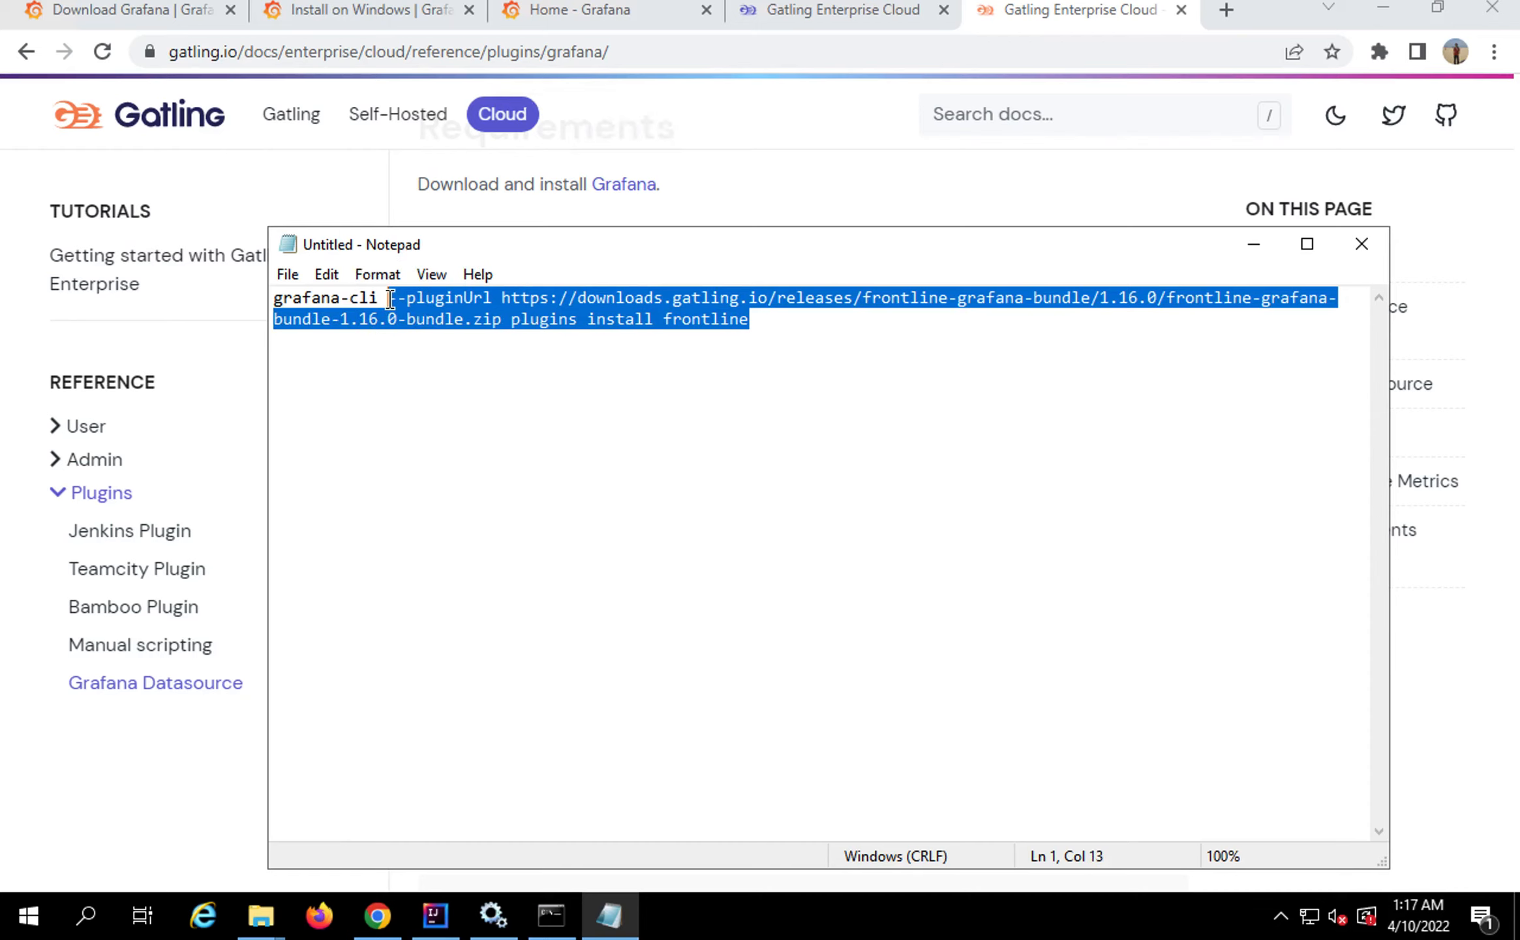
Run grafana-cli with the pasted --pluginUrl arguments in Command Prompt to install frontline v1.16.0
click(548, 920)
text(grafa)
text(-cl)
key(Tab)
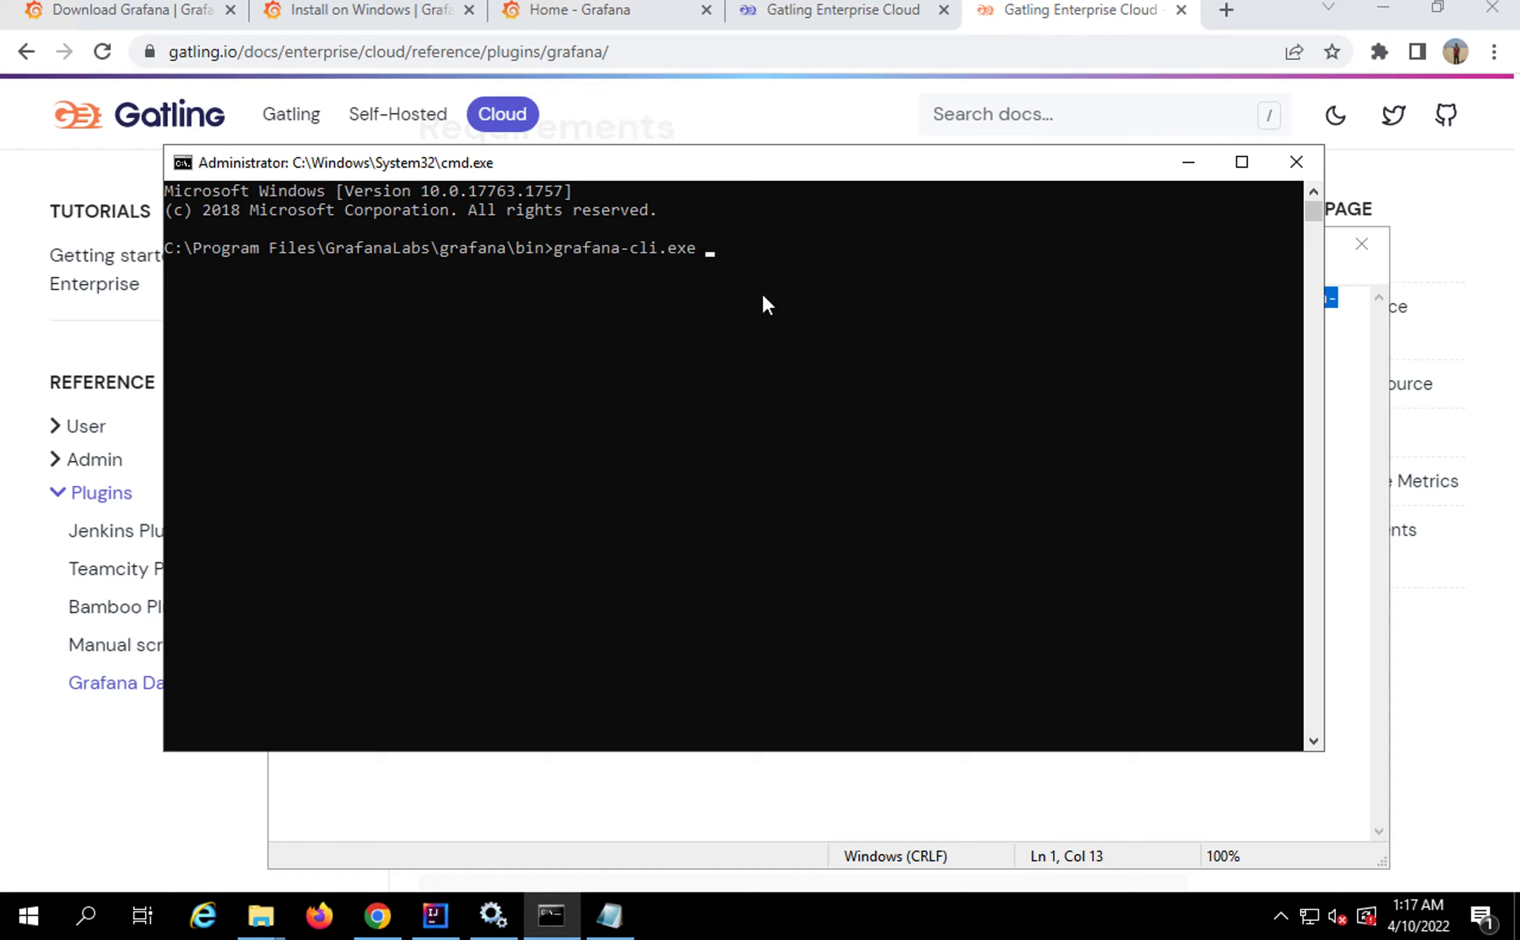
key(ctrl+v)
key(Return)
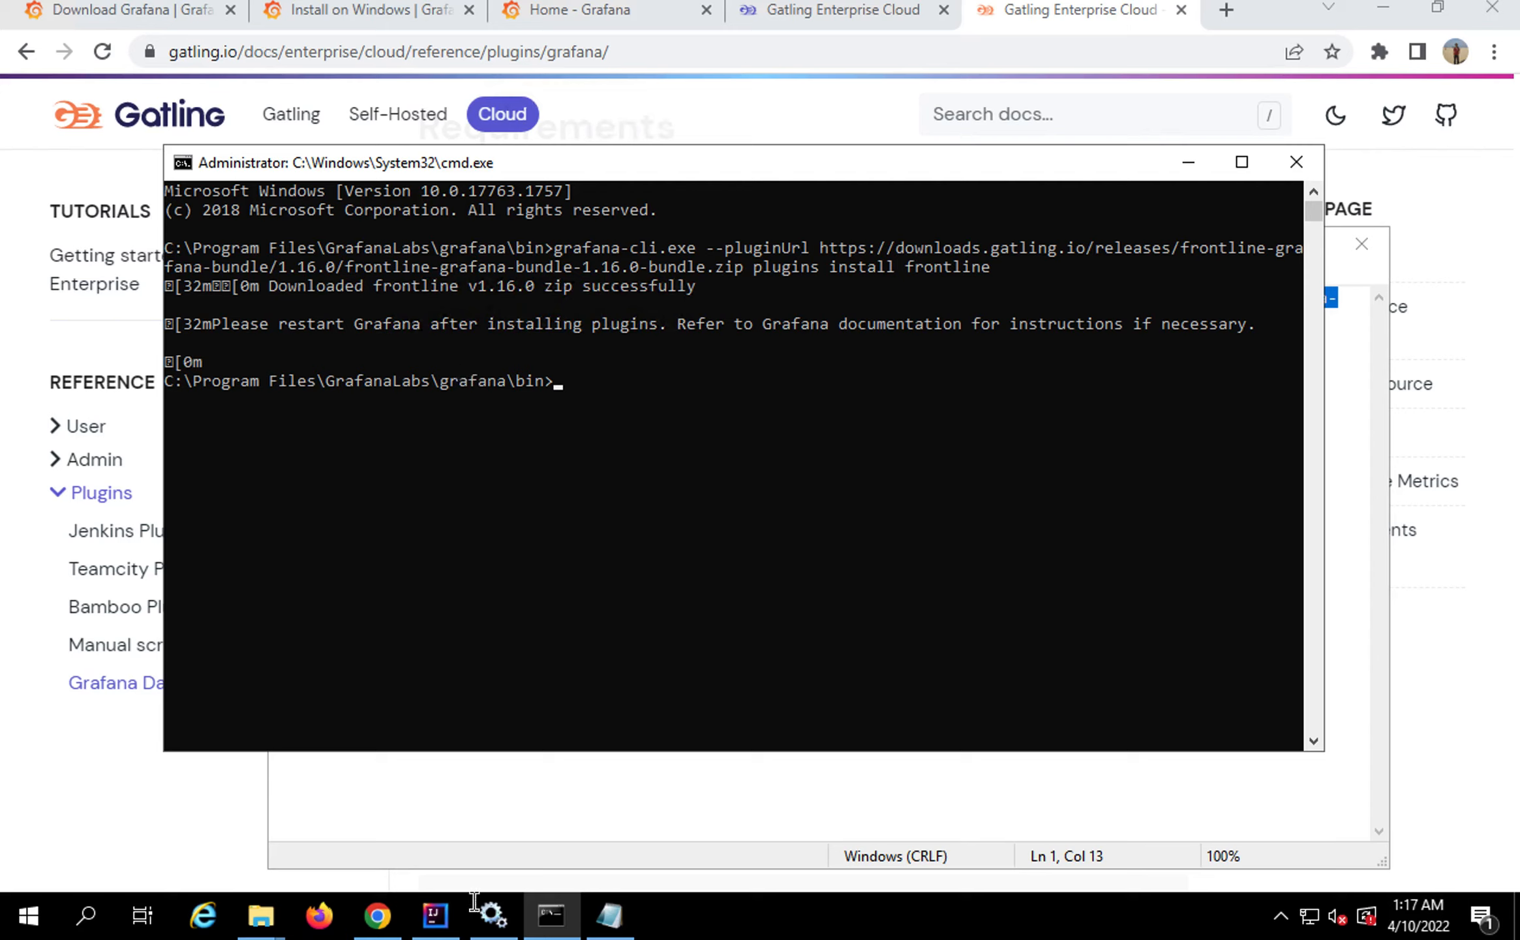
key(super+d)
Restart the Grafana service in the Services window, then bring the Gatling docs back
mouse_move(500, 927)
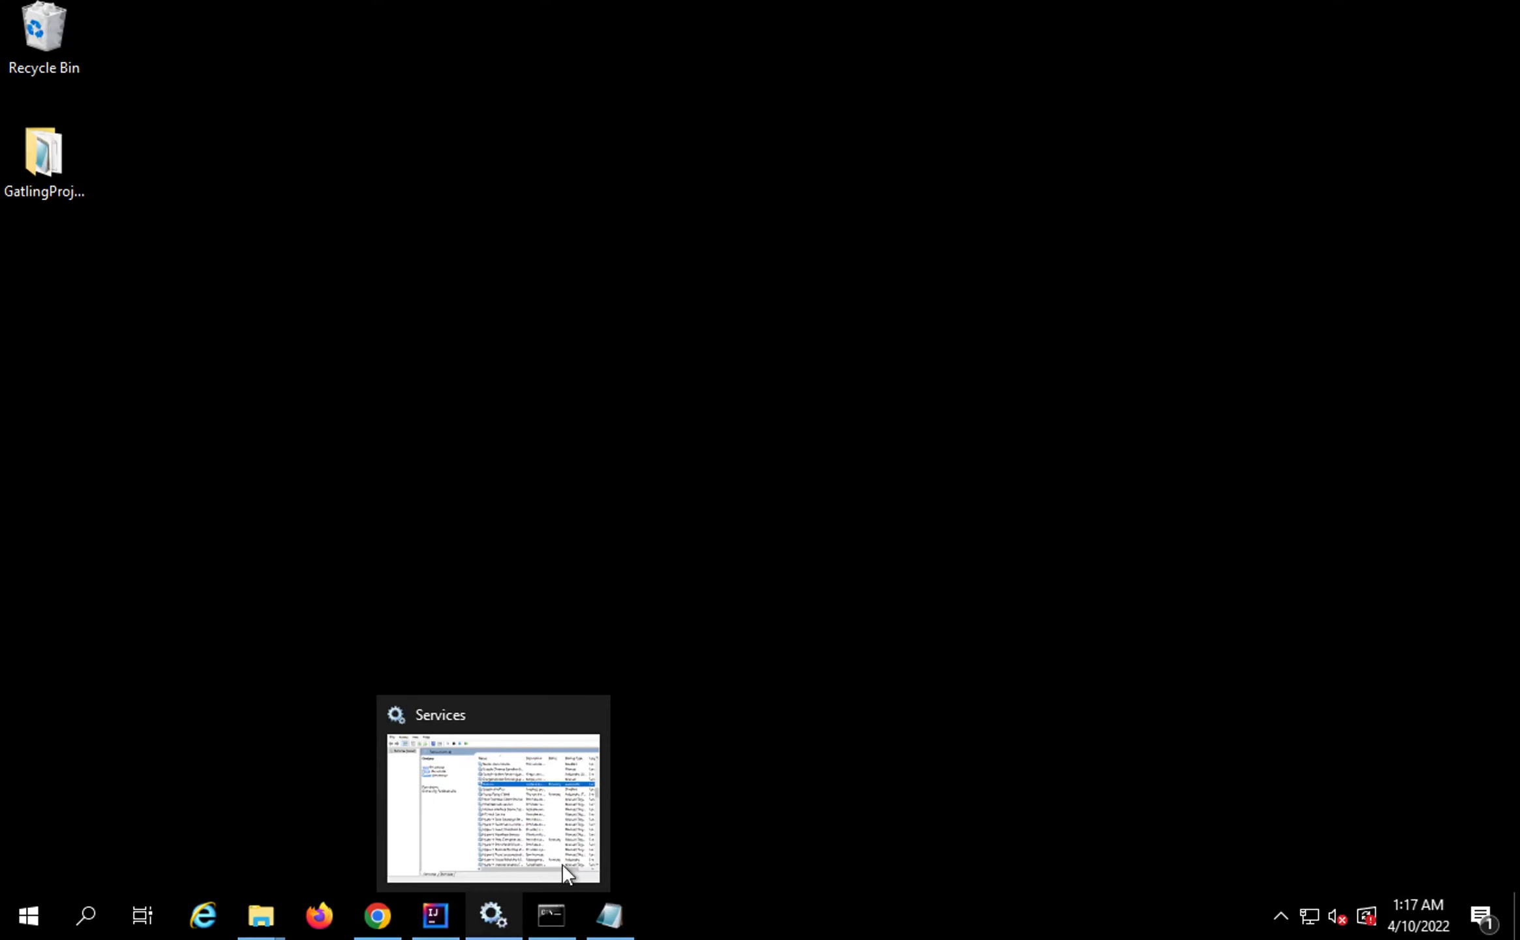
click(496, 924)
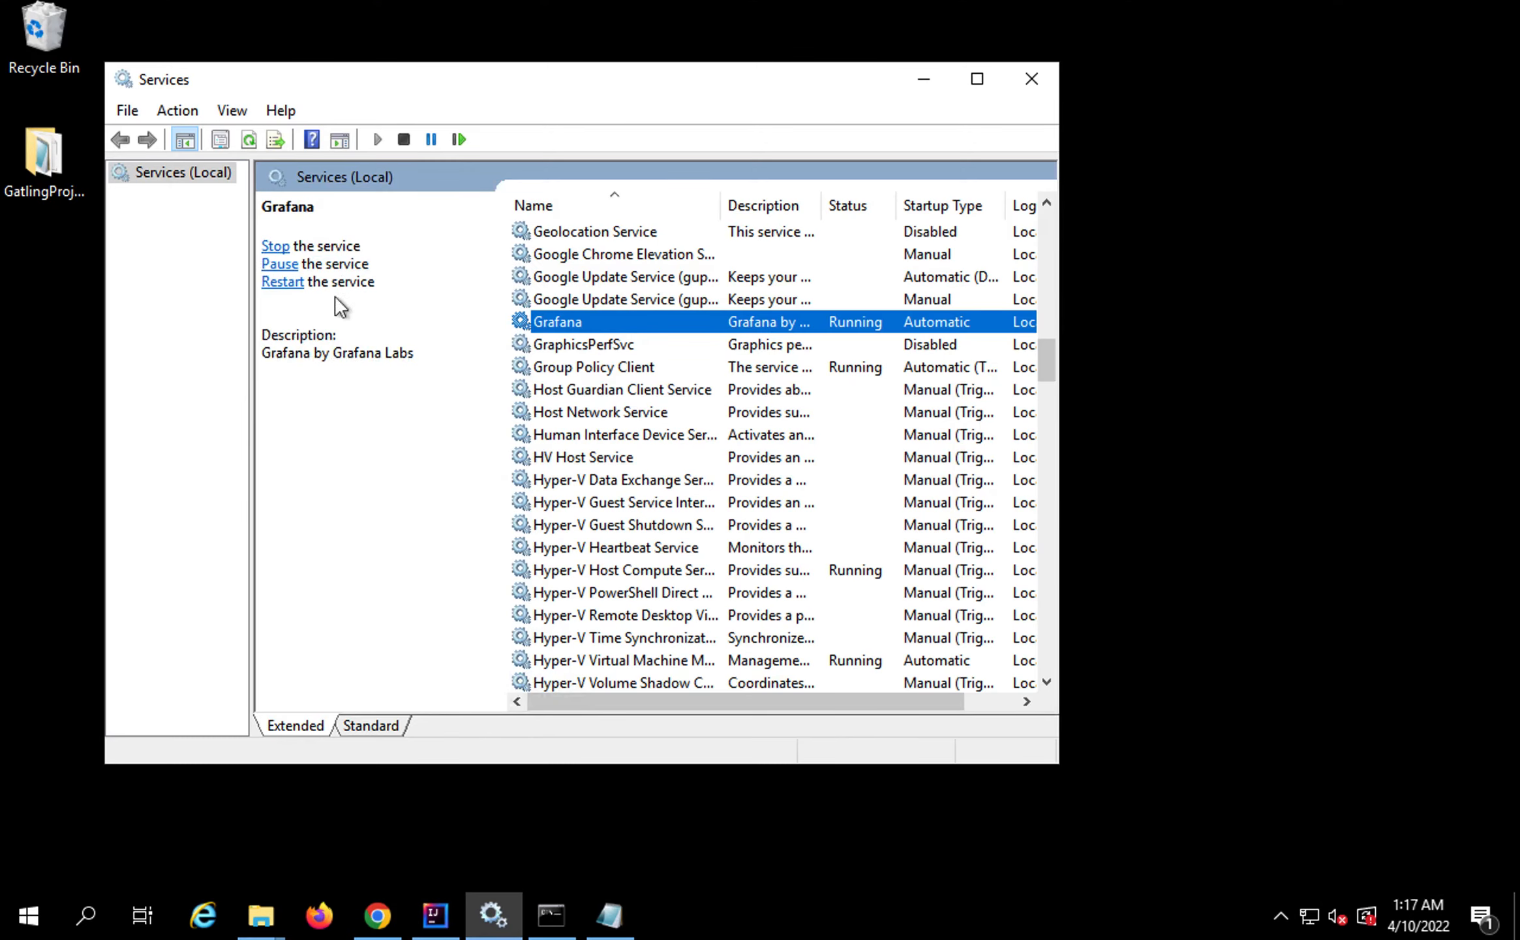
right_click(756, 321)
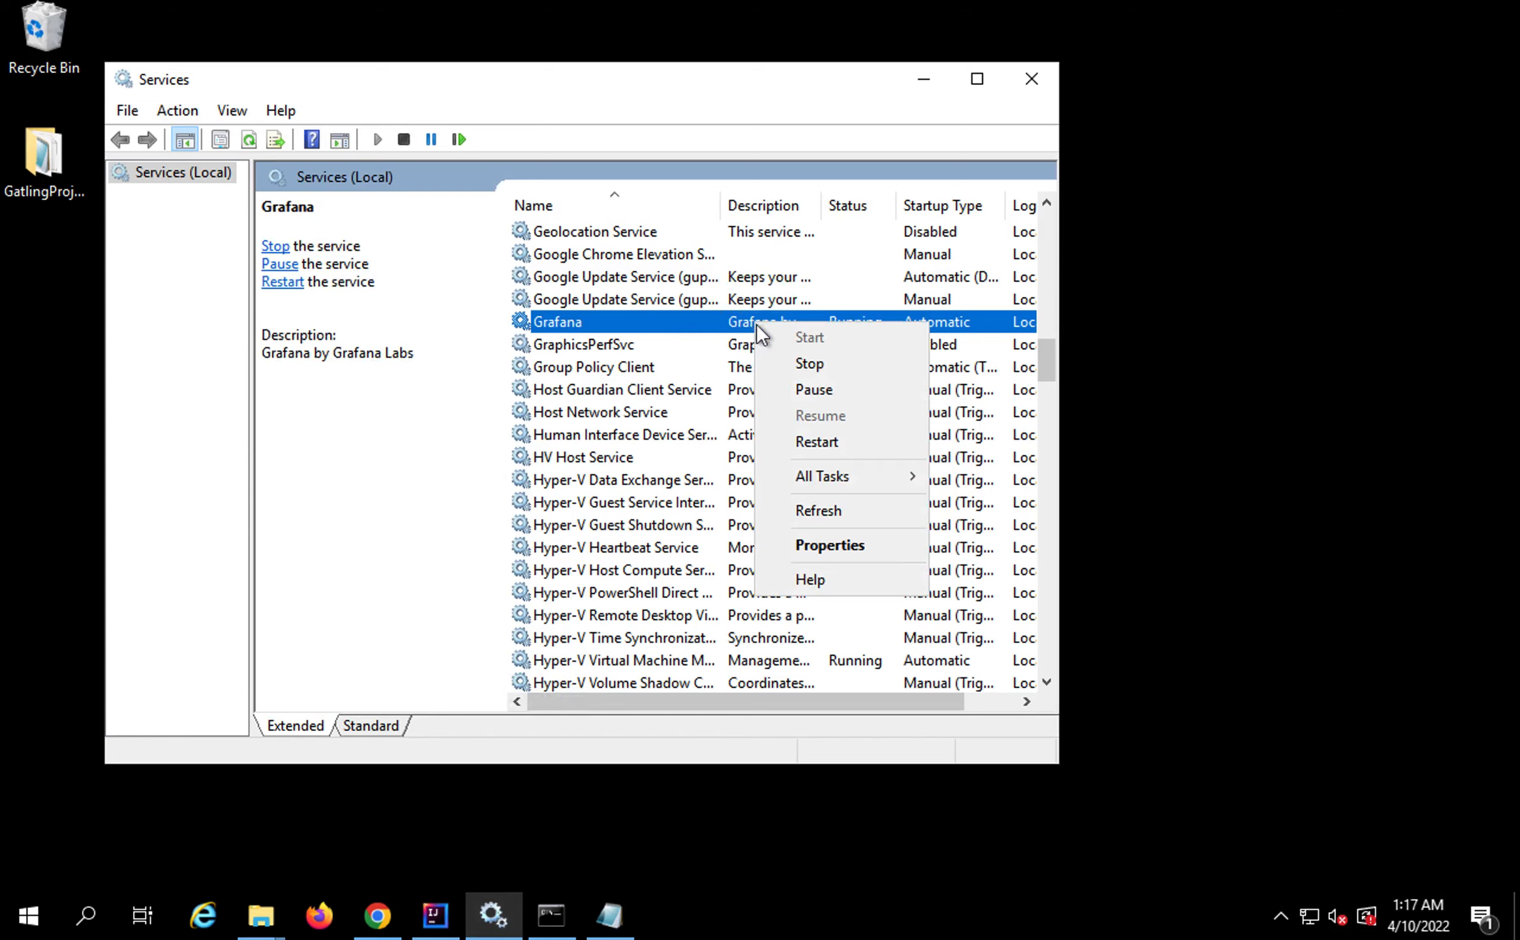
click(795, 441)
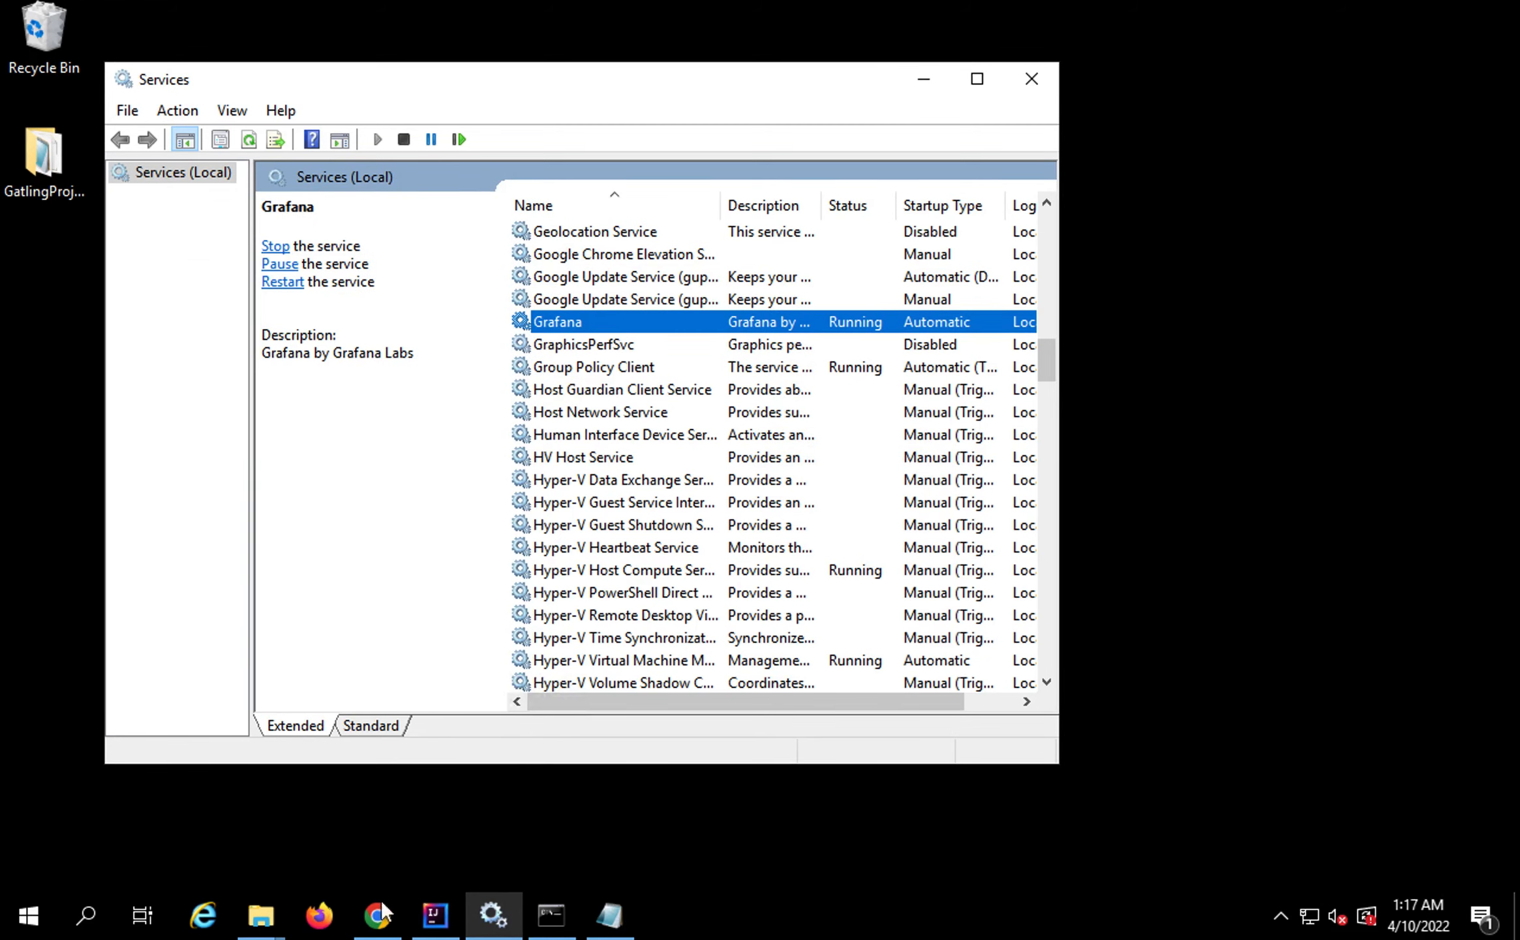
click(381, 922)
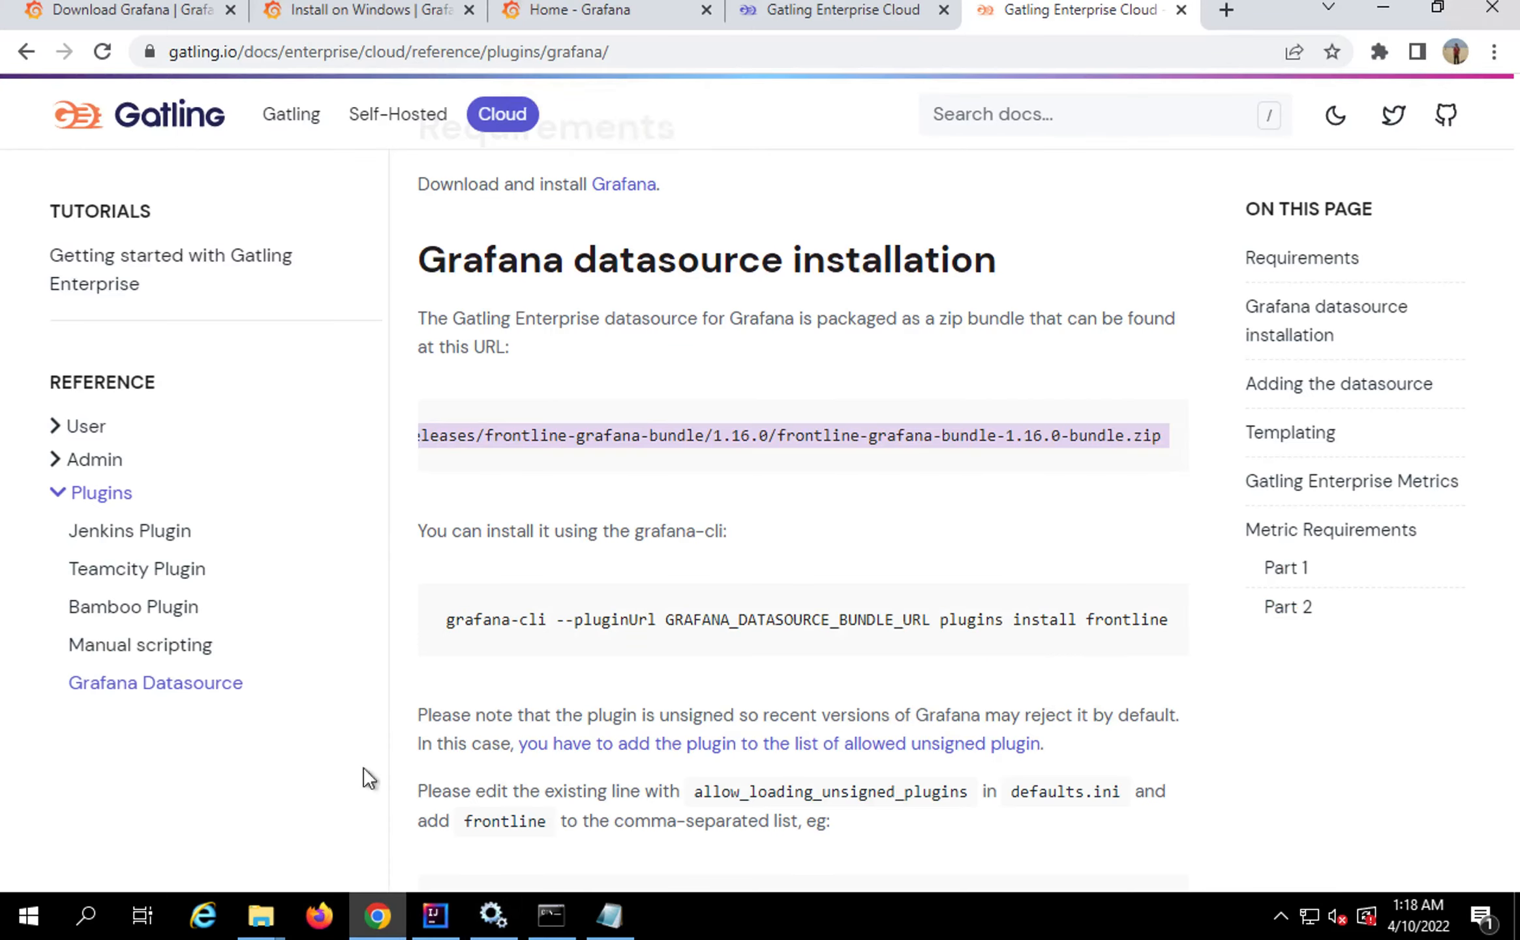
Reveal Step 3's defaults.ini allow_loading_unsigned_plugins = frontline instruction, then return to the Windows desktop
click(168, 23)
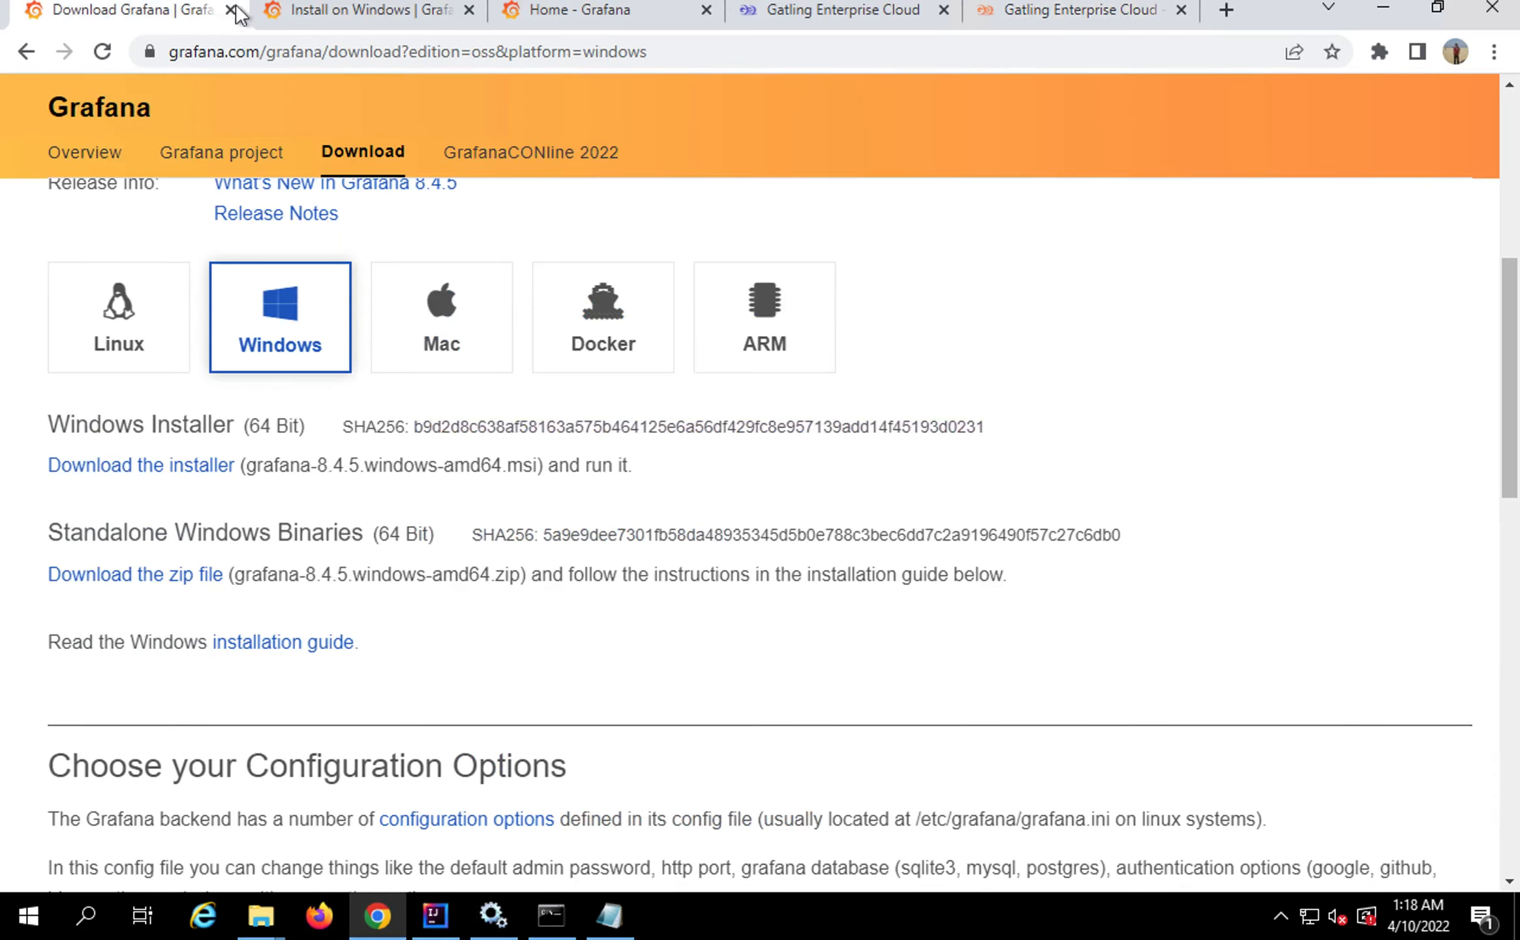
click(600, 12)
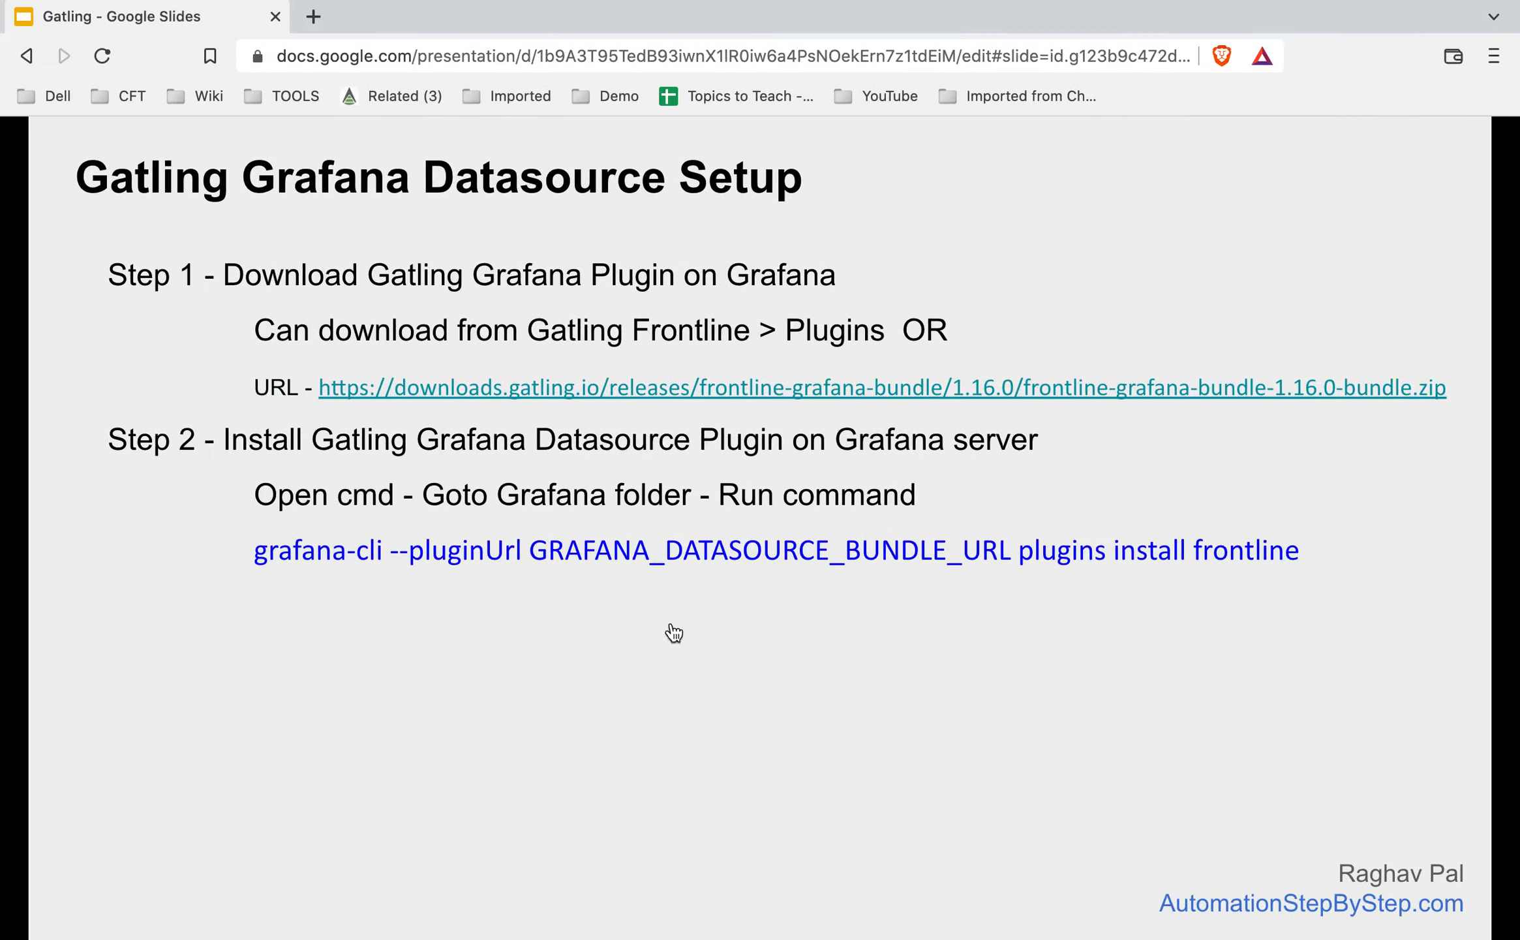
click(658, 665)
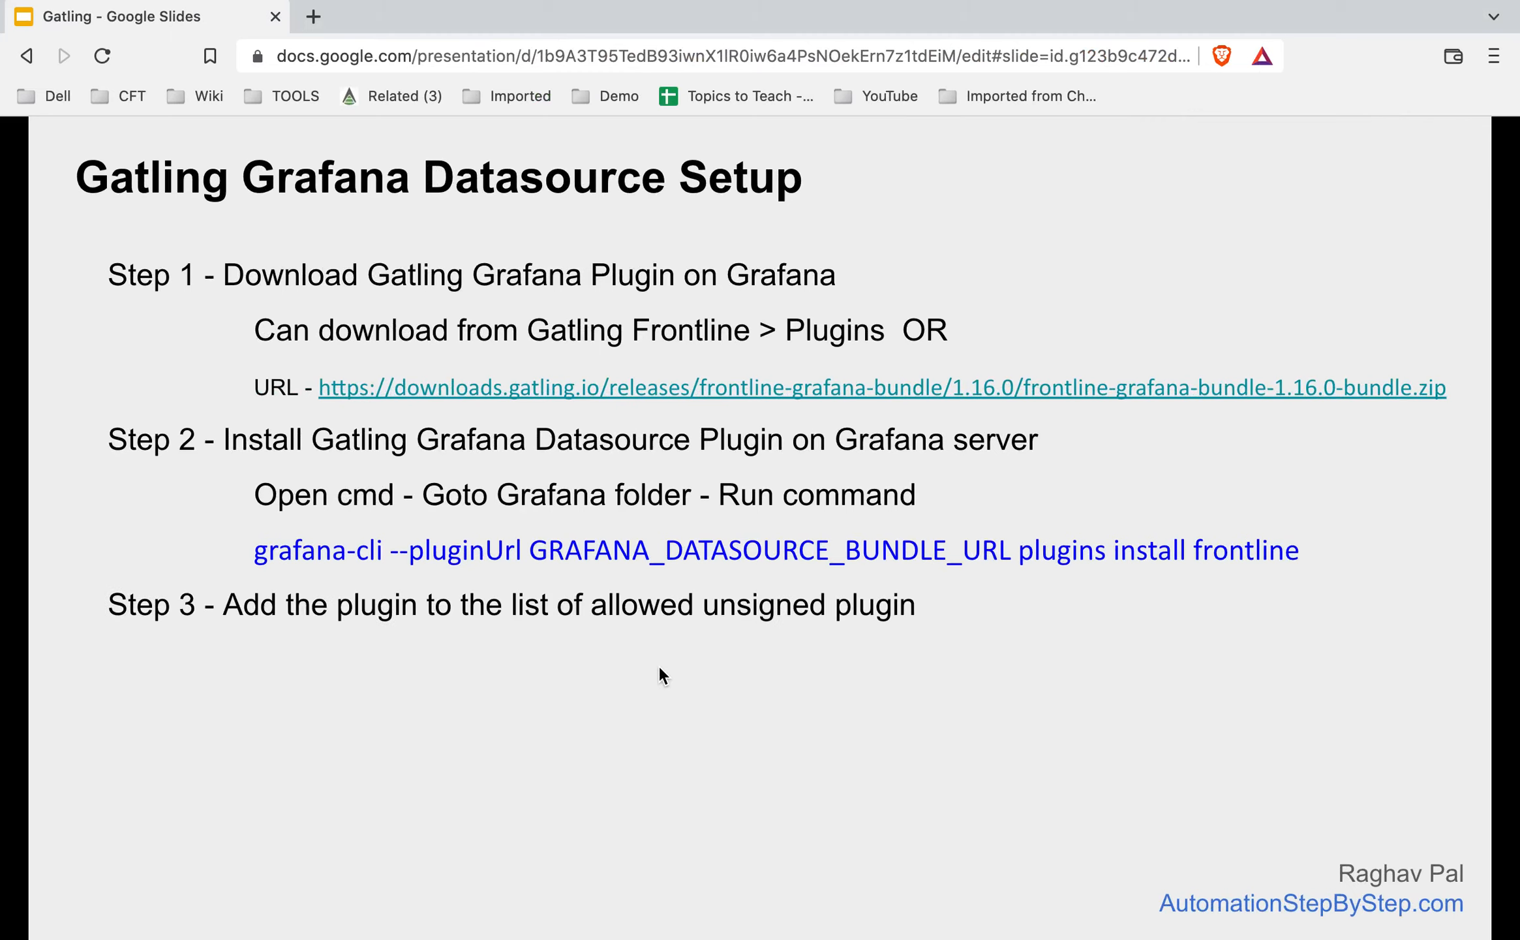
click(657, 665)
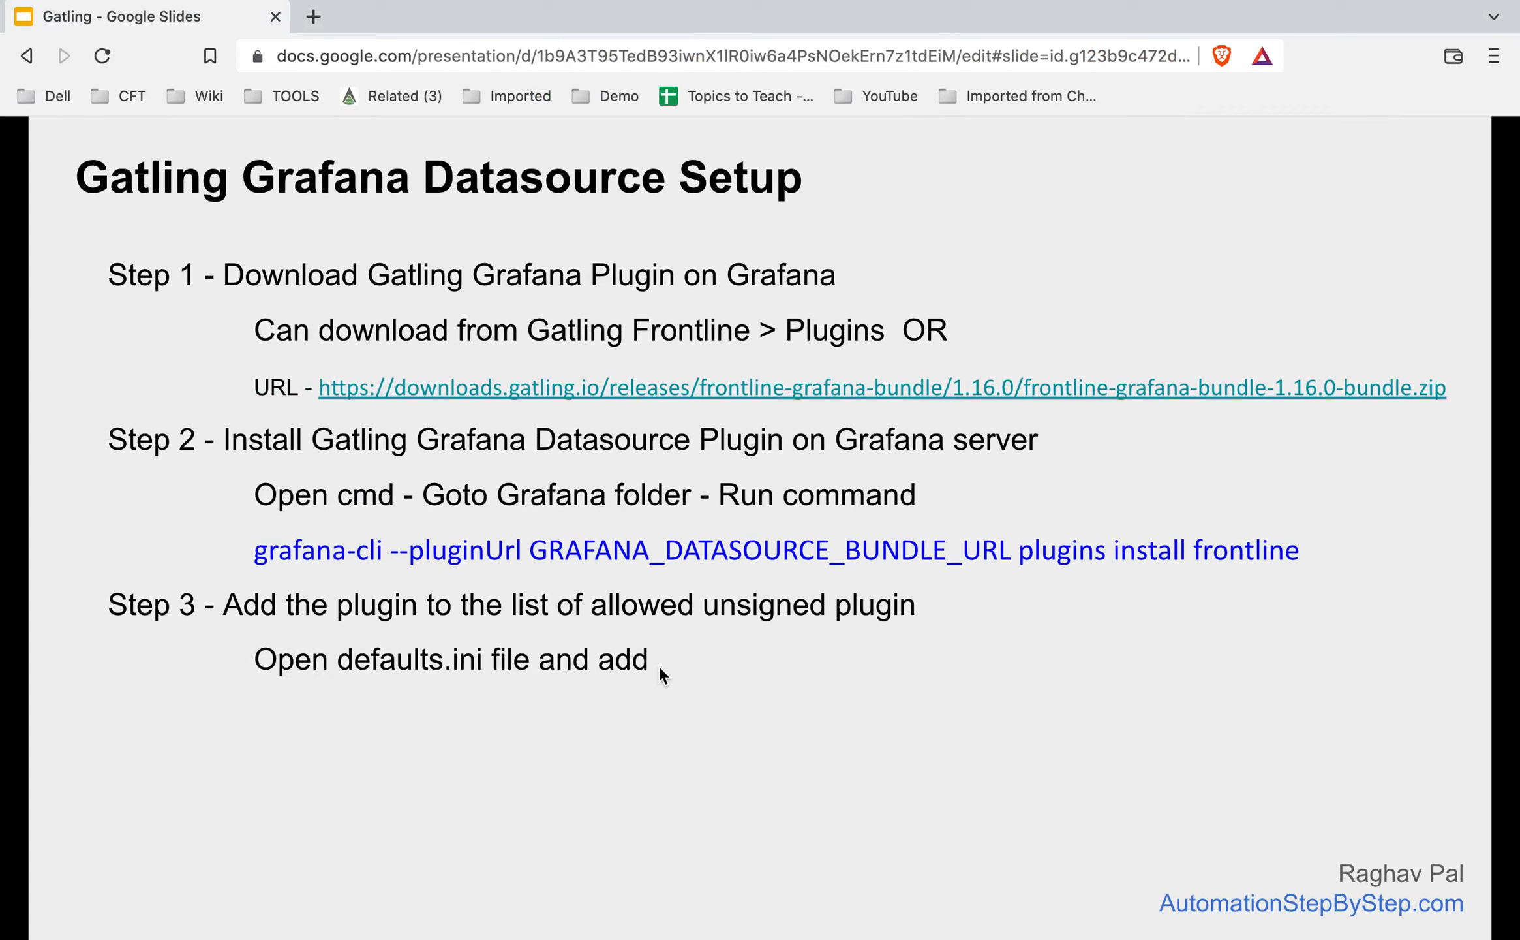
click(658, 665)
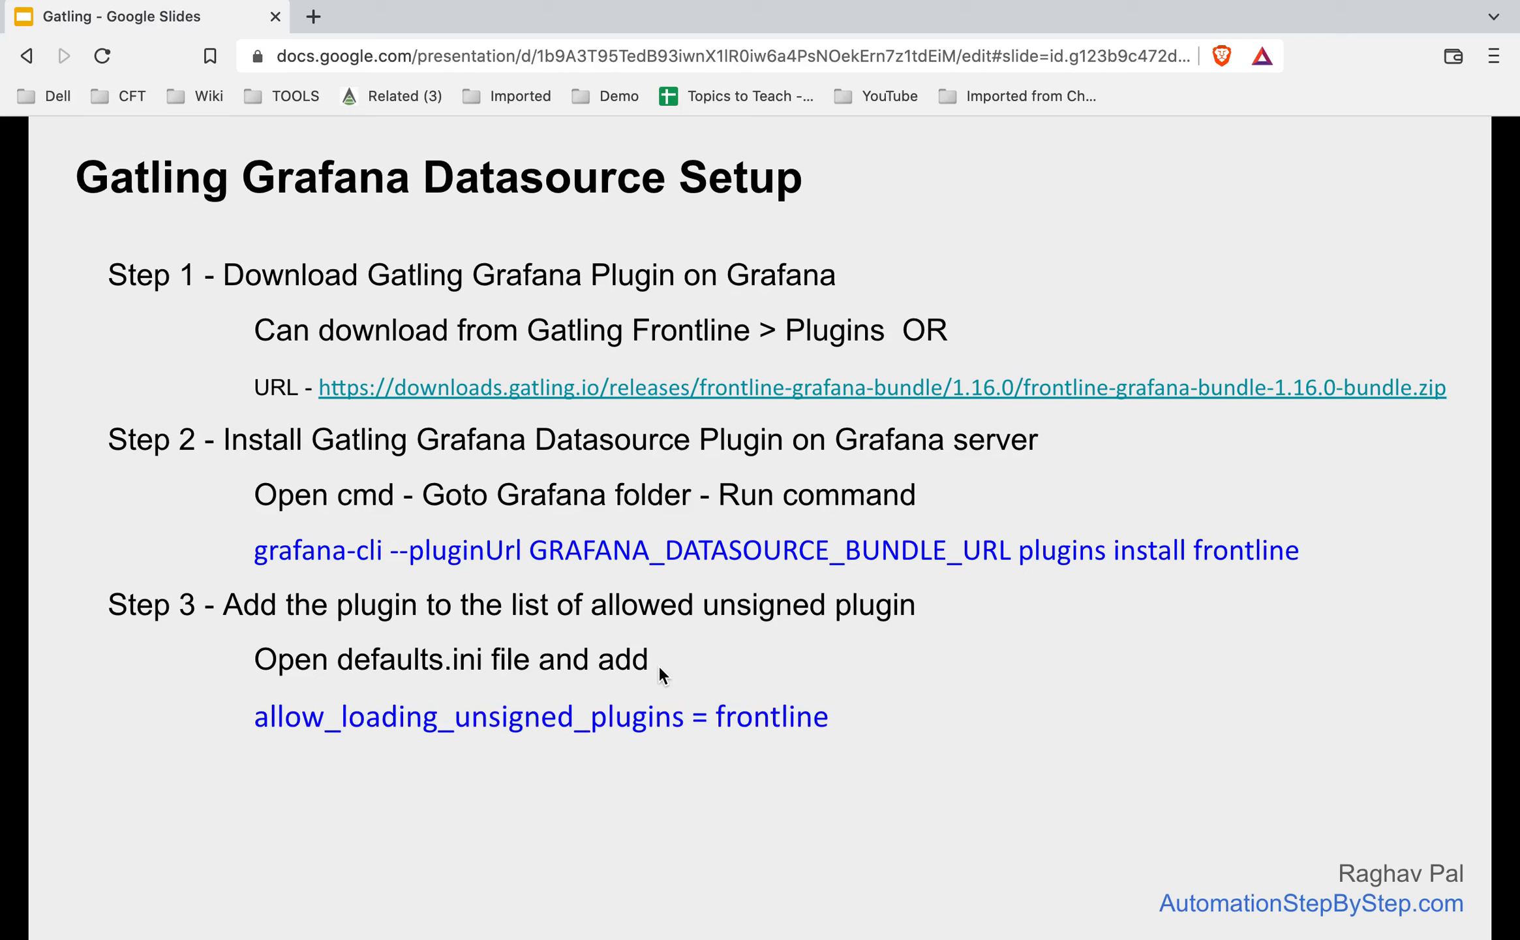
key(ctrl+Right)
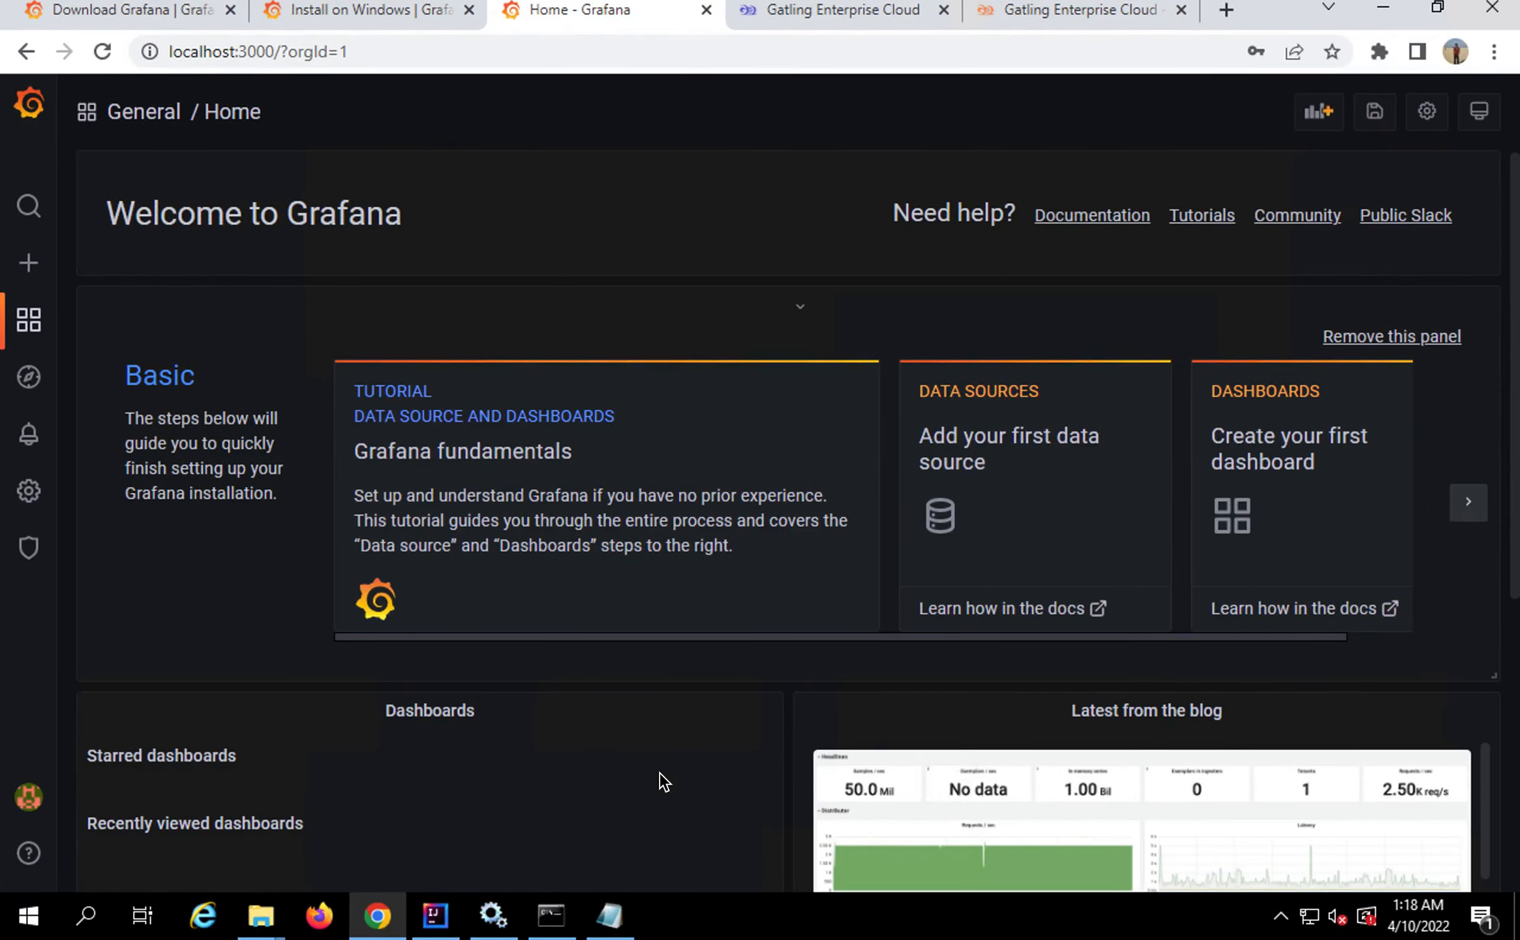
Go from Grafana's bin folder to conf and open defaults.ini in Notepad++
click(262, 920)
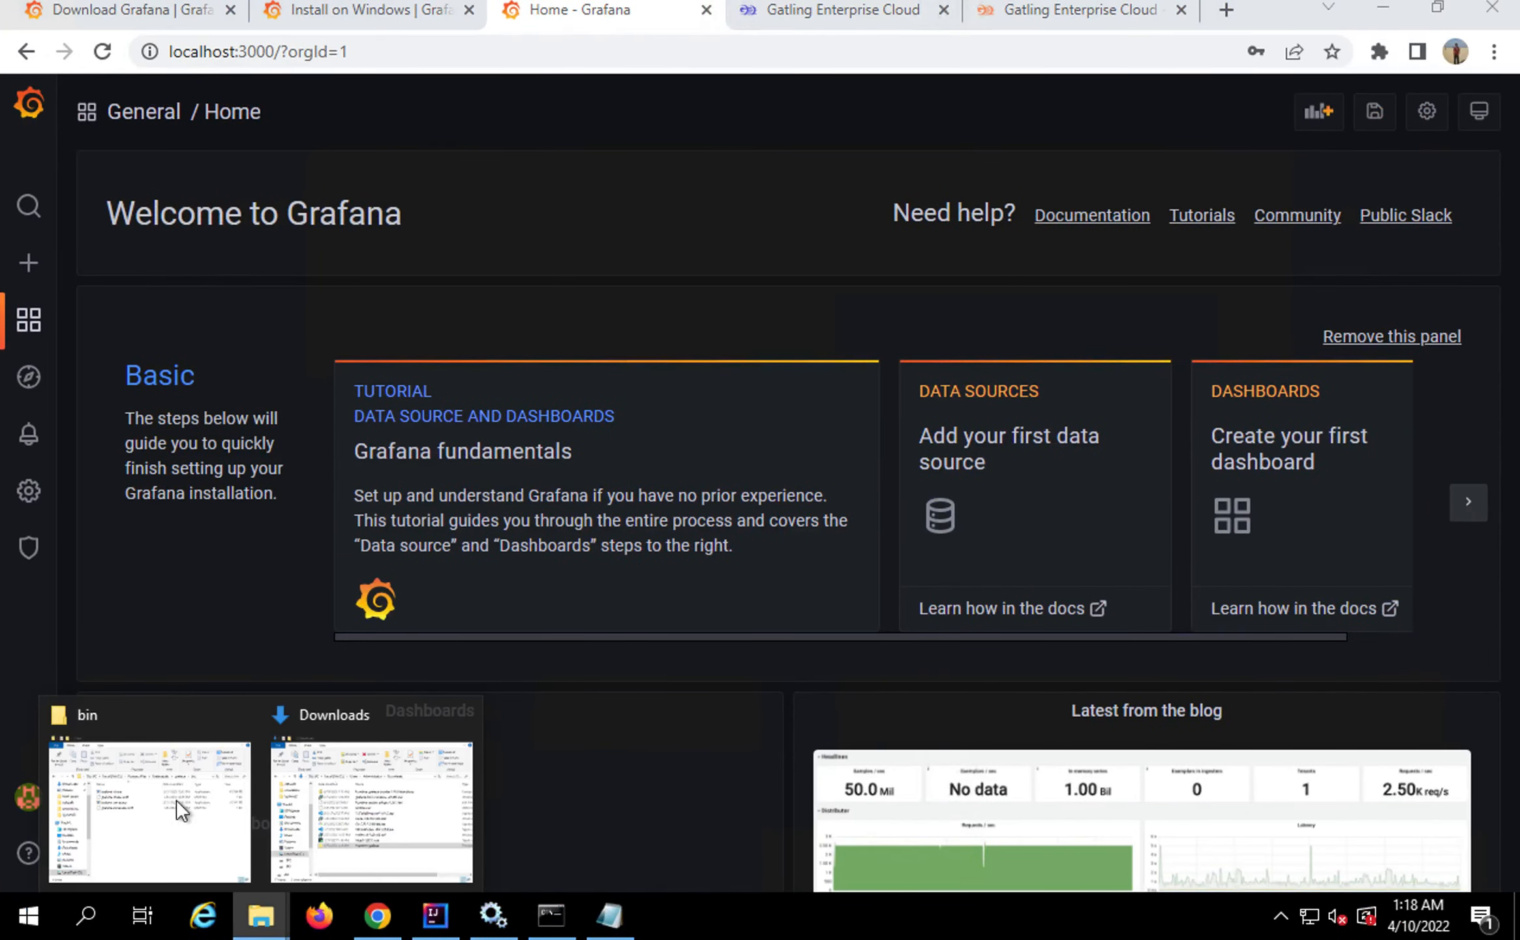
click(166, 789)
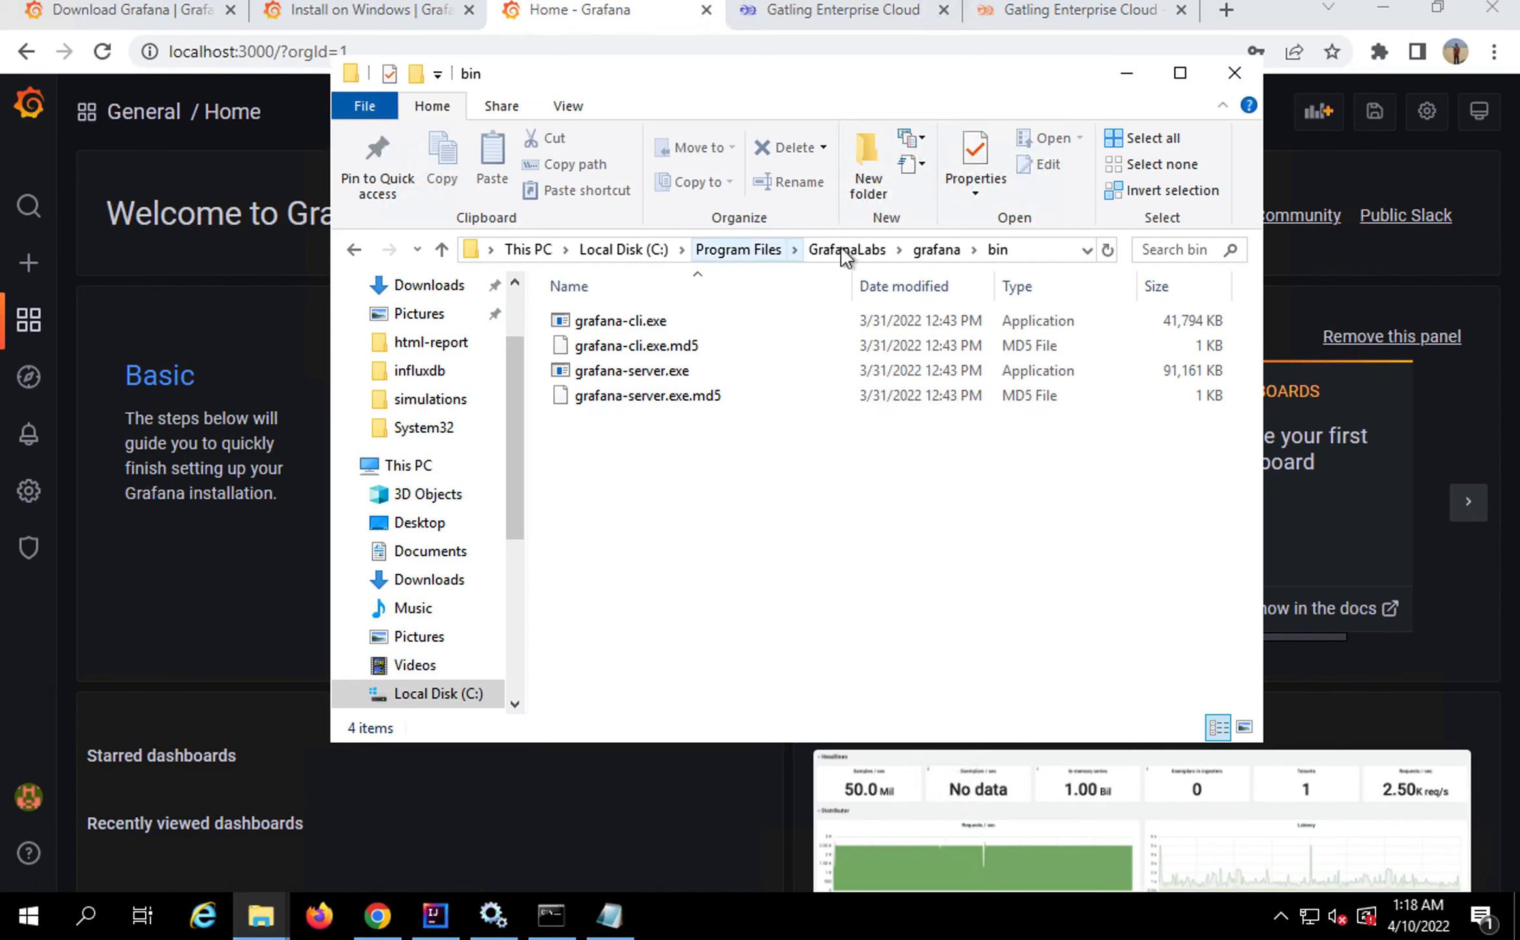
click(932, 251)
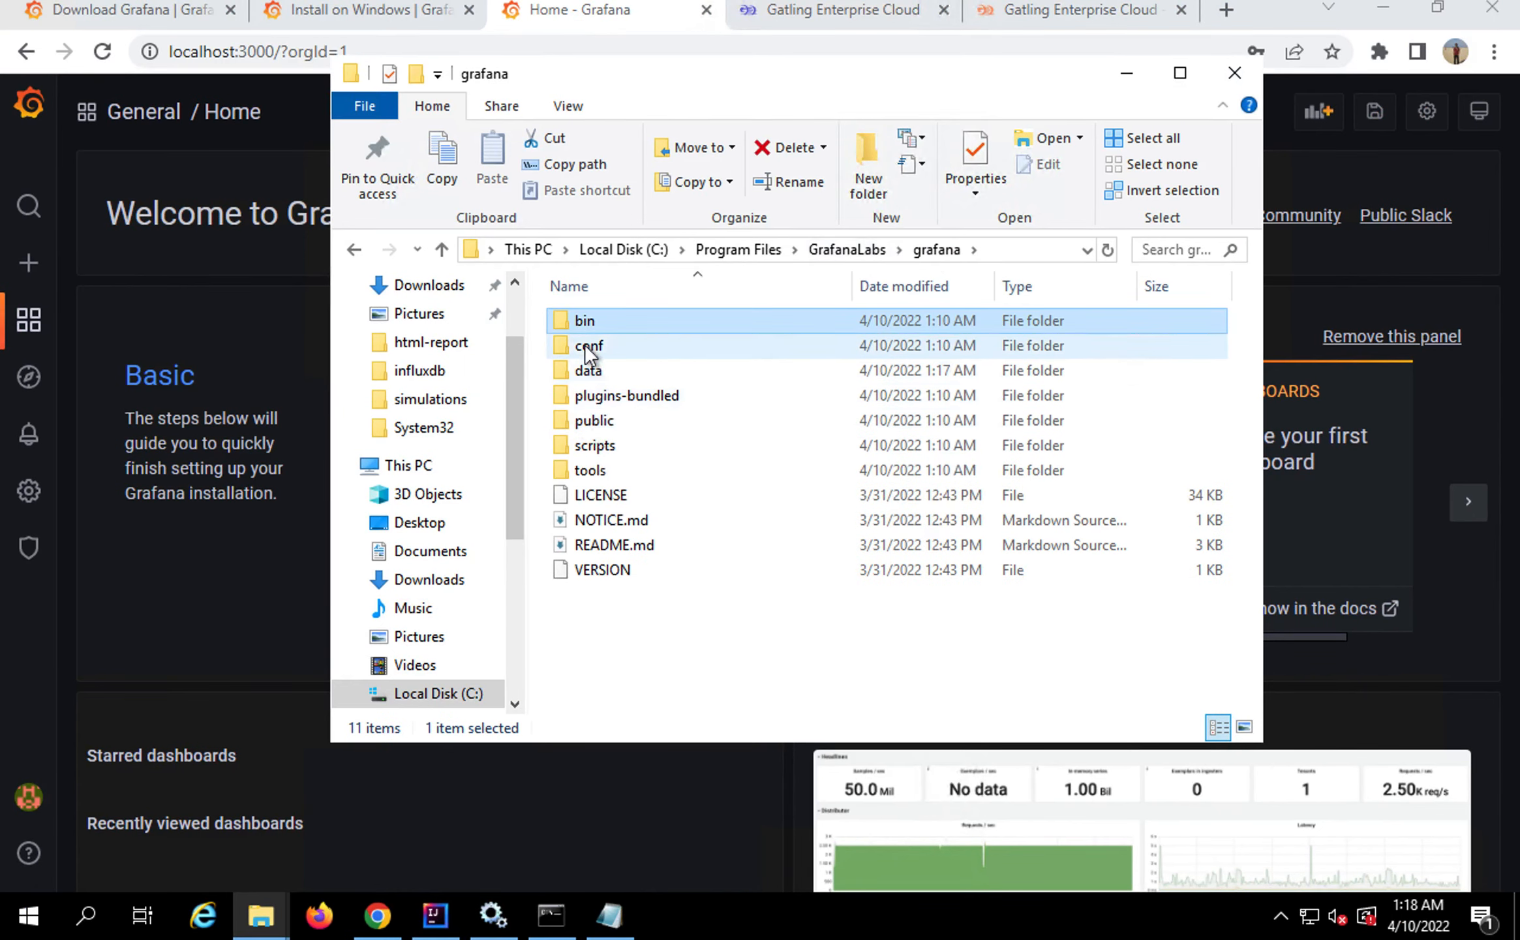
double_click(585, 344)
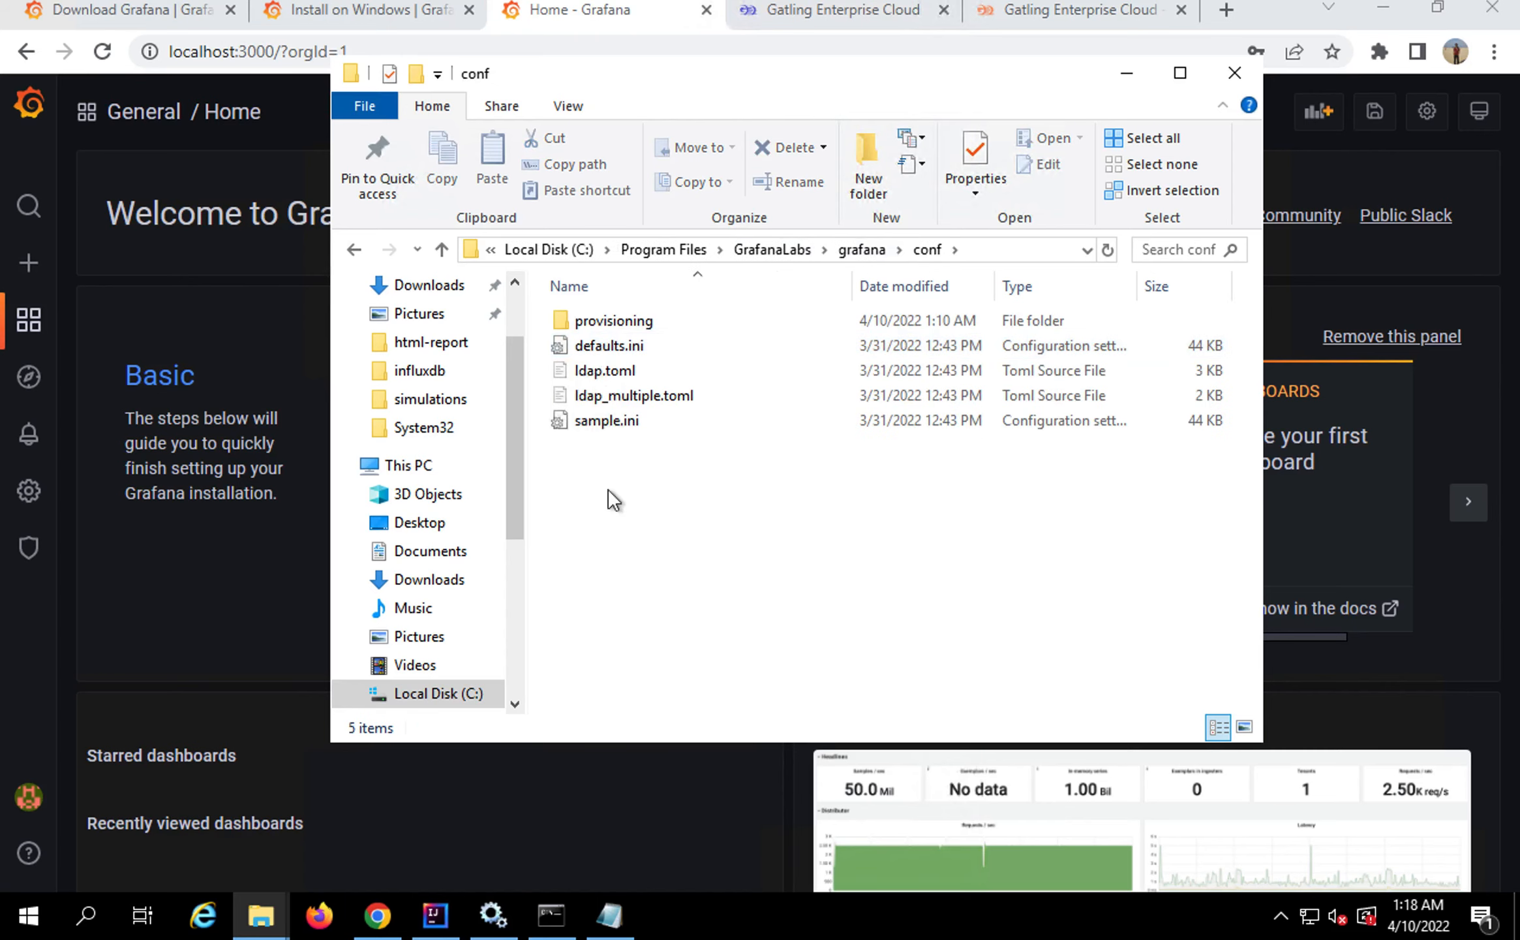
key(ctrl+Left)
key(ctrl+Right)
double_click(602, 345)
right_click(602, 343)
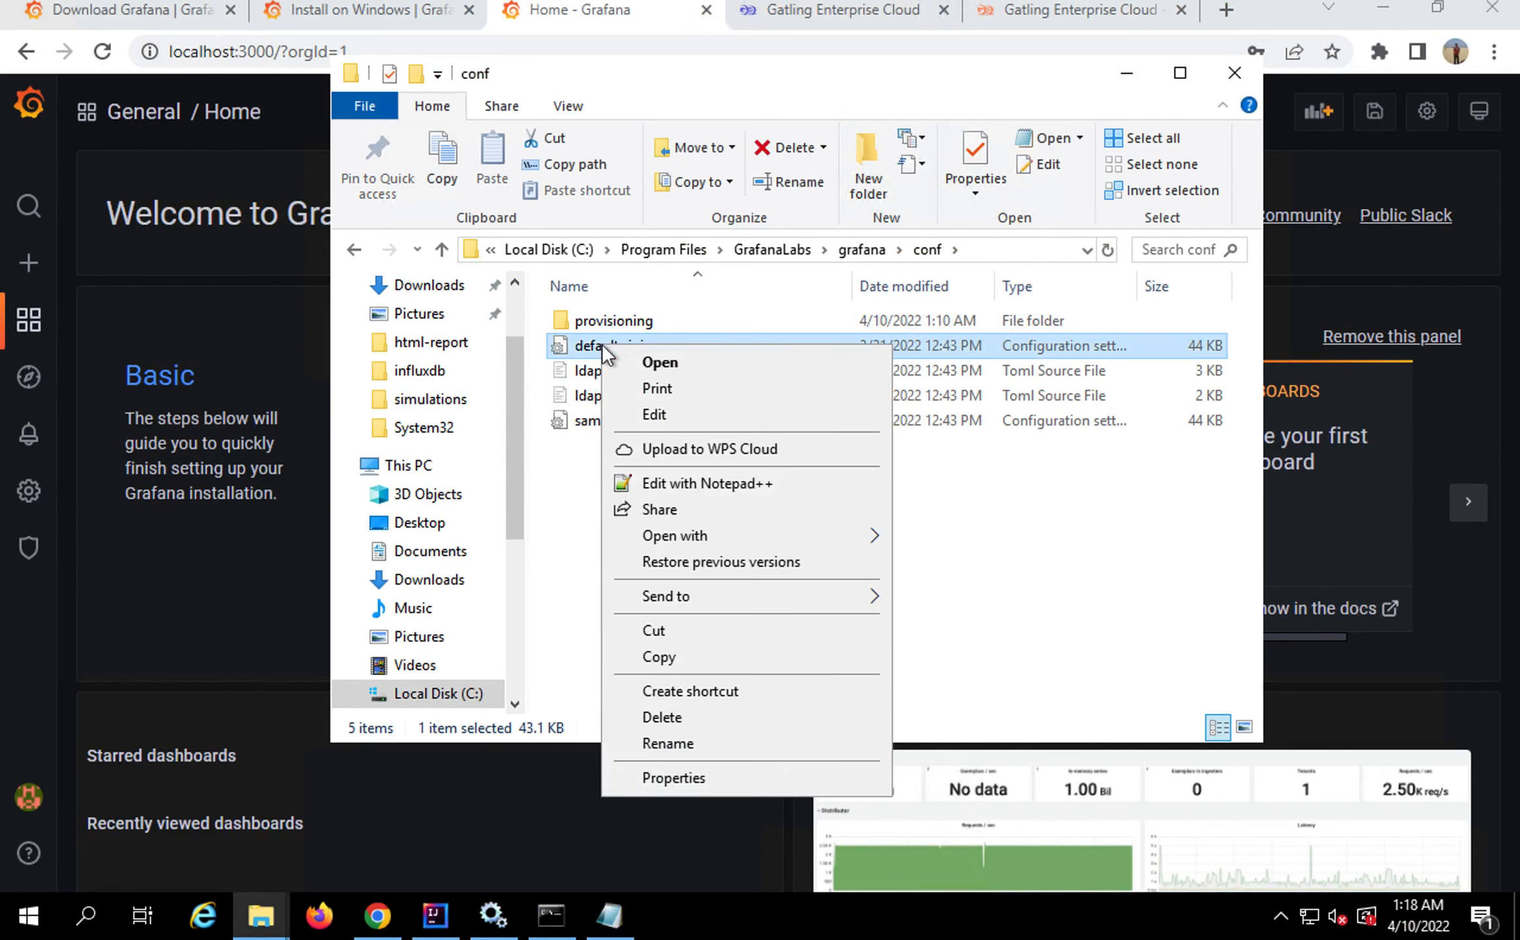
click(661, 479)
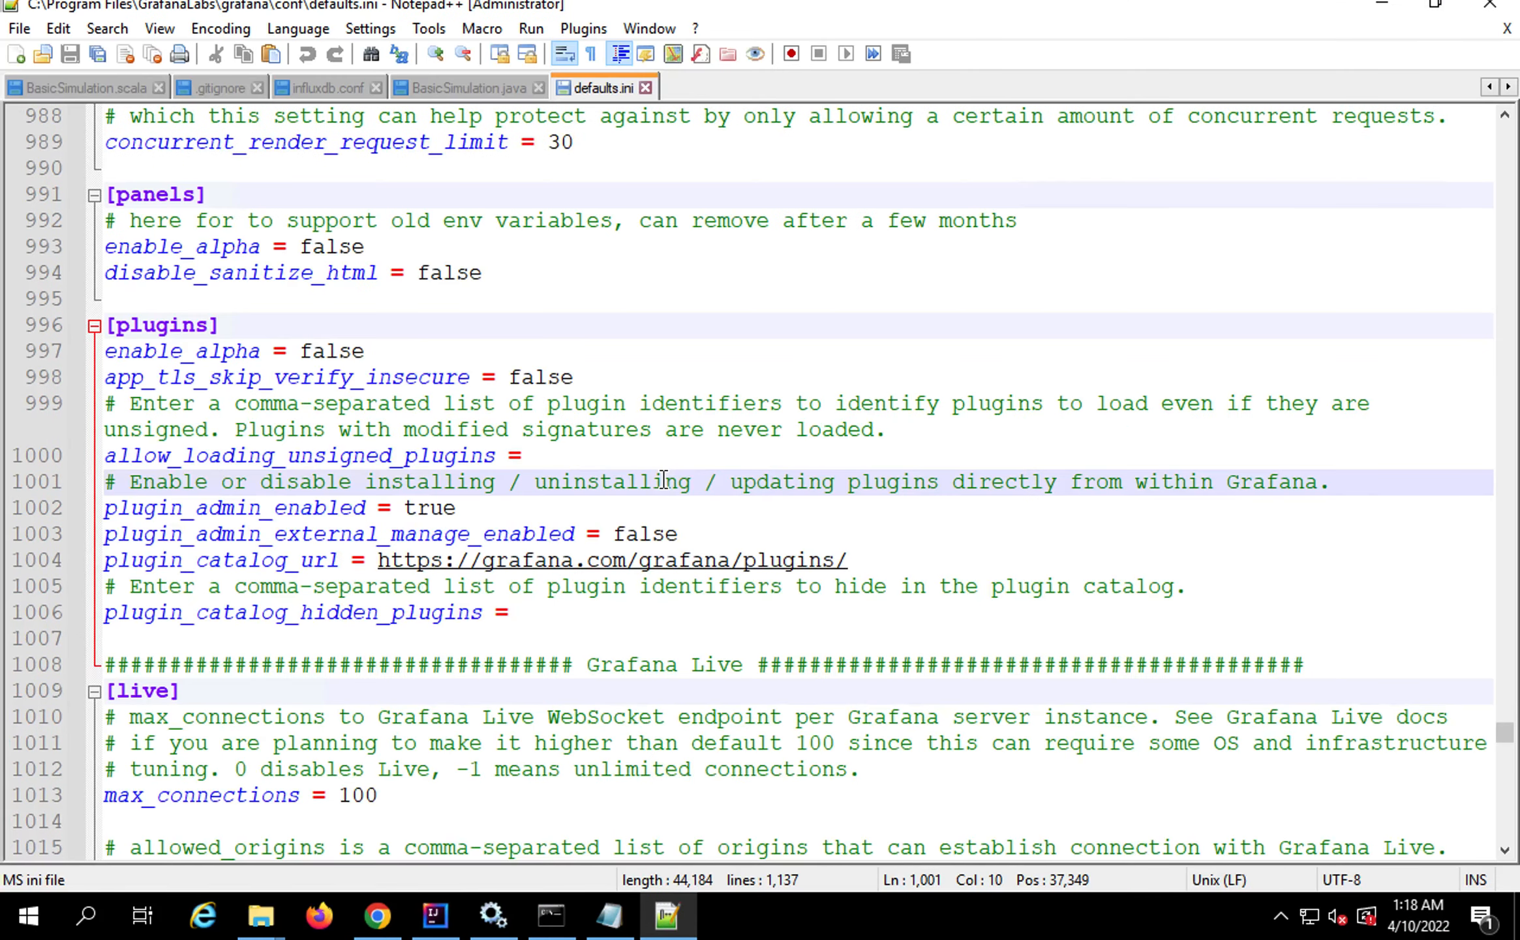
Find allow_loading_unsigned_plugins in defaults.ini, set it to frontline, then save and close the file
key(ctrl+Left)
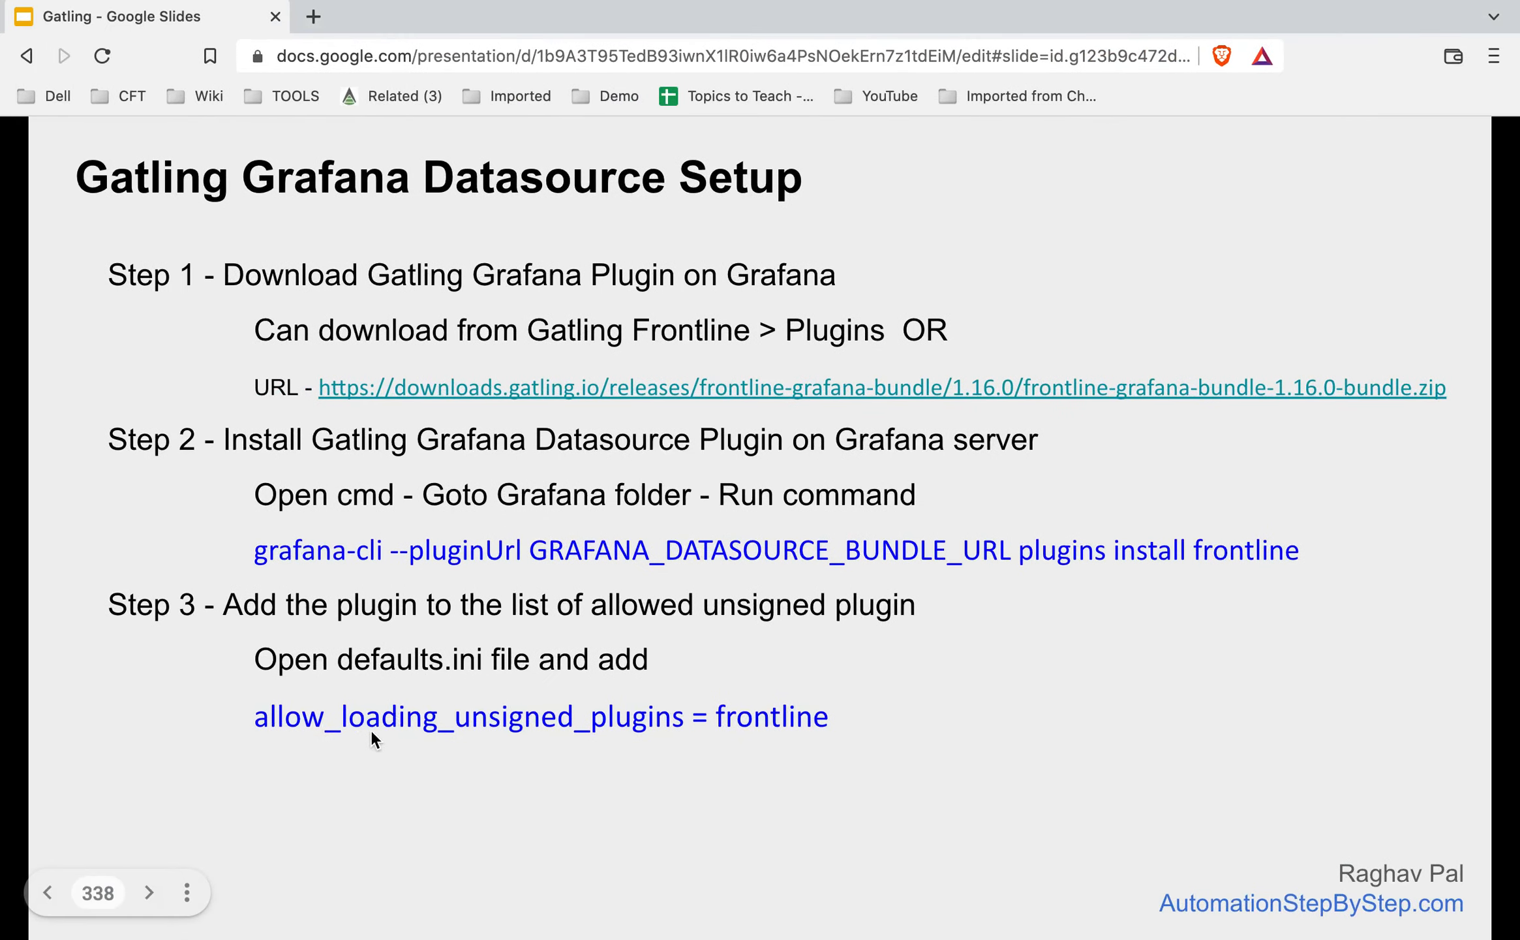
key(ctrl+Right)
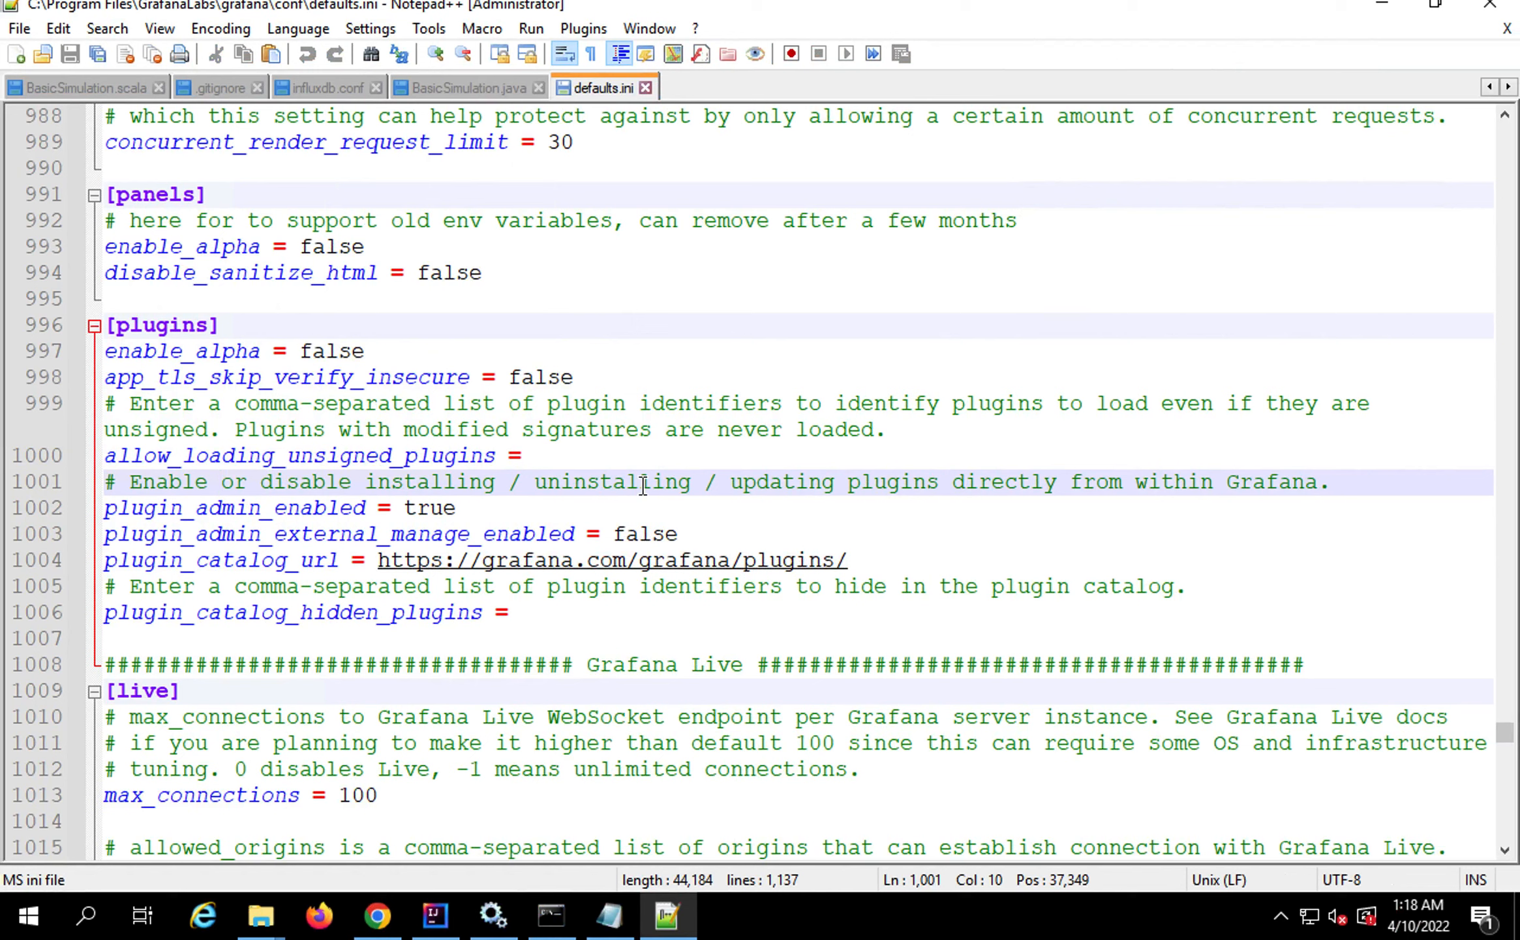
key(ctrl+f)
text(unsi)
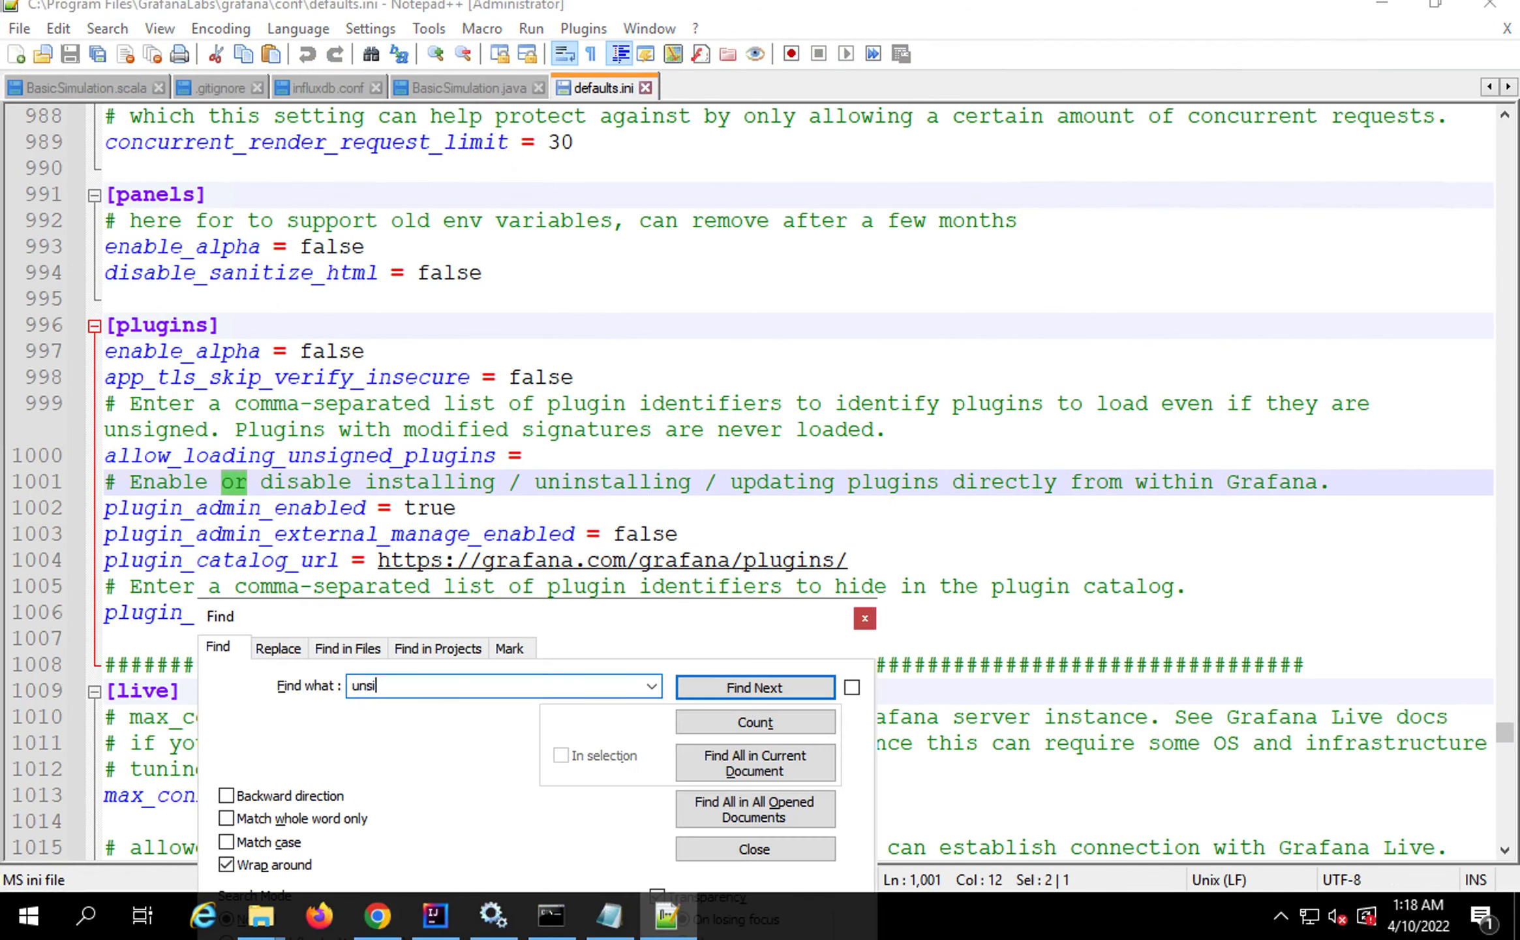
text(gned)
key(Return)
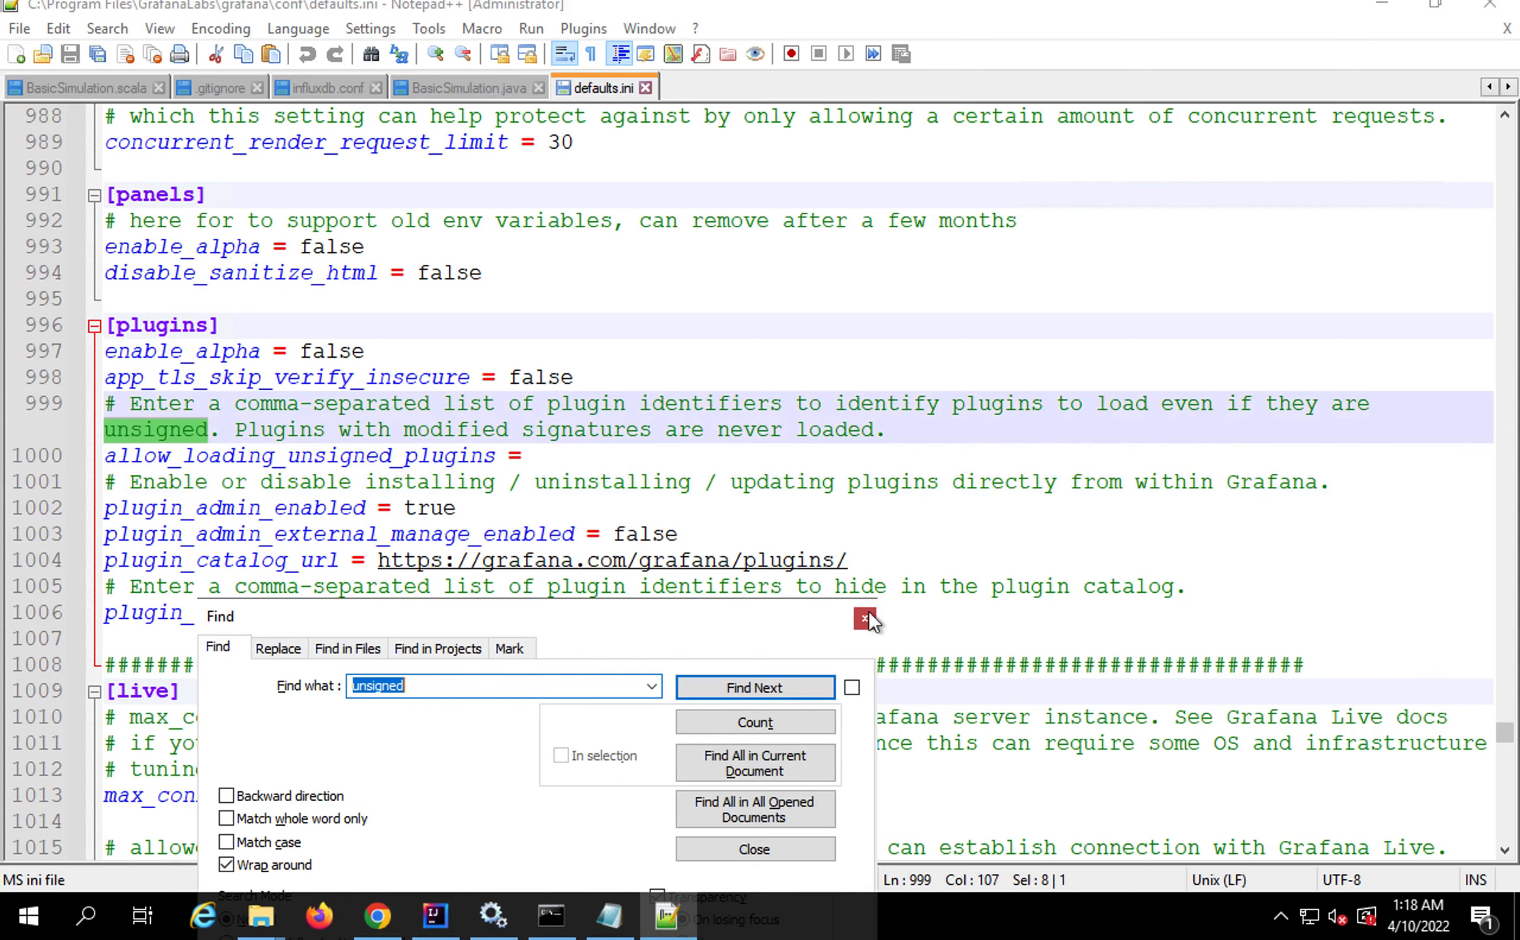
key(Escape)
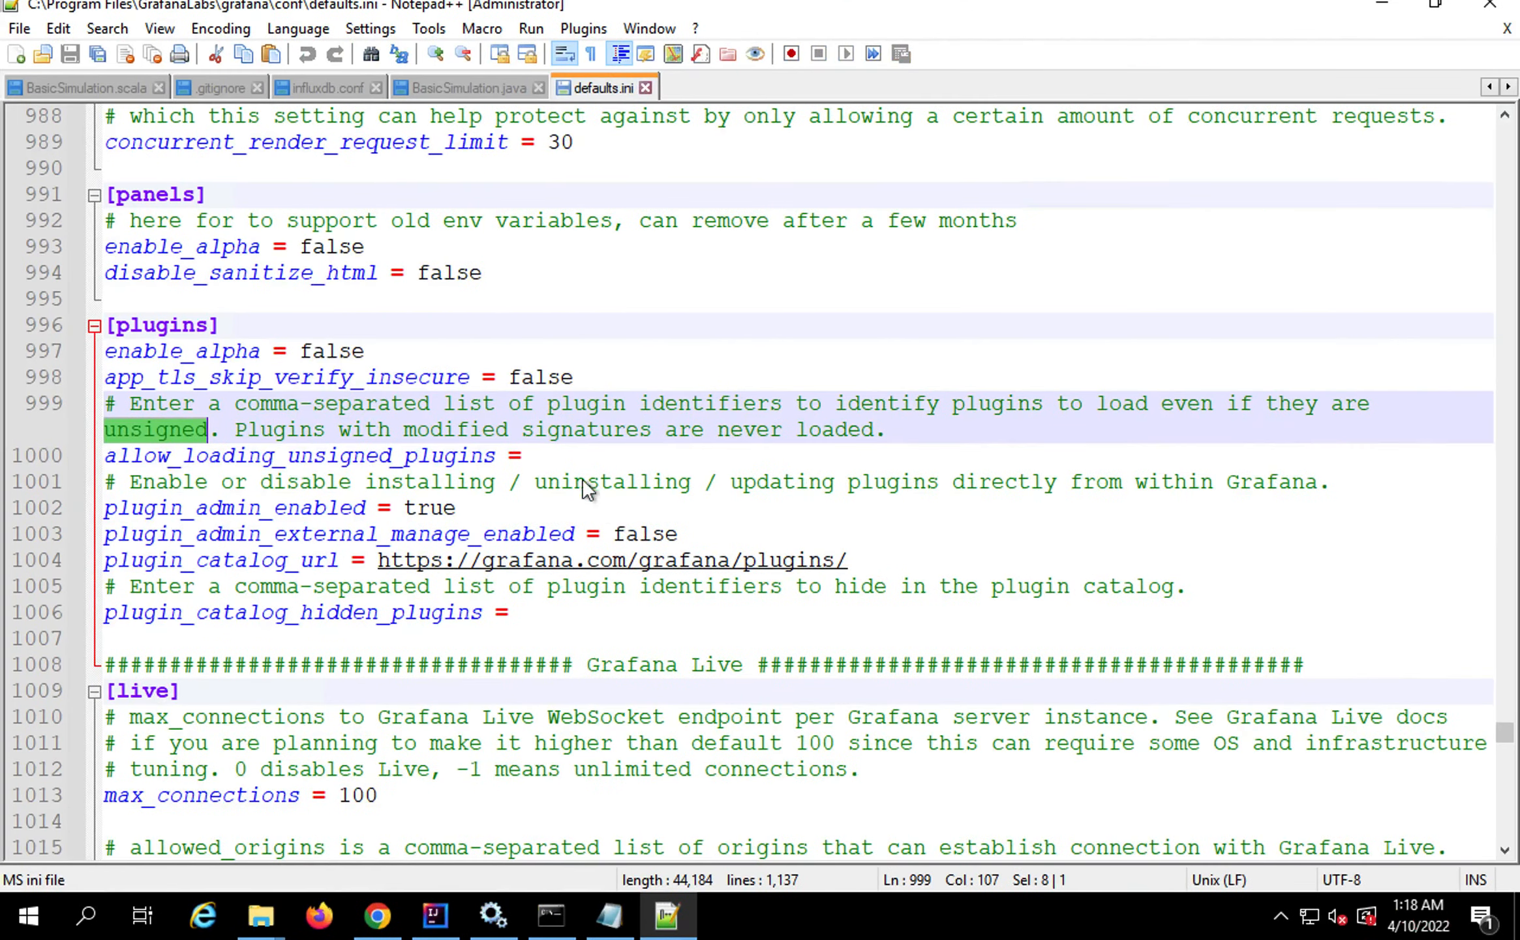
click(570, 455)
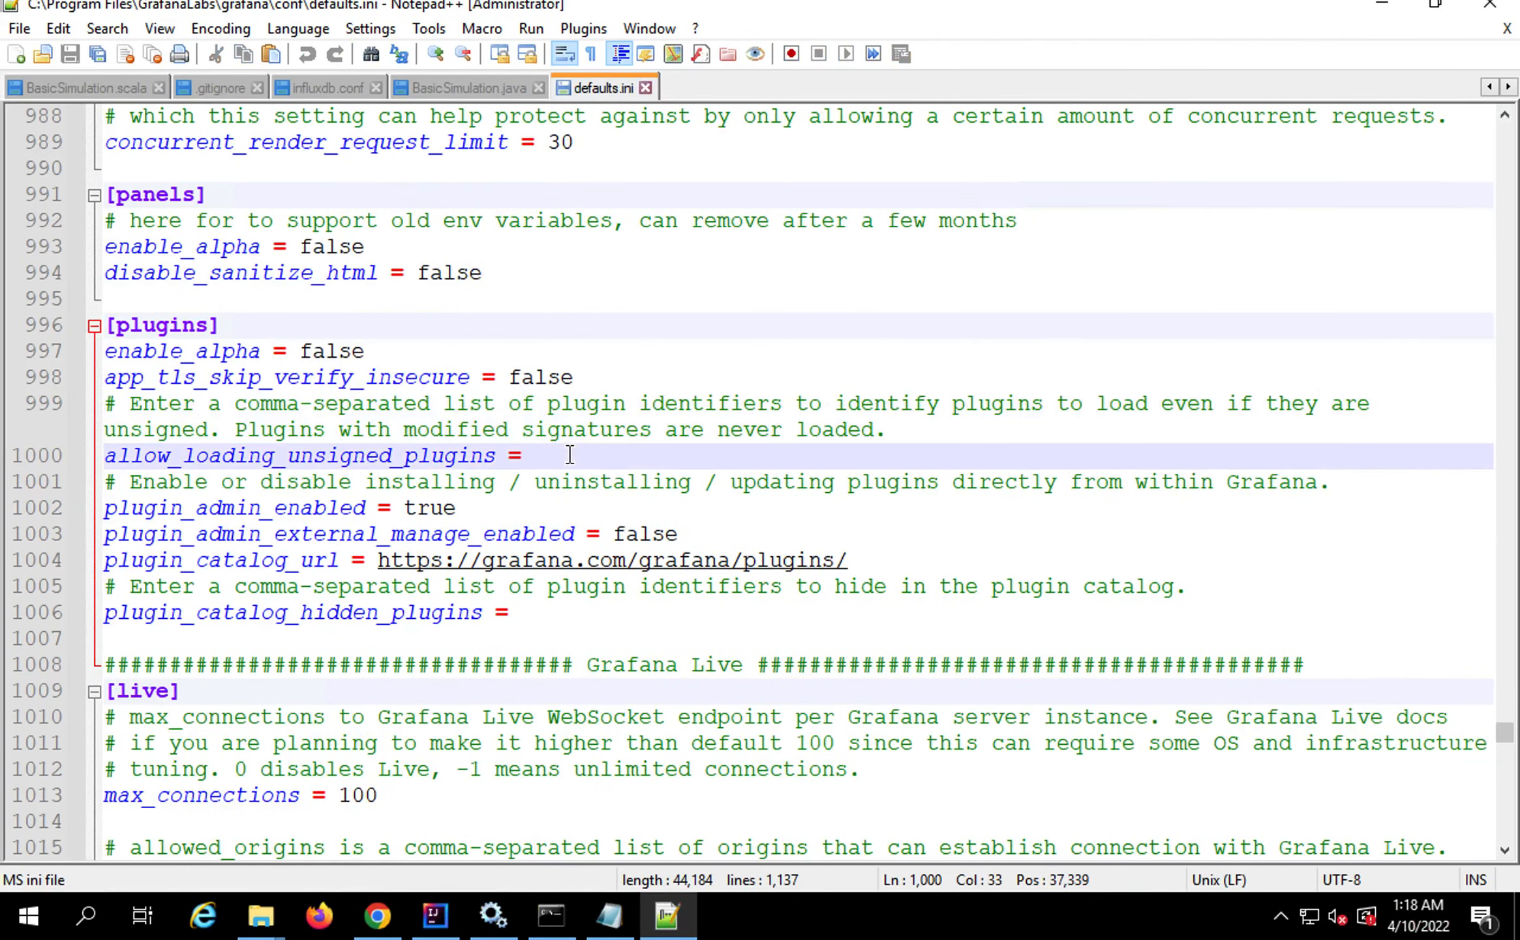
text(frontline)
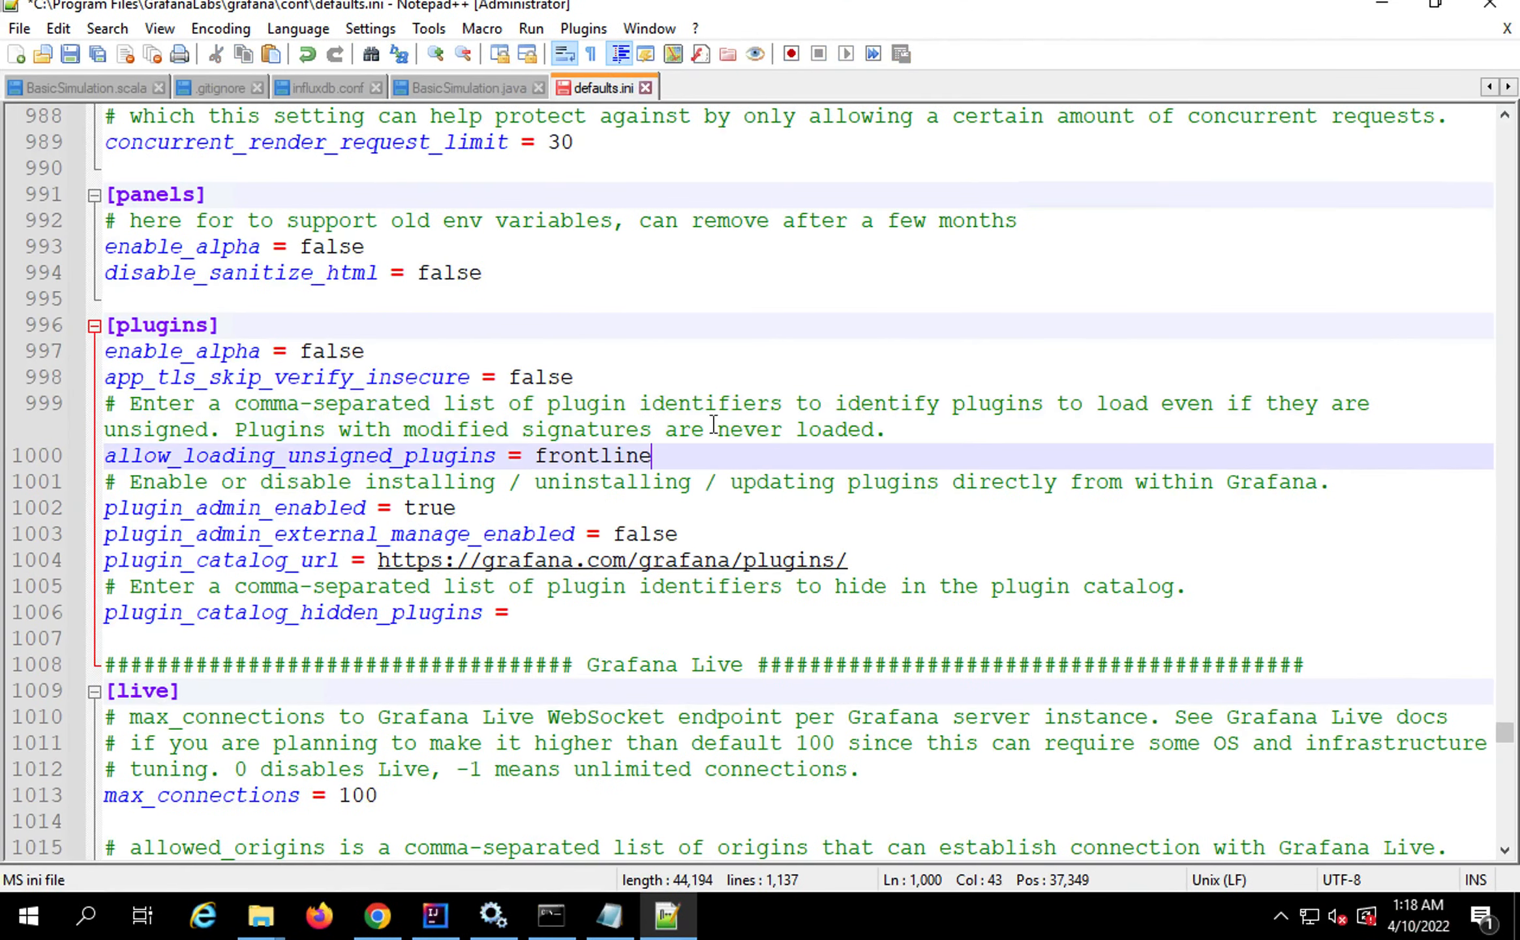
key(ctrl+s)
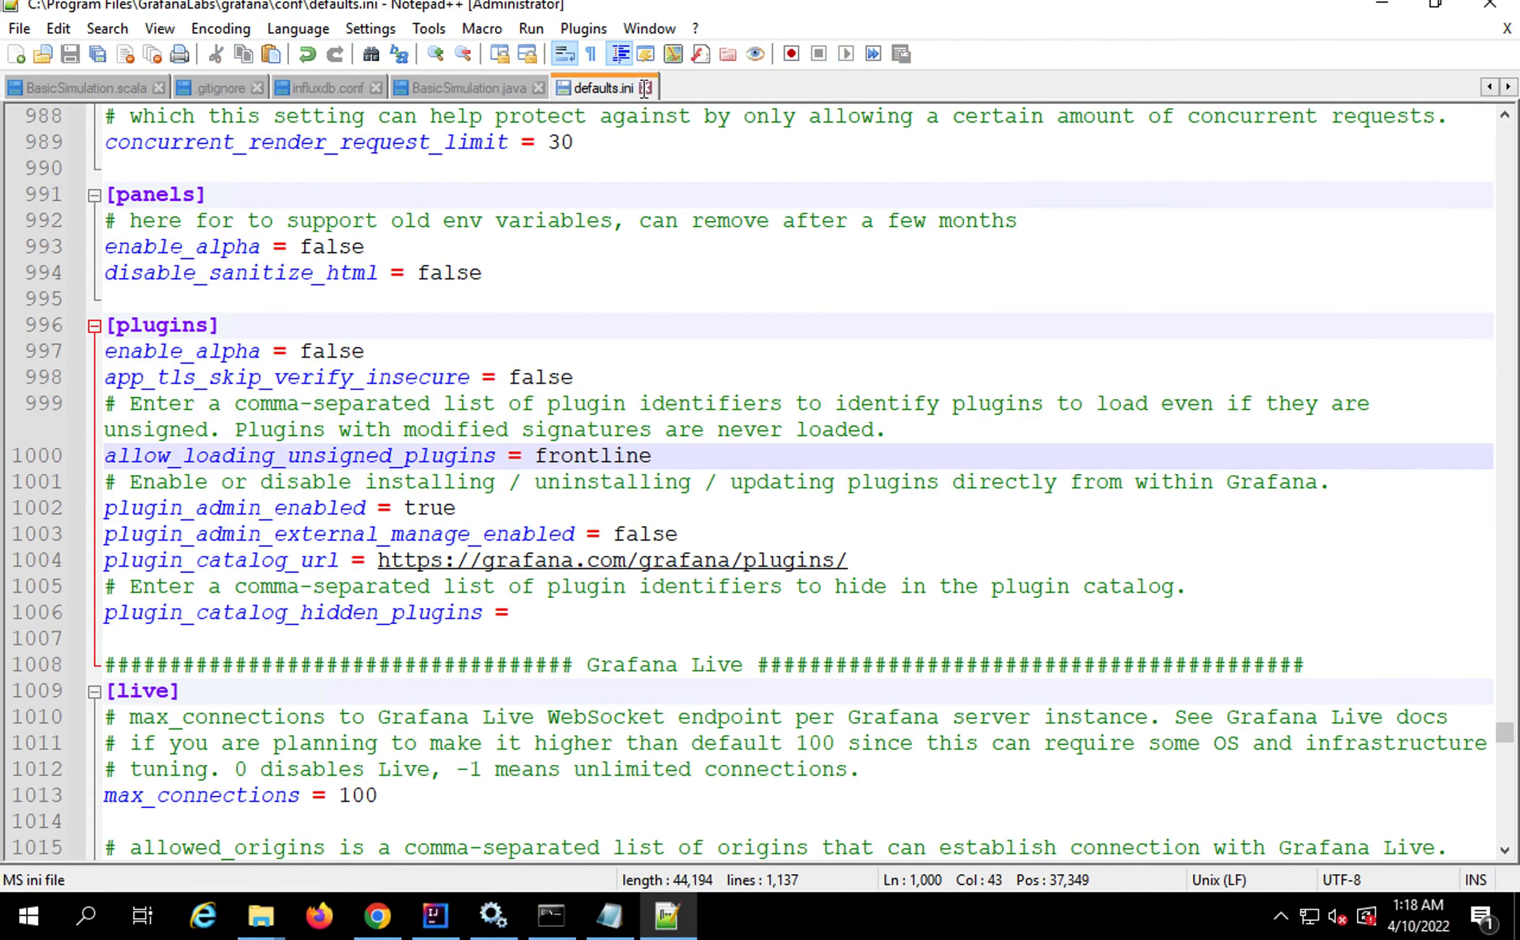
click(644, 88)
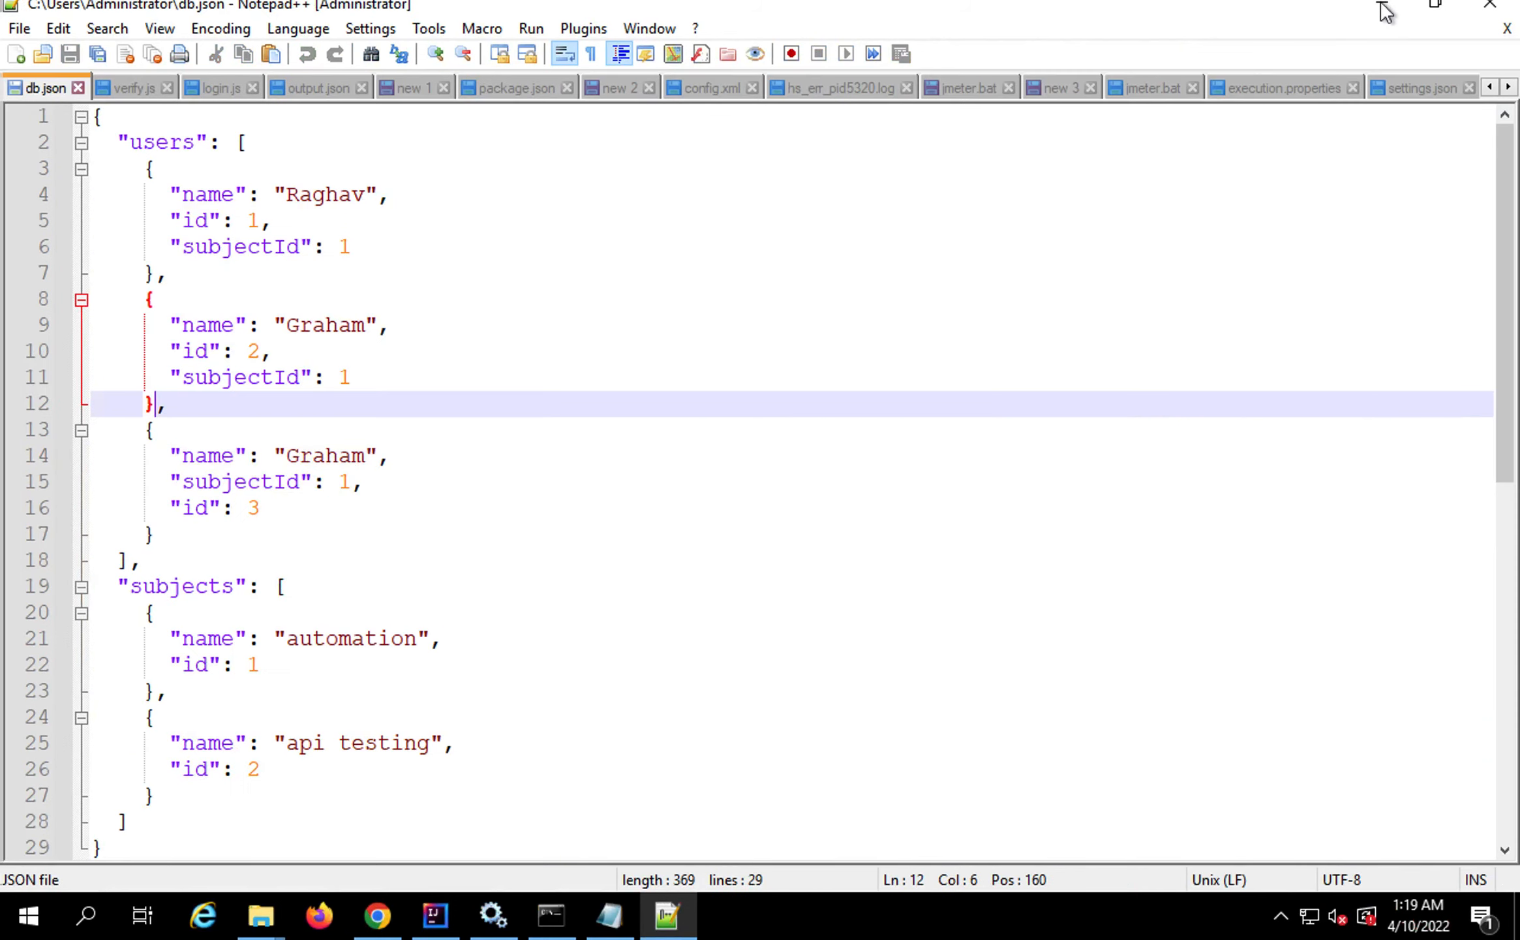
click(1382, 8)
Show the Add Datasource in Grafana slide full screen
key(ctrl+Left)
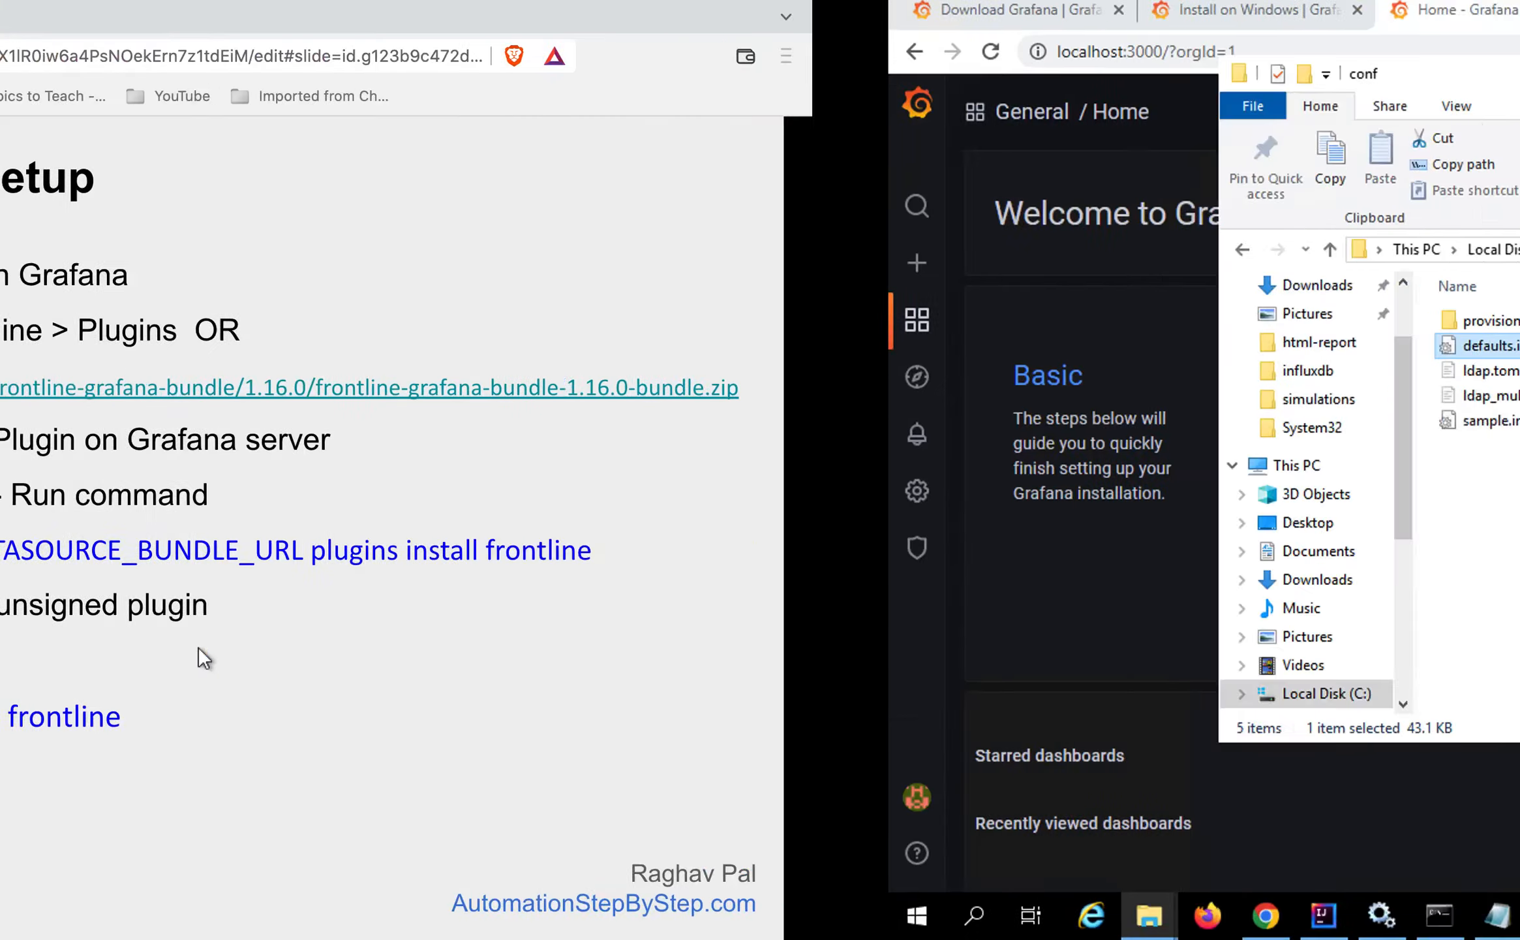
click(567, 704)
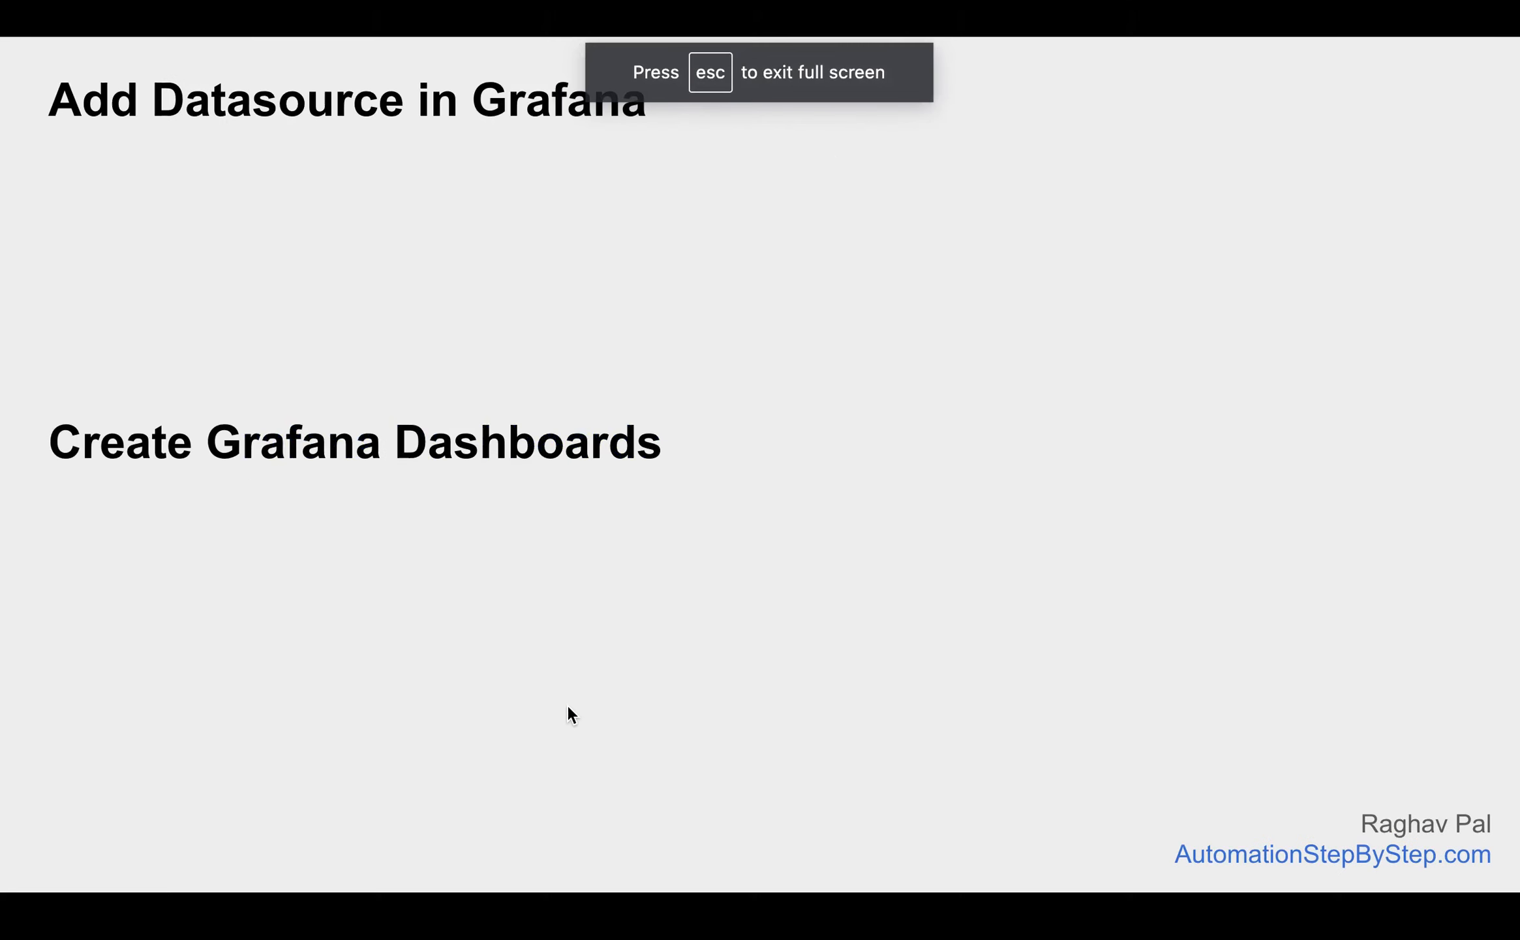
click(567, 704)
key(ctrl+Right)
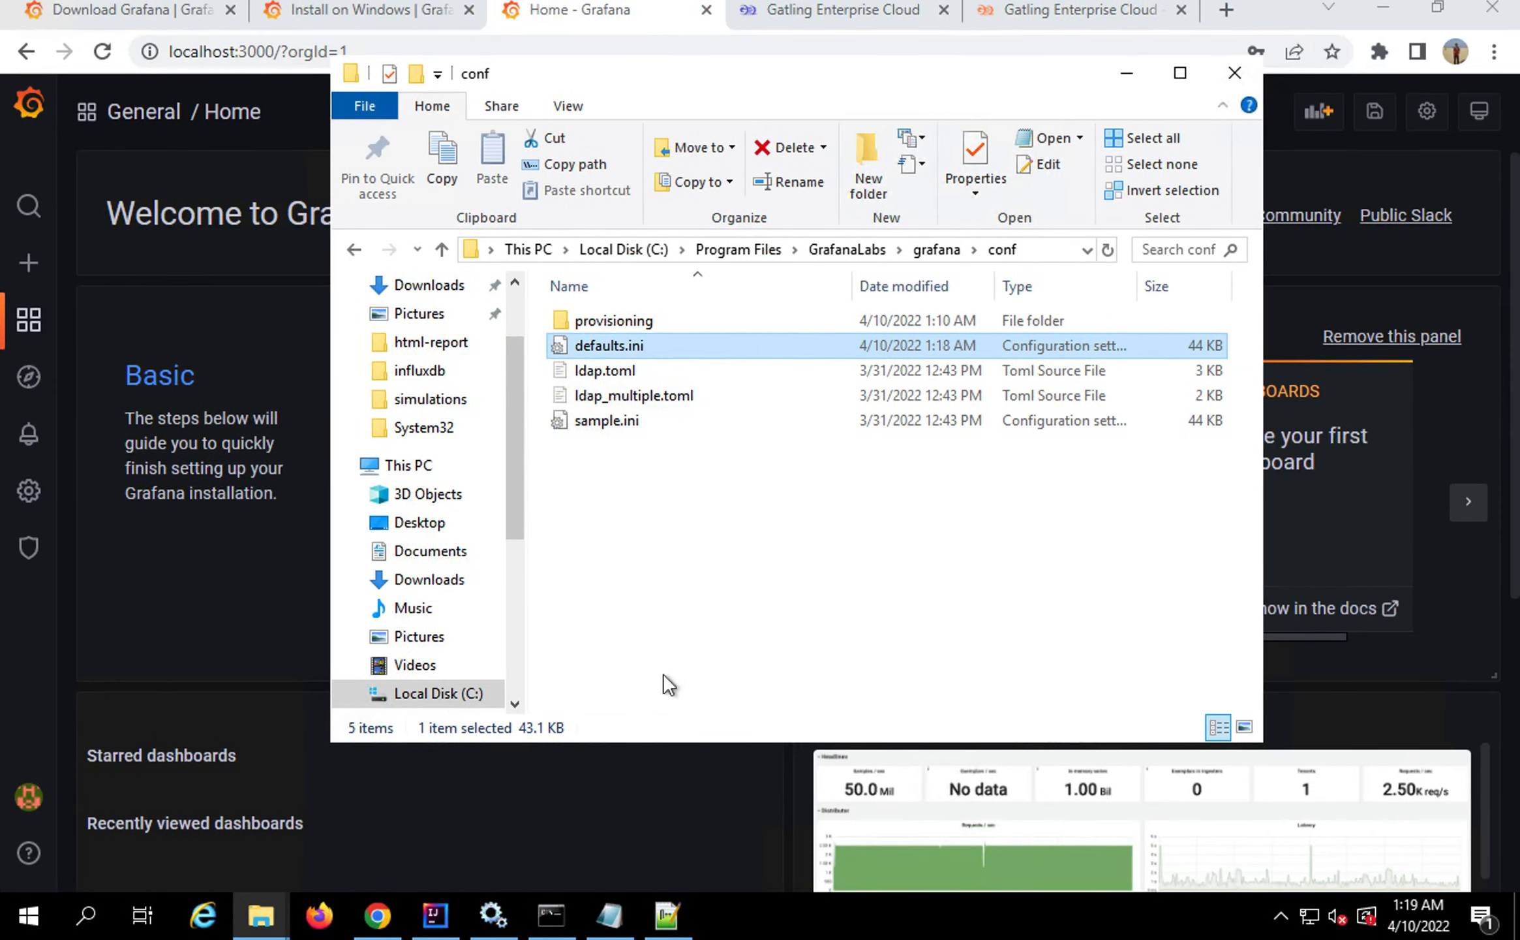
Restart the Grafana service from the Windows Services list
click(488, 924)
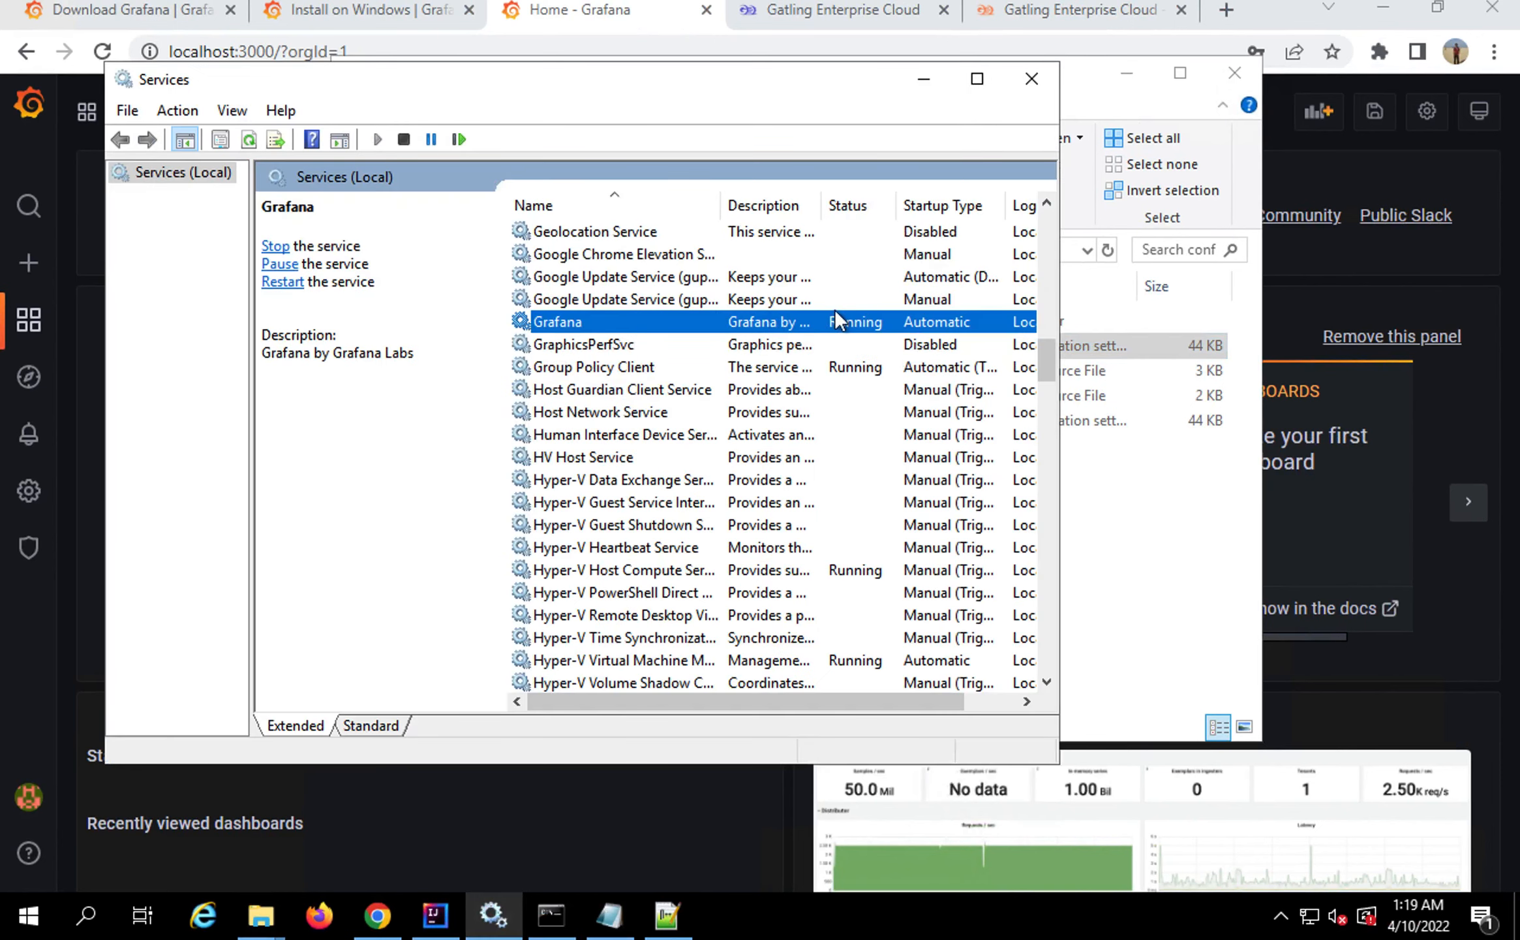
right_click(847, 326)
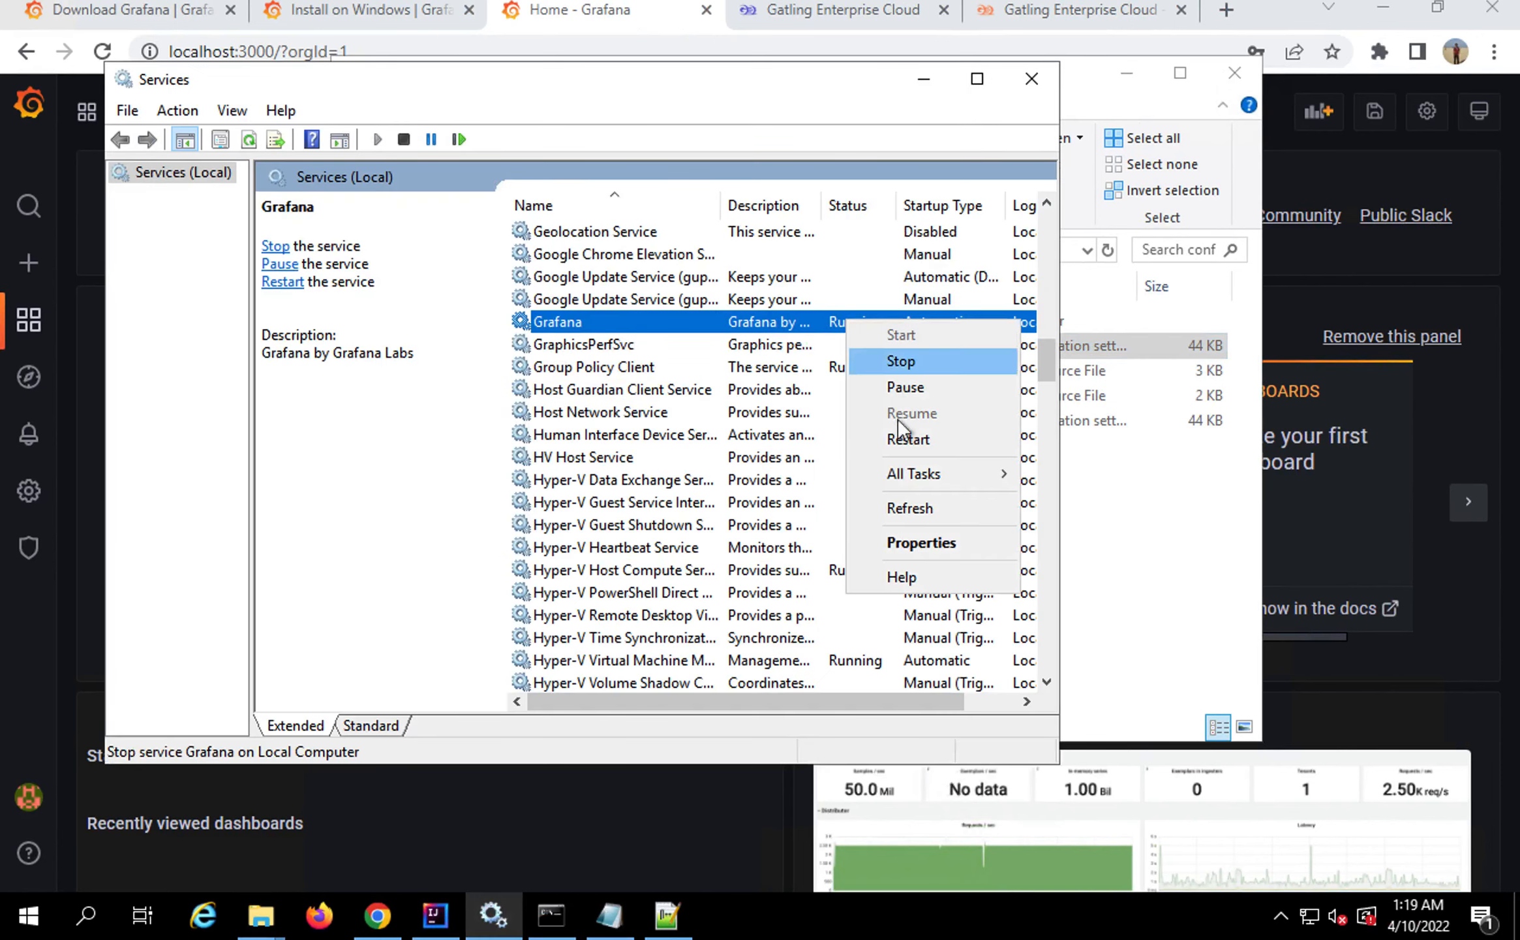
click(898, 442)
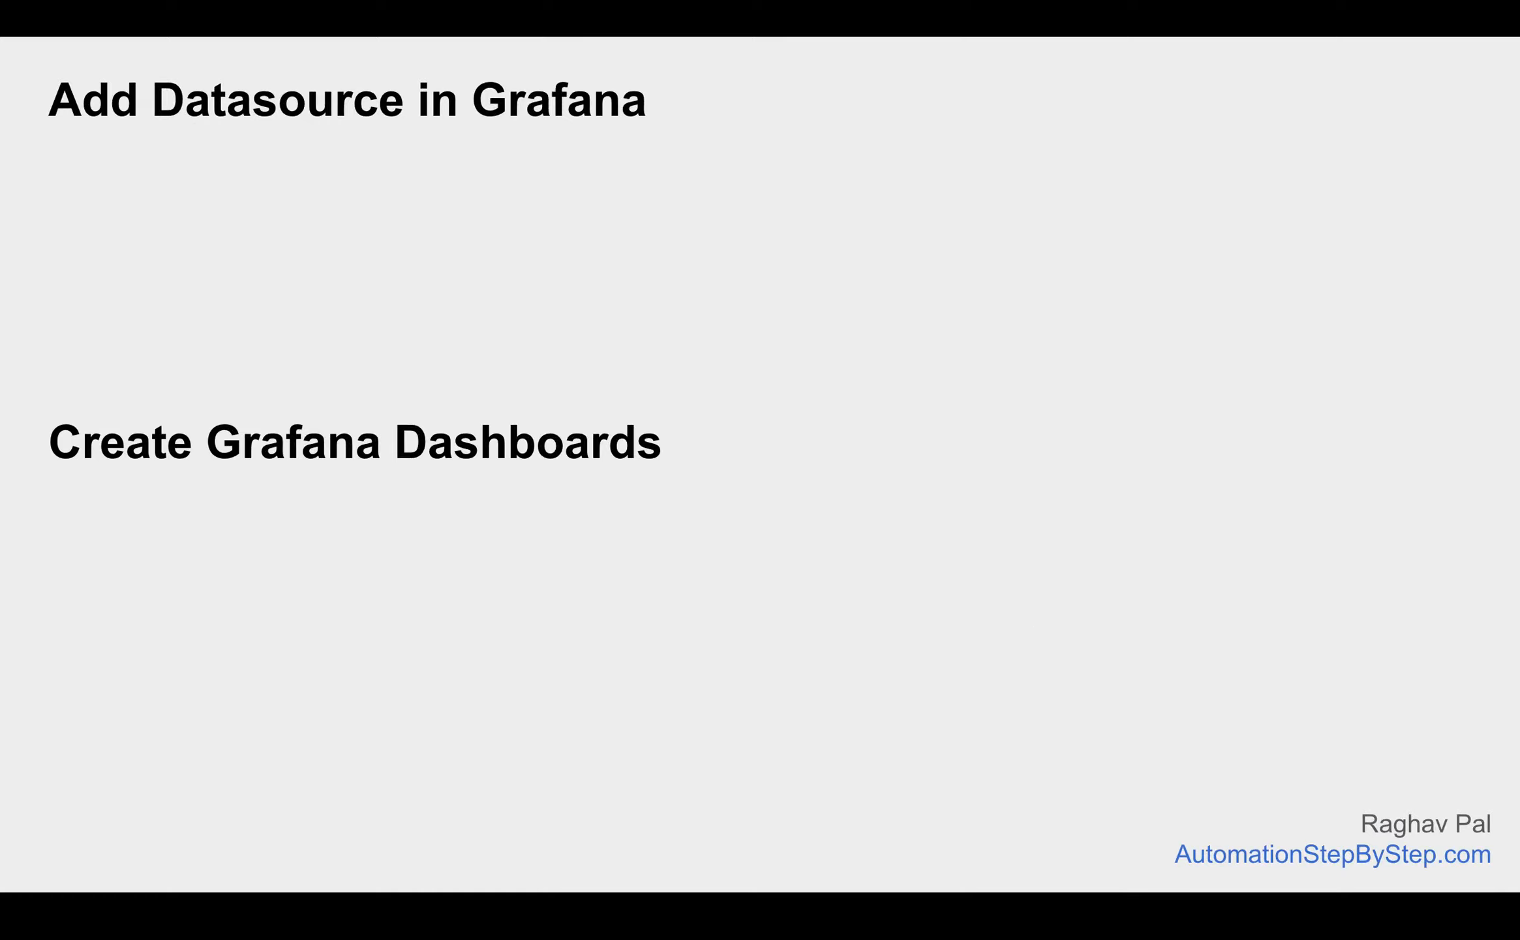
Advance the slides to Steps 1 and 2 of adding the datasource and bring Grafana's home page forward
key(Right)
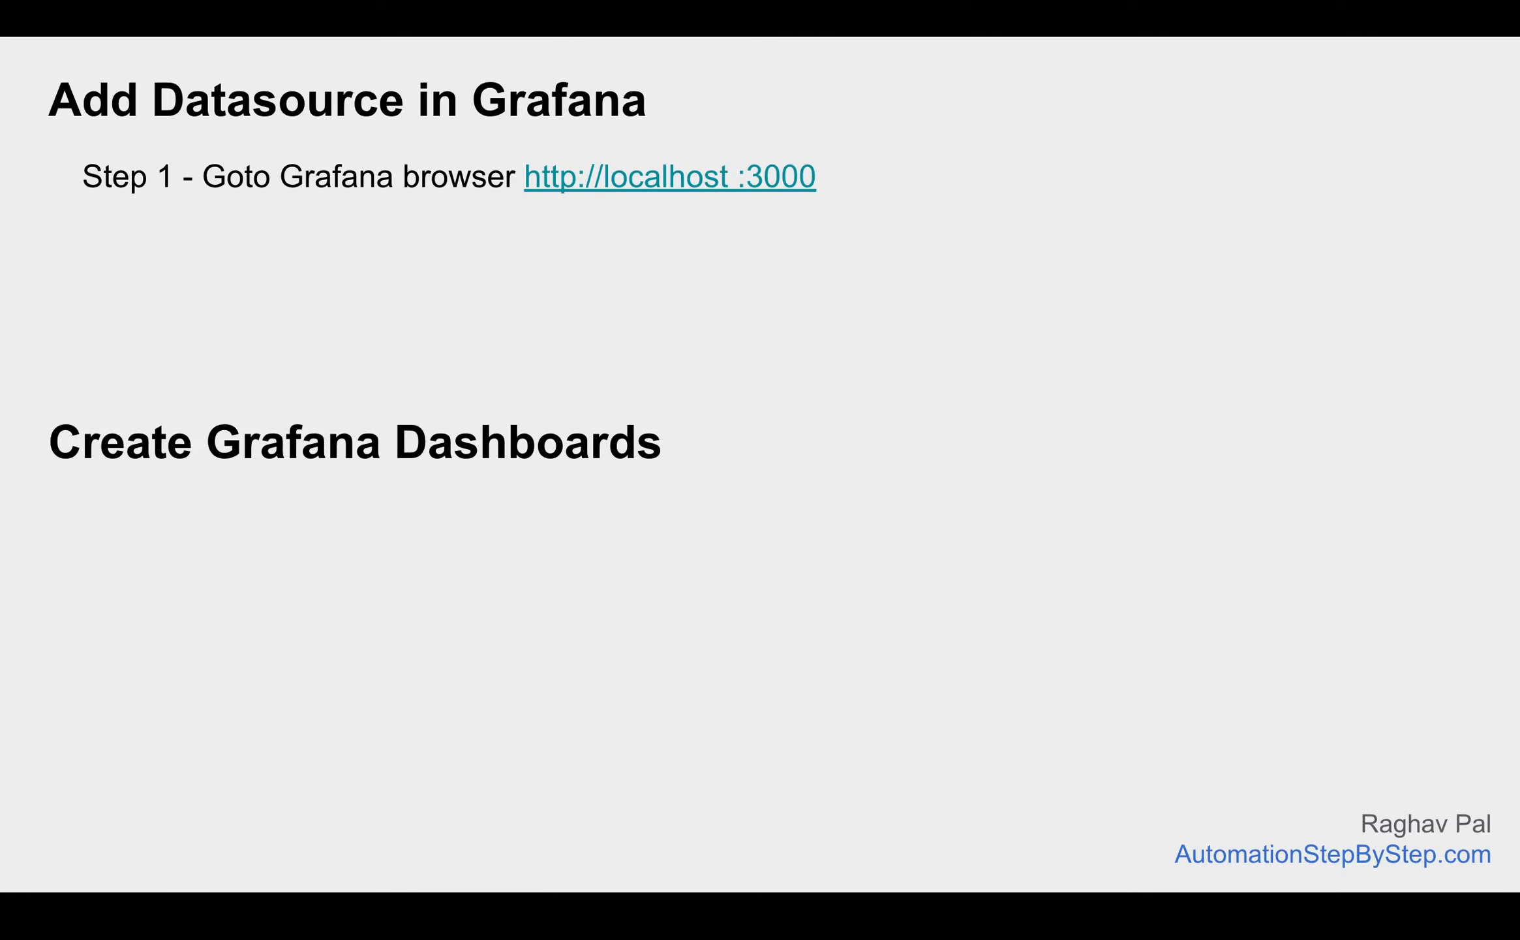
key(ctrl+Right)
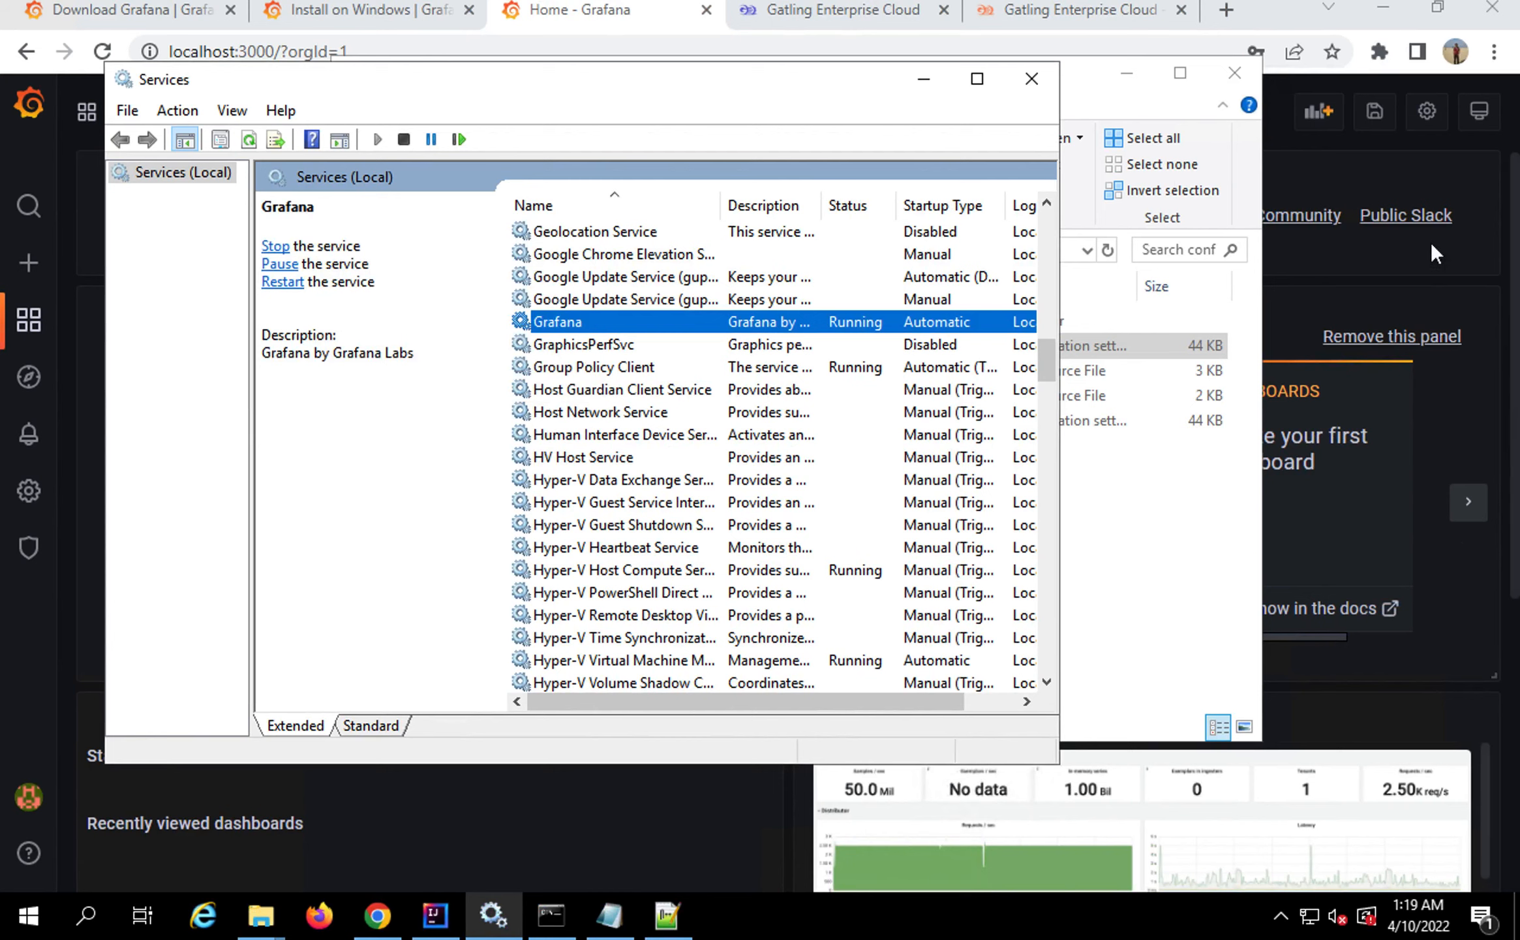
click(1394, 153)
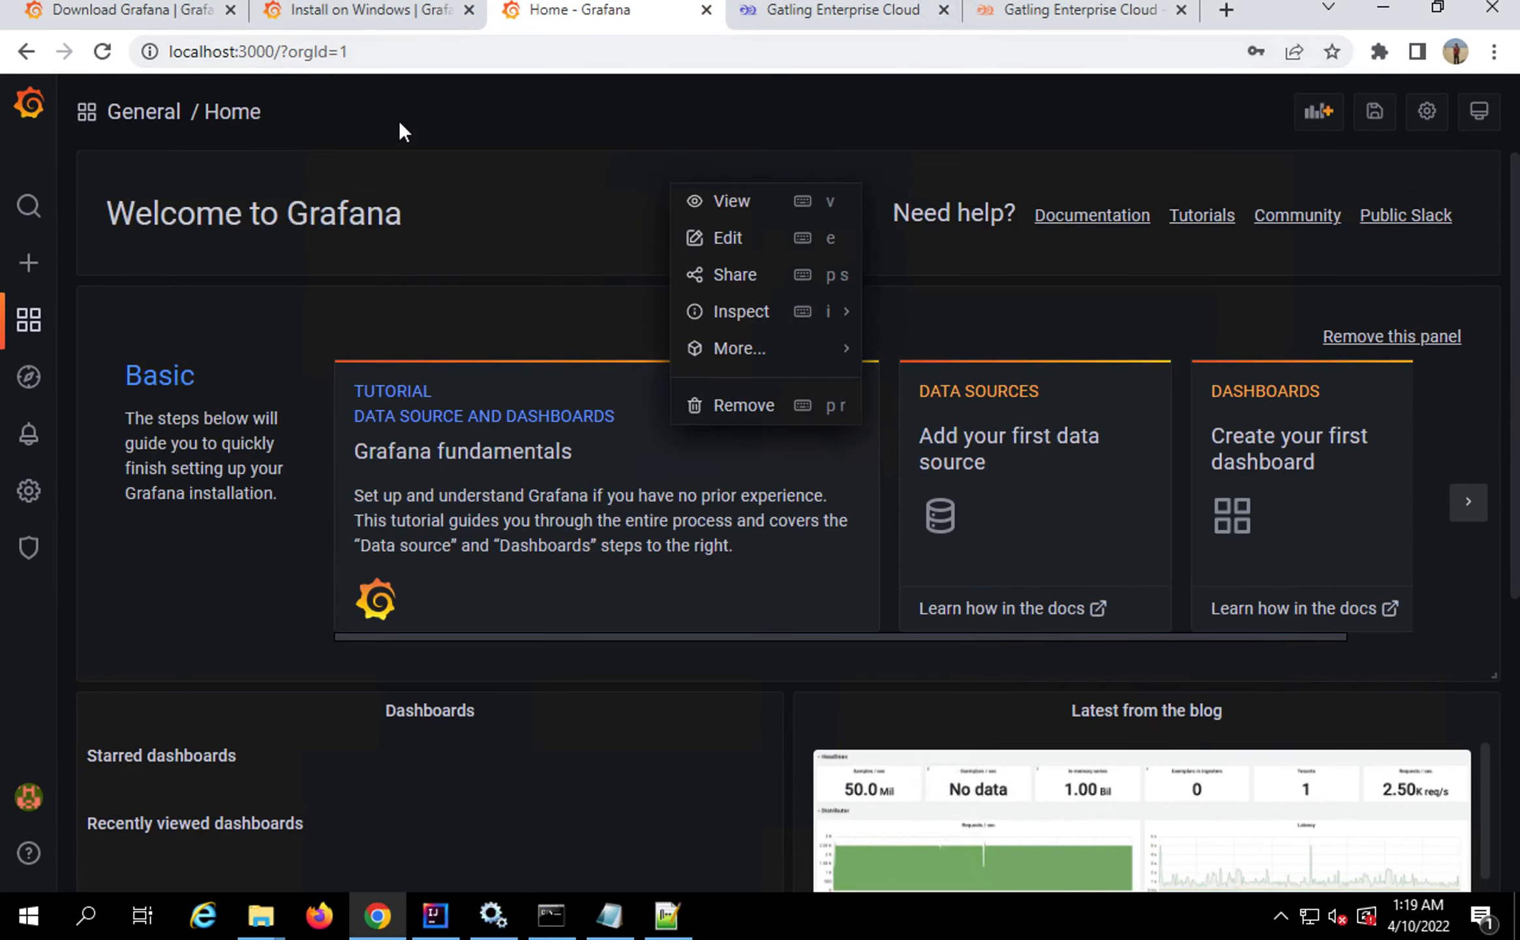
key(ctrl+Left)
key(Right)
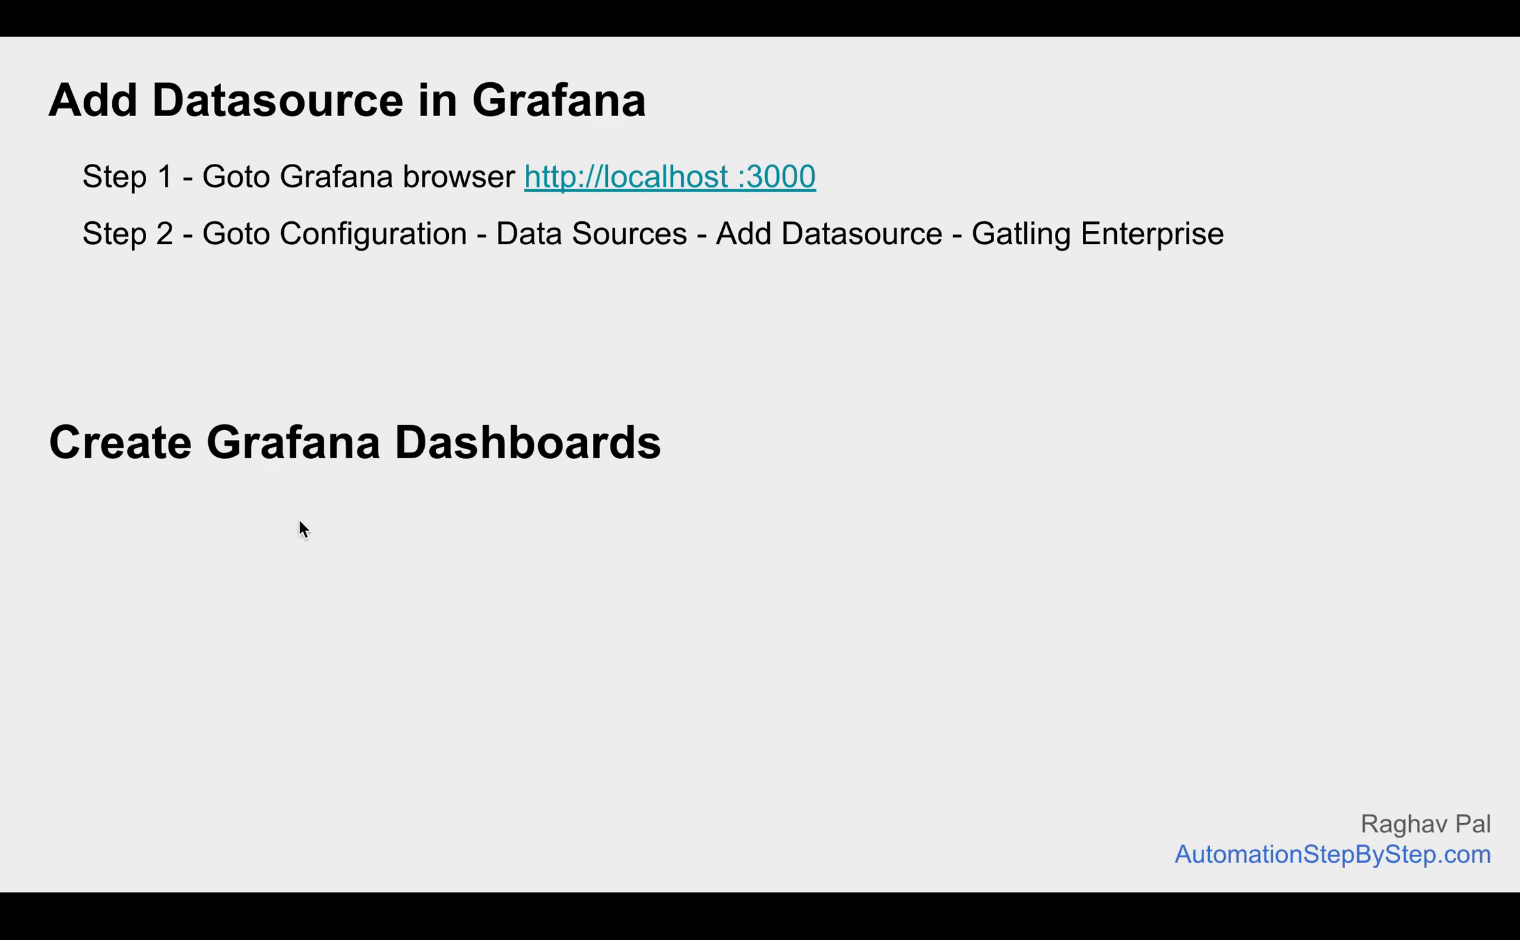
key(ctrl+super+Right)
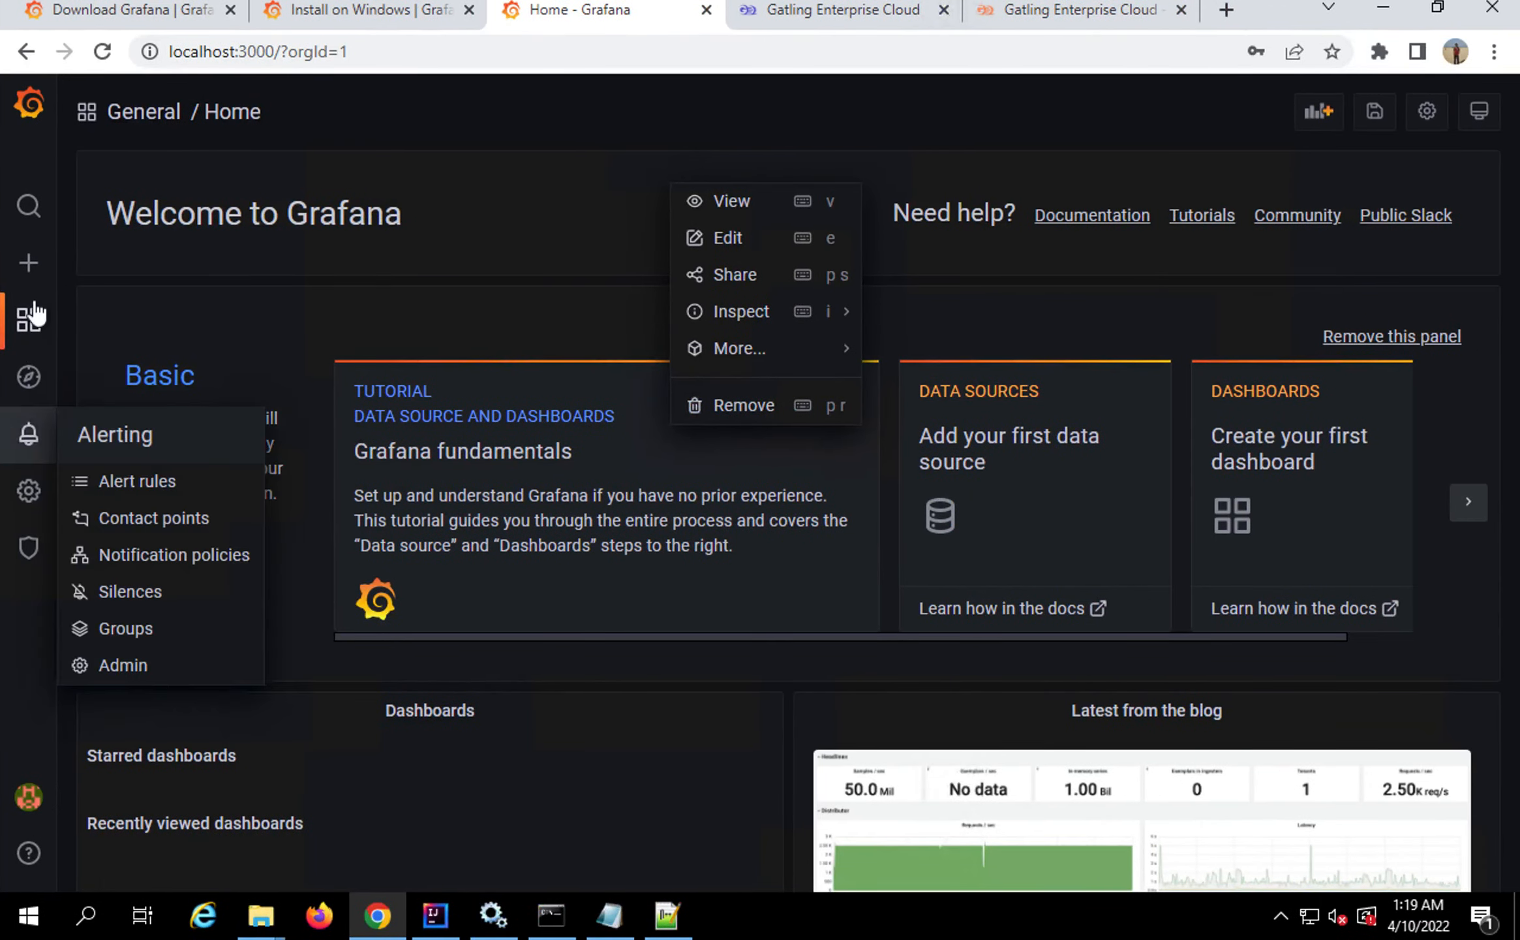
mouse_move(31, 501)
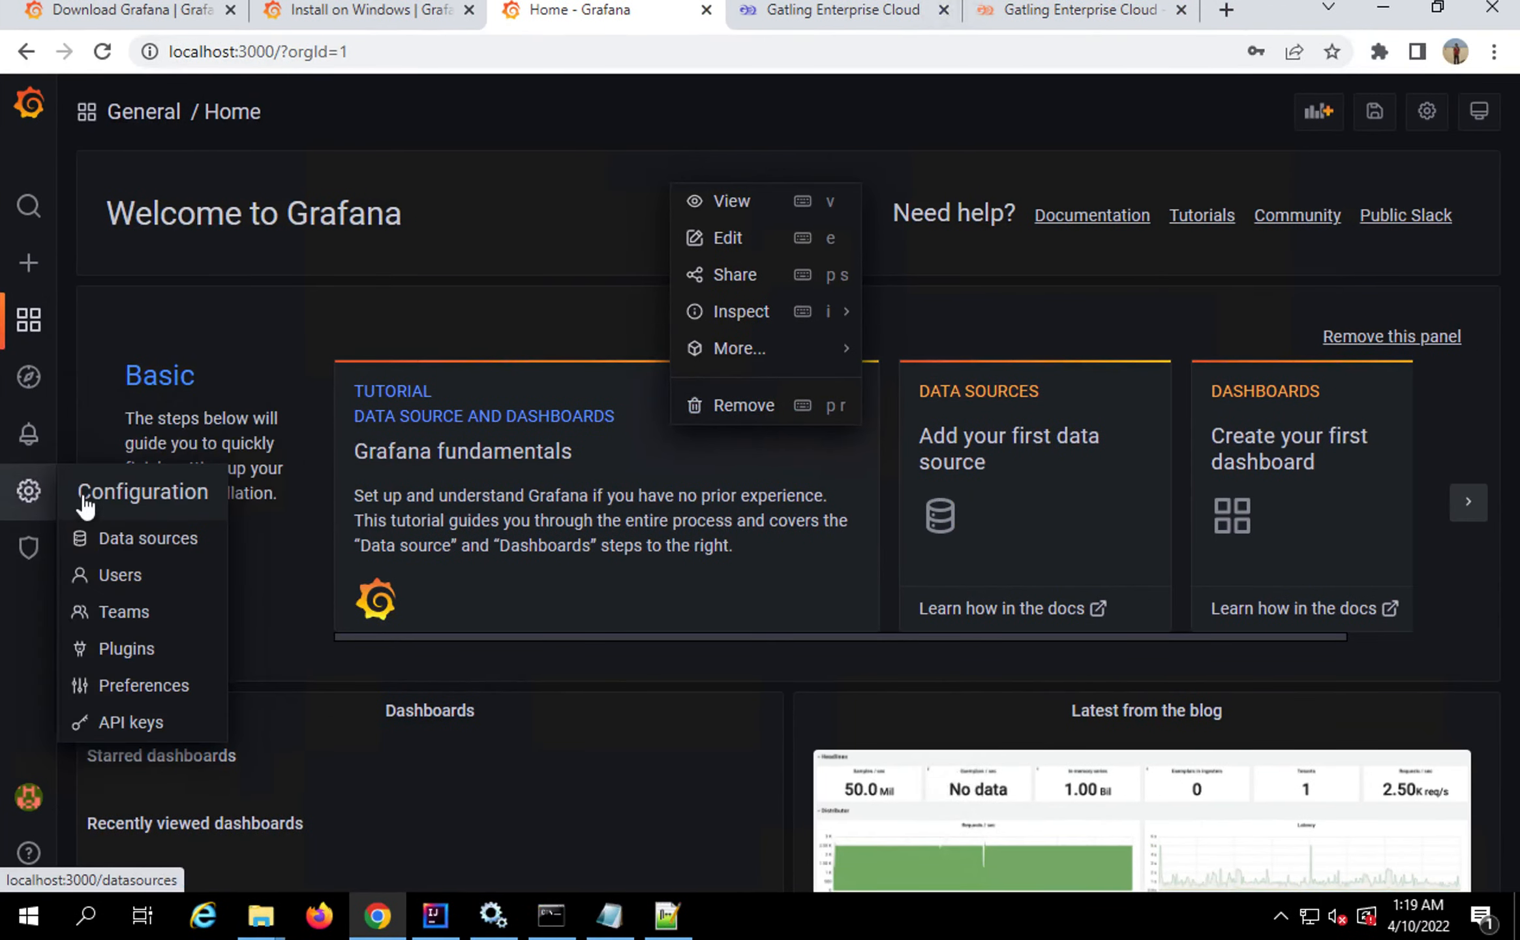
Add a Gatling Enterprise data source, filtering the types by 'gat', and open its settings
click(139, 547)
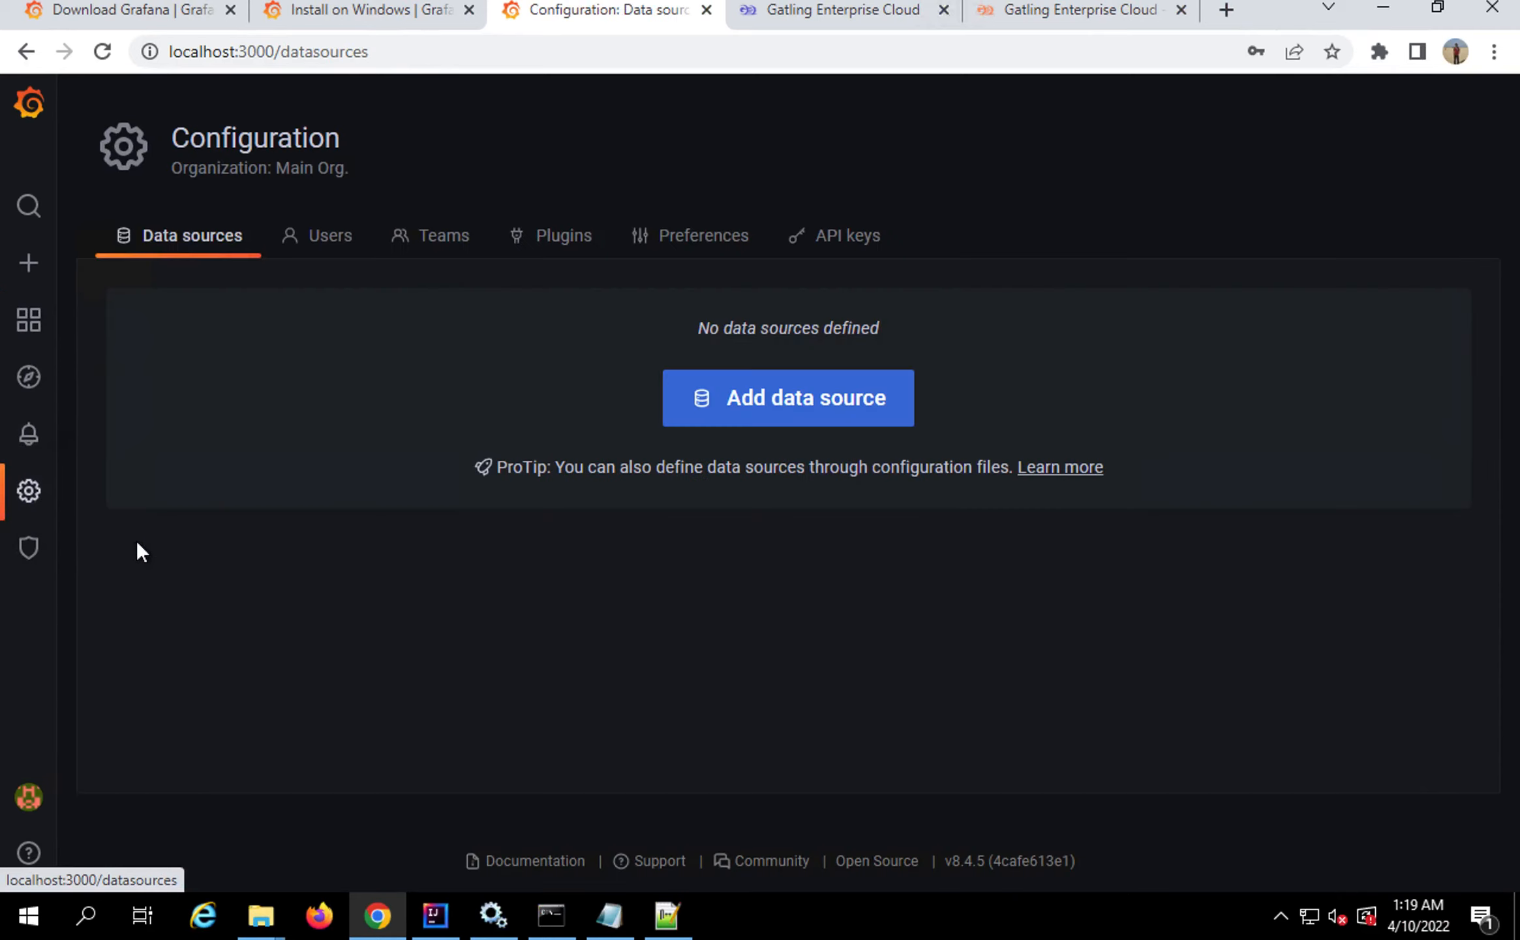
click(786, 403)
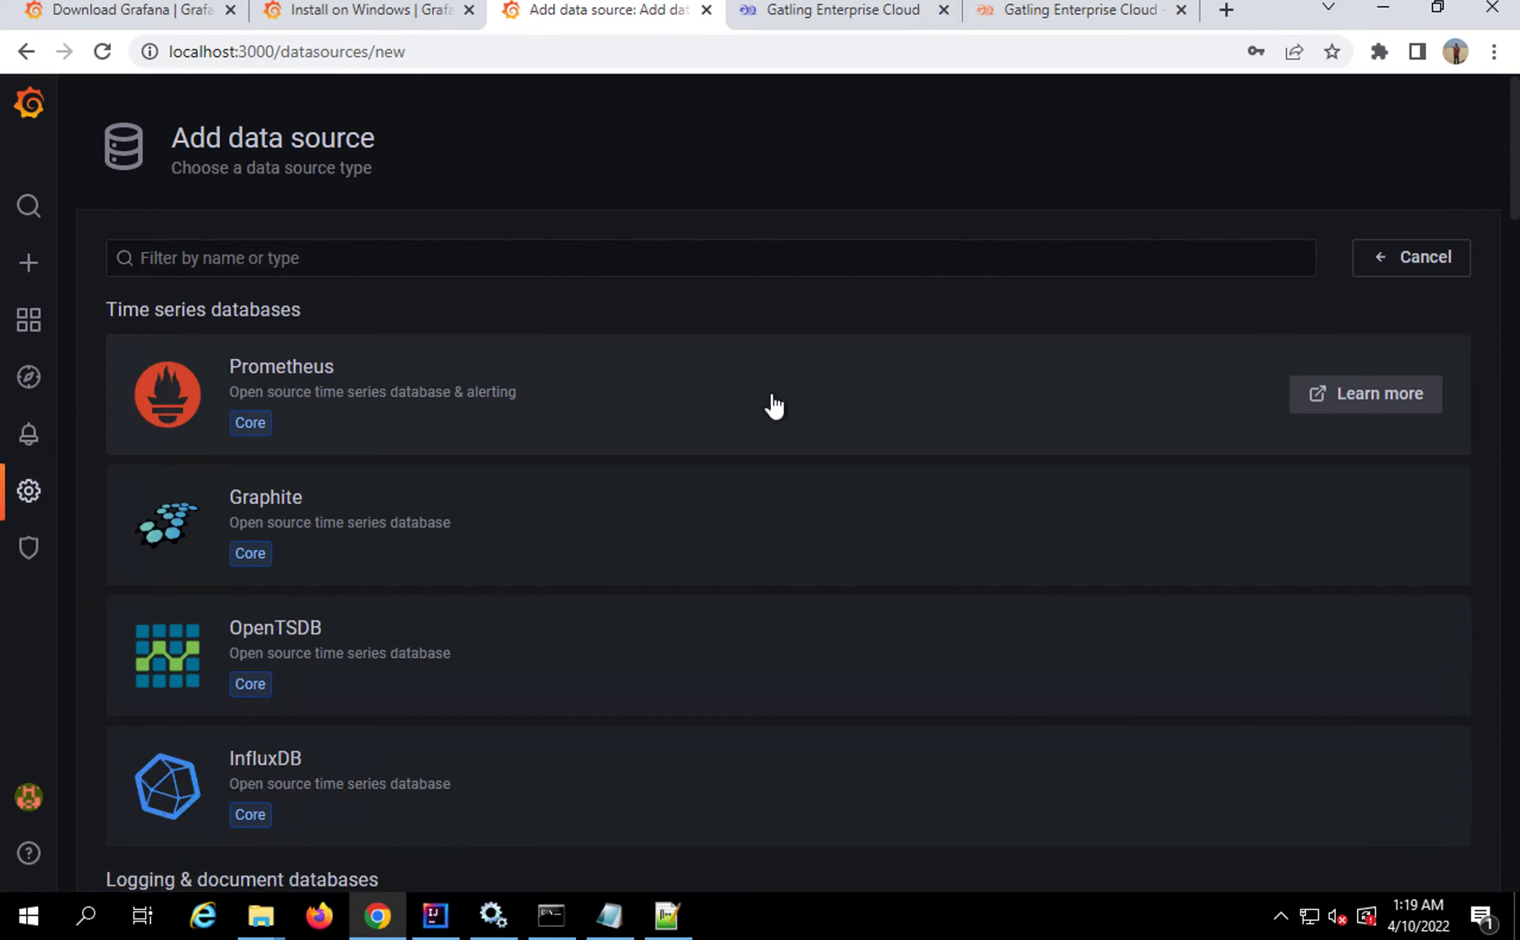
click(357, 256)
text(gat)
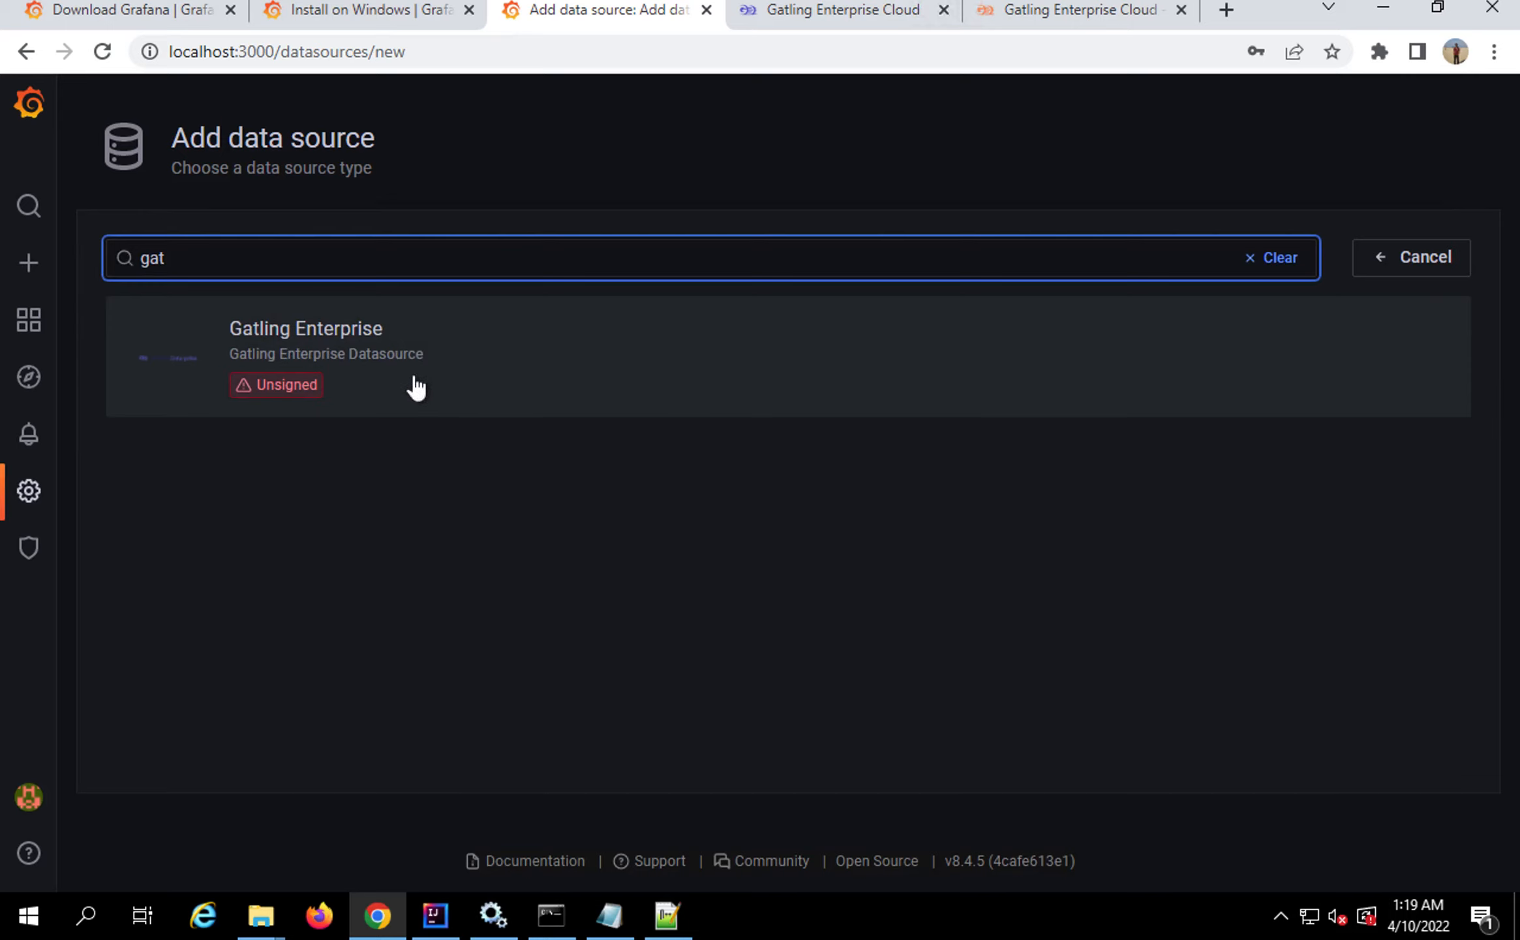
click(417, 387)
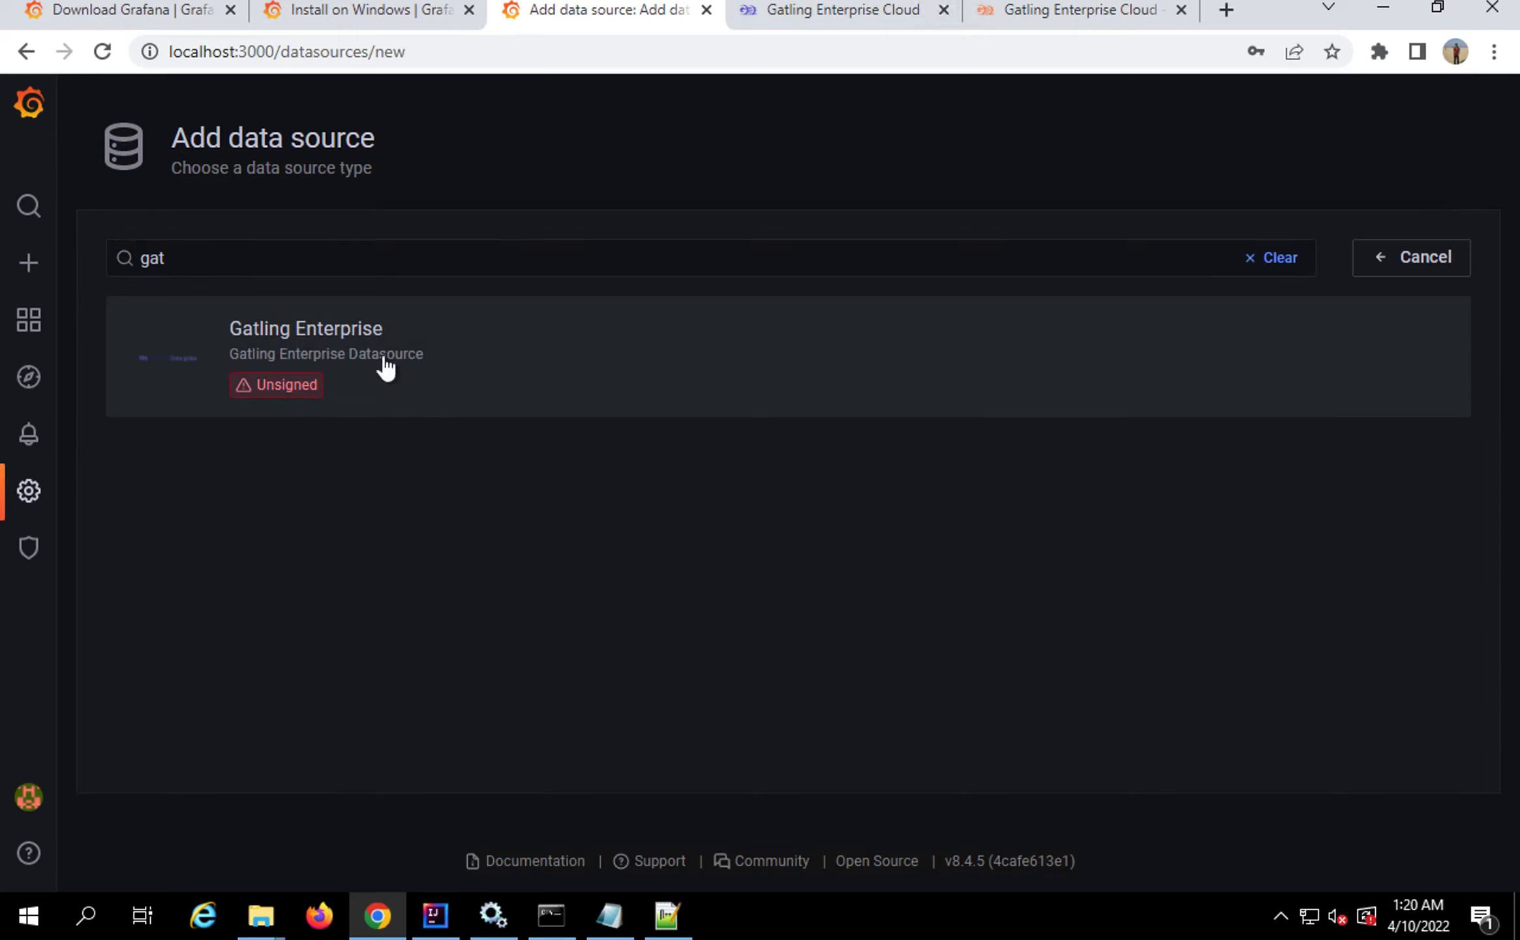
click(1321, 329)
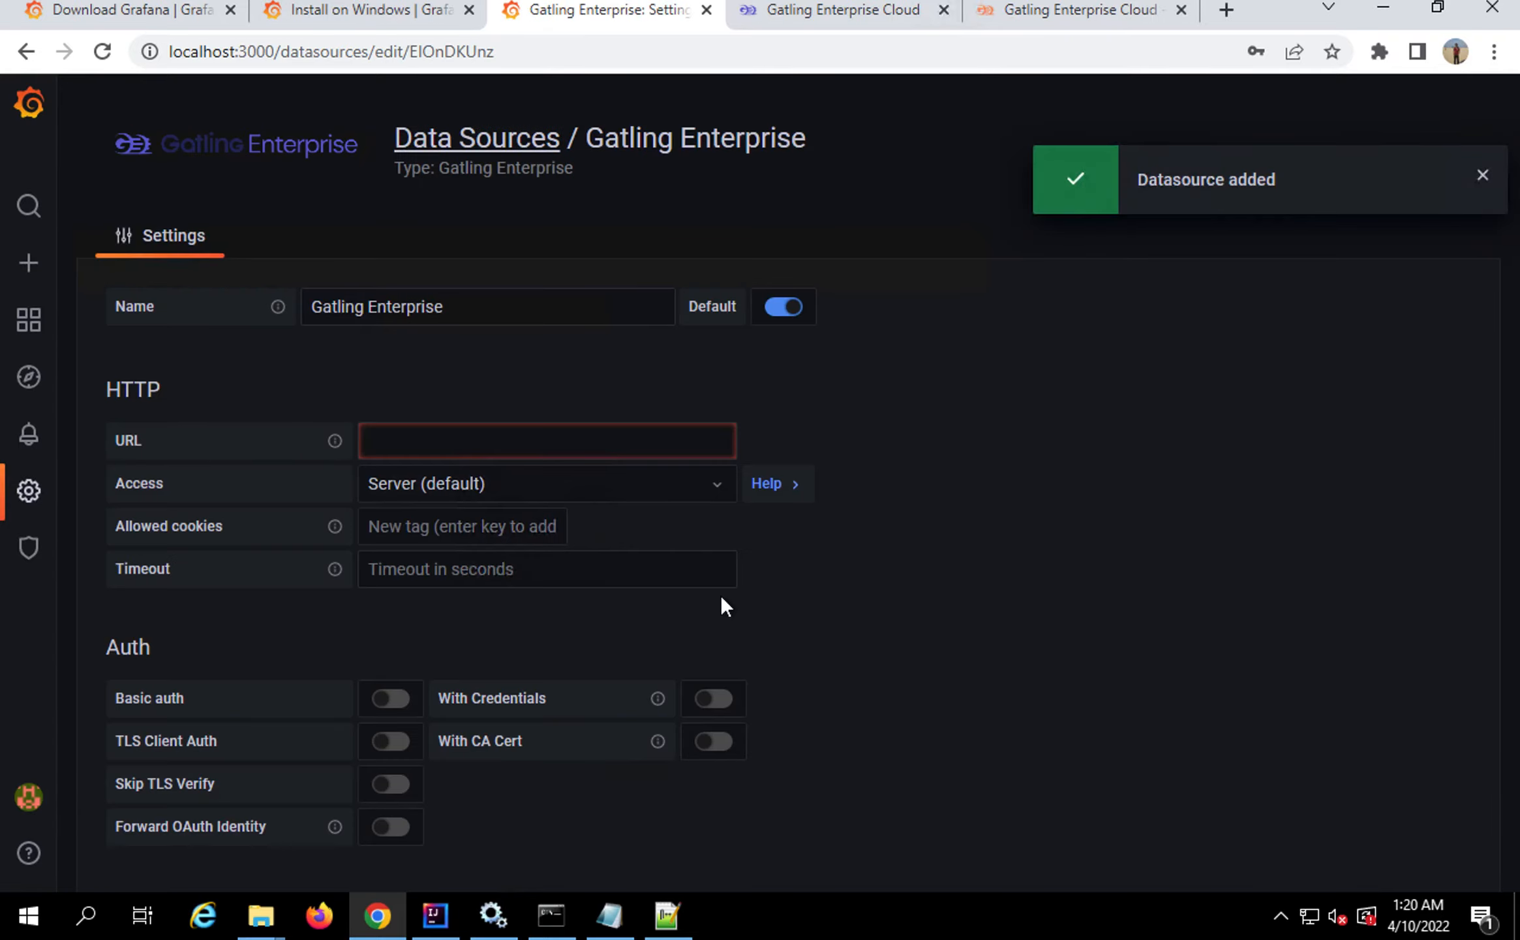
click(514, 299)
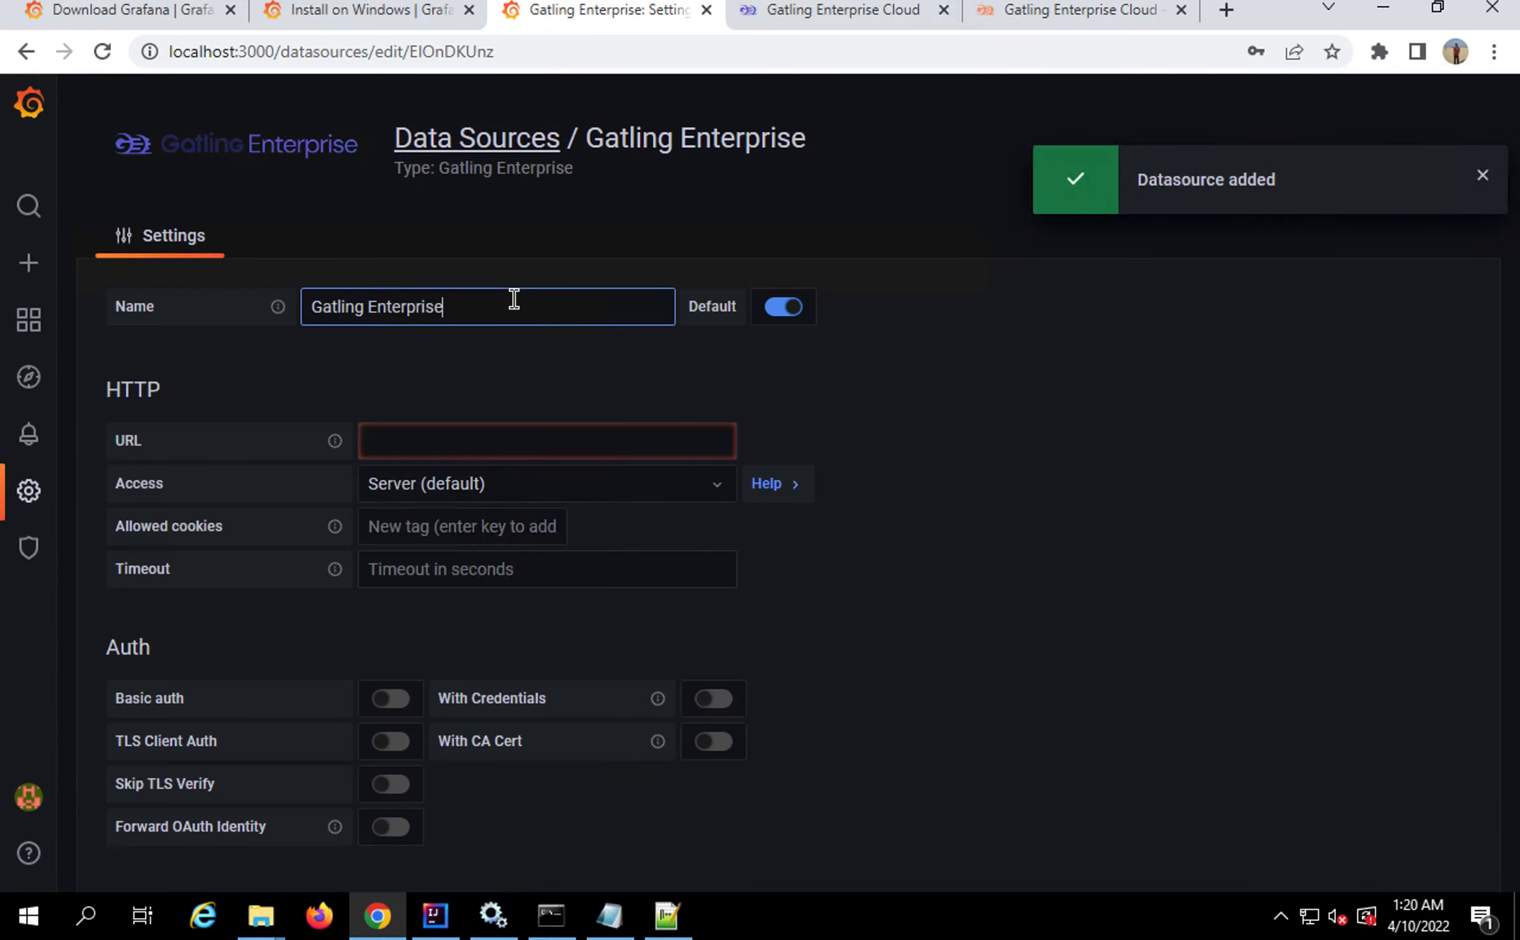
click(448, 443)
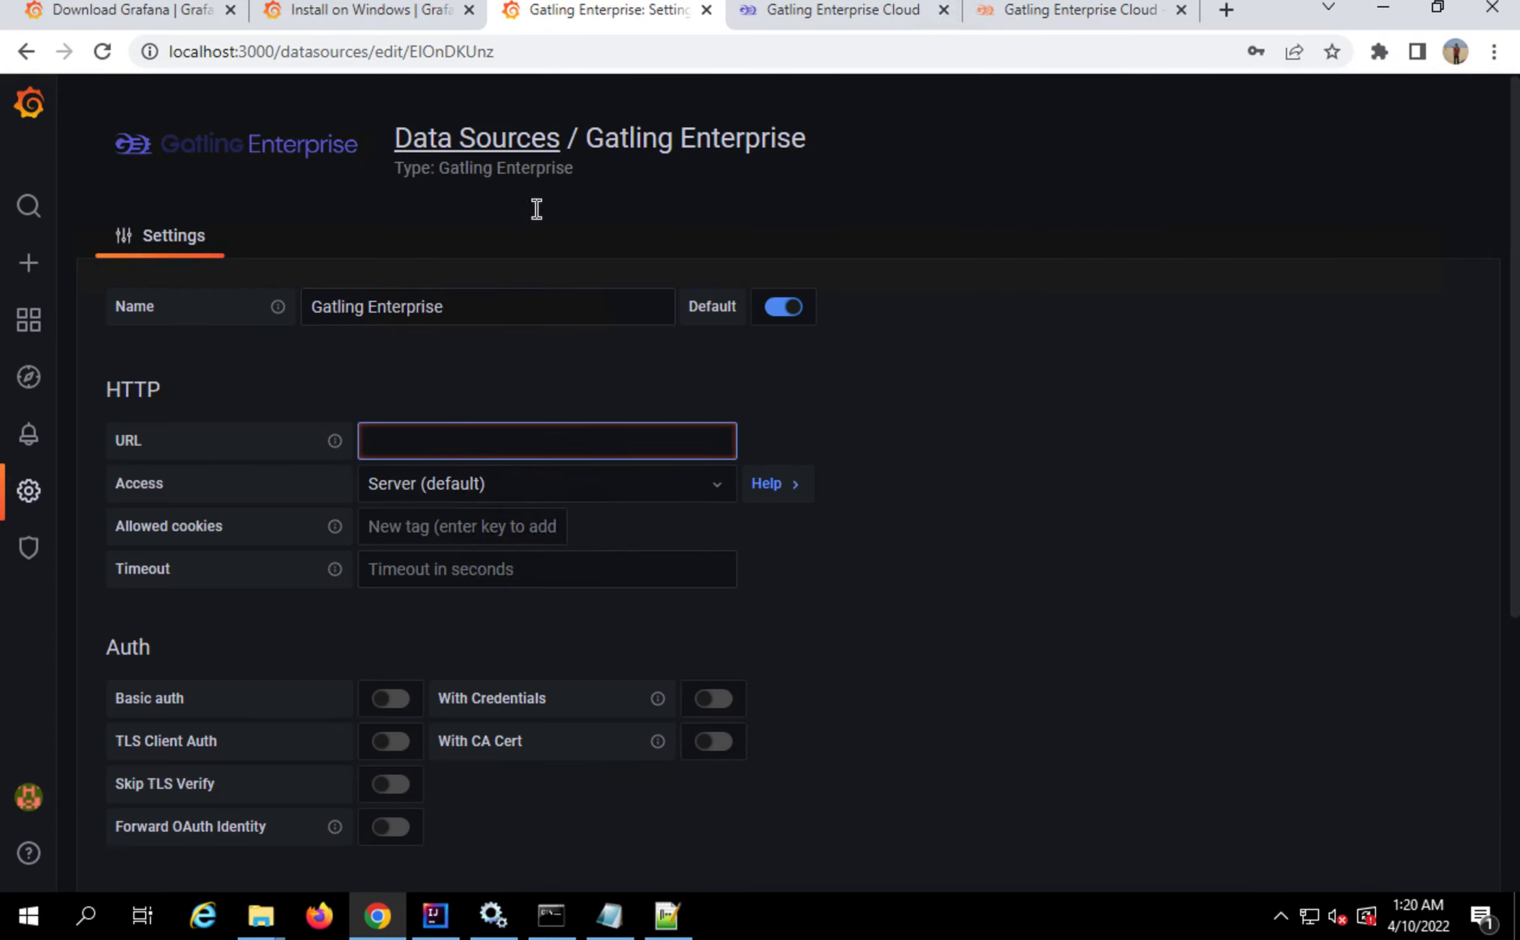
click(845, 9)
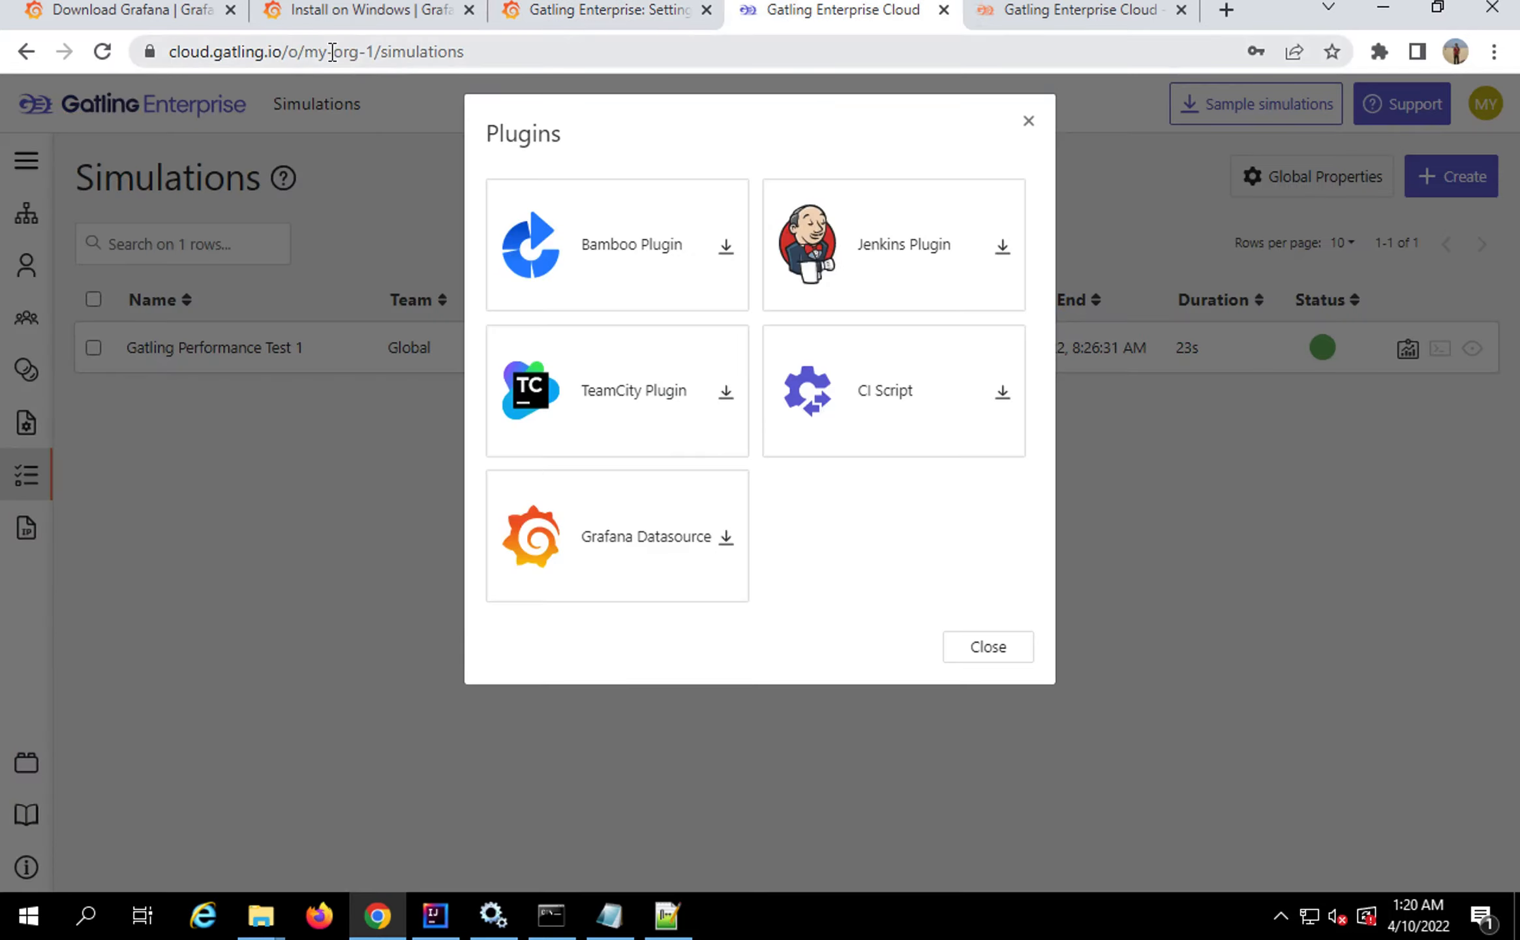
click(282, 58)
click(276, 58)
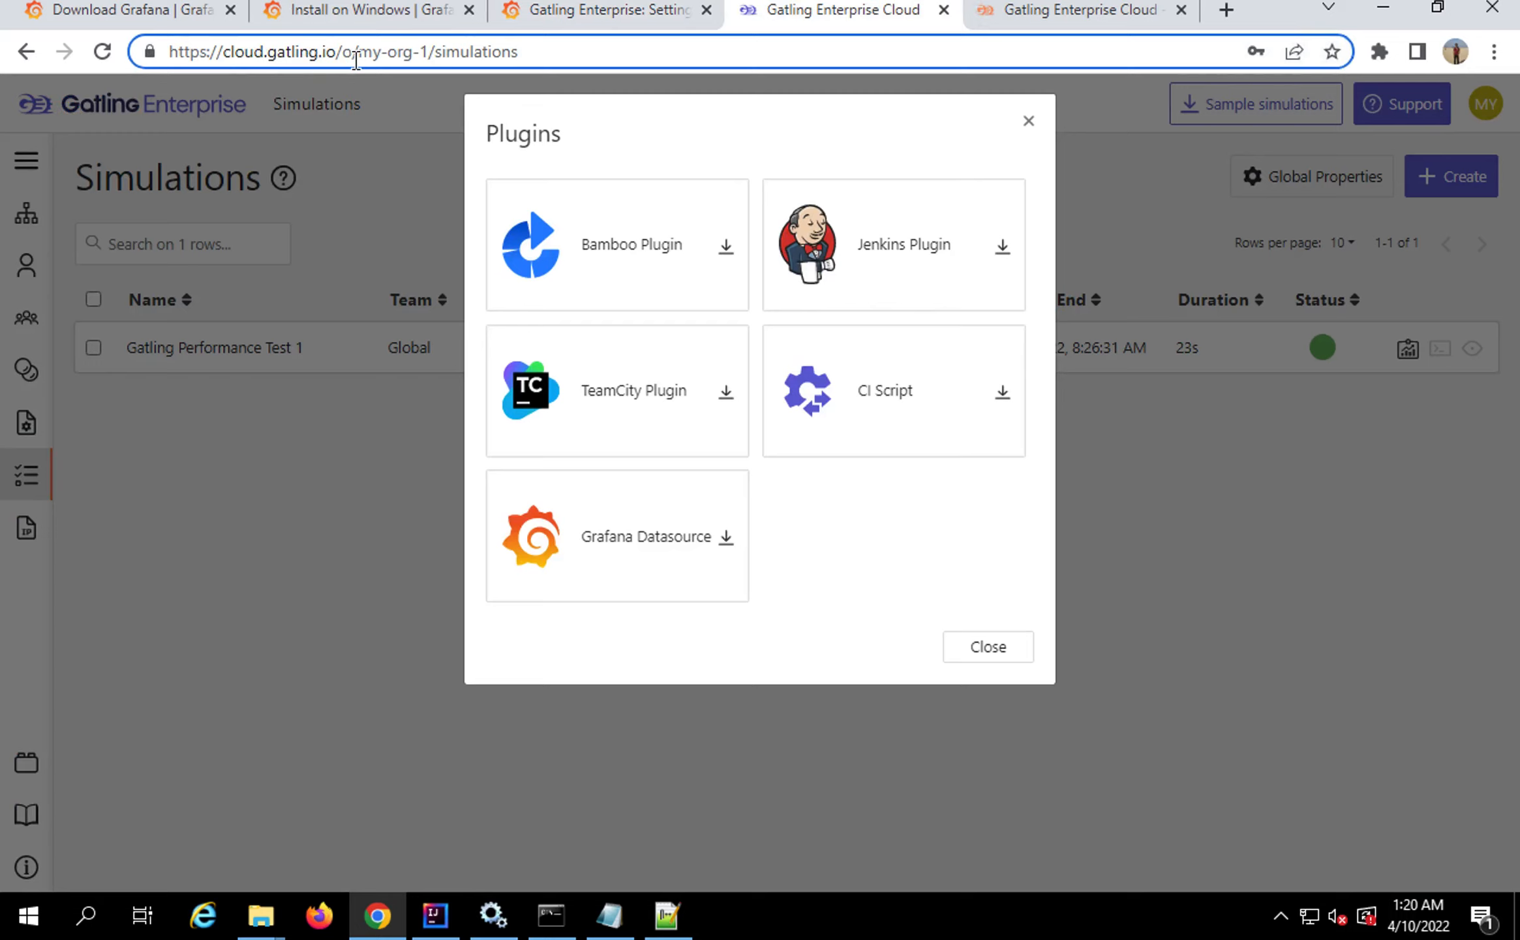
key(shift+Home)
key(ctrl+c)
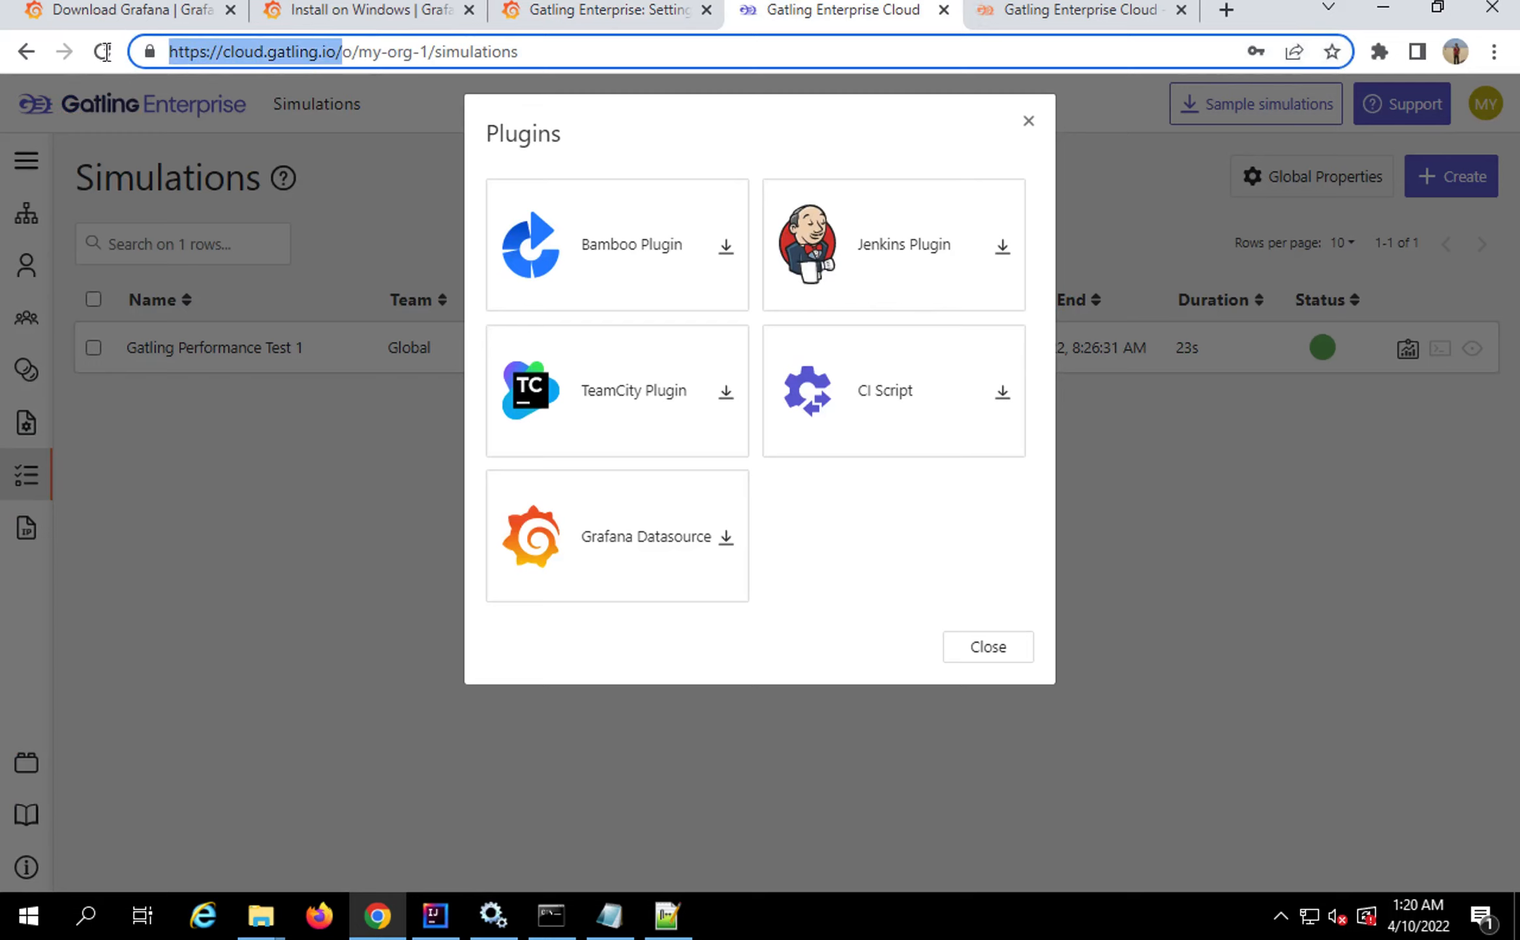
click(659, 19)
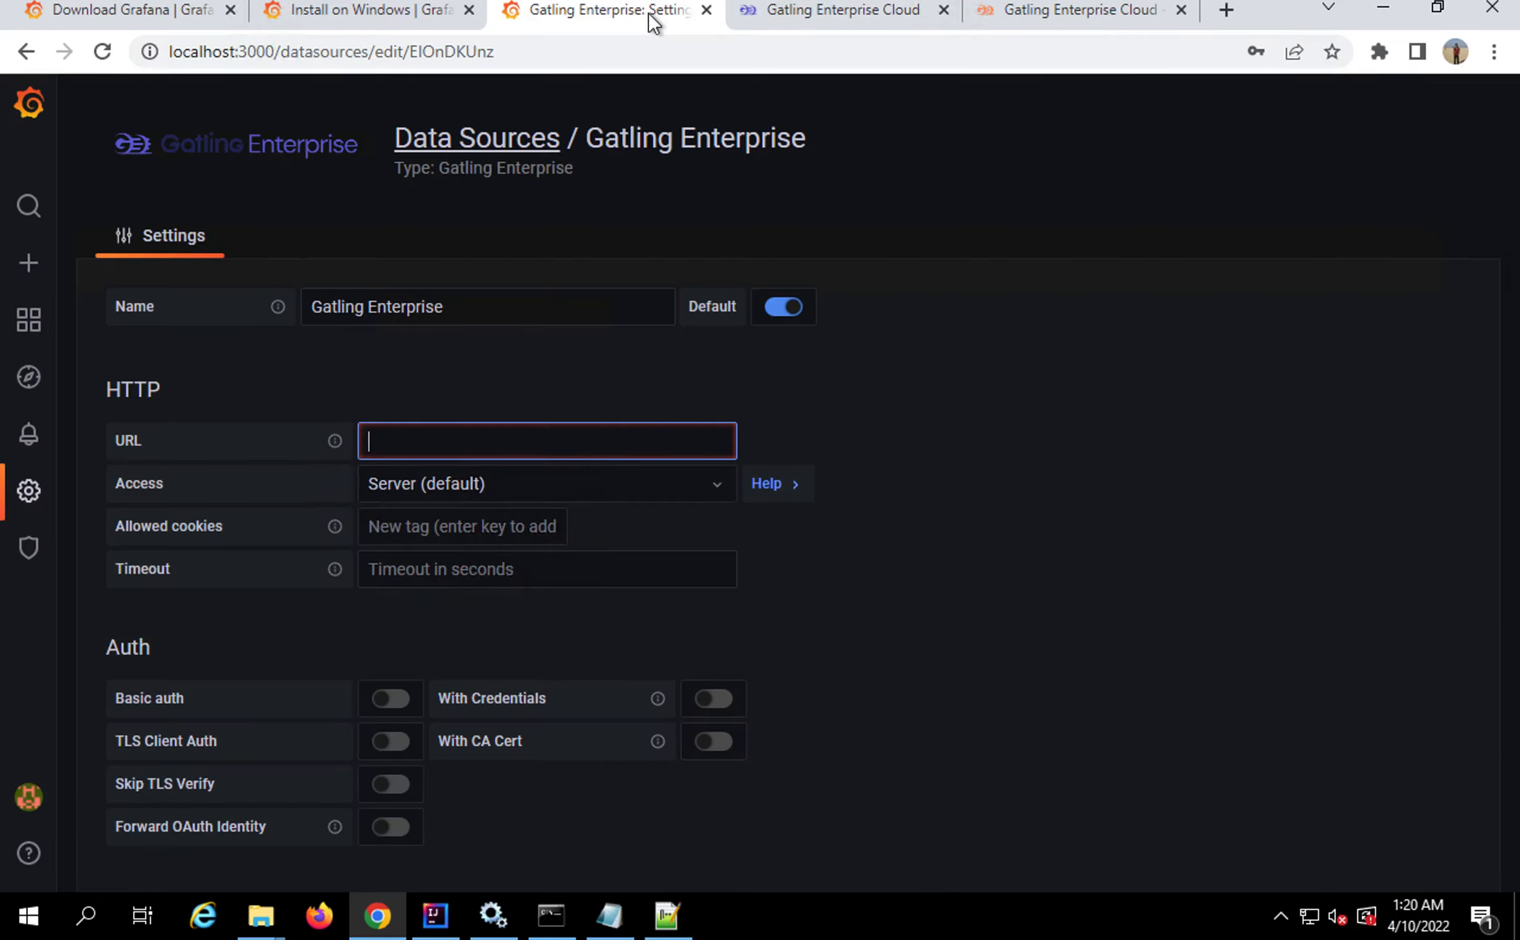
key(ctrl+v)
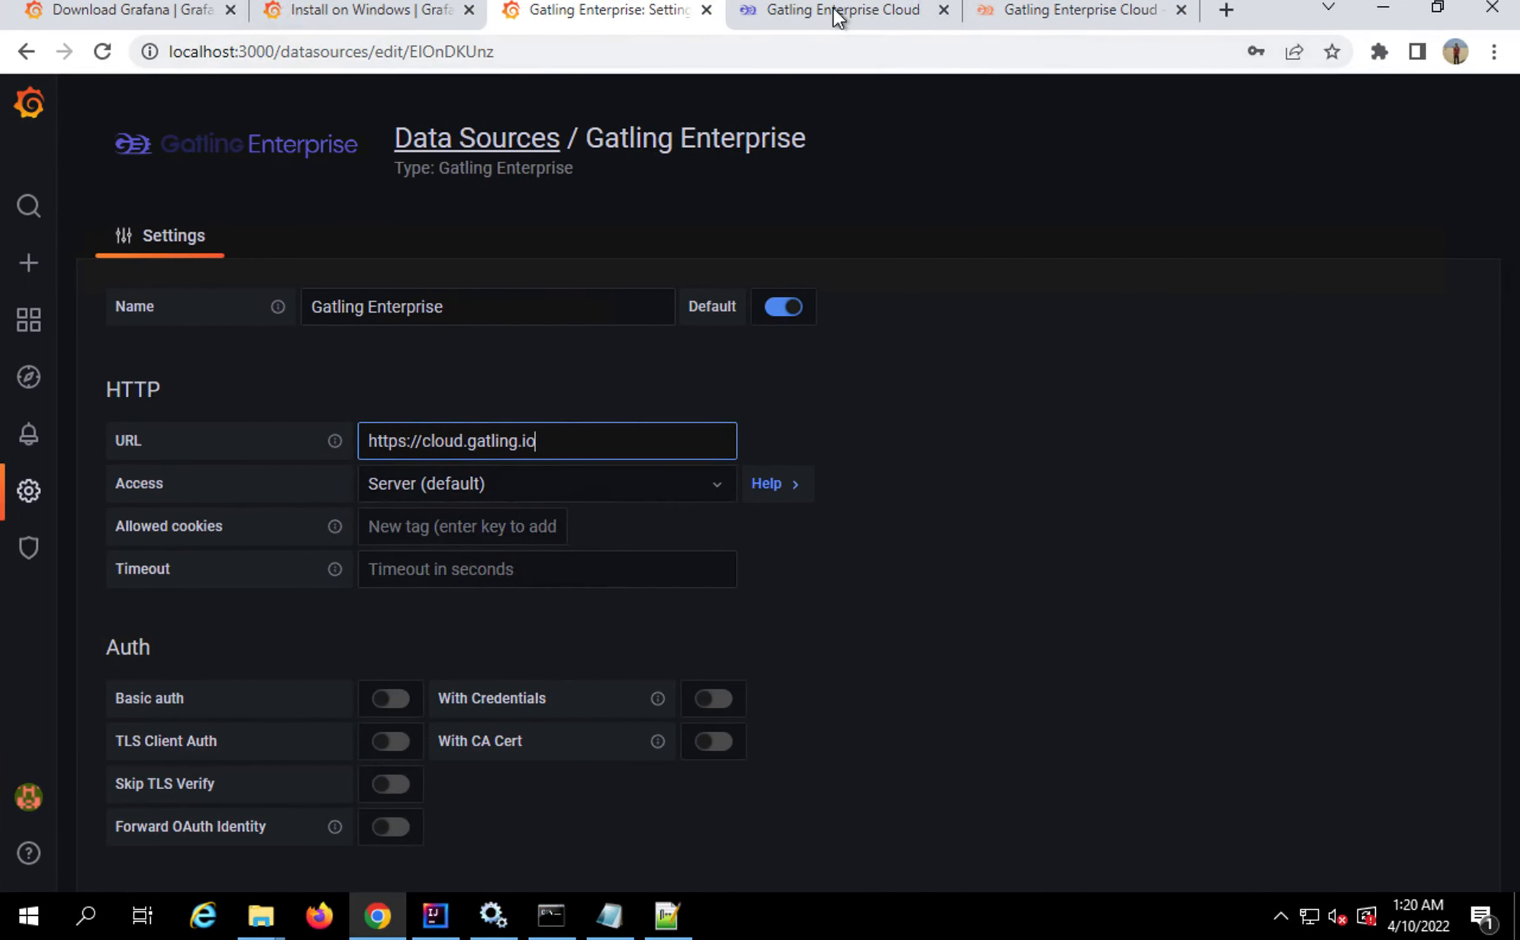
click(839, 18)
Close the plugins list and start a new API token named TokenForGrafana
click(1028, 123)
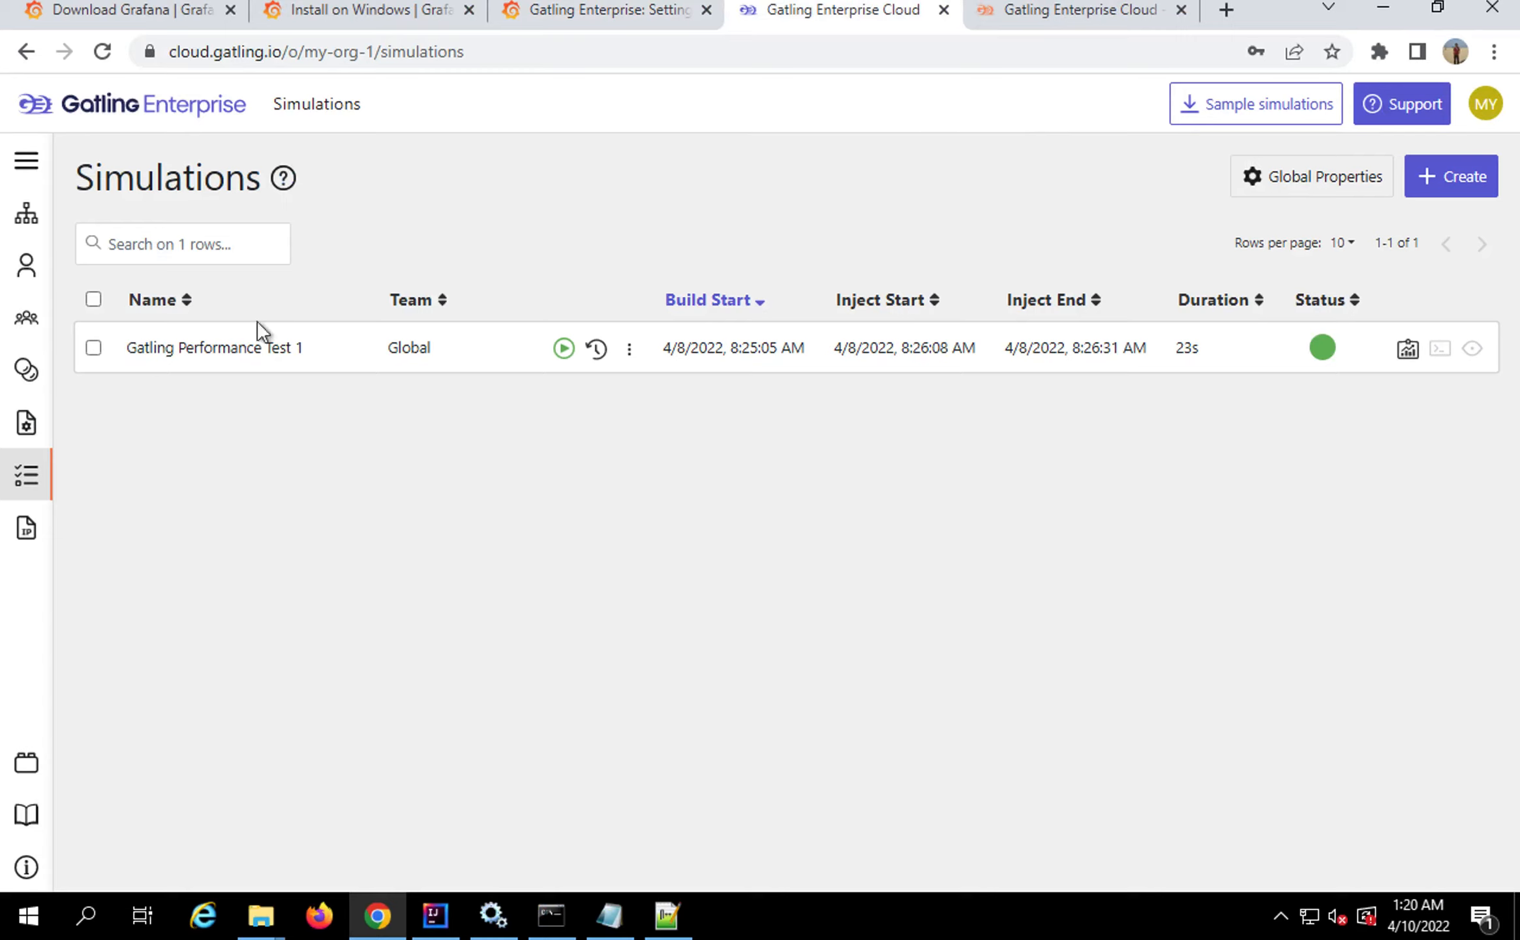
click(26, 370)
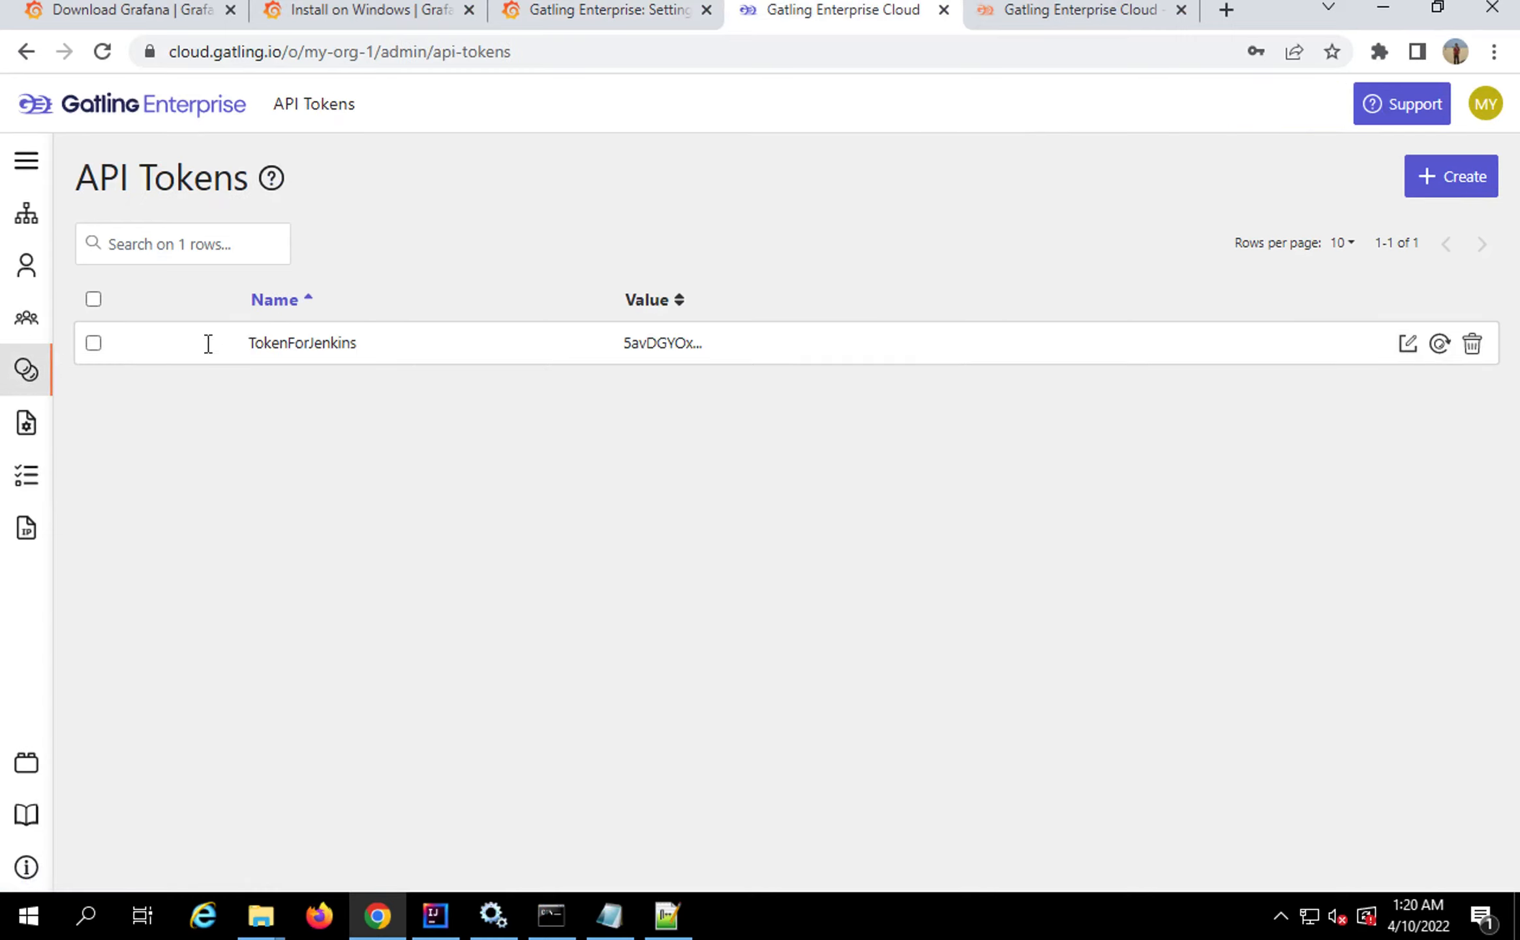
click(1440, 181)
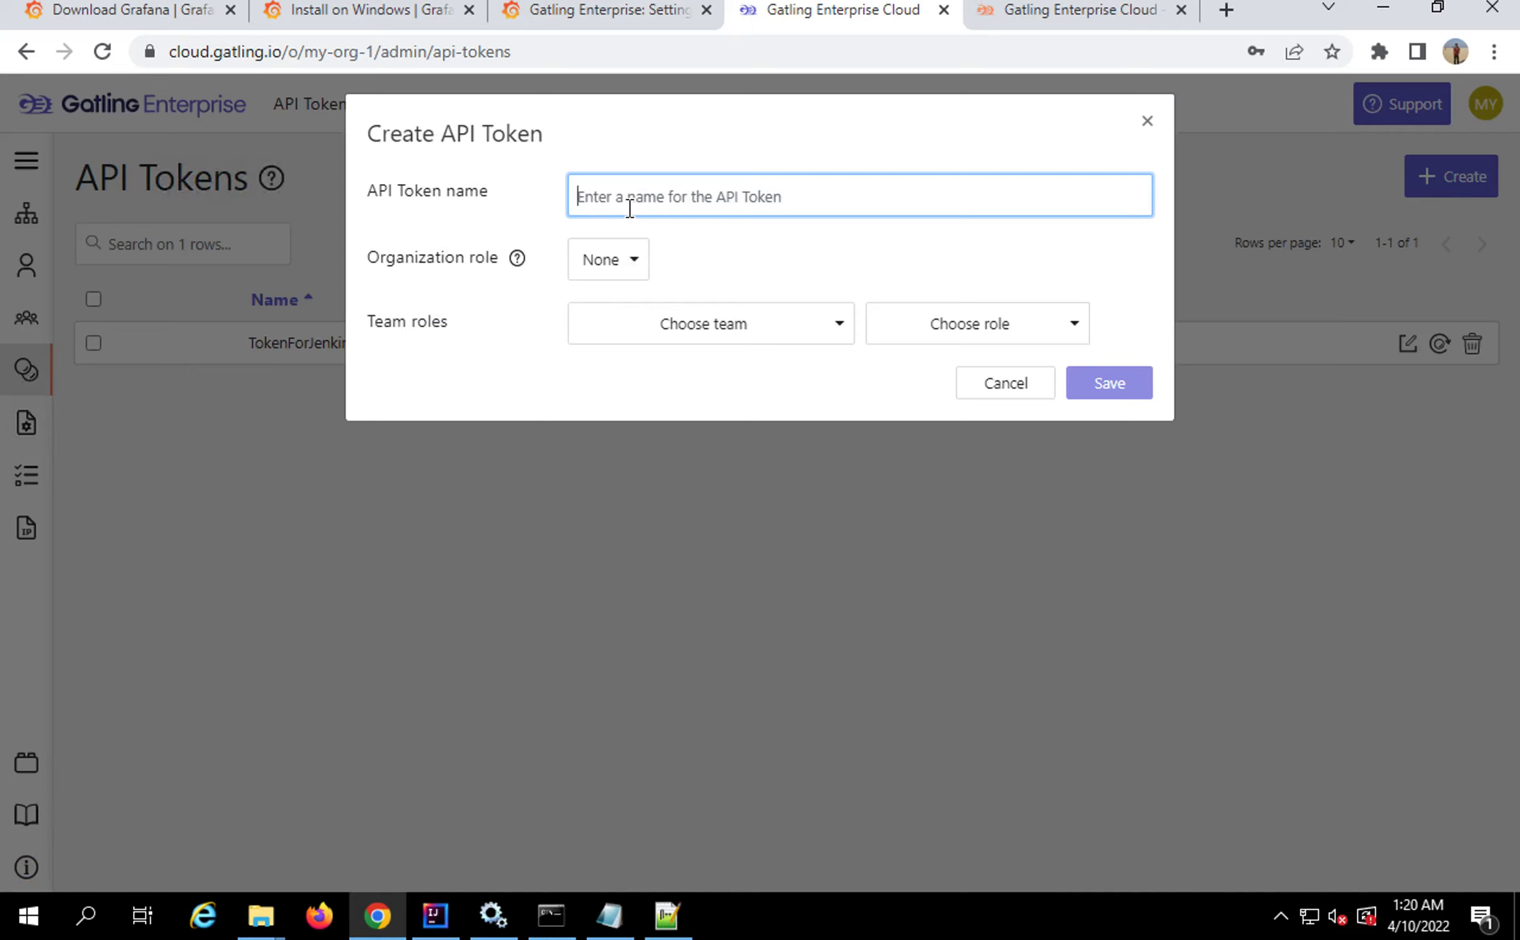
text(TokenFor)
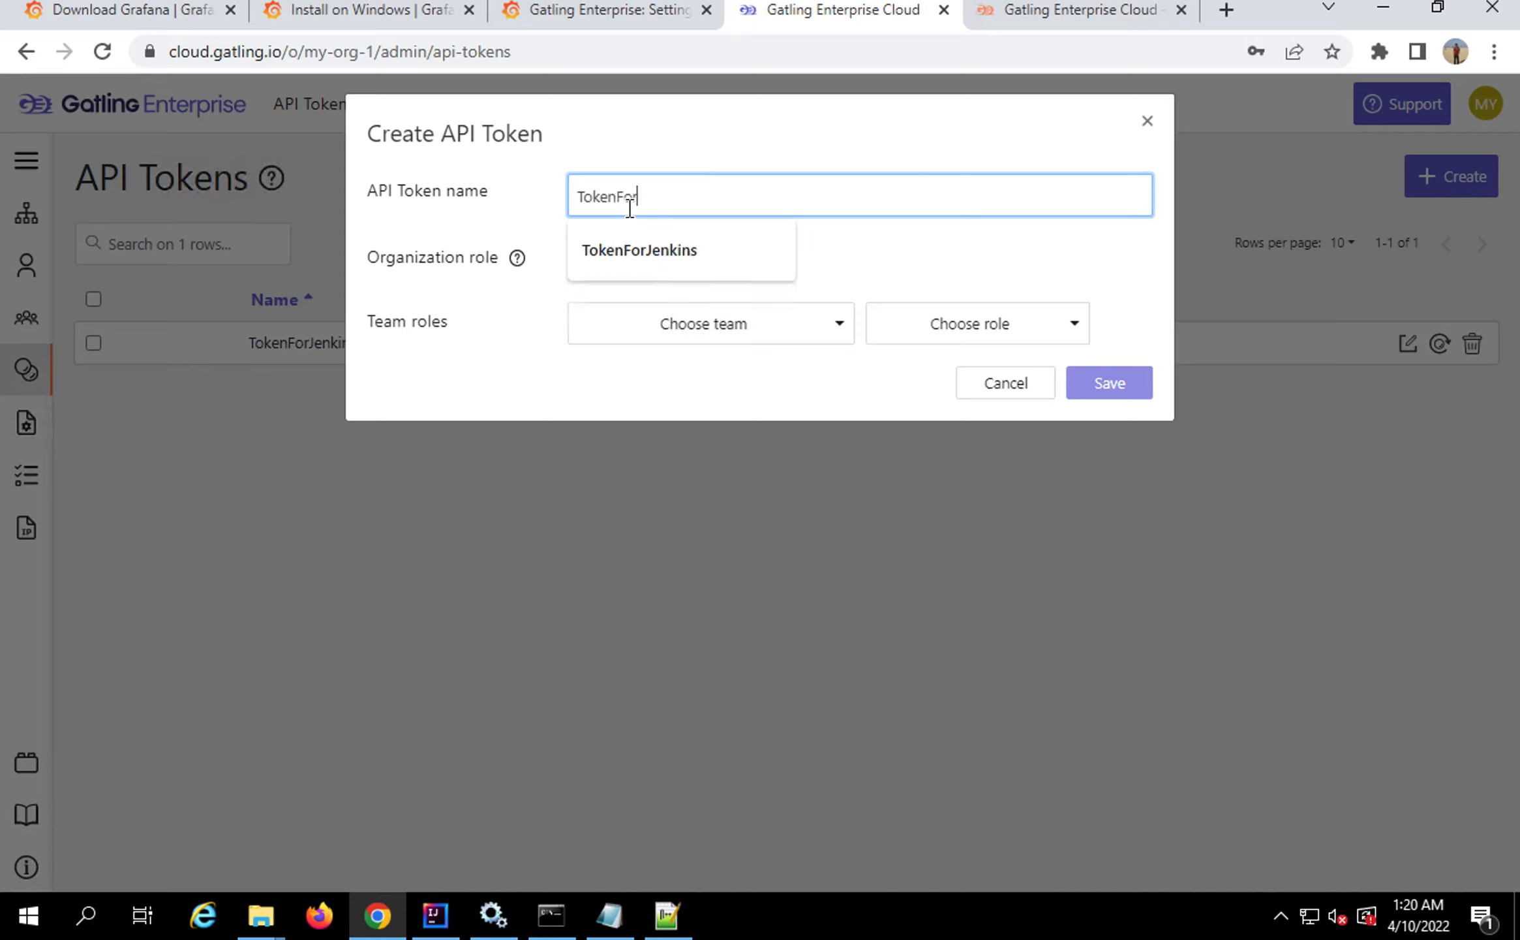
text(Grafana)
Give the token the Read organization role and the Default team with Read, then save it
click(591, 261)
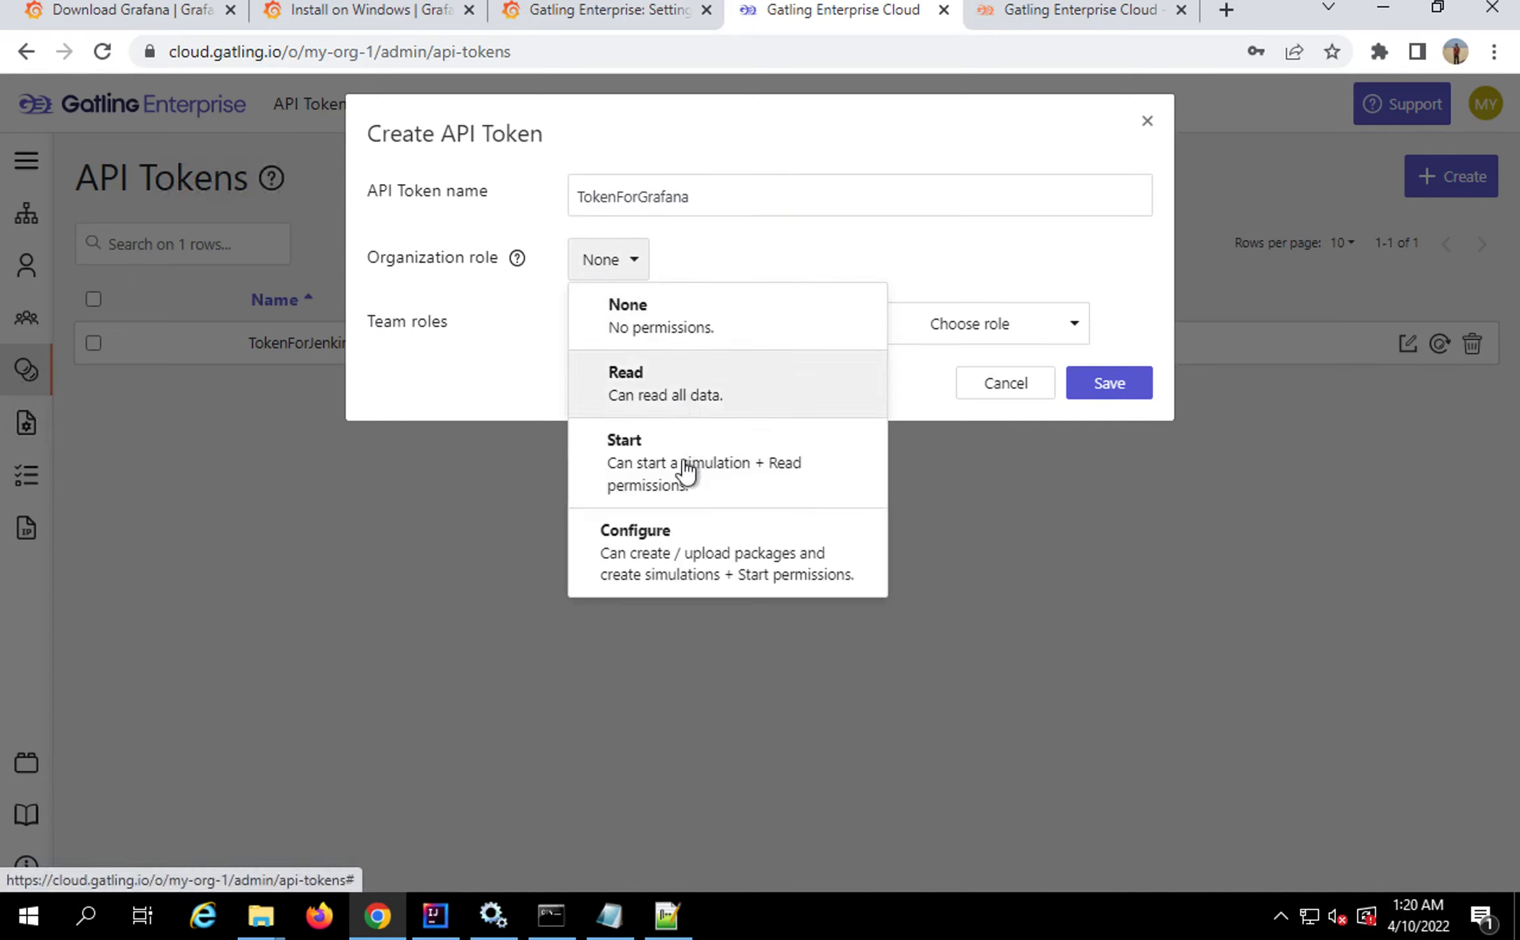
click(678, 400)
click(673, 324)
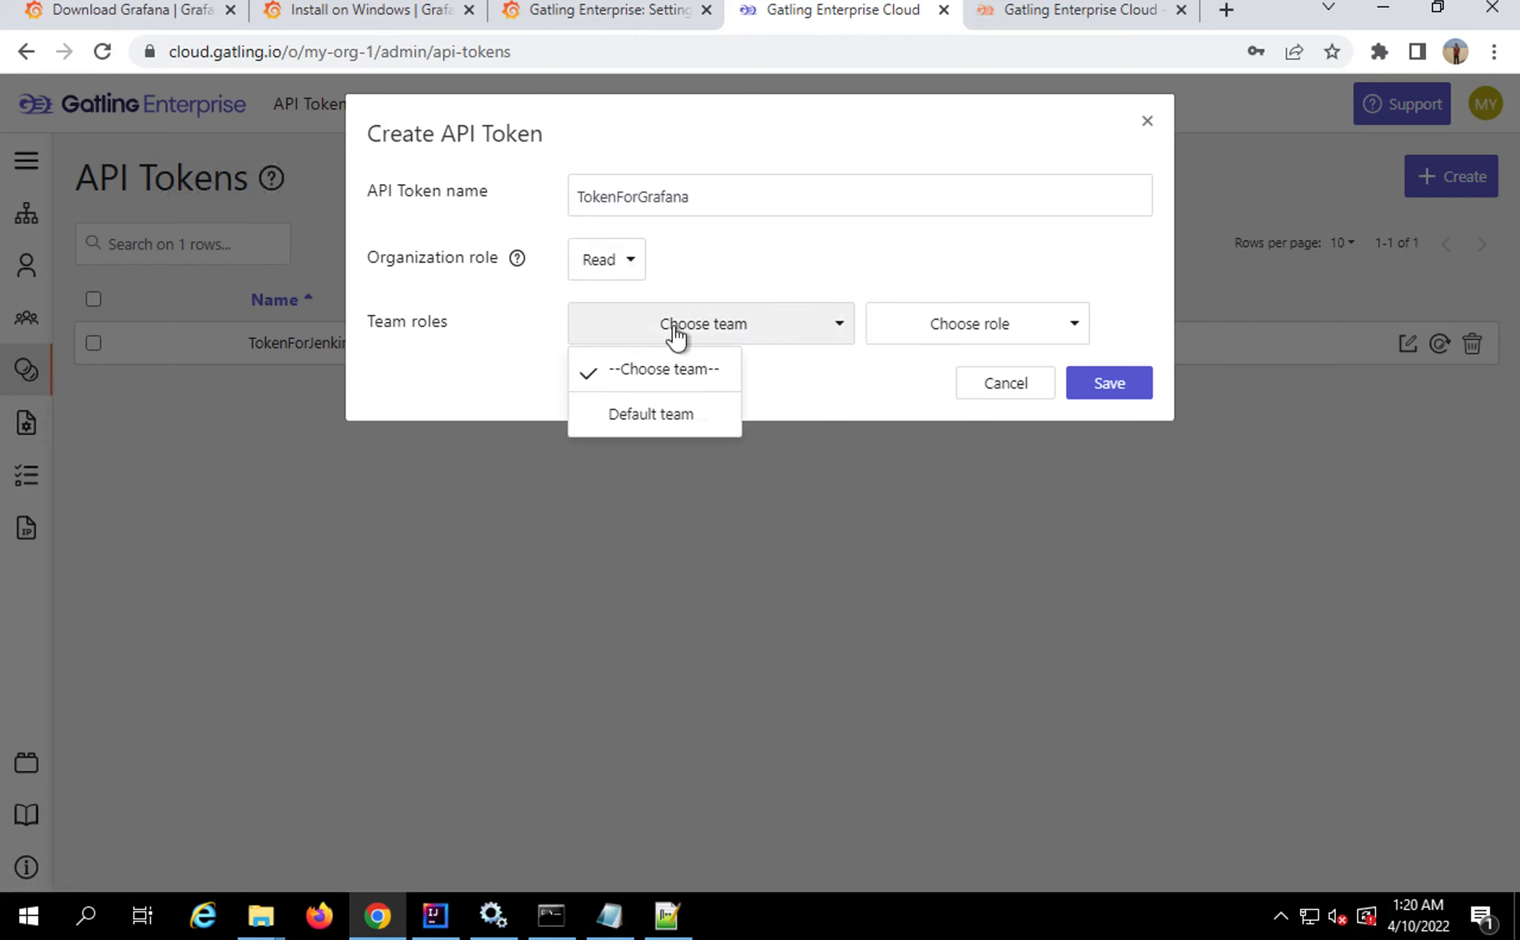
click(664, 417)
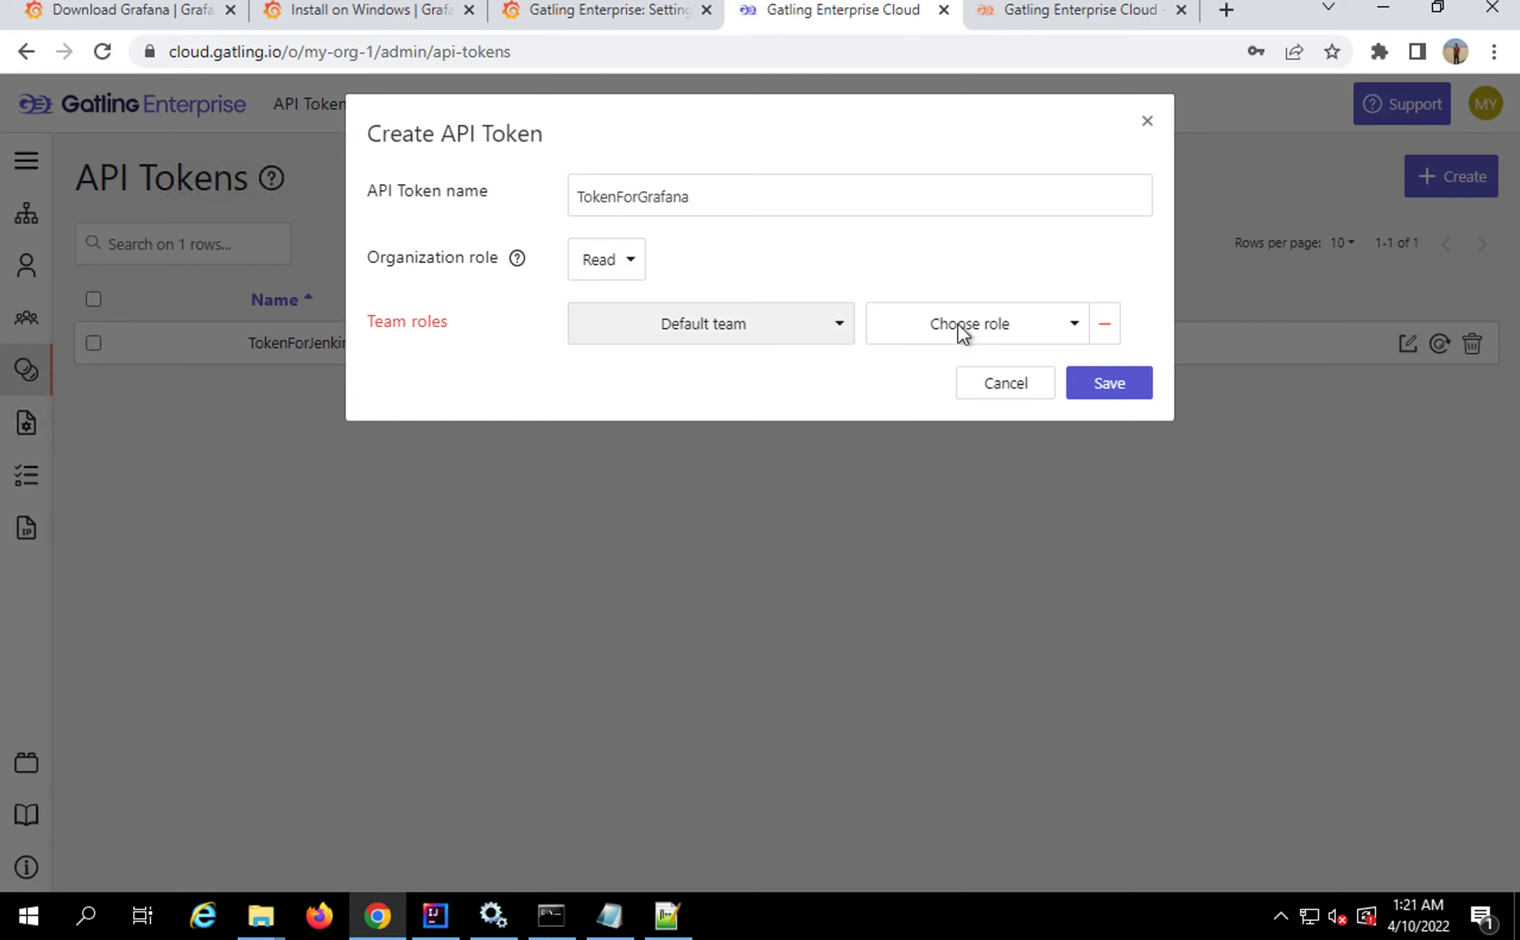
click(958, 323)
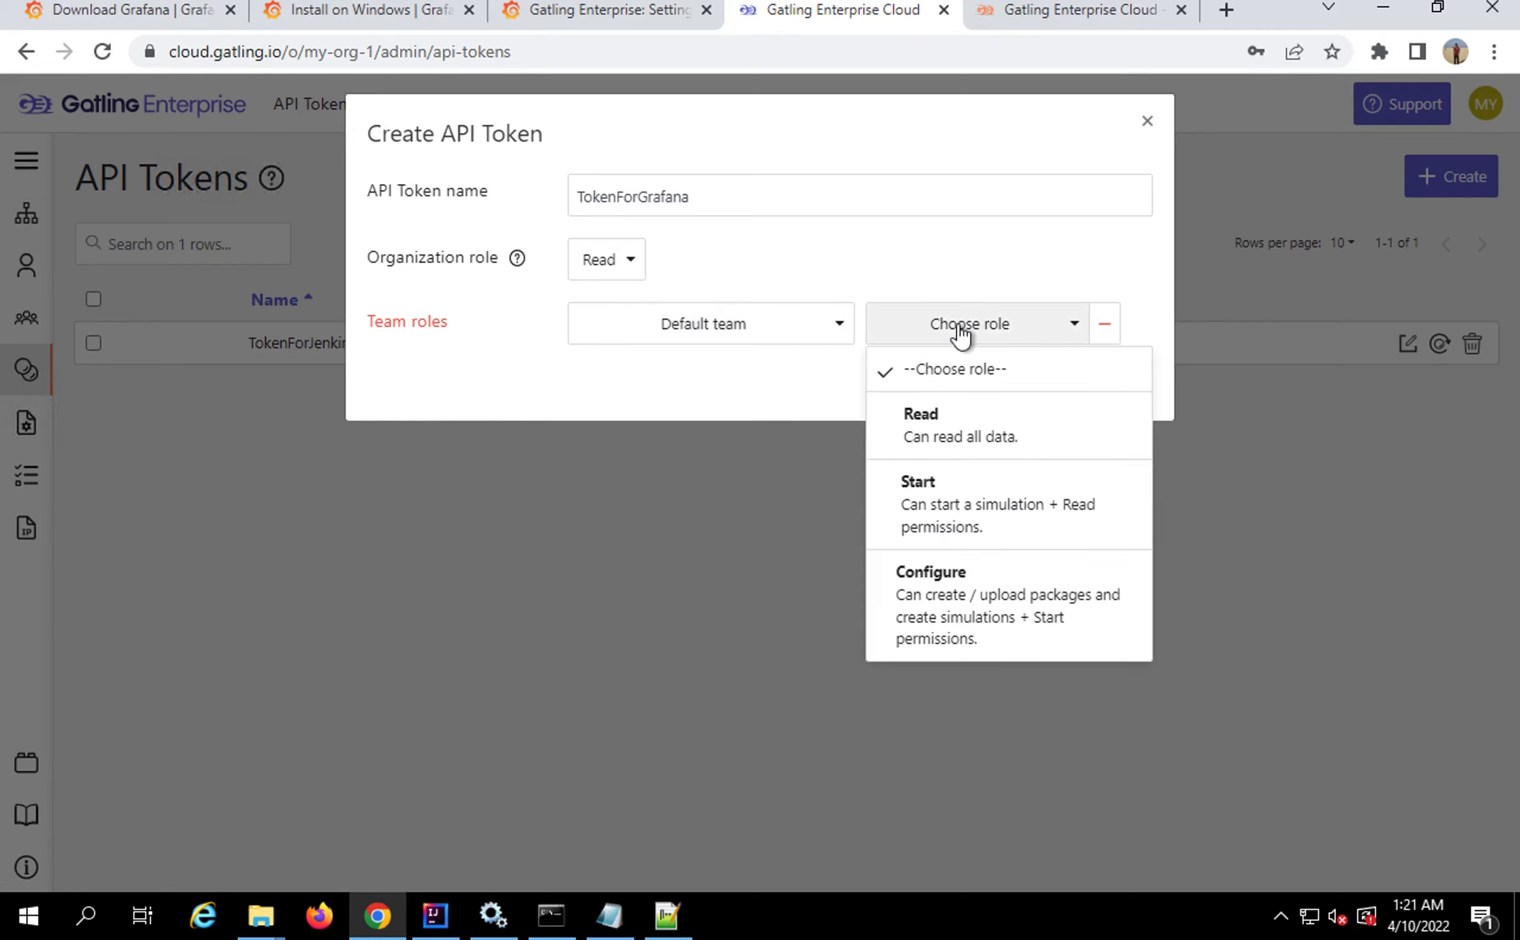
click(968, 436)
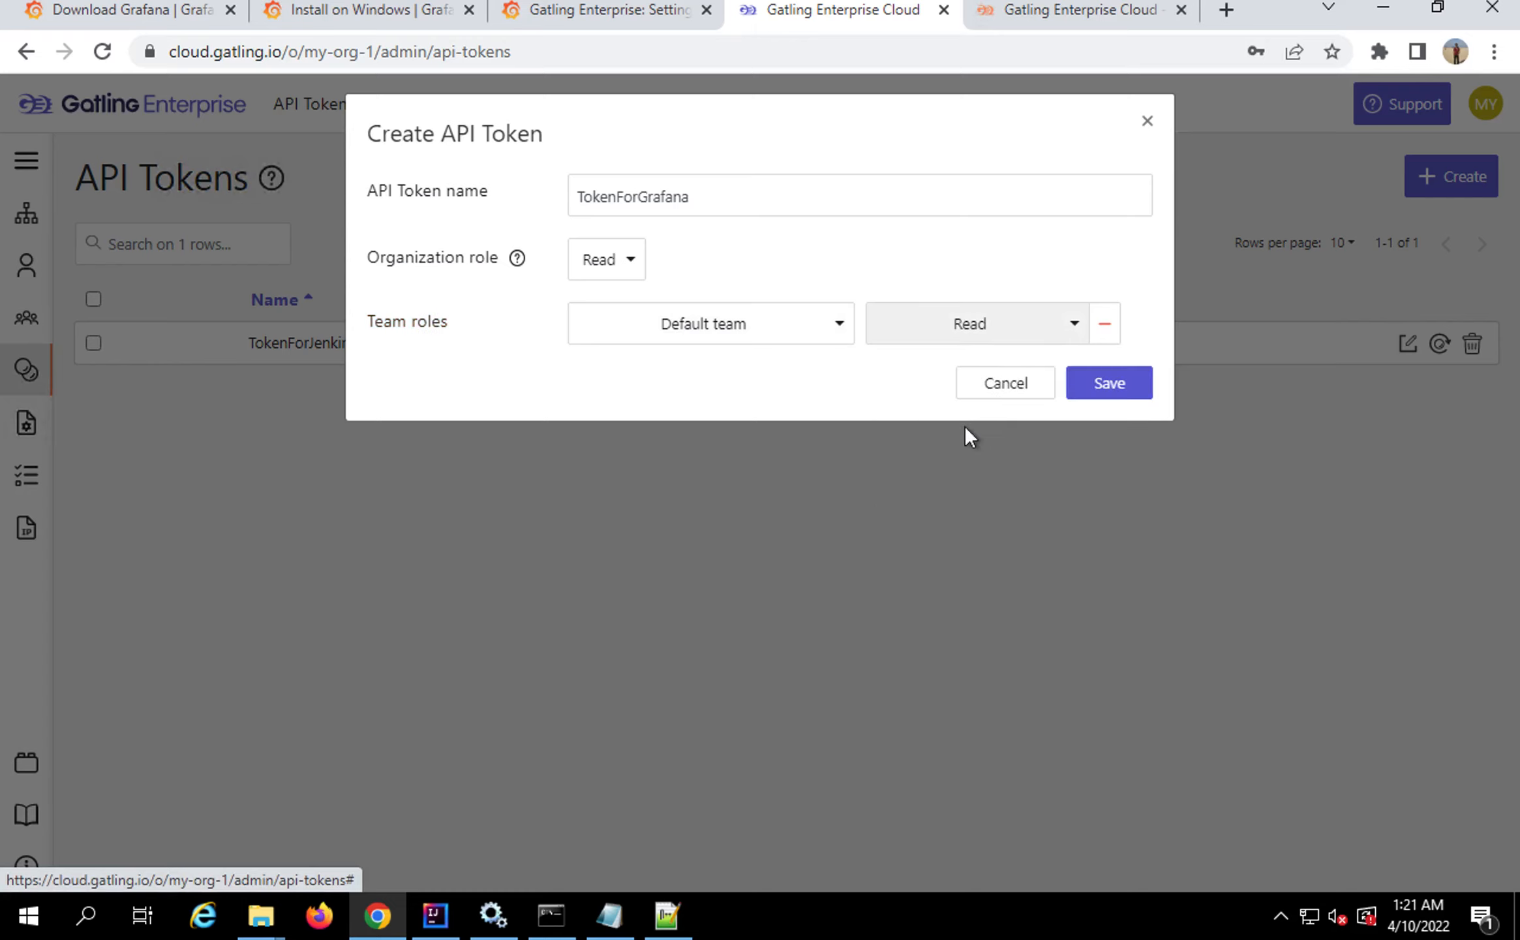
click(1100, 385)
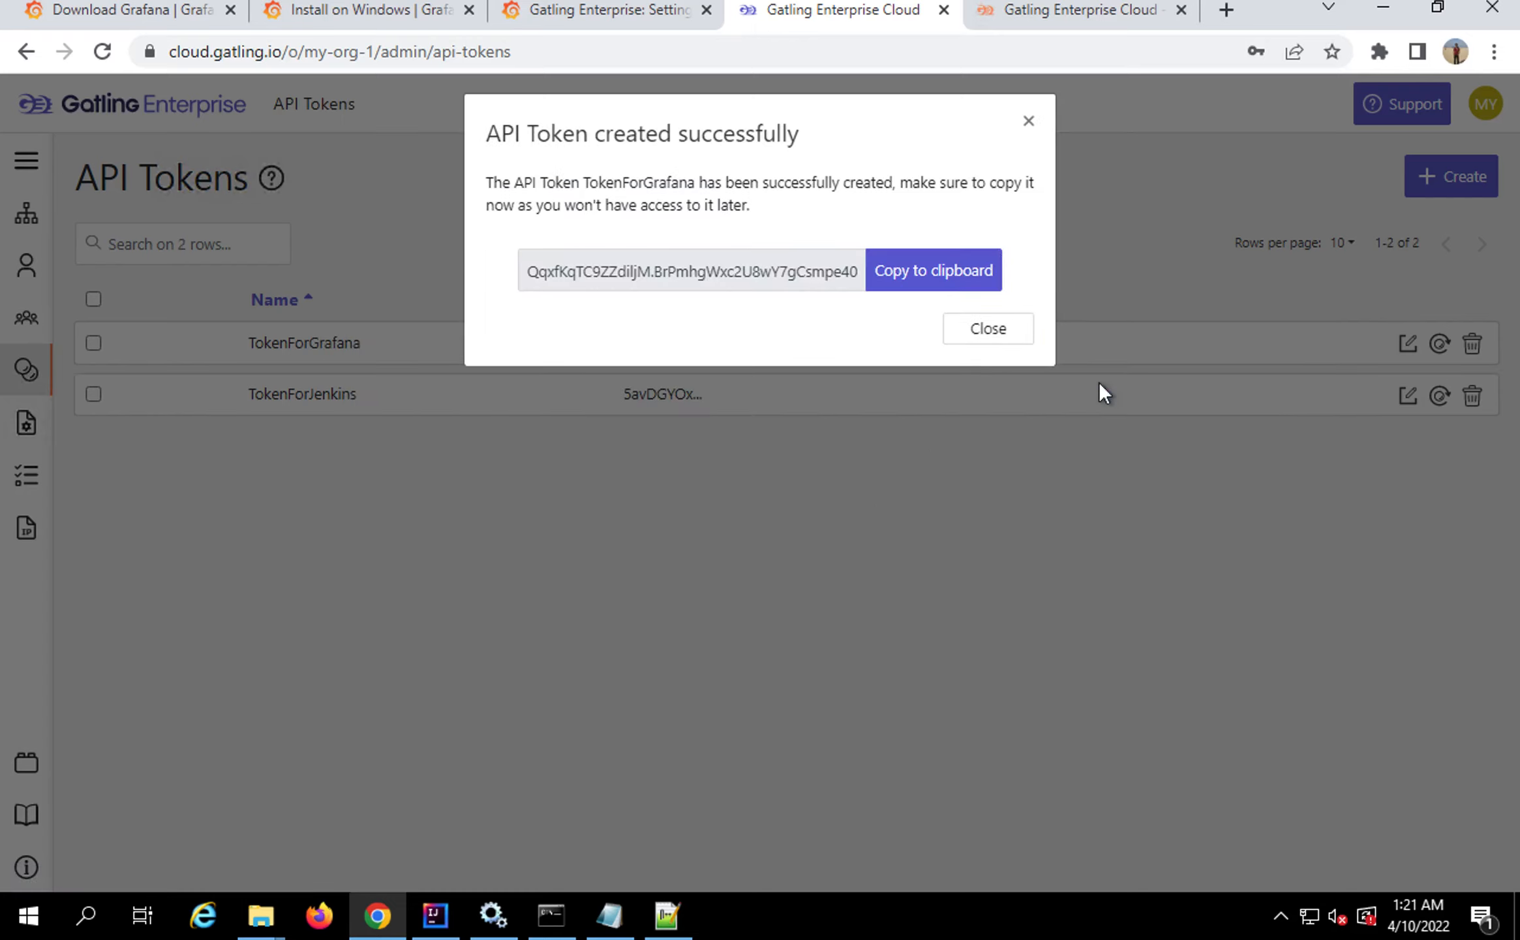
Copy the new token's value and paste it into the Notepad scratch notes
click(965, 278)
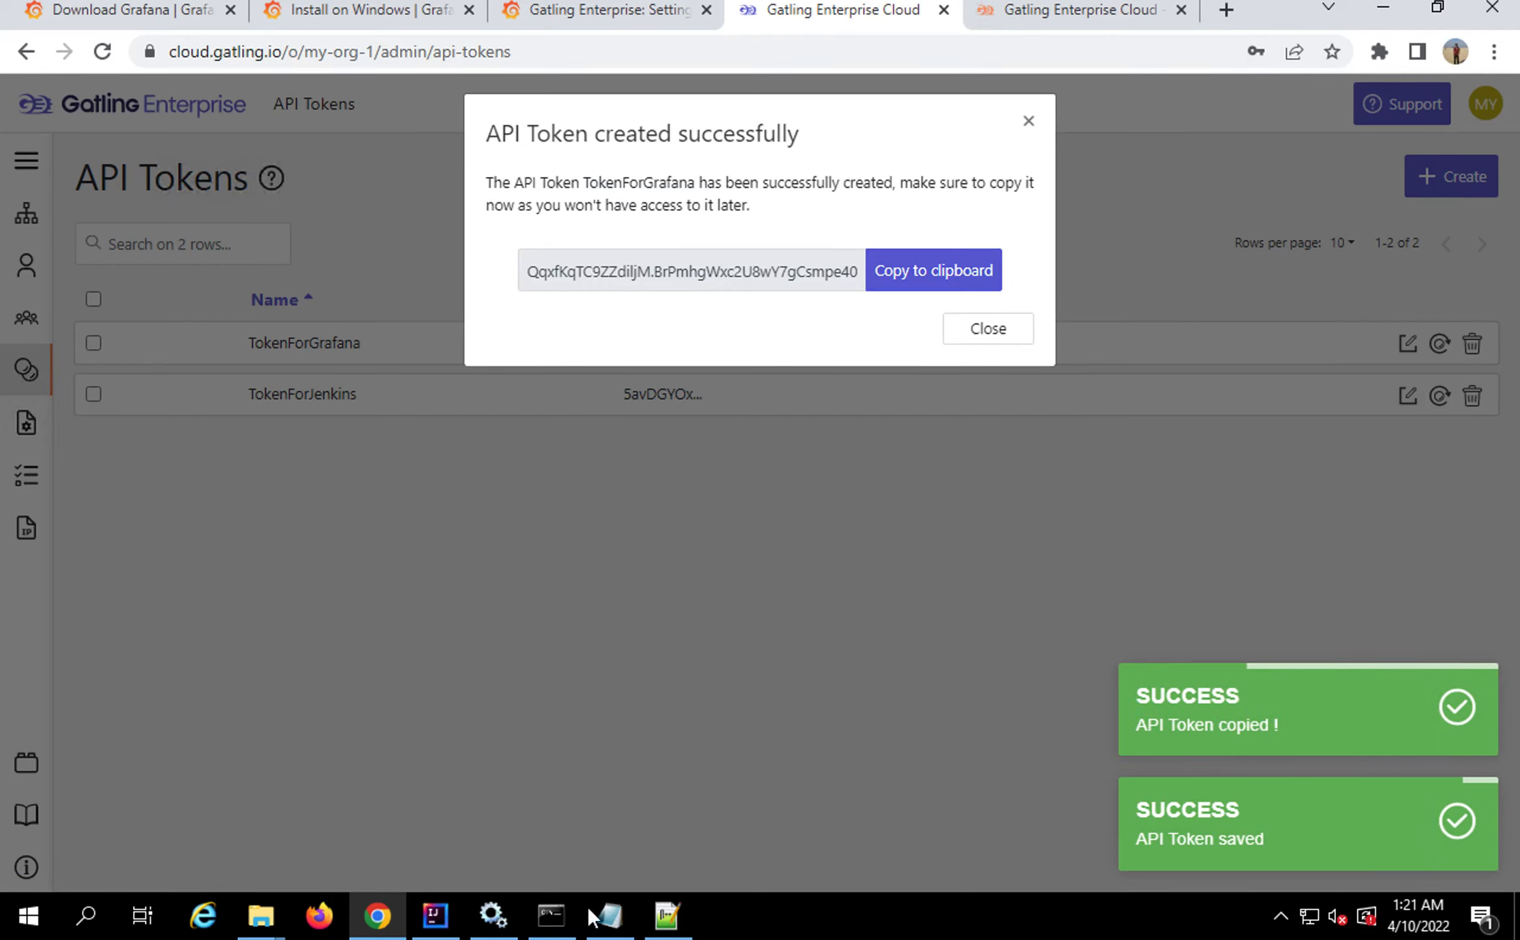
click(610, 917)
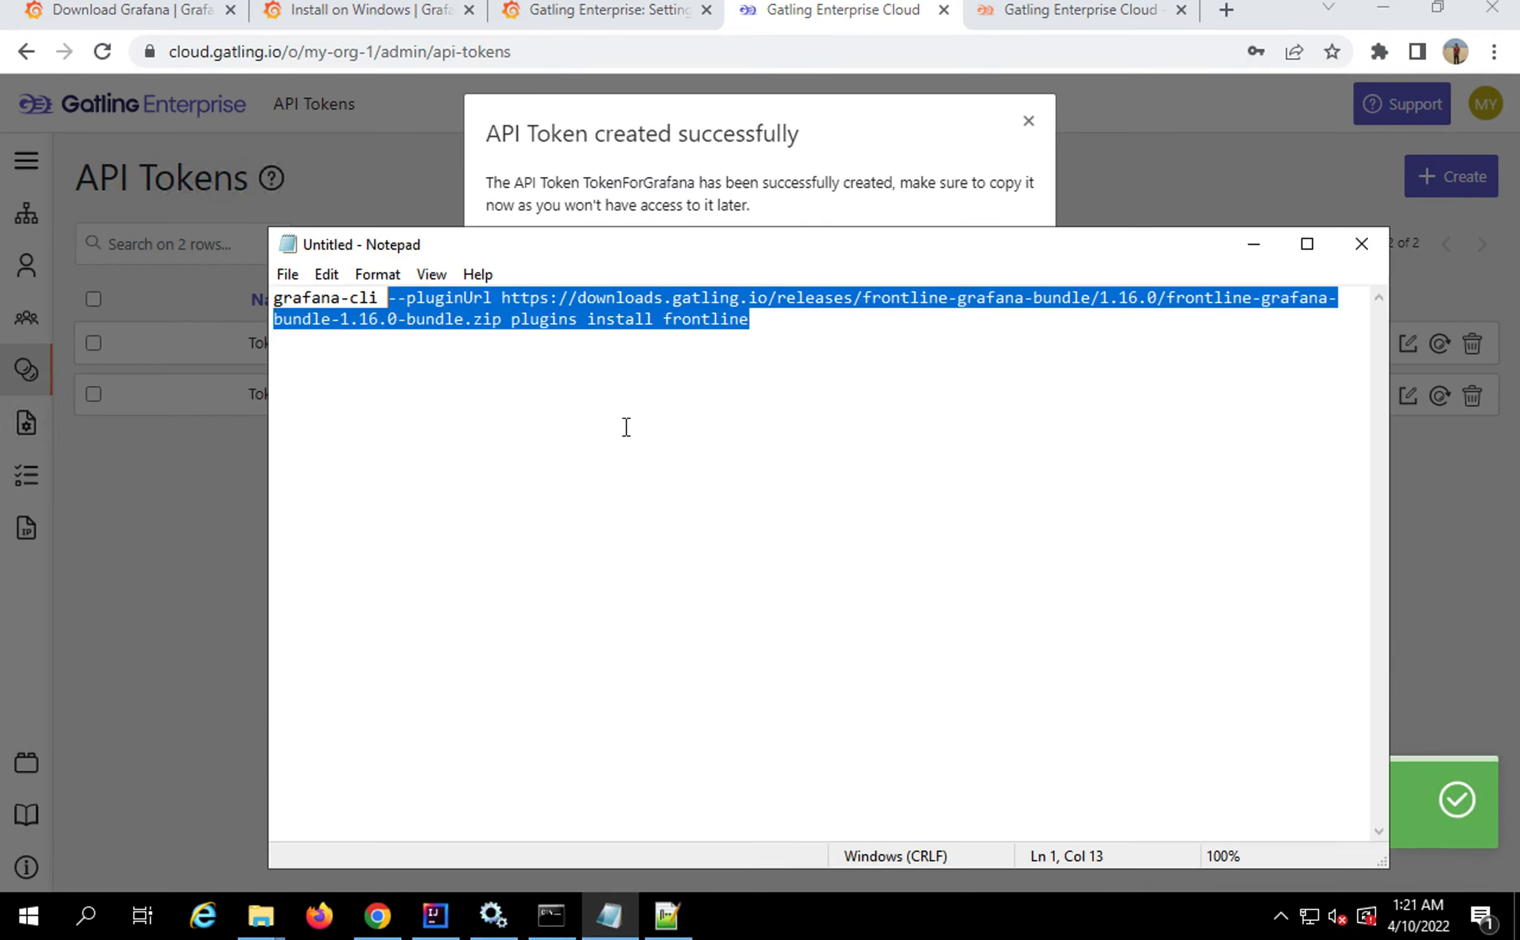
click(792, 350)
key(Return)
key(Return)
key(ctrl+v)
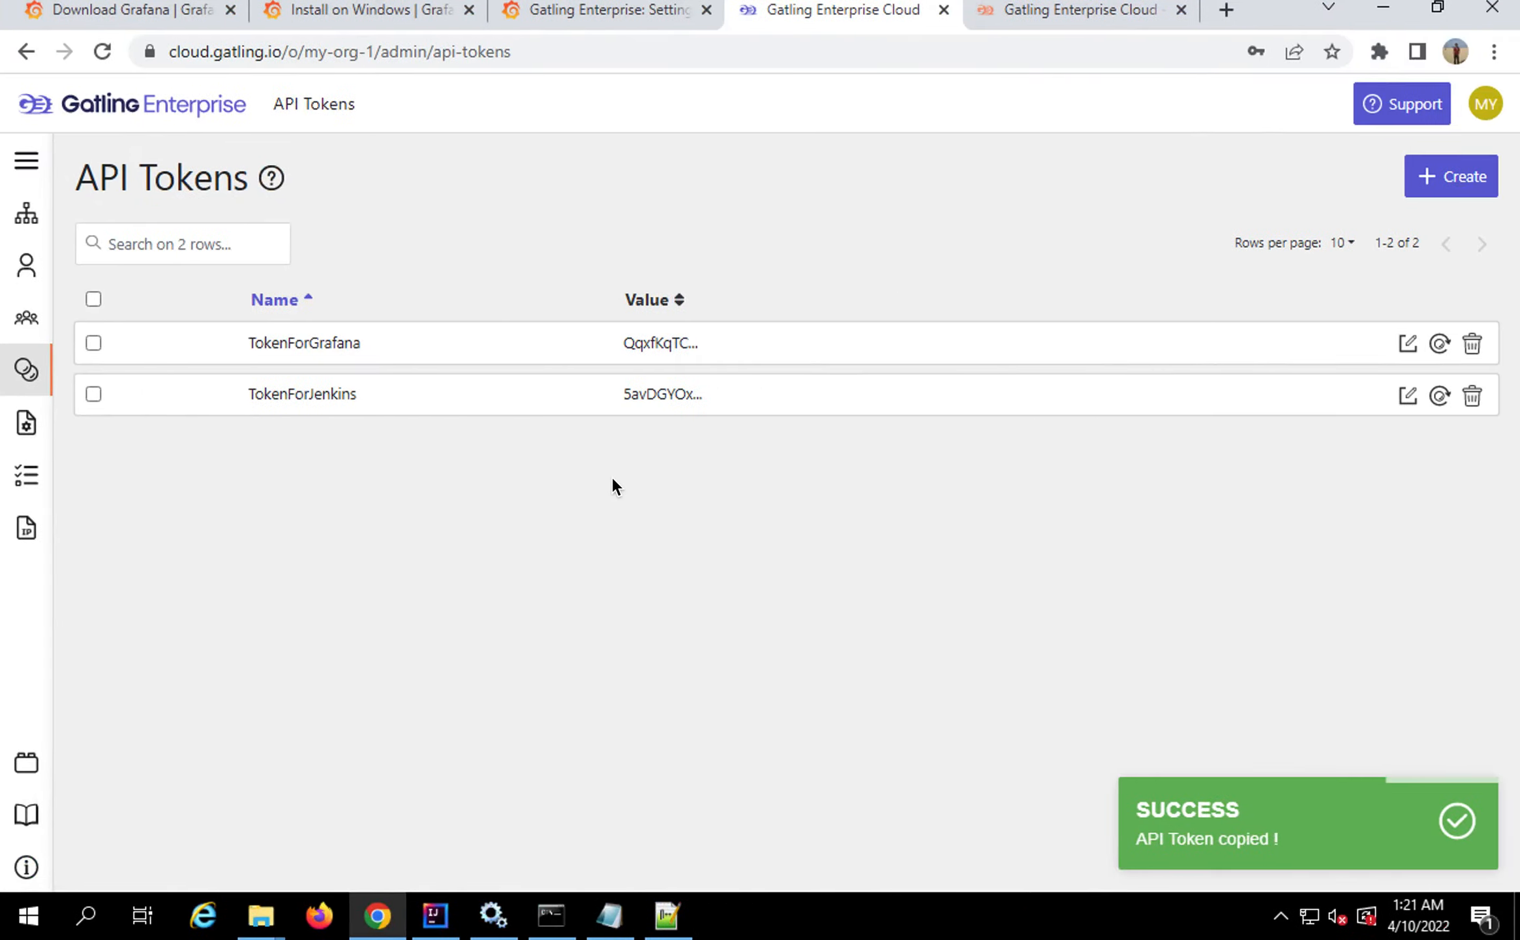
Back in Grafana, paste the copied token into the Gatling Enterprise Authorization API Token field
click(572, 13)
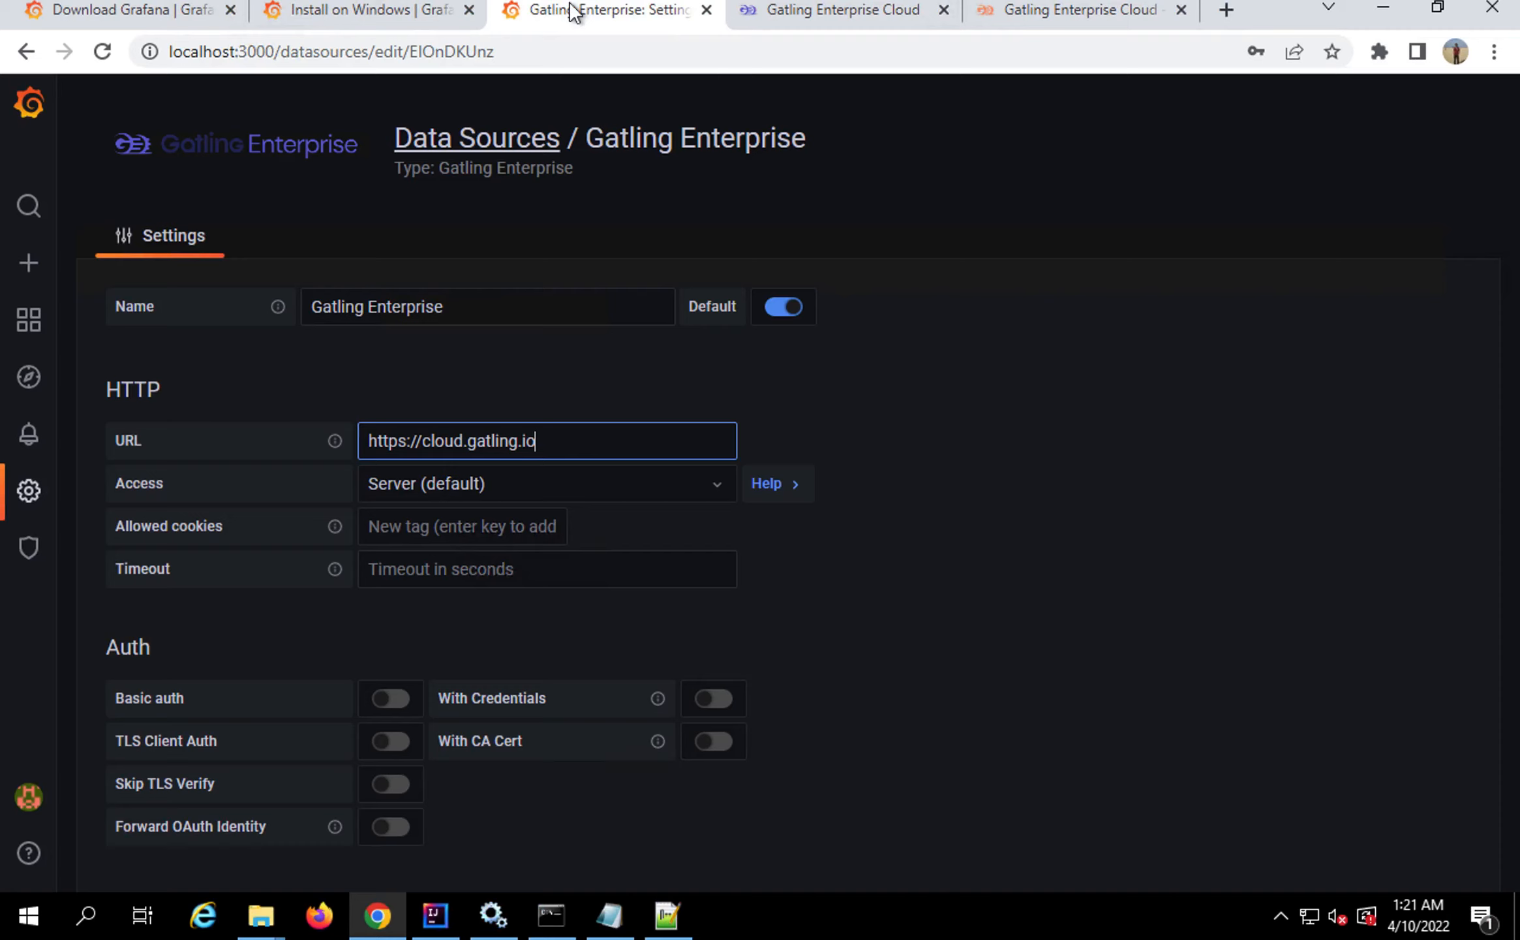
scroll(483, 553, down, 1)
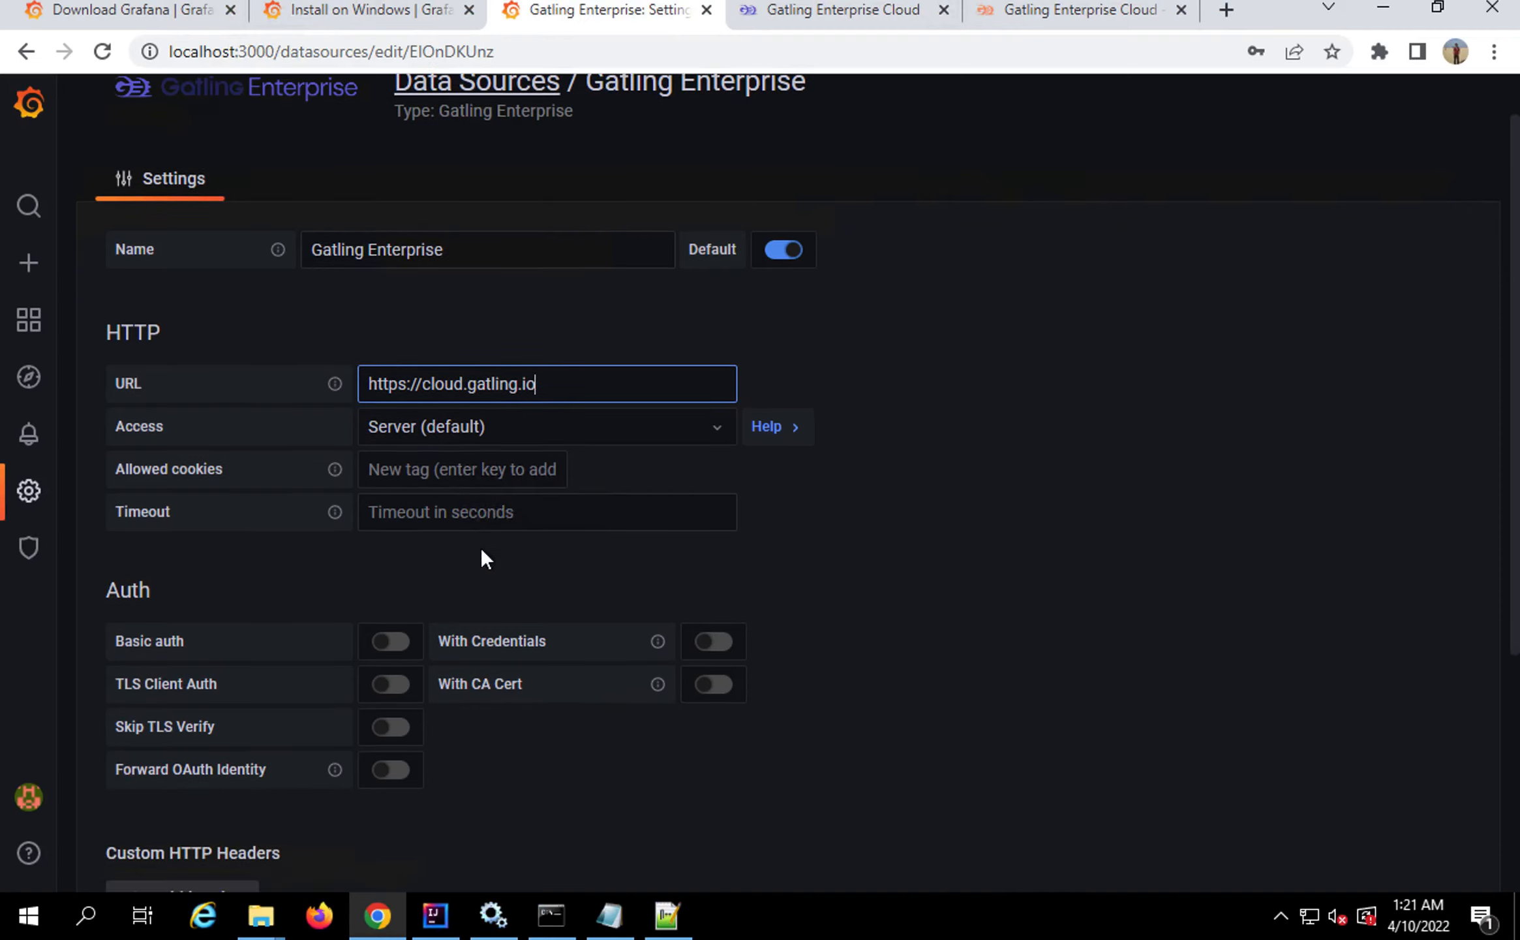
scroll(482, 551, down, 4)
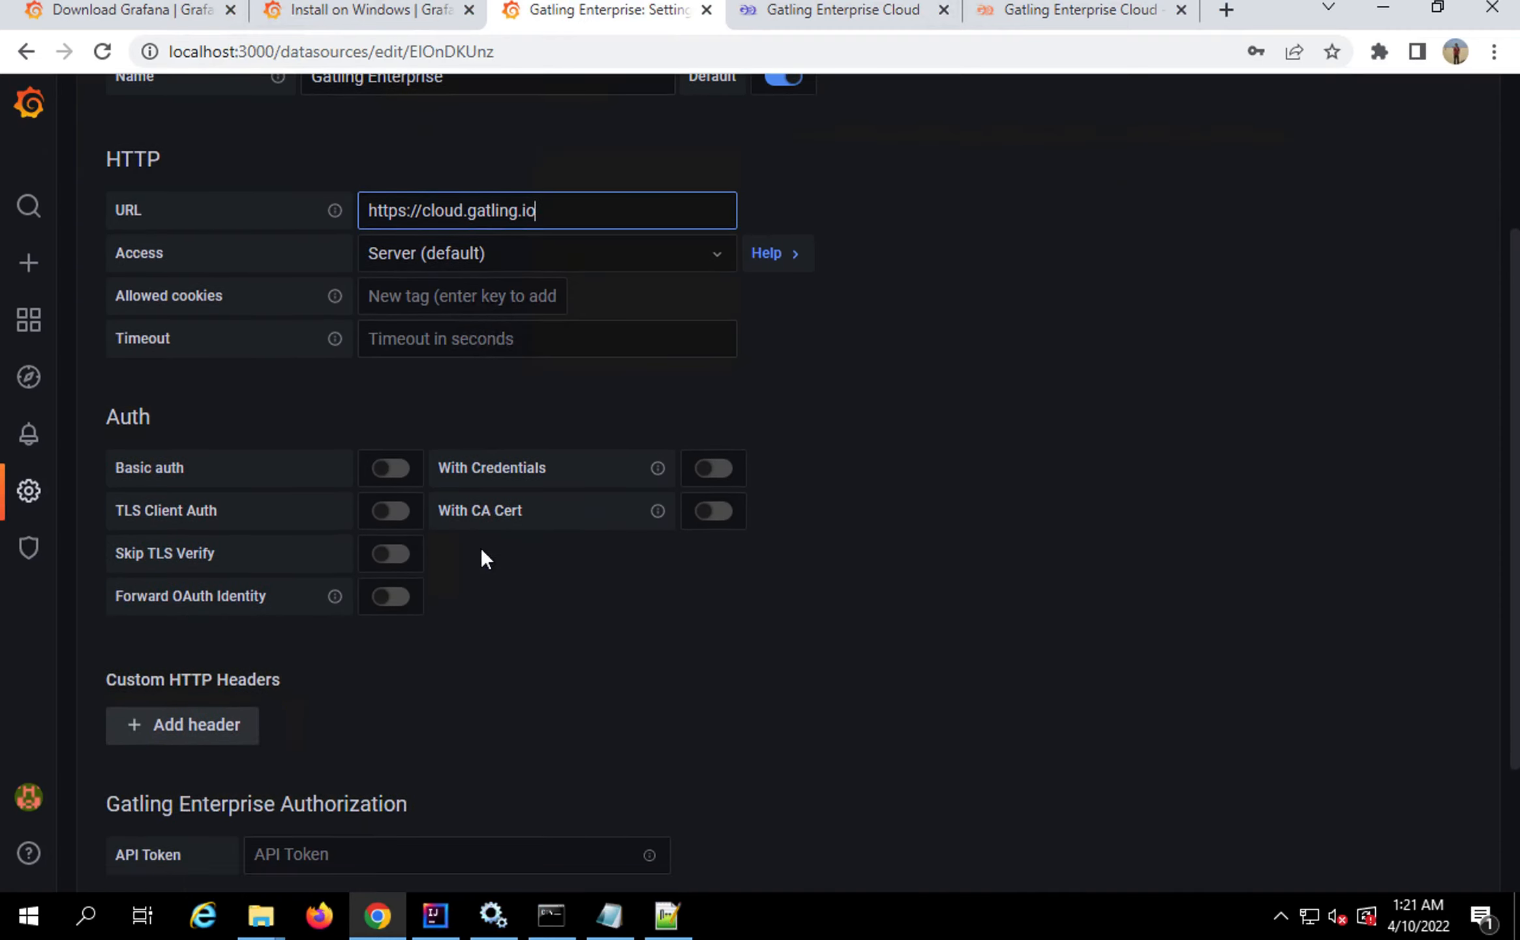
scroll(482, 551, down, 1)
mouse_move(96, 600)
mouse_down()
mouse_move(270, 606)
mouse_move(482, 644)
mouse_up()
click(342, 670)
key(ctrl+v)
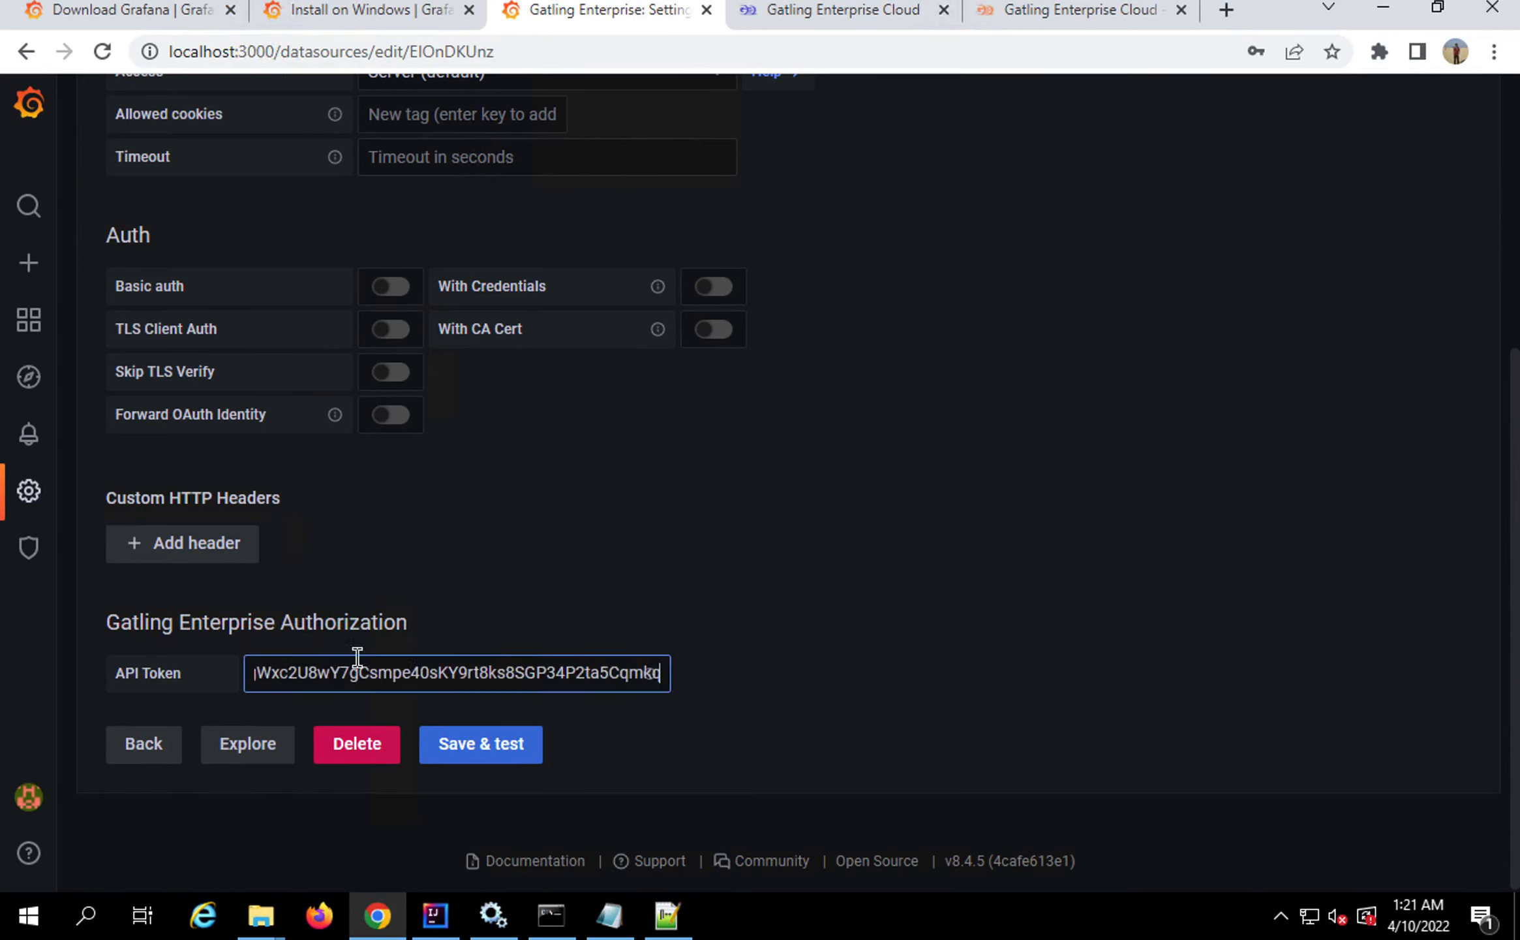
scroll(614, 509, up, 5)
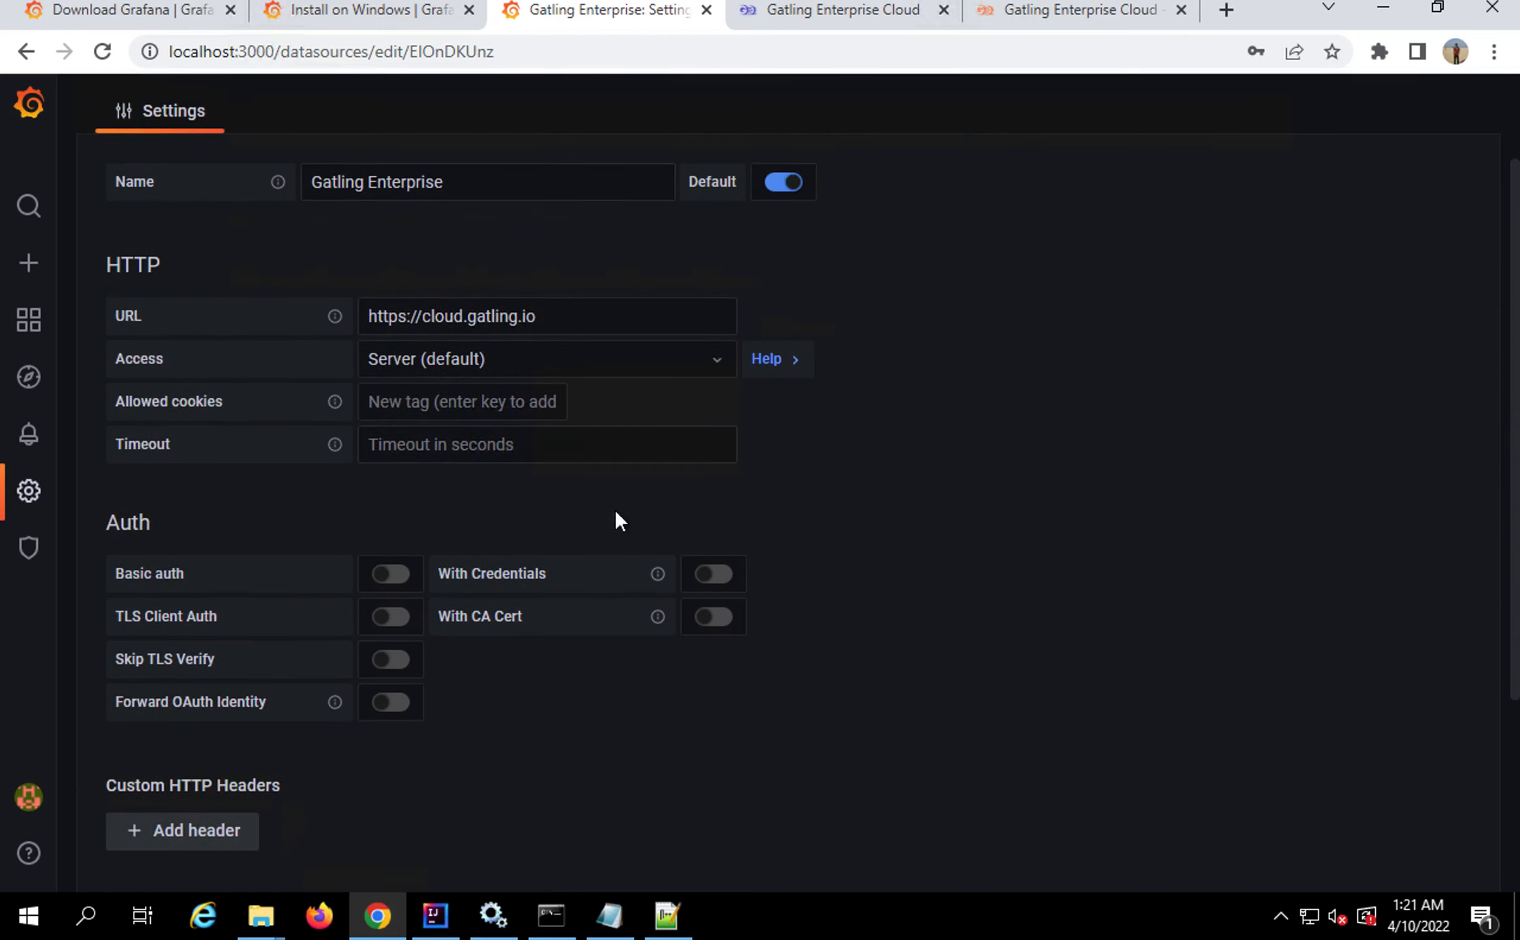
scroll(614, 508, up, 2)
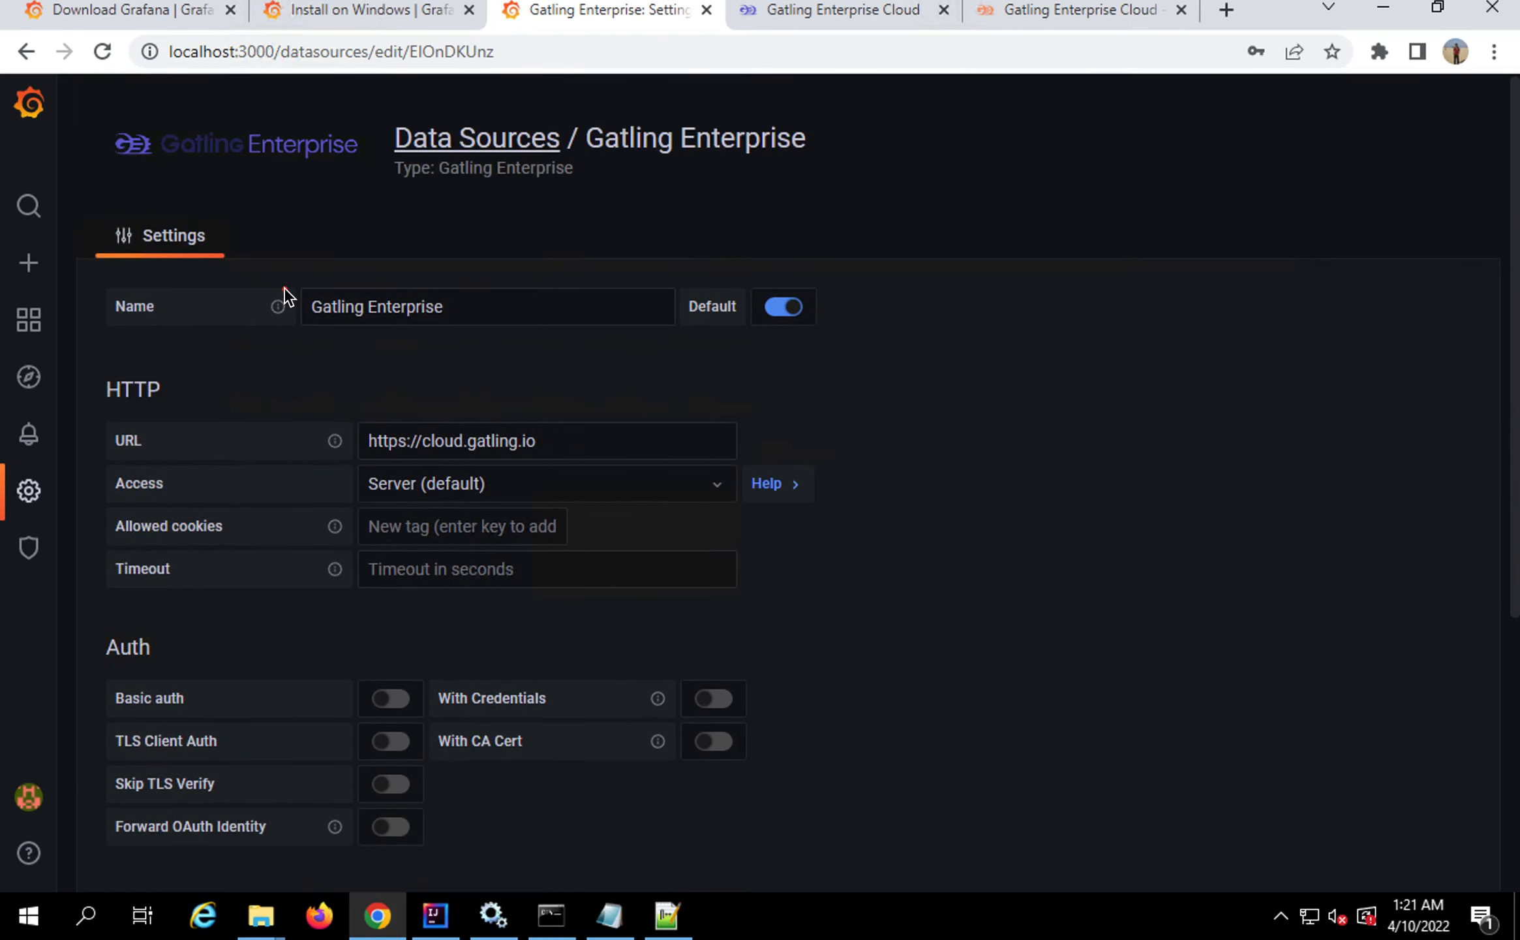
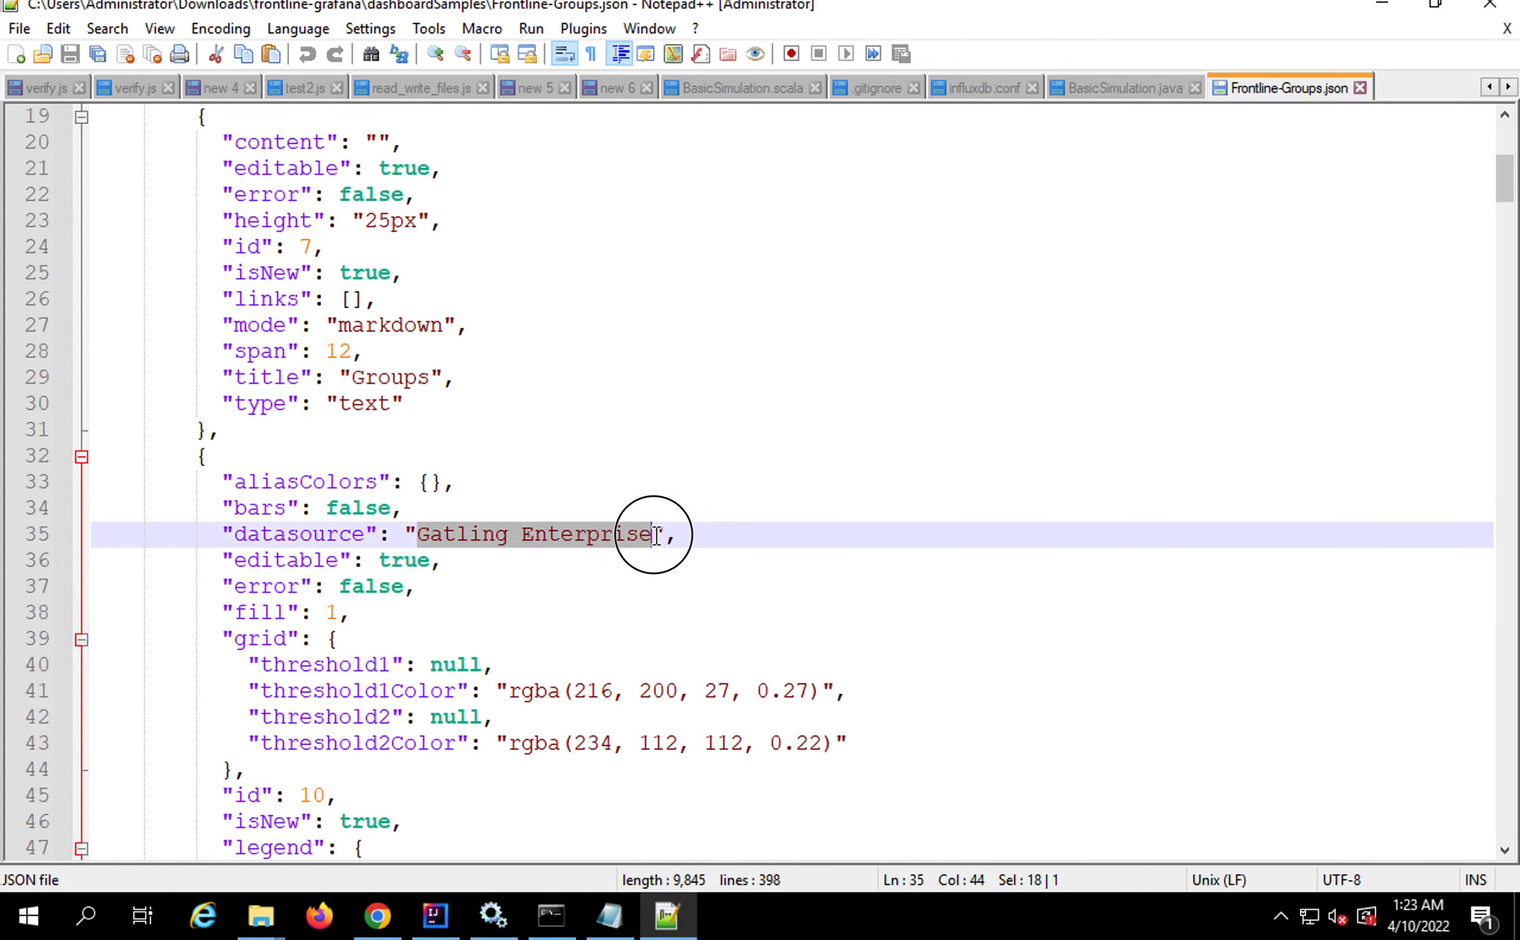
Confirm the sample file's datasource is Gatling Enterprise, then return to Grafana's data source page
drag(656, 535, 656, 535)
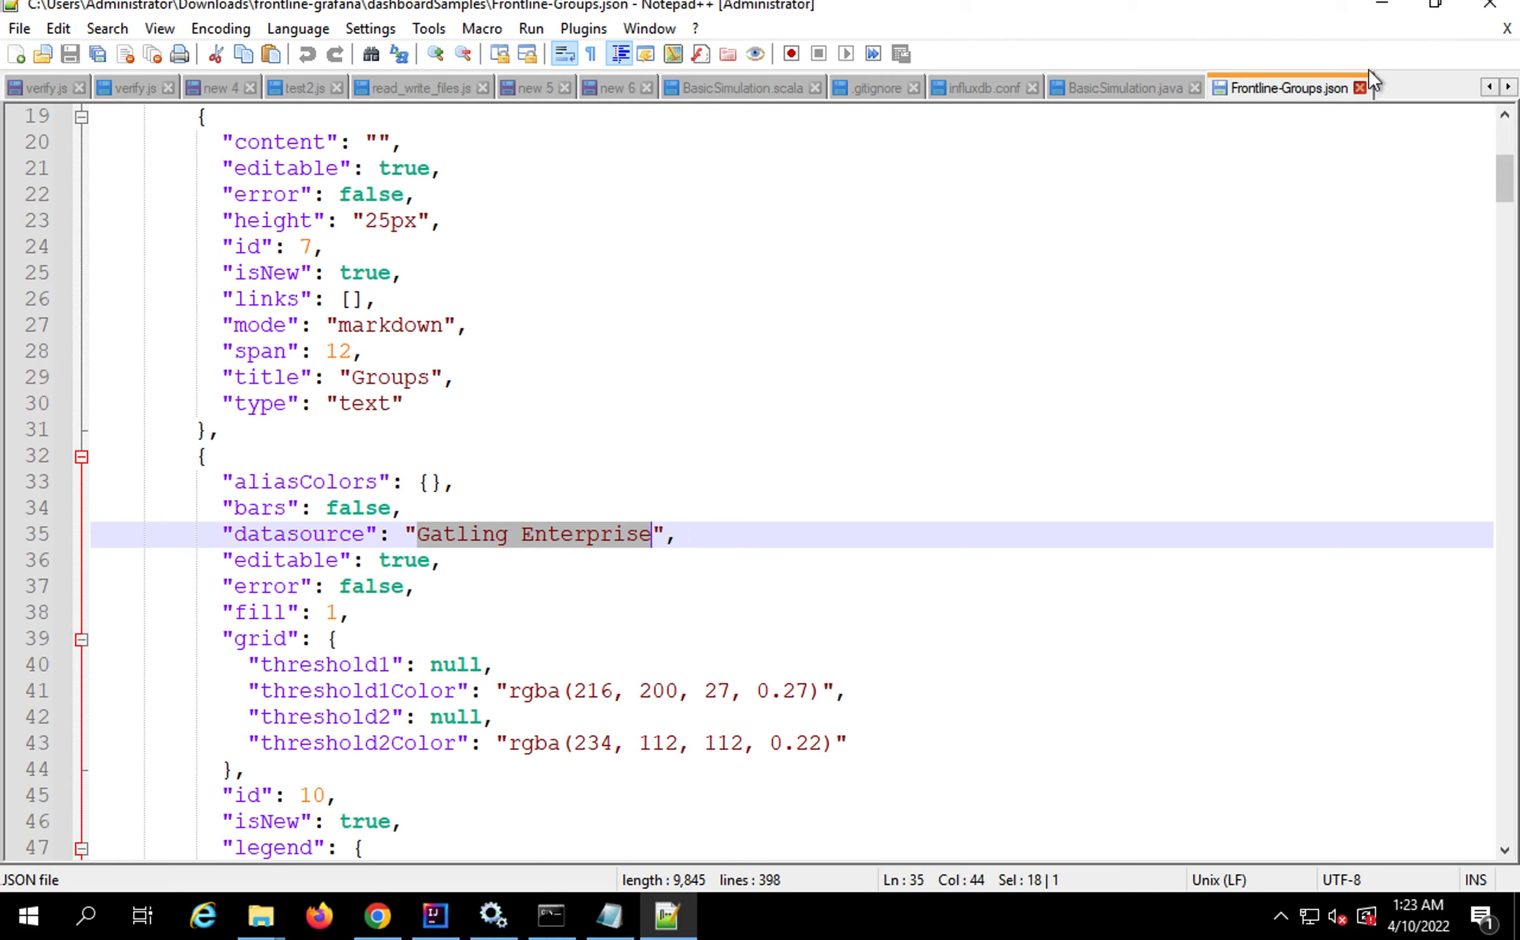
click(1384, 8)
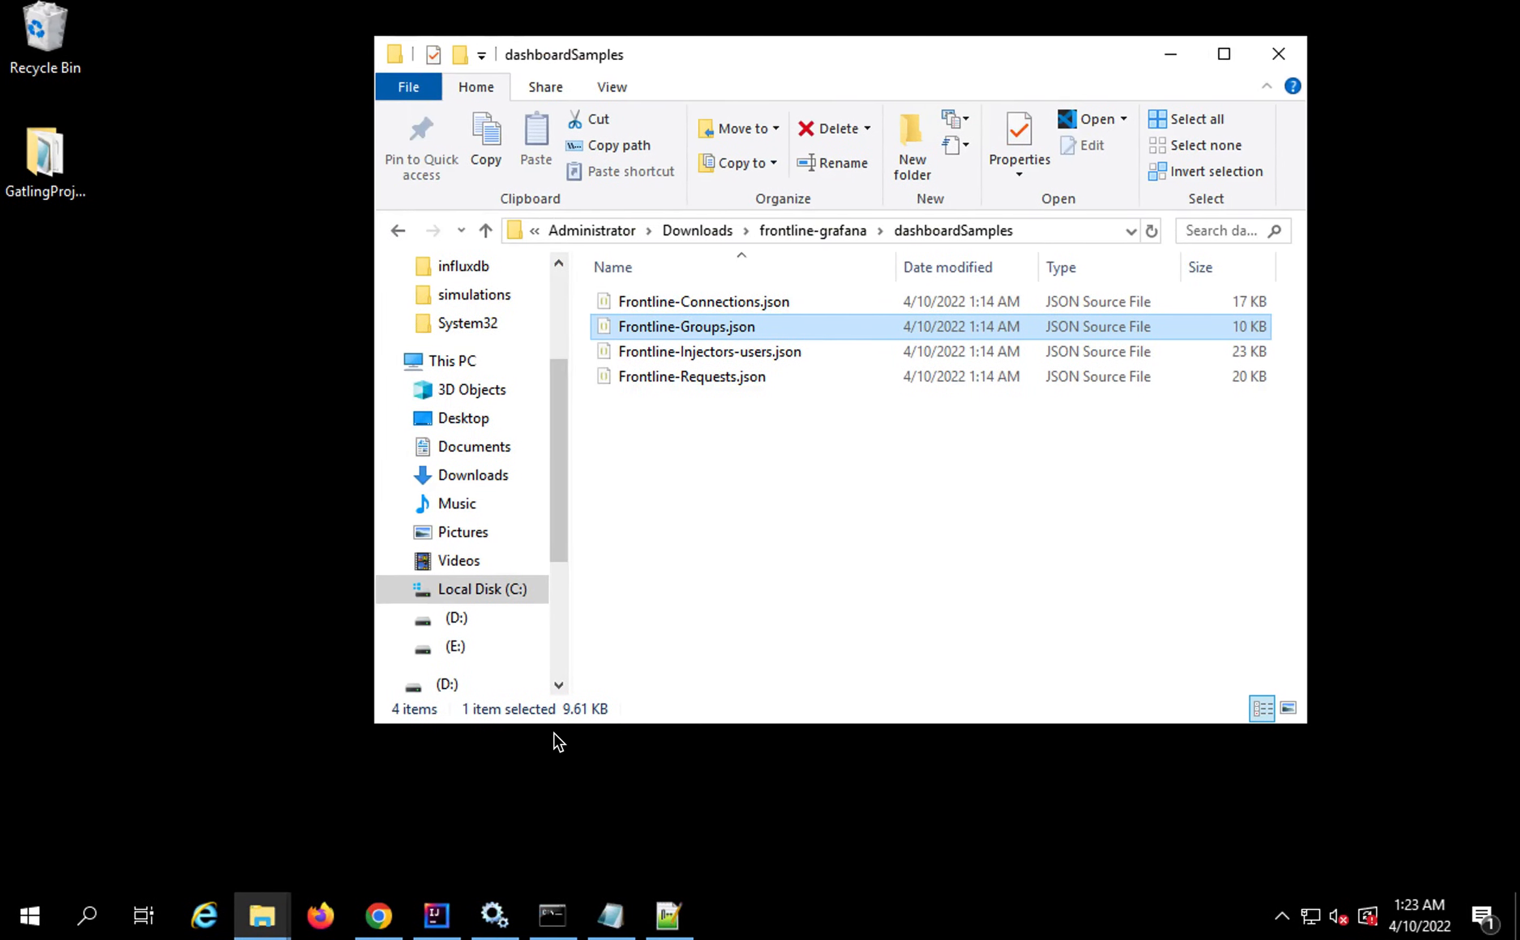
click(377, 916)
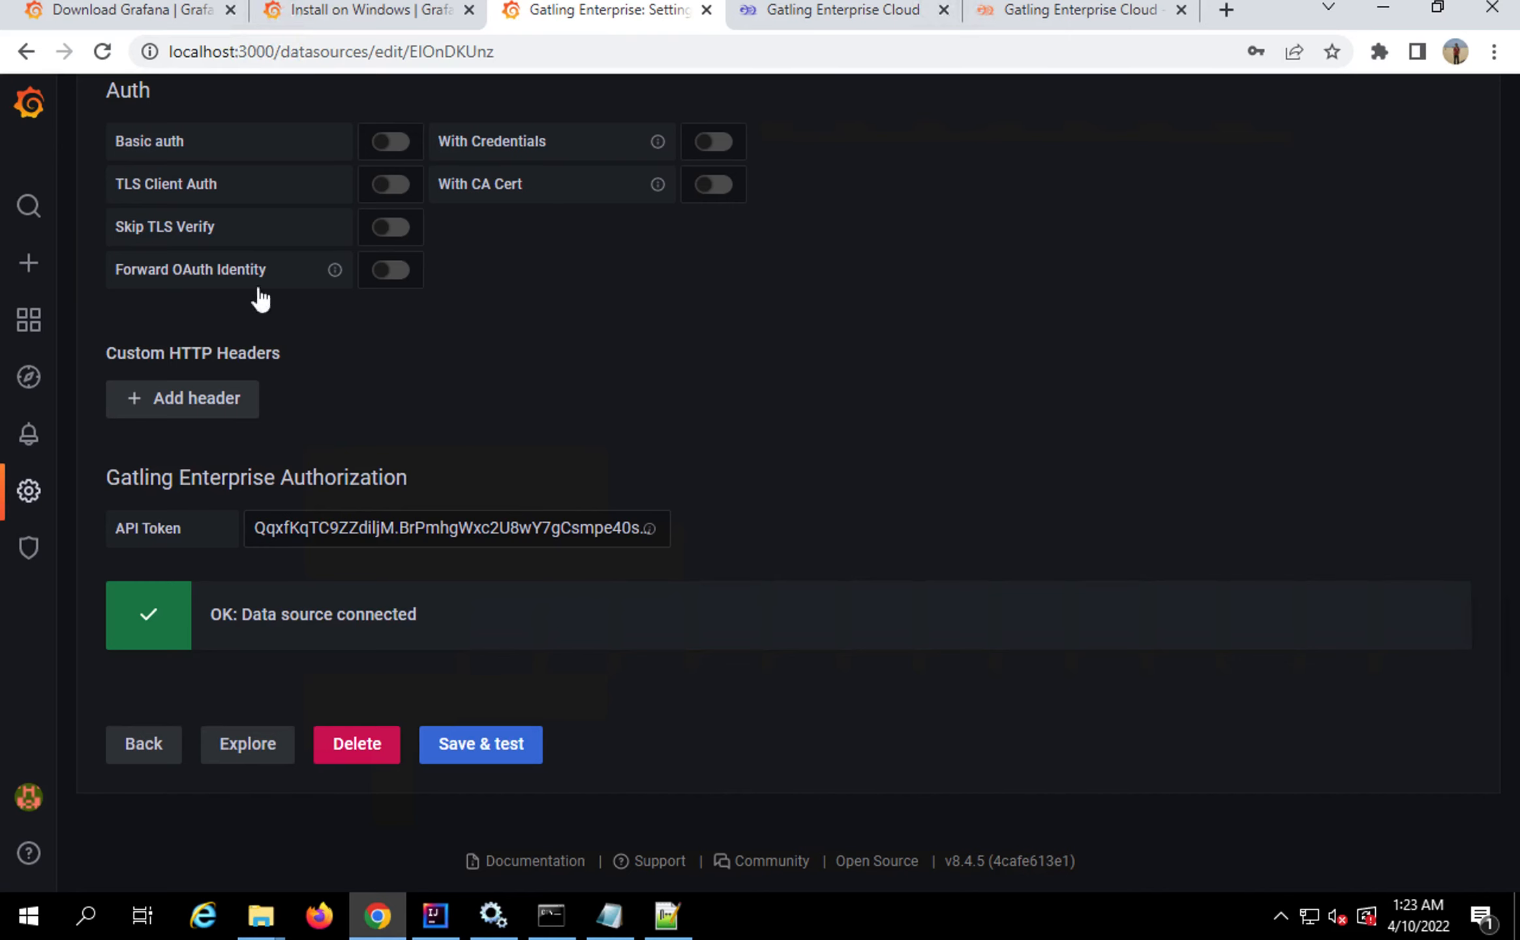
Upload Frontline-Requests.json from Downloads/frontline-grafana/dashboardSamples as a dashboard to import
mouse_move(29, 266)
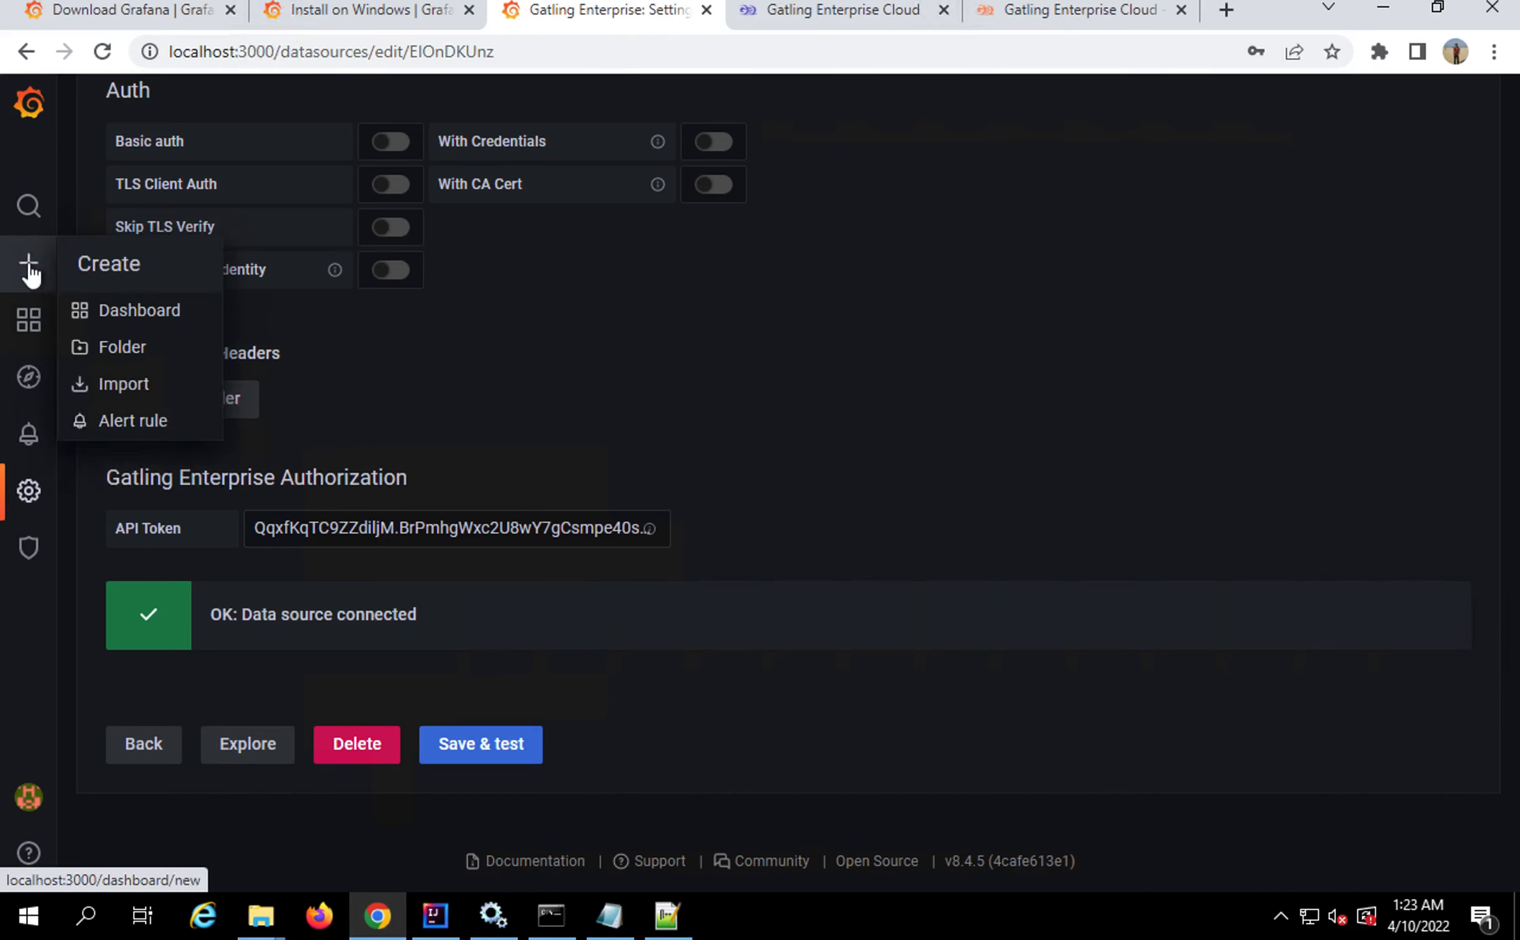
click(104, 388)
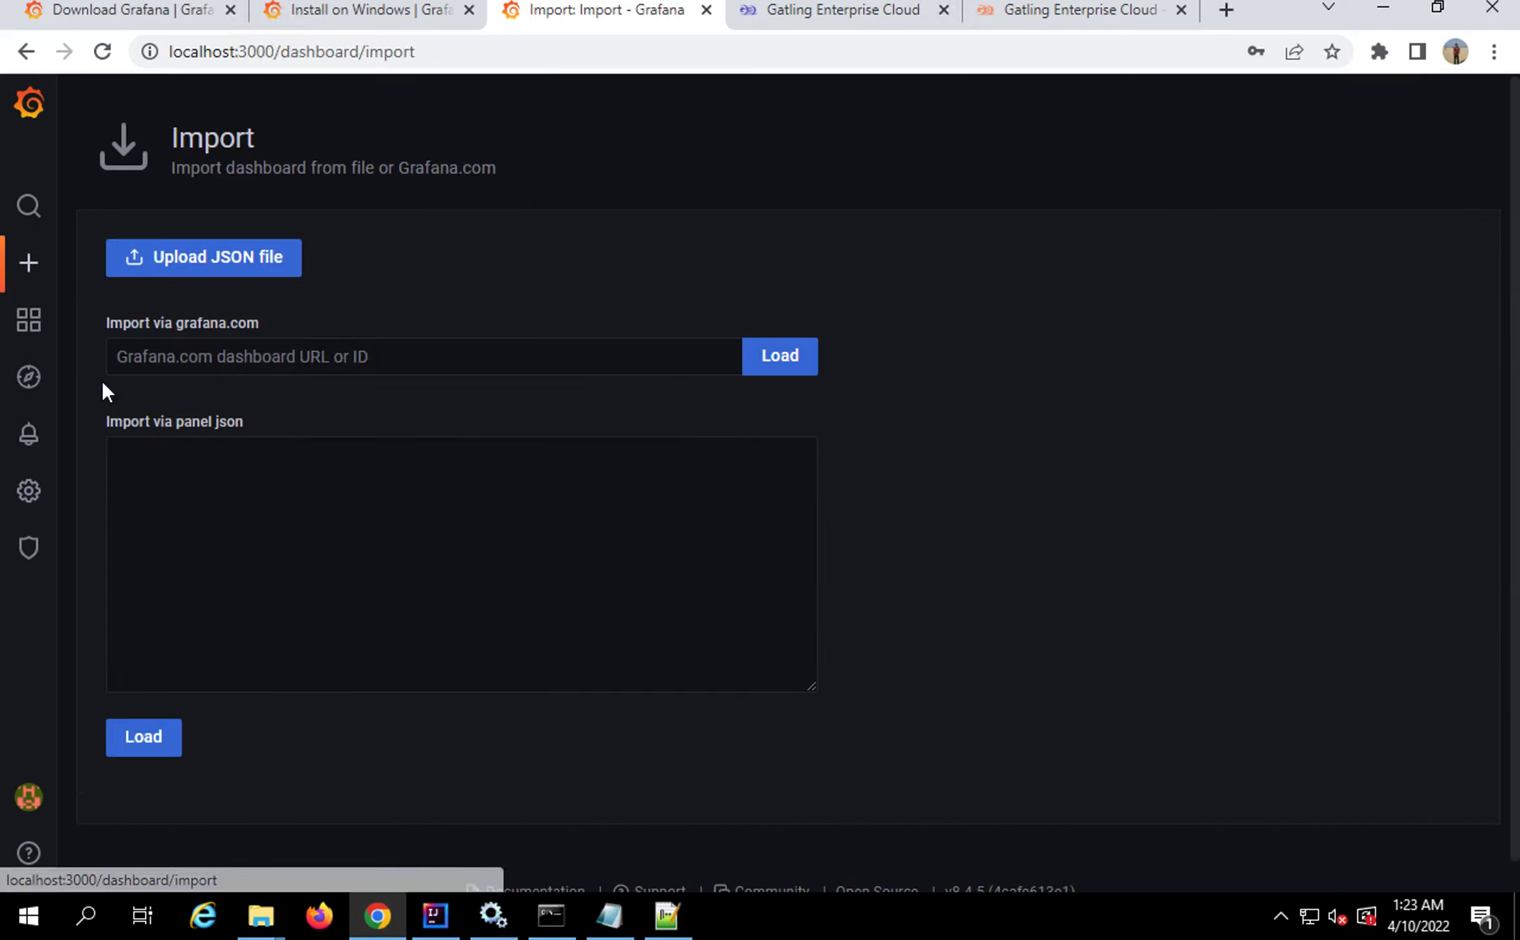
click(210, 260)
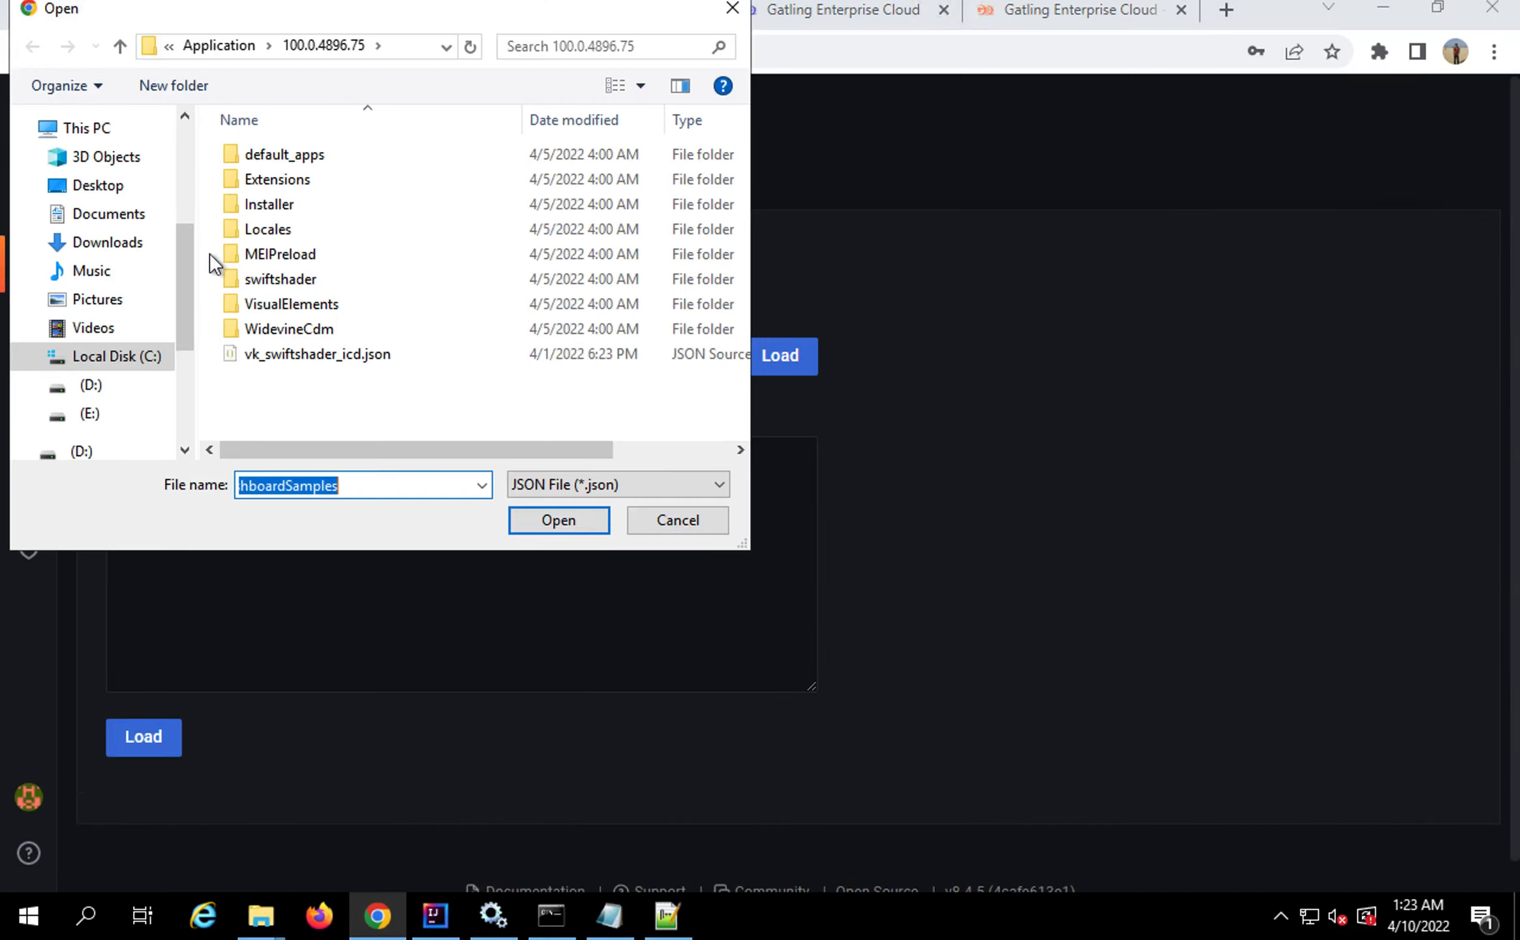
click(134, 249)
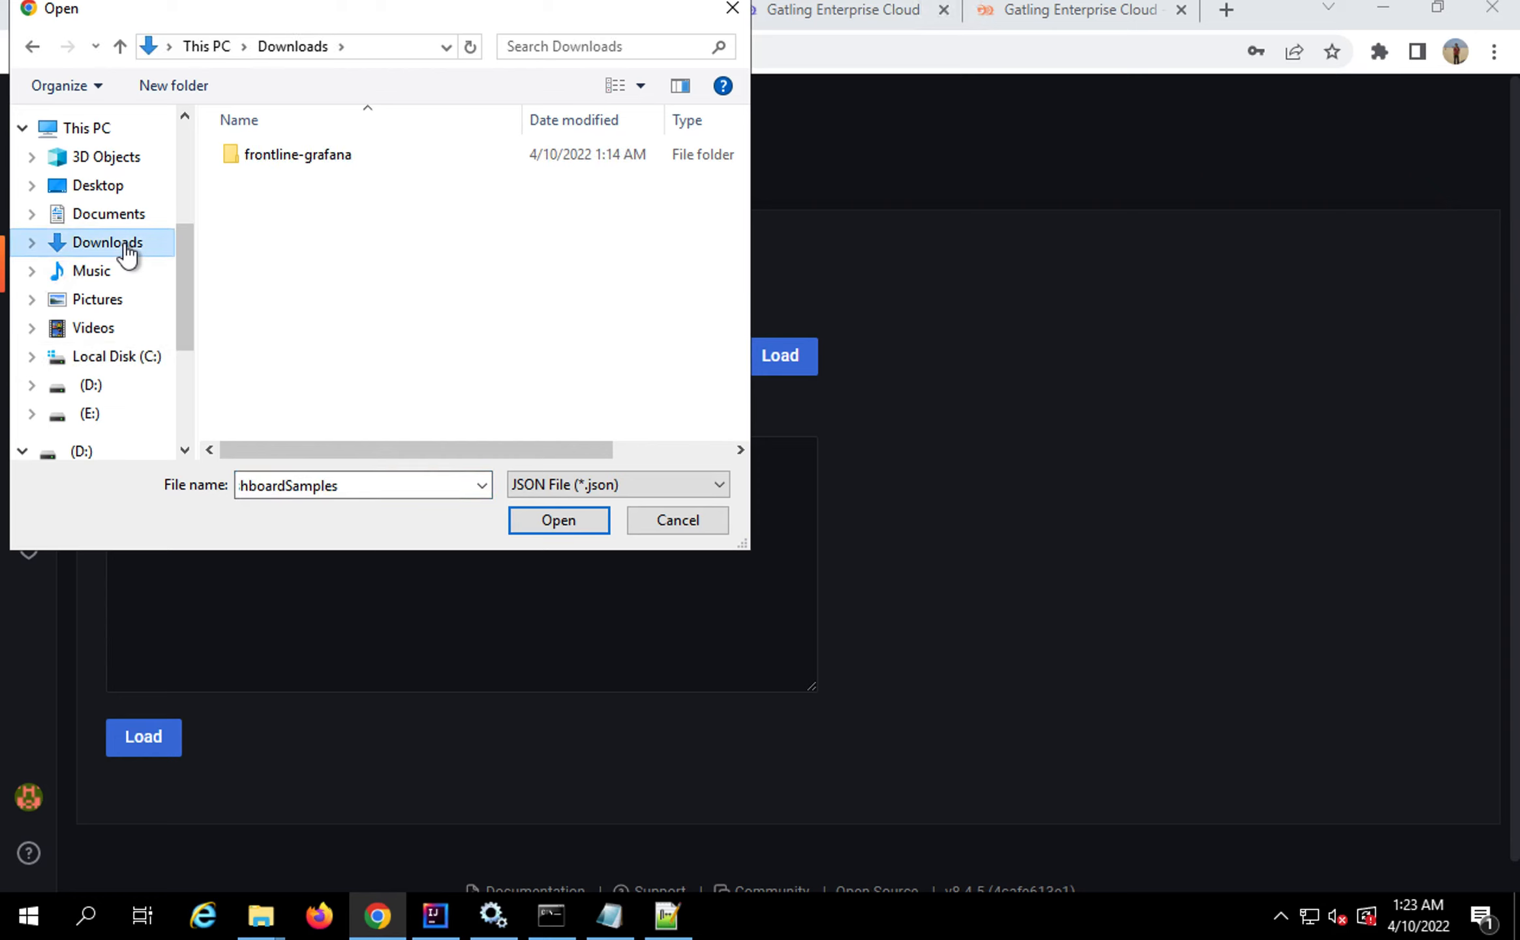
double_click(282, 155)
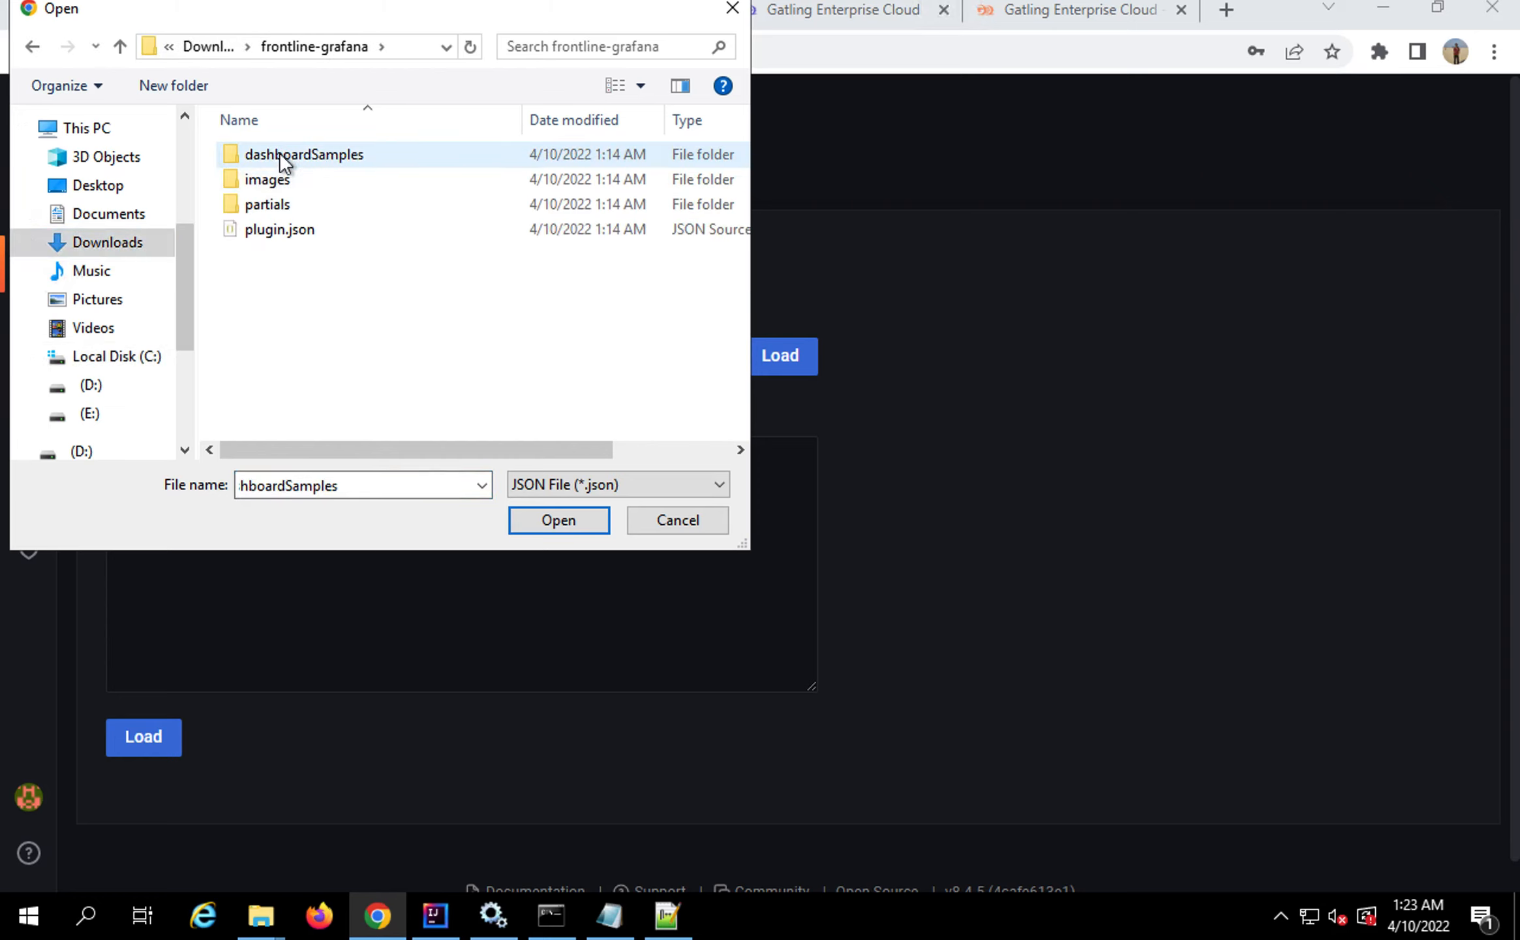
double_click(280, 155)
click(280, 154)
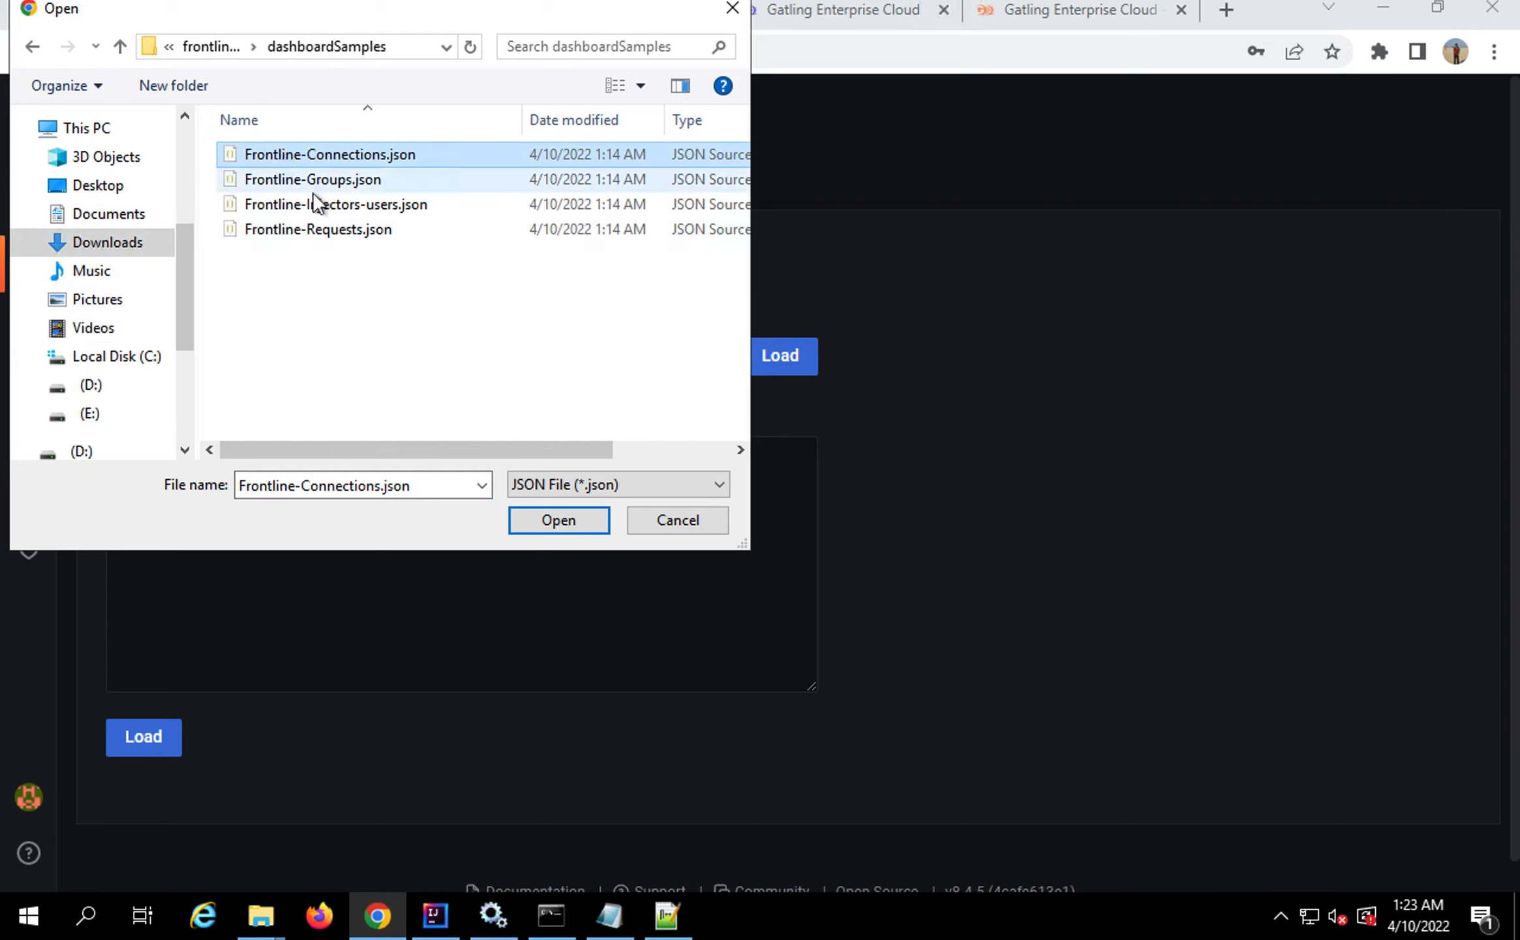
click(308, 233)
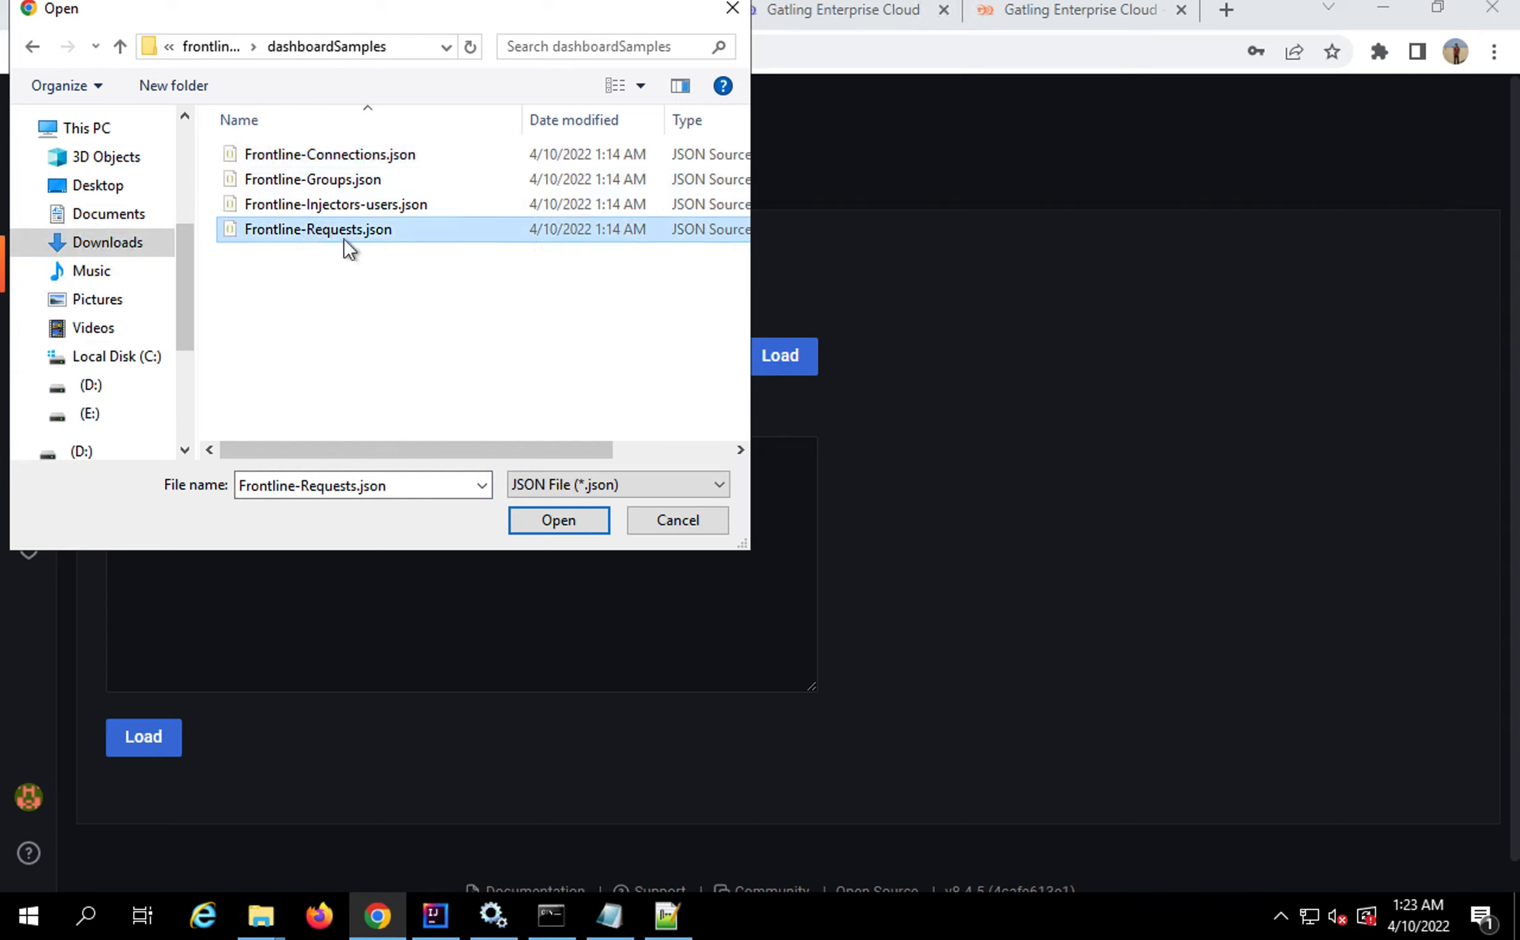
click(556, 524)
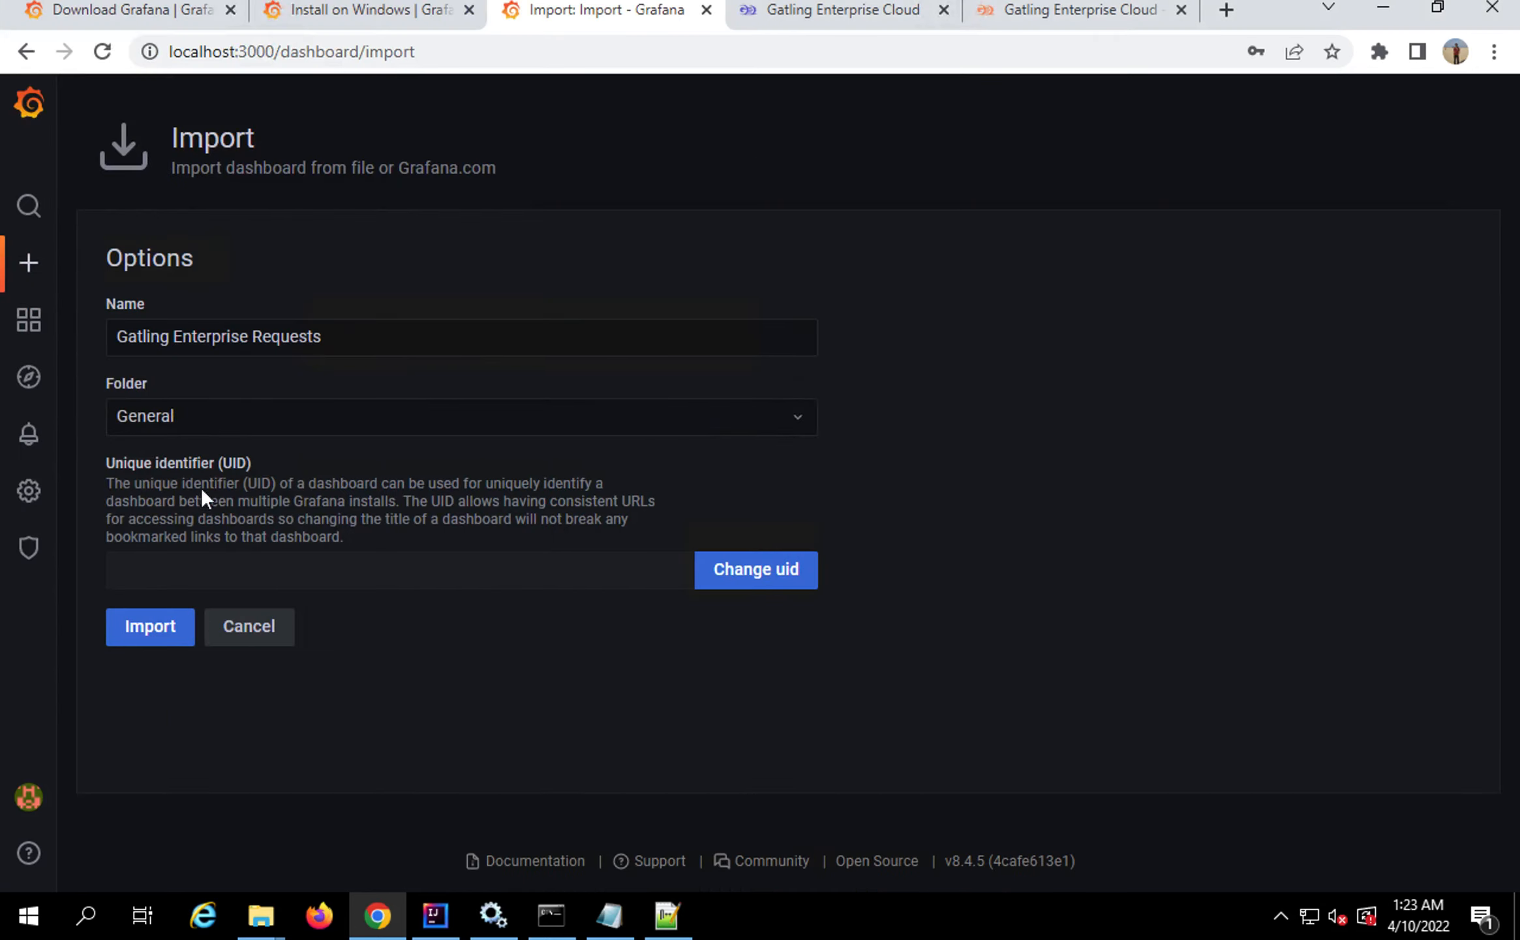
Finish importing it as the Gatling Enterprise Requests dashboard
drag(196, 336, 345, 327)
click(153, 621)
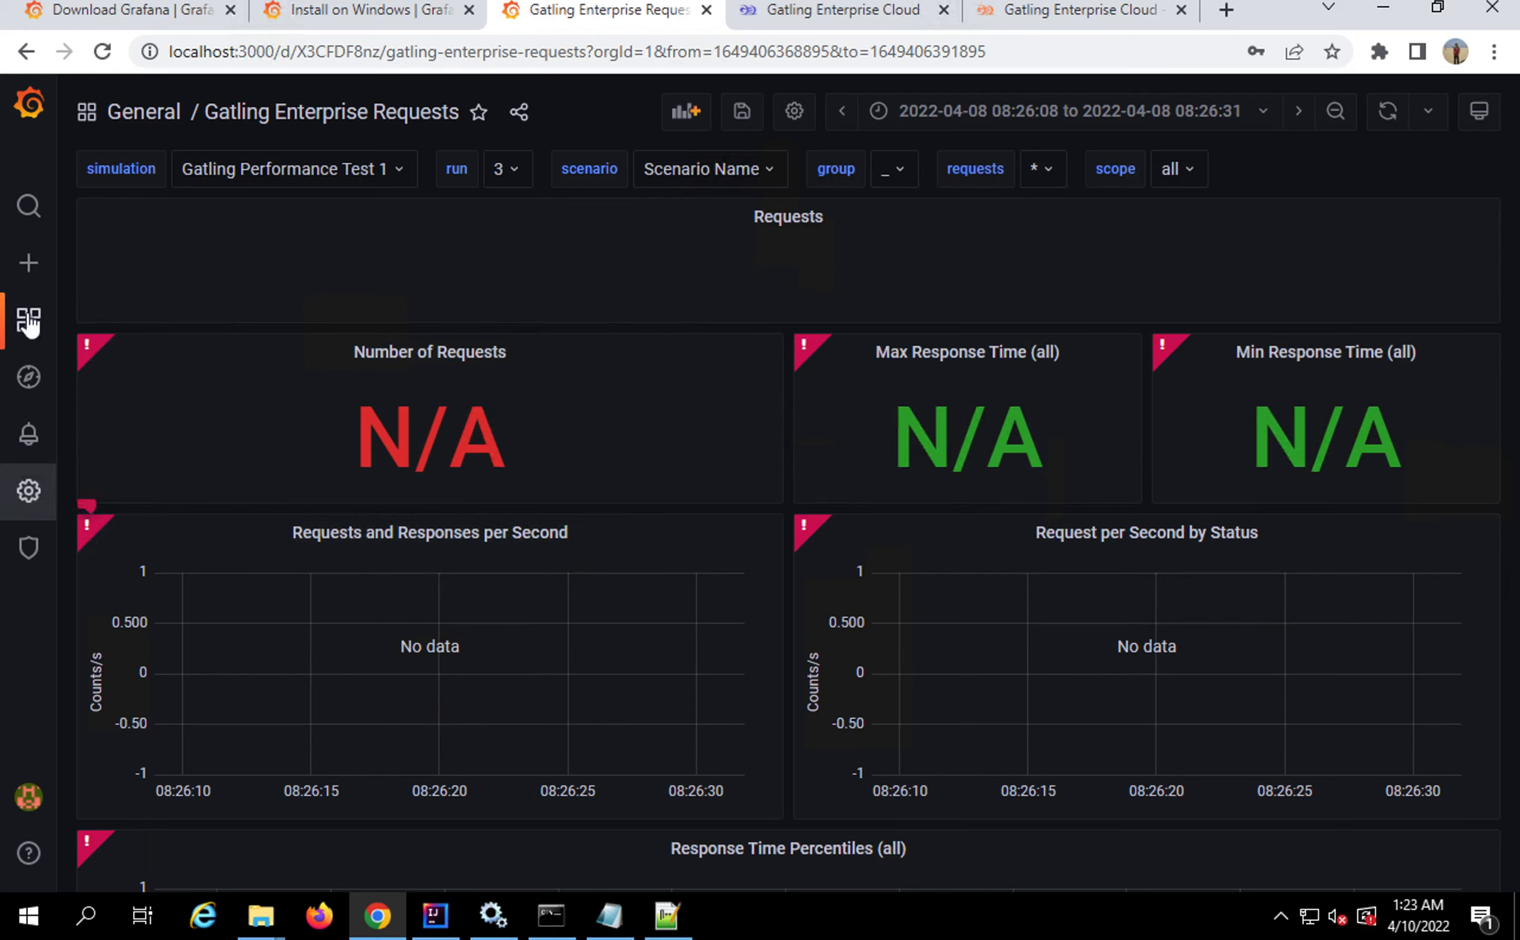
click(27, 264)
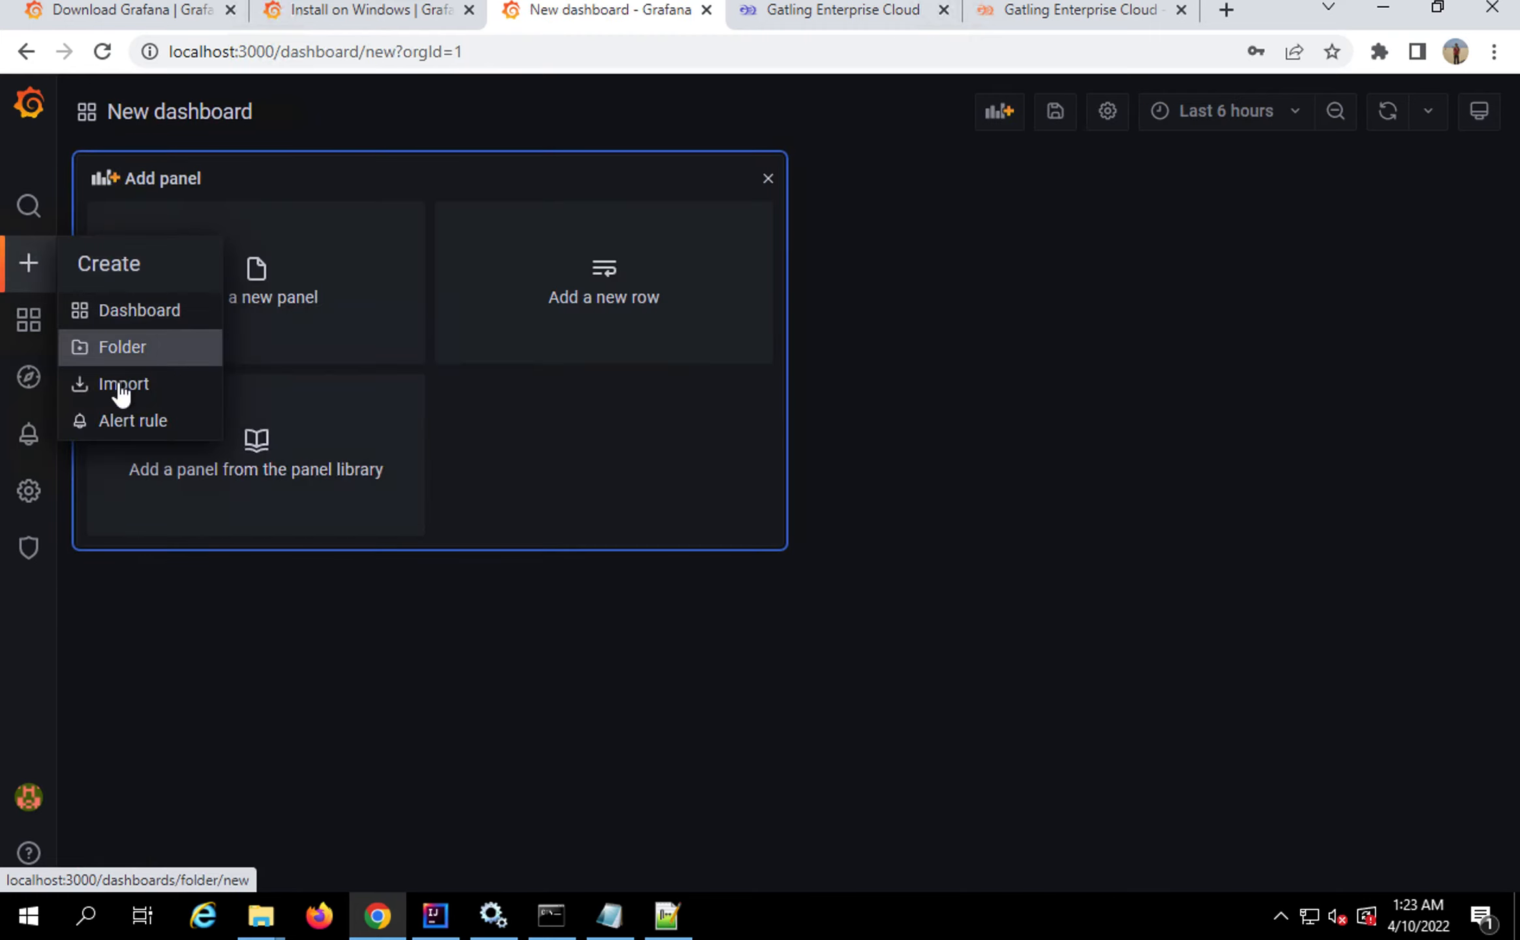
Import Frontline-Injectors-users.json as the Injectors & Users dashboard, then switch to Gatling Enterprise Cloud
click(122, 389)
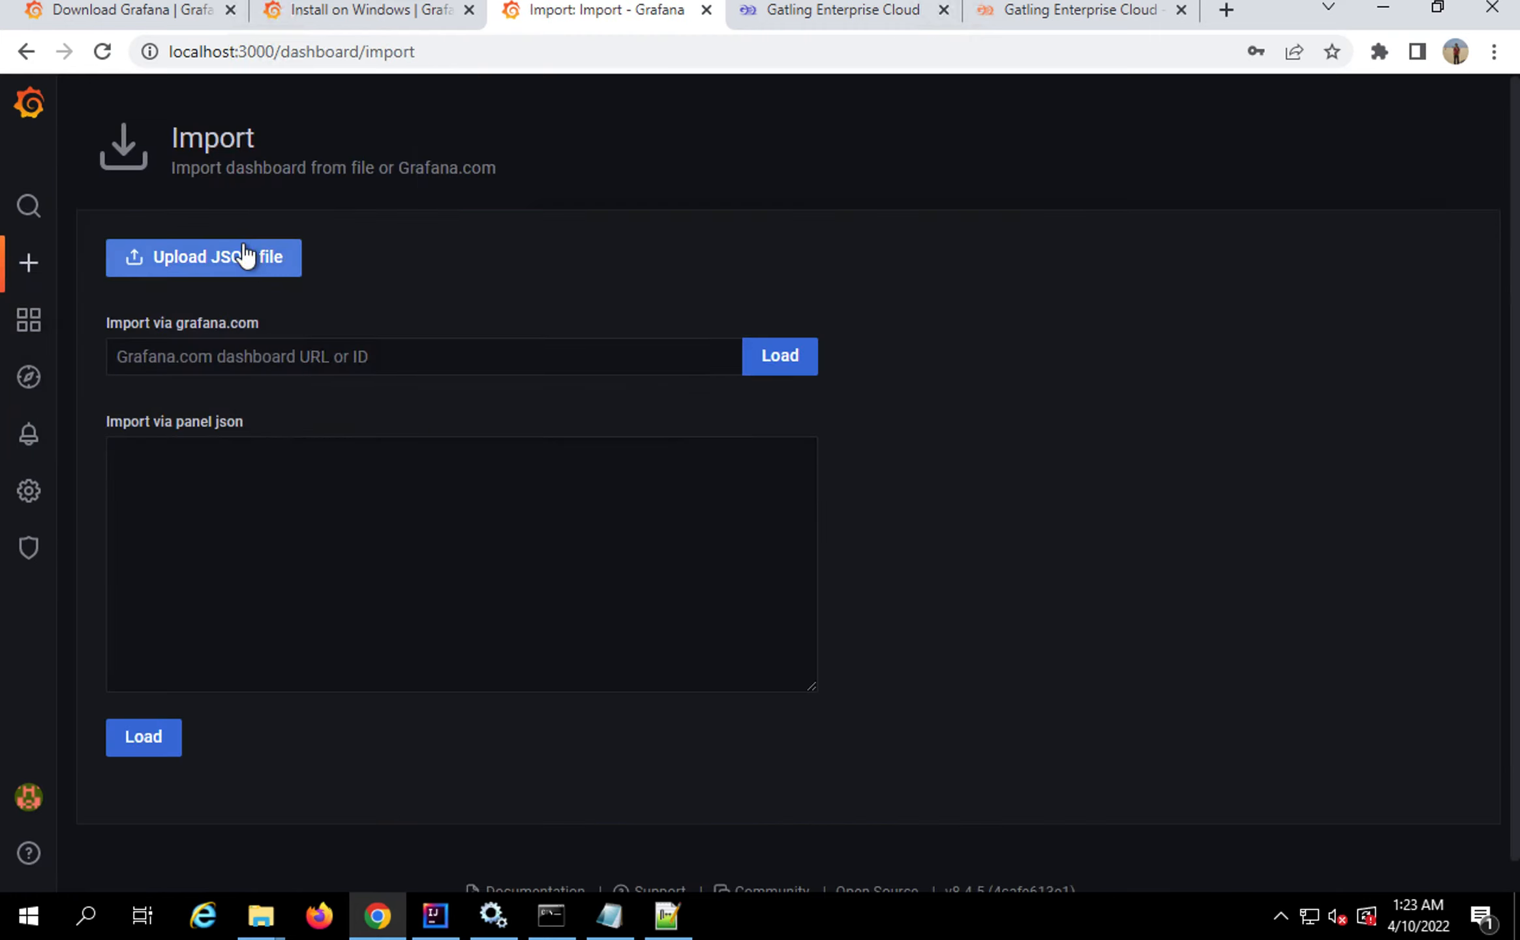
click(245, 256)
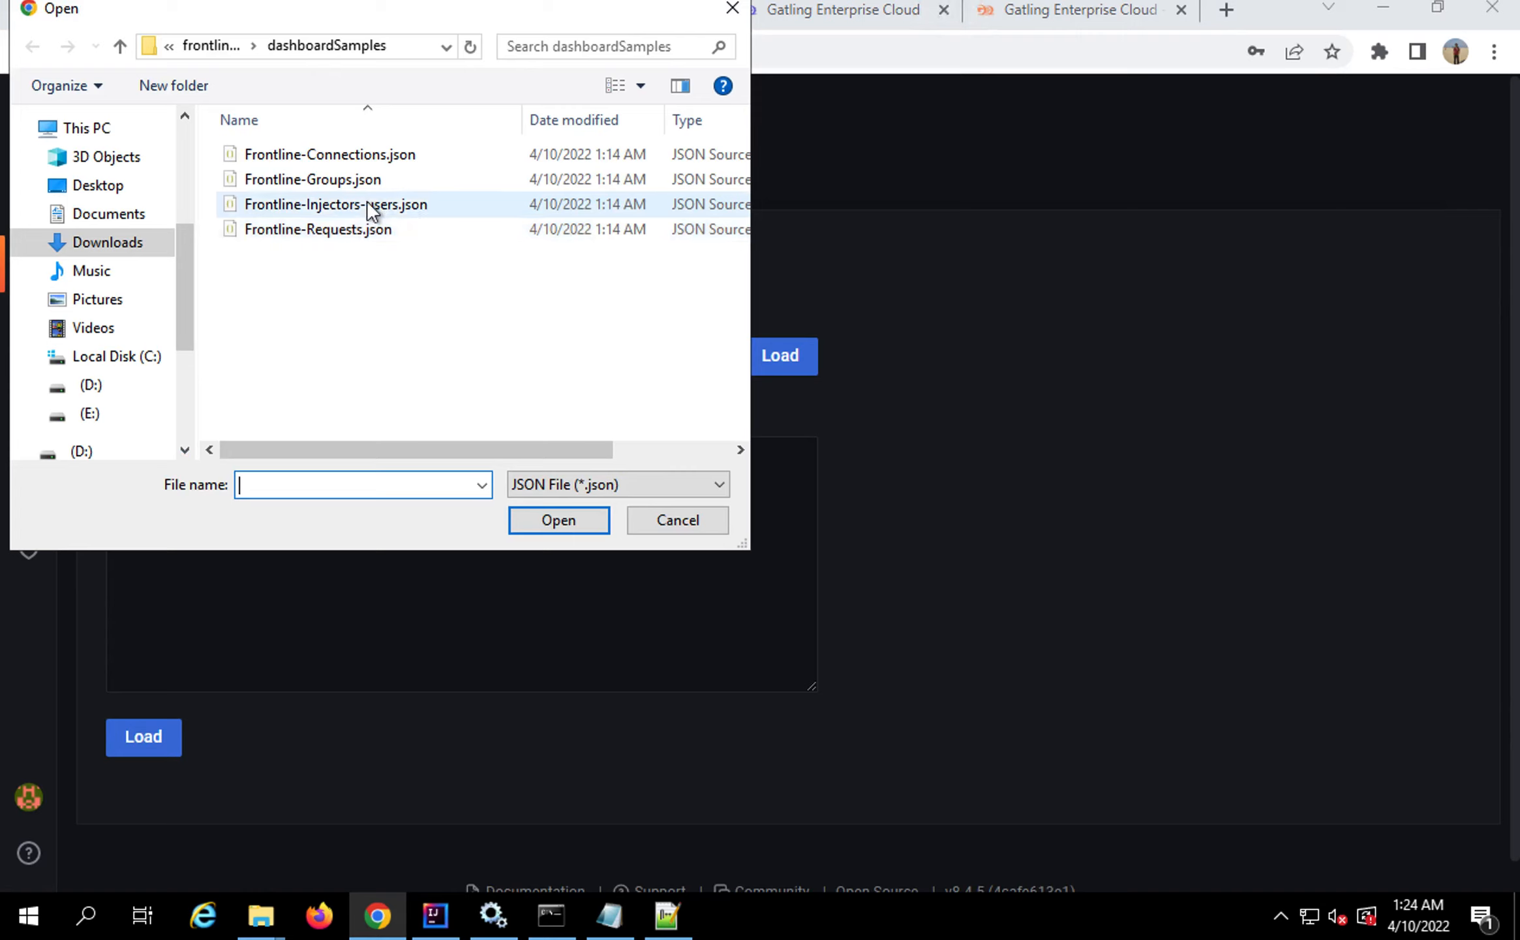
click(345, 179)
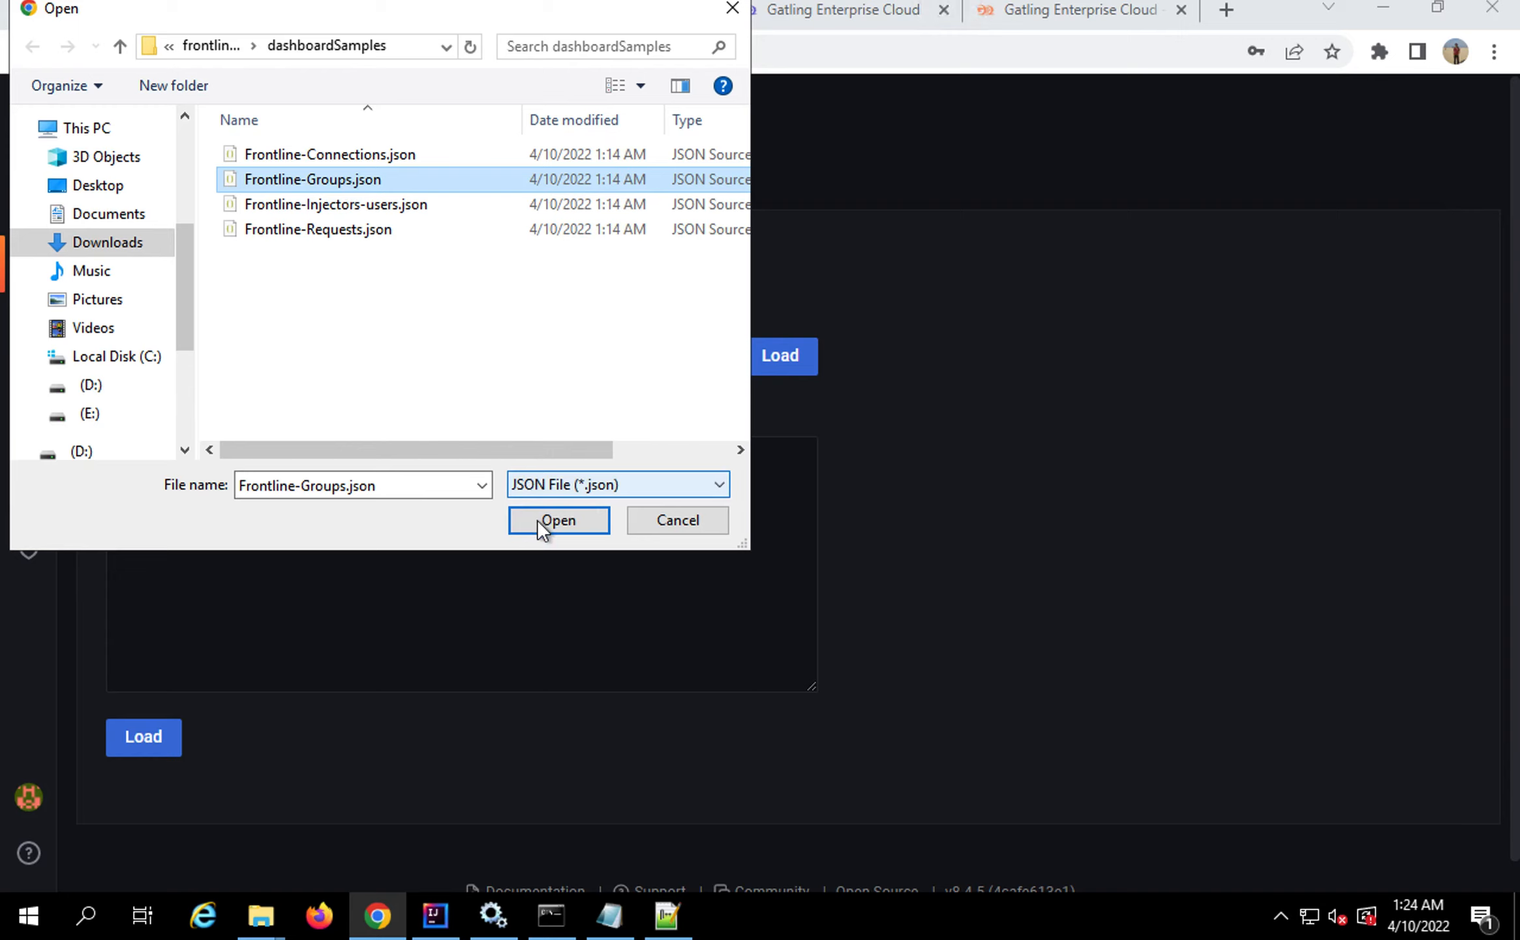
click(361, 205)
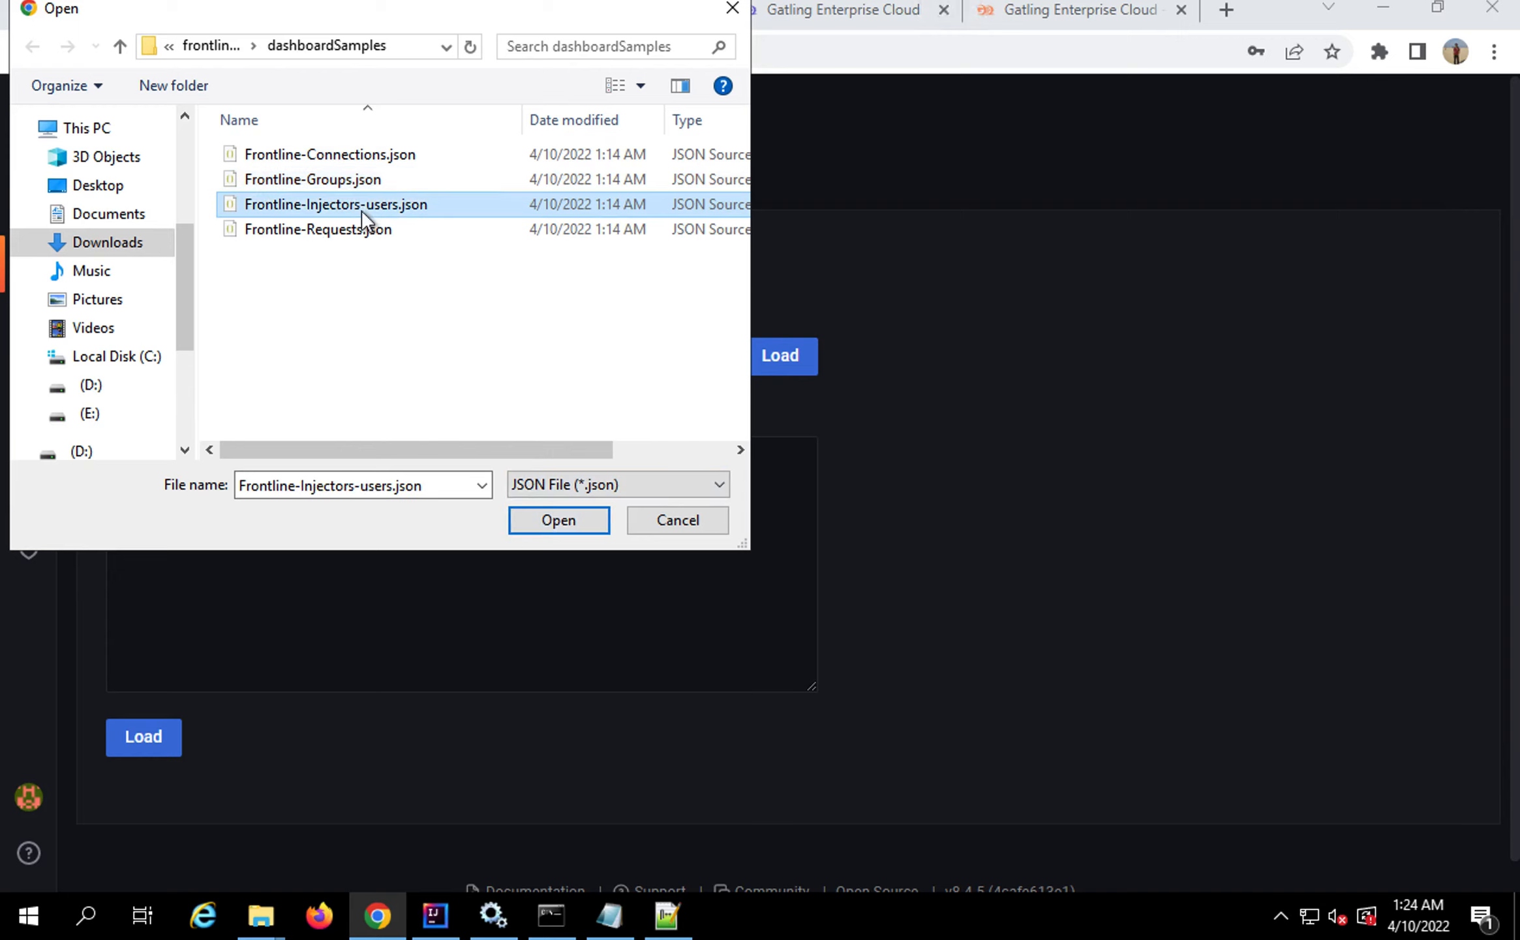
click(565, 522)
click(171, 633)
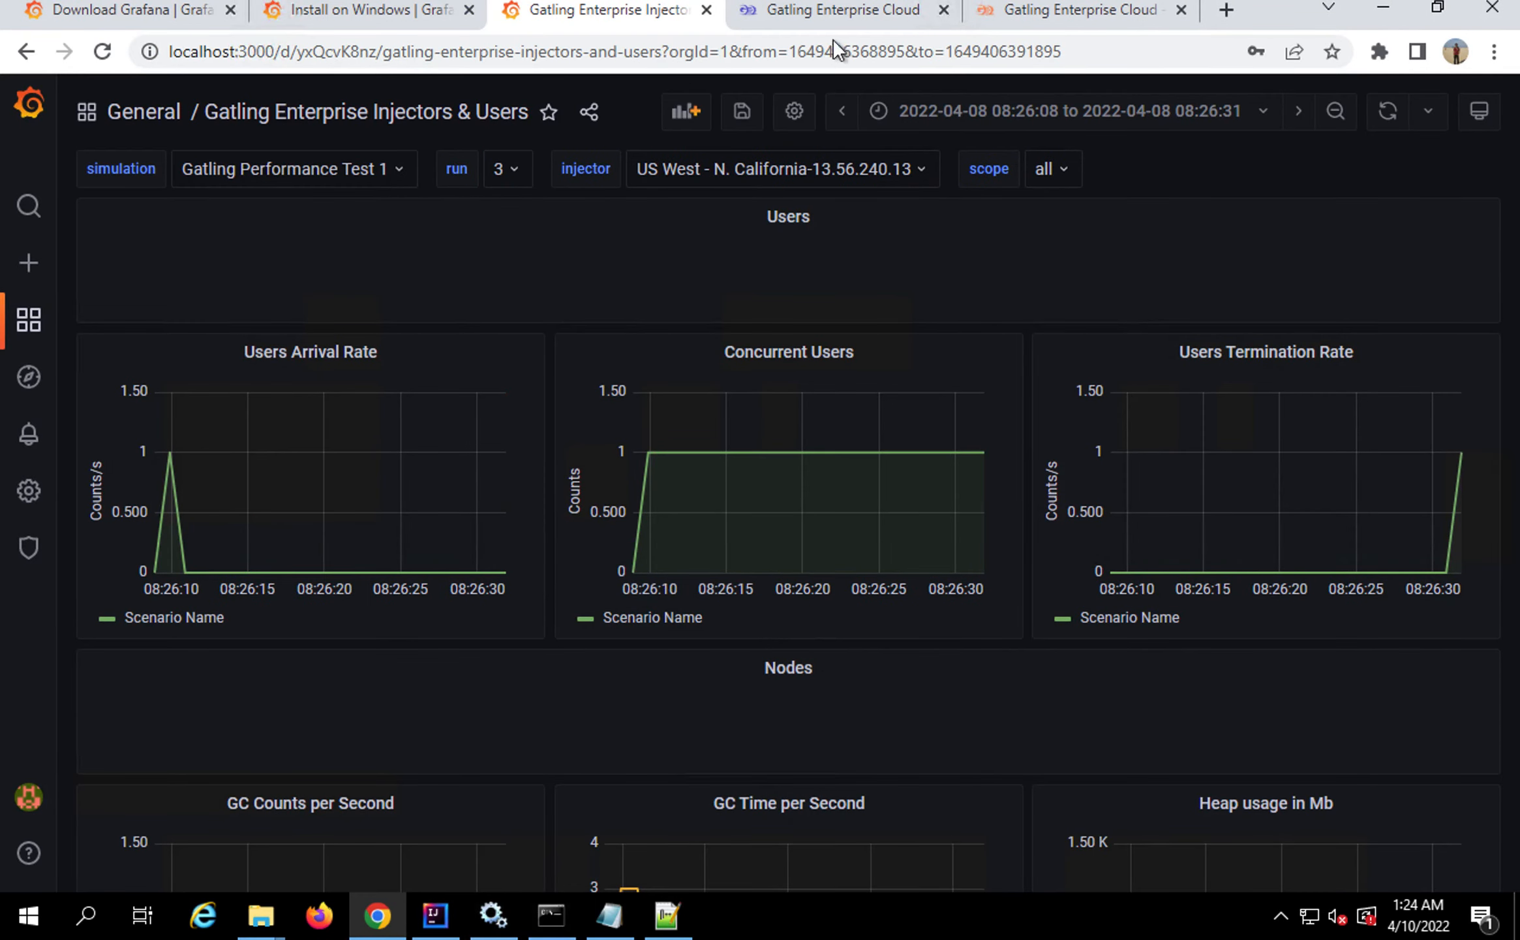
click(823, 19)
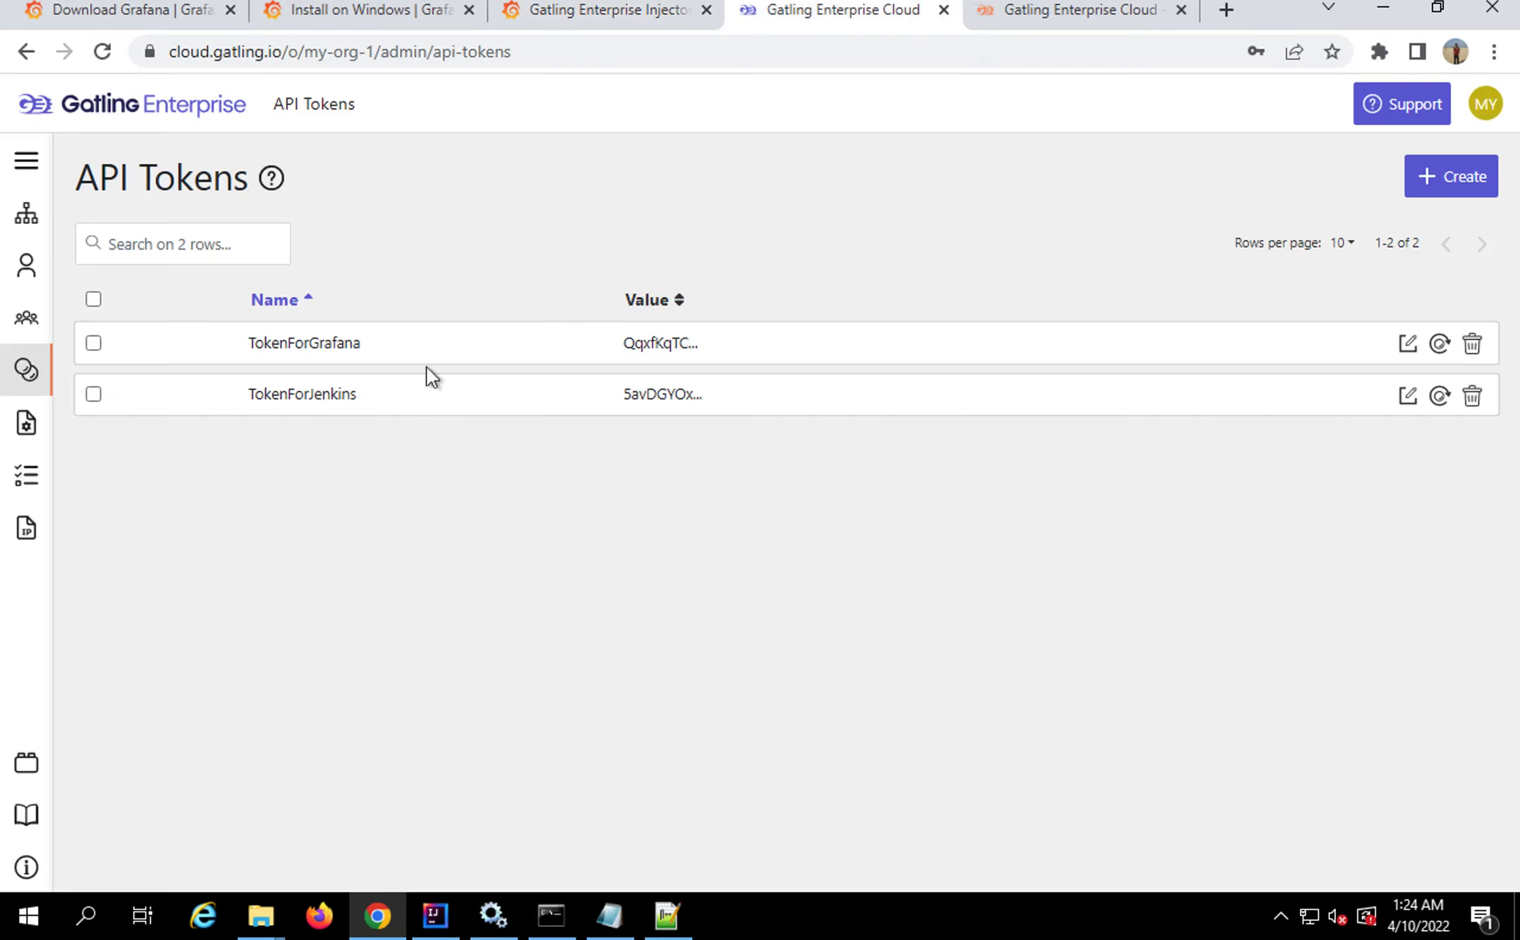
Start and confirm a new run of Gatling Performance Test 1, then return to Grafana
click(26, 480)
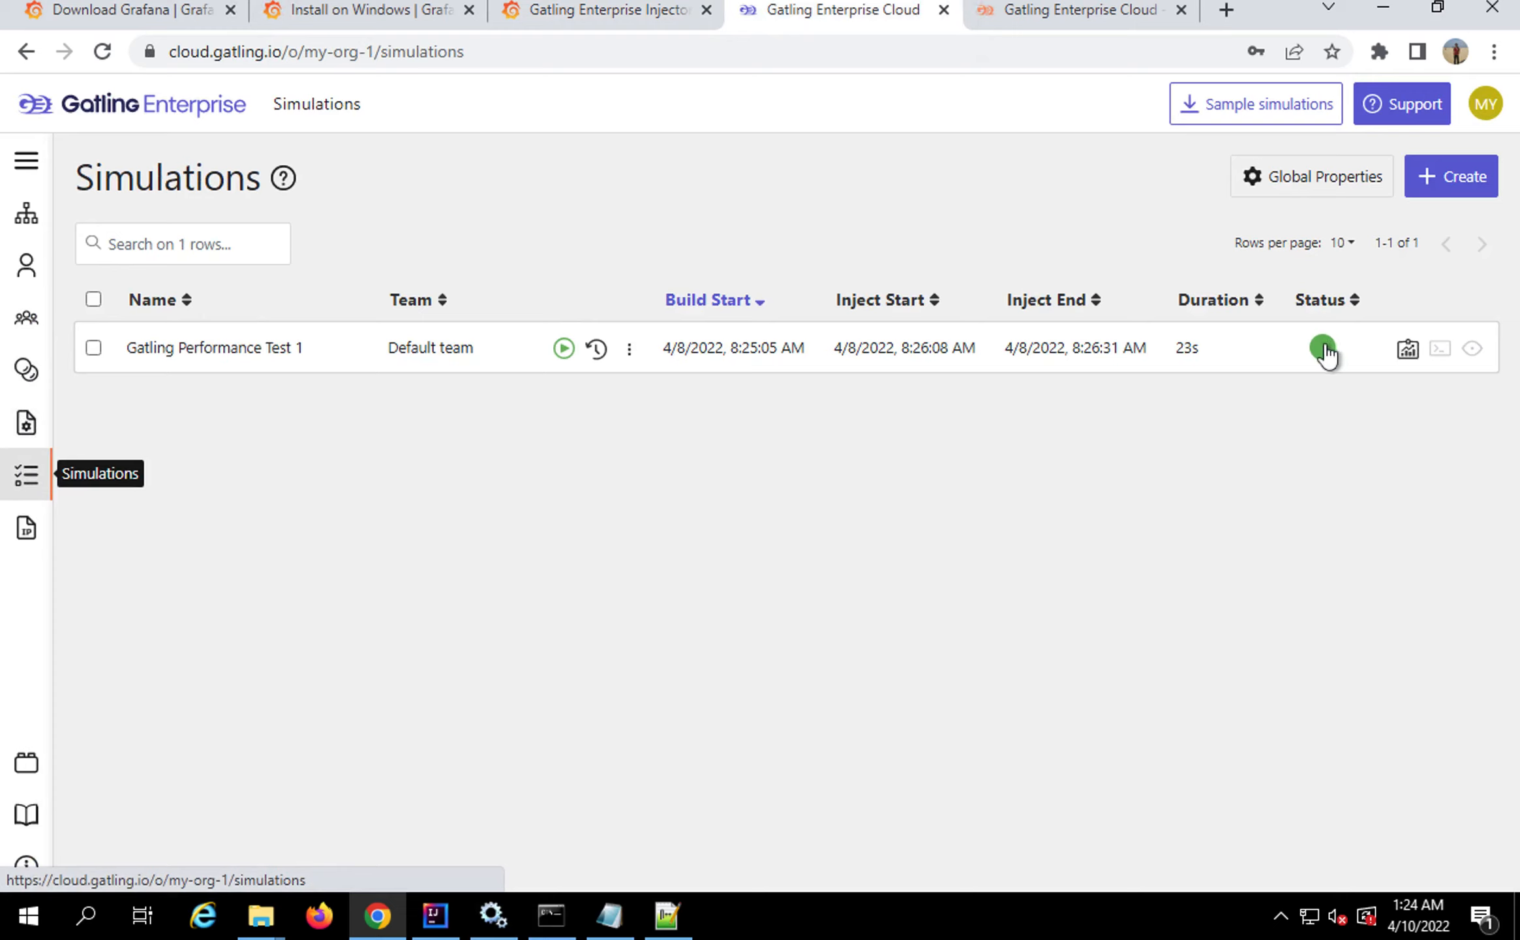
click(563, 348)
click(972, 233)
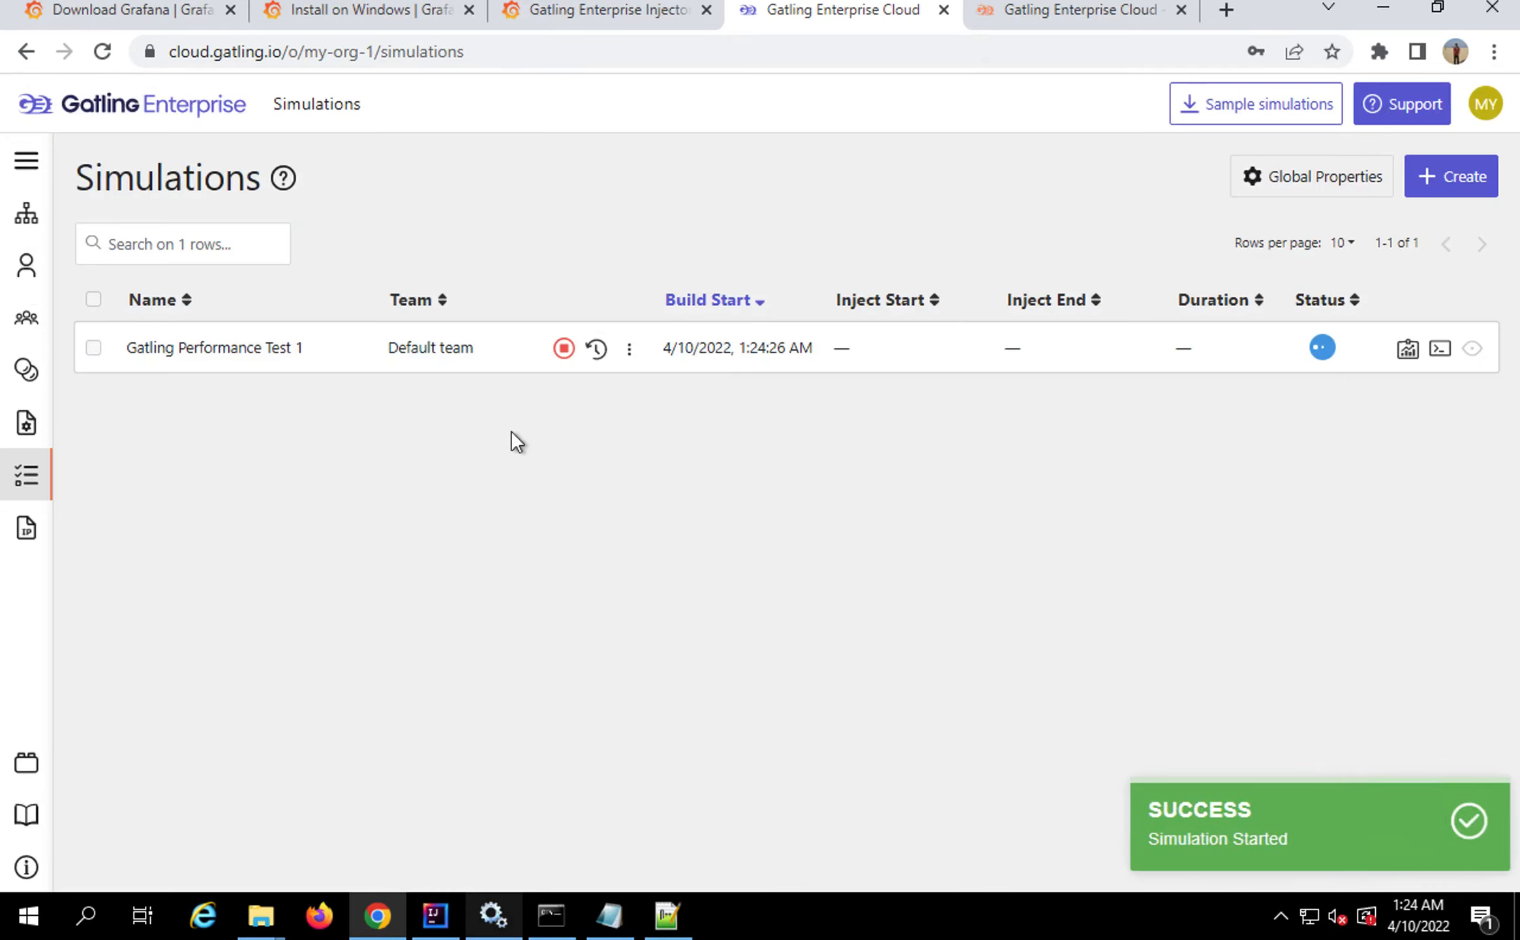
click(607, 16)
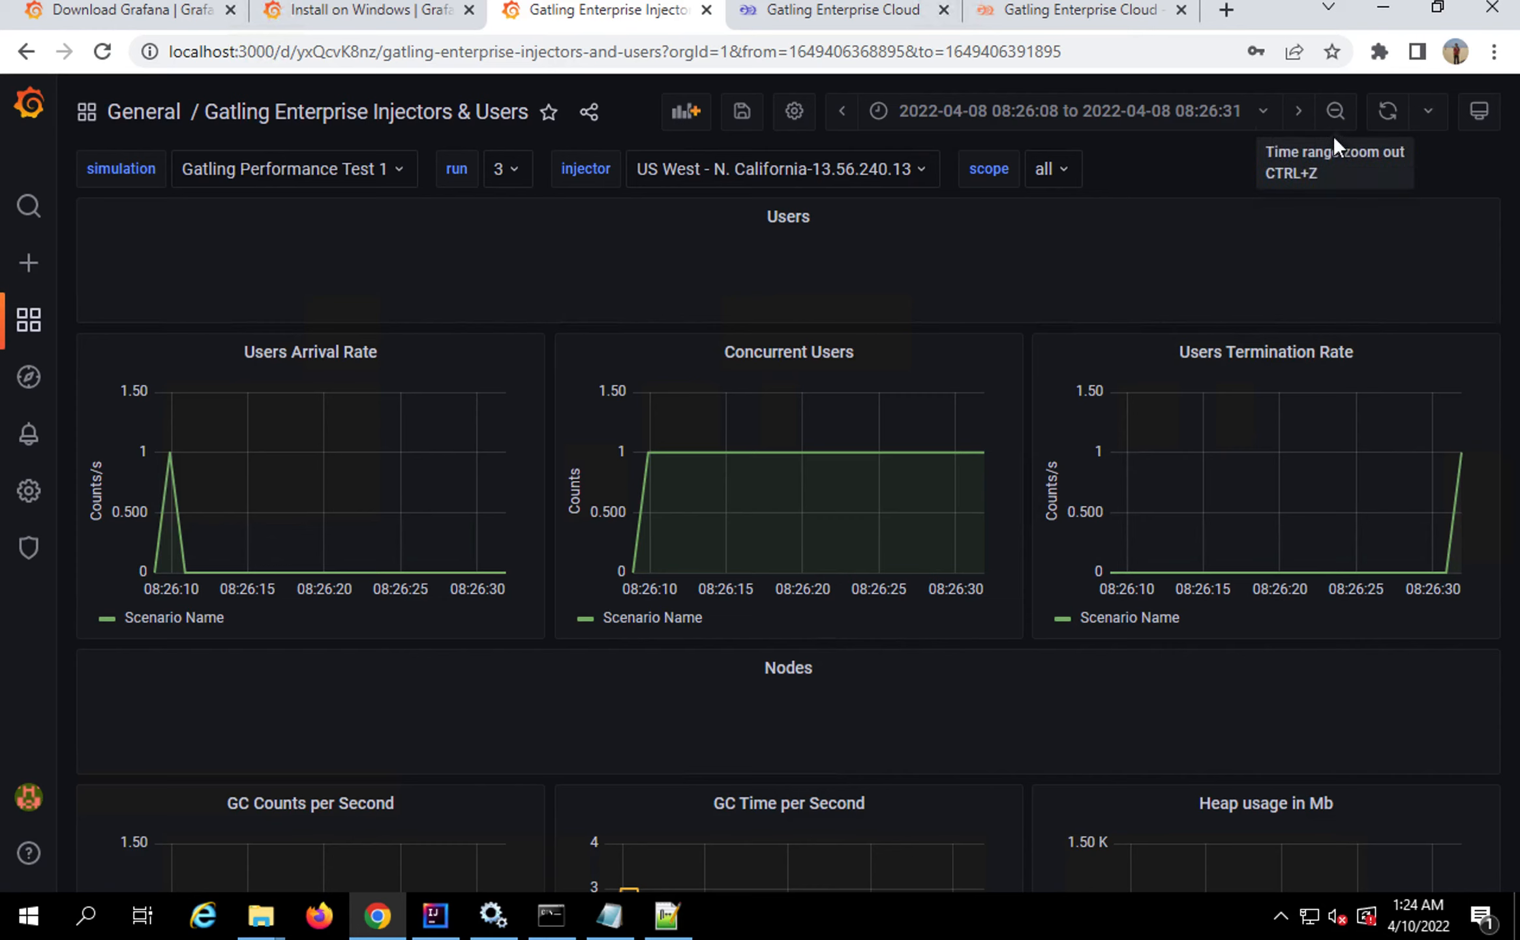
Refresh the Injectors & Users dashboard, set auto-refresh to 5s, and open its settings
key(XF86MonBrightnessUp)
key(XF86MonBrightnessUp)
click(1391, 116)
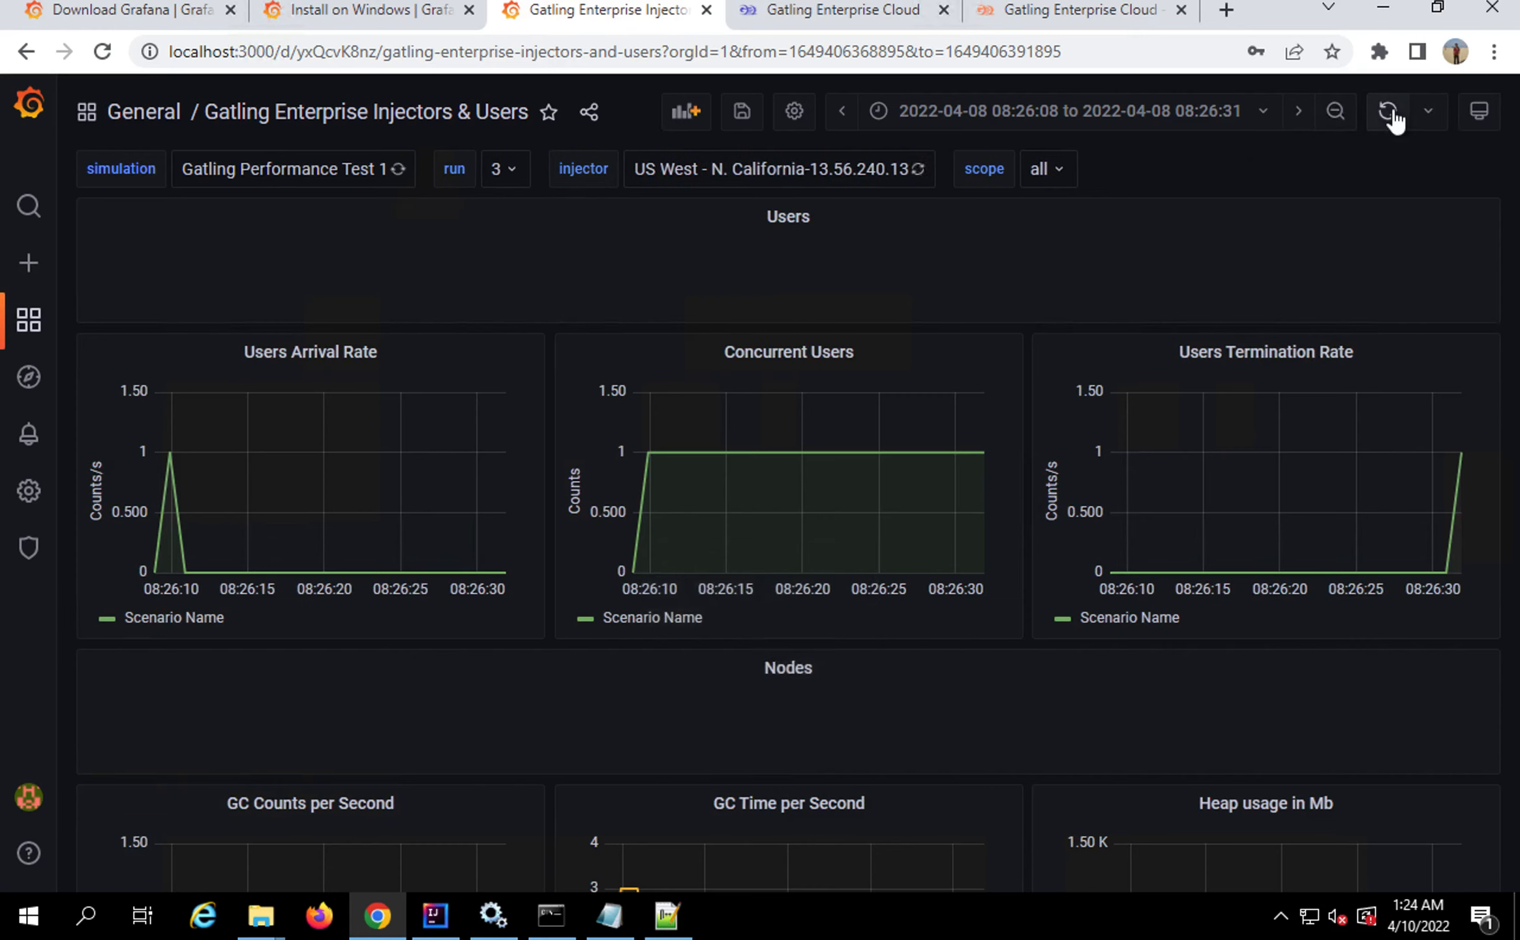
click(1428, 115)
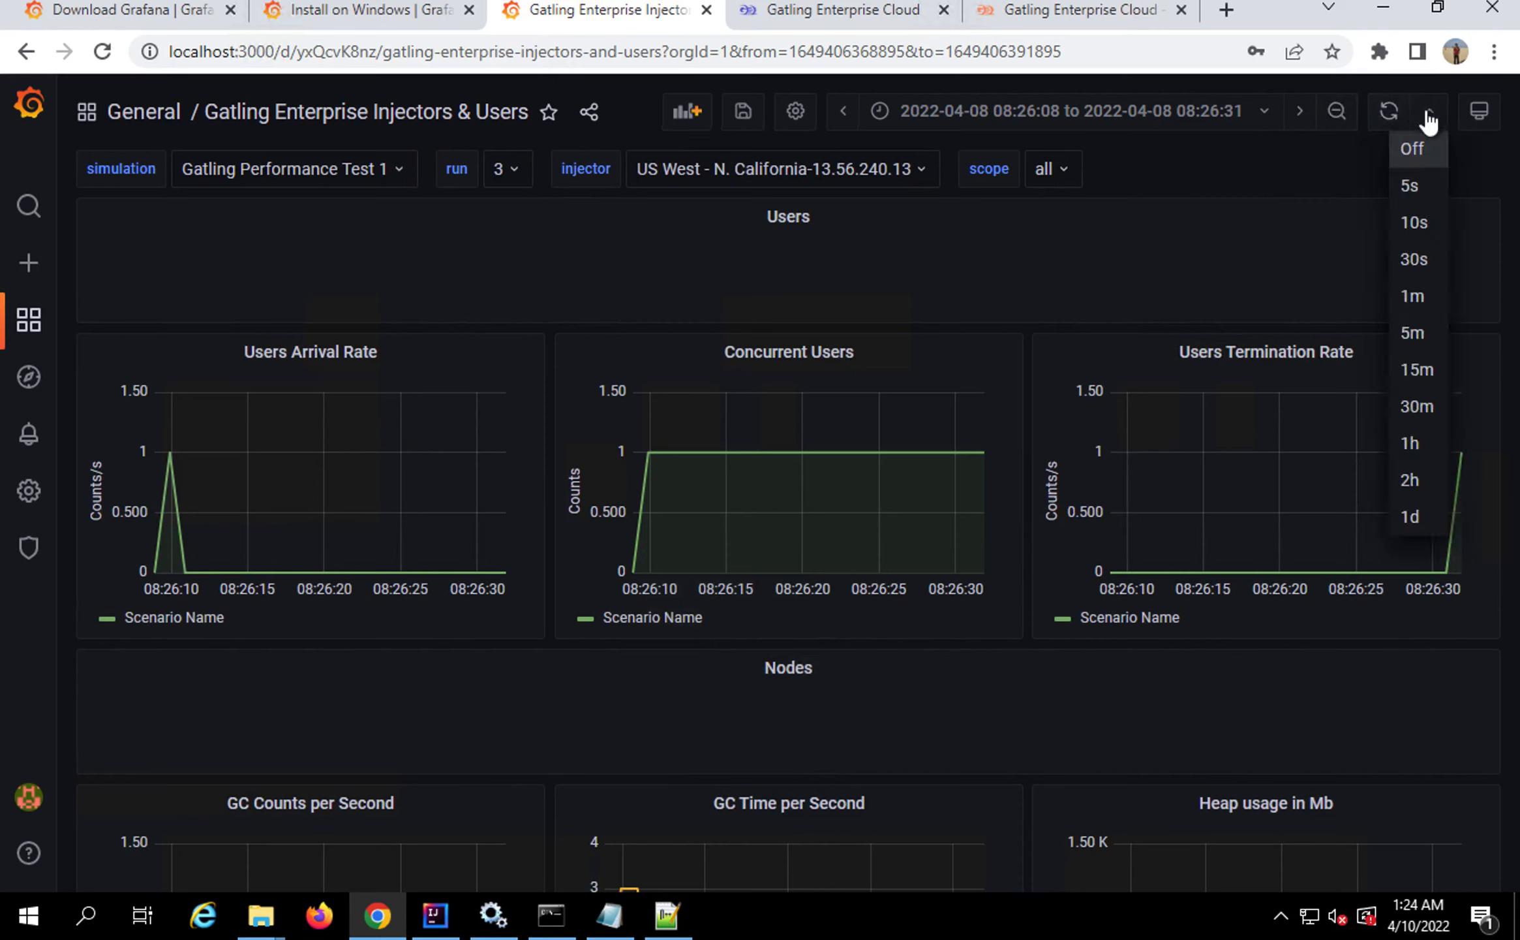
click(1409, 188)
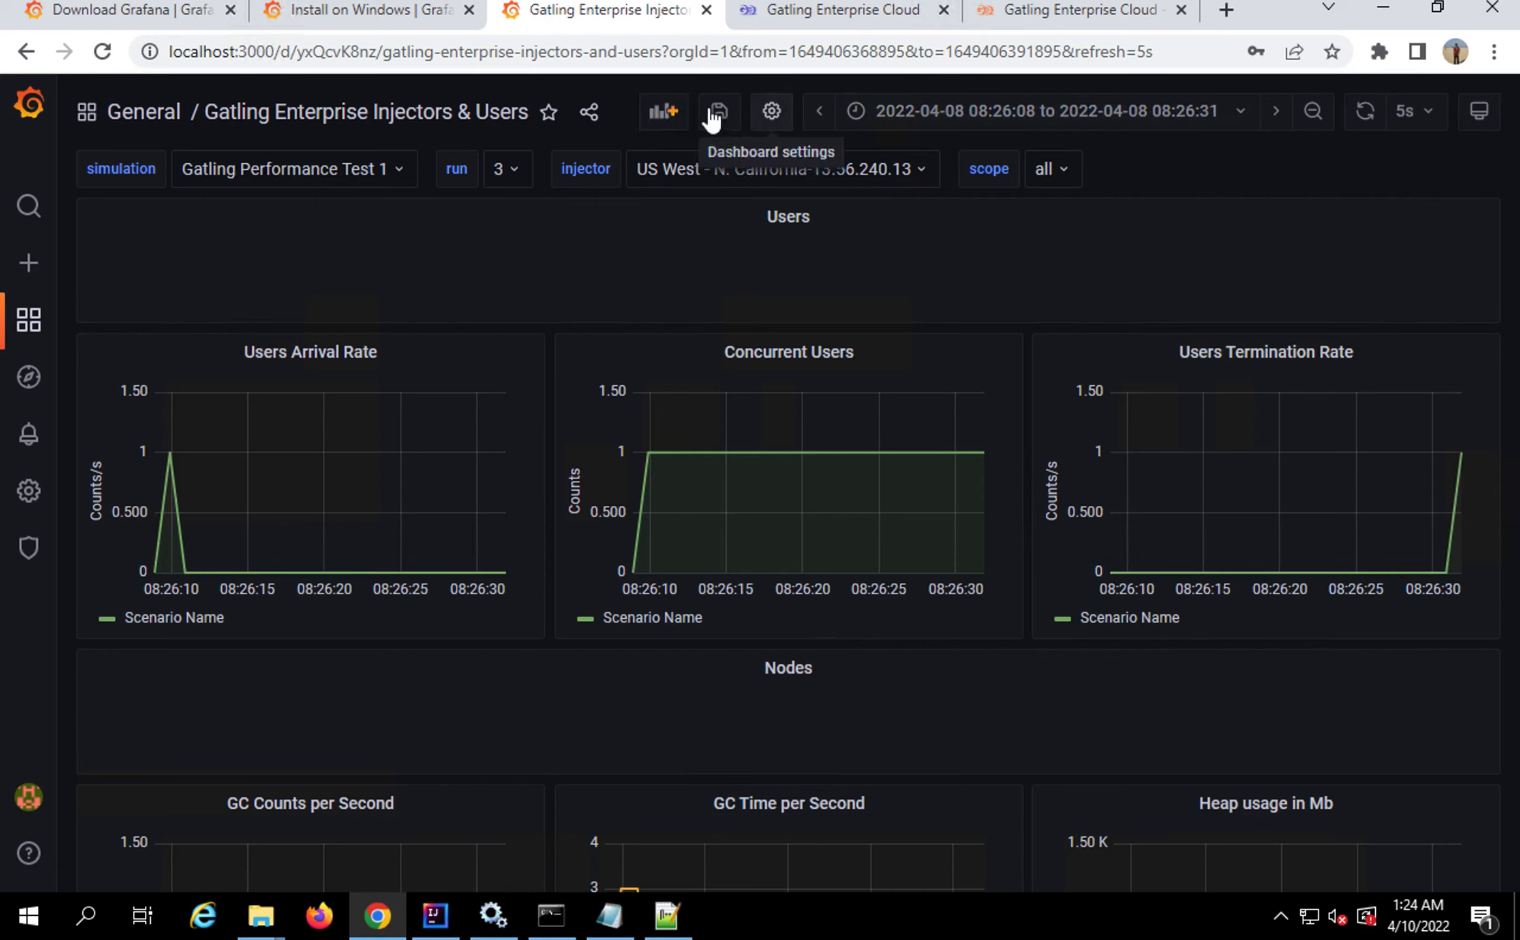
click(773, 112)
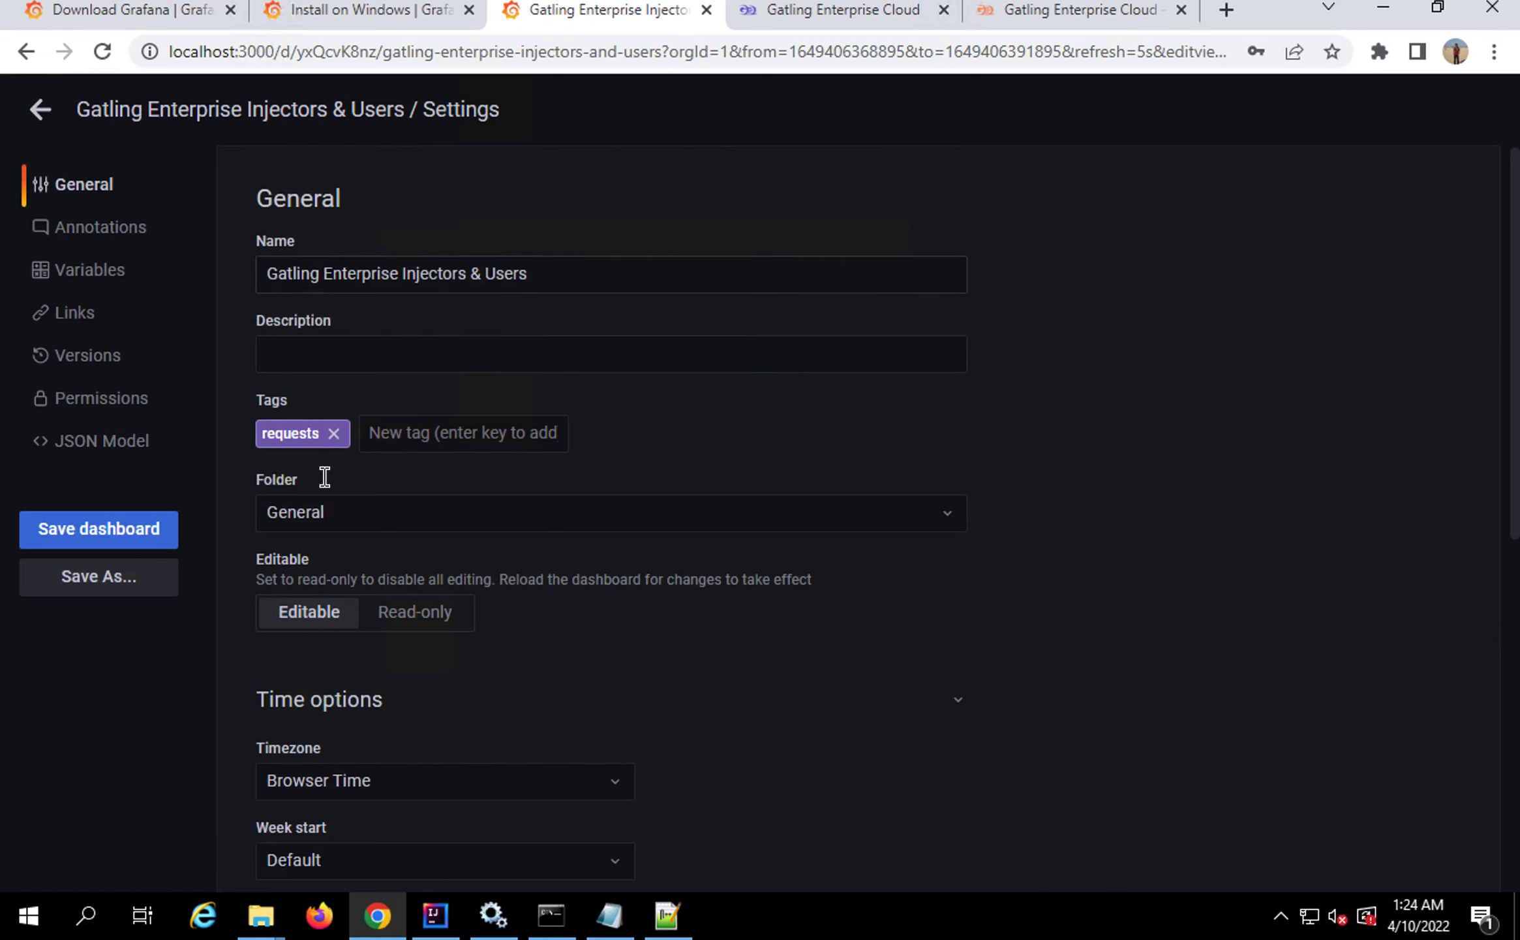
Review the simulation, run, injector and scope variables, then switch to the Gatling datasource docs
scroll(324, 477, down, 5)
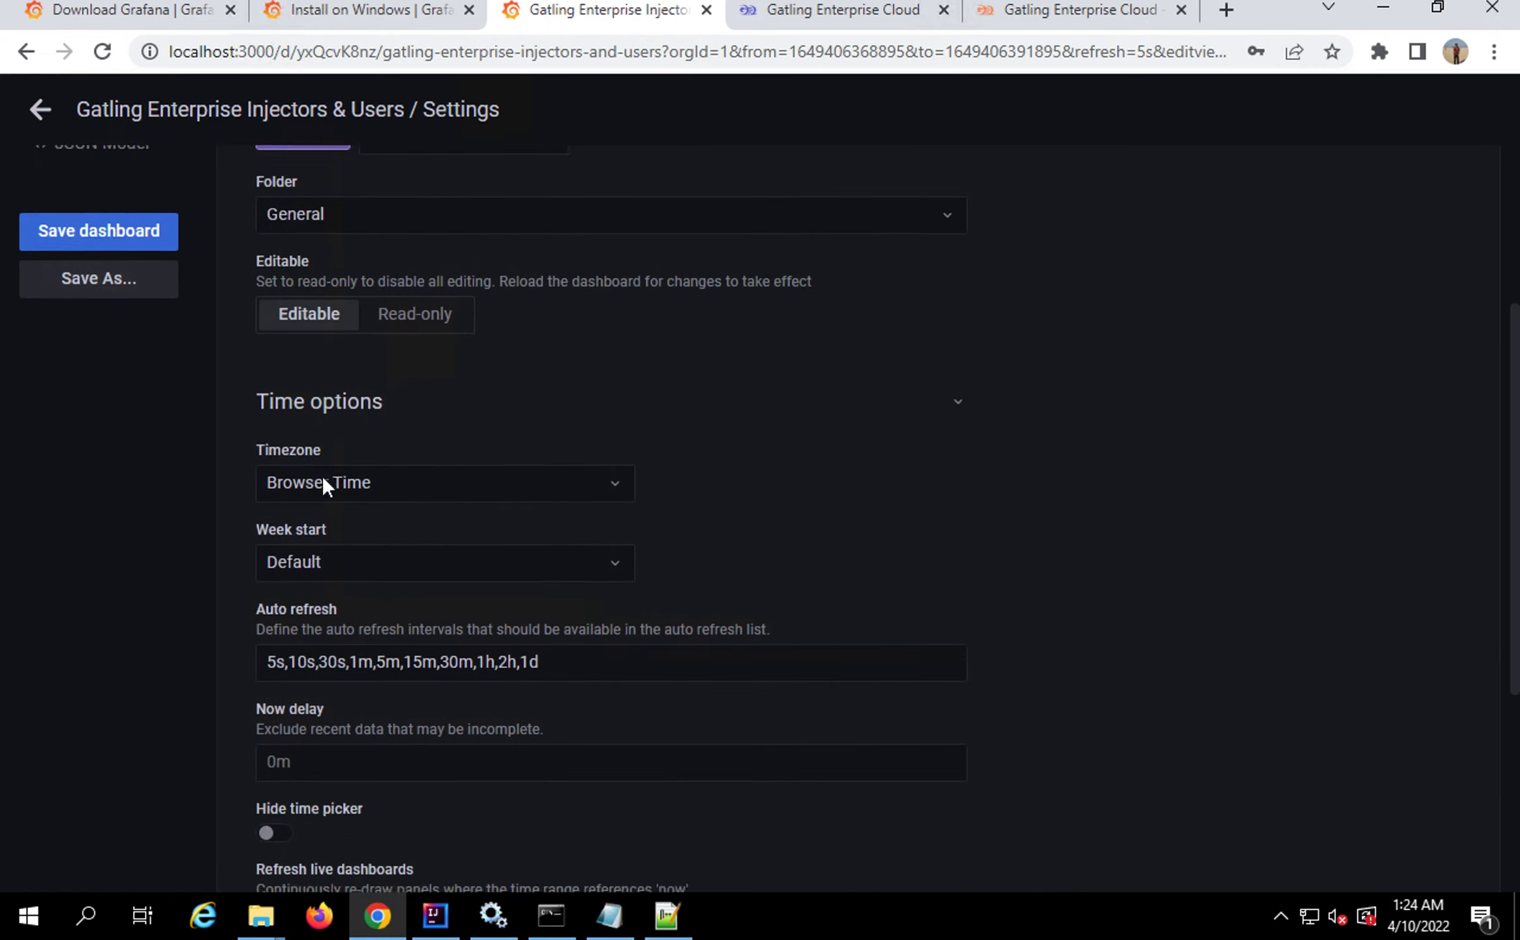
scroll(321, 483, down, 7)
scroll(325, 484, up, 11)
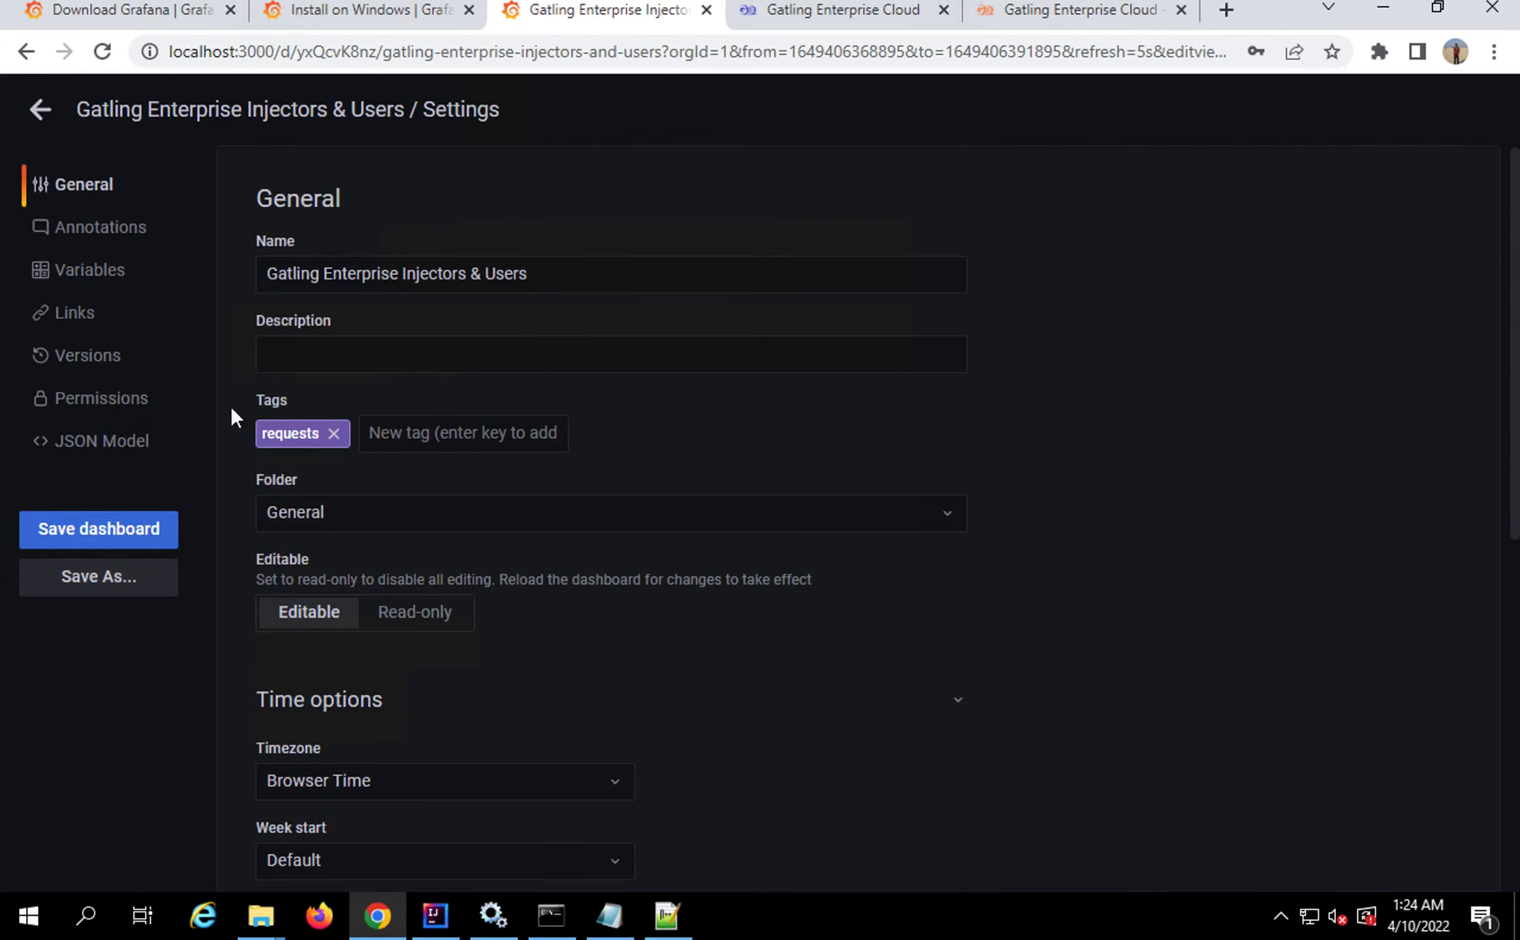
click(77, 230)
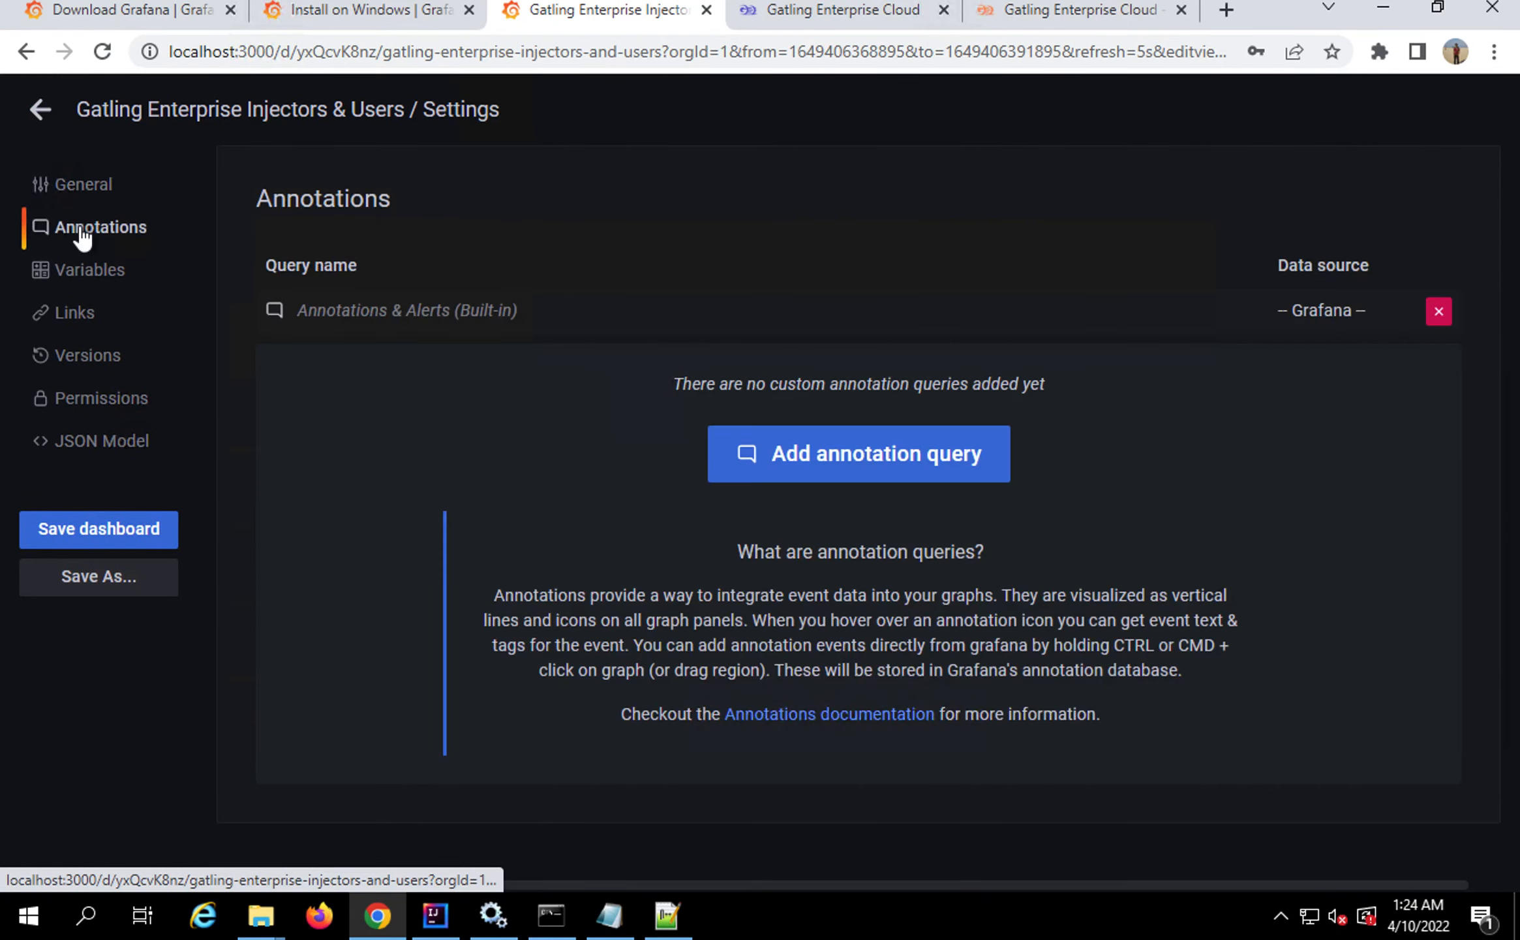
click(89, 279)
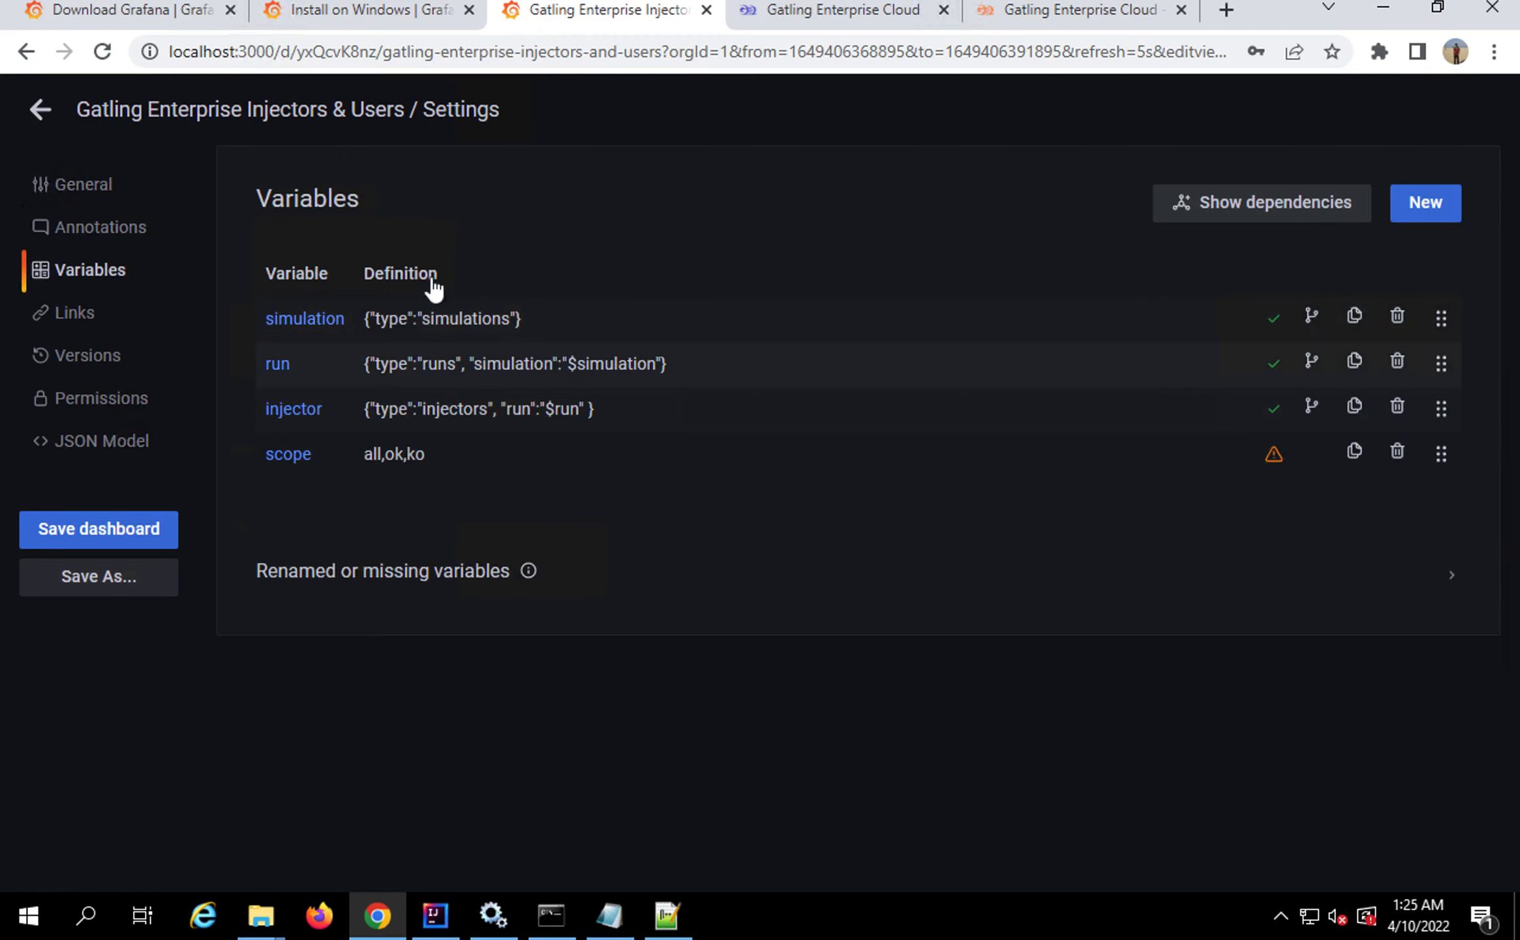
click(1064, 19)
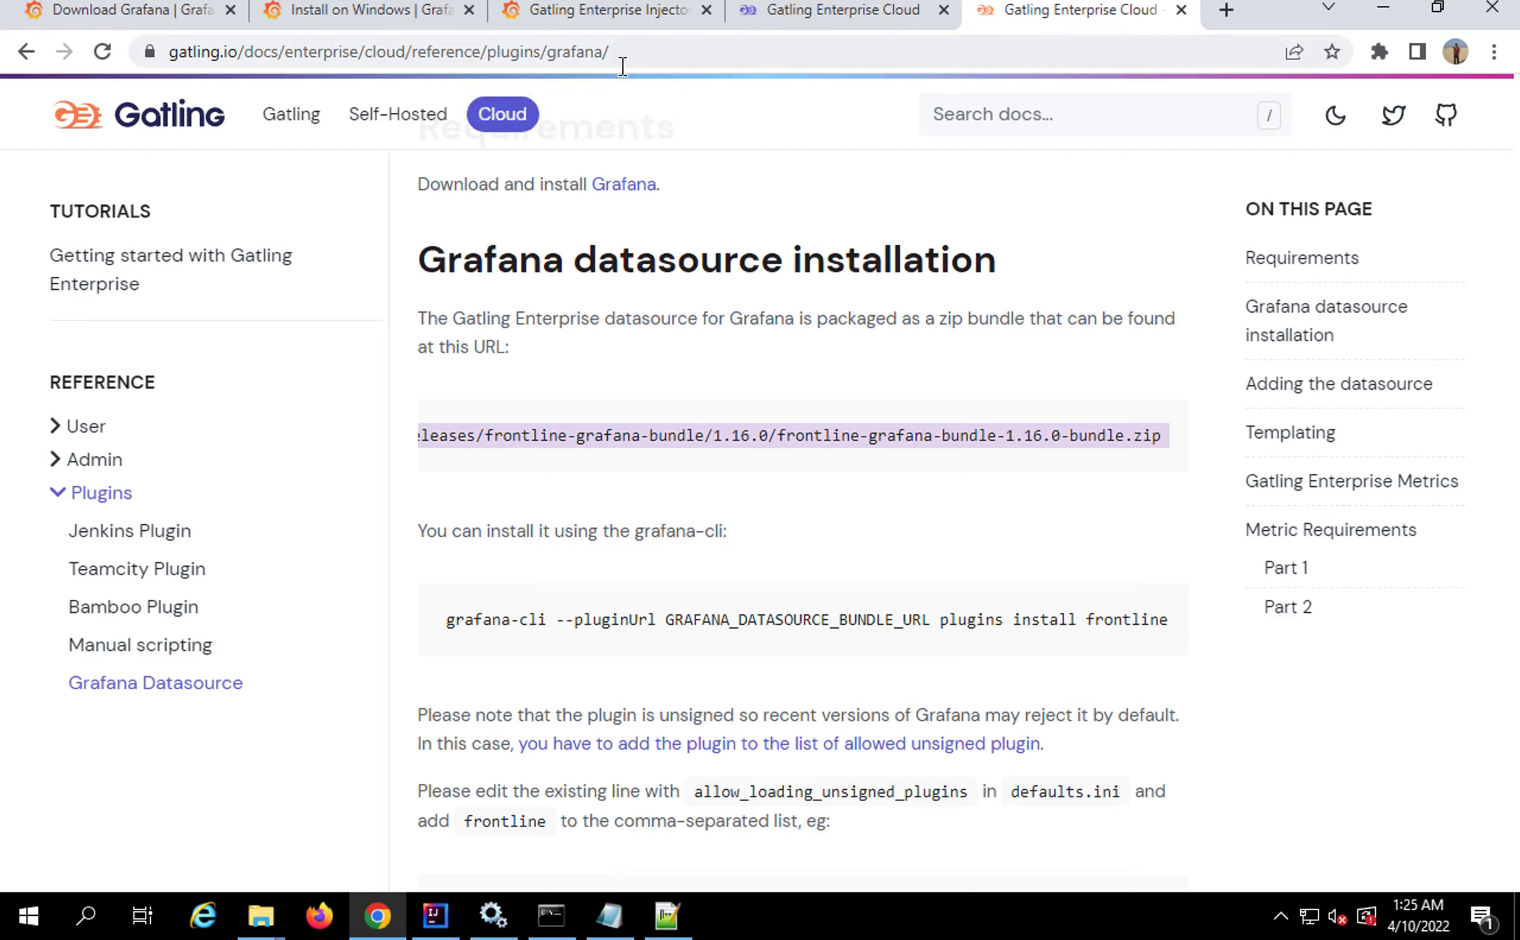
Read the Grafana Datasource docs down to Templating, then return to the dashboard's variable settings
scroll(585, 562, down, 1)
scroll(585, 562, down, 7)
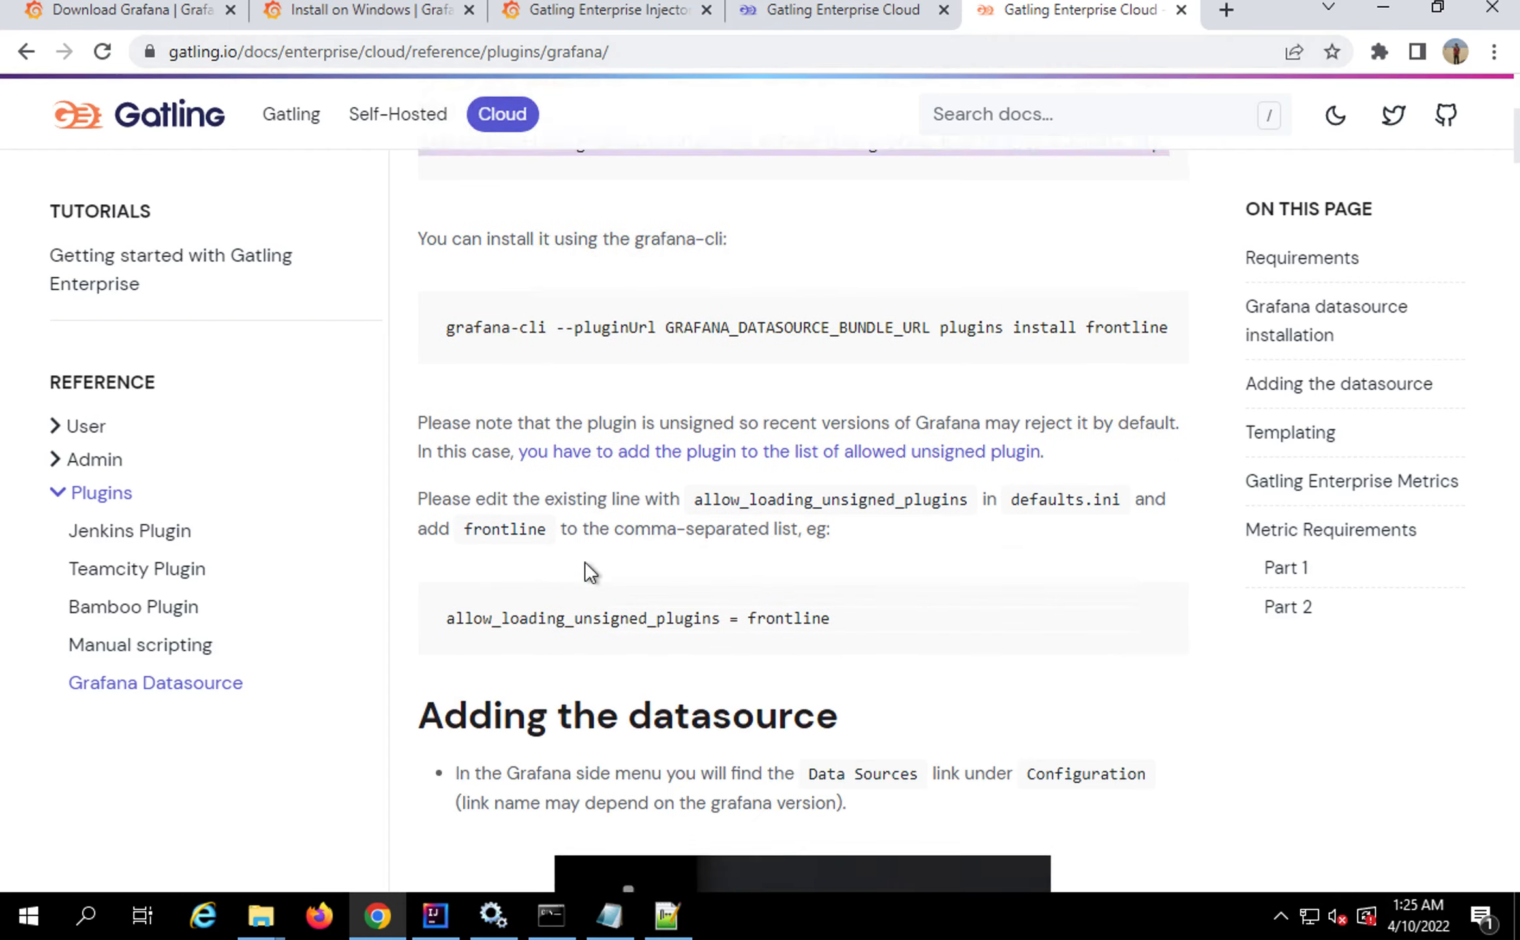
scroll(586, 548, down, 20)
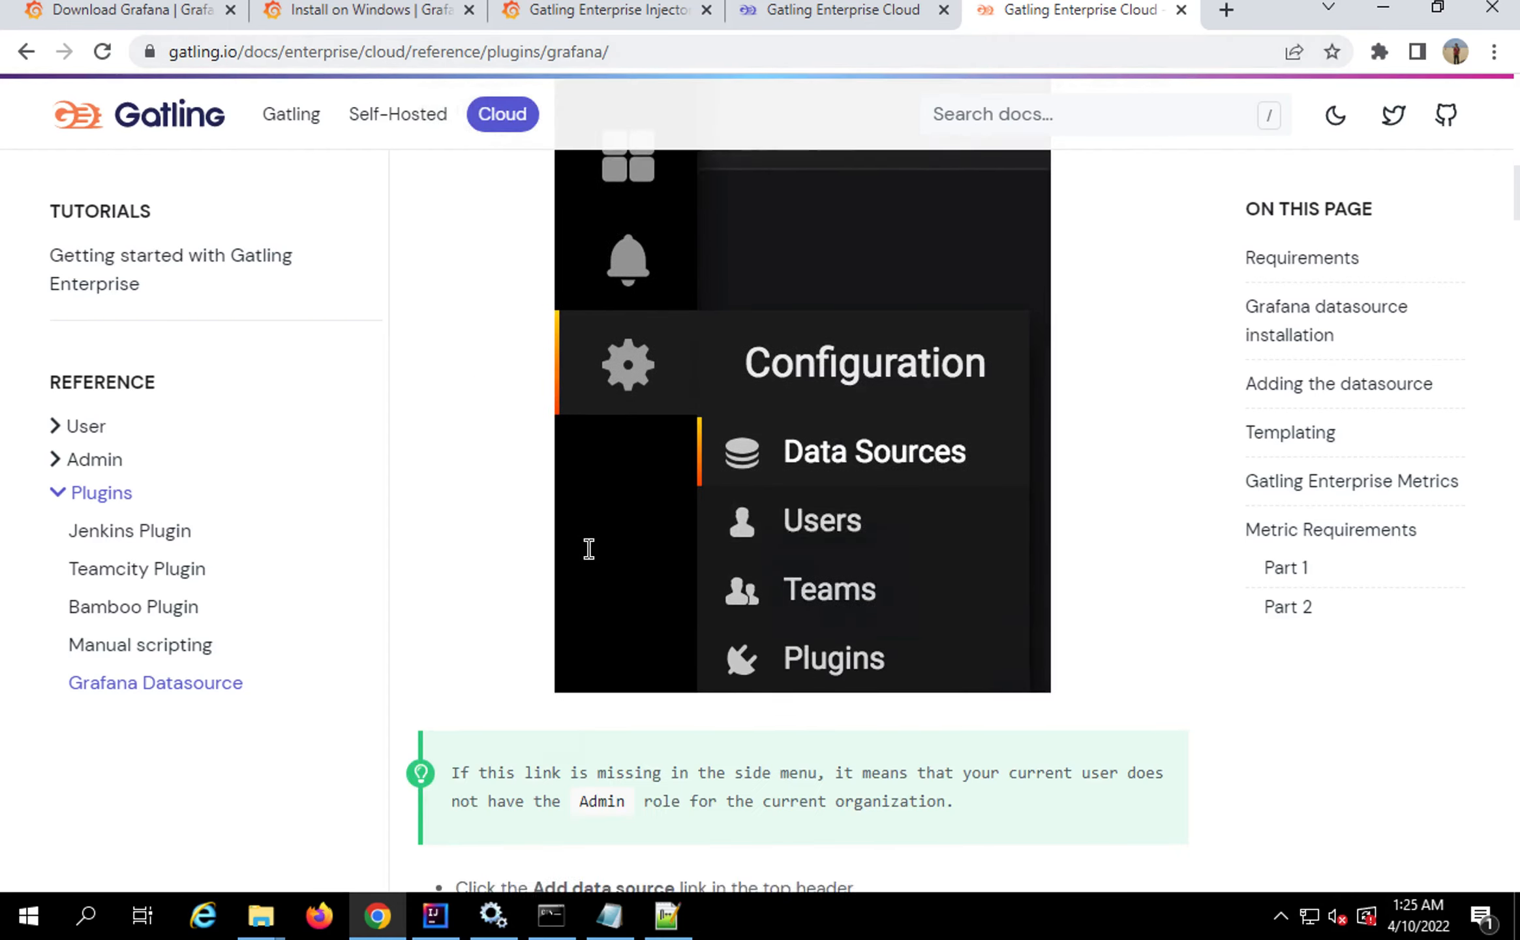
scroll(585, 546, down, 9)
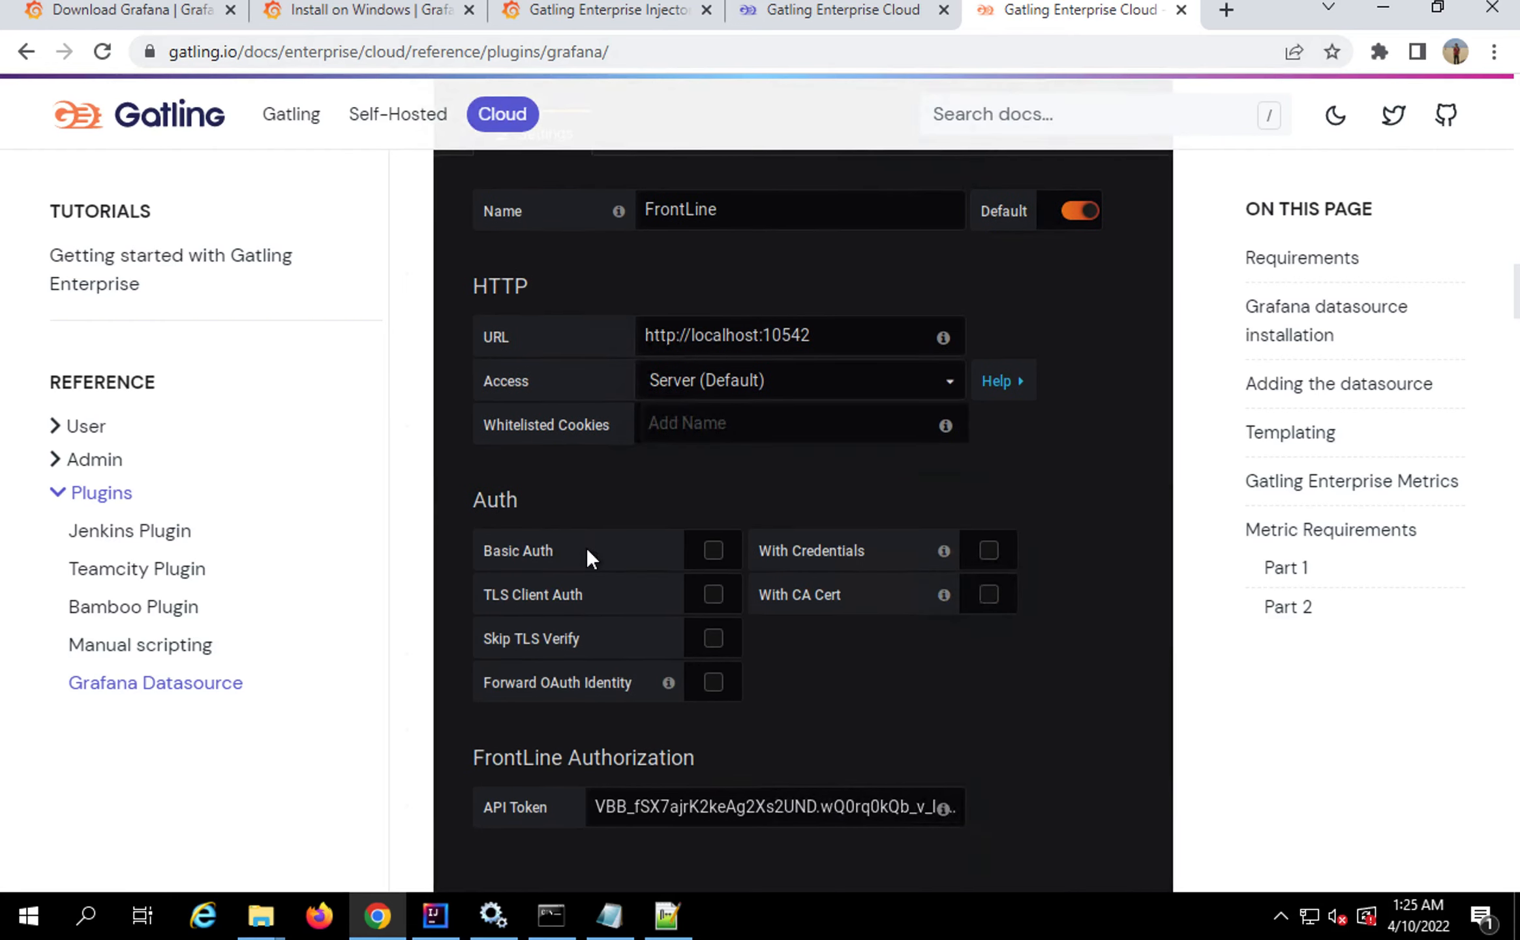
scroll(589, 560, down, 11)
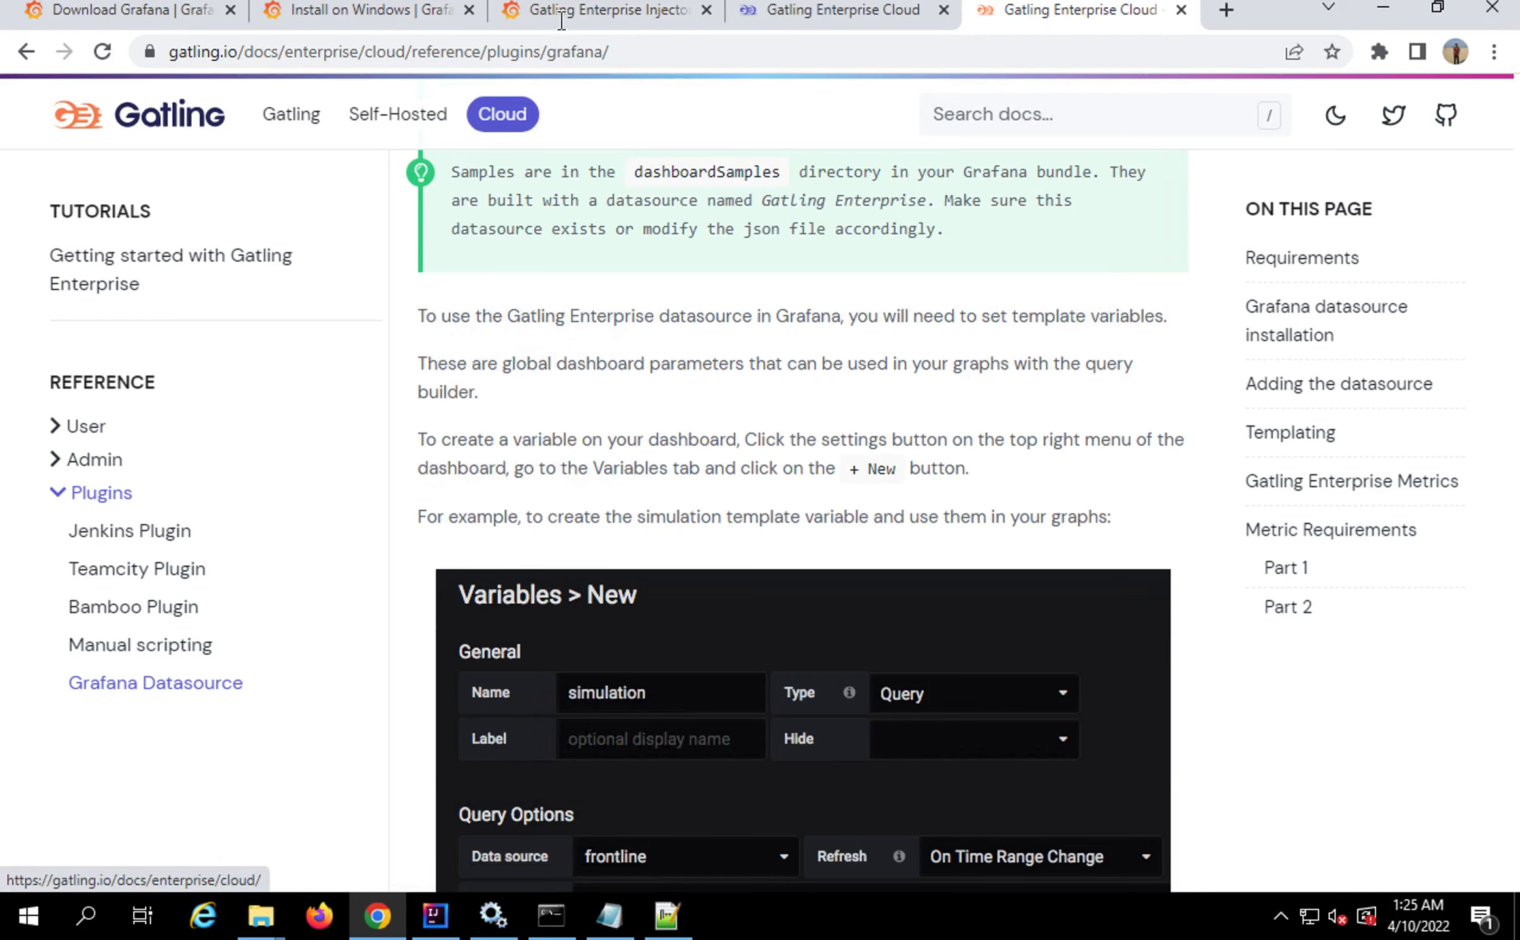
click(562, 11)
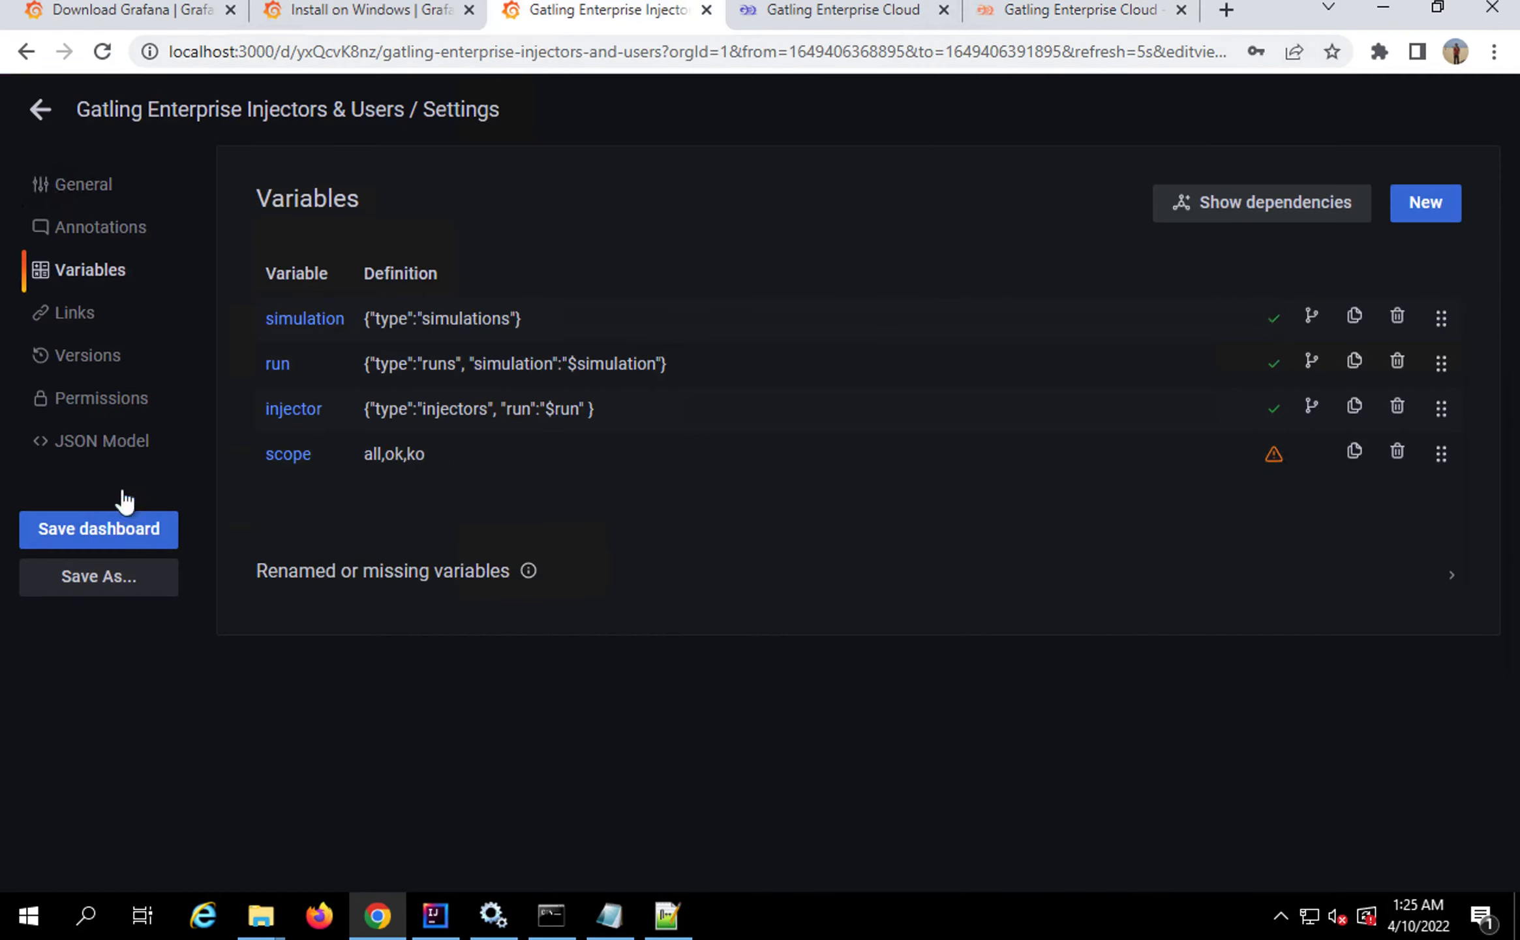
Leave the settings and open Gatling Enterprise Requests from the Home page's recently viewed dashboards
click(39, 109)
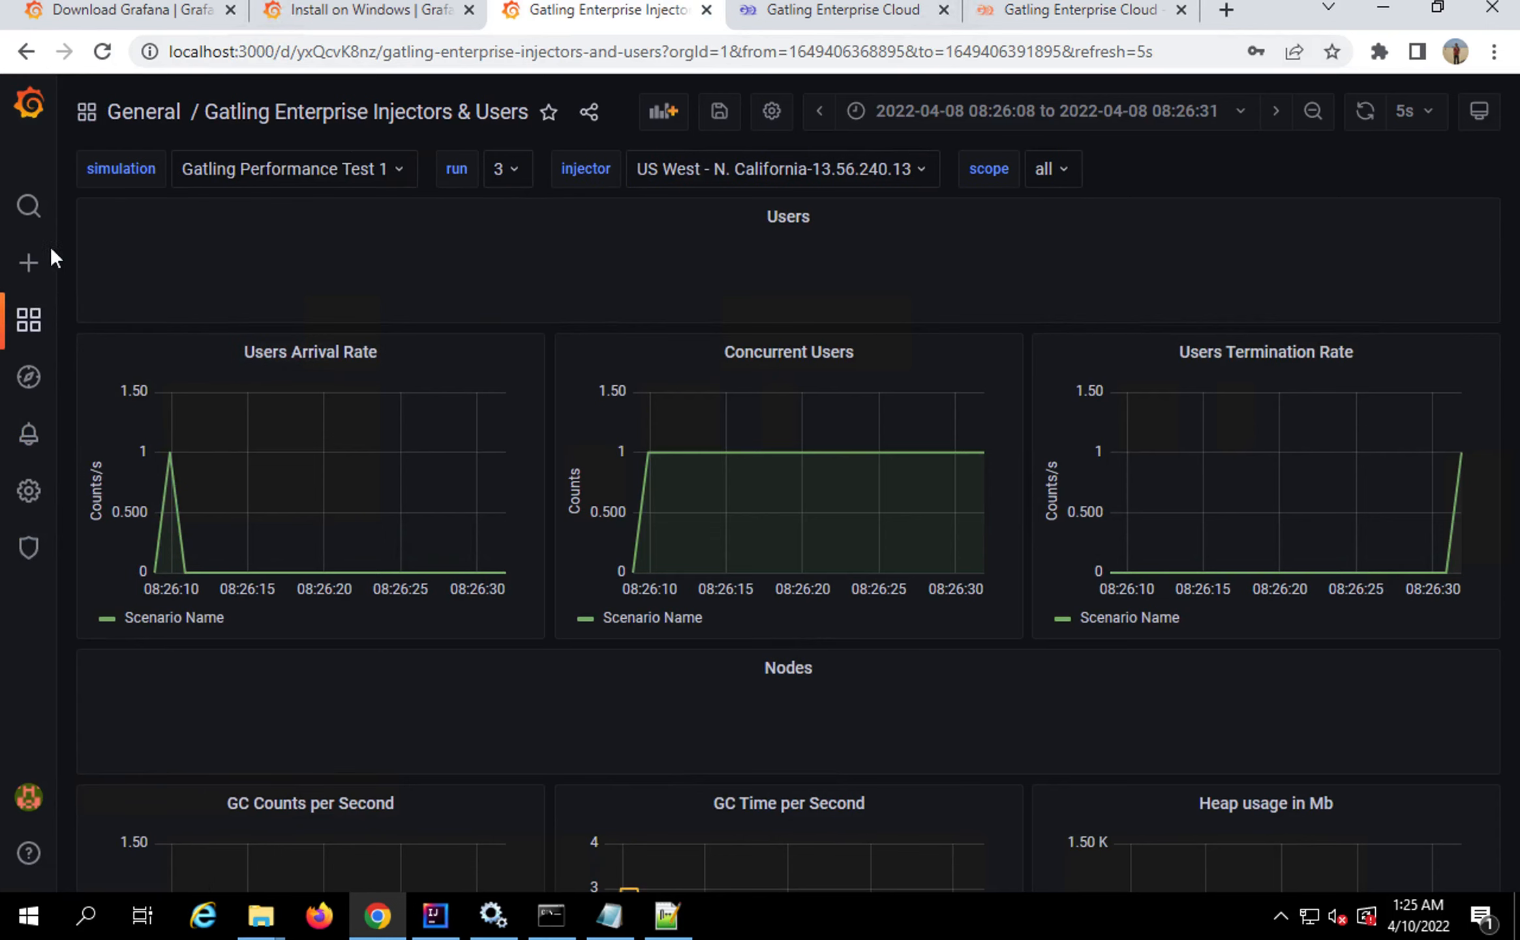
mouse_move(26, 319)
click(127, 319)
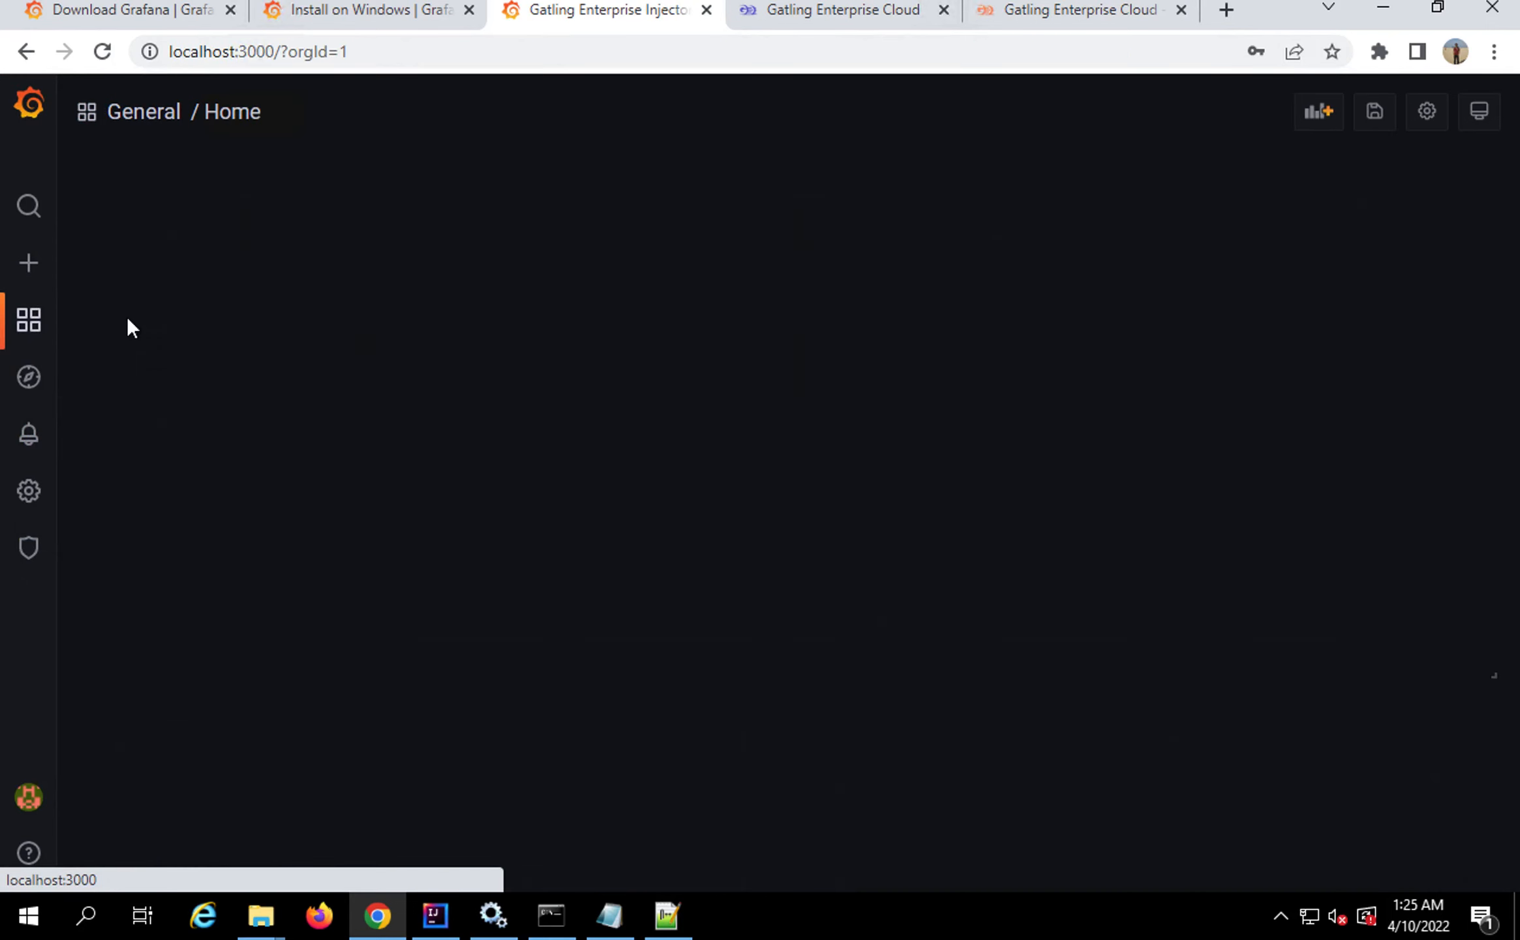
scroll(479, 470, down, 3)
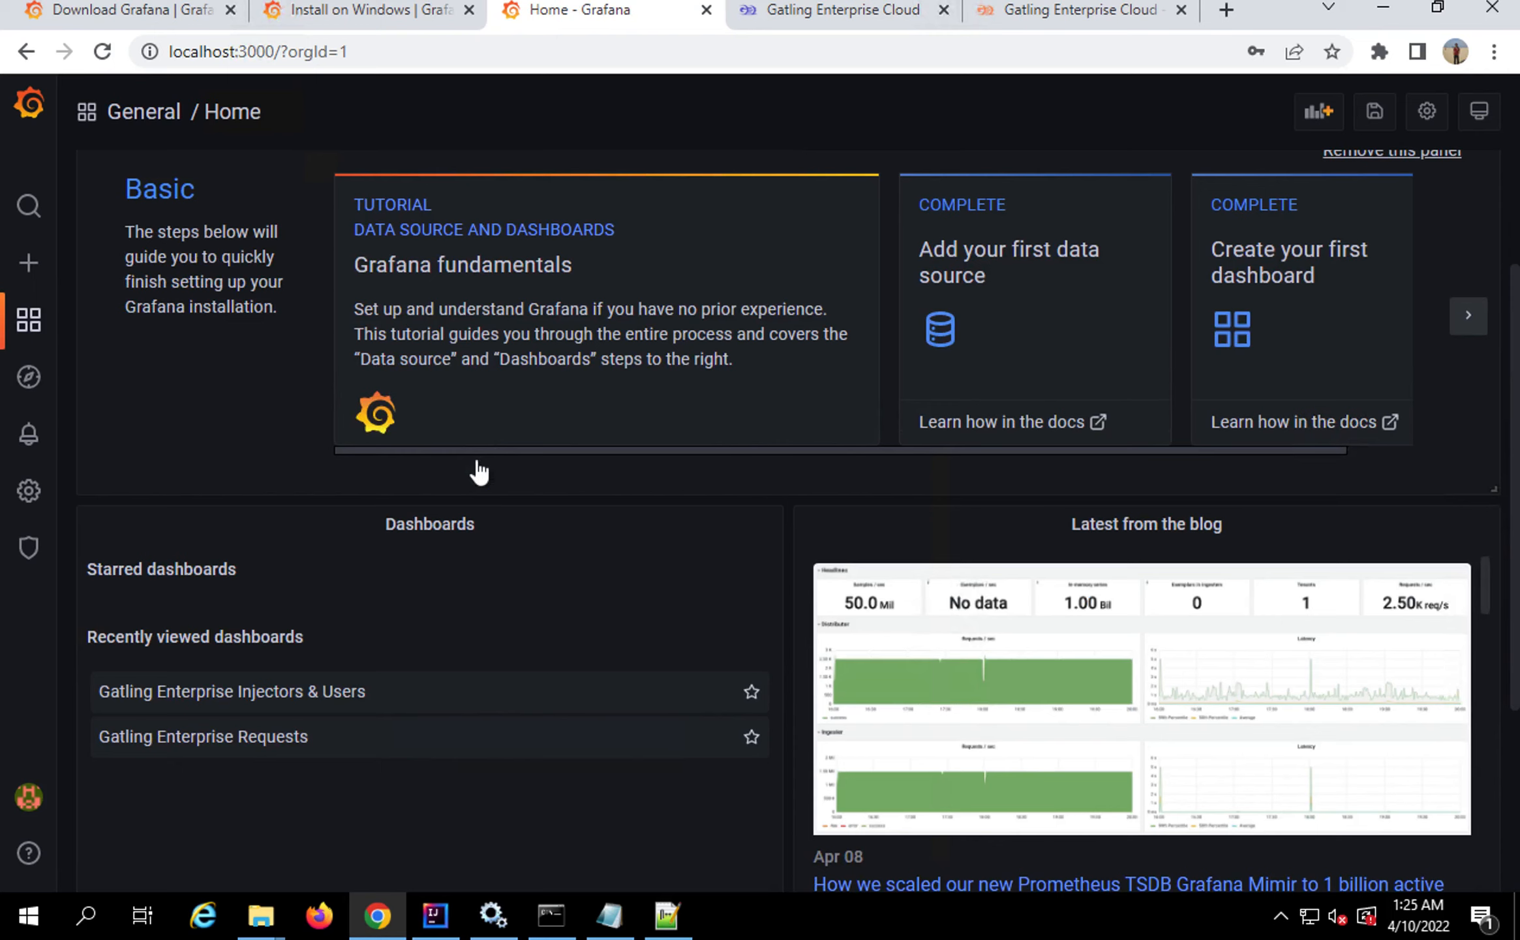
click(234, 735)
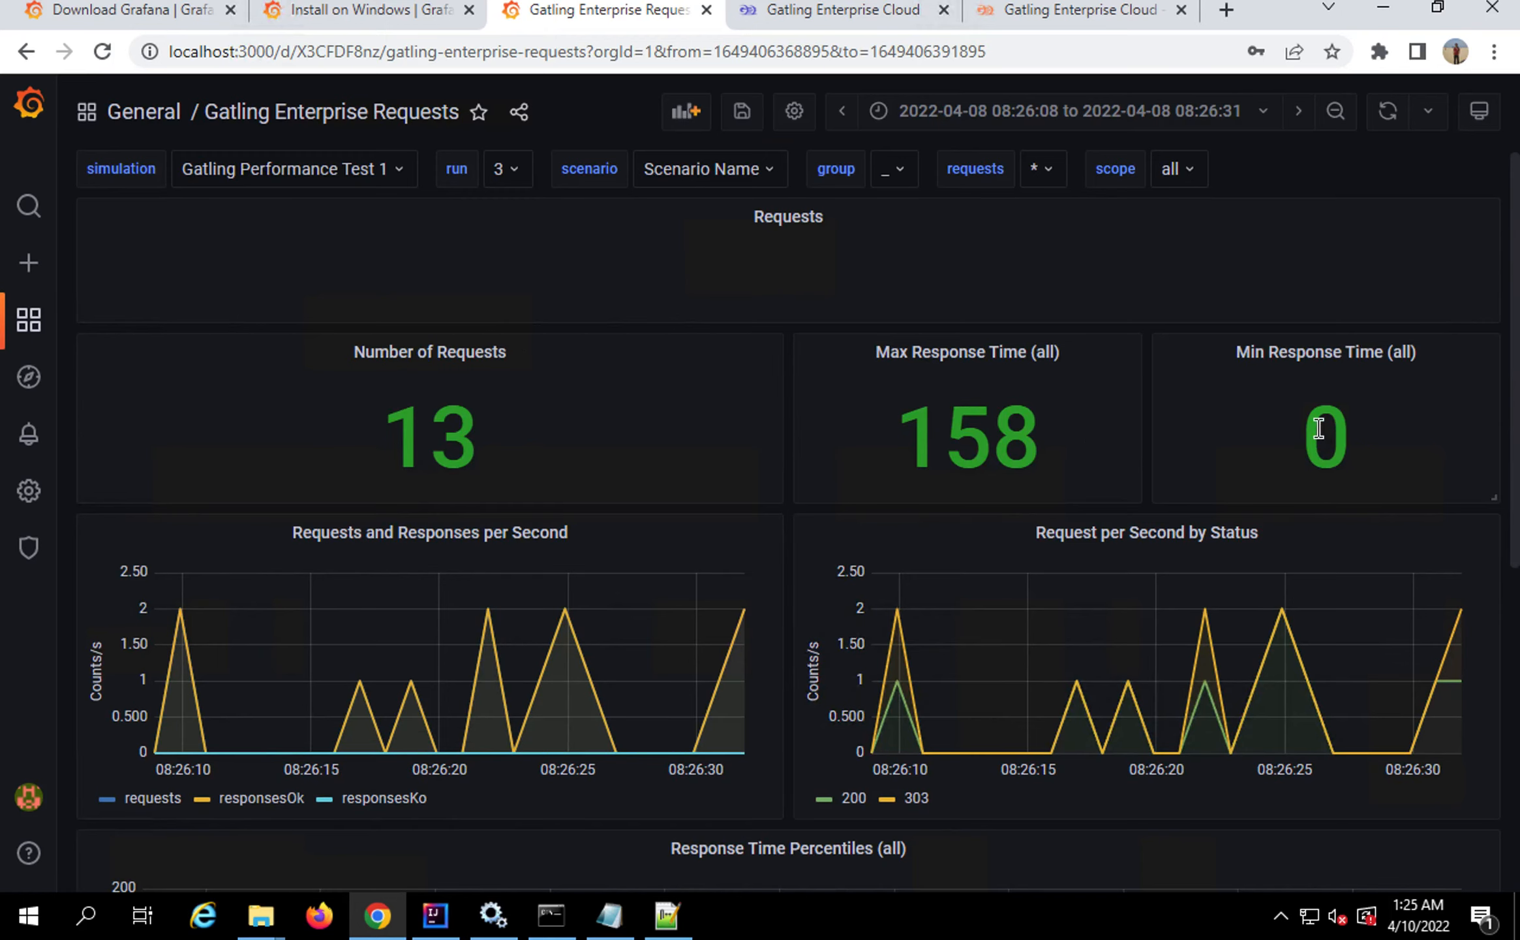
scroll(569, 656, down, 5)
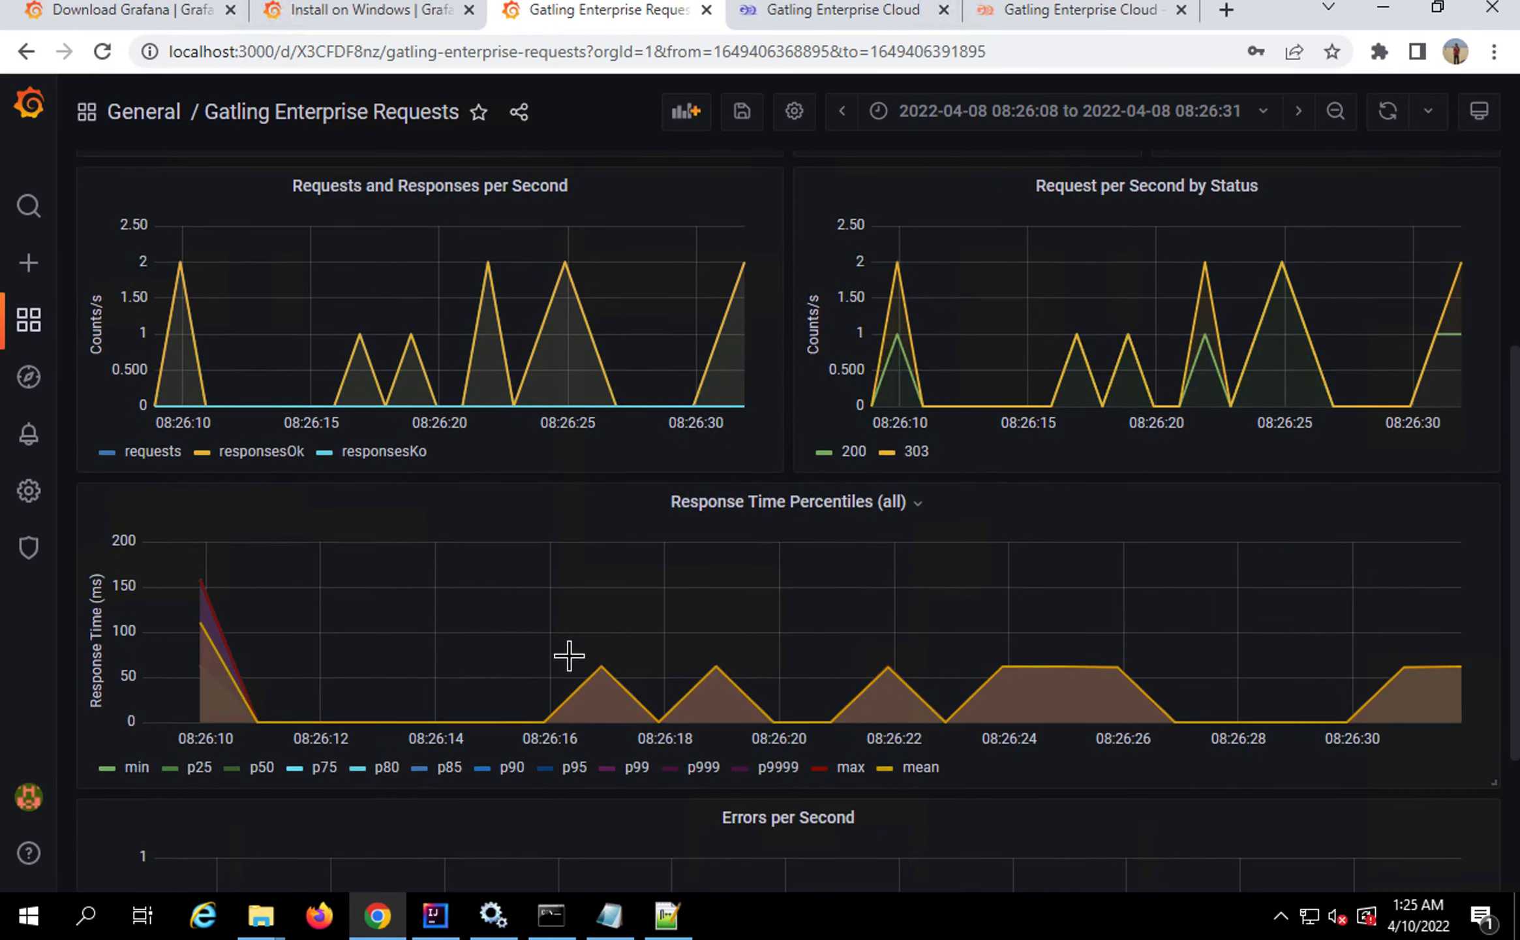
scroll(569, 656, up, 5)
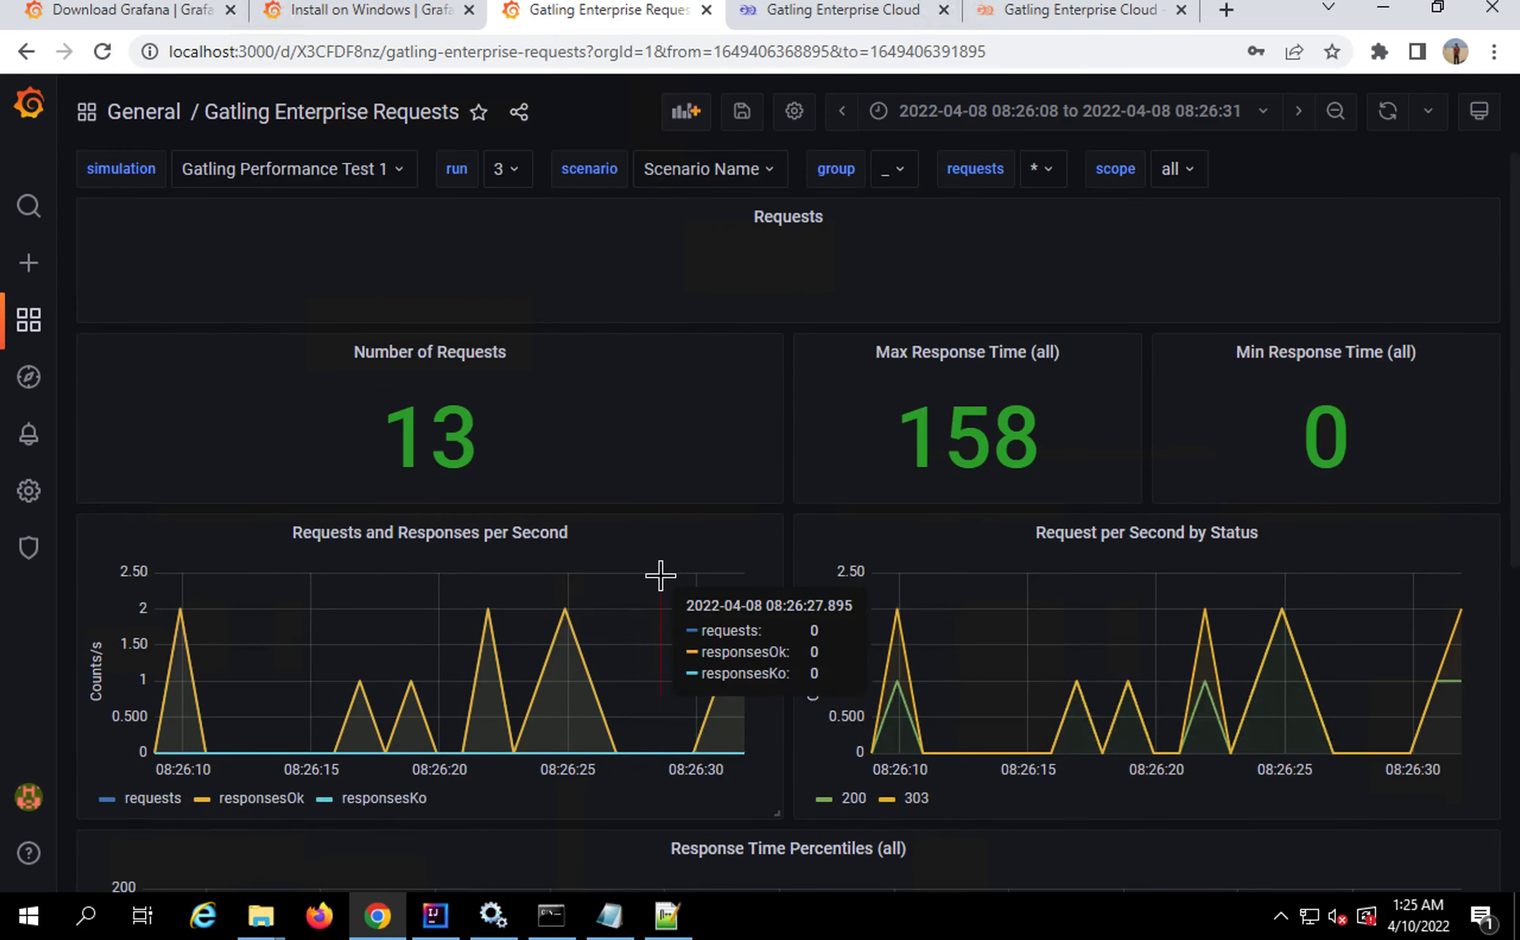
scroll(662, 574, down, 8)
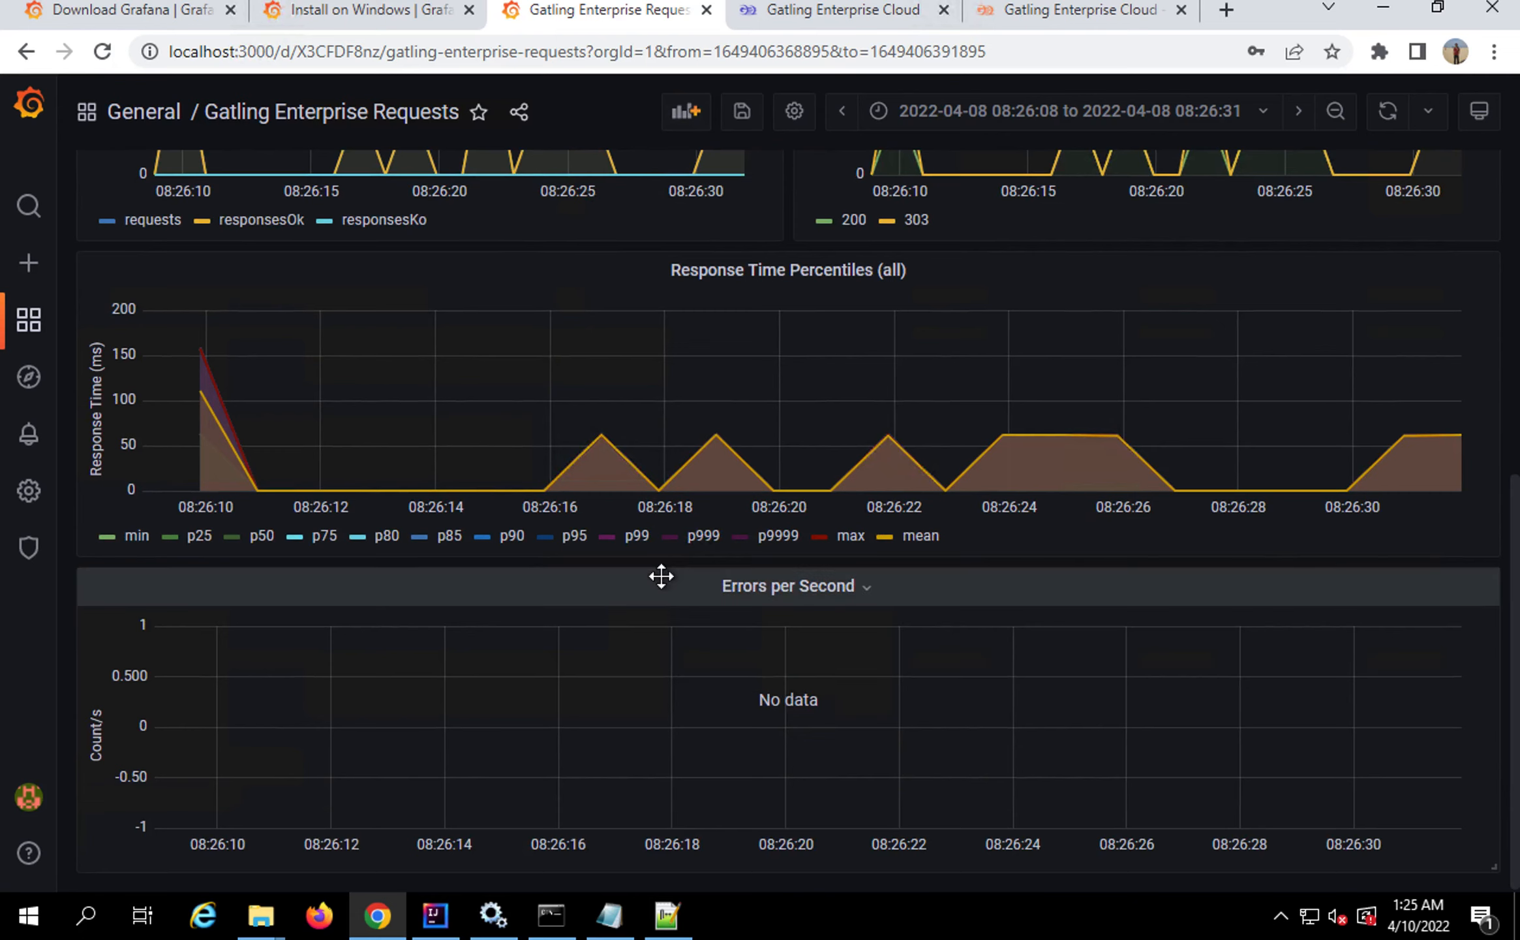
scroll(661, 576, up, 8)
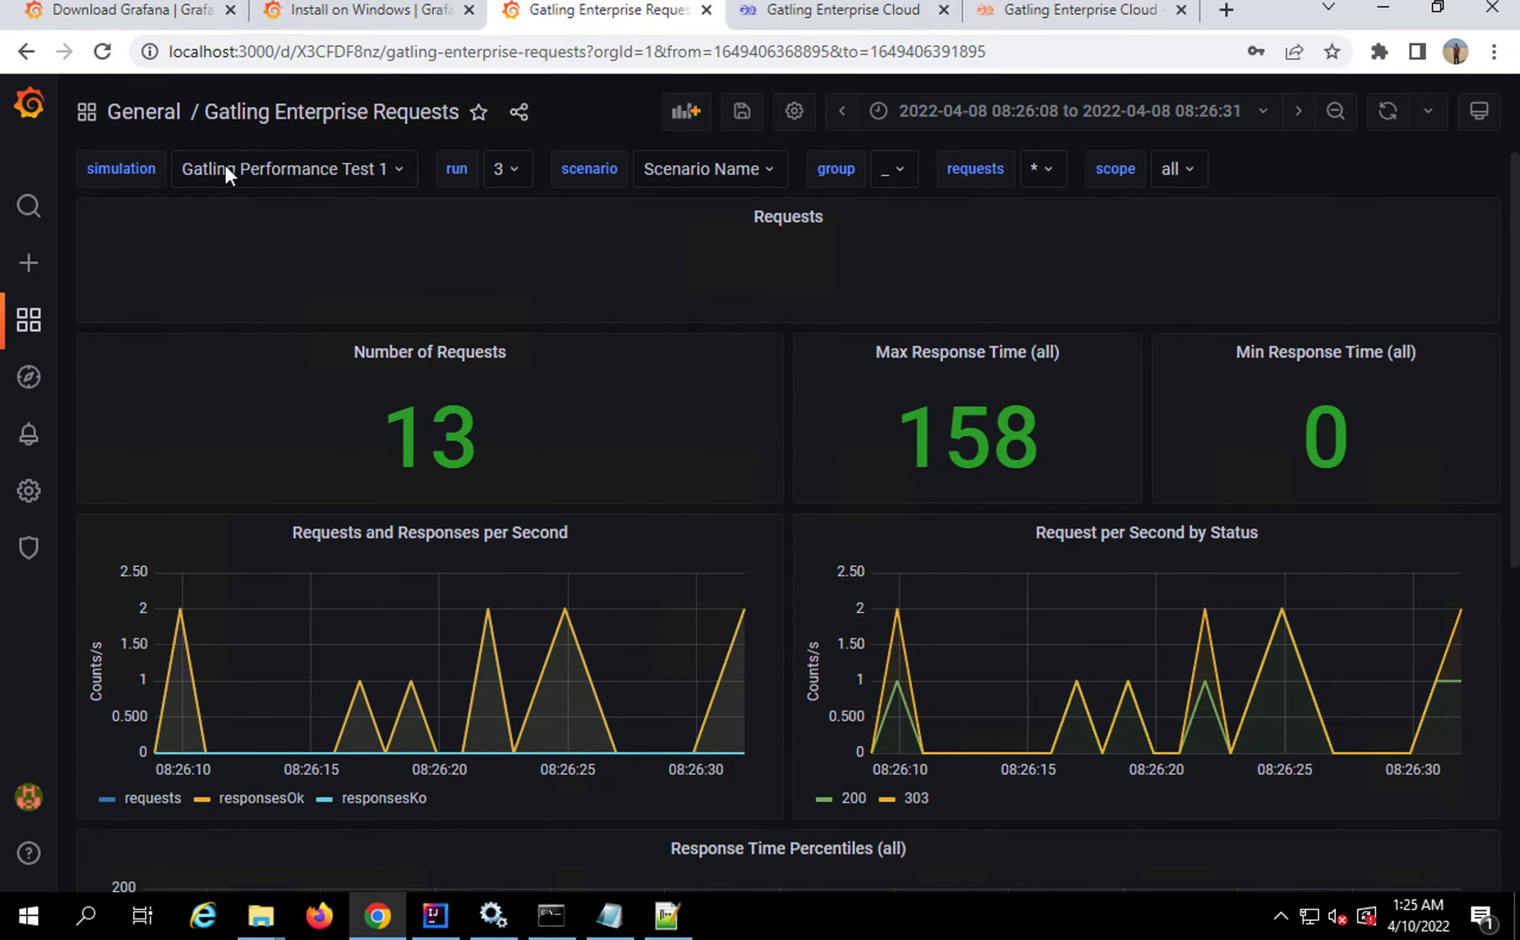
Set the simulation variable to Gatling Performance Test 1, checking the simulations in Gatling Enterprise Cloud
click(397, 171)
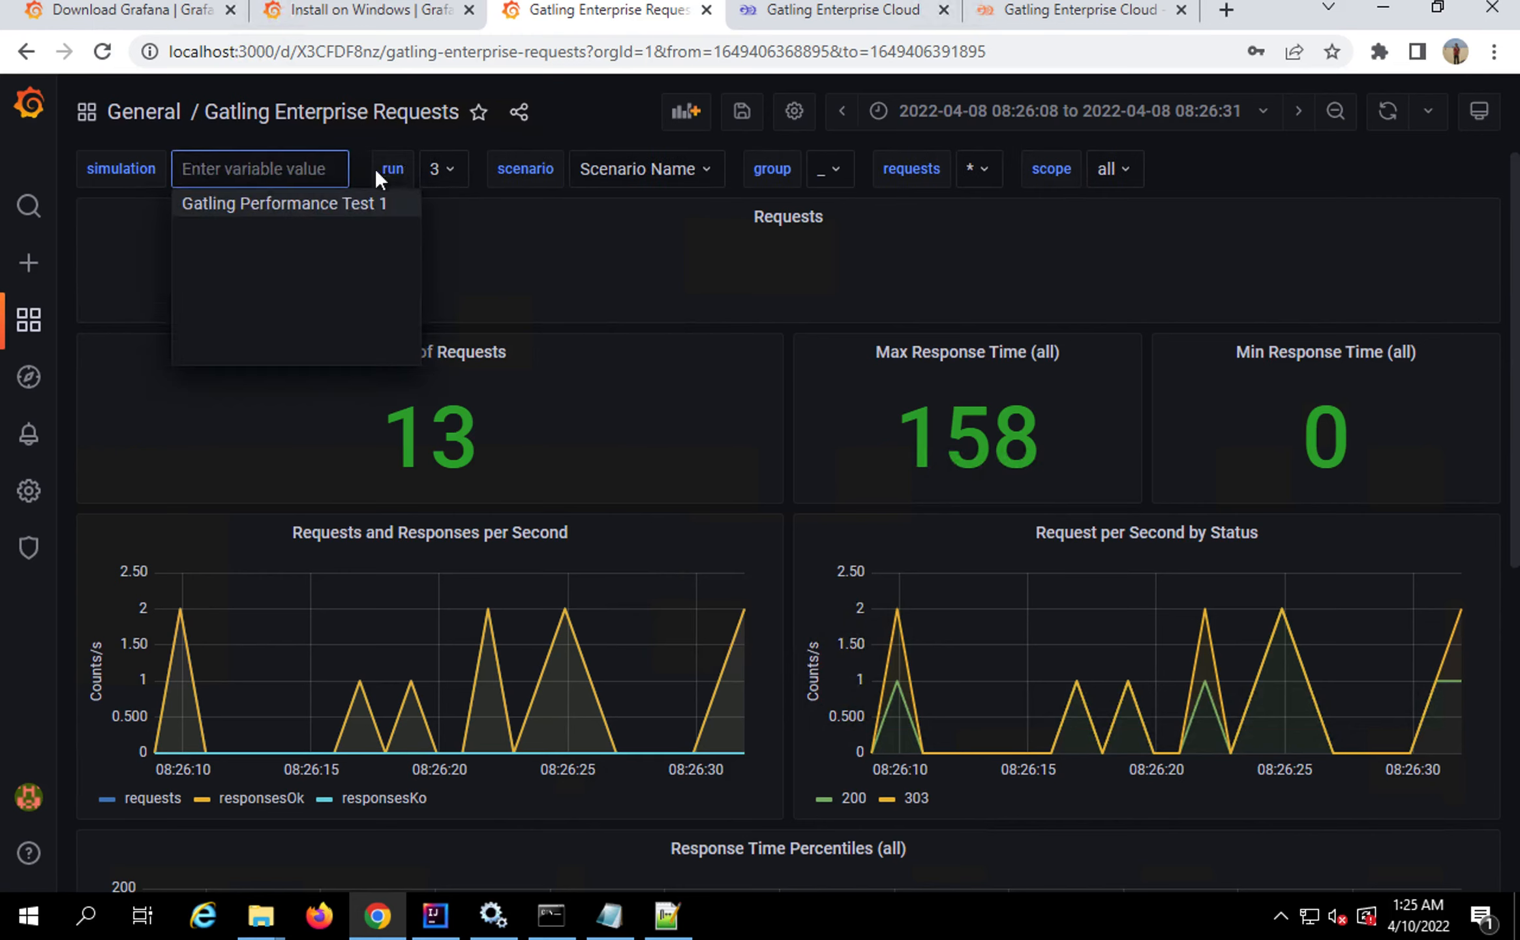
click(347, 203)
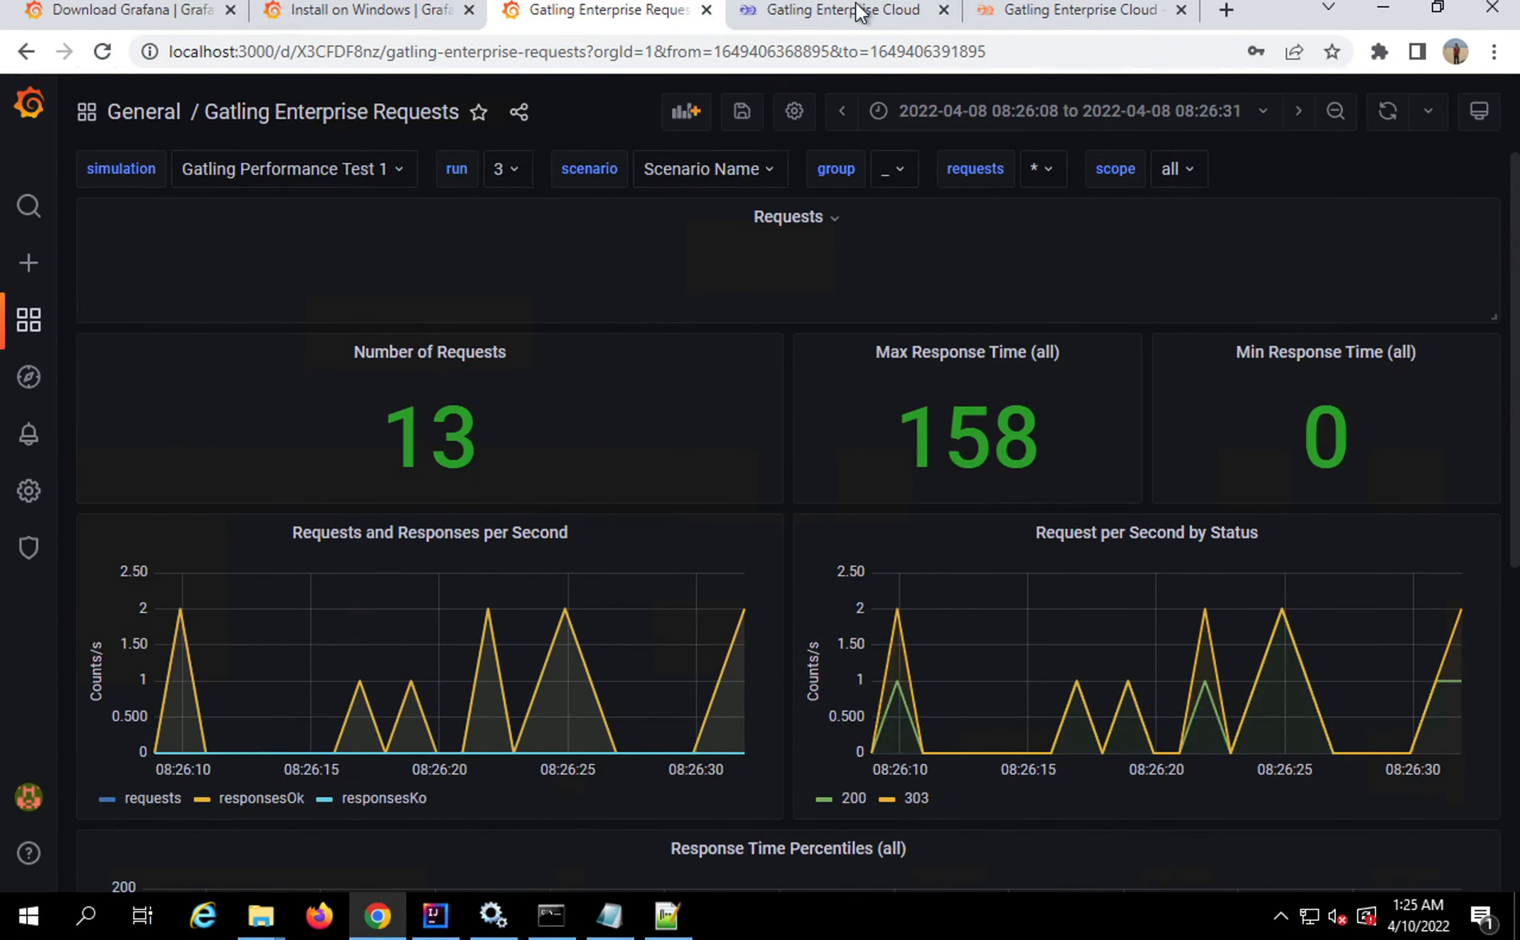
click(859, 12)
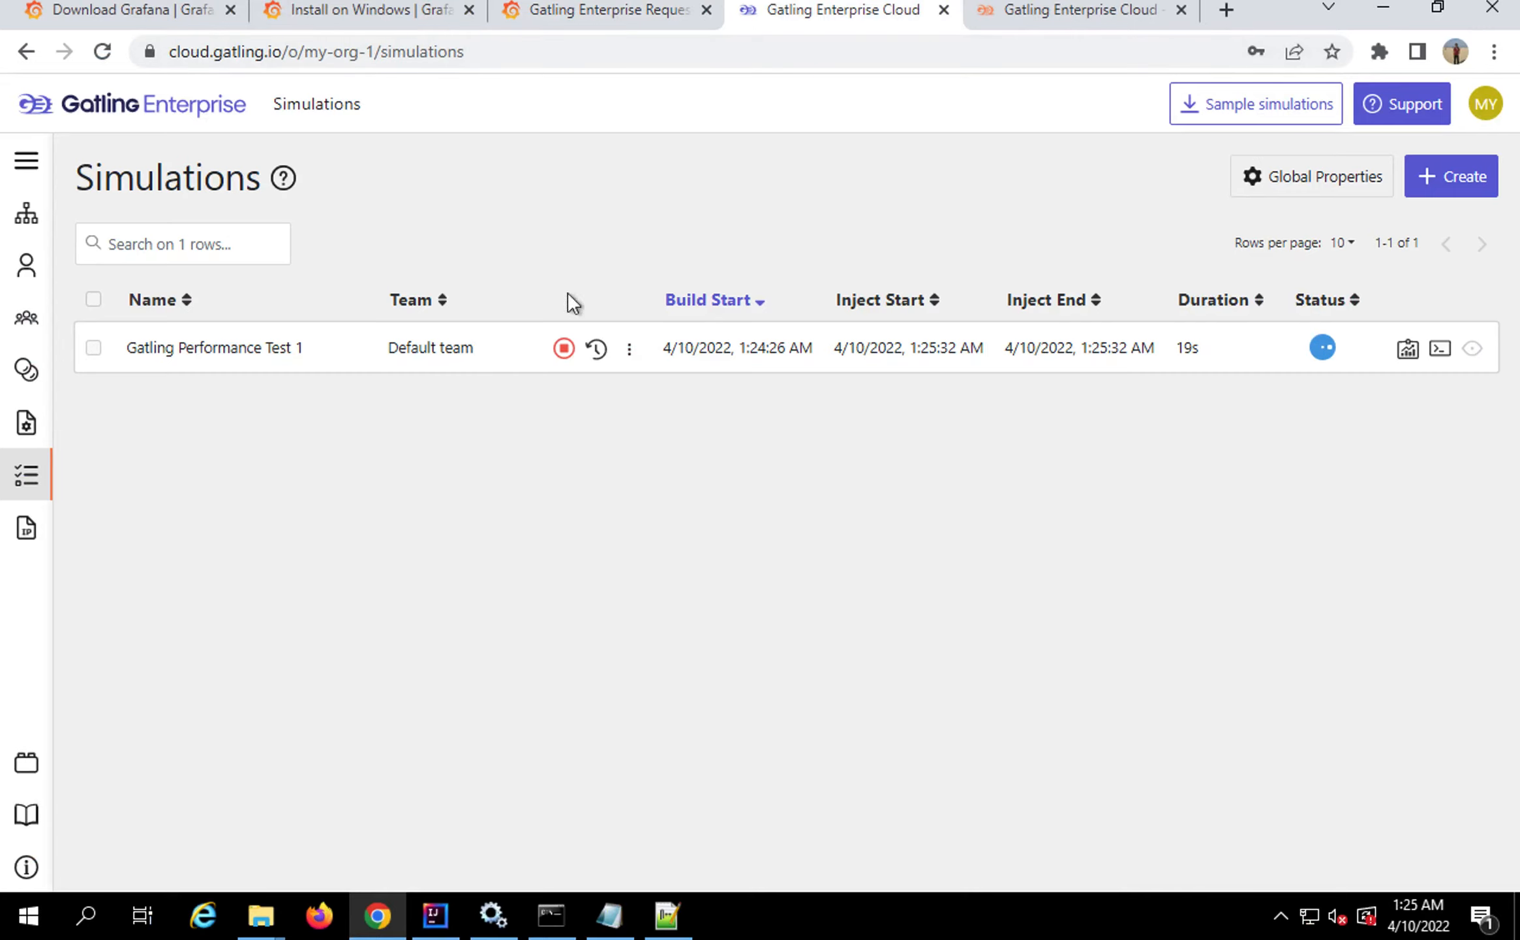
click(589, 16)
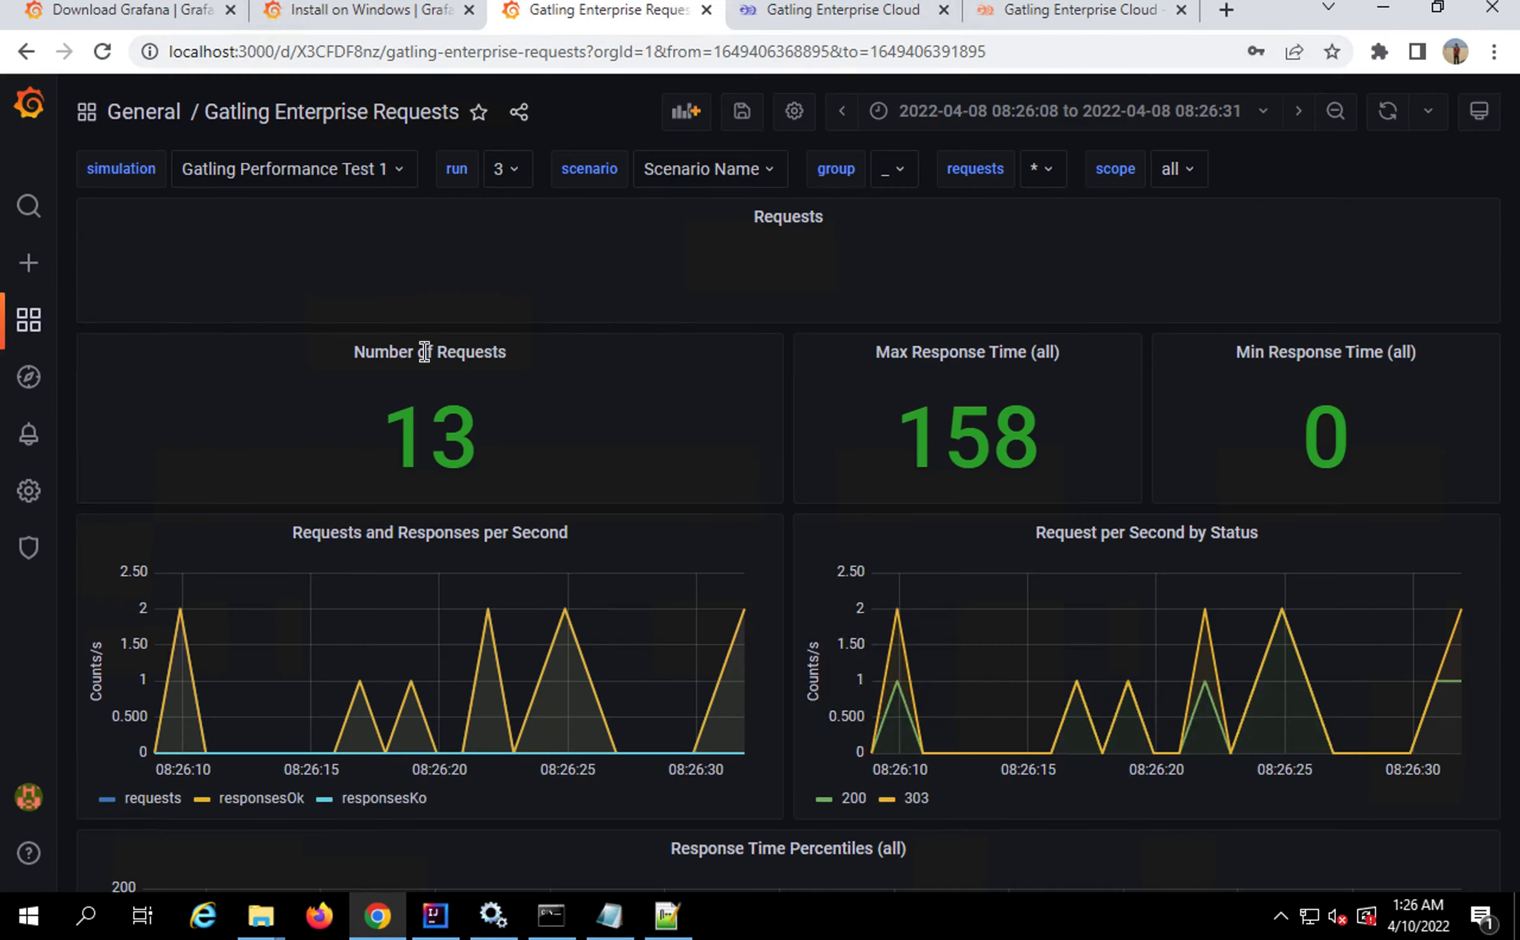
Filter the Requests dashboard to run 1, then to run 4
click(766, 171)
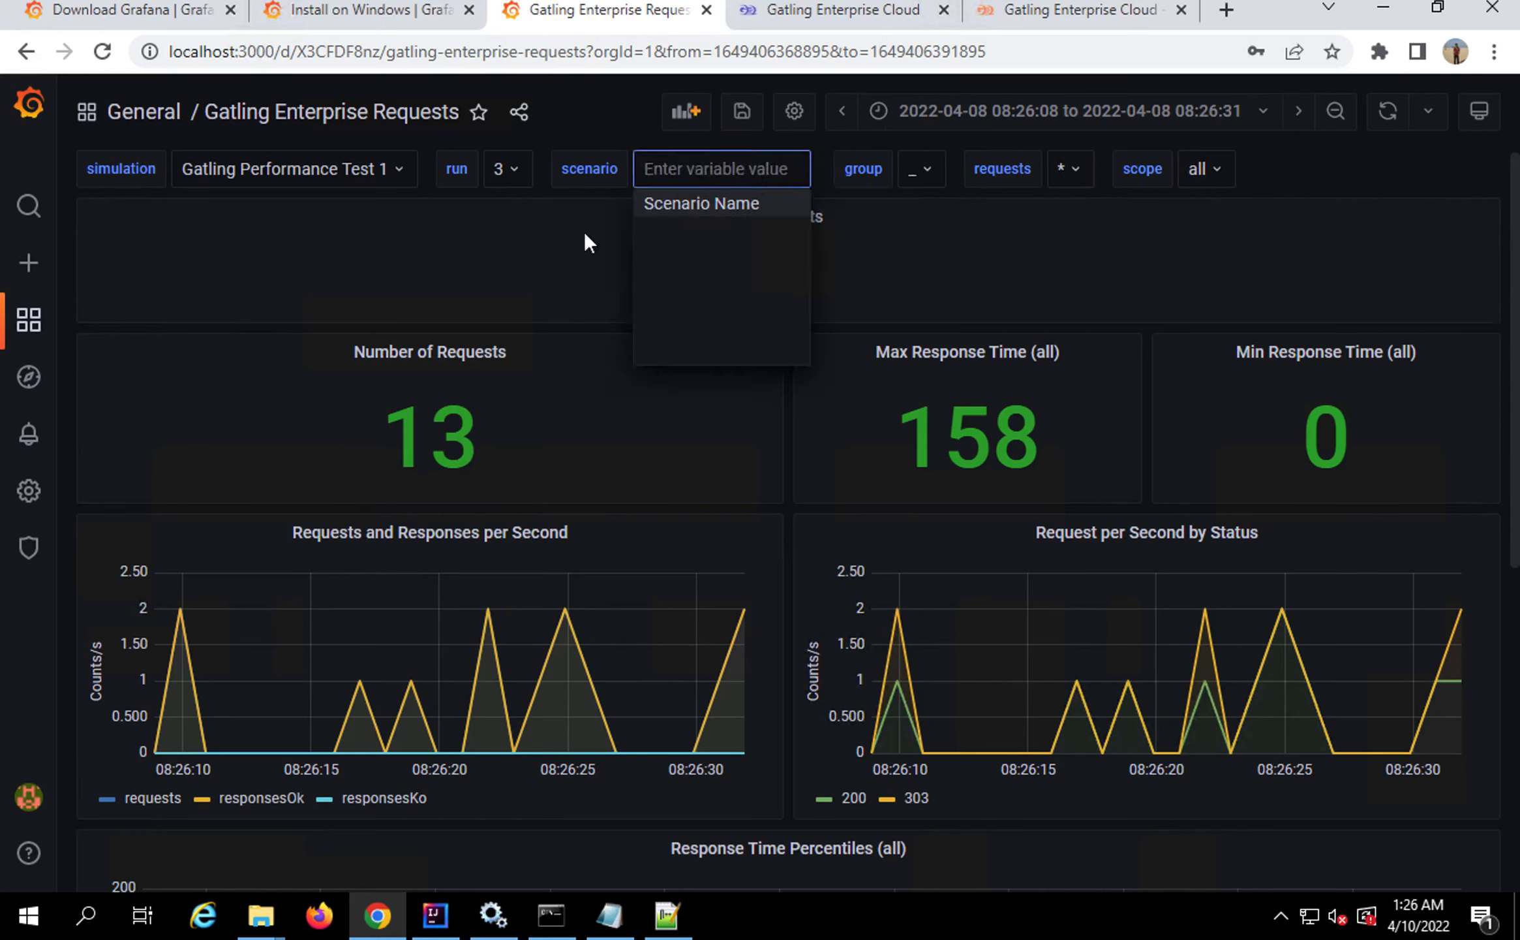
click(519, 164)
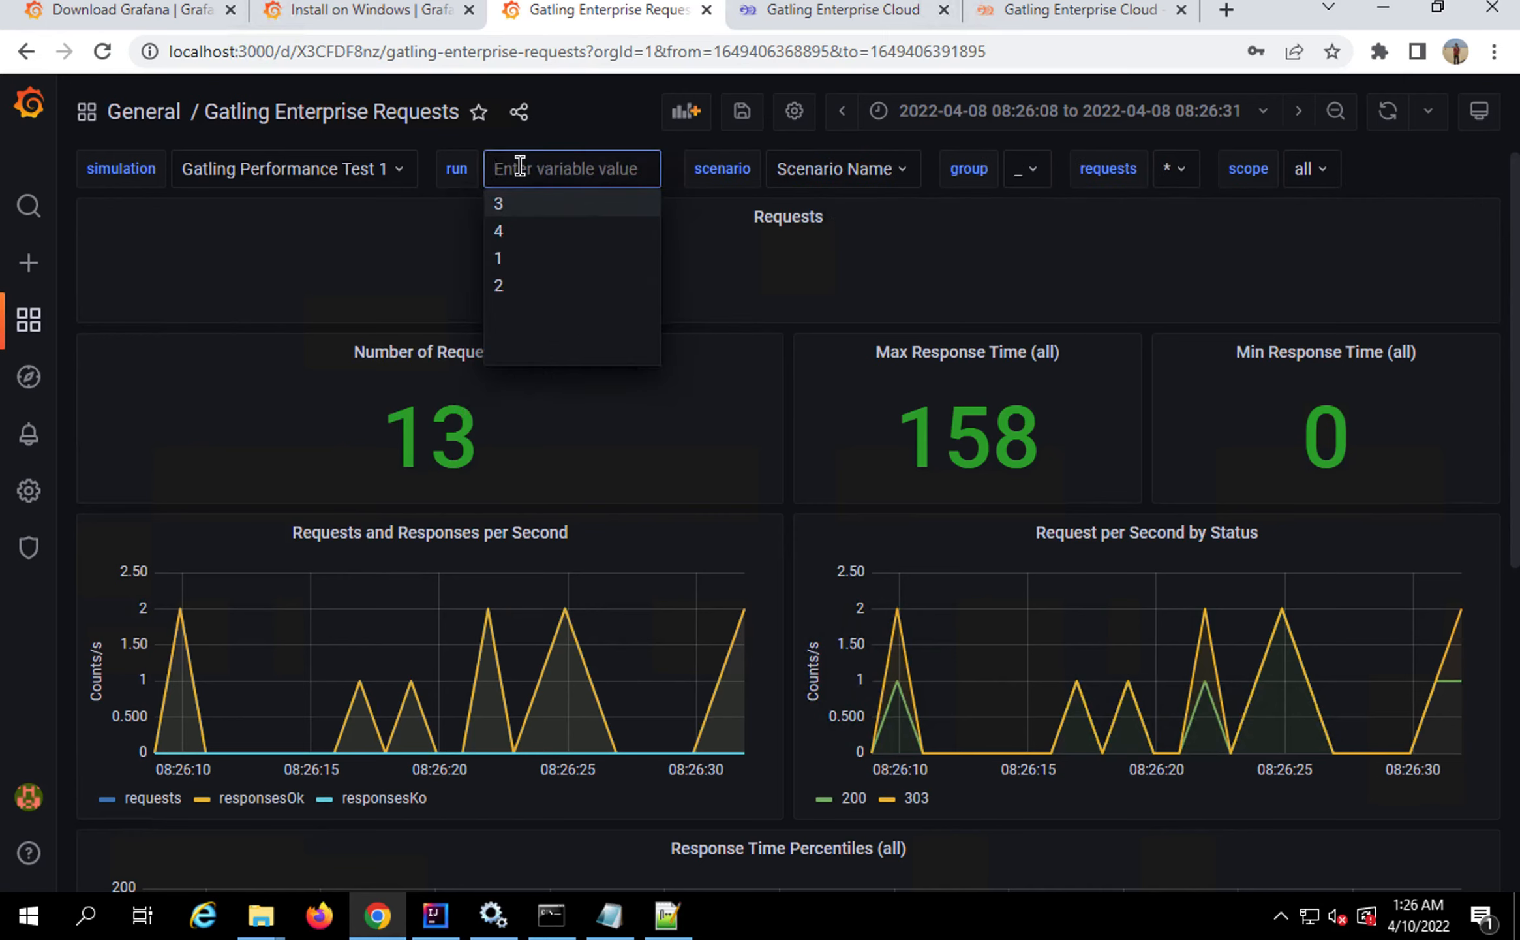
click(509, 258)
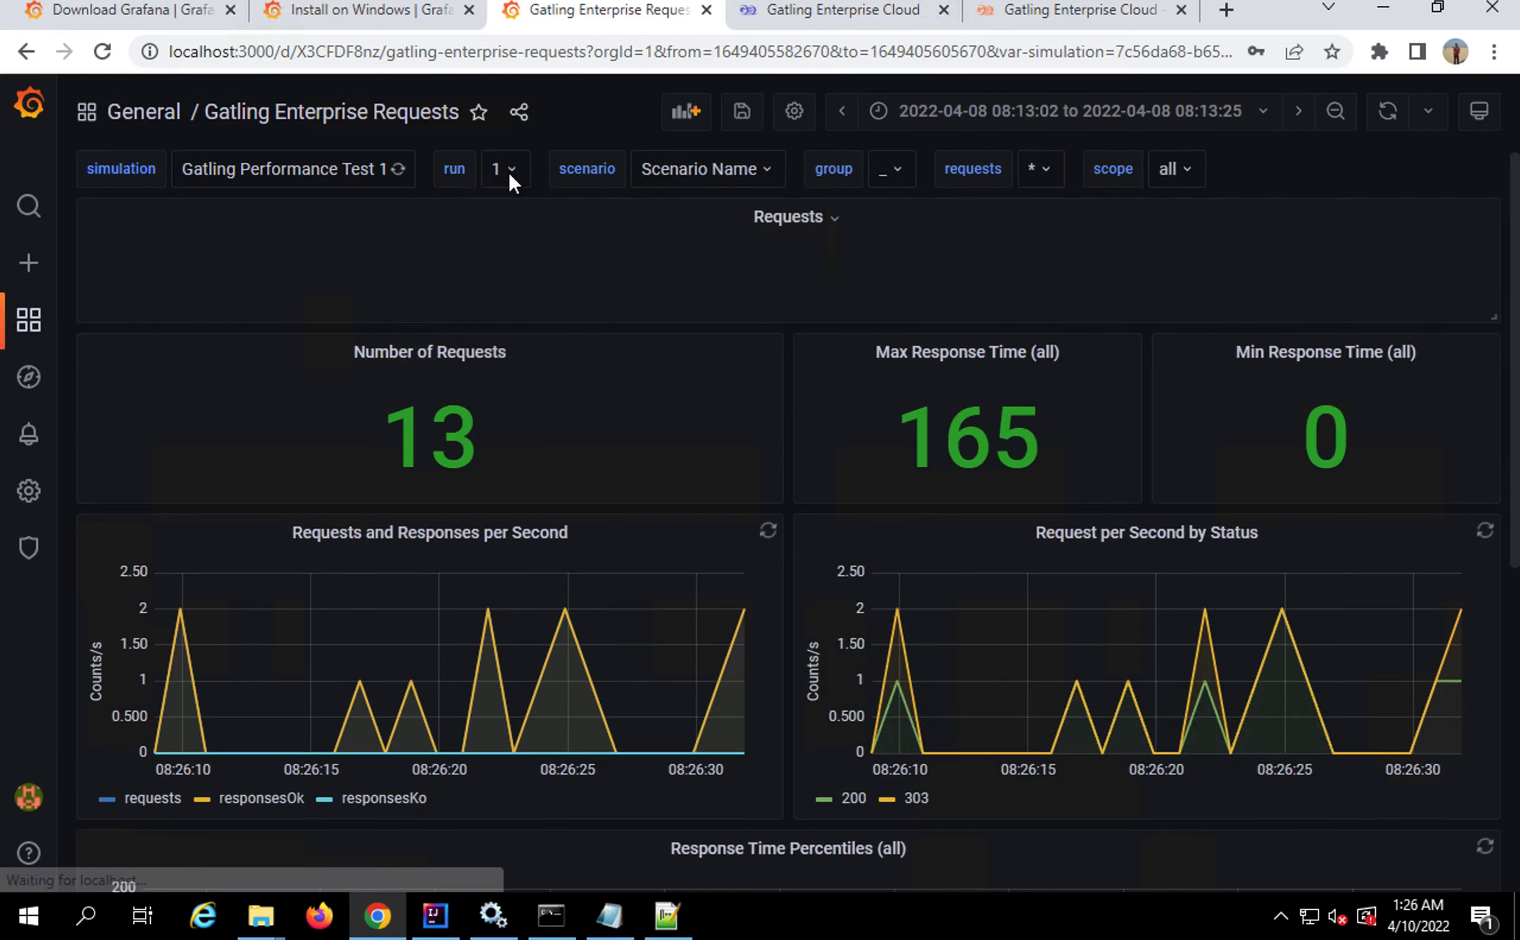
click(509, 171)
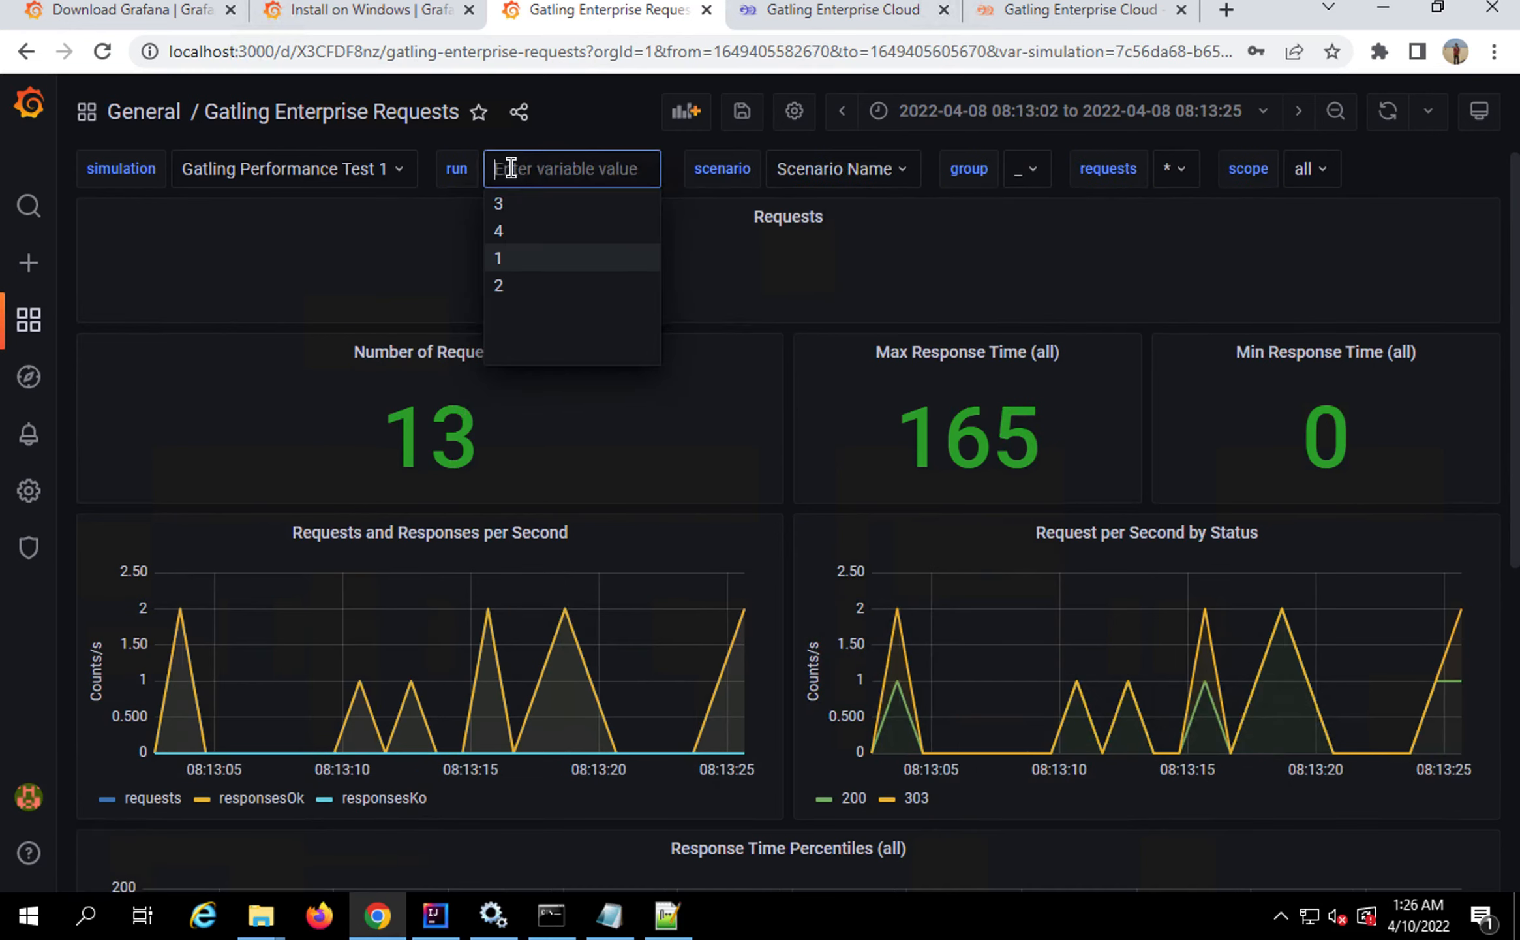
click(500, 230)
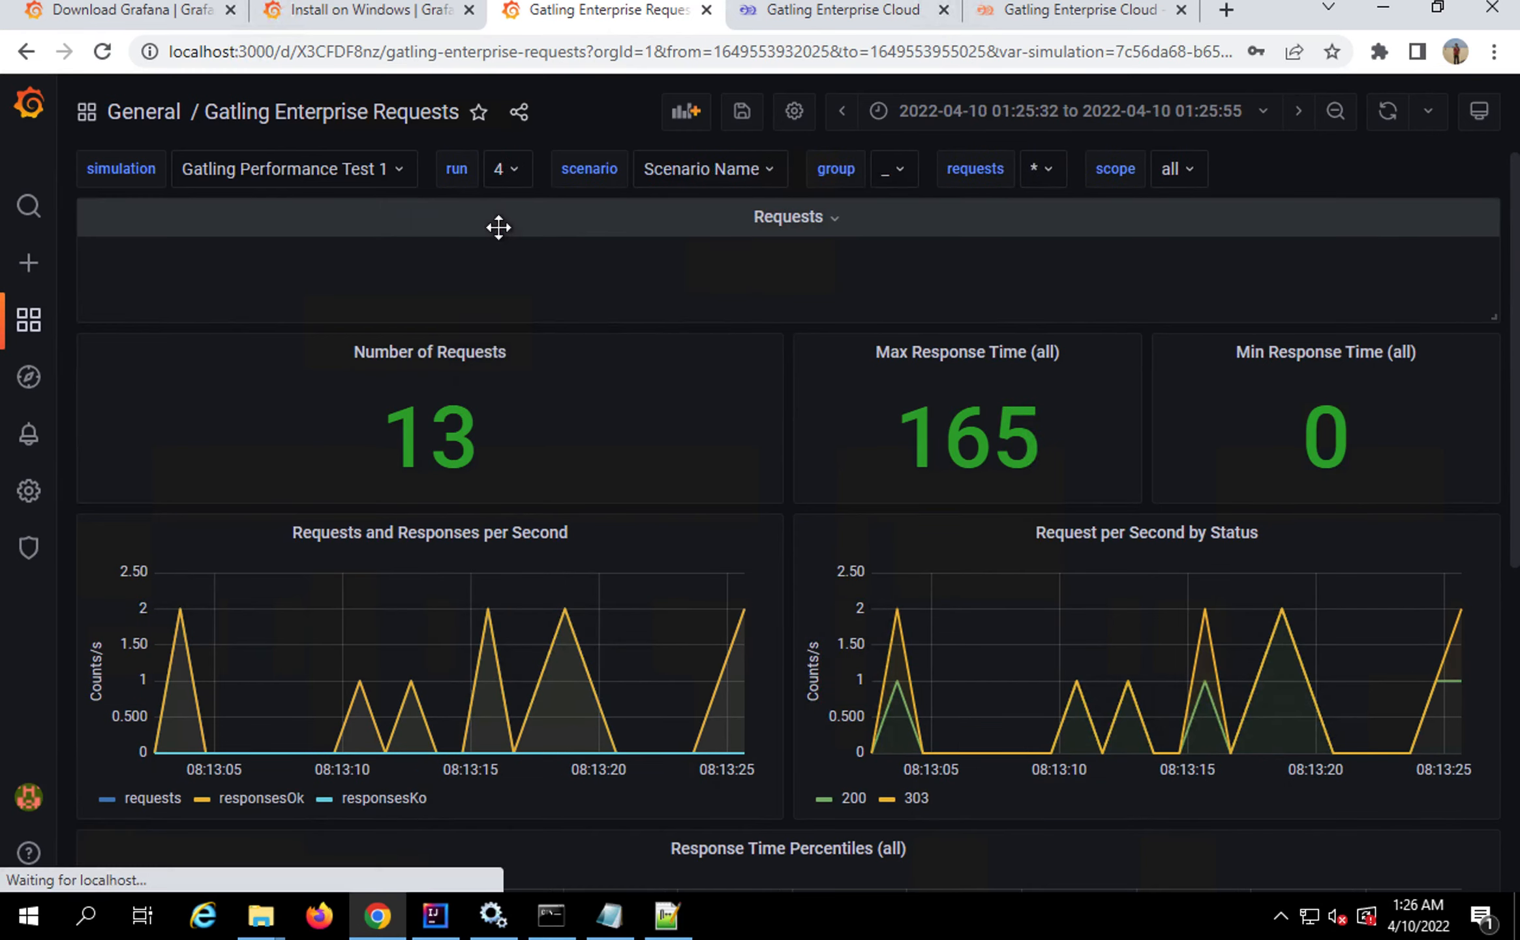
Filter the request names to request_5 only, then back to all requests
click(1052, 172)
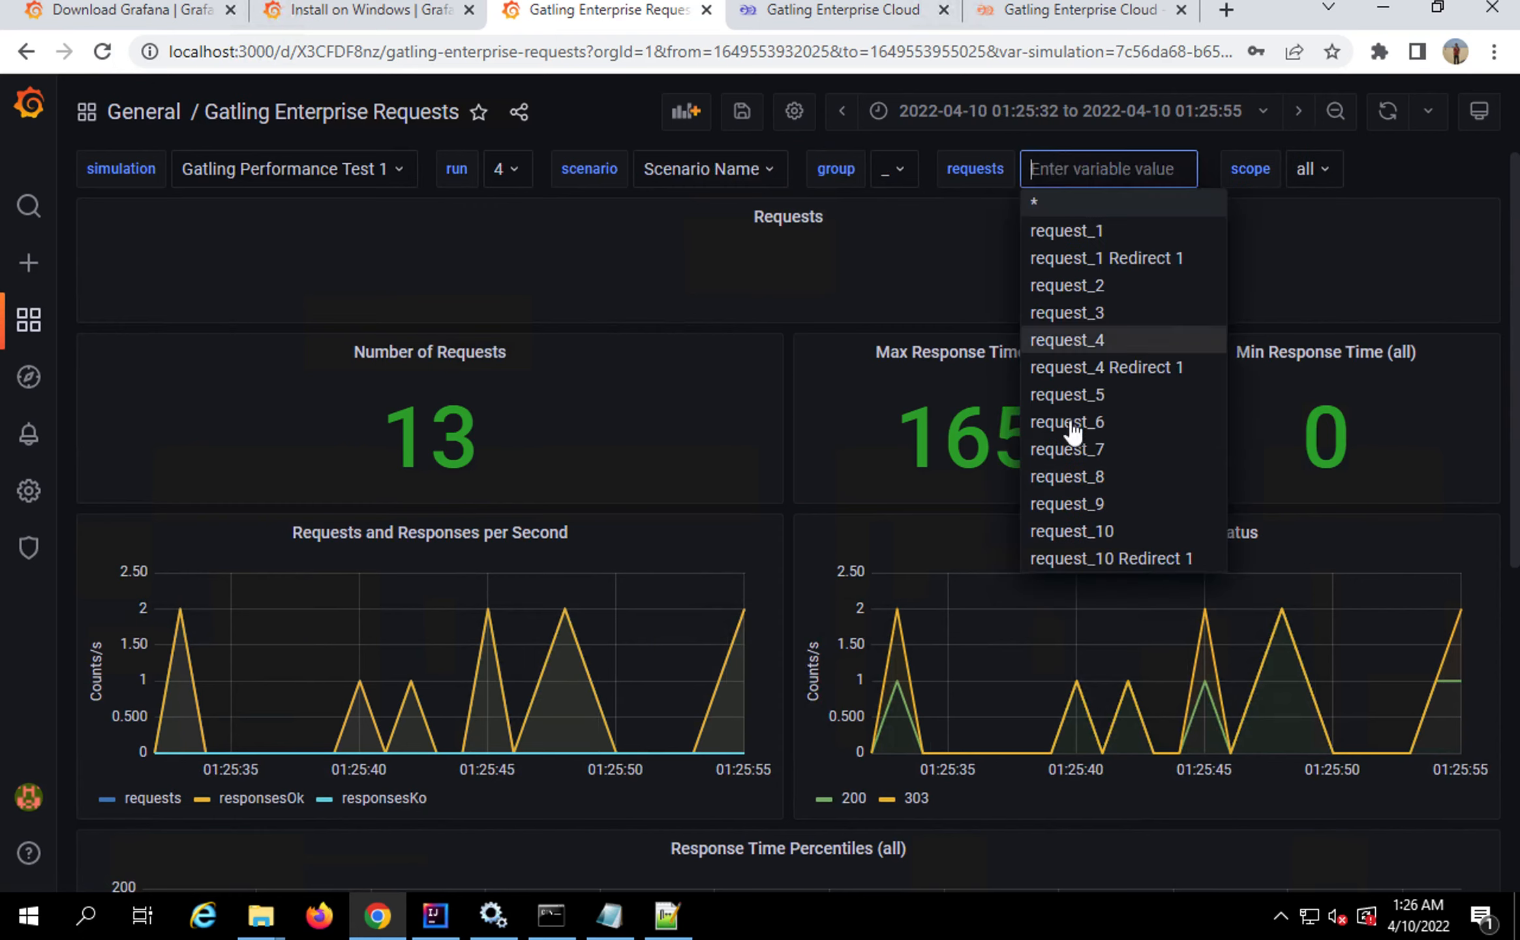
click(1076, 392)
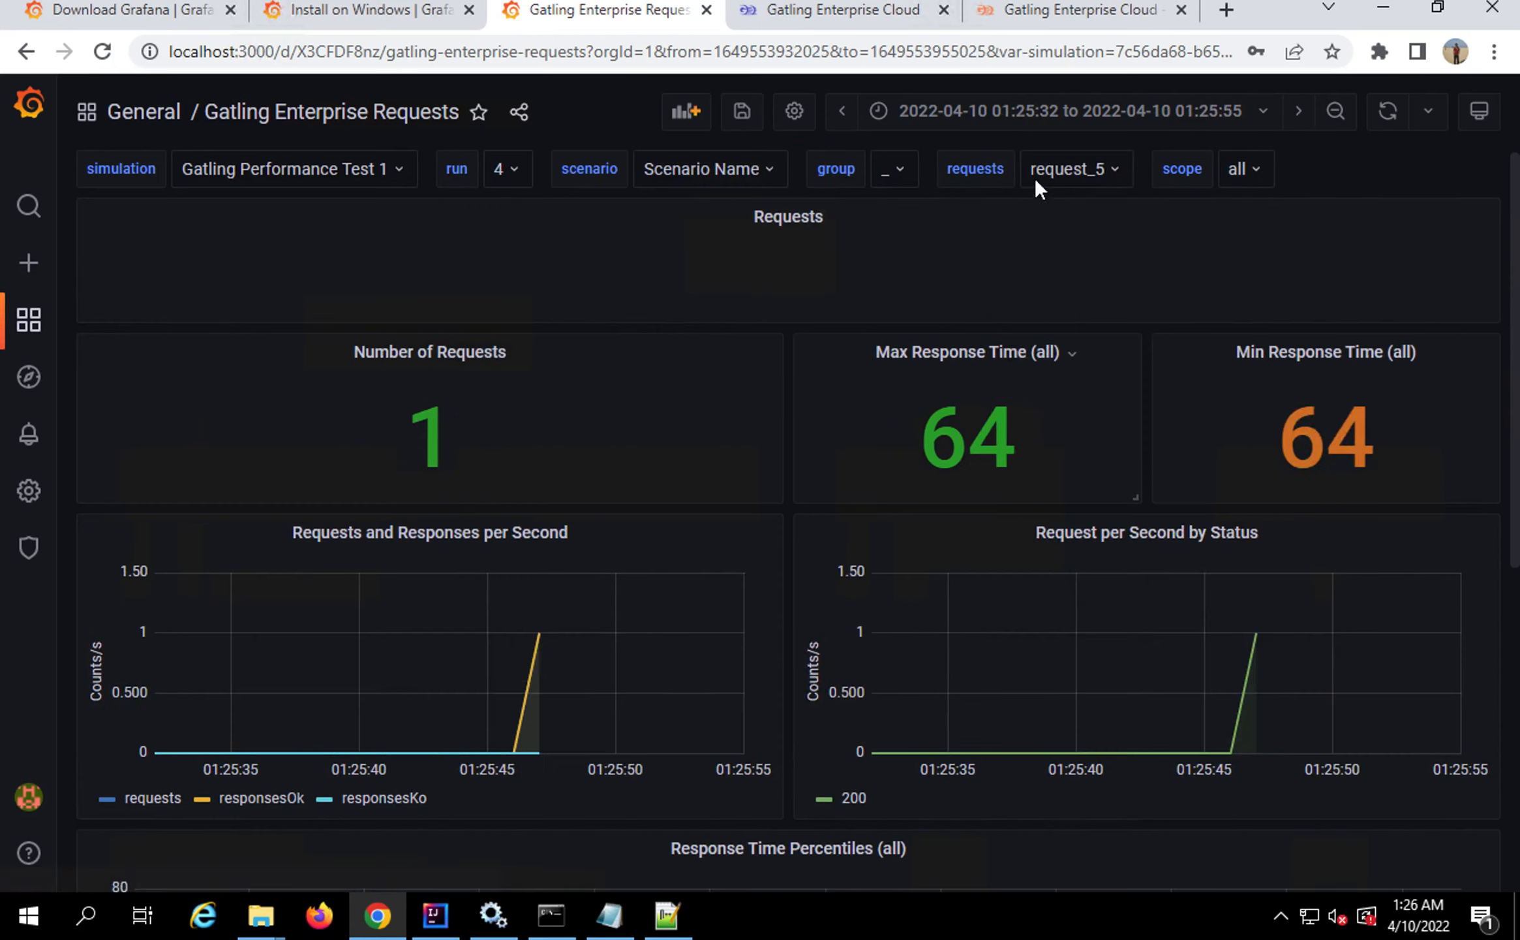
click(1114, 167)
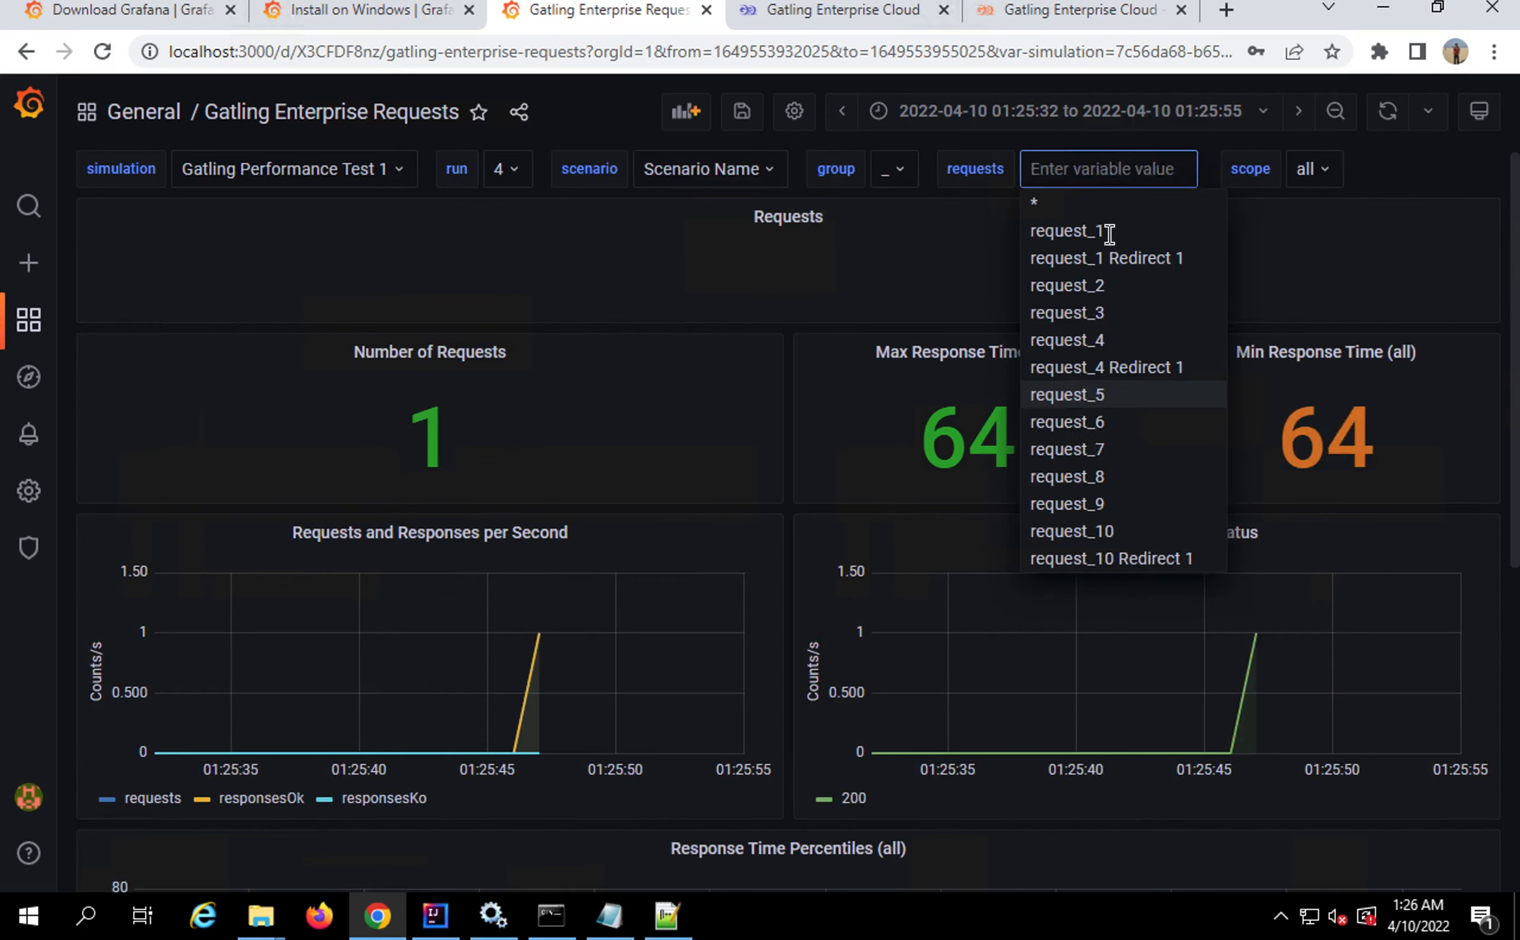
click(1039, 205)
click(1286, 193)
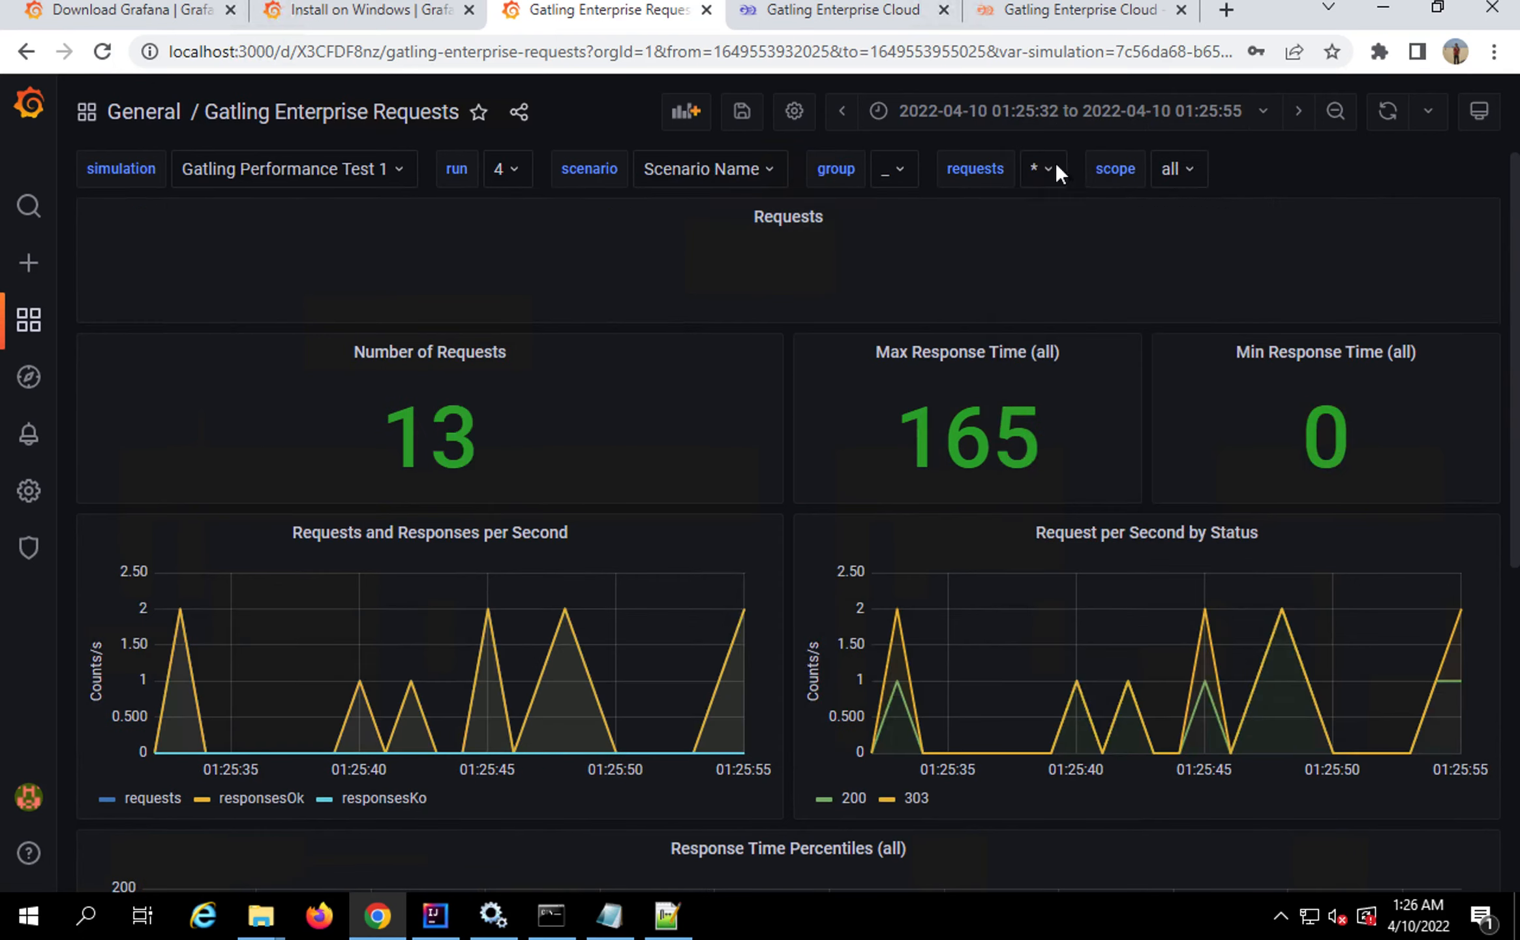
Limit the scope variable to ko, then set it back to all
click(1192, 173)
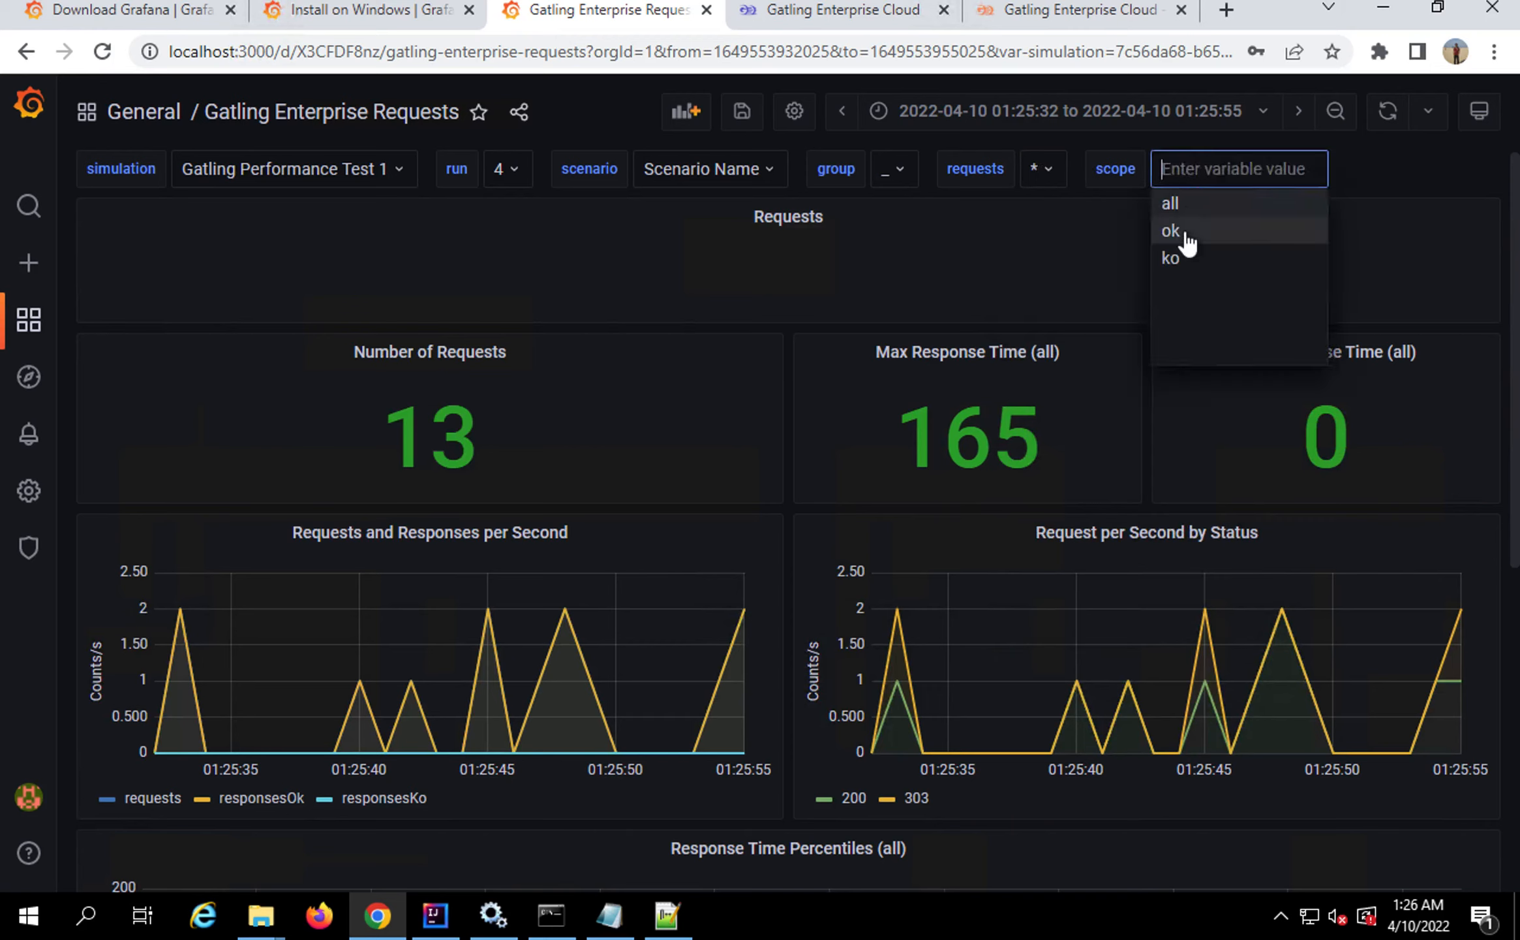
click(1183, 259)
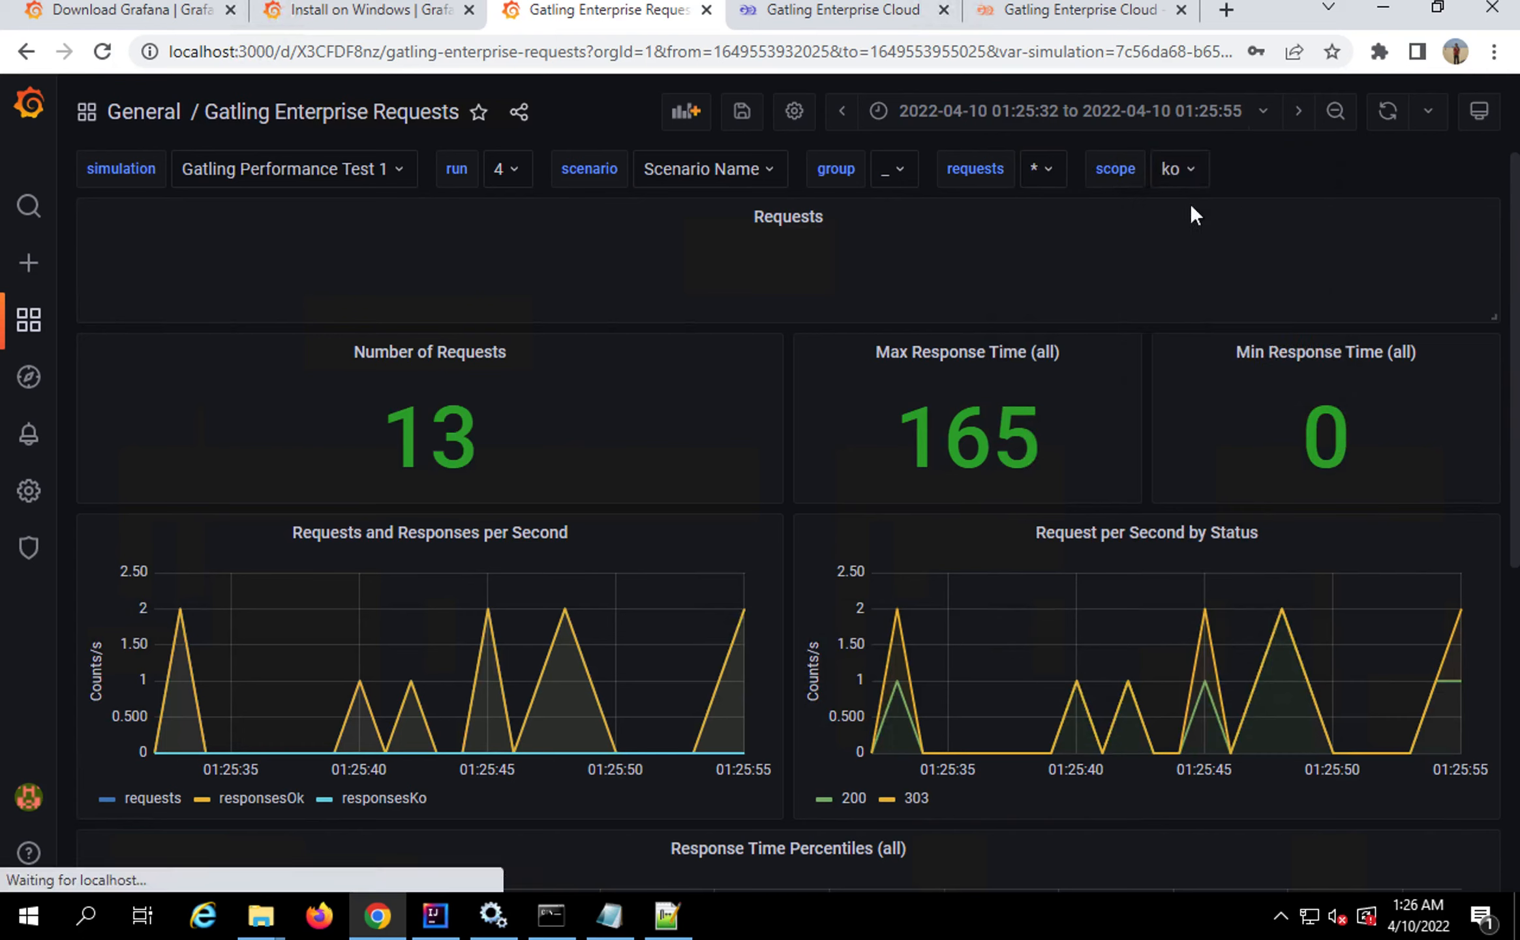
click(1189, 168)
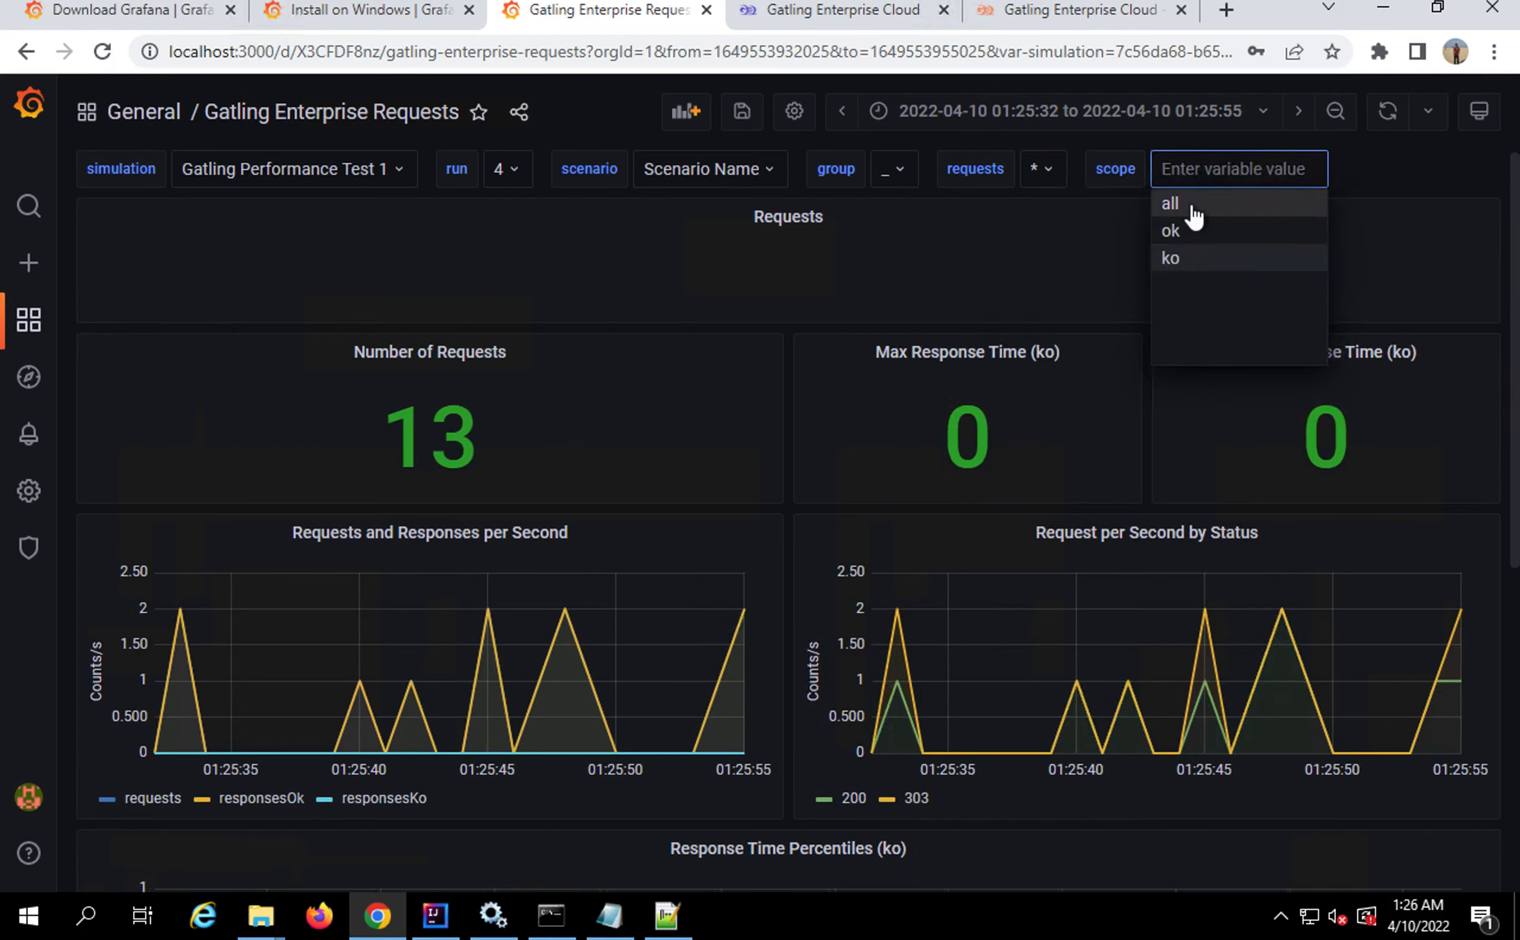
click(1191, 207)
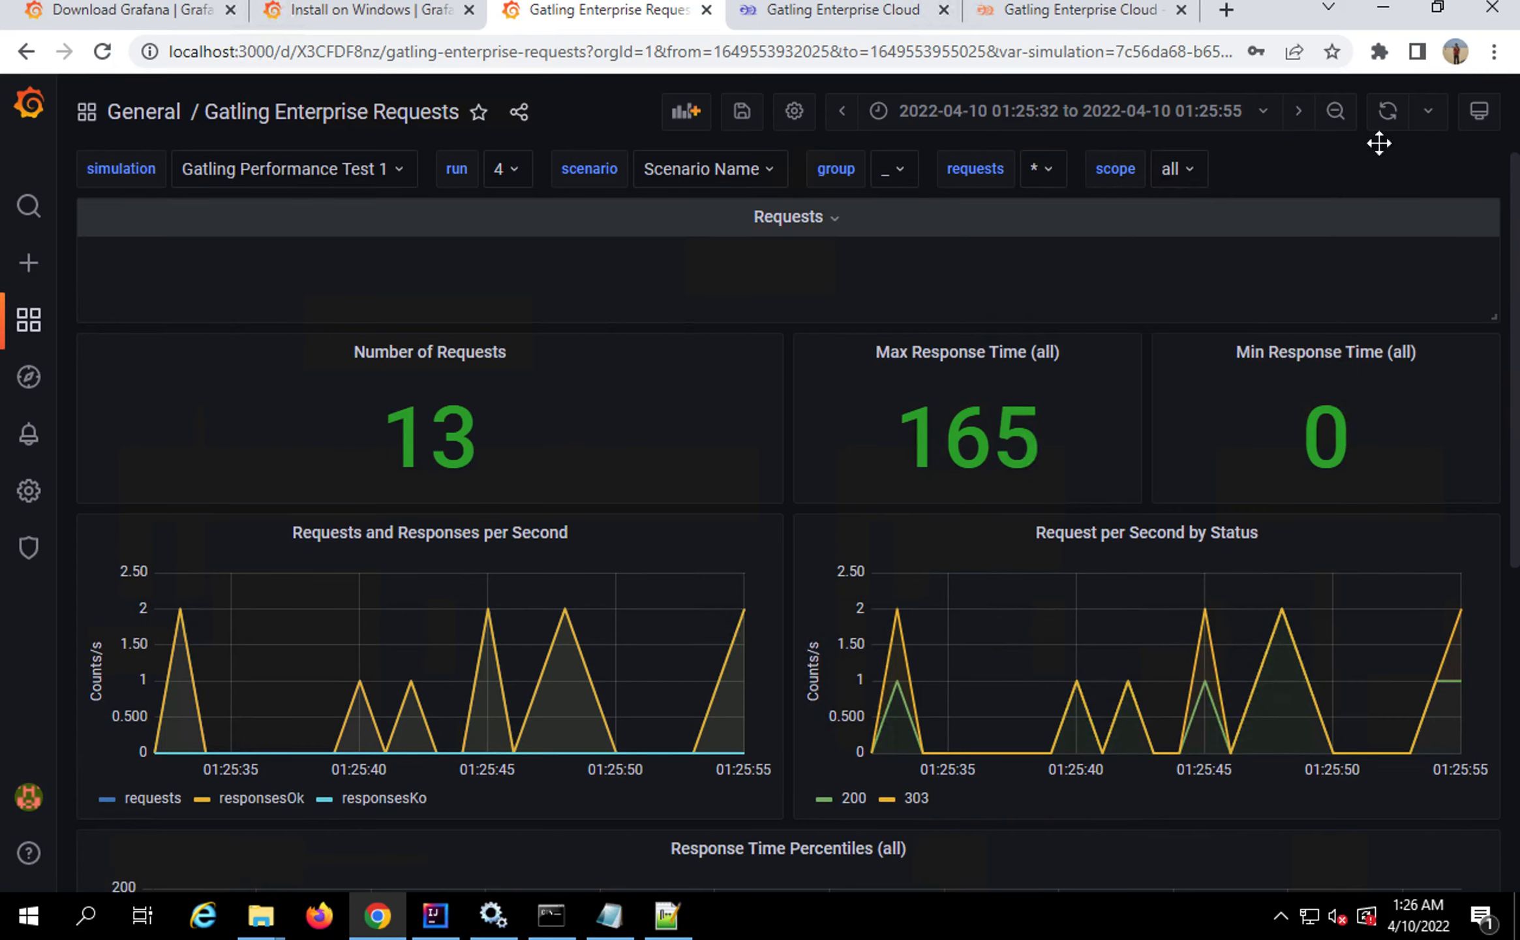
Open the Requests dashboard's Variables settings, then switch to Gatling Enterprise's Simulations page
click(795, 112)
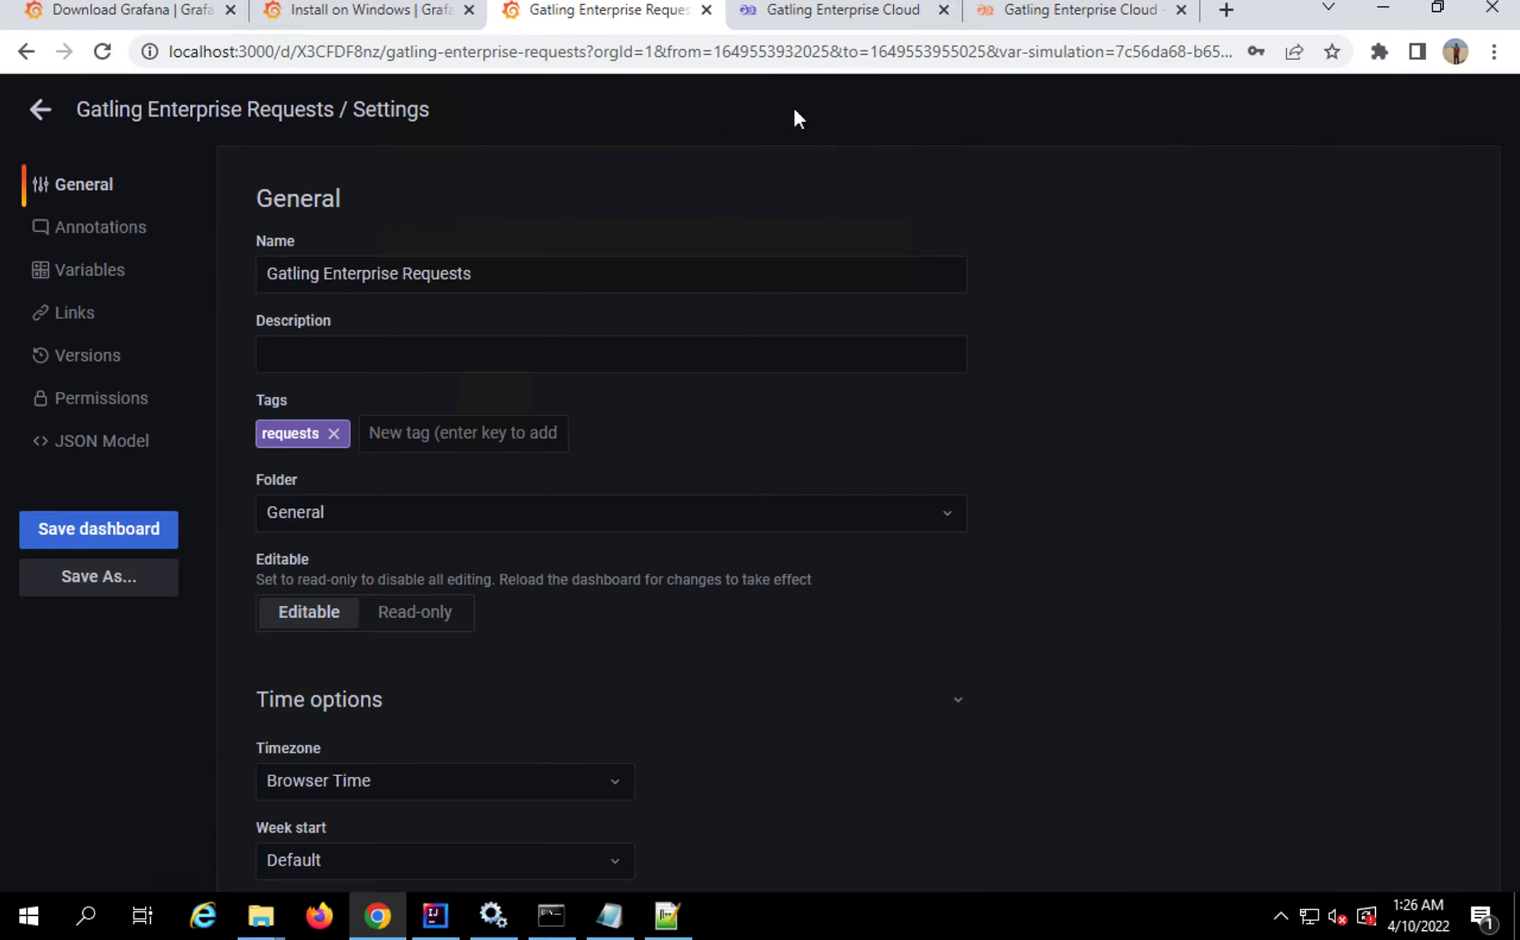
click(63, 279)
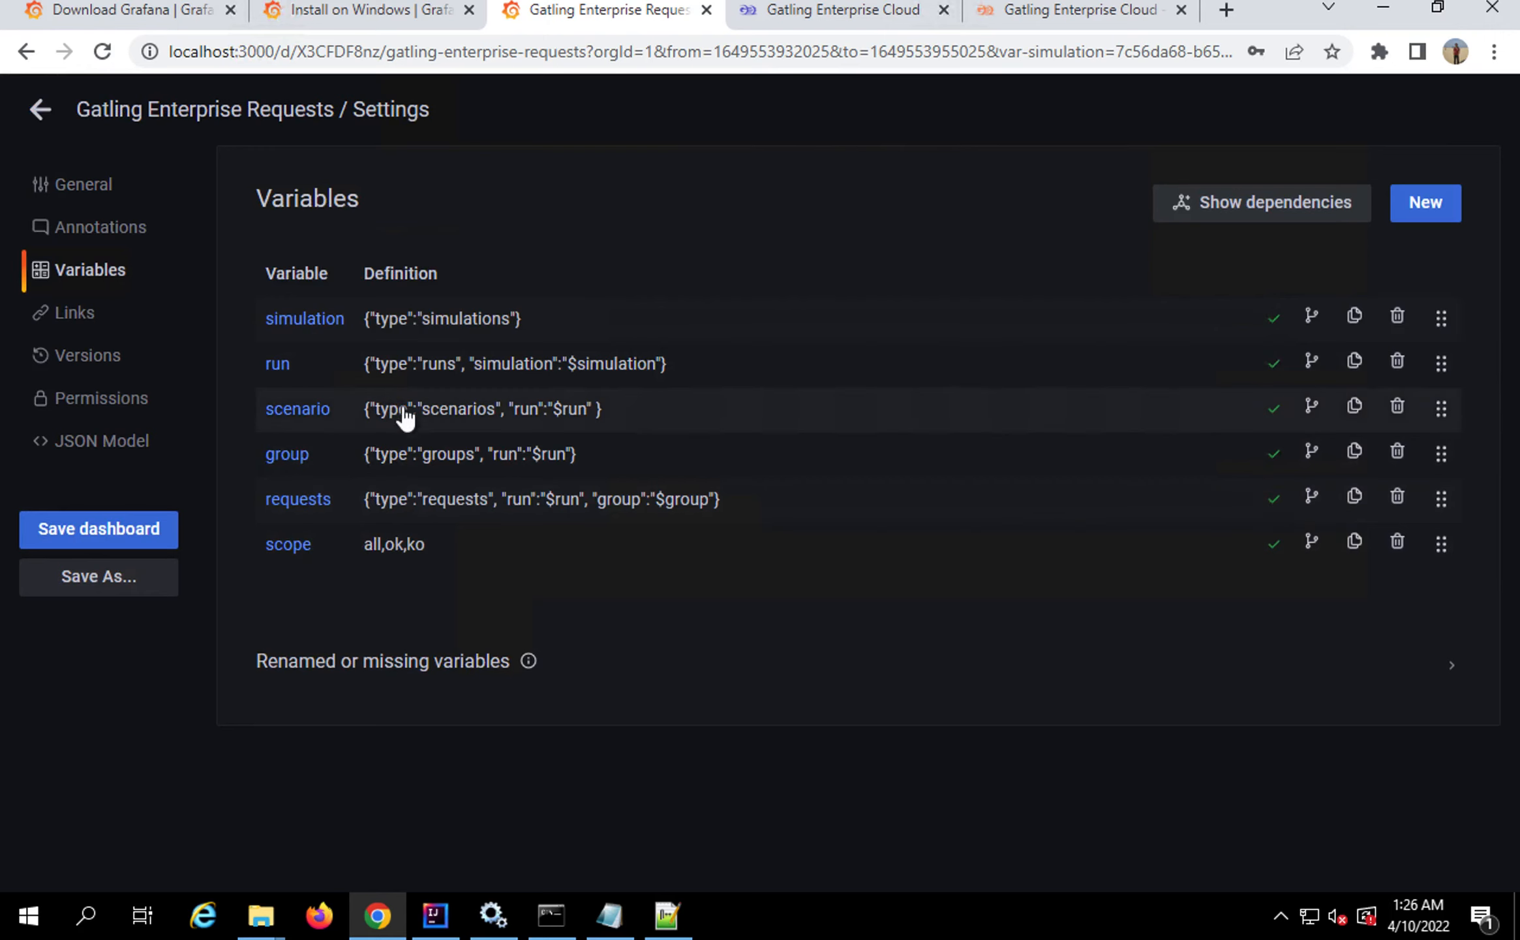
click(815, 15)
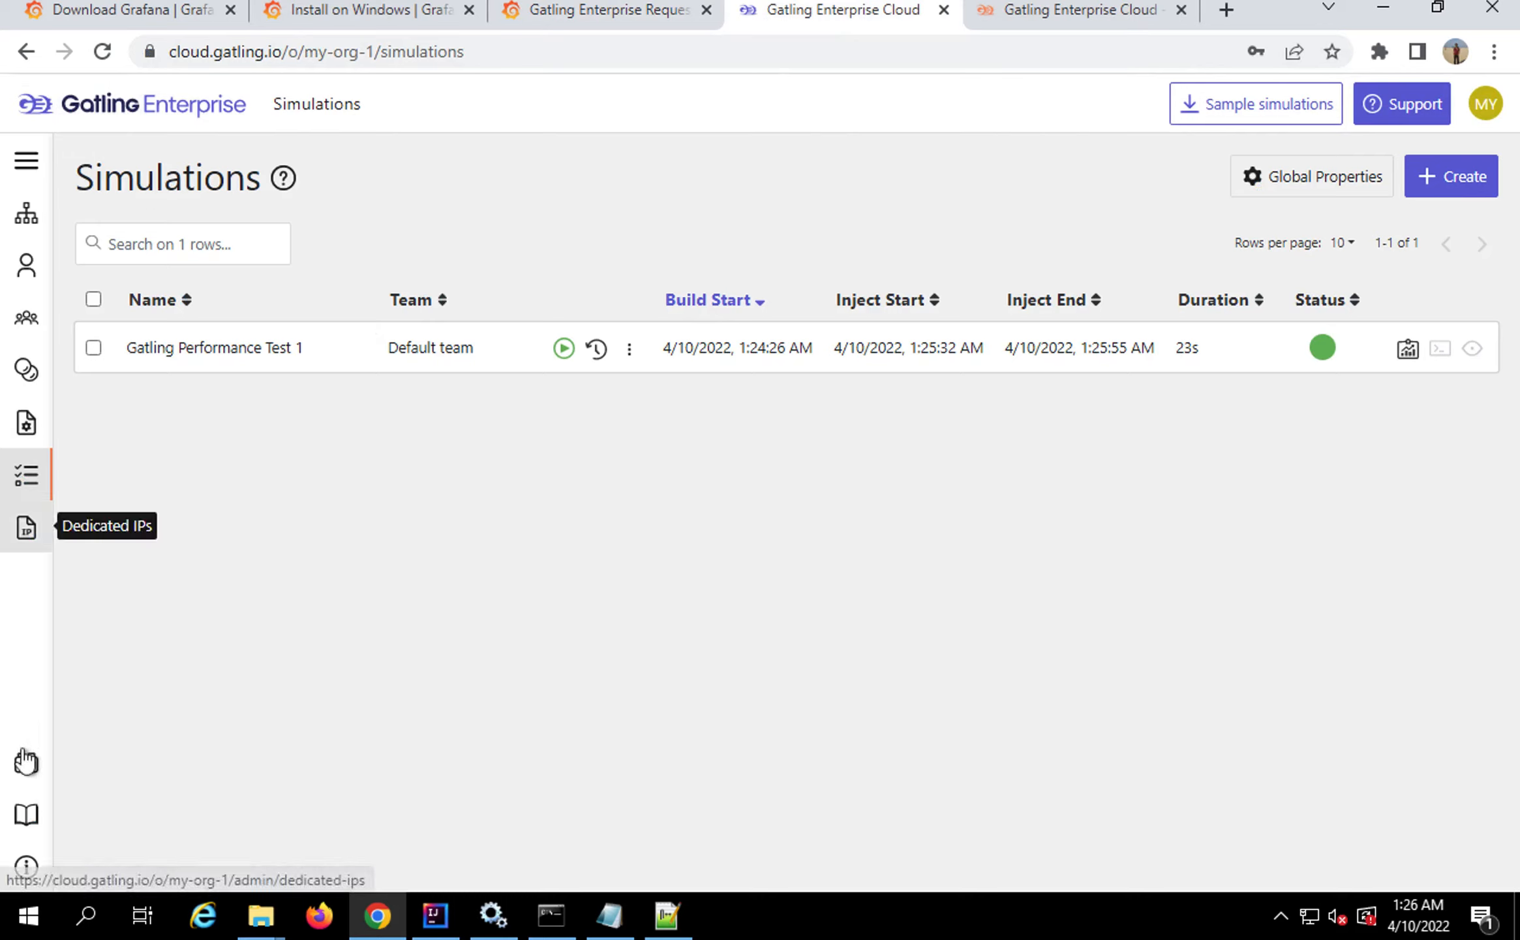
Open the Swagger API documentation from the Documentation menu and start authorization
click(27, 822)
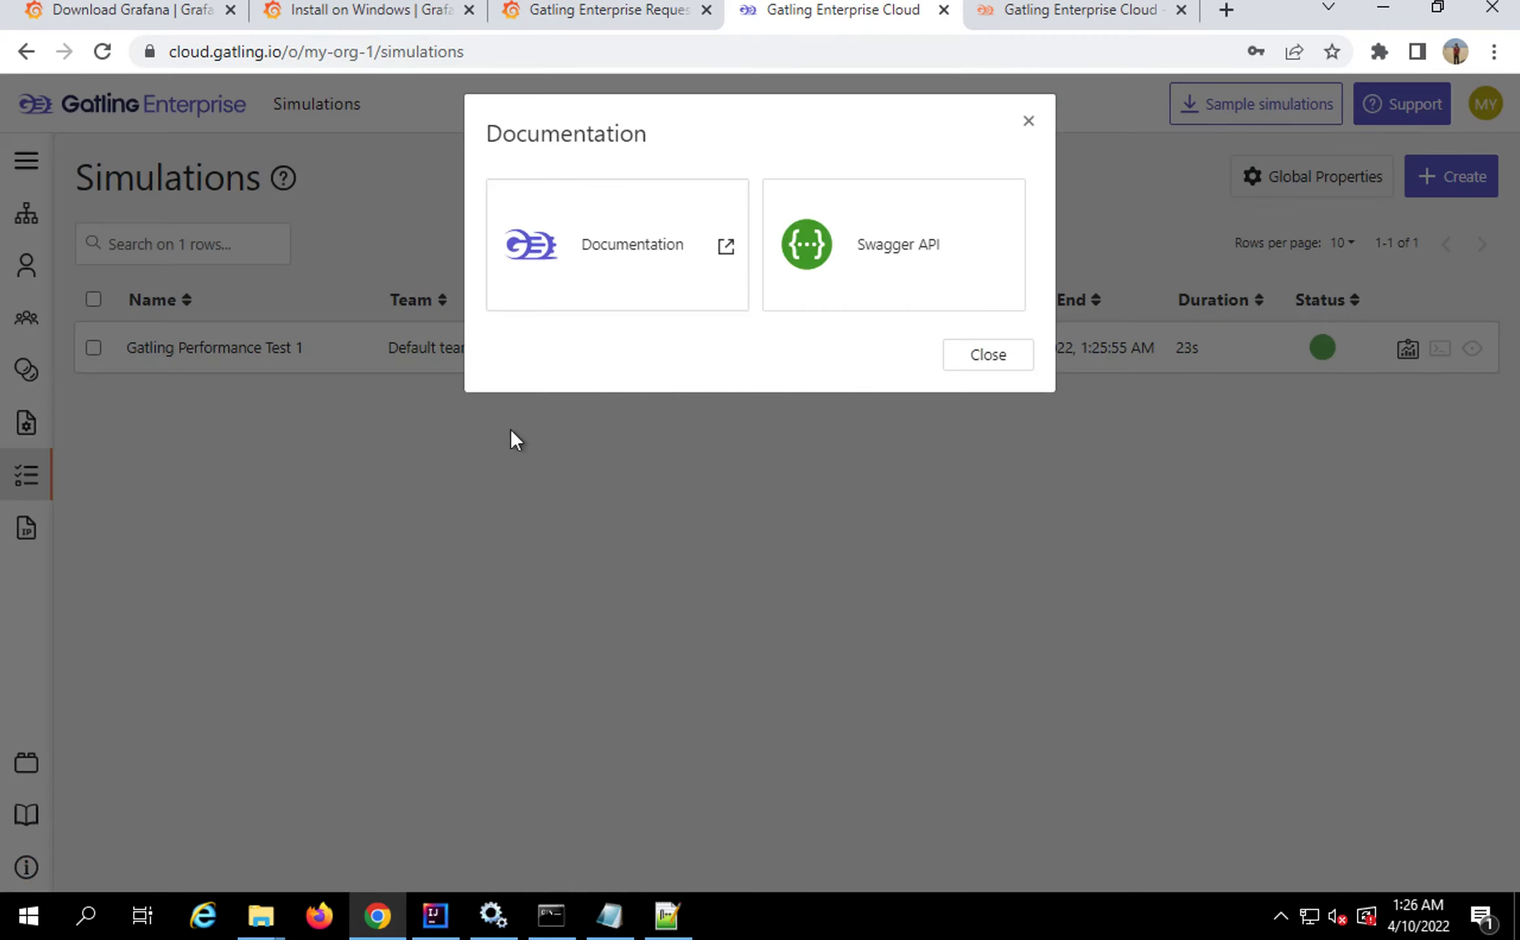
click(863, 243)
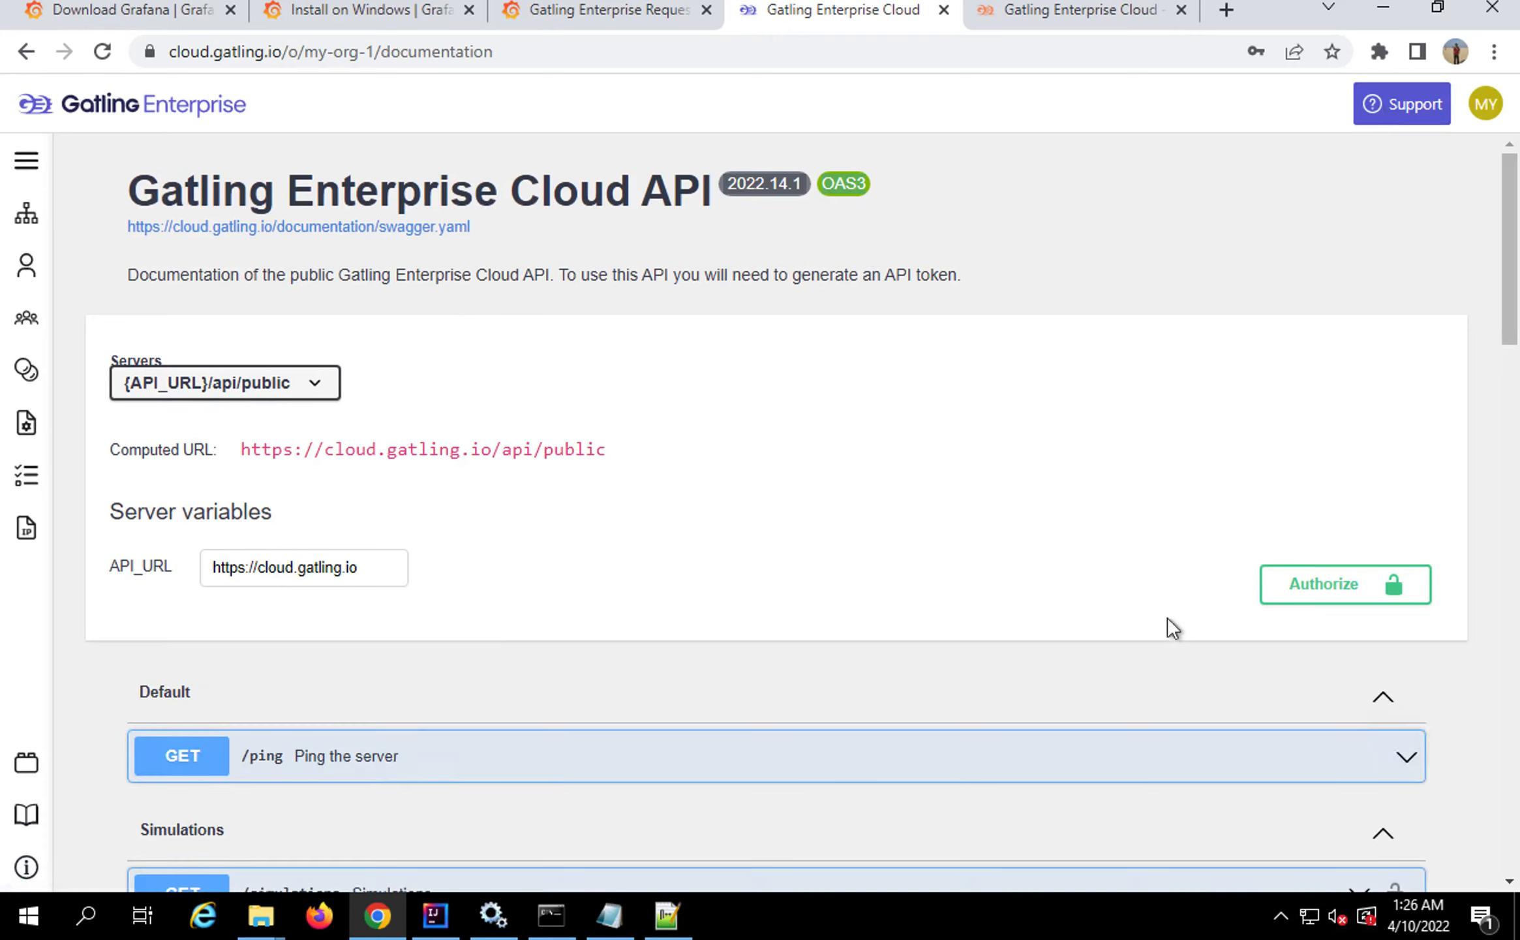
click(1337, 587)
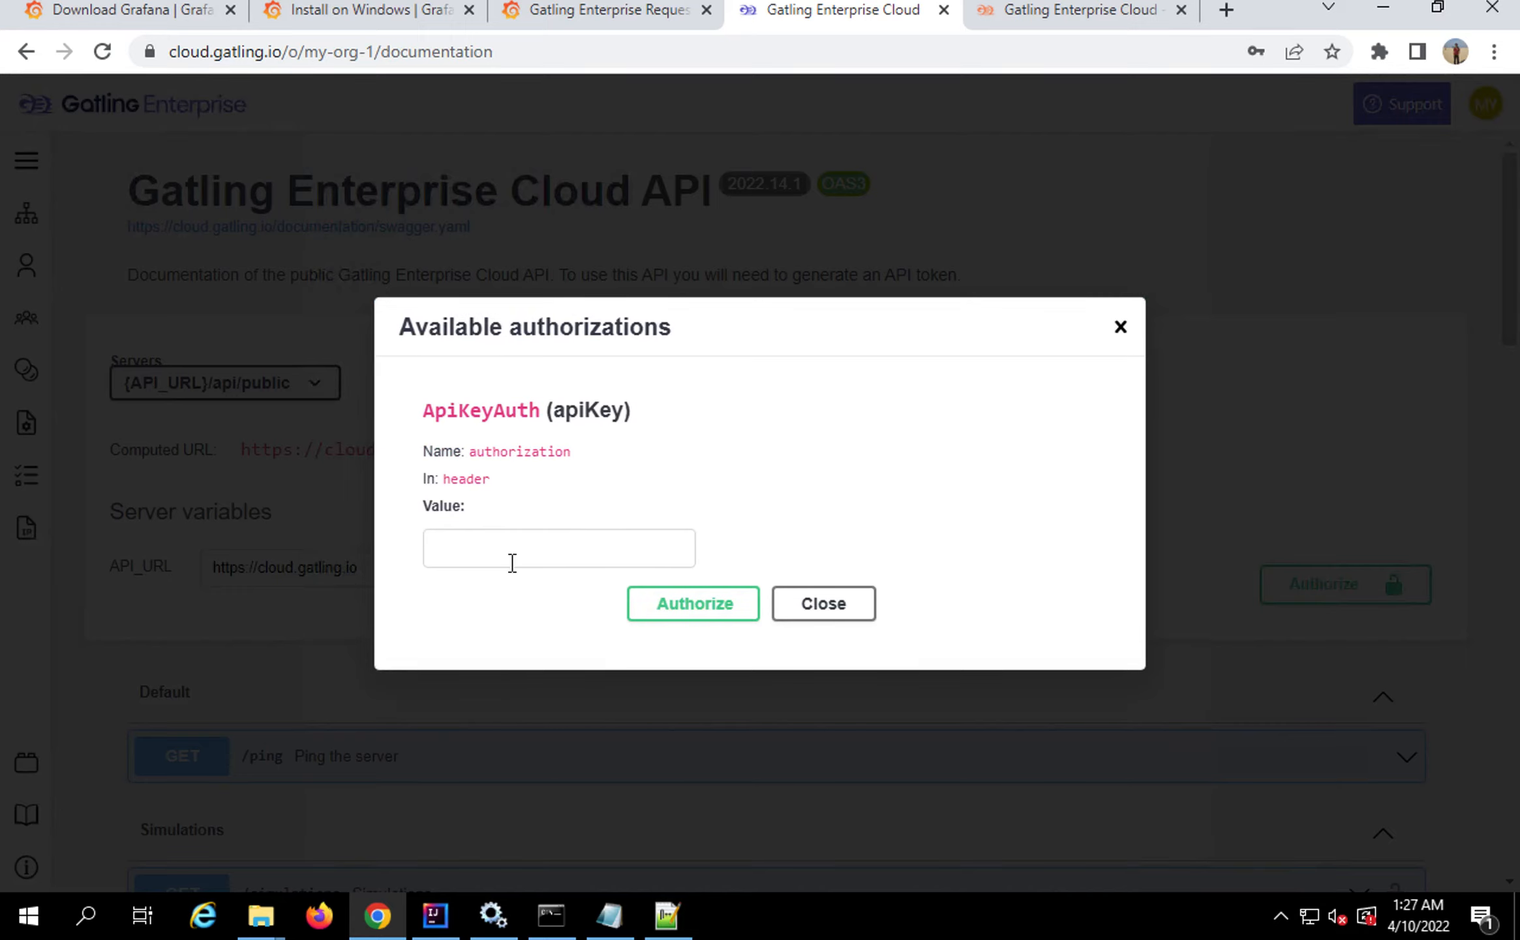
Authorize the API with the token copied from Notepad, then search the page for metrics
click(609, 916)
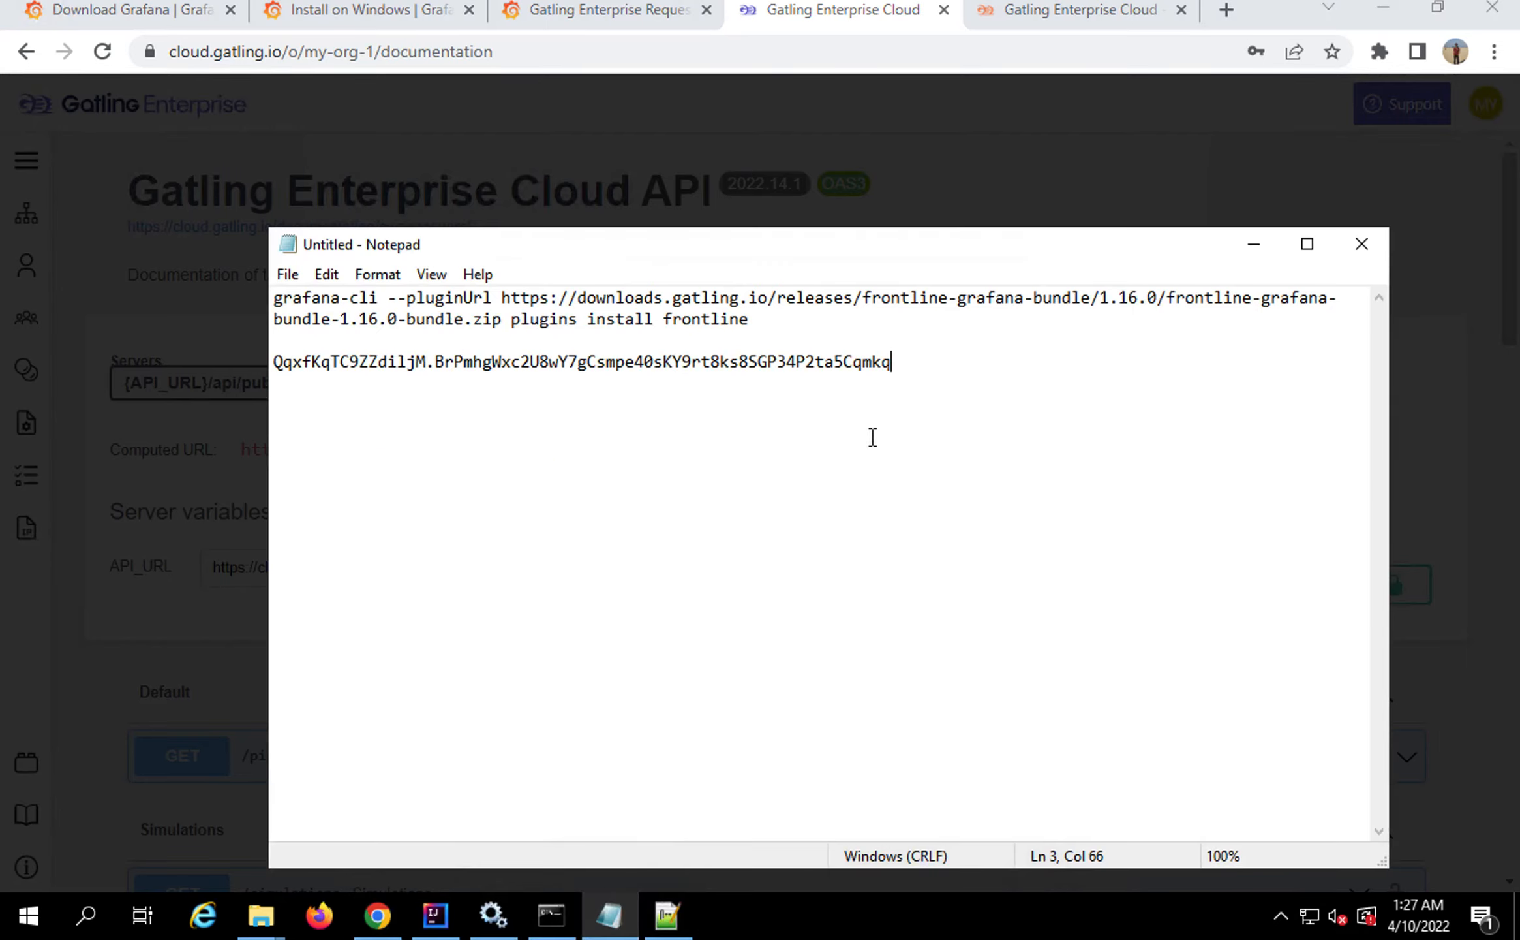
drag(893, 362, 267, 361)
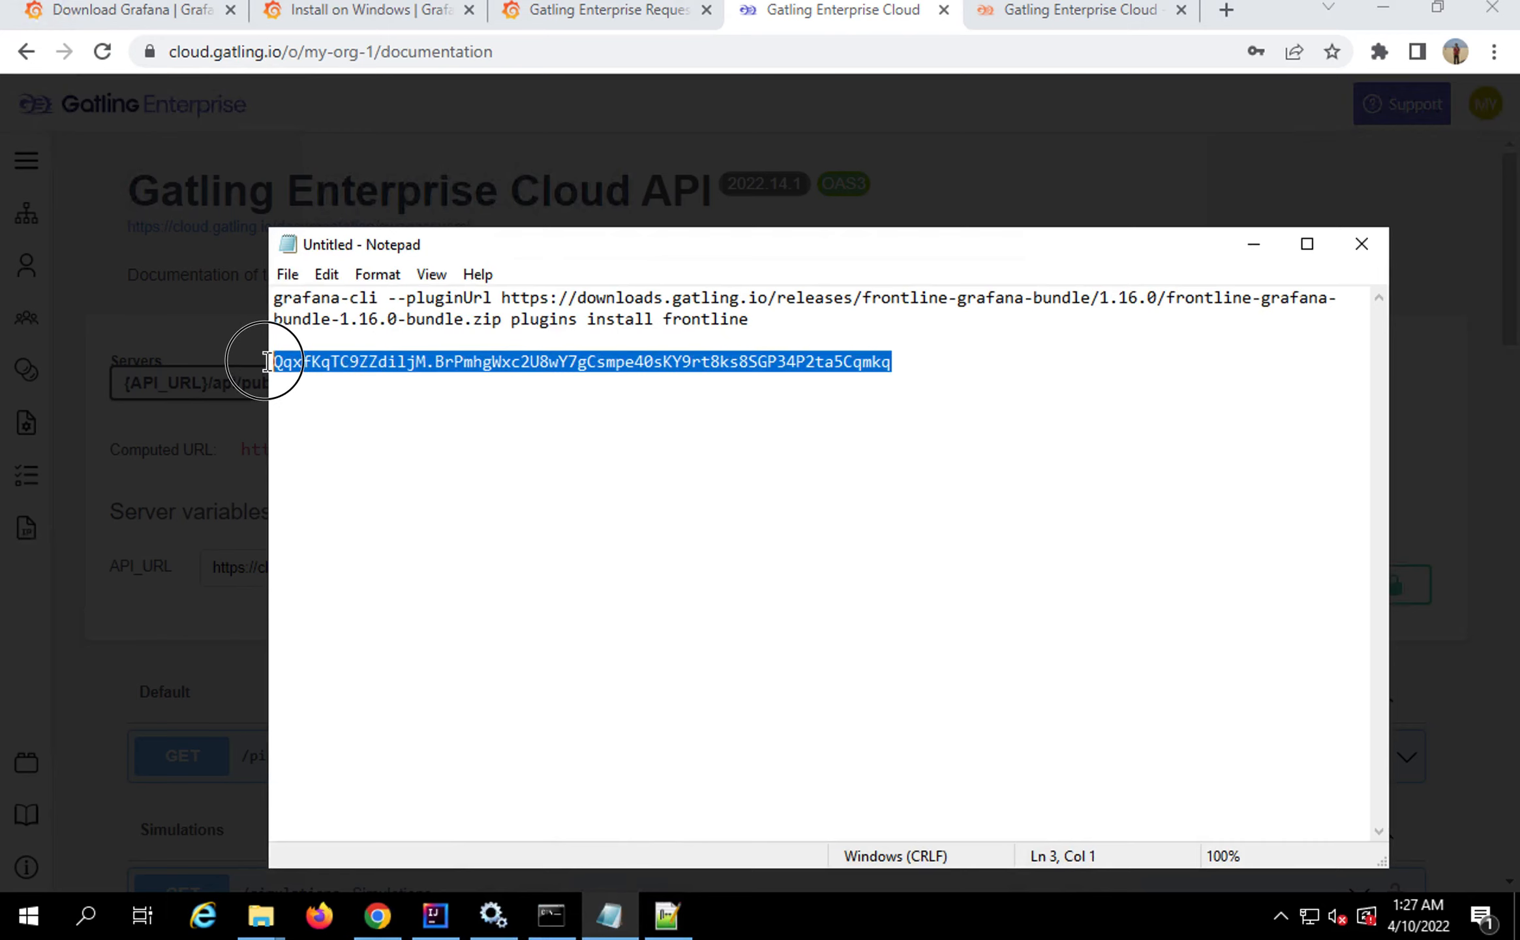
click(1253, 246)
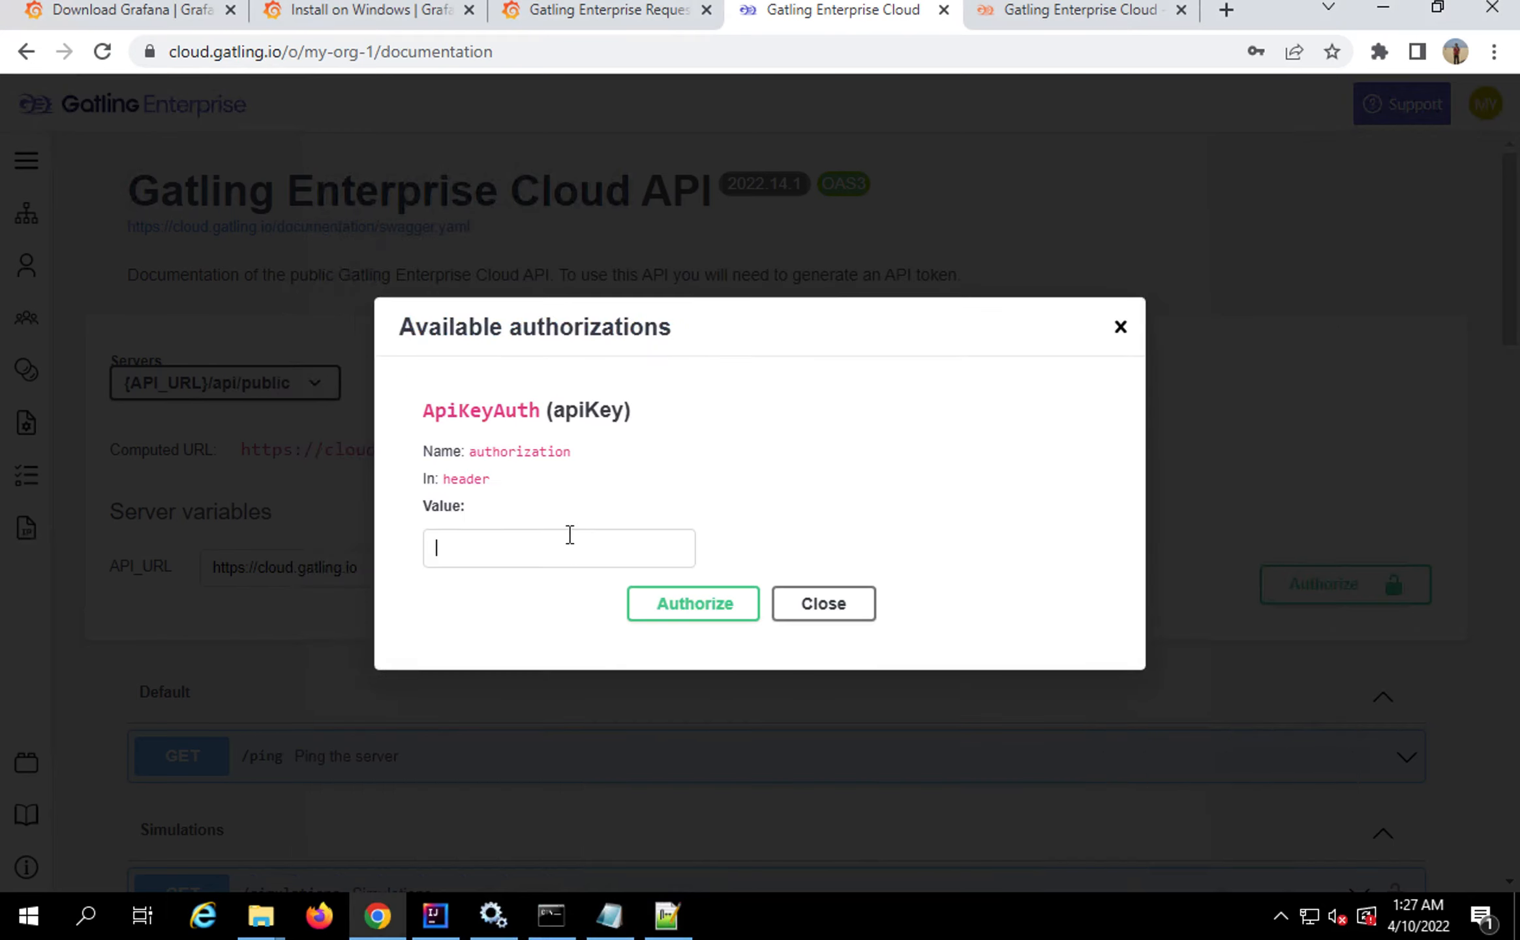
key(ctrl+v)
click(691, 610)
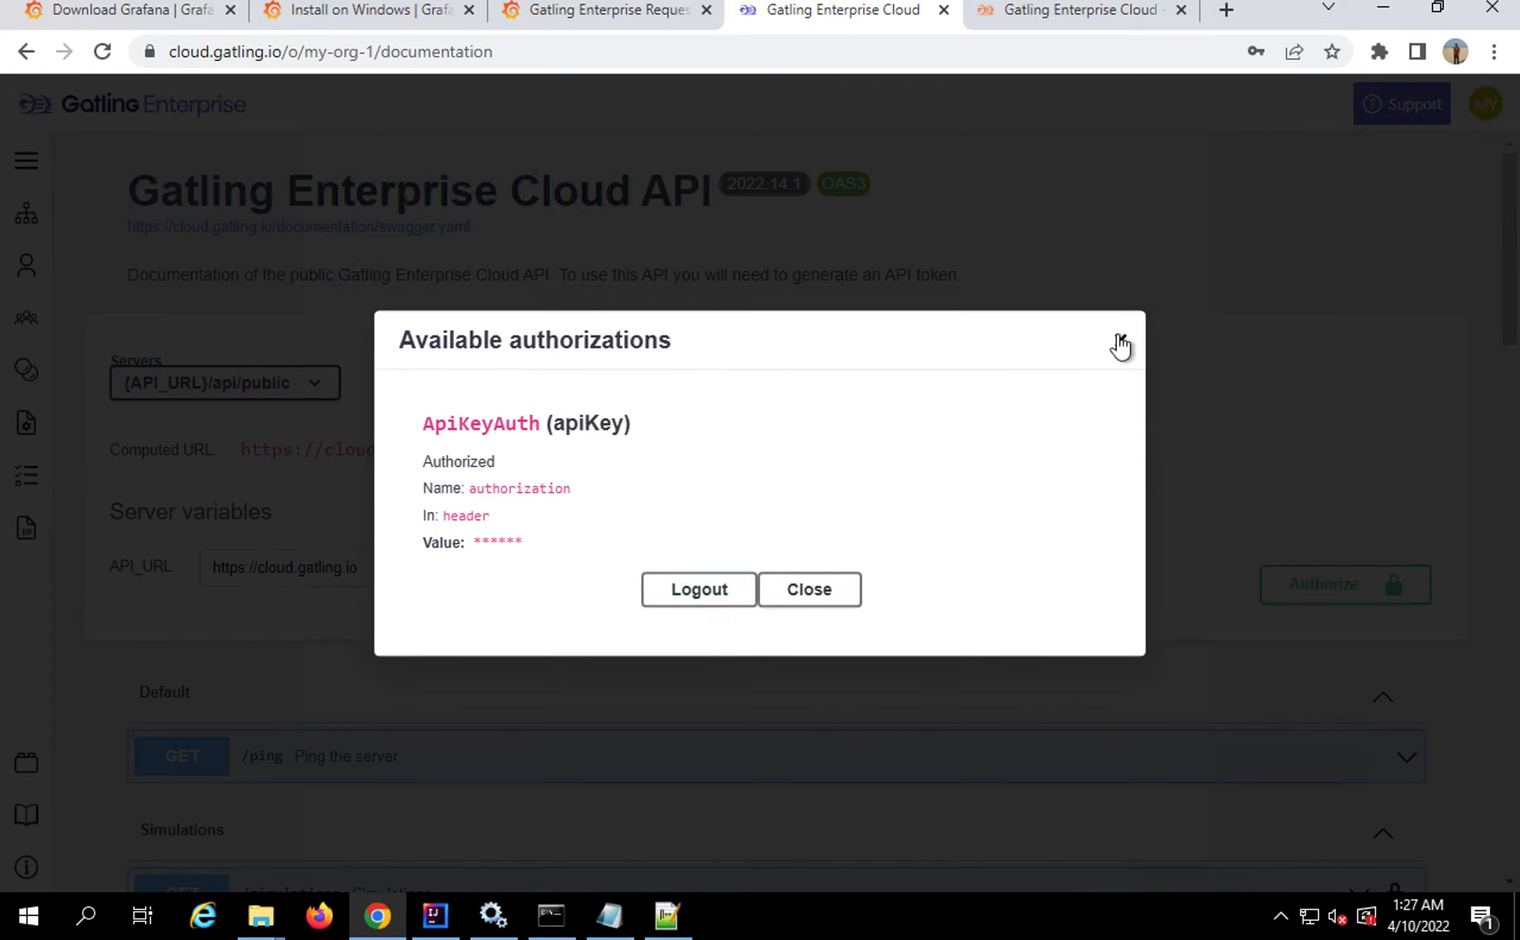
click(1121, 343)
key(ctrl+f)
Find the GET /metrics endpoint via 'metr' and execute it with Try it out
text(met)
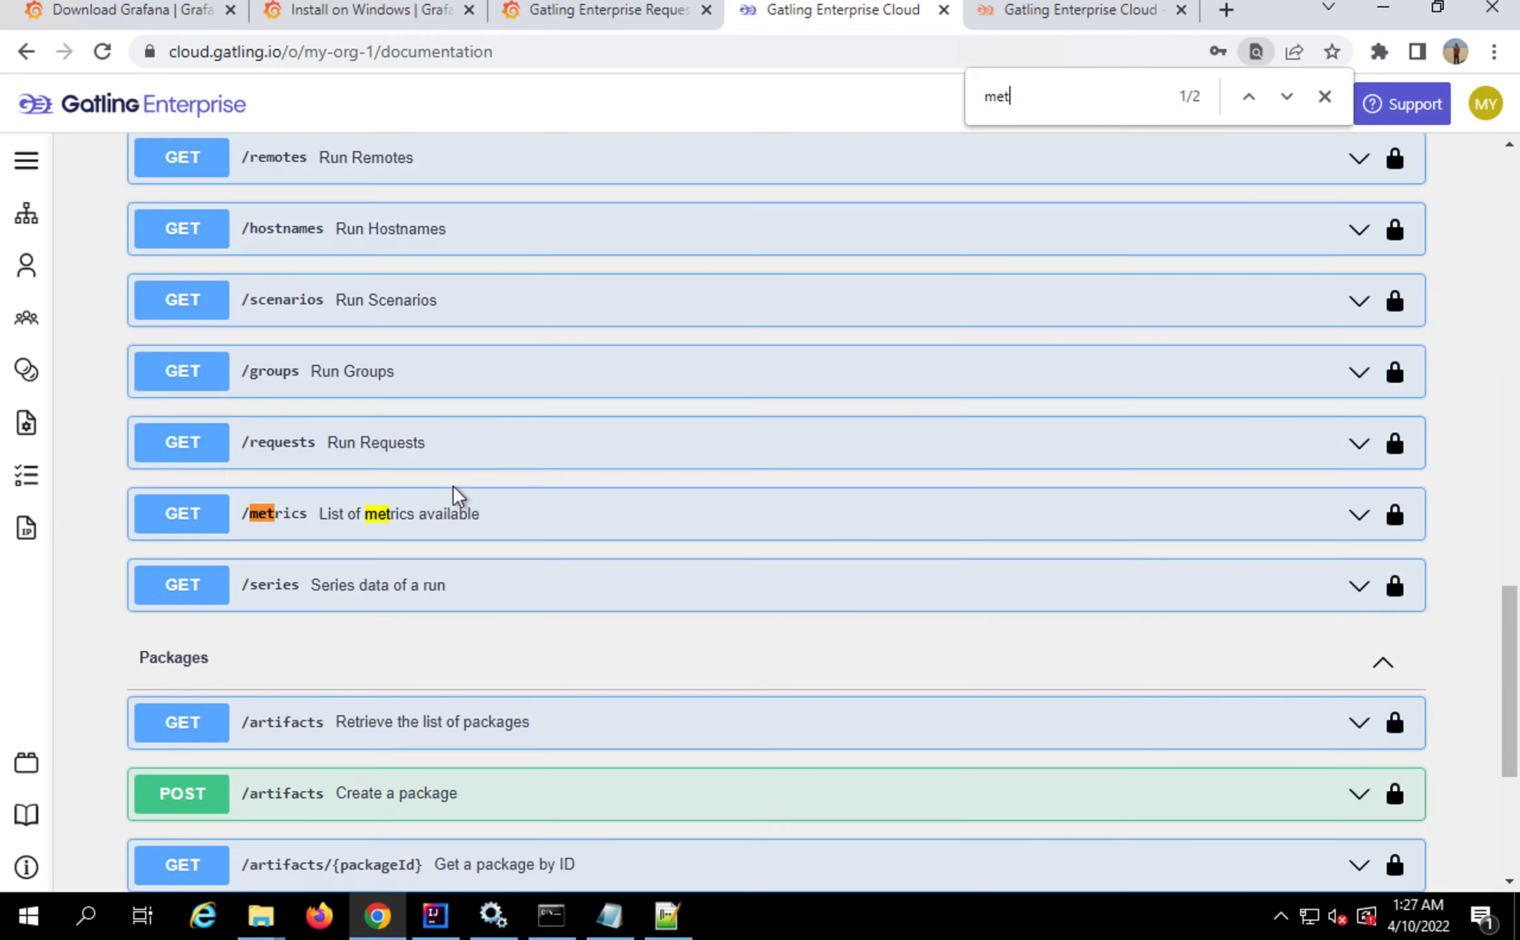
text(r)
click(398, 530)
scroll(360, 717, down, 1)
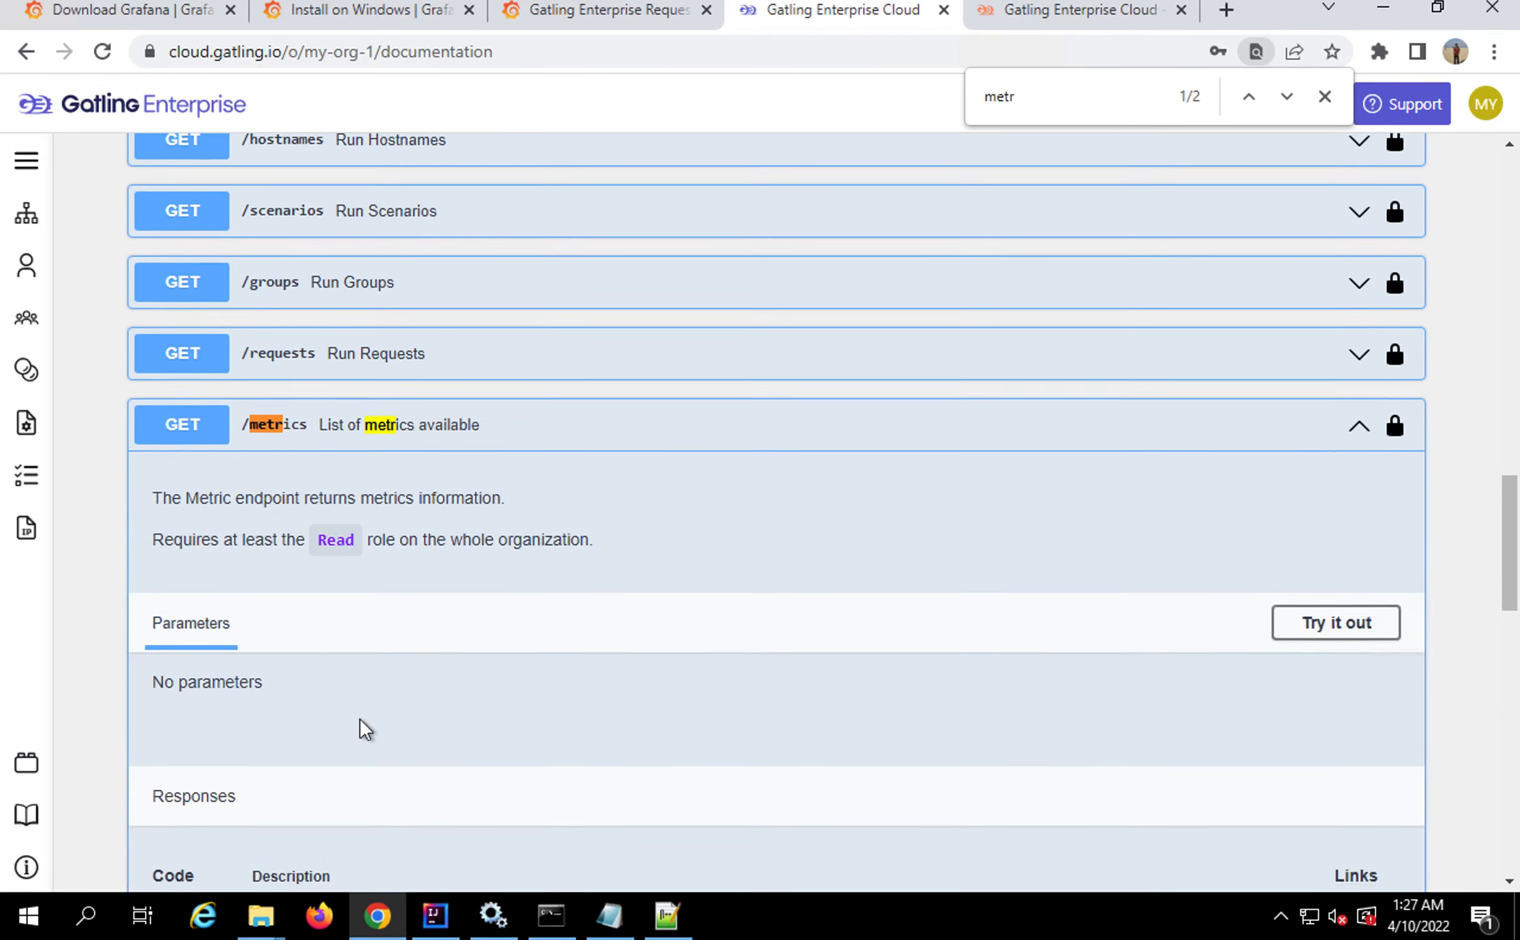
scroll(360, 717, down, 2)
scroll(436, 679, down, 1)
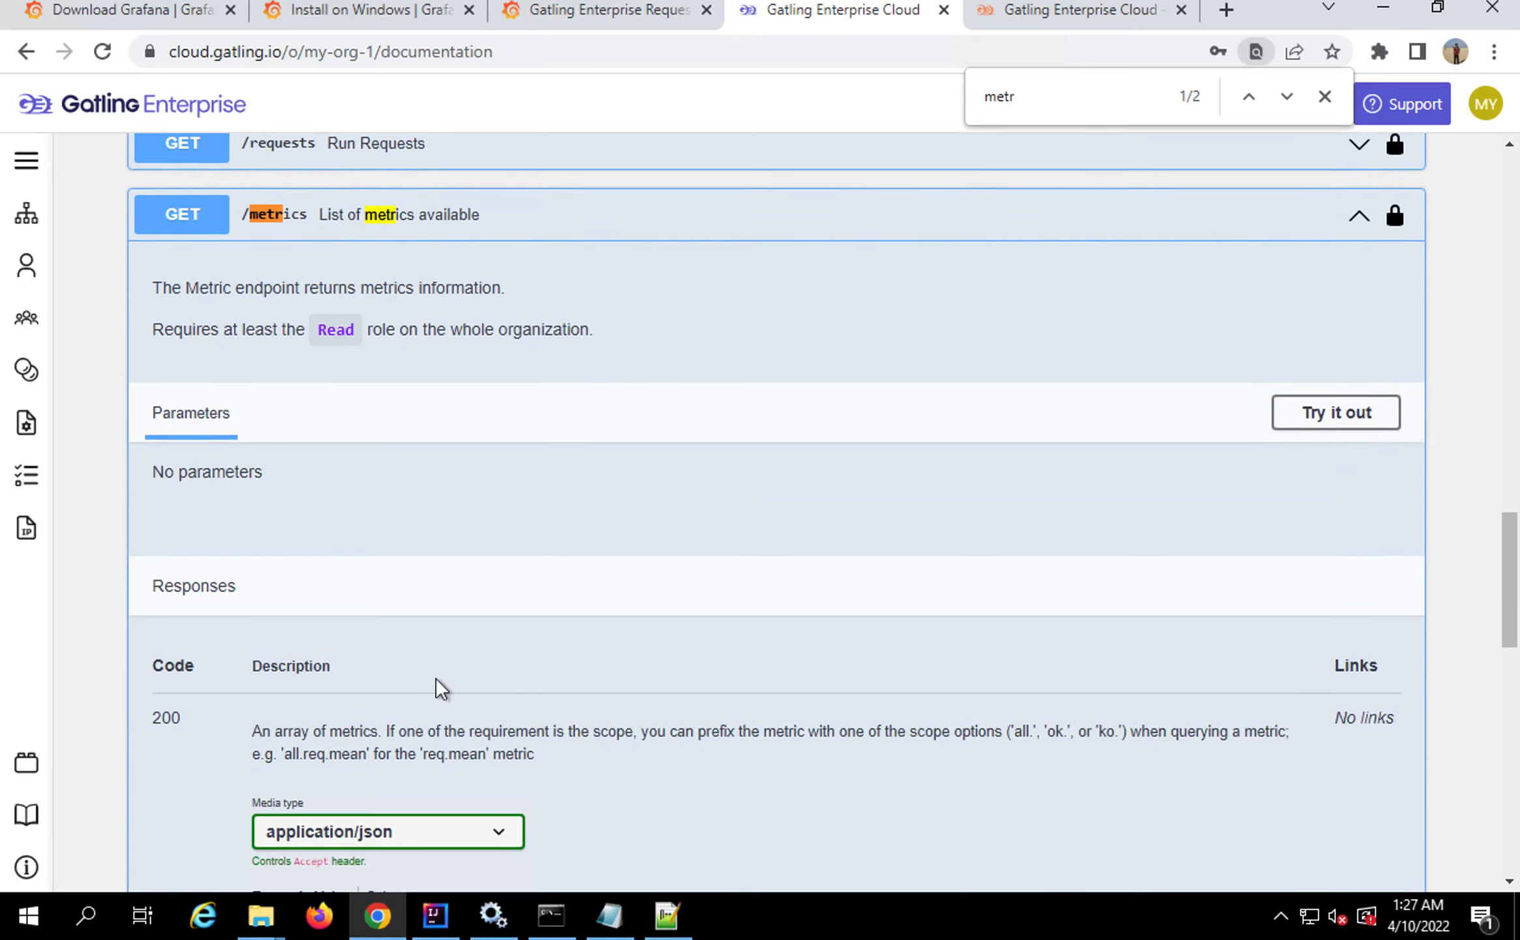
click(1321, 413)
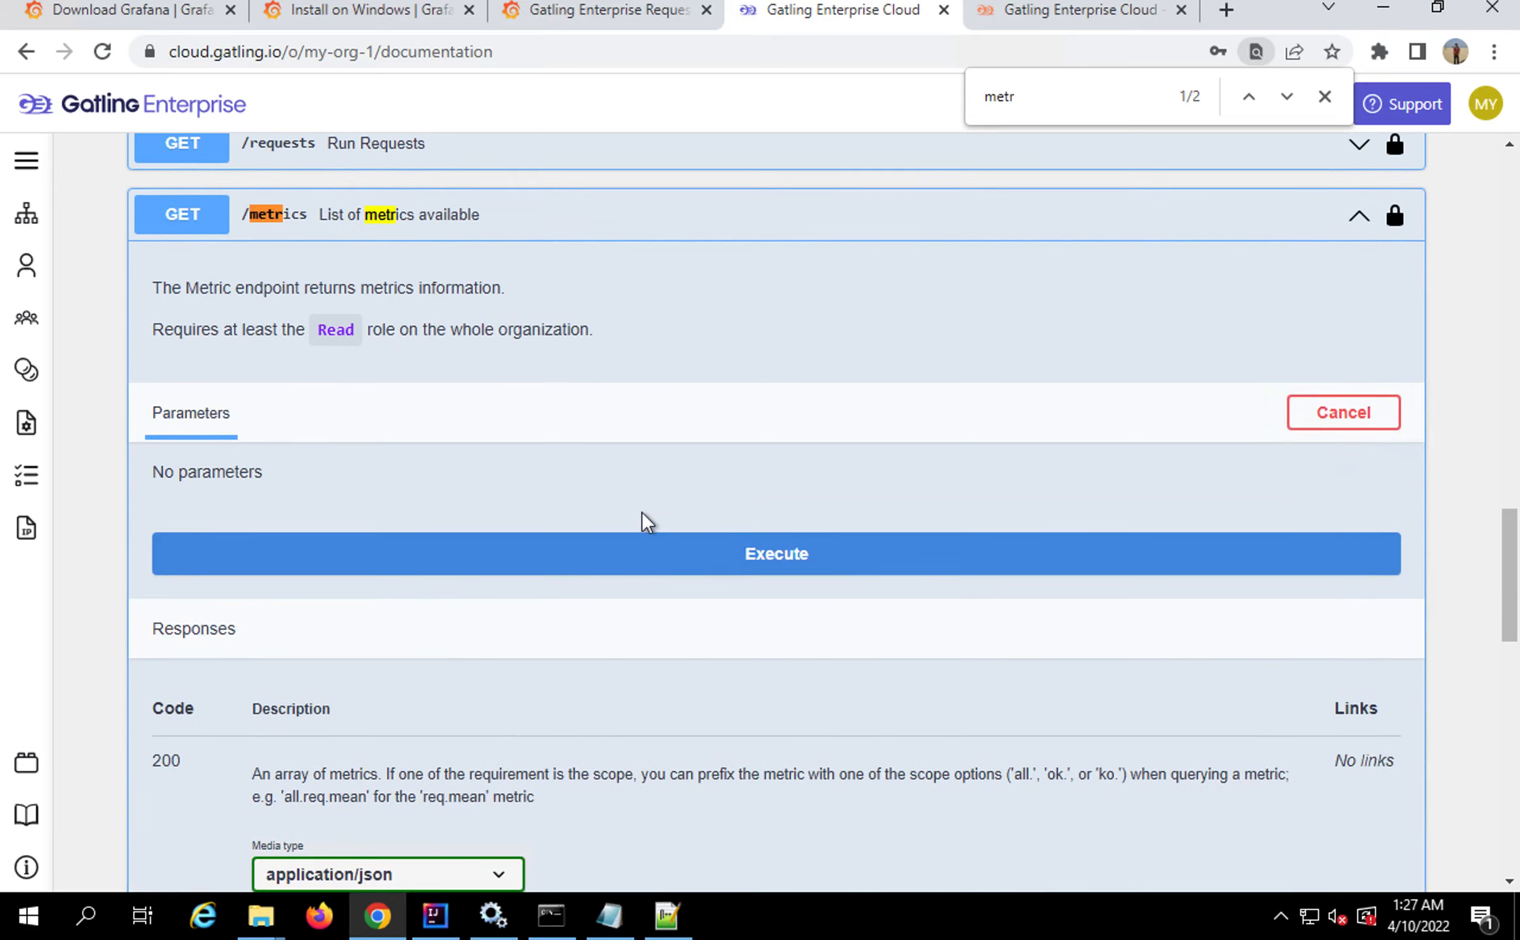
scroll(643, 512, down, 1)
click(638, 478)
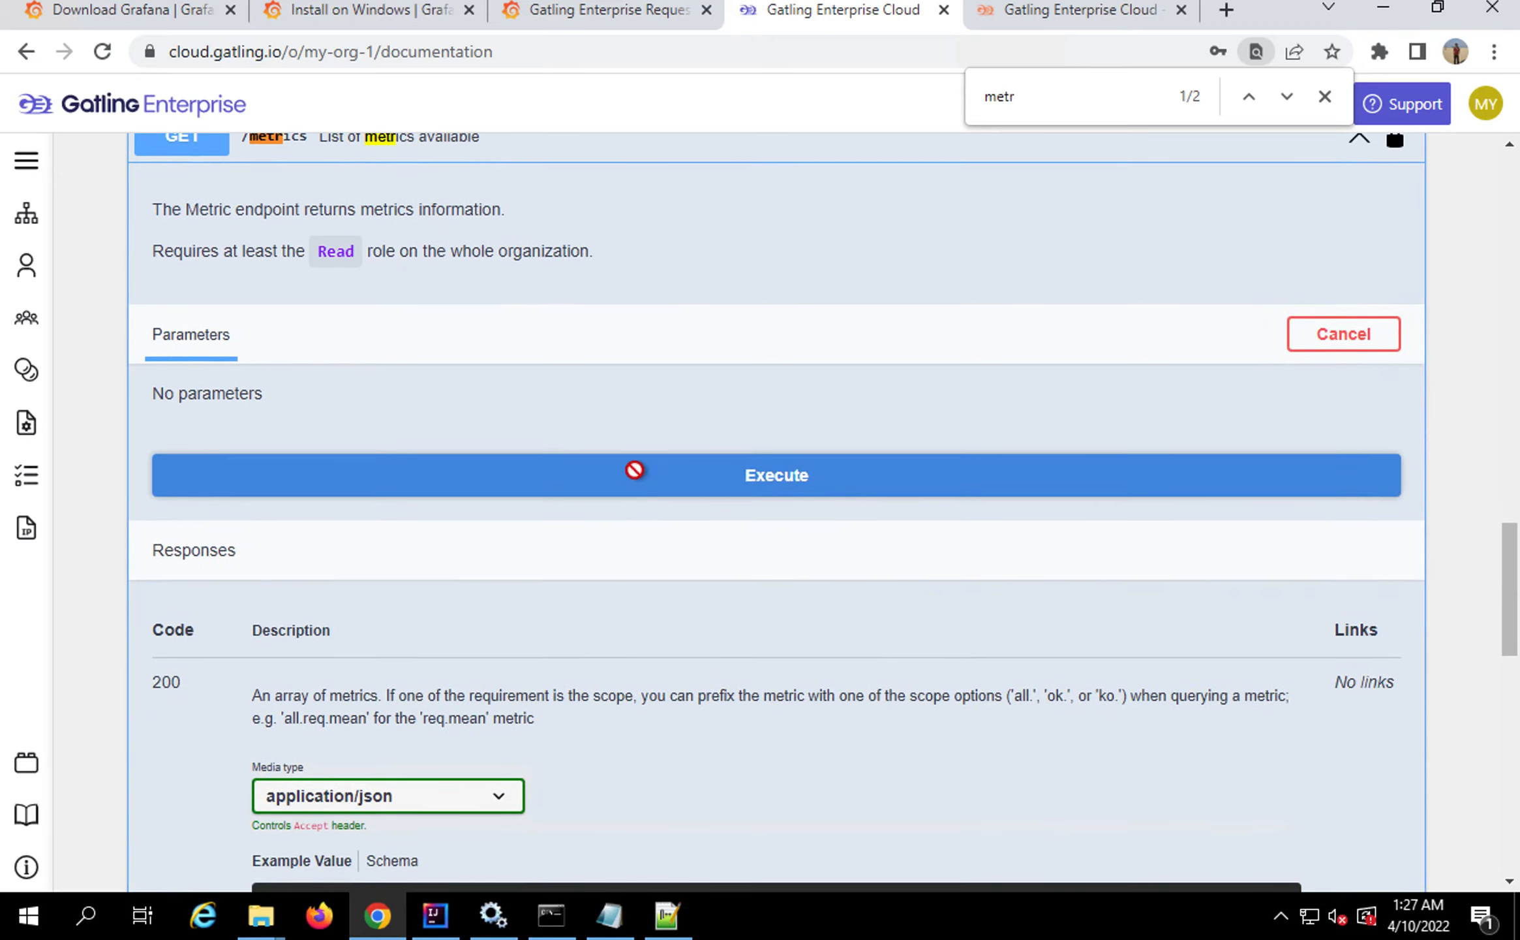
Re-run /metrics and review the 200 response listing bitsReceived, bitsSent, connectionClosed
scroll(559, 646, down, 3)
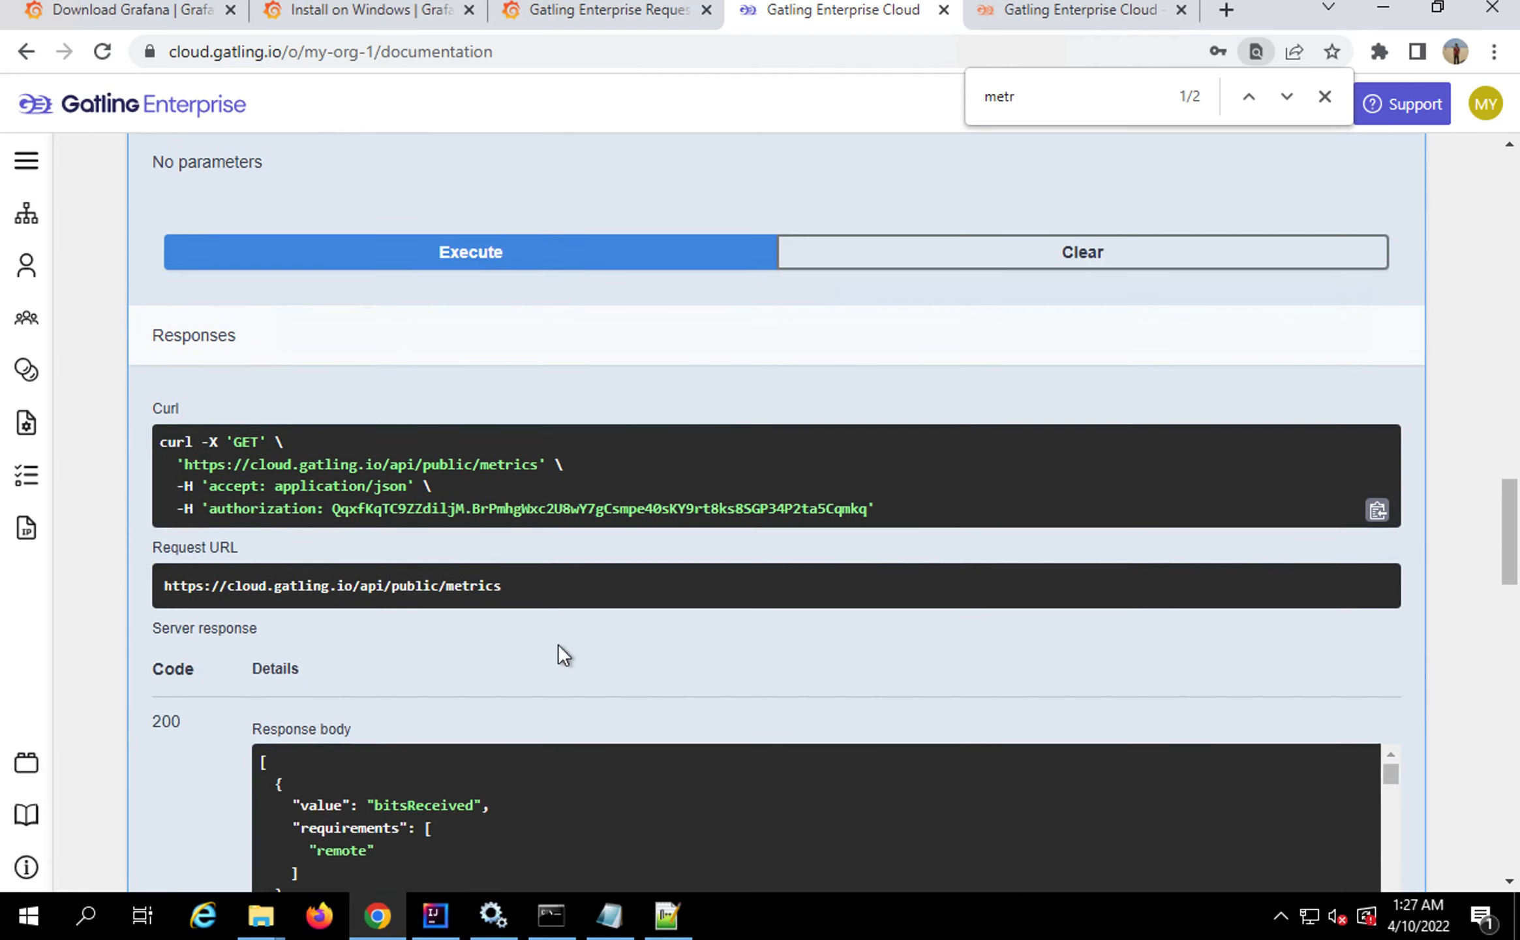
scroll(559, 646, down, 2)
scroll(559, 644, down, 3)
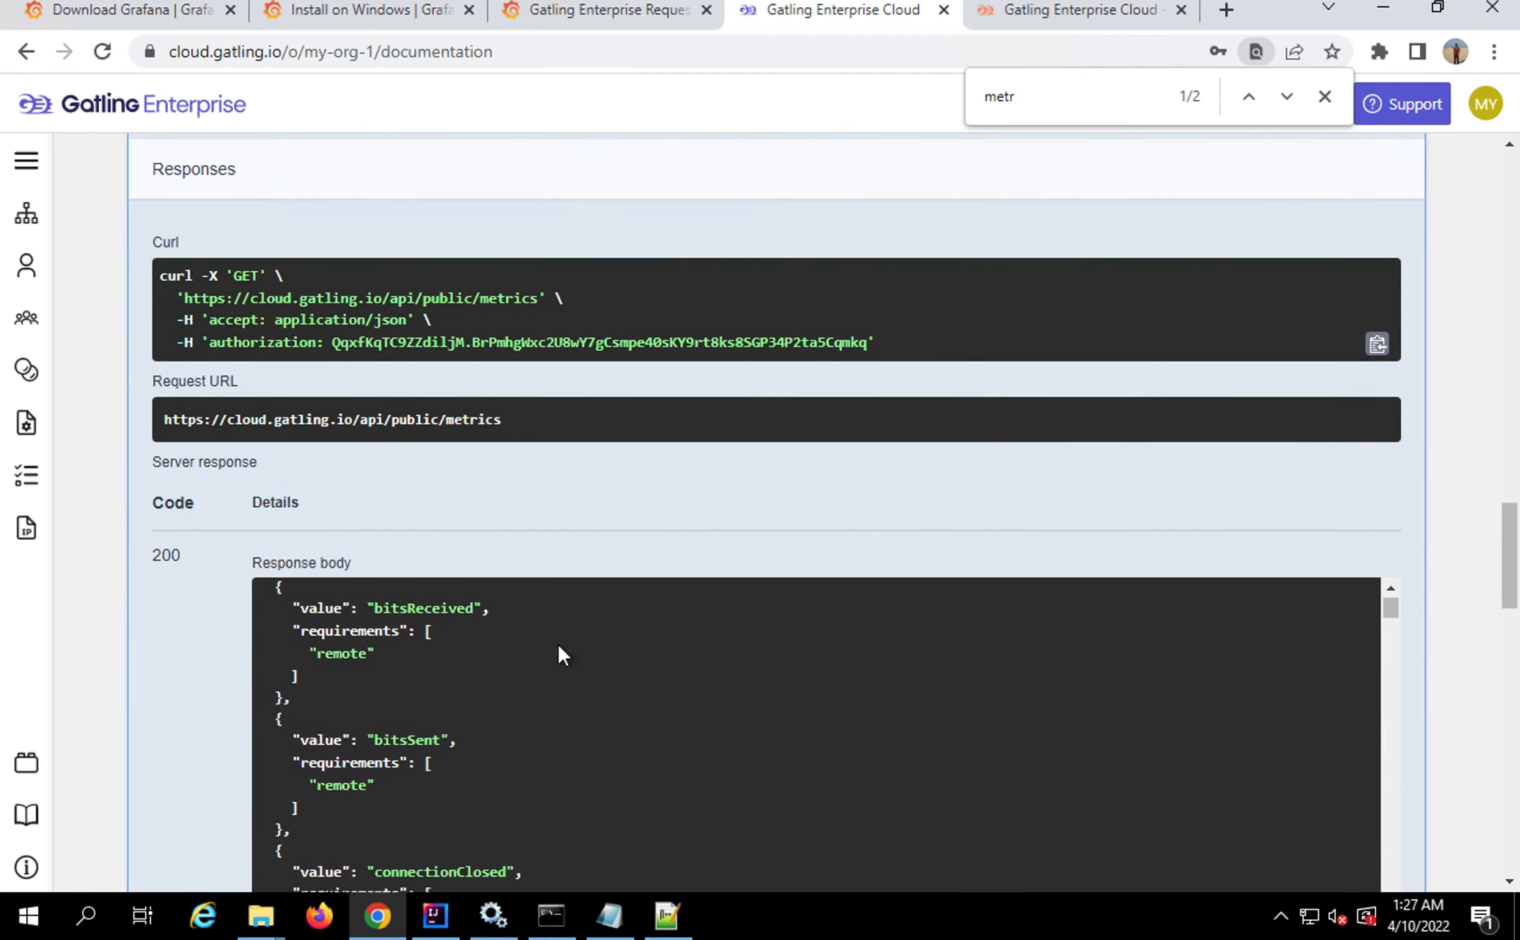
scroll(433, 707, down, 2)
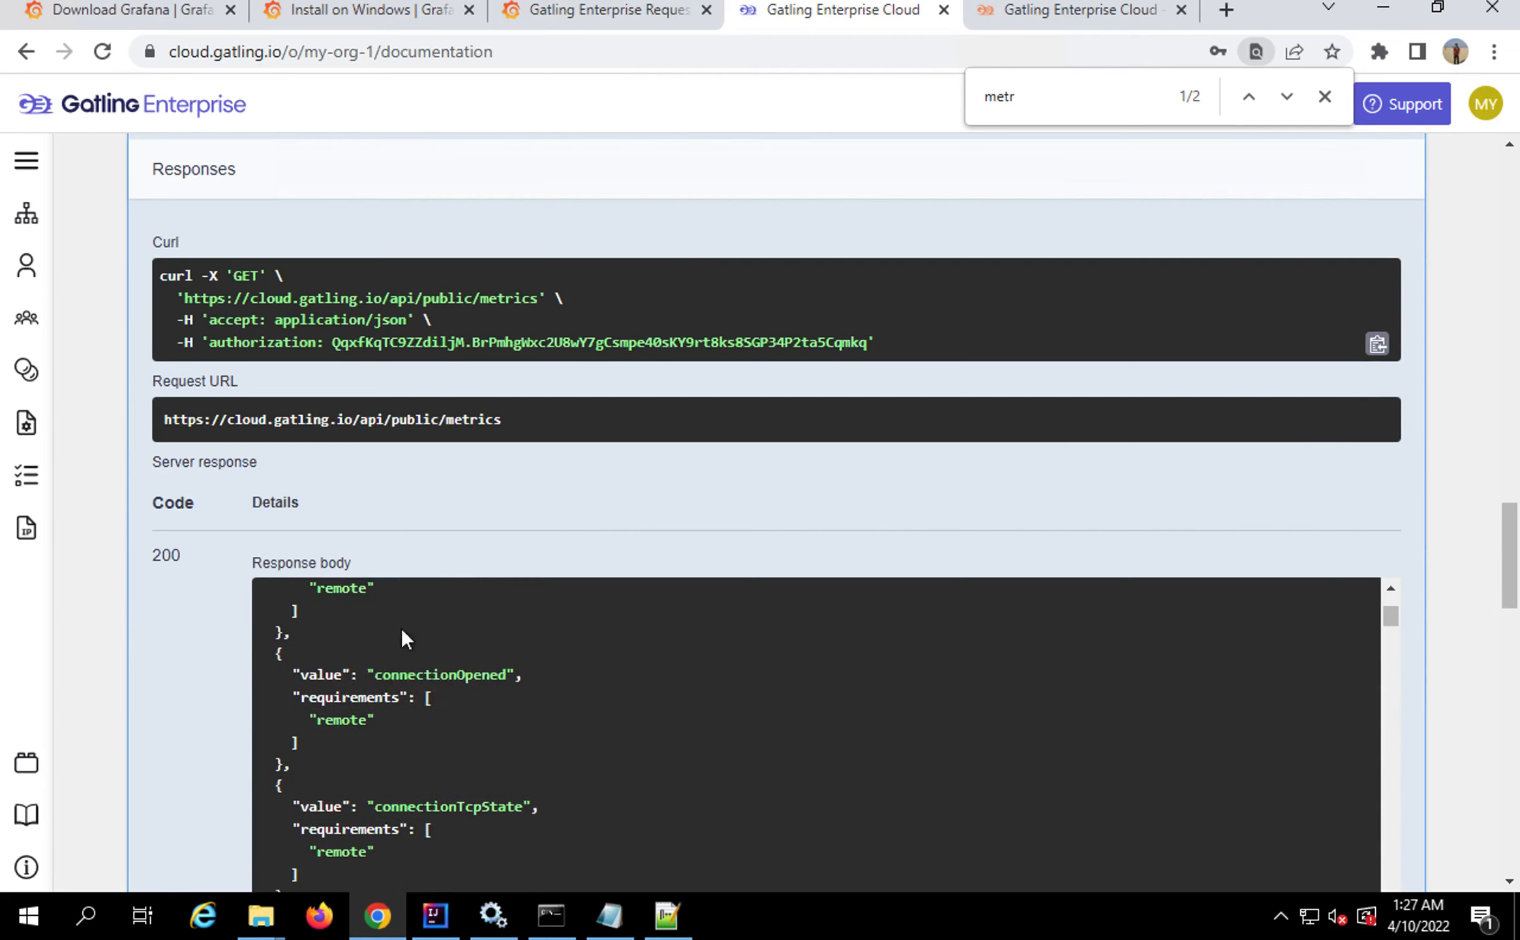
scroll(160, 758, down, 4)
scroll(160, 757, down, 2)
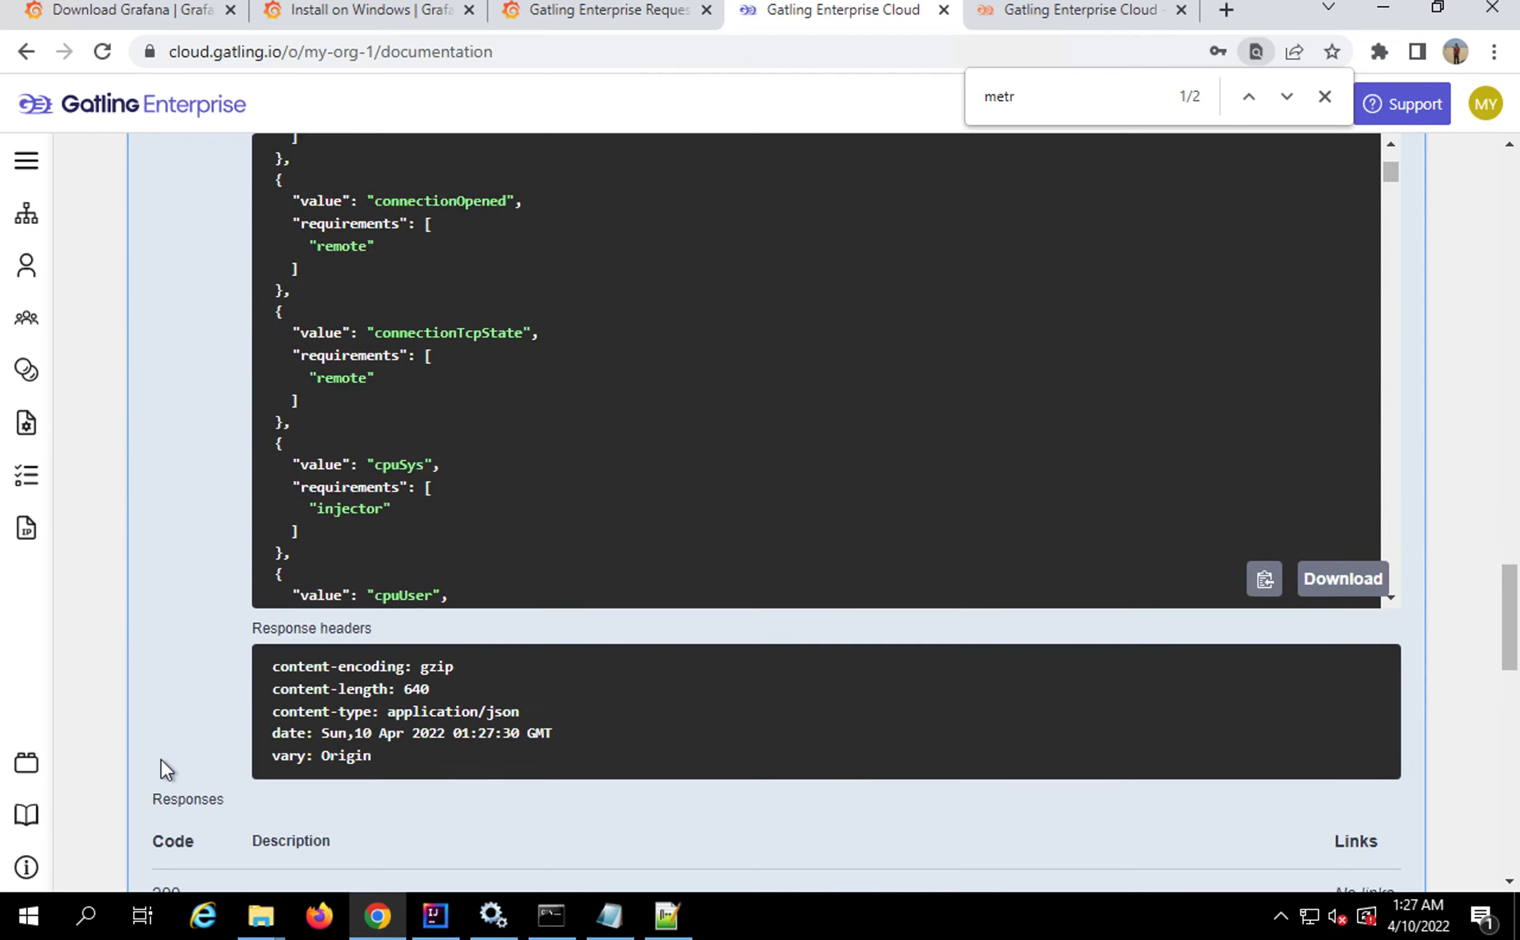
scroll(336, 416, up, 5)
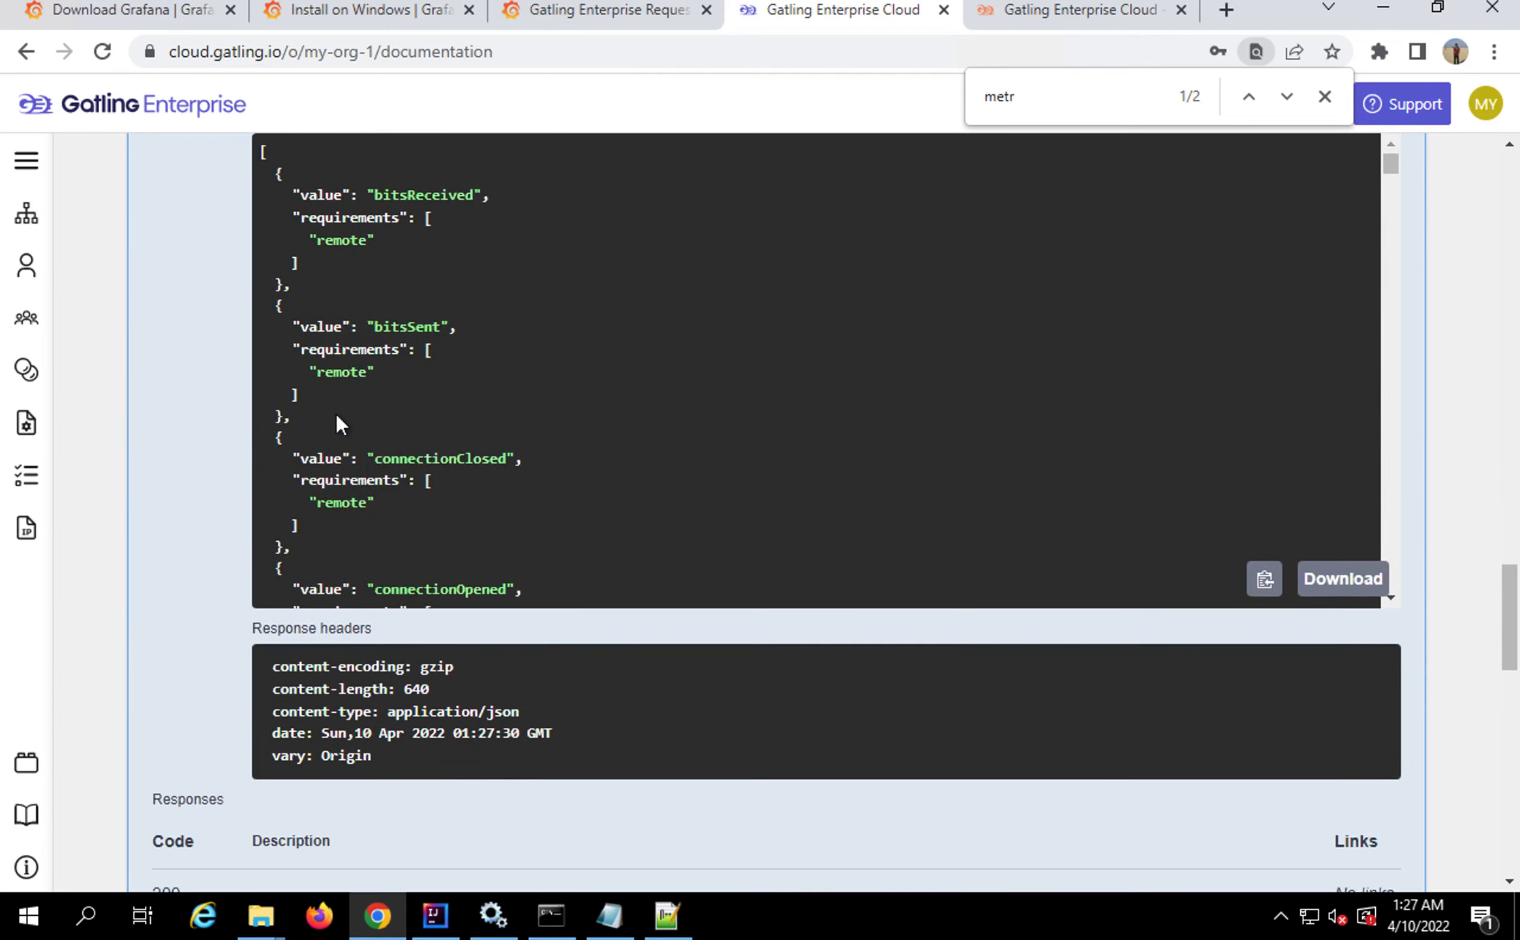
scroll(216, 497, up, 18)
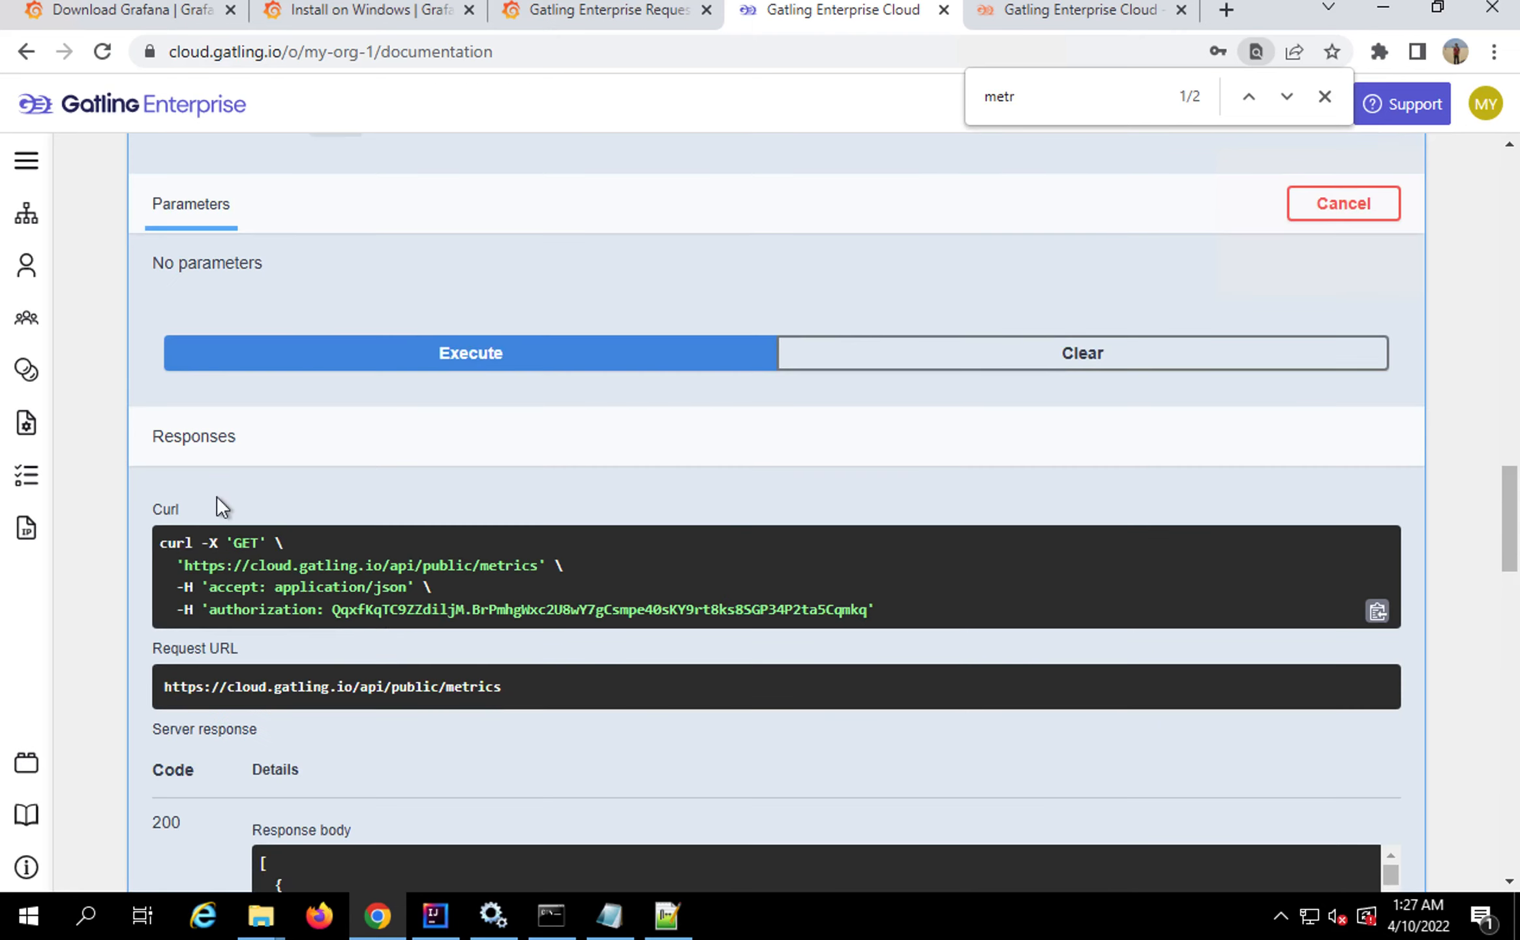
scroll(330, 702, down, 1)
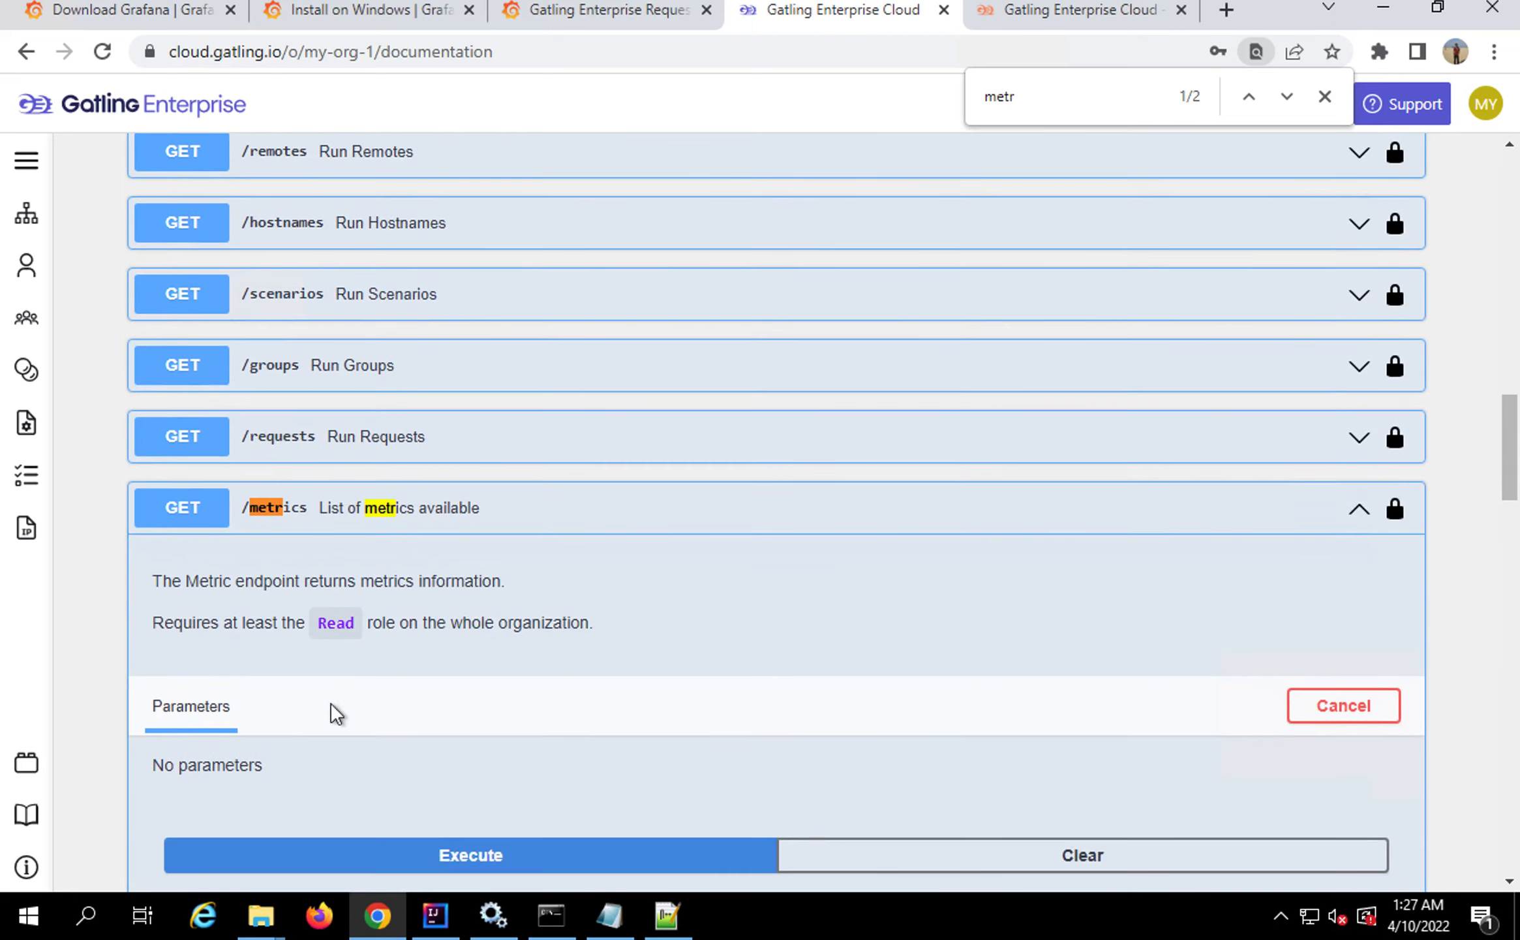
click(364, 831)
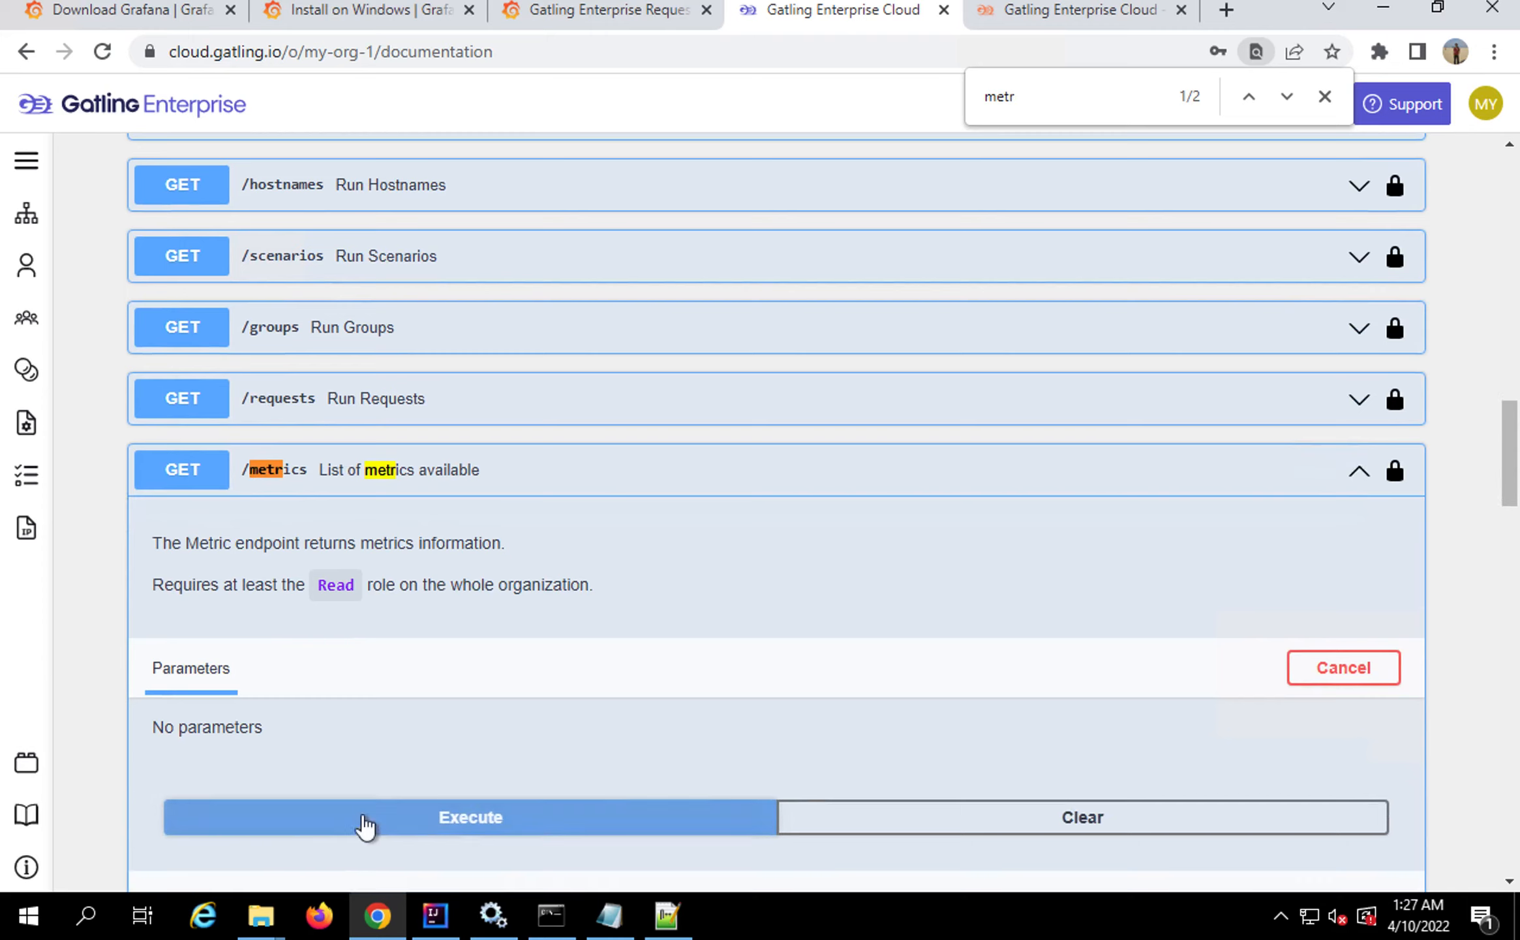
scroll(361, 580, down, 4)
scroll(361, 581, down, 8)
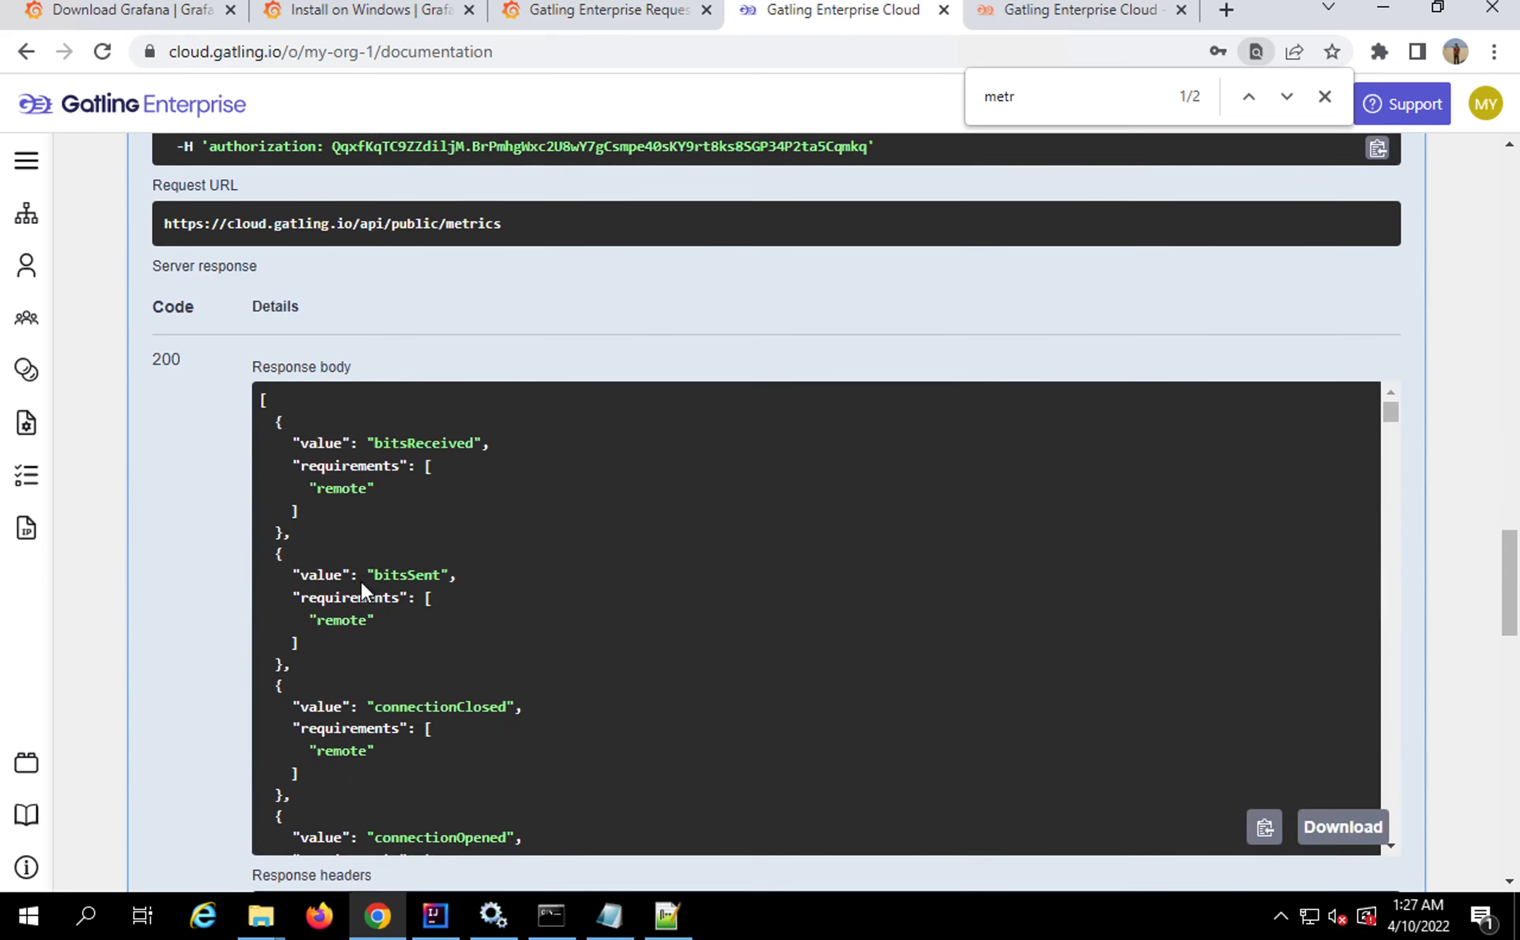
Return from Grafana's variable settings to the Gatling Enterprise Requests dashboard
click(633, 15)
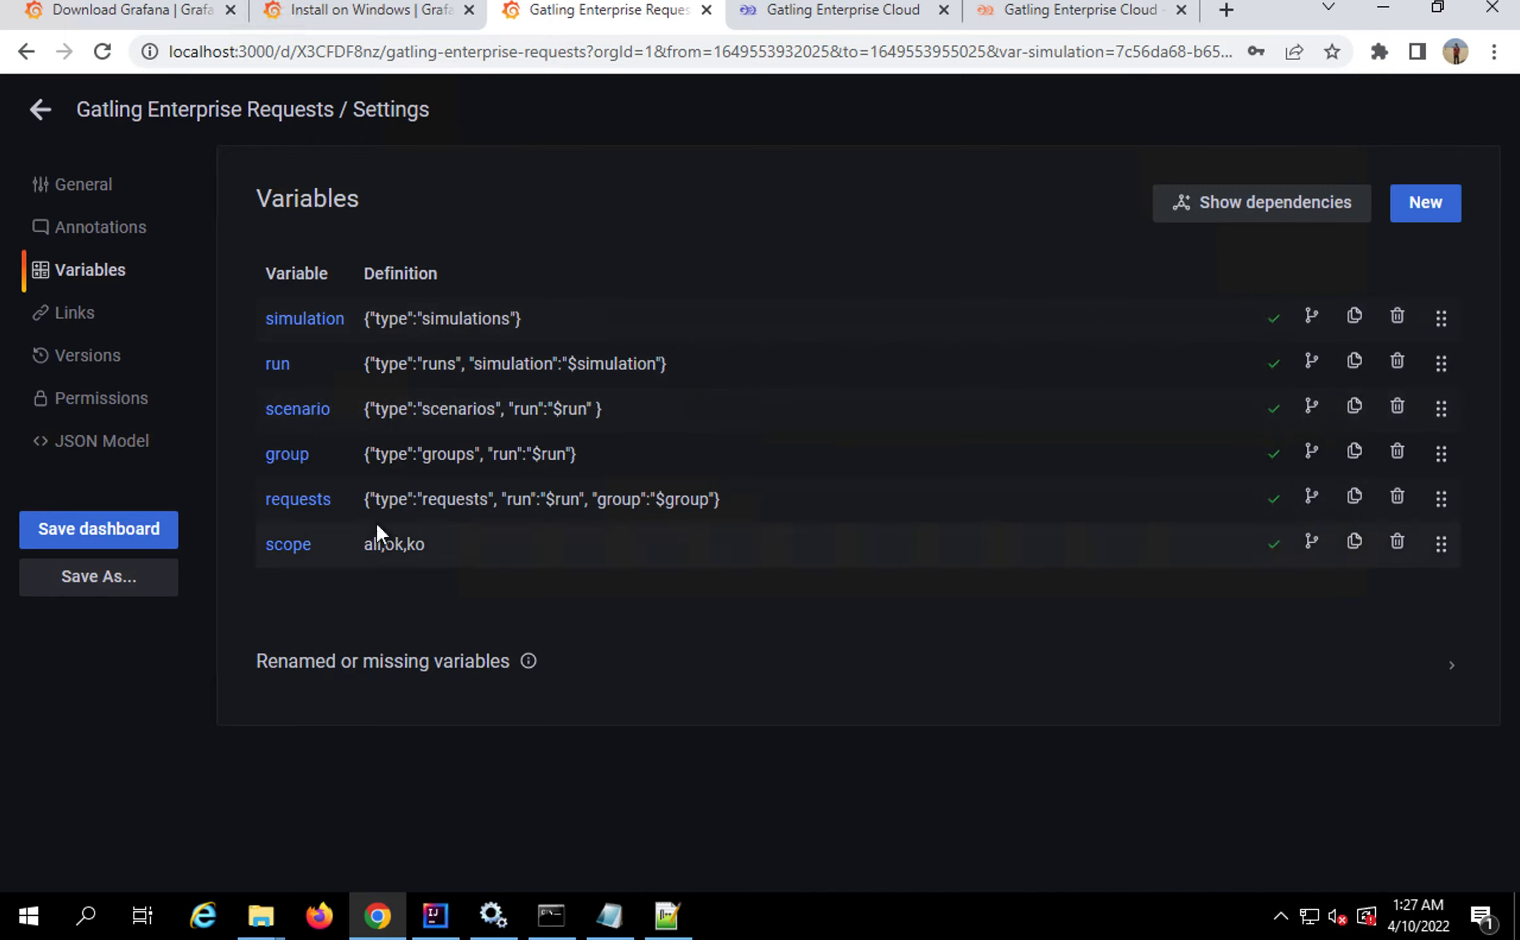
click(40, 109)
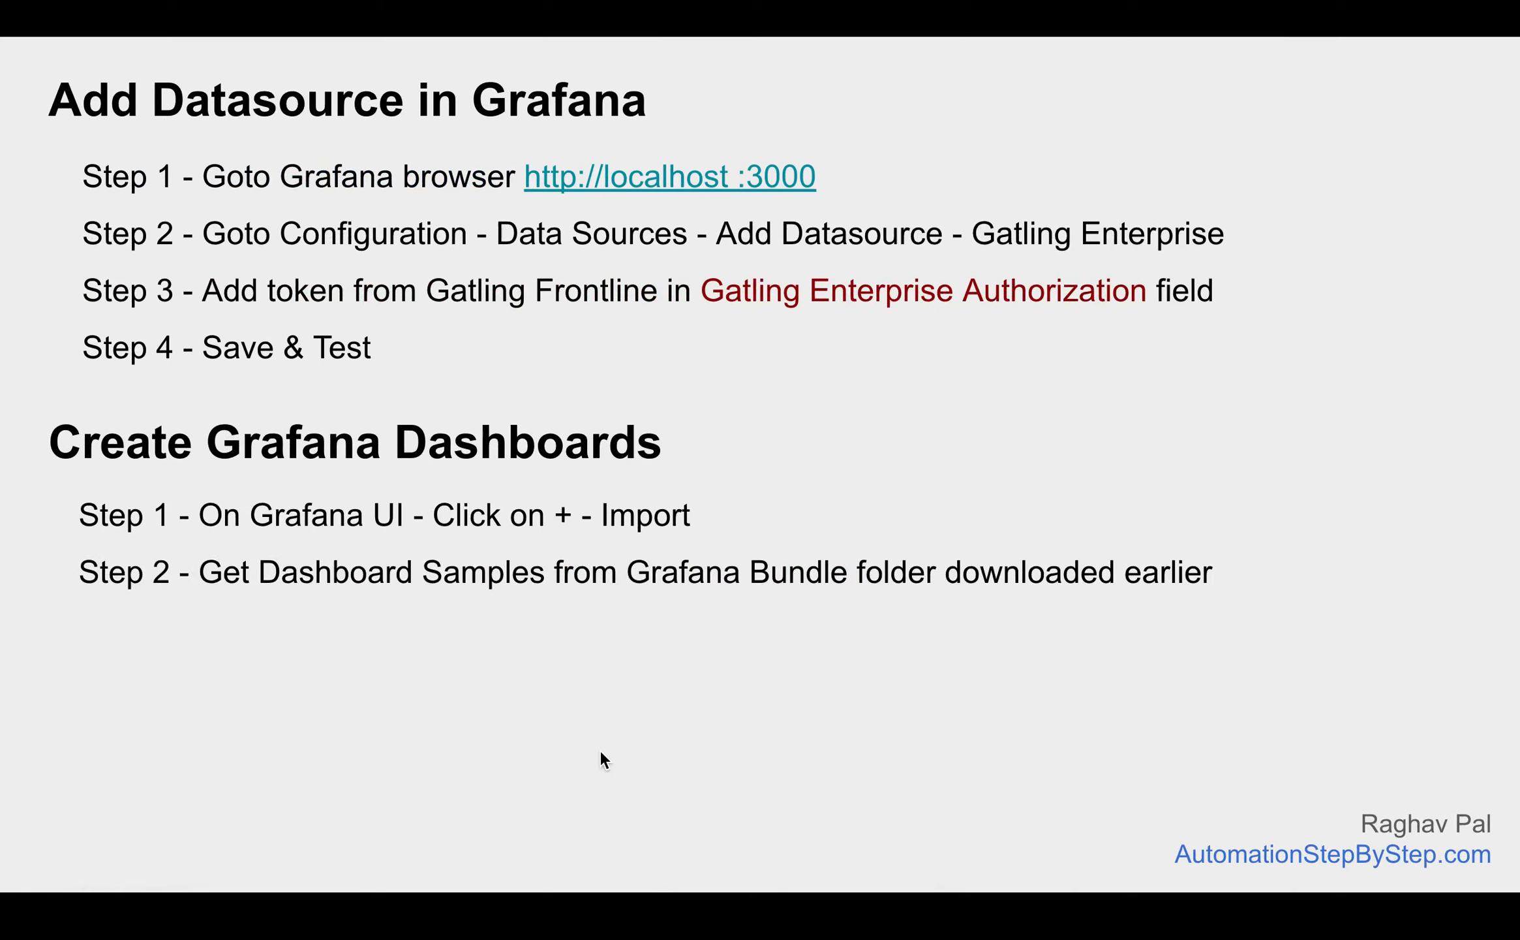
Advance the recap slide to show the dashboard settings and variables steps
key(Right)
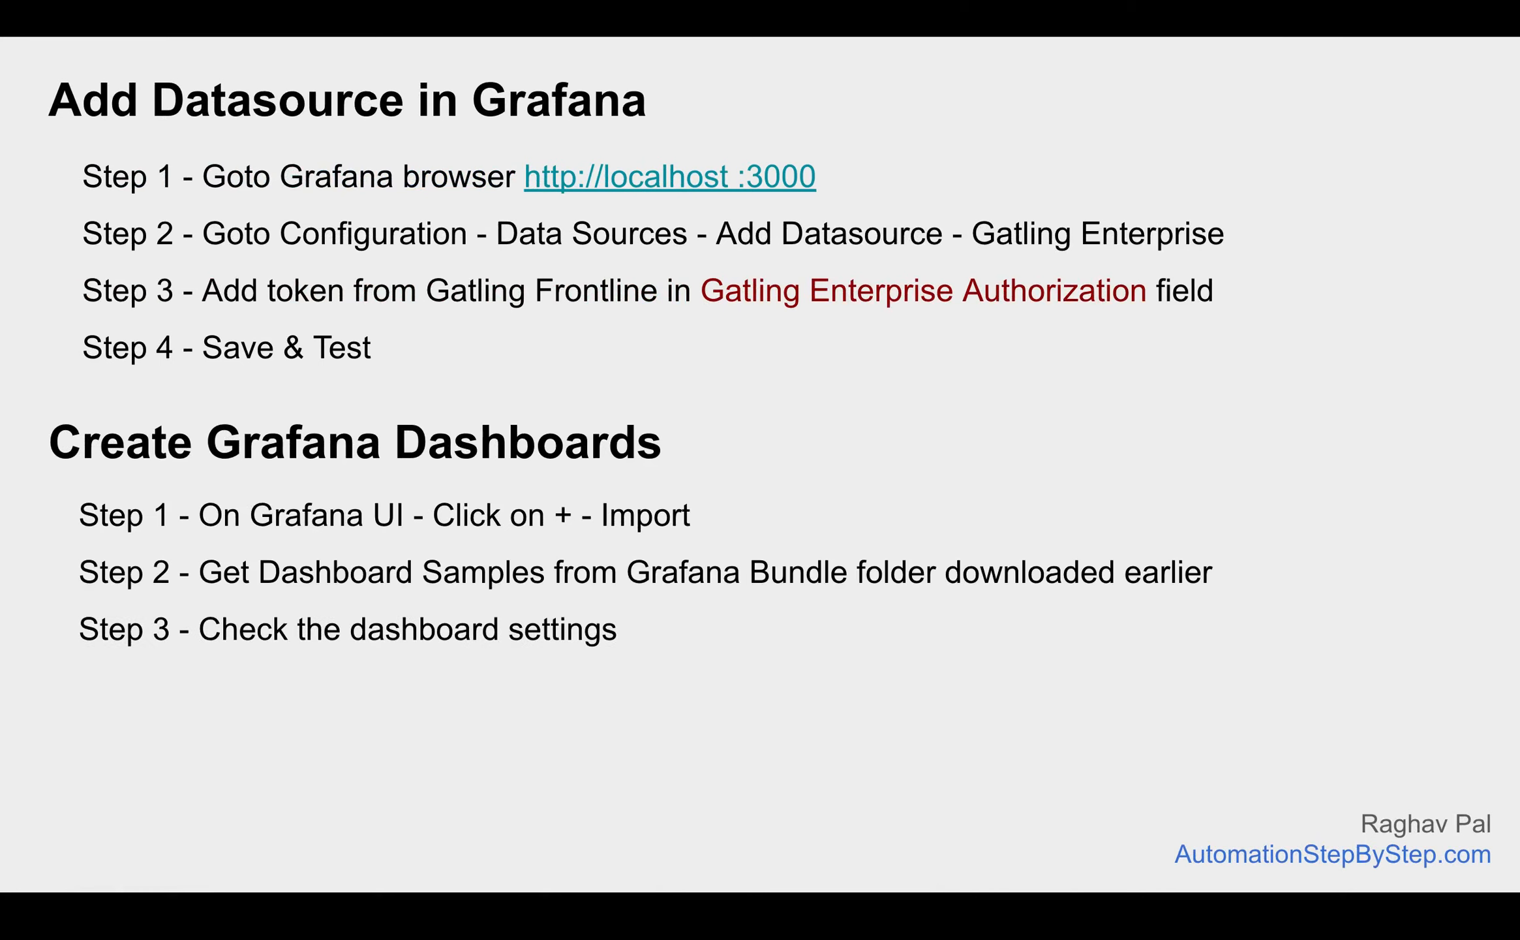
key(Right)
key(Right)
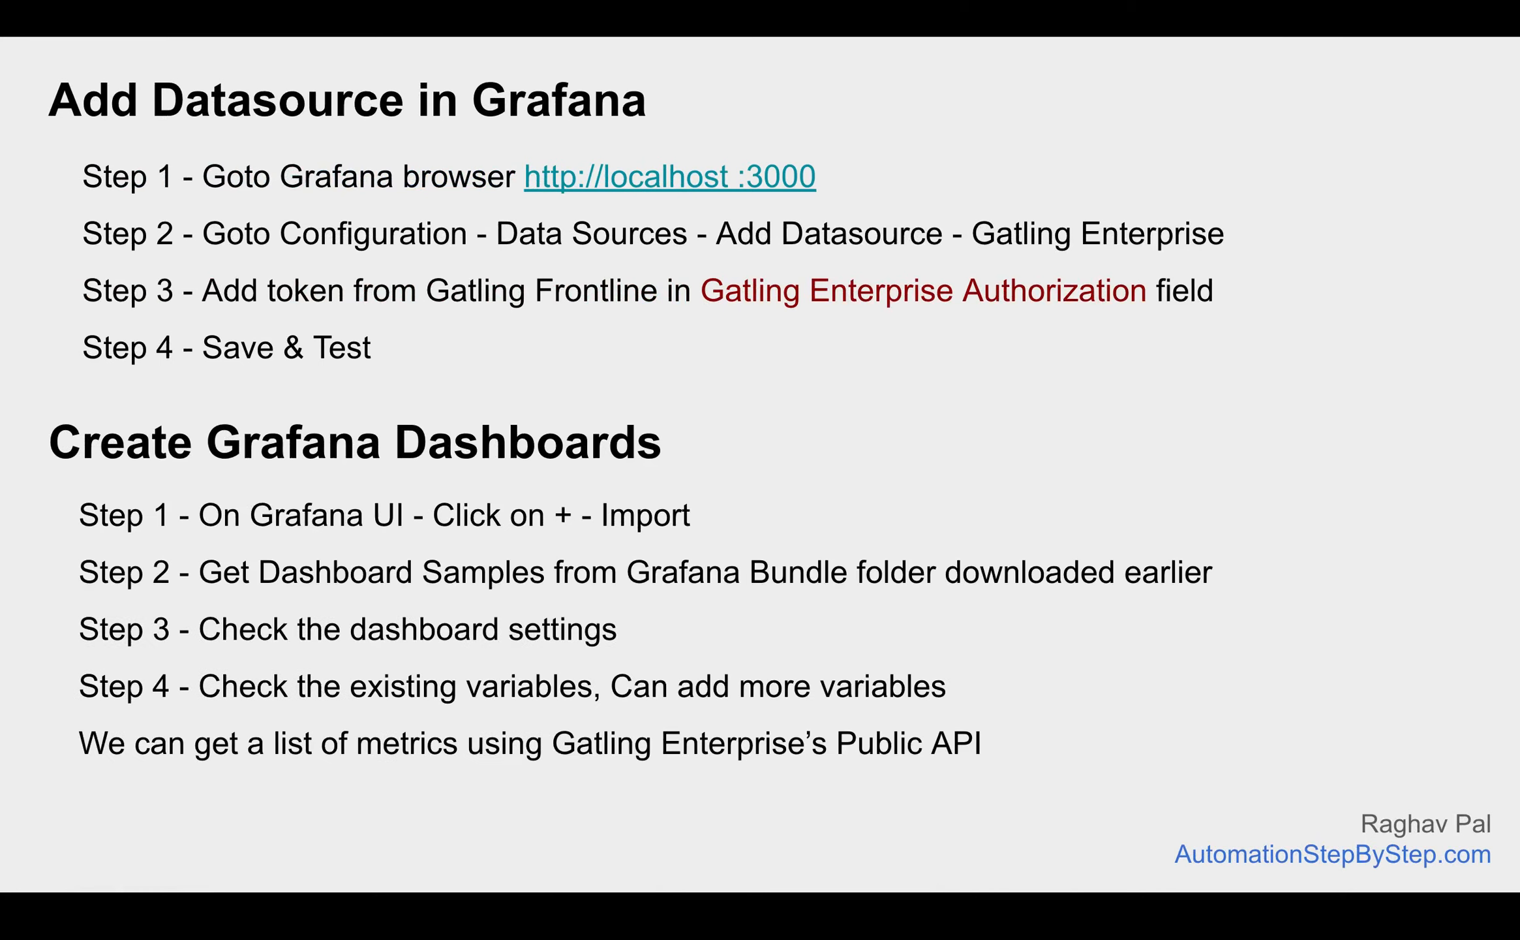